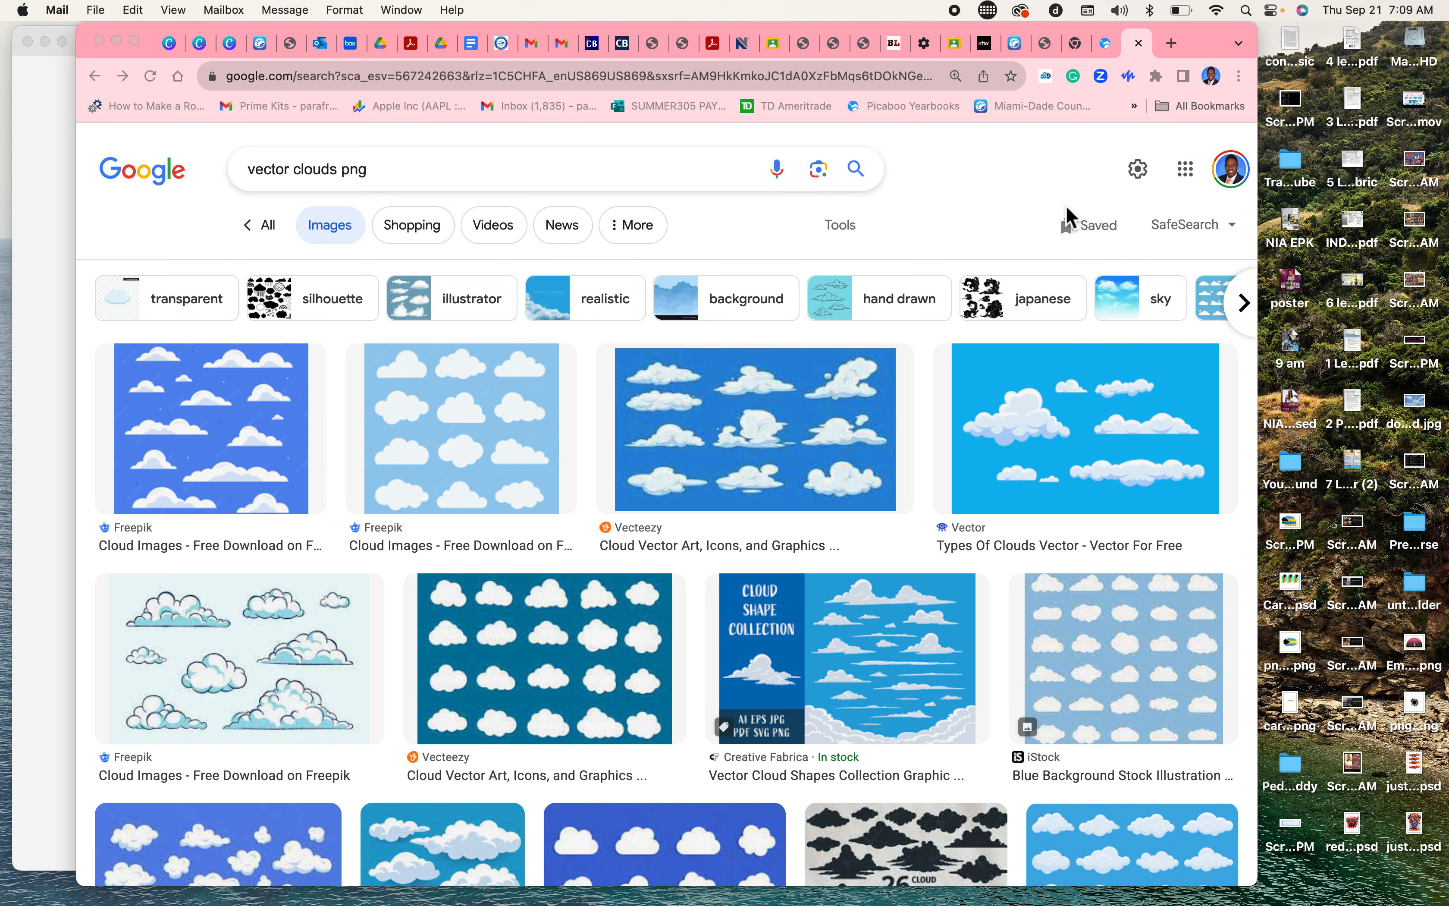
Step: Preview the three desktop screenshots of finished yearbook spreads and close the preview
click(1414, 160)
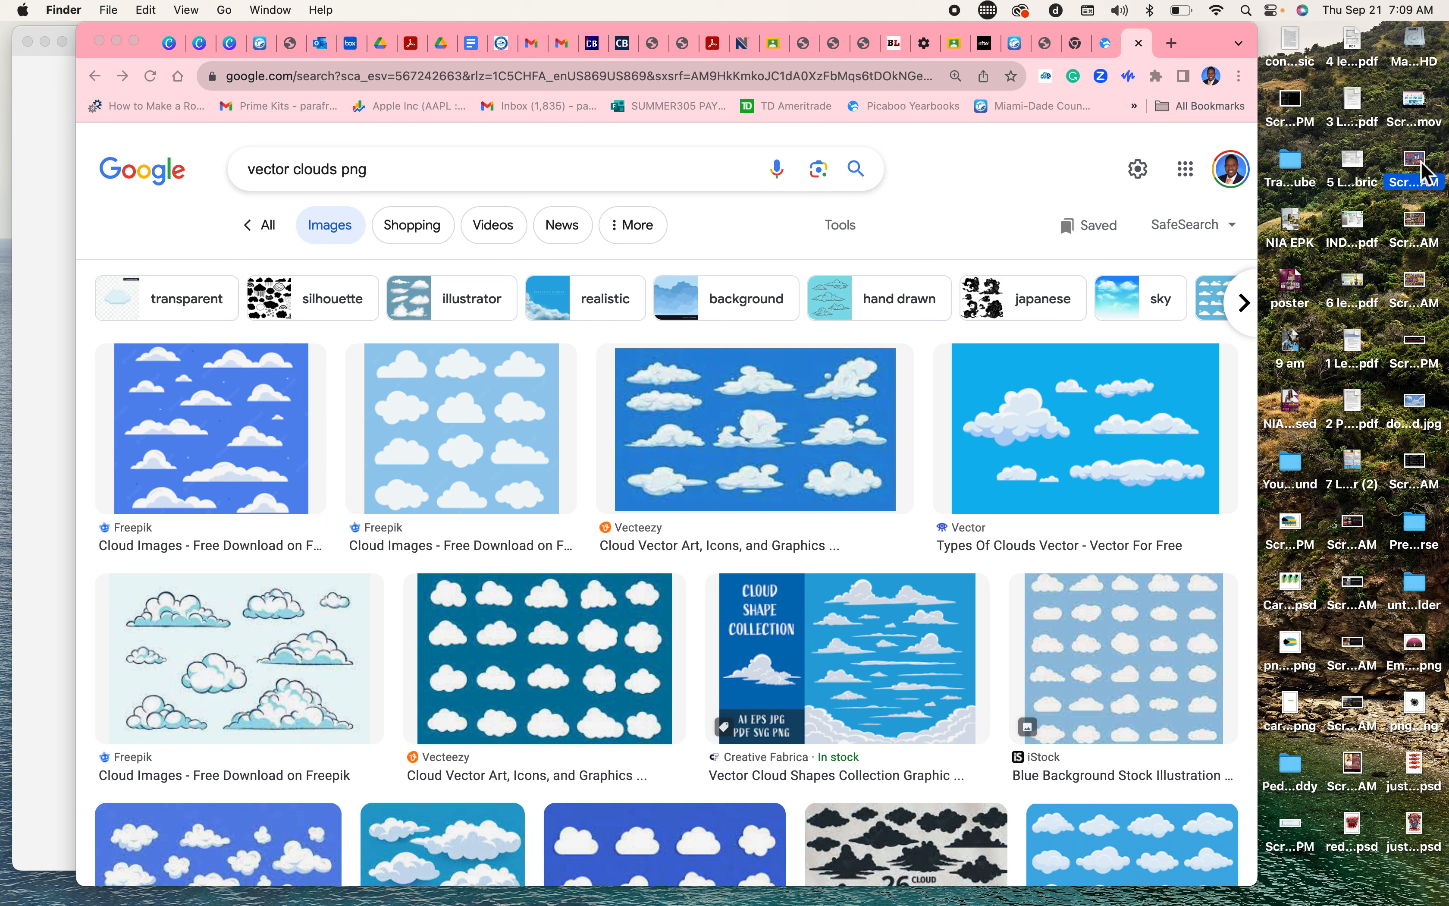
key(space)
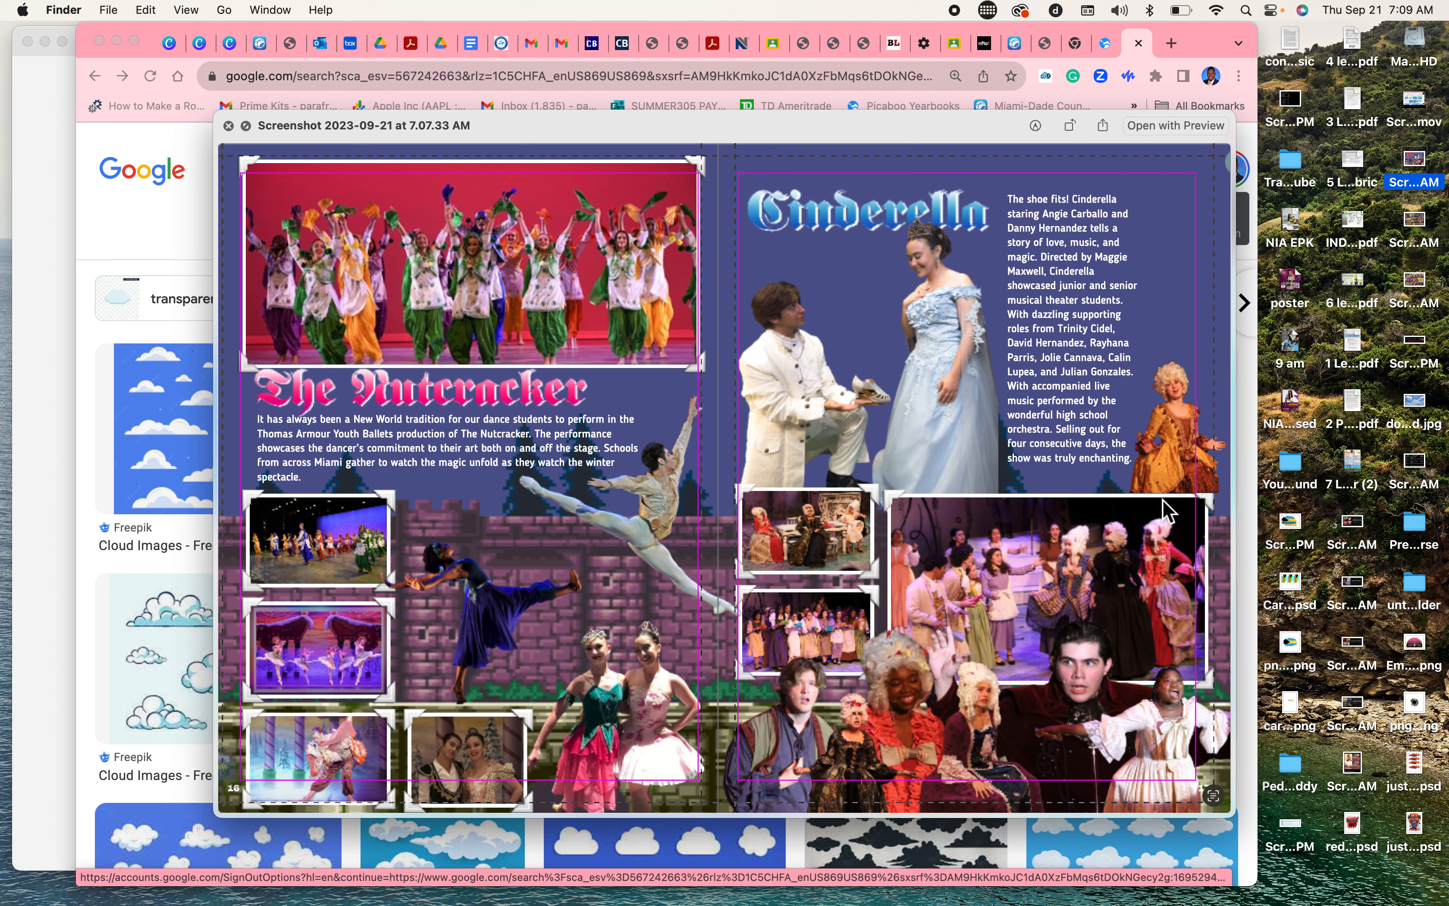
click(1413, 227)
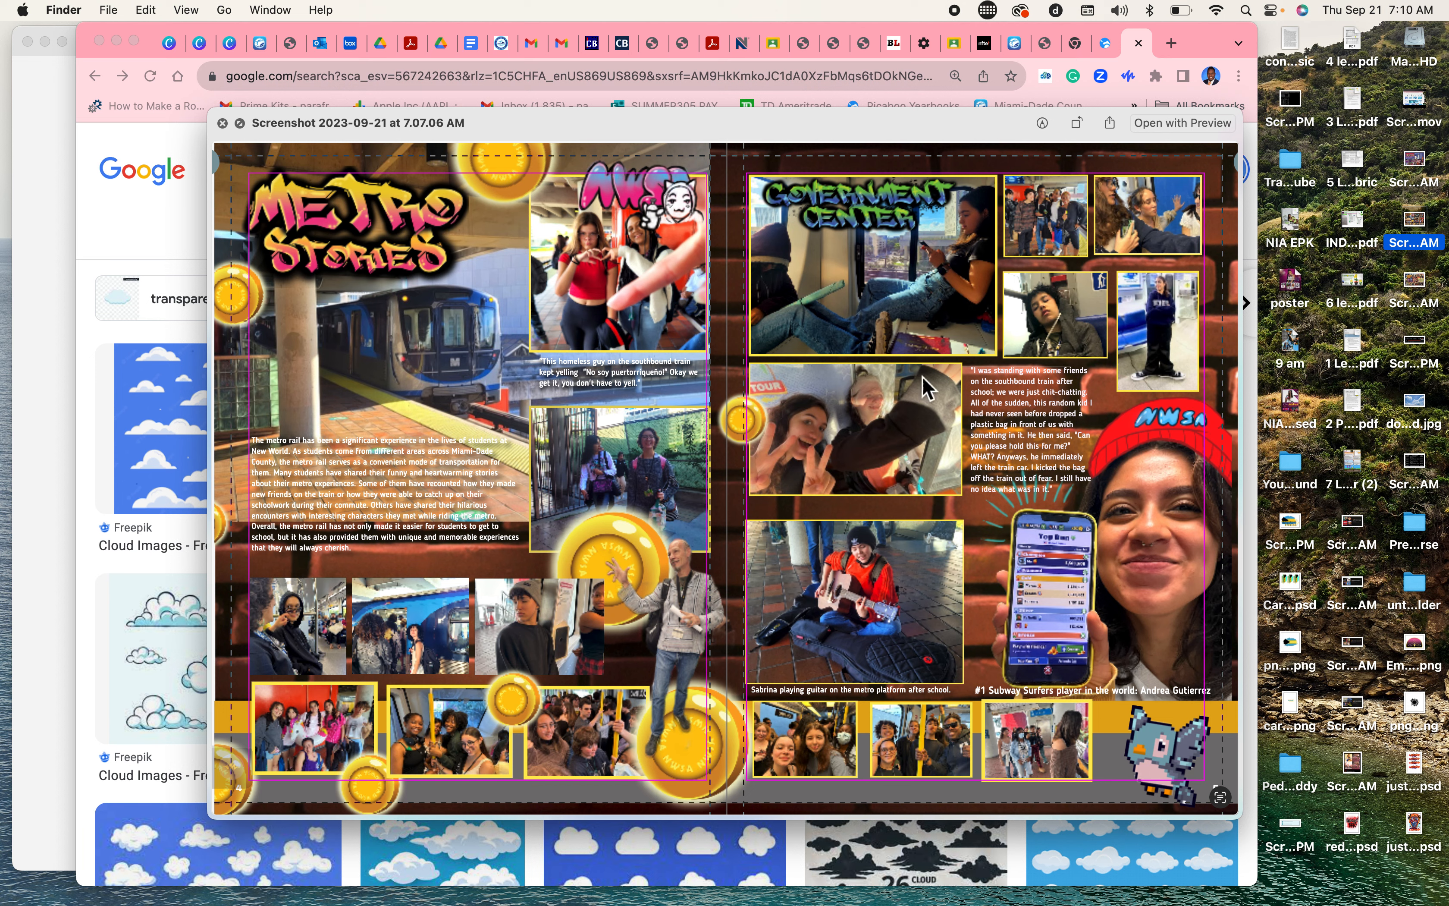
click(1414, 281)
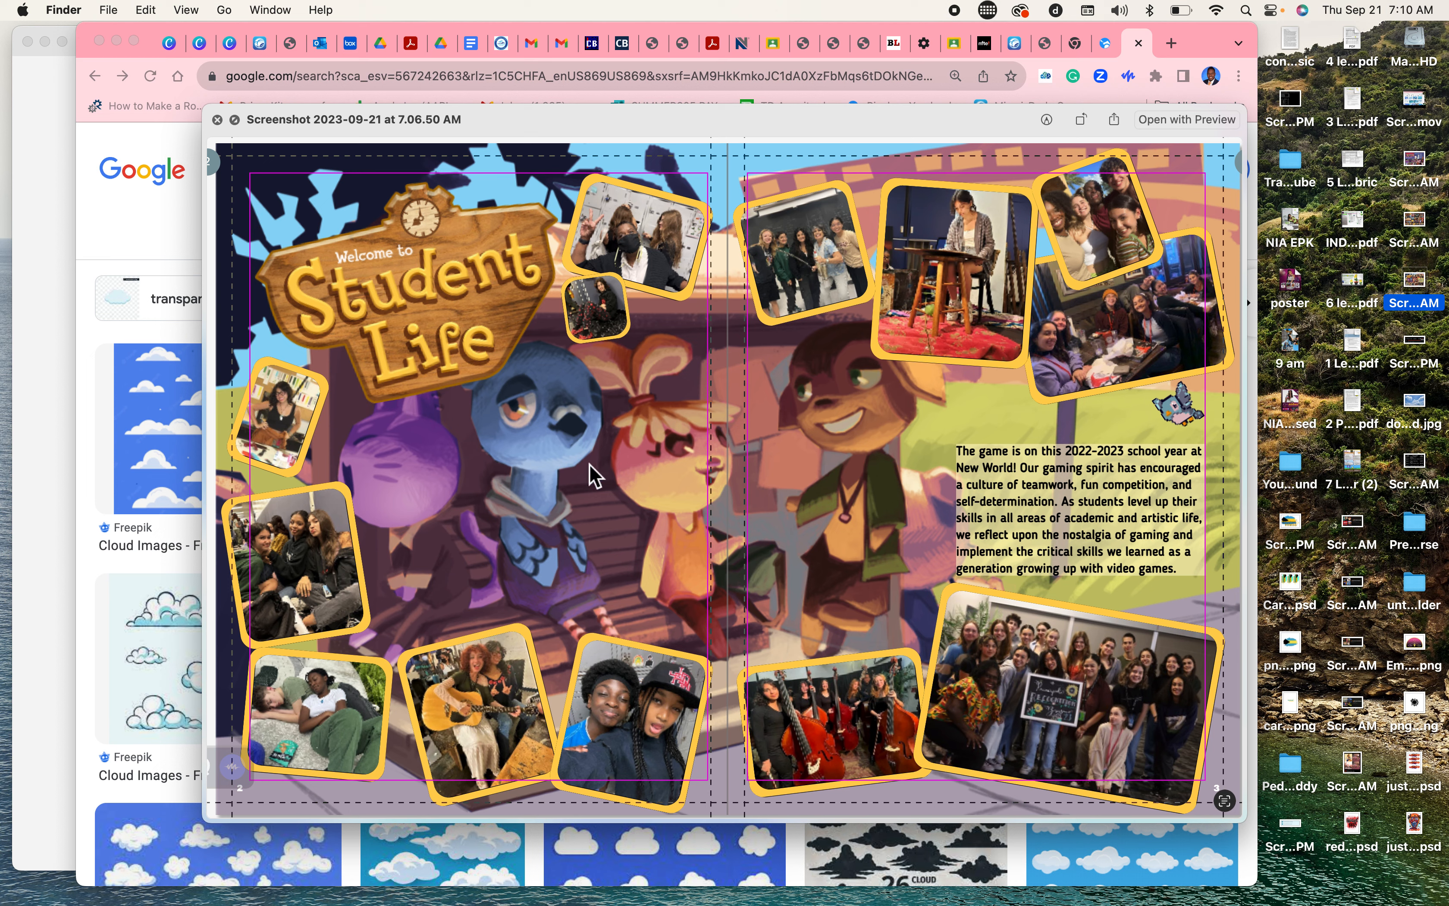
click(218, 120)
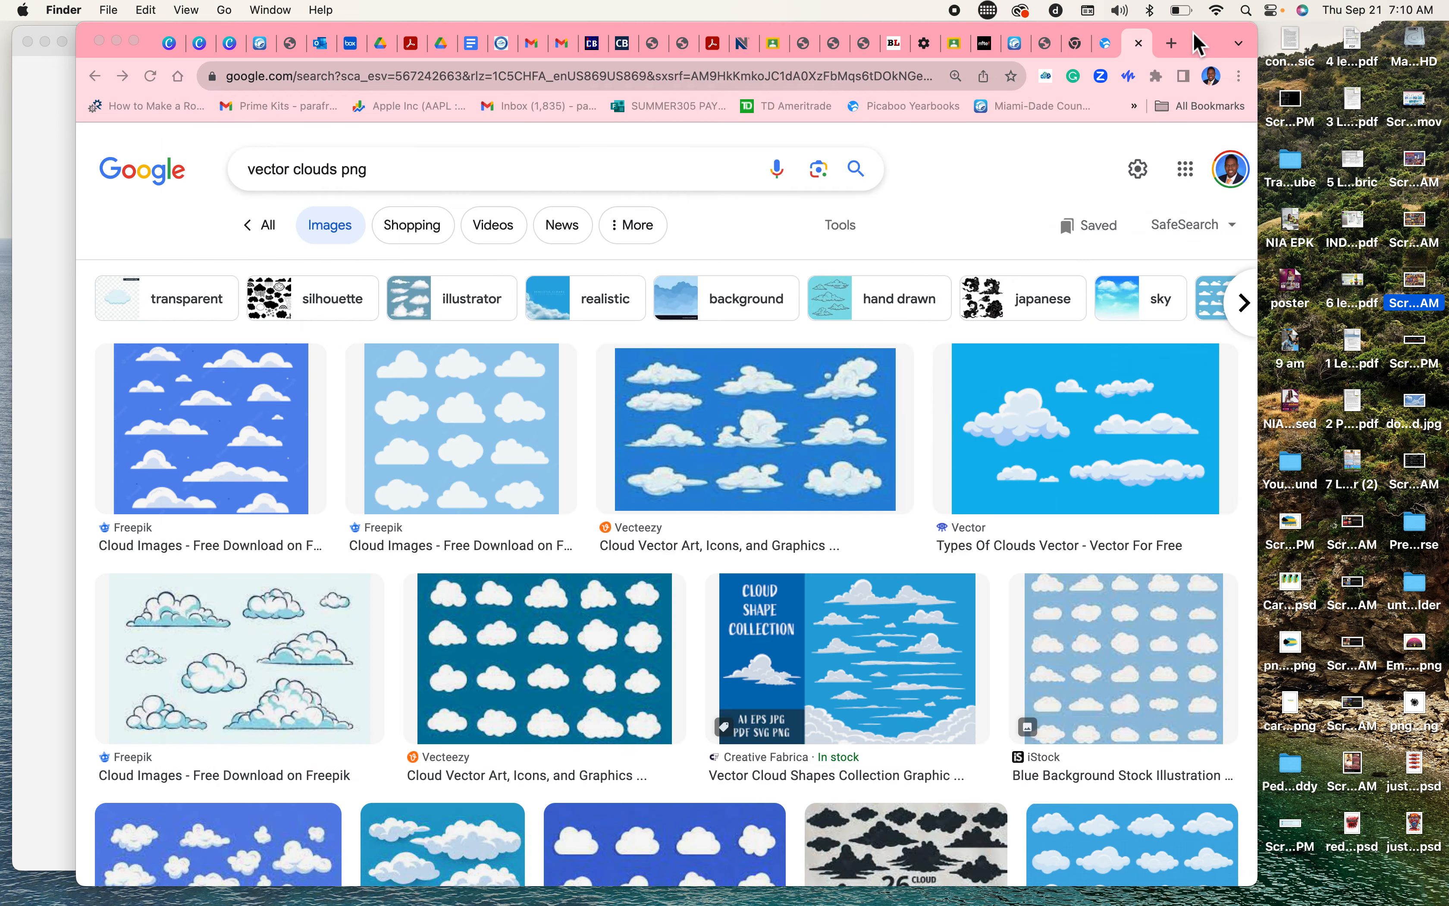
Step: Launch Adobe Photoshop 2024
click(1209, 48)
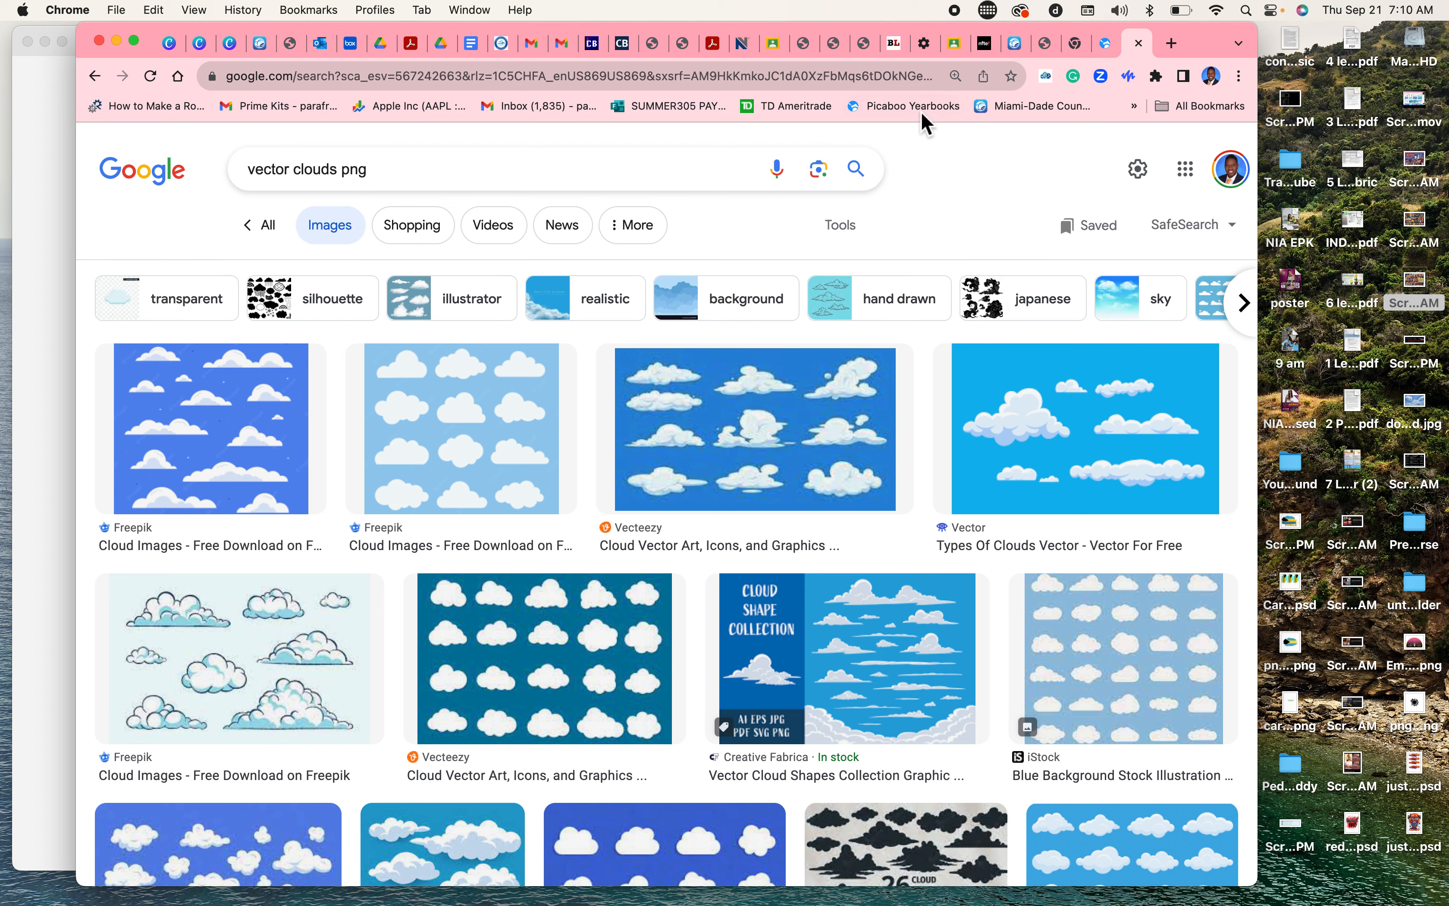
mouse_move(684, 850)
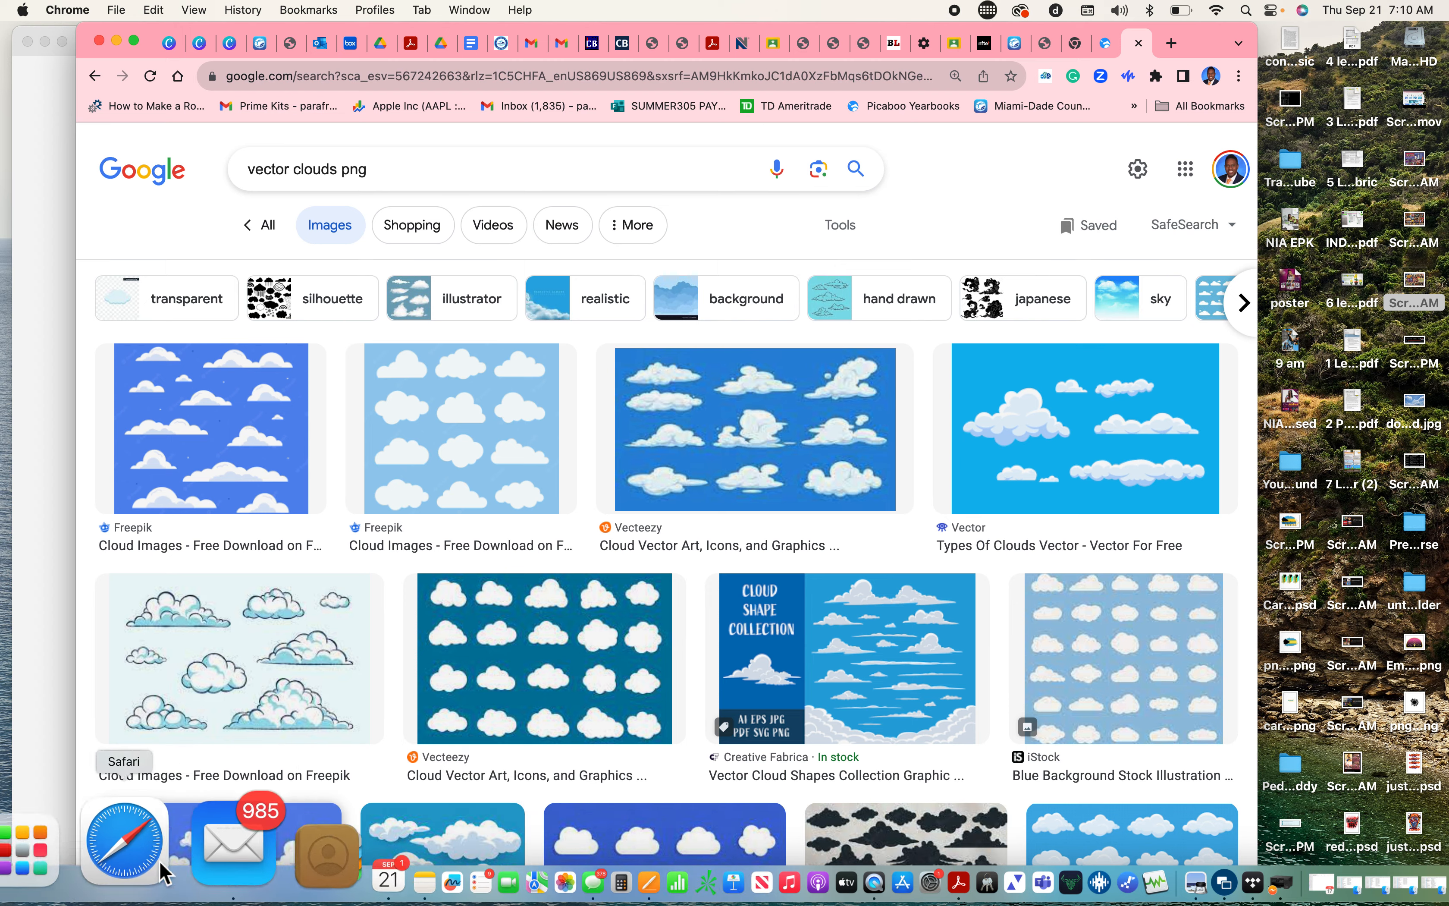
click(126, 869)
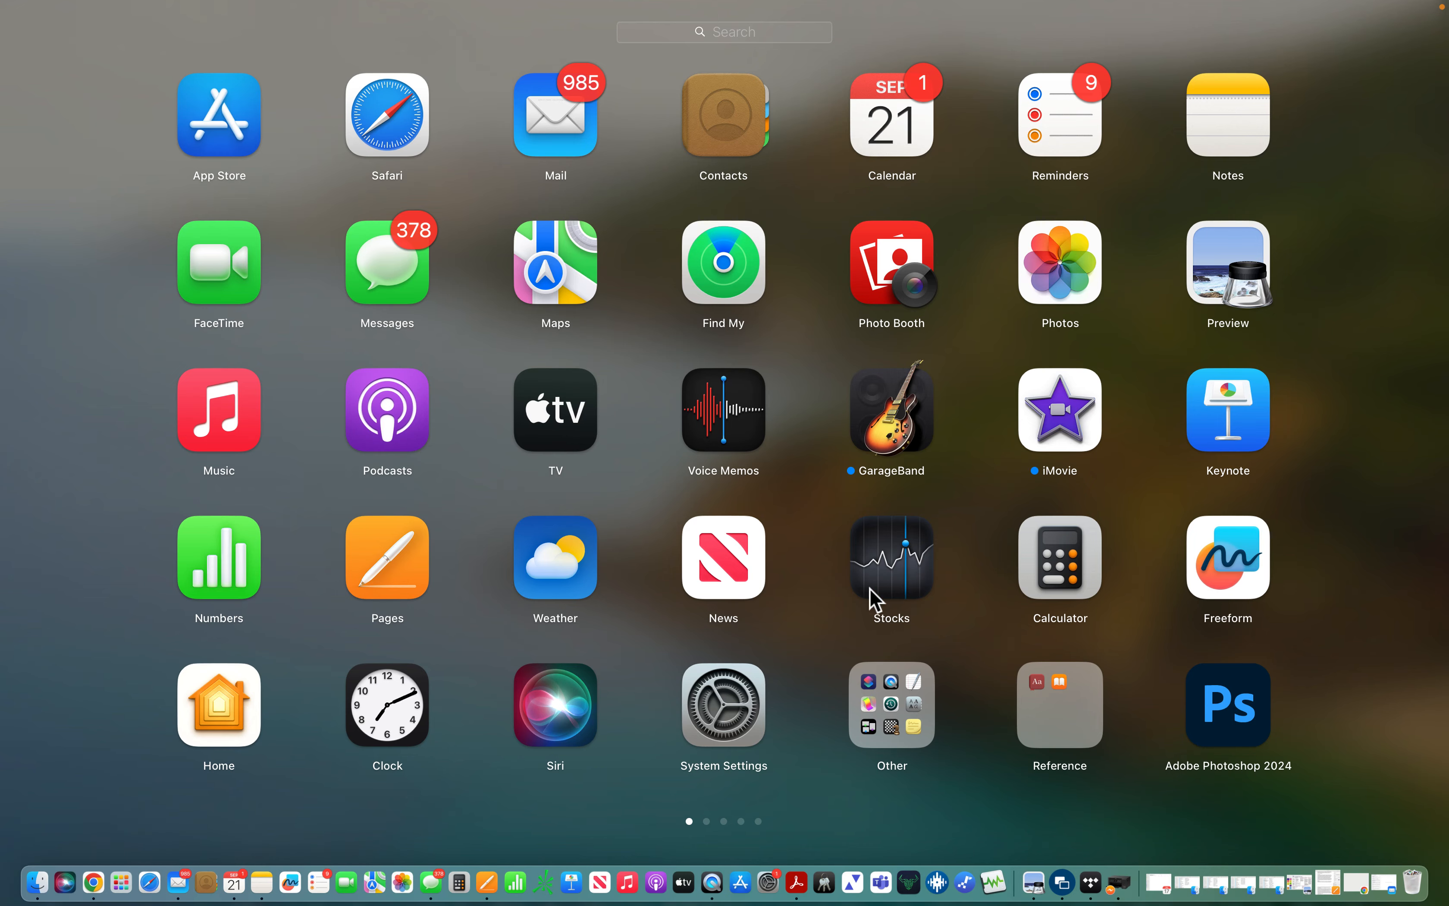
click(1235, 728)
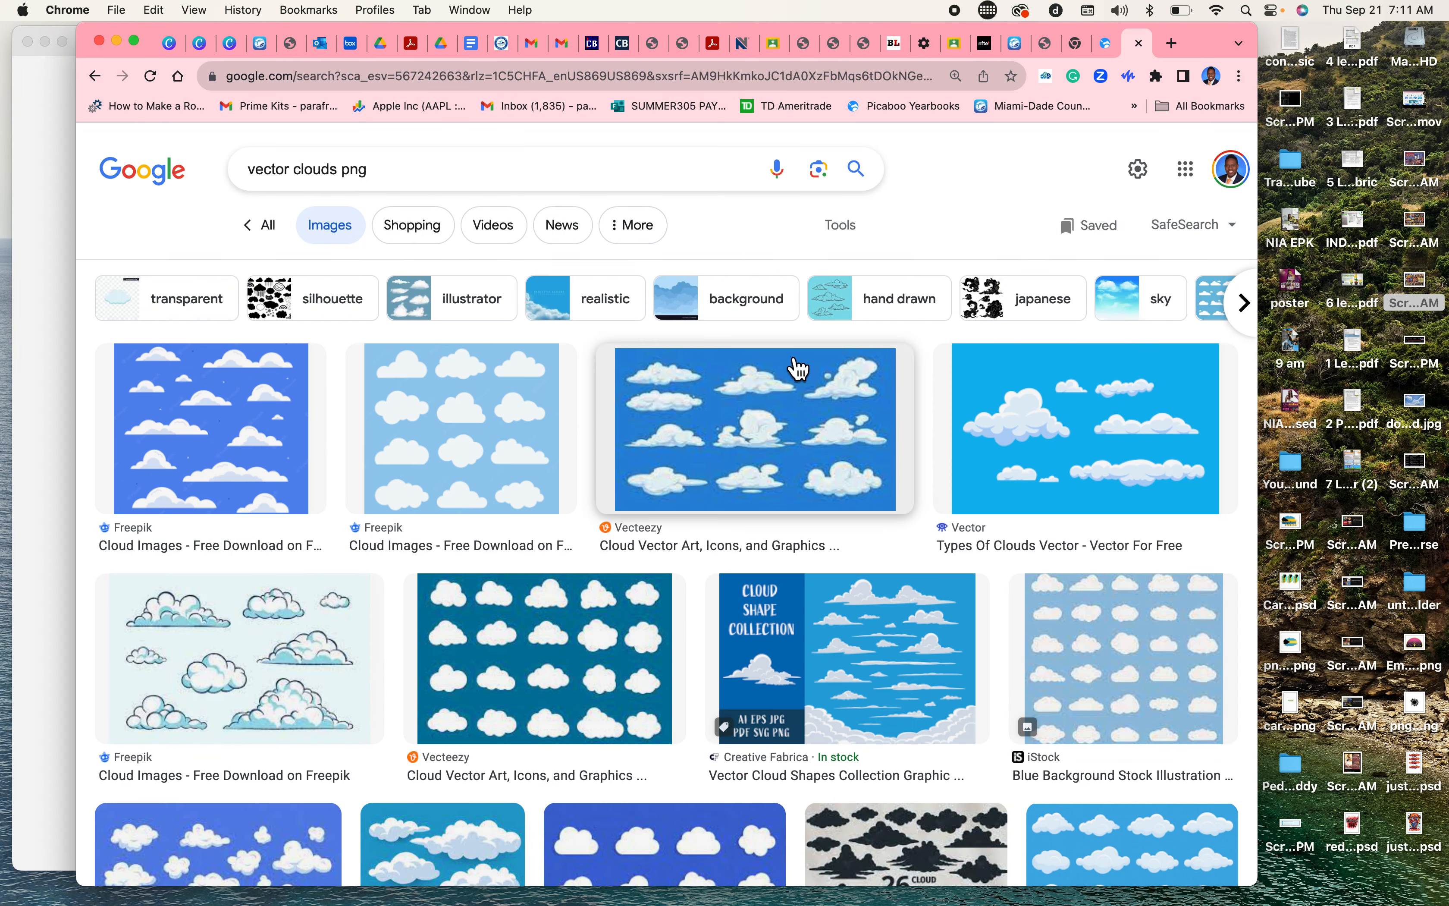
Step: Open pixlr.com in a new browser tab and move the Photoshop verification window clear of the page
click(1173, 44)
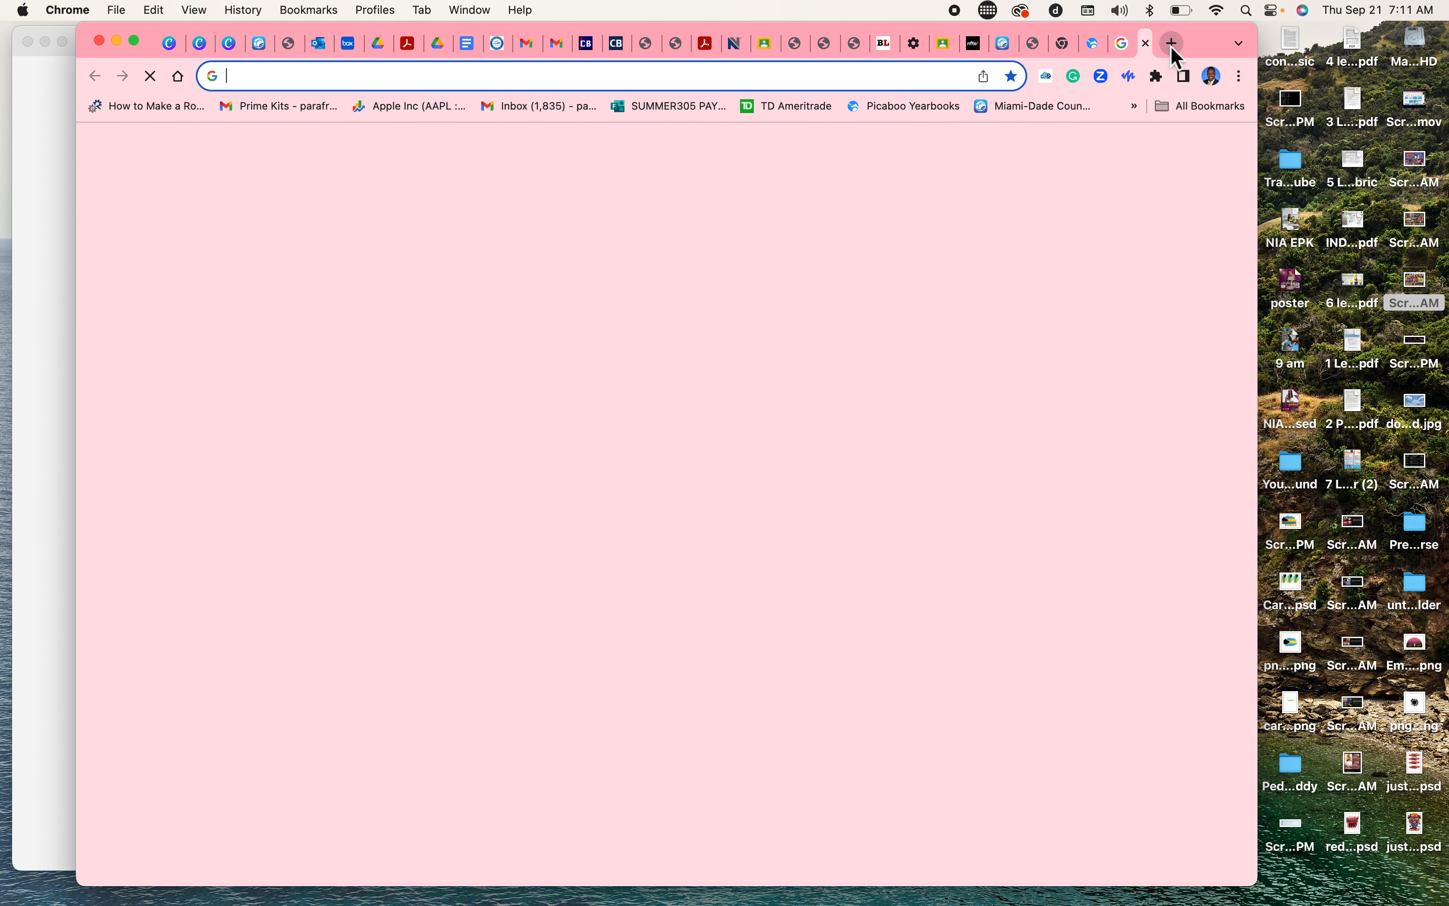
click(684, 86)
text(pixlr.com)
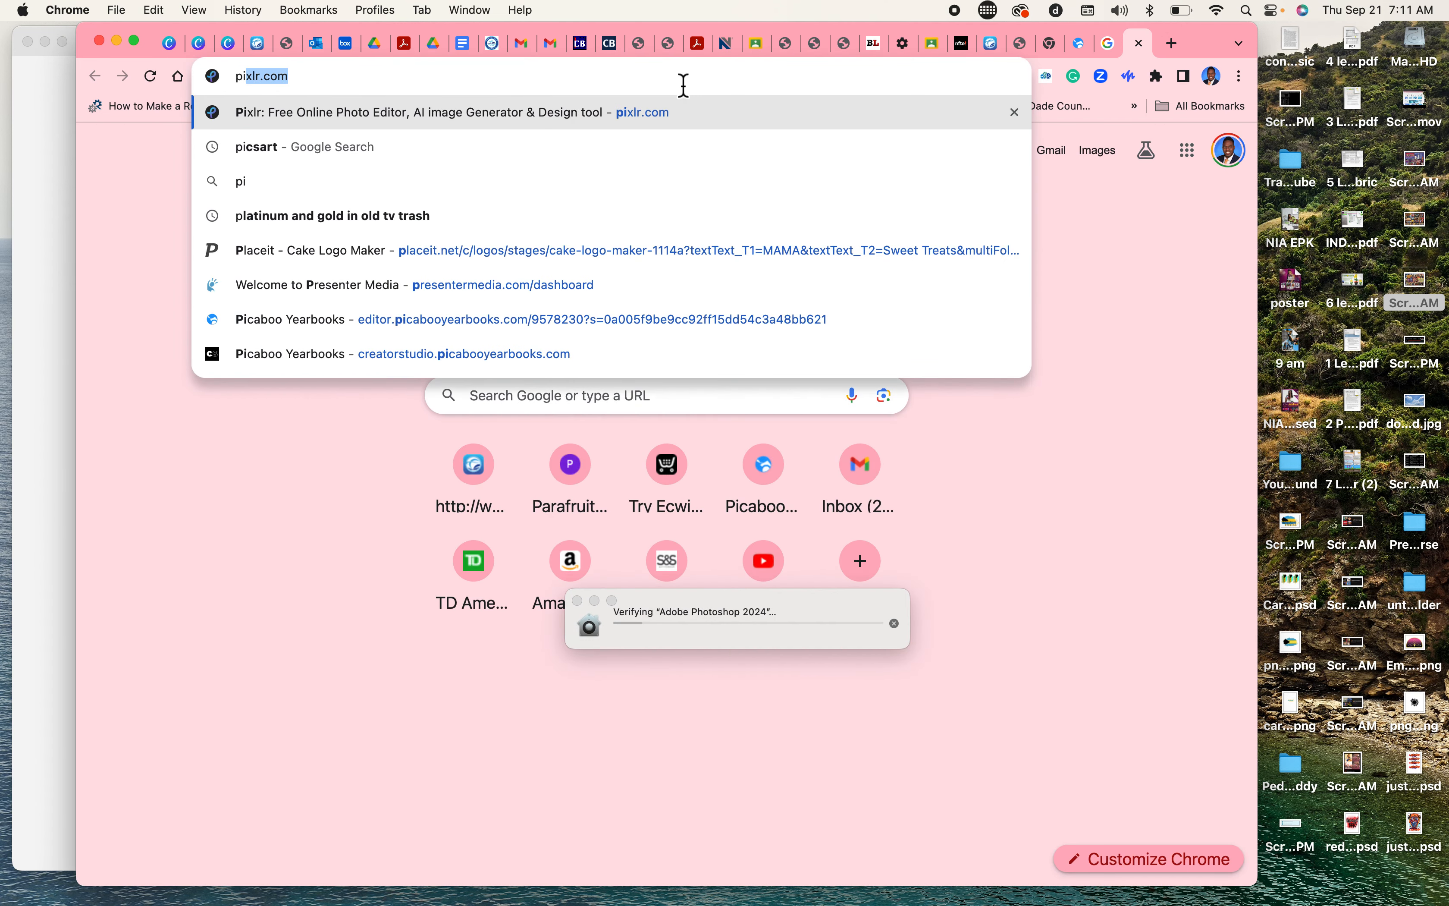
key(Return)
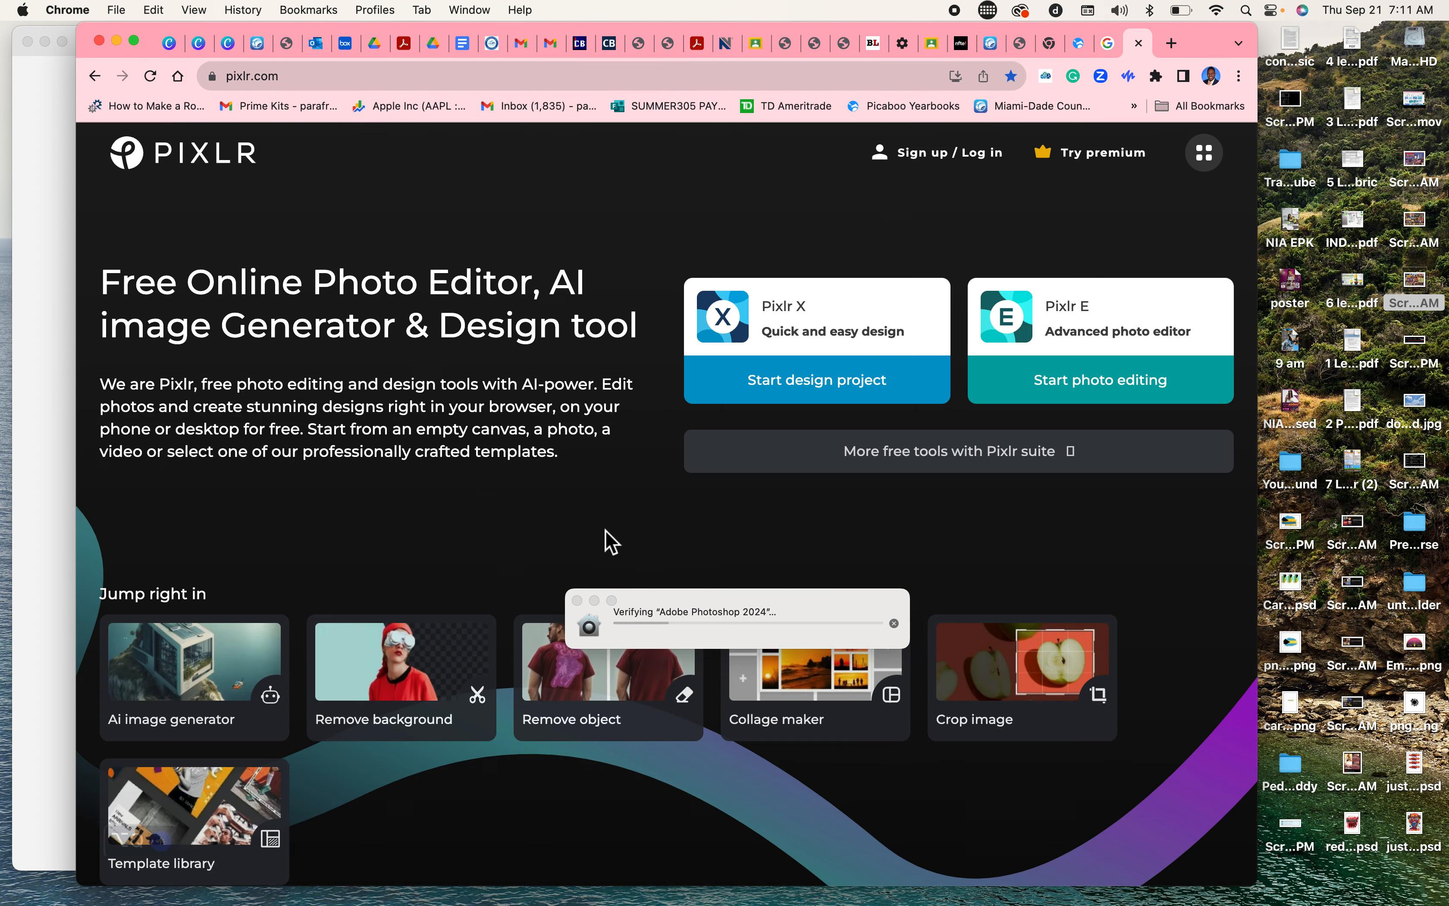
drag(799, 612, 1337, 620)
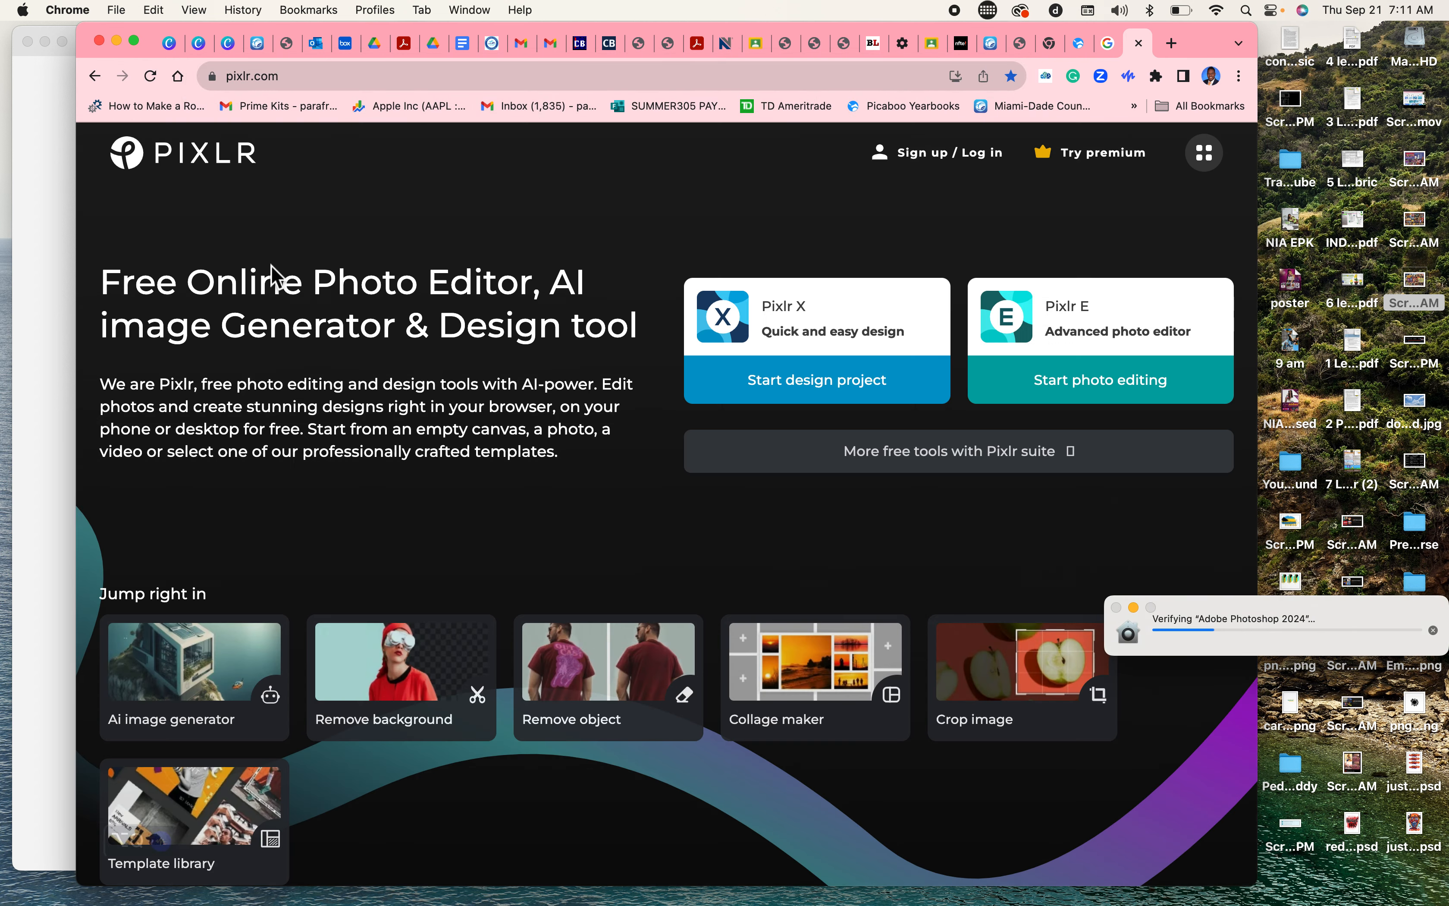
drag(1219, 44, 1204, 43)
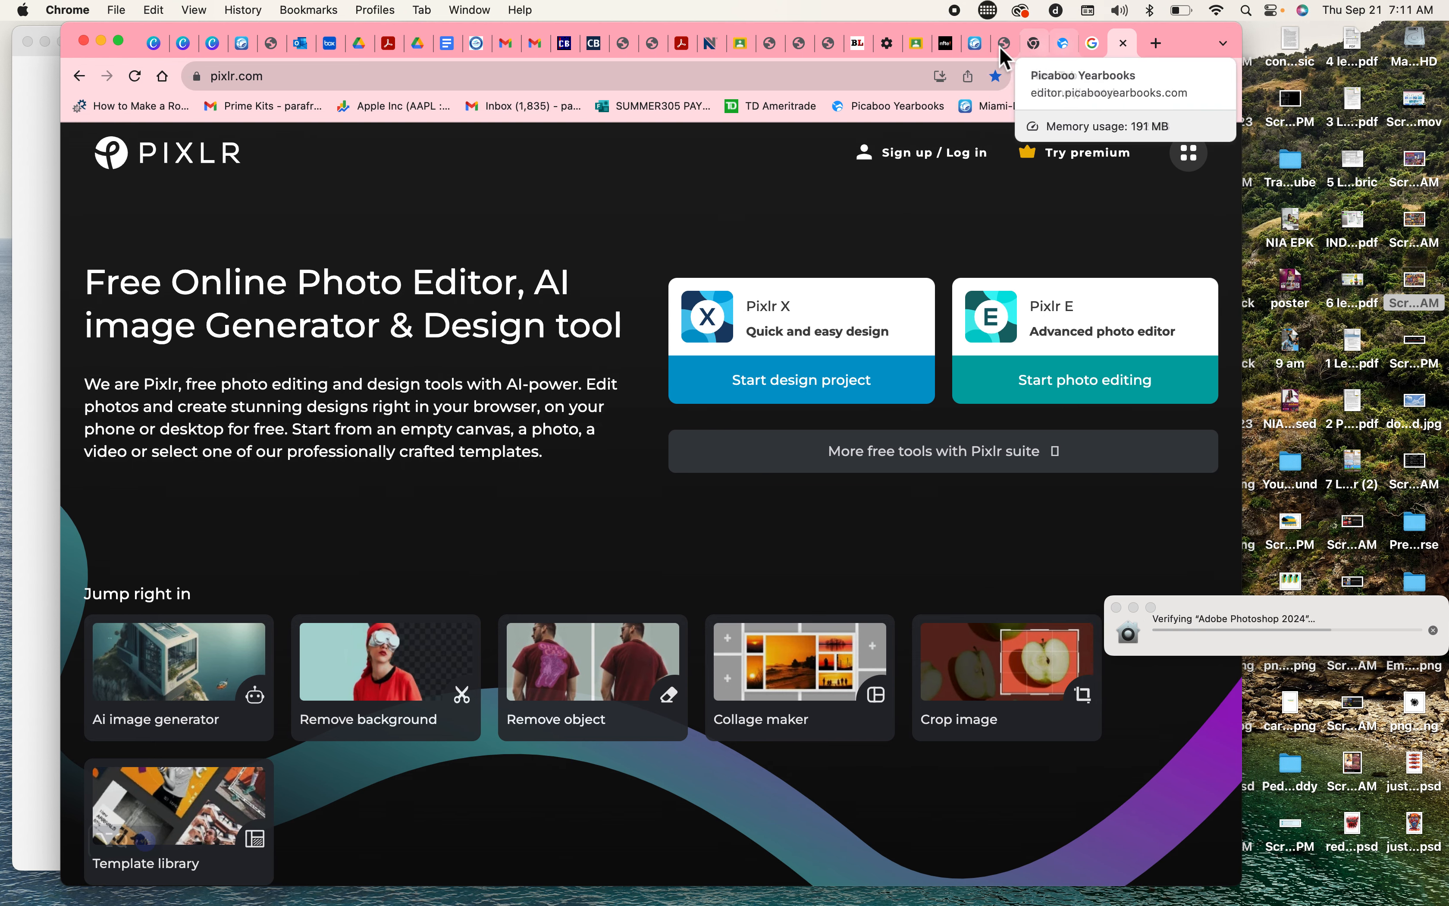
Step: In the Picaboo Yearbooks editor, apply the multi-photo collage layout directly above Collage 4 to pages 16 and 17
click(1064, 43)
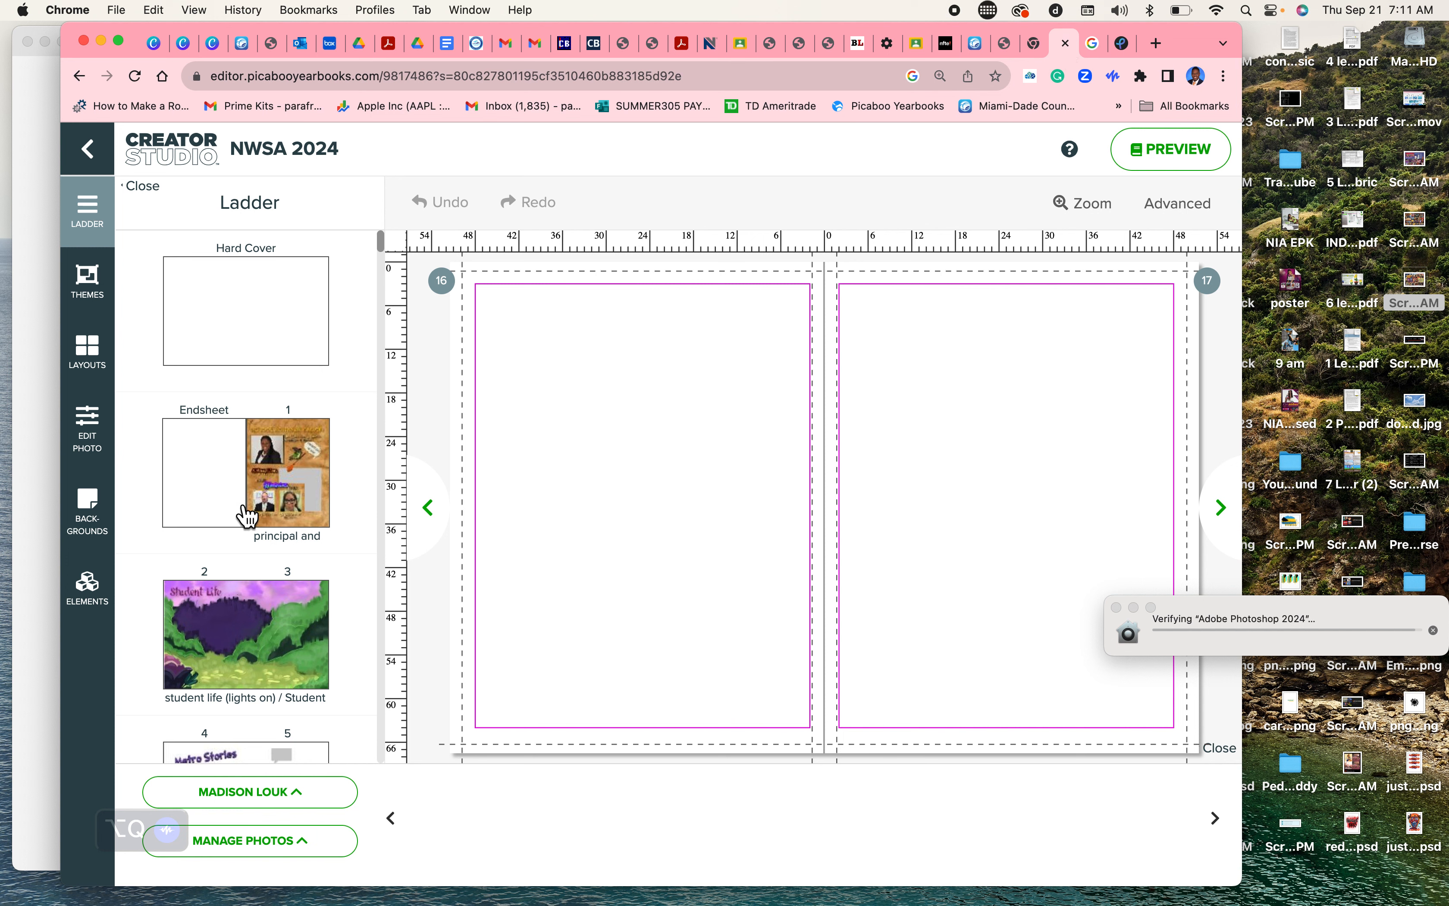
click(89, 358)
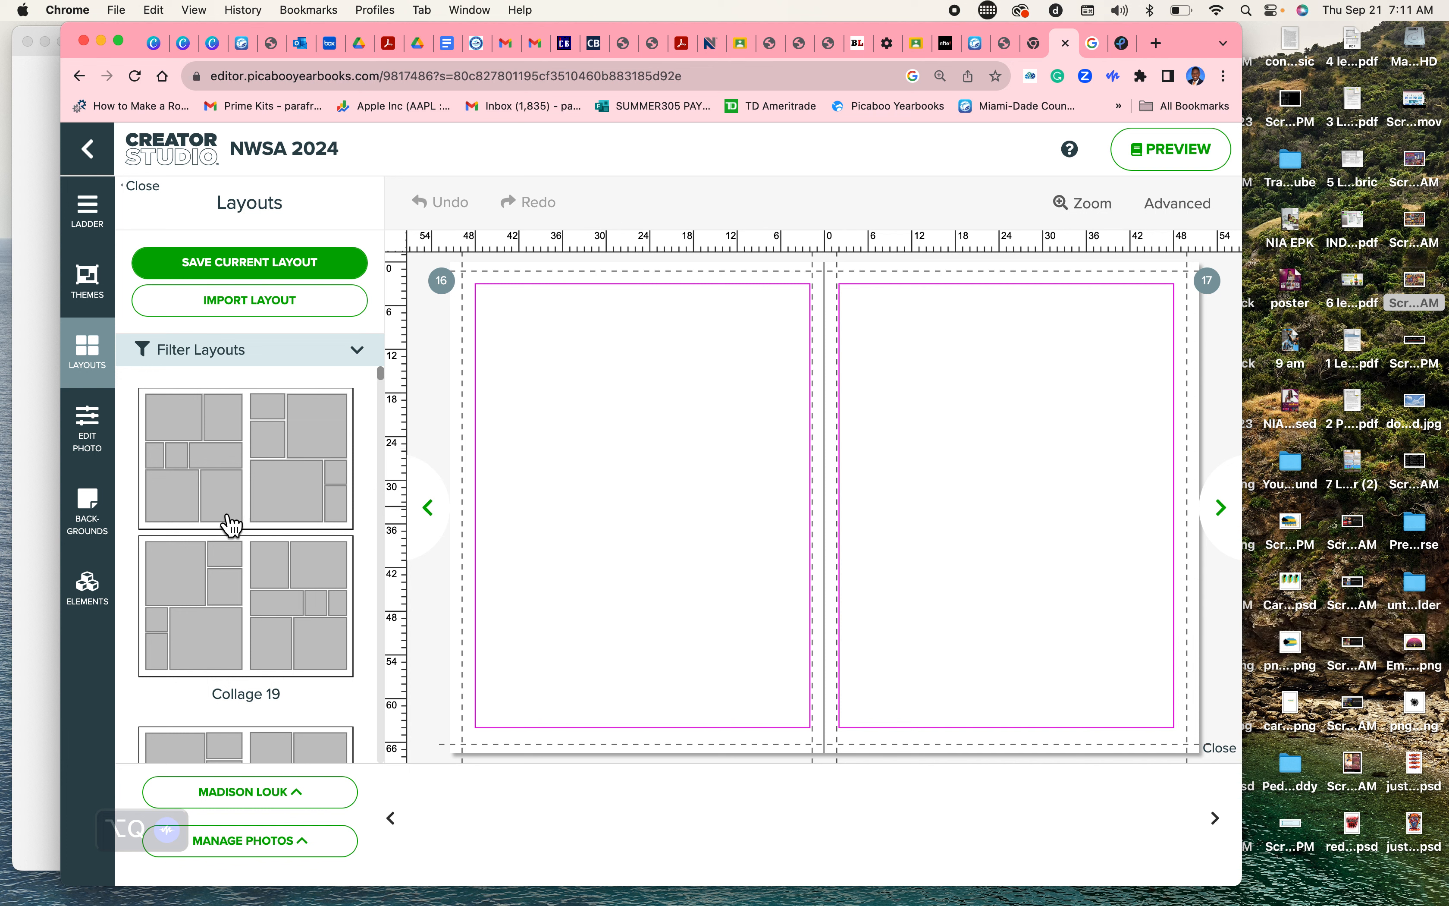
scroll(233, 520, down, 5)
scroll(233, 525, down, 5)
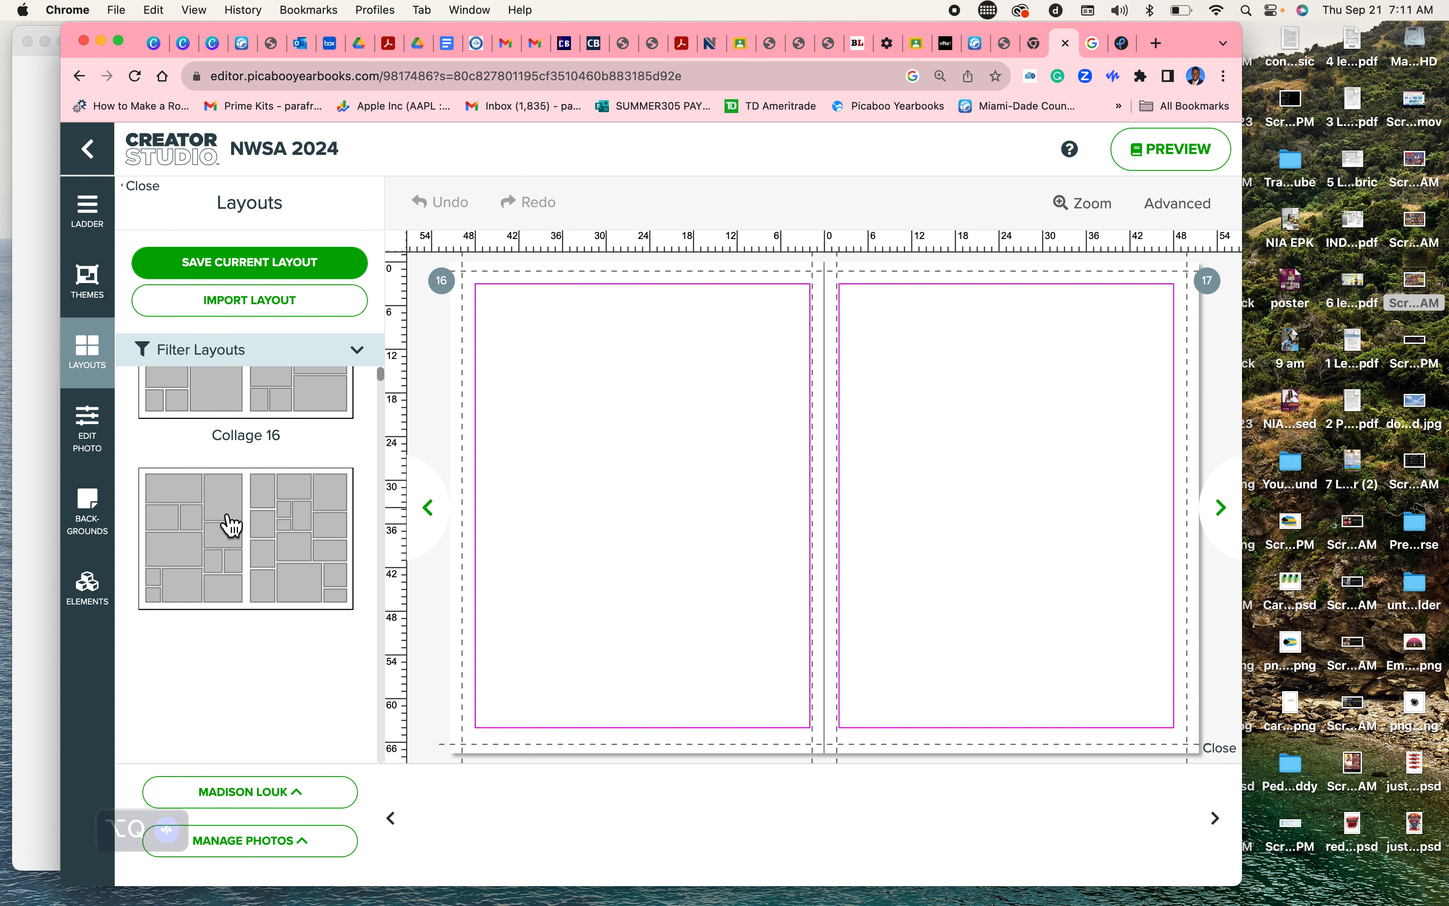
scroll(232, 525, down, 5)
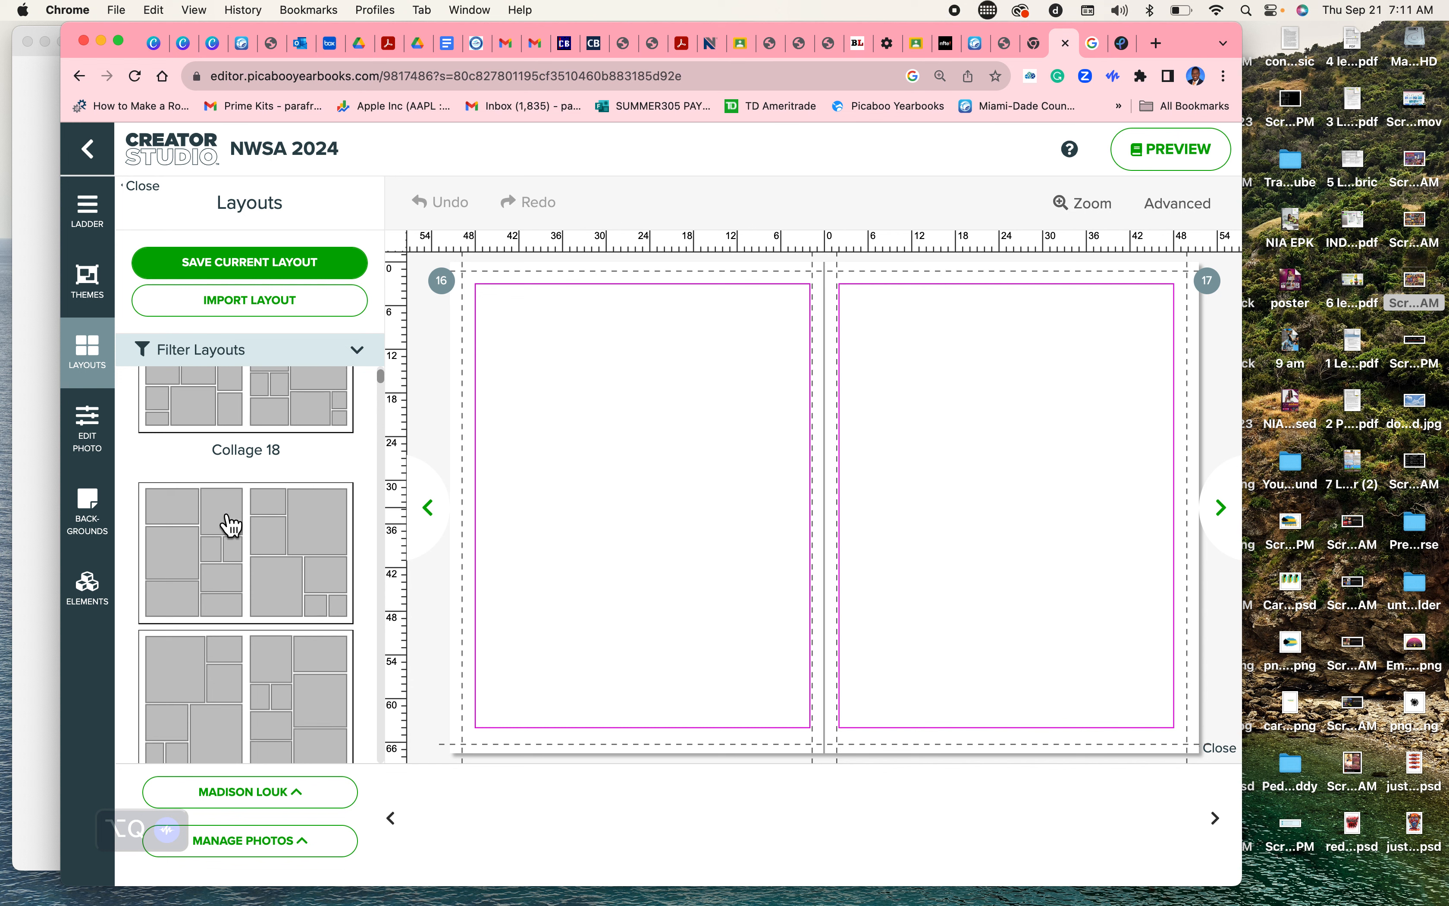
scroll(233, 525, down, 3)
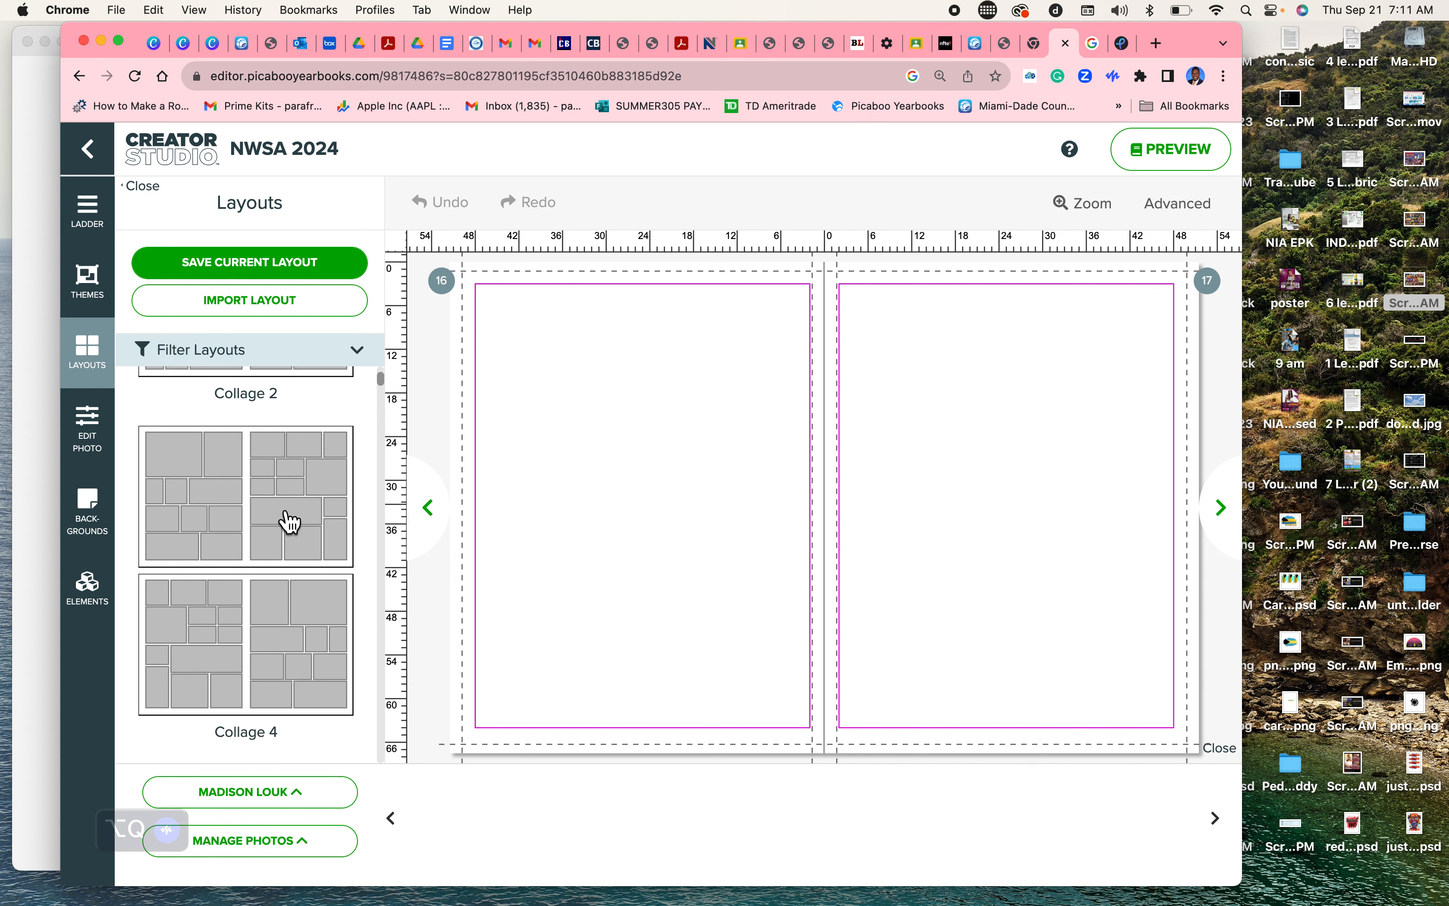
click(279, 524)
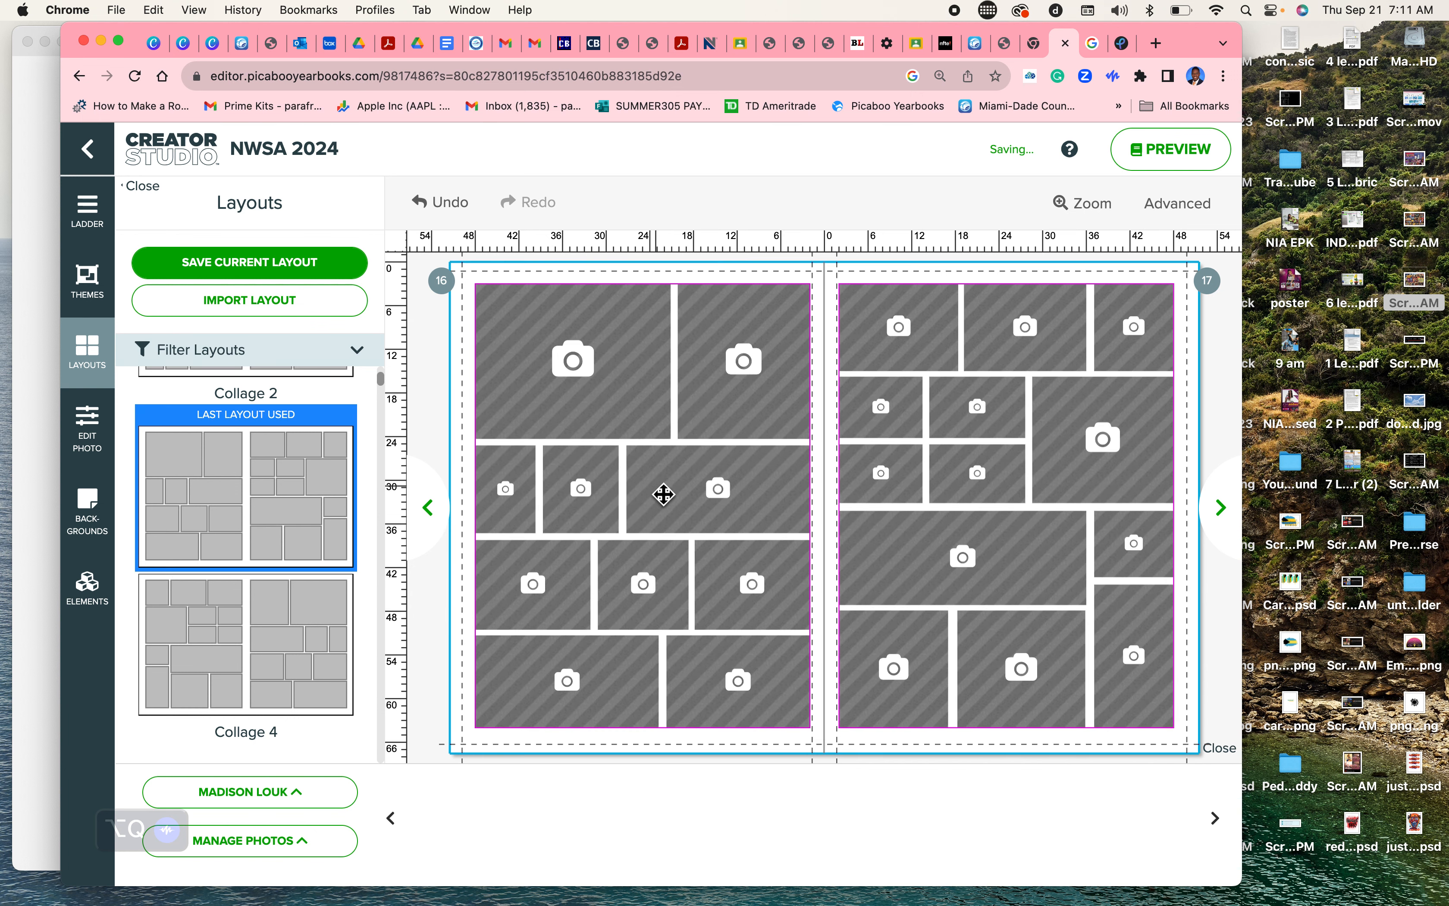
Step: Delete the inner empty photo box in each of the first and second rows of page 16
click(744, 398)
key(BackSpace)
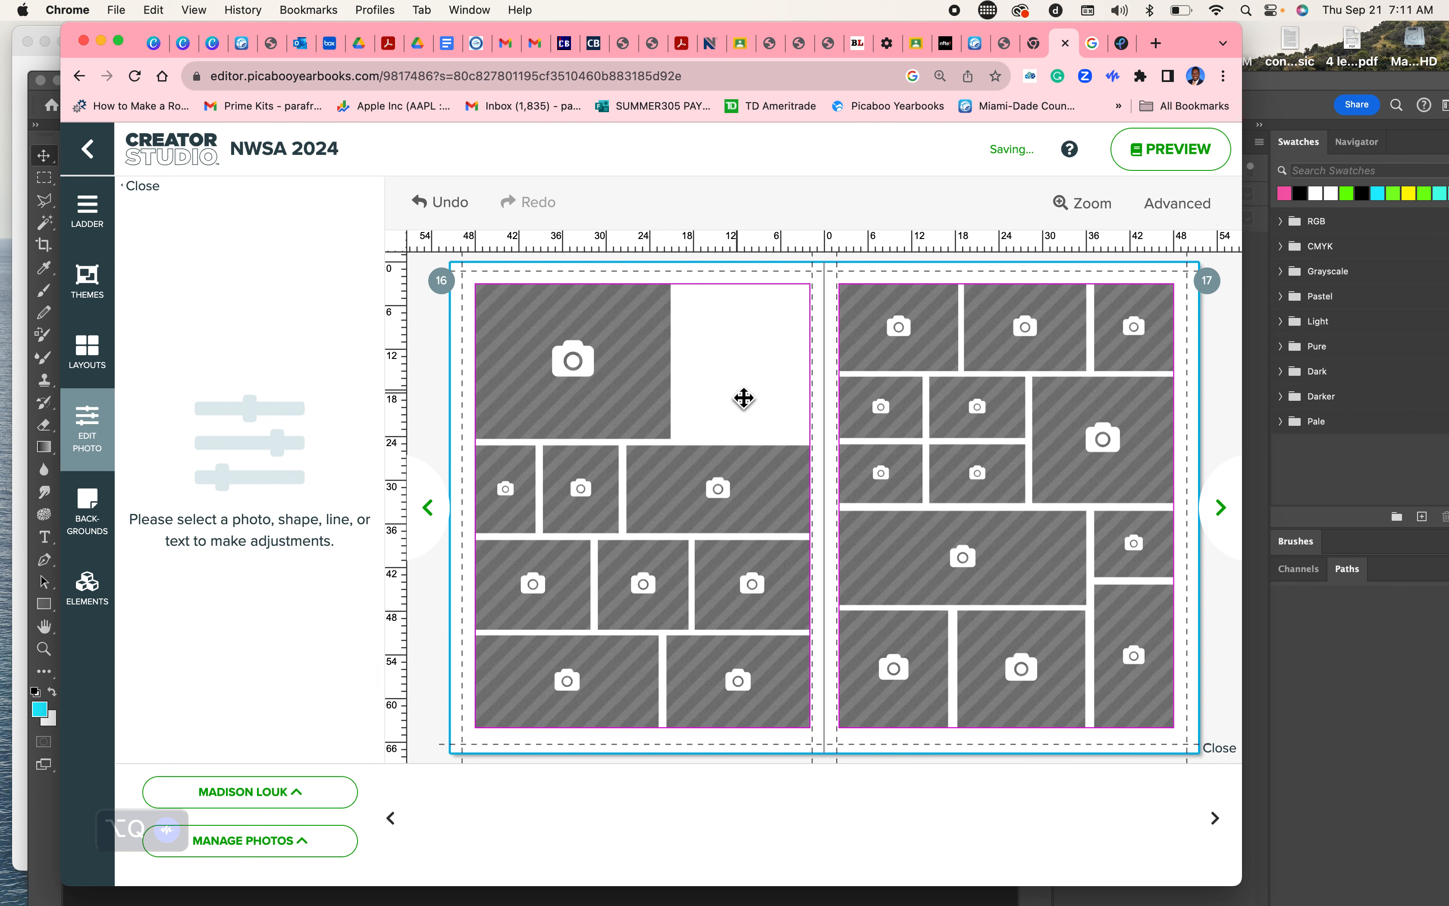
click(742, 512)
key(BackSpace)
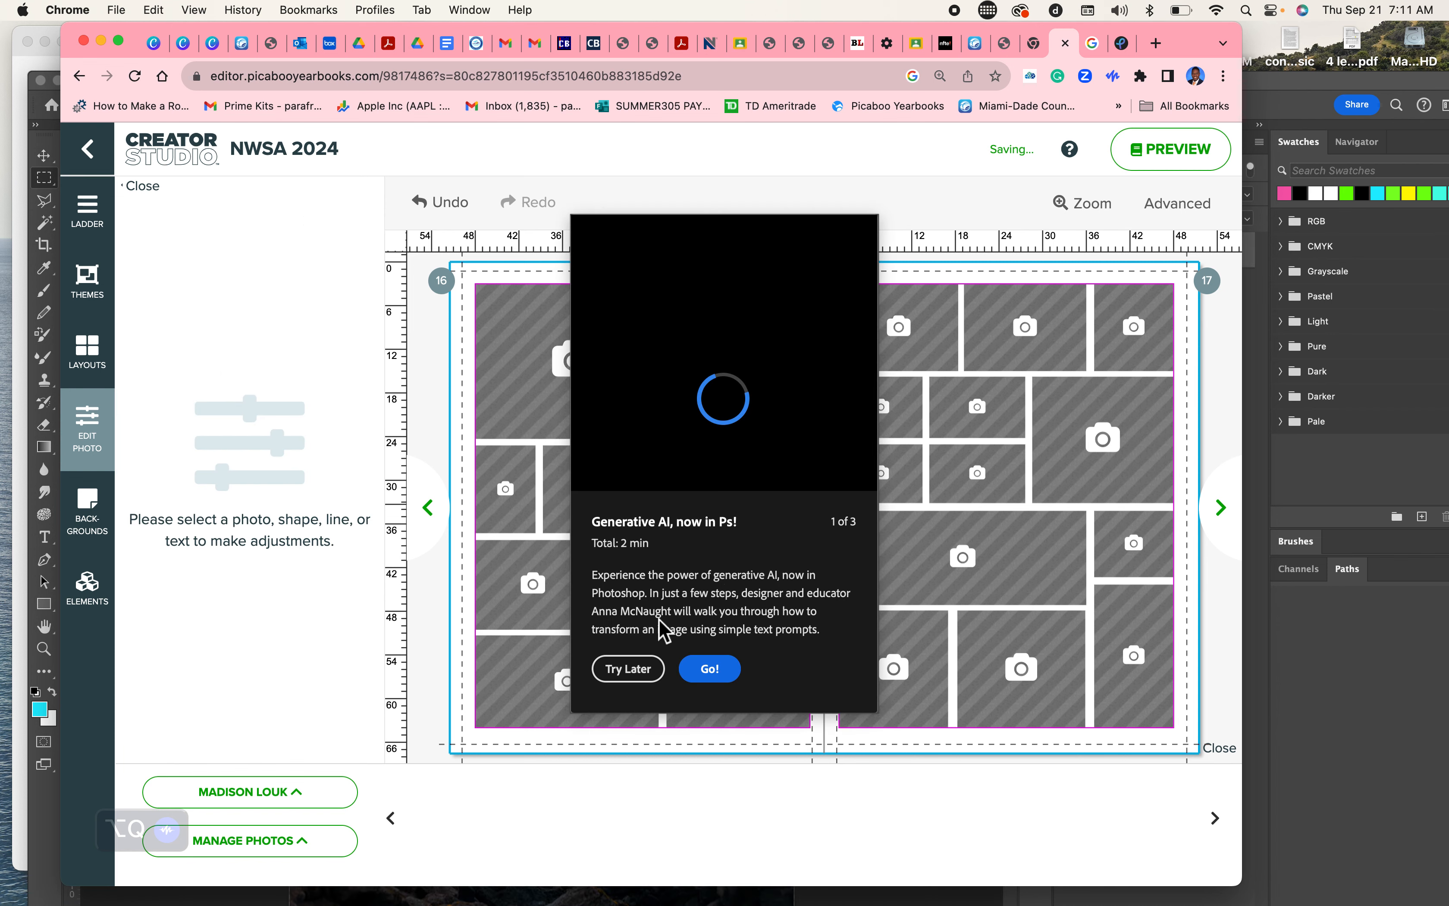
Step: Move the Photoshop window down out of the way and return to the yearbook editor in Chrome
click(635, 671)
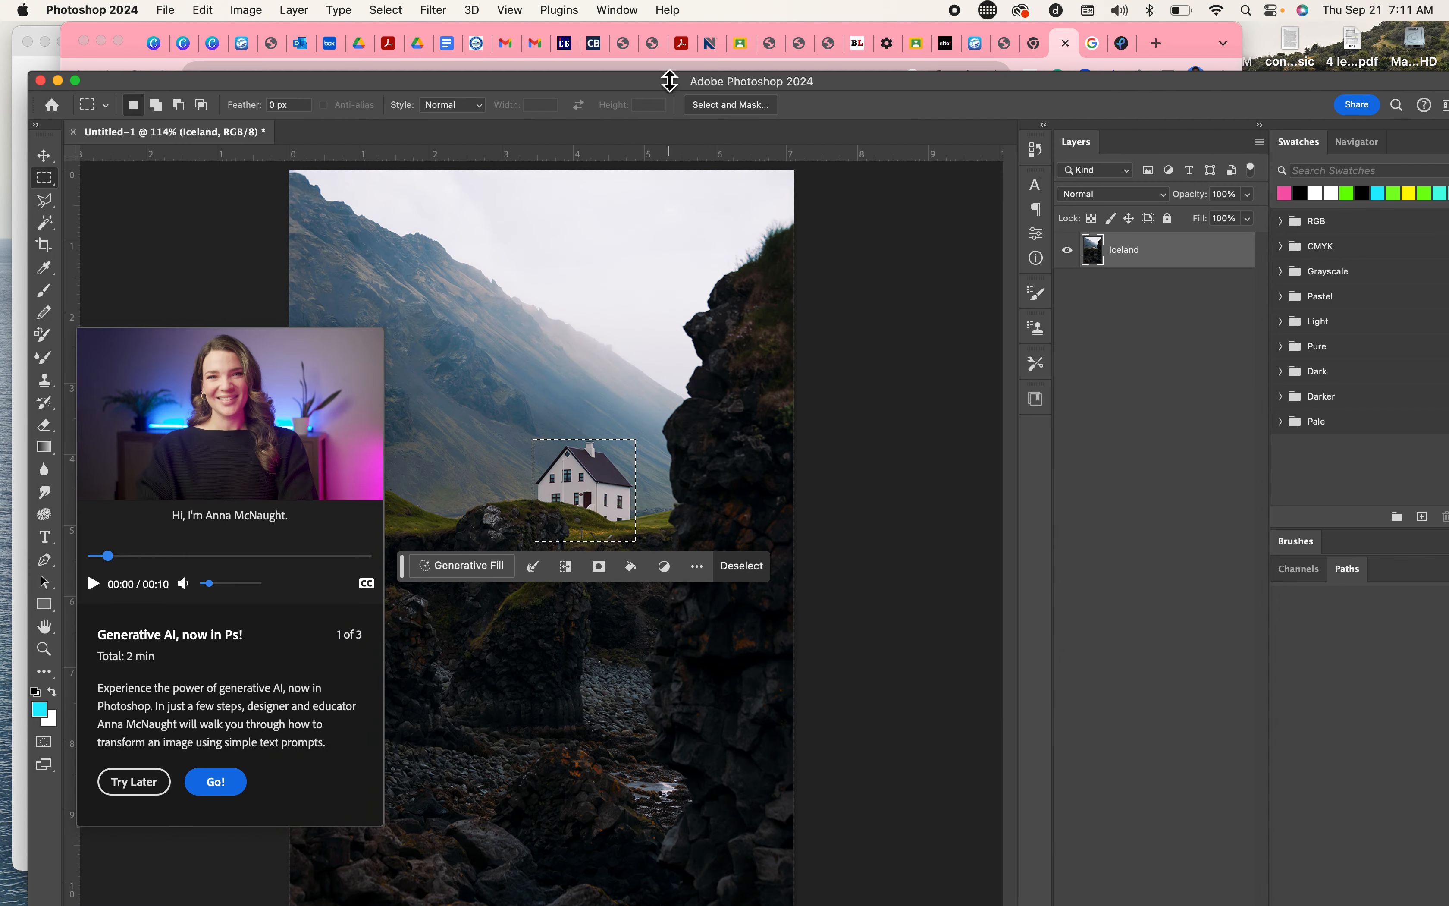
drag(660, 83, 833, 767)
click(721, 231)
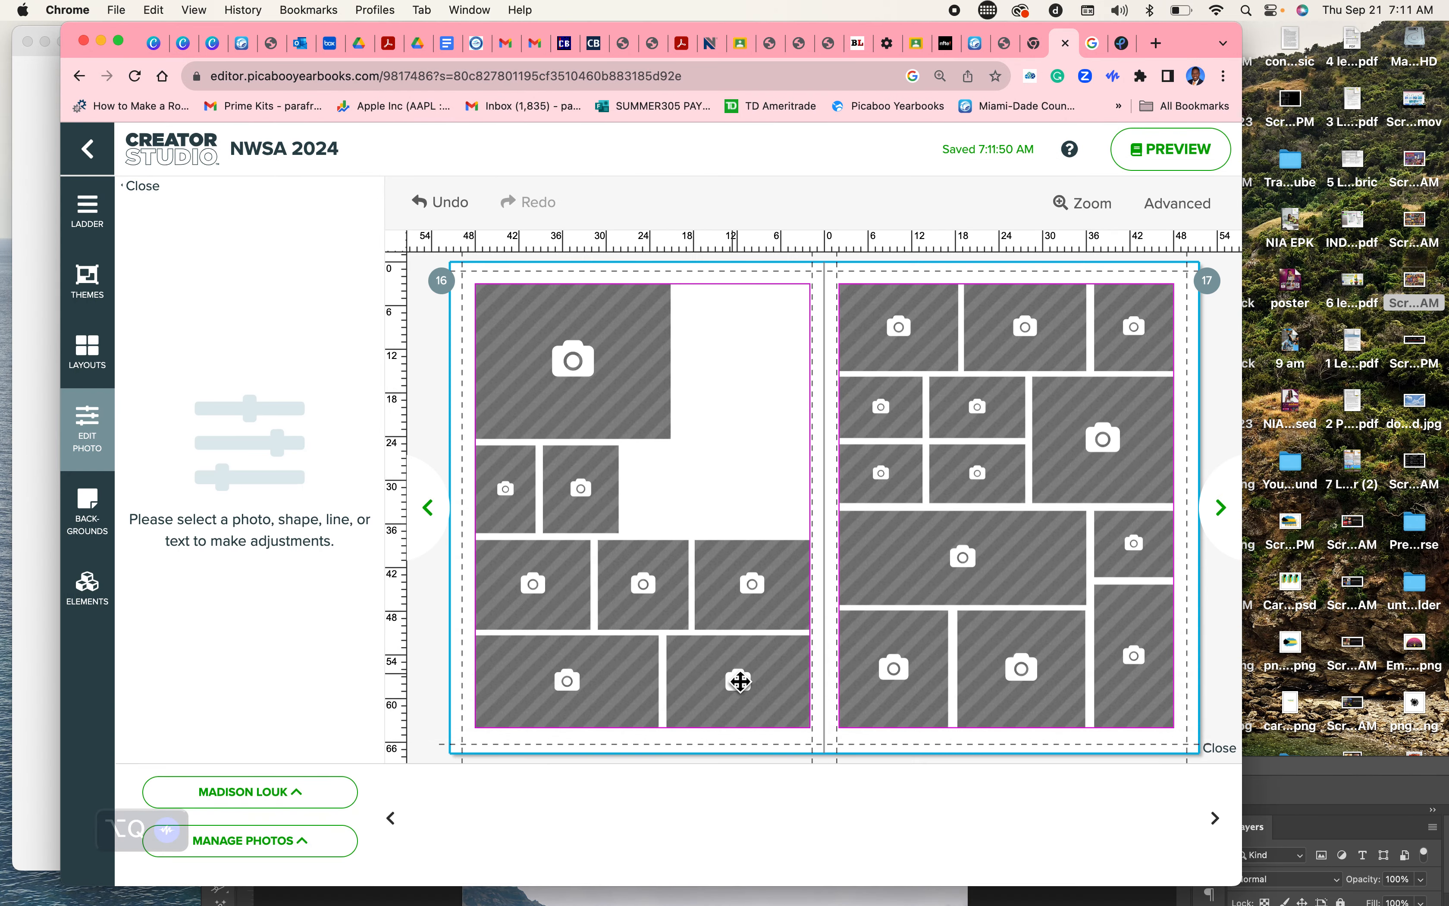
Step: Delete the first box in page 16's third row, plus page 17's upper two small boxes and the lower two in its outer column
click(543, 615)
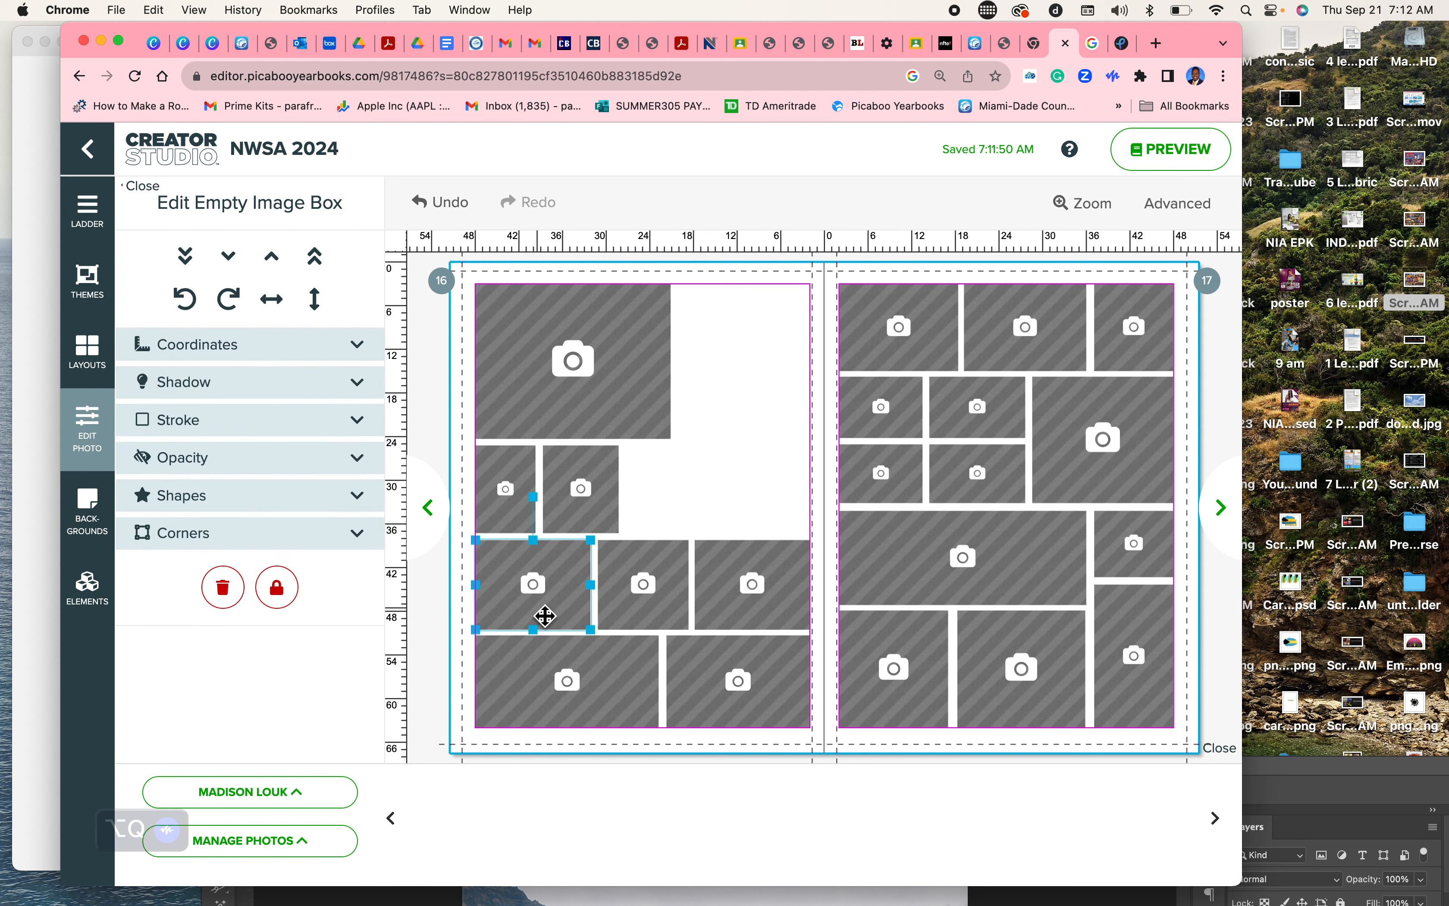
key(Delete)
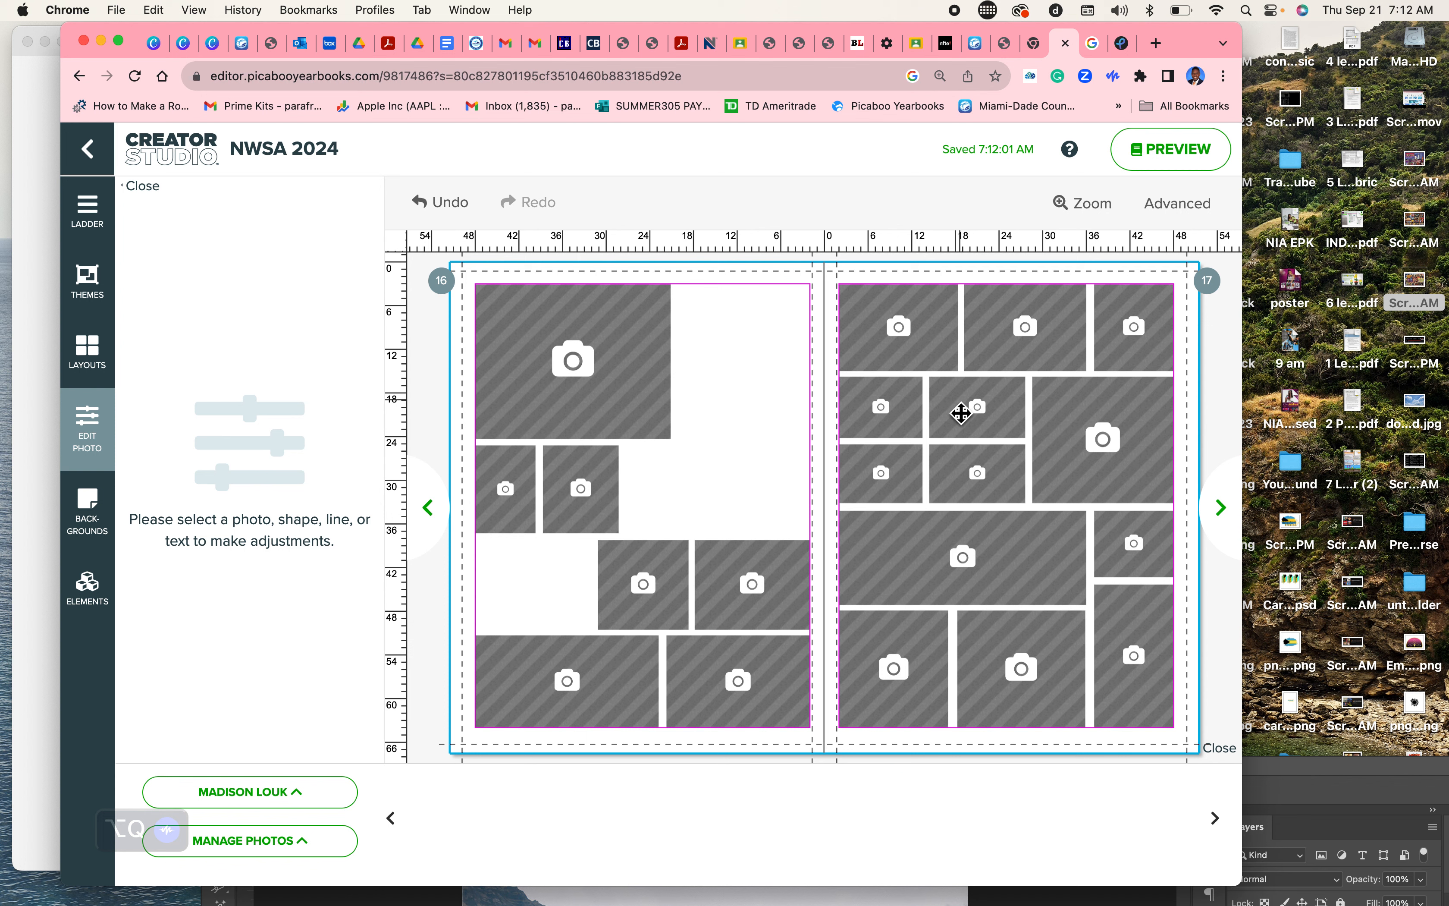
click(899, 431)
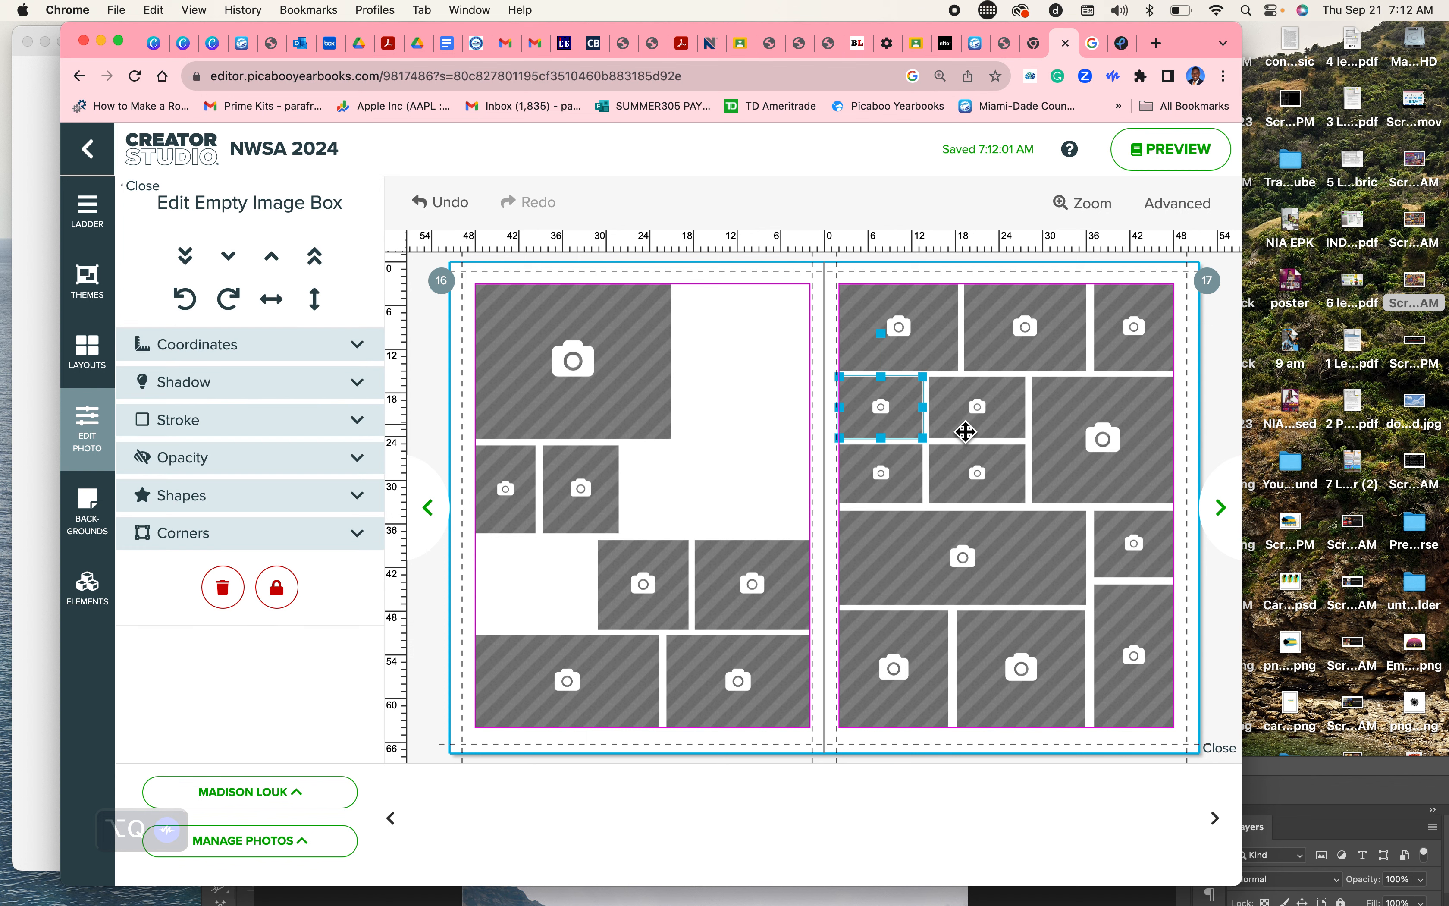
key(BackSpace)
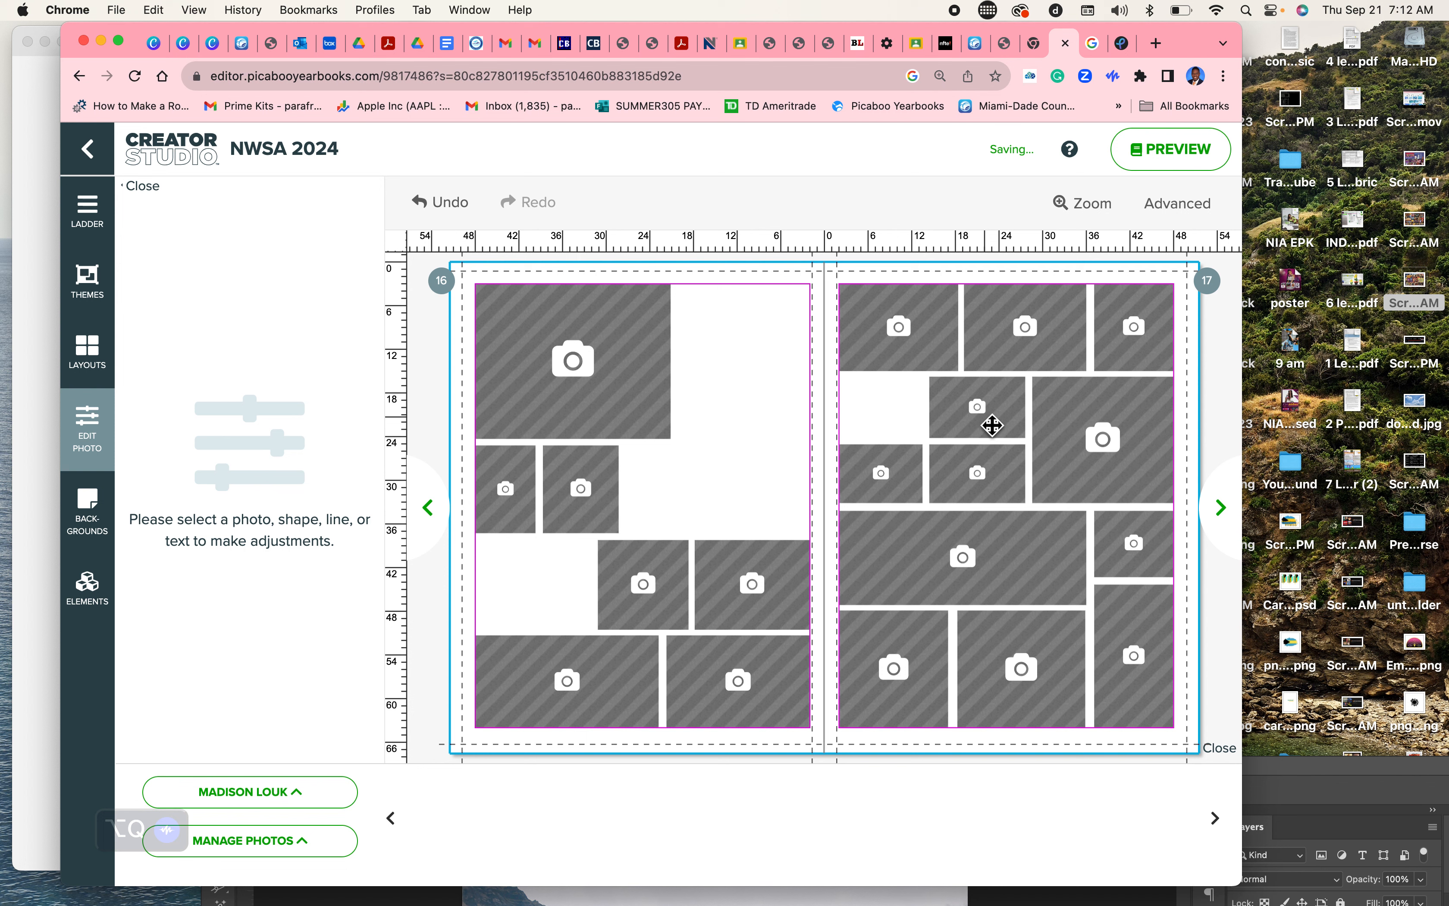
click(991, 426)
key(BackSpace)
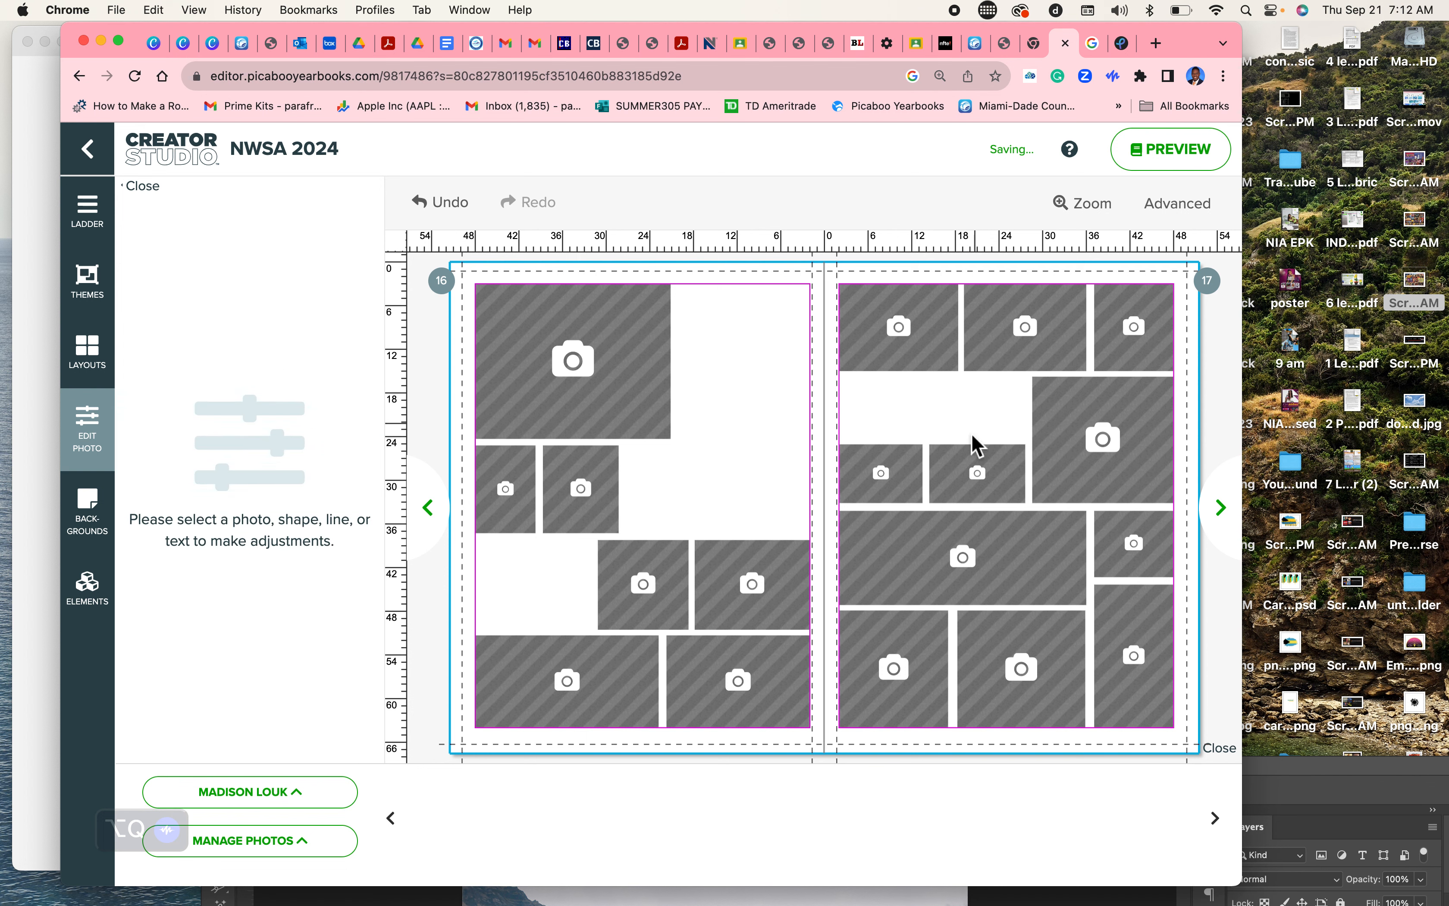
click(1147, 646)
key(BackSpace)
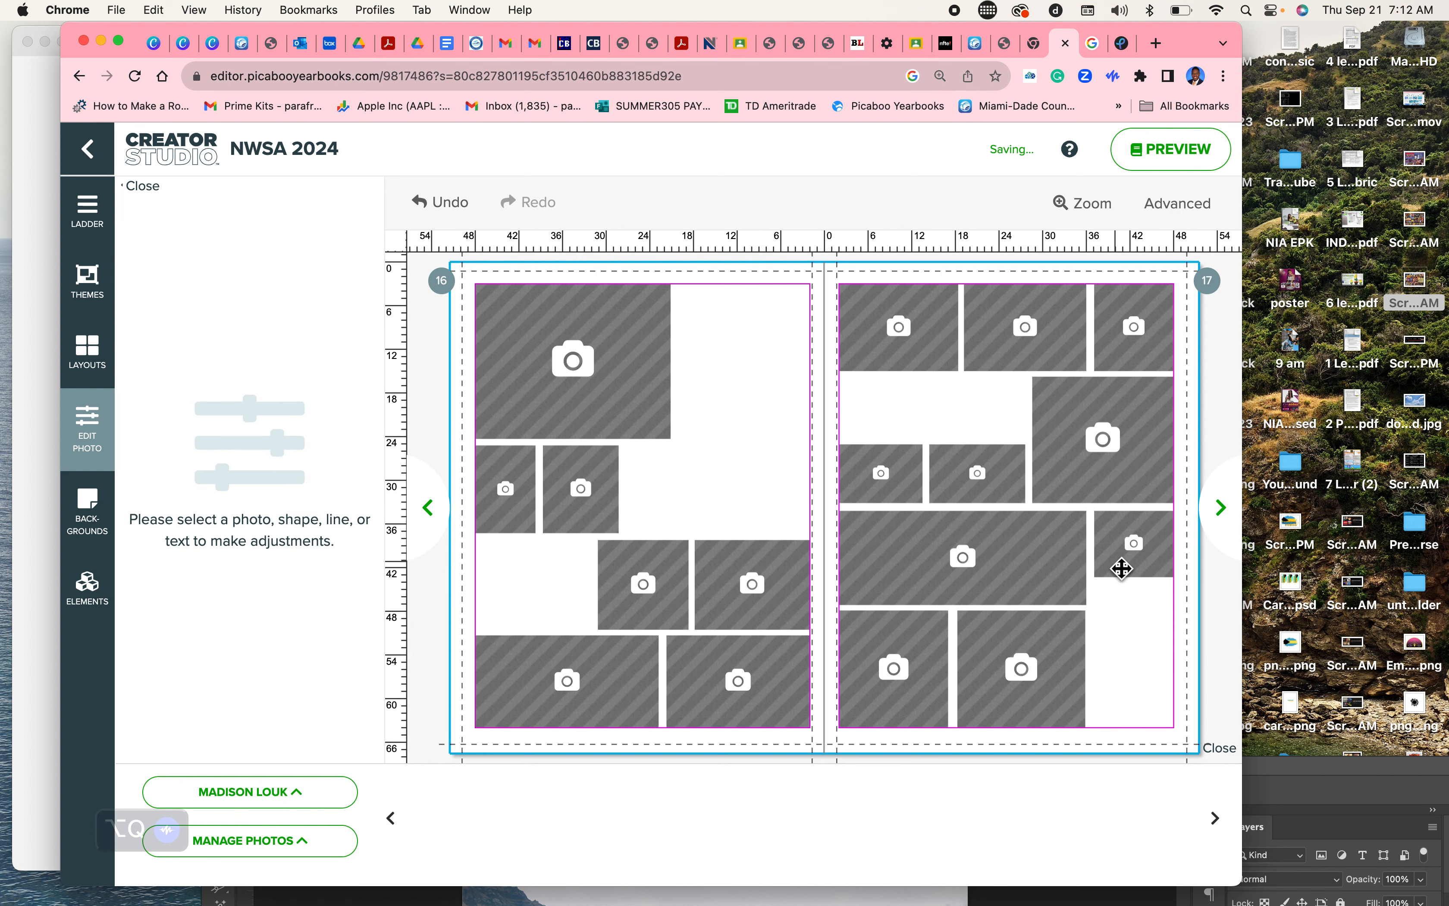
click(1122, 568)
key(BackSpace)
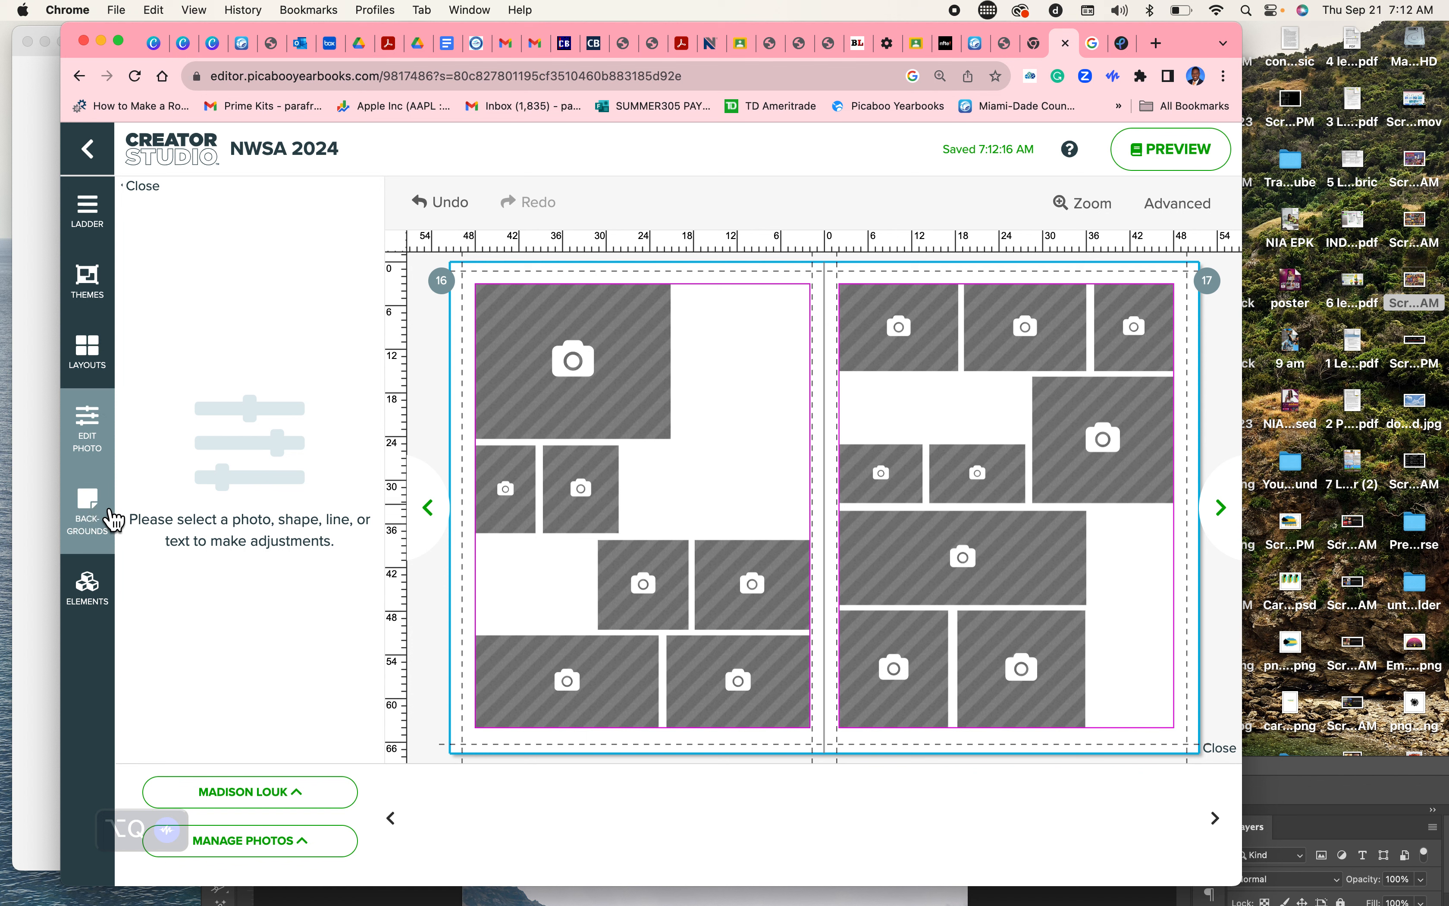
Step: Add a text box to page 16 and place it at the top of the blank area beside the large photo box
click(108, 608)
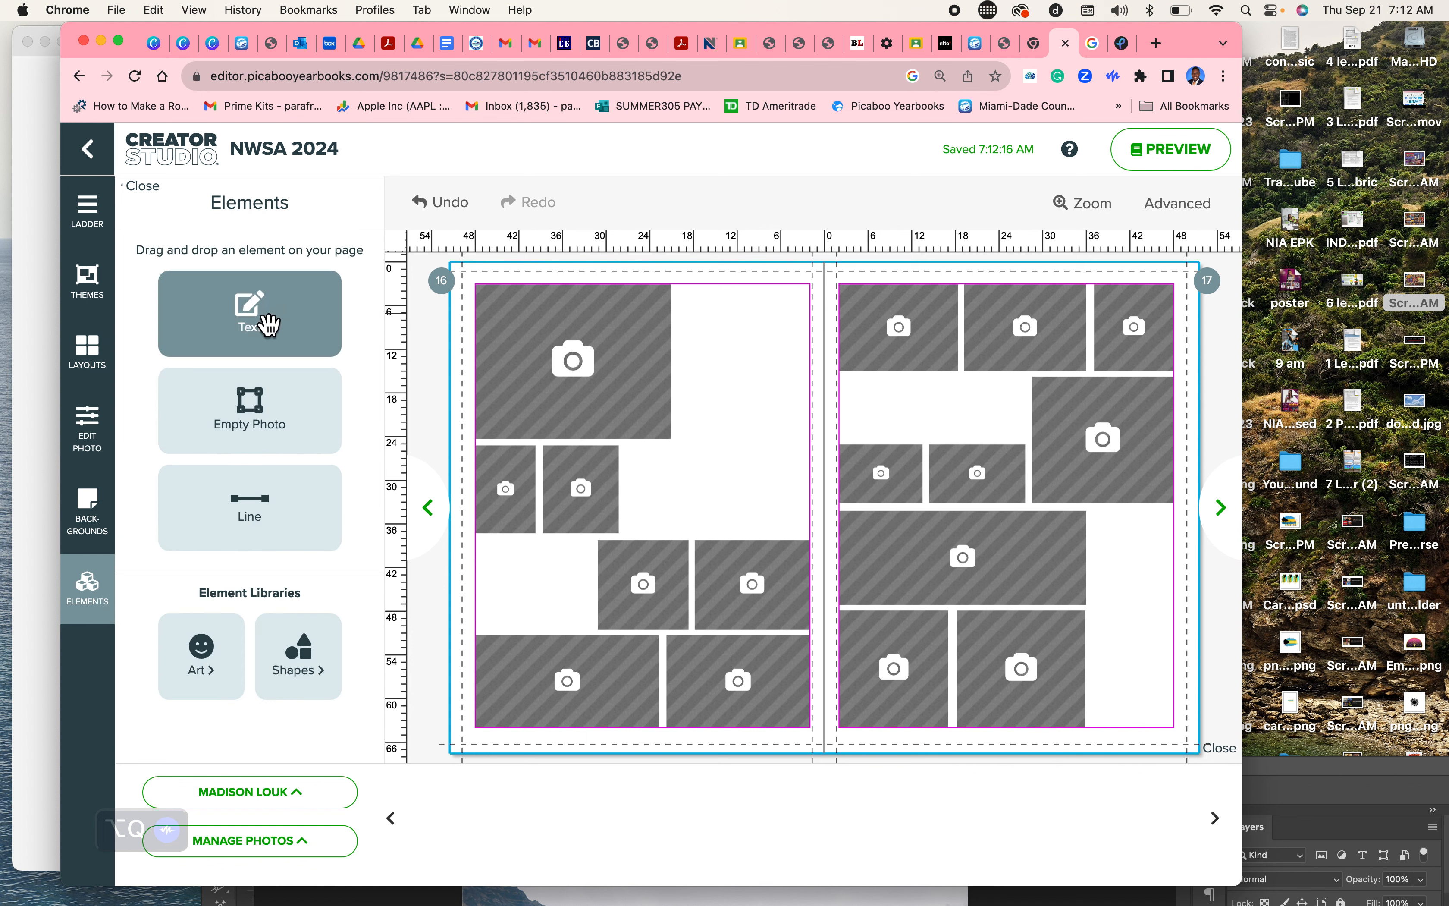
drag(264, 325, 754, 353)
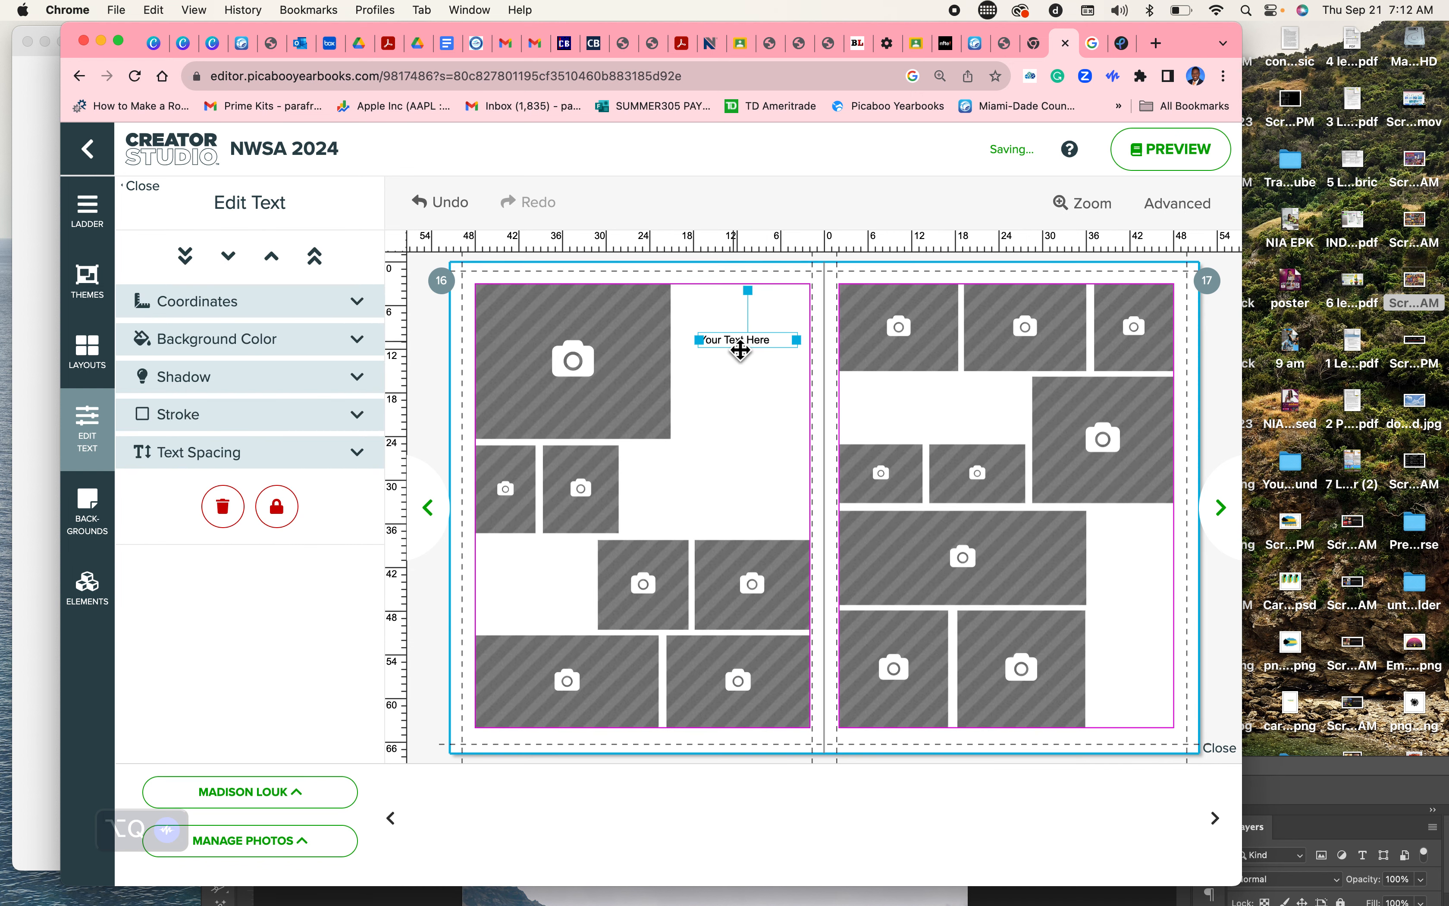
drag(741, 350, 759, 308)
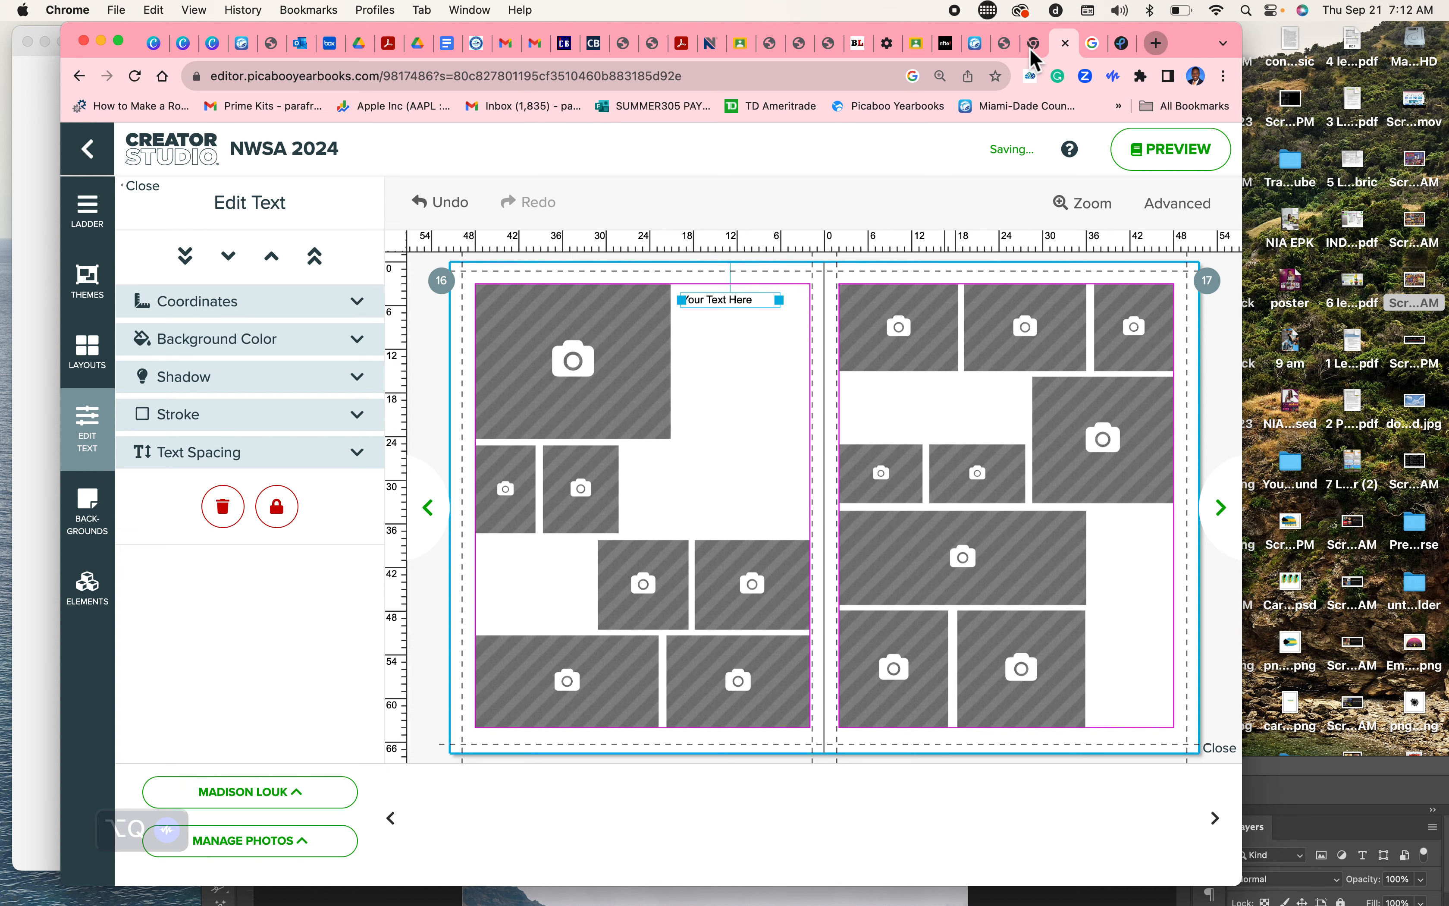
Step: Search the web for "fake text lom" in a new browser tab and look through the results for placeholder text
key(super+t)
click(339, 85)
text(fake te)
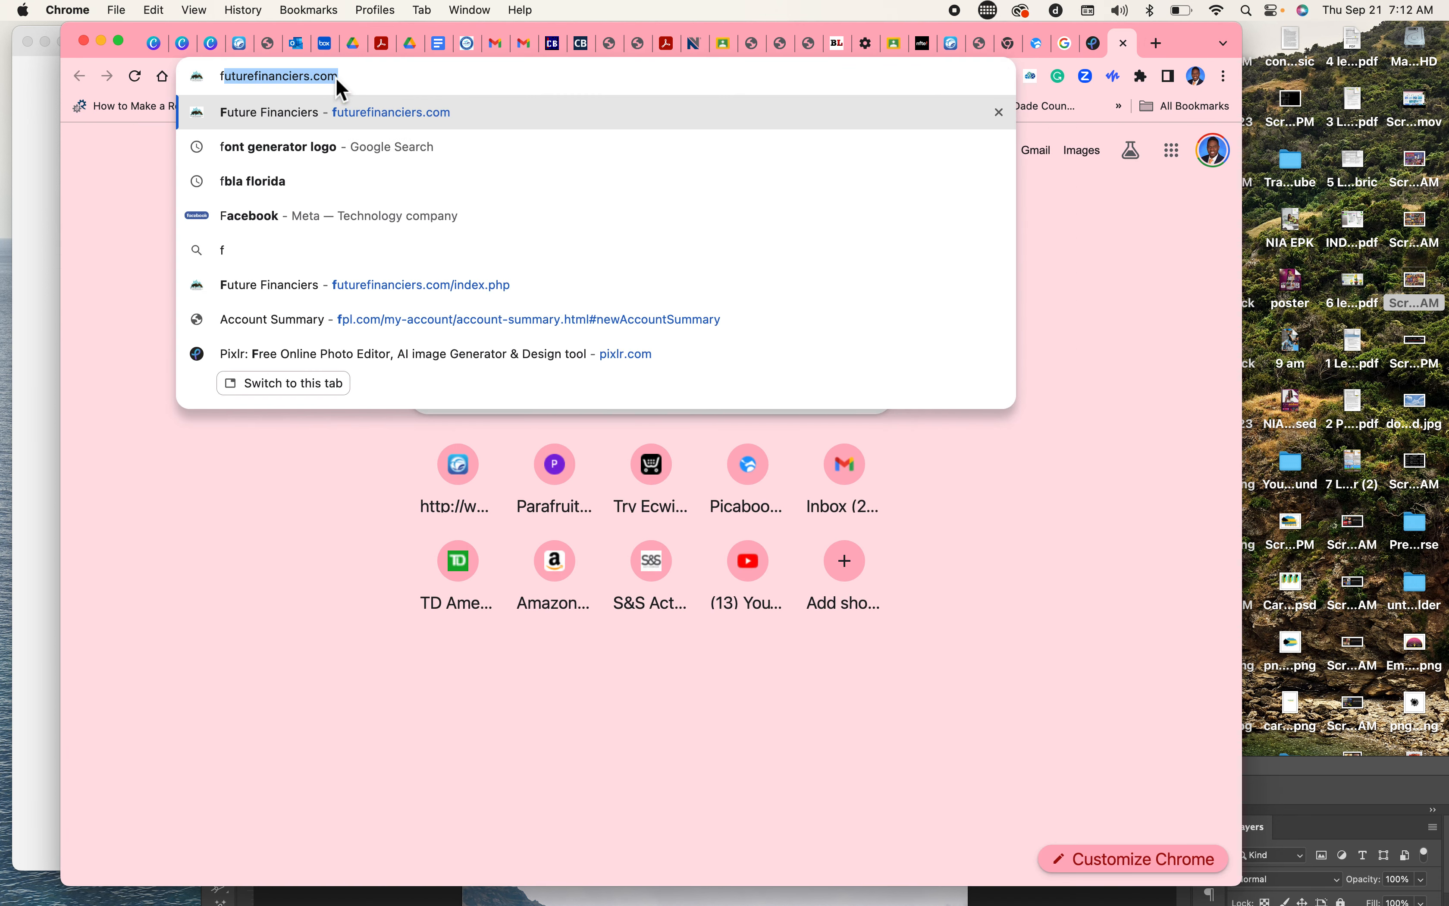
text(xt l)
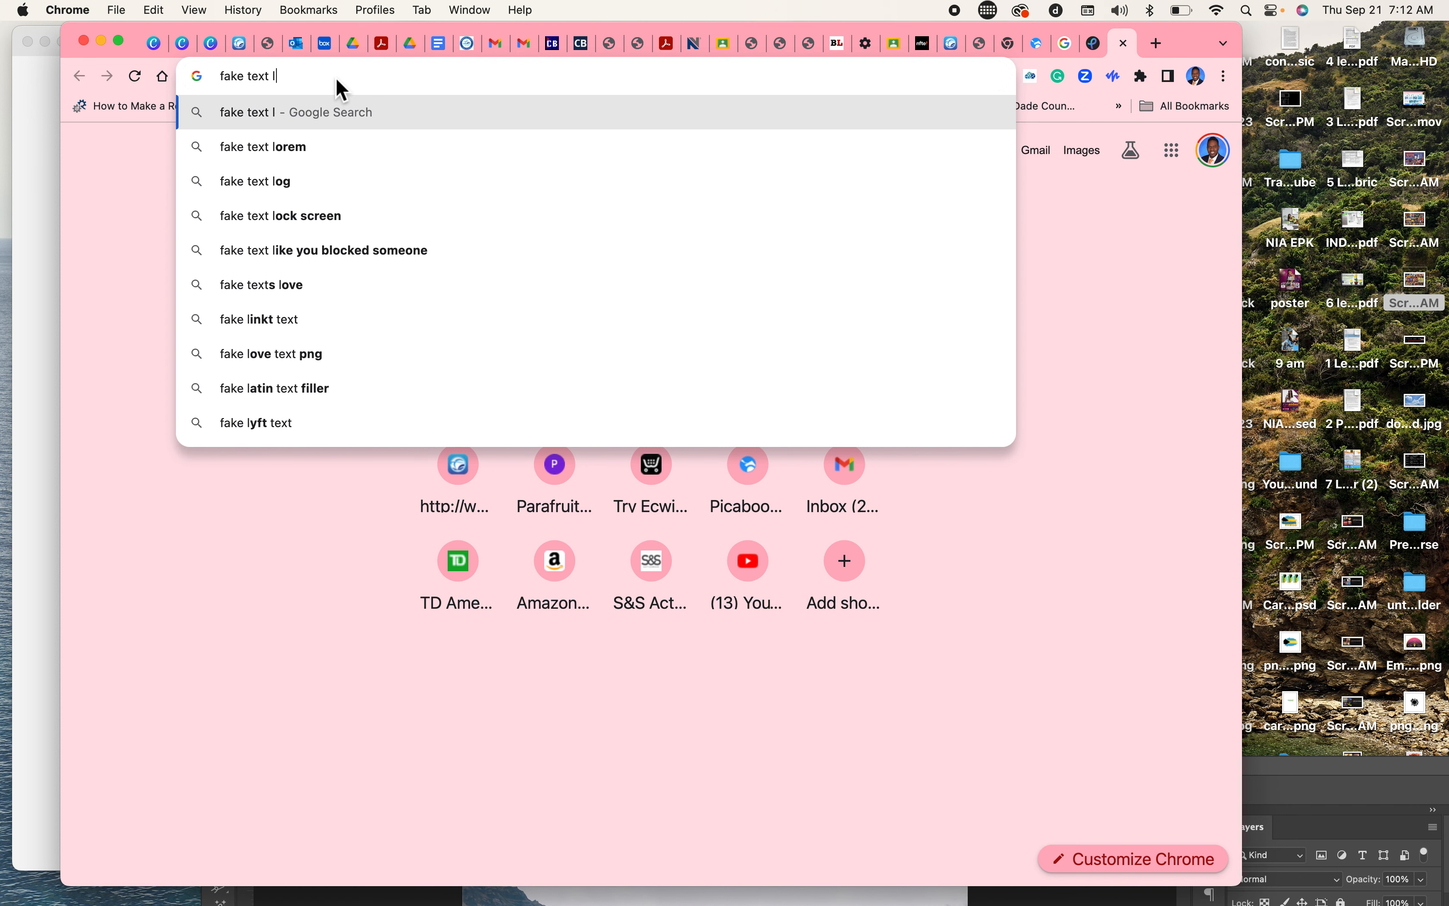
text(om)
key(Return)
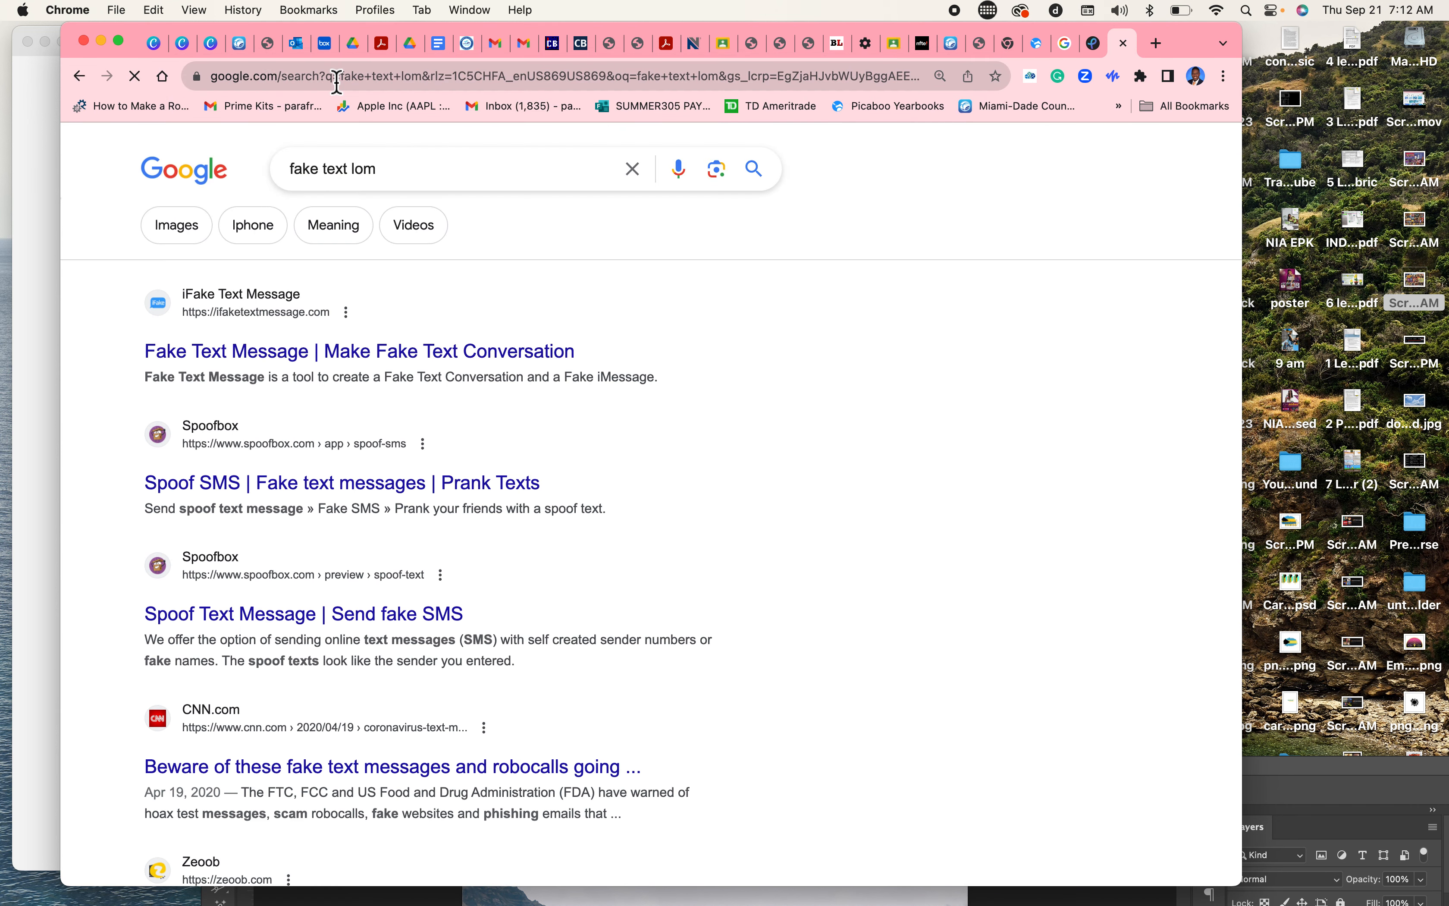
scroll(327, 329, down, 2)
scroll(331, 329, down, 5)
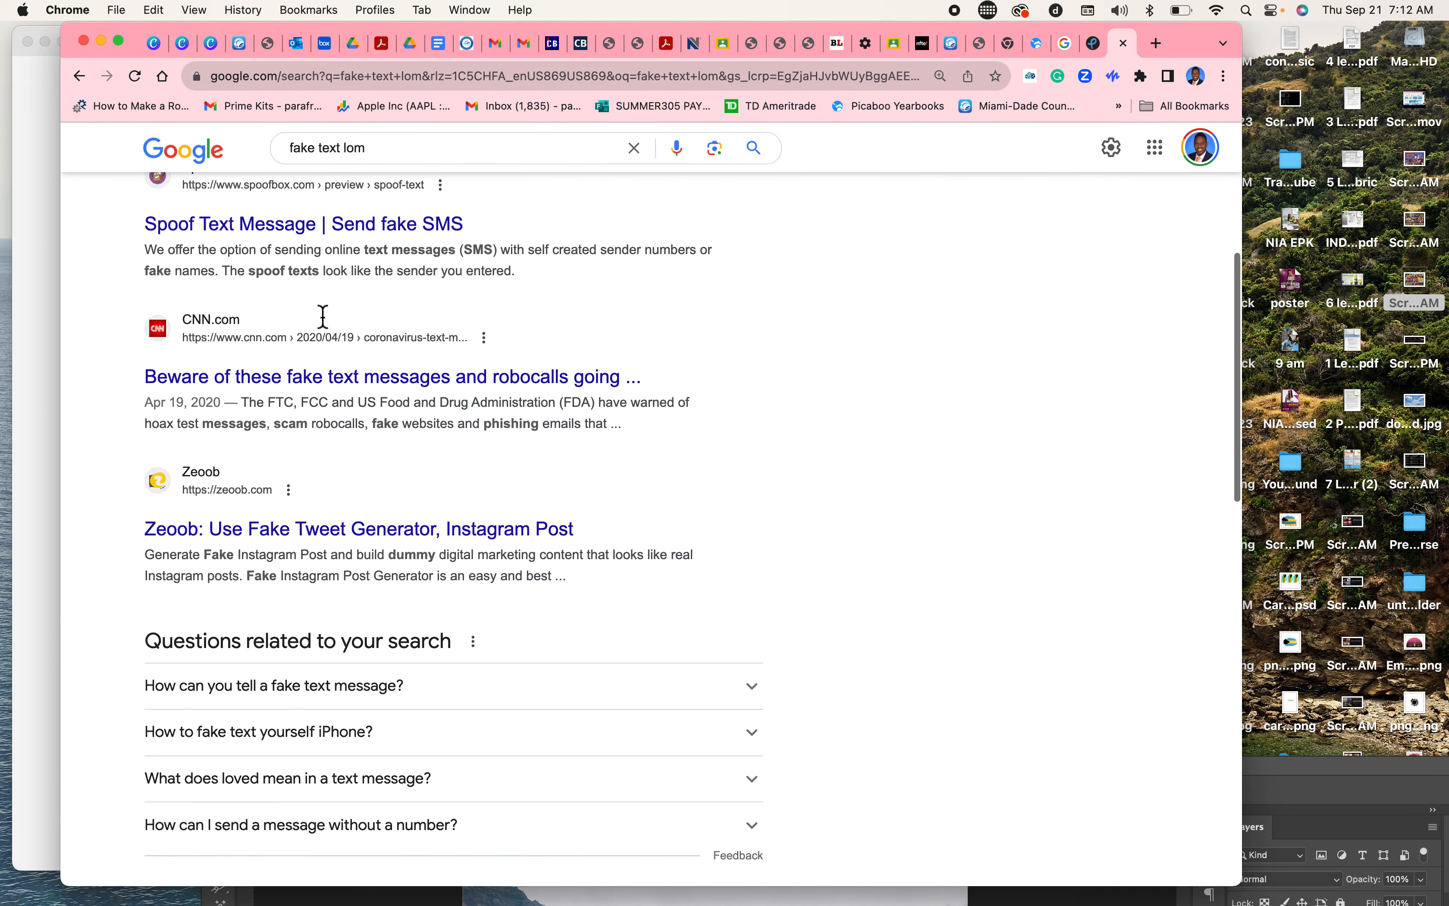
scroll(327, 327, up, 2)
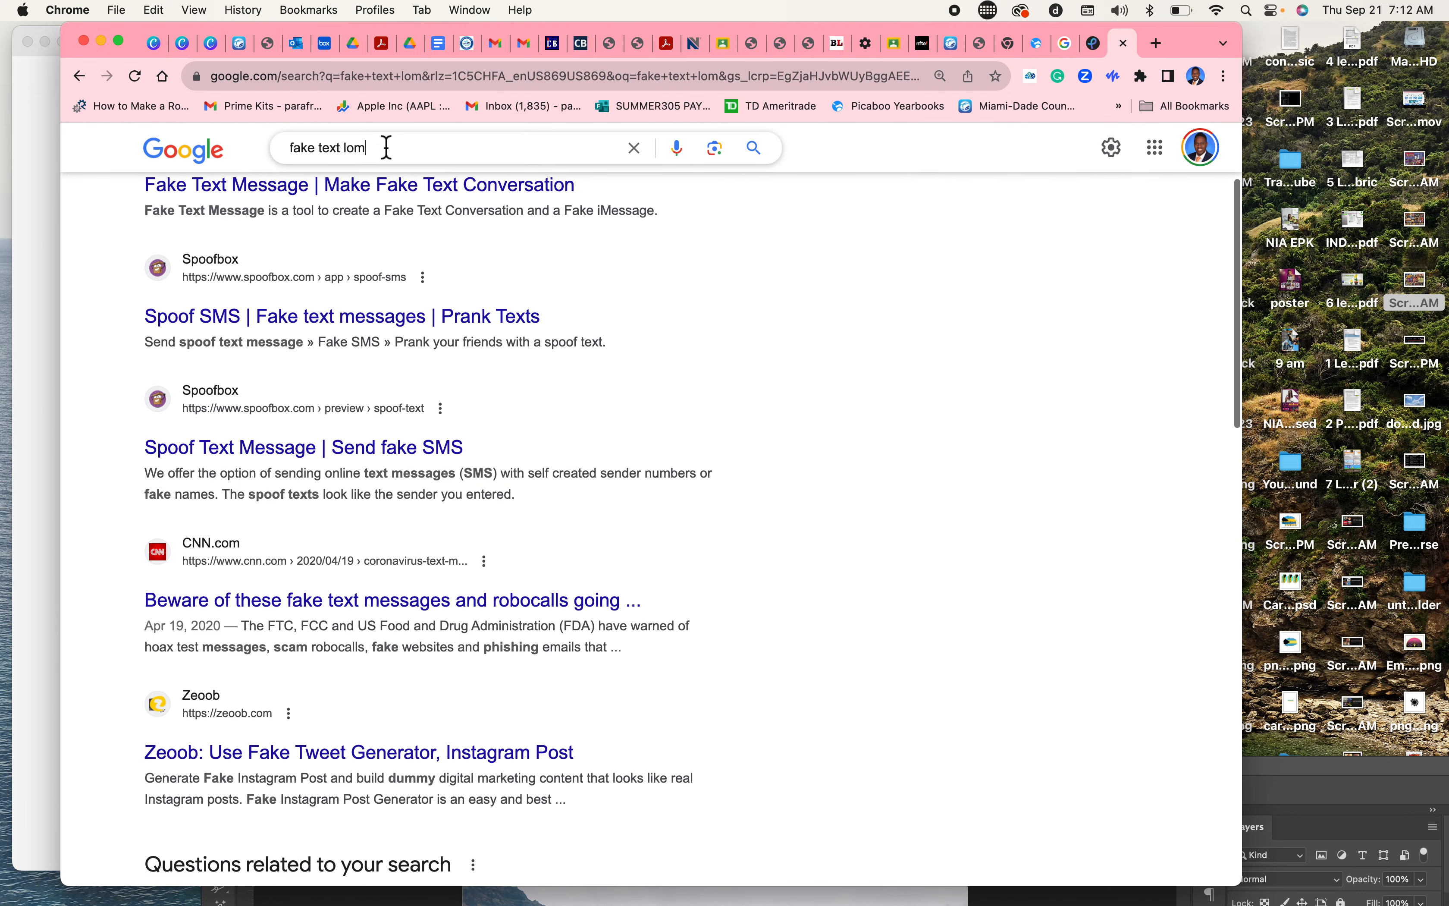
Step: Change the search to "fake text for layout" and open the loremipsum.io generator site
click(387, 148)
key(BackSpace)
key(BackSpace)
key(BackSpace)
text(fo)
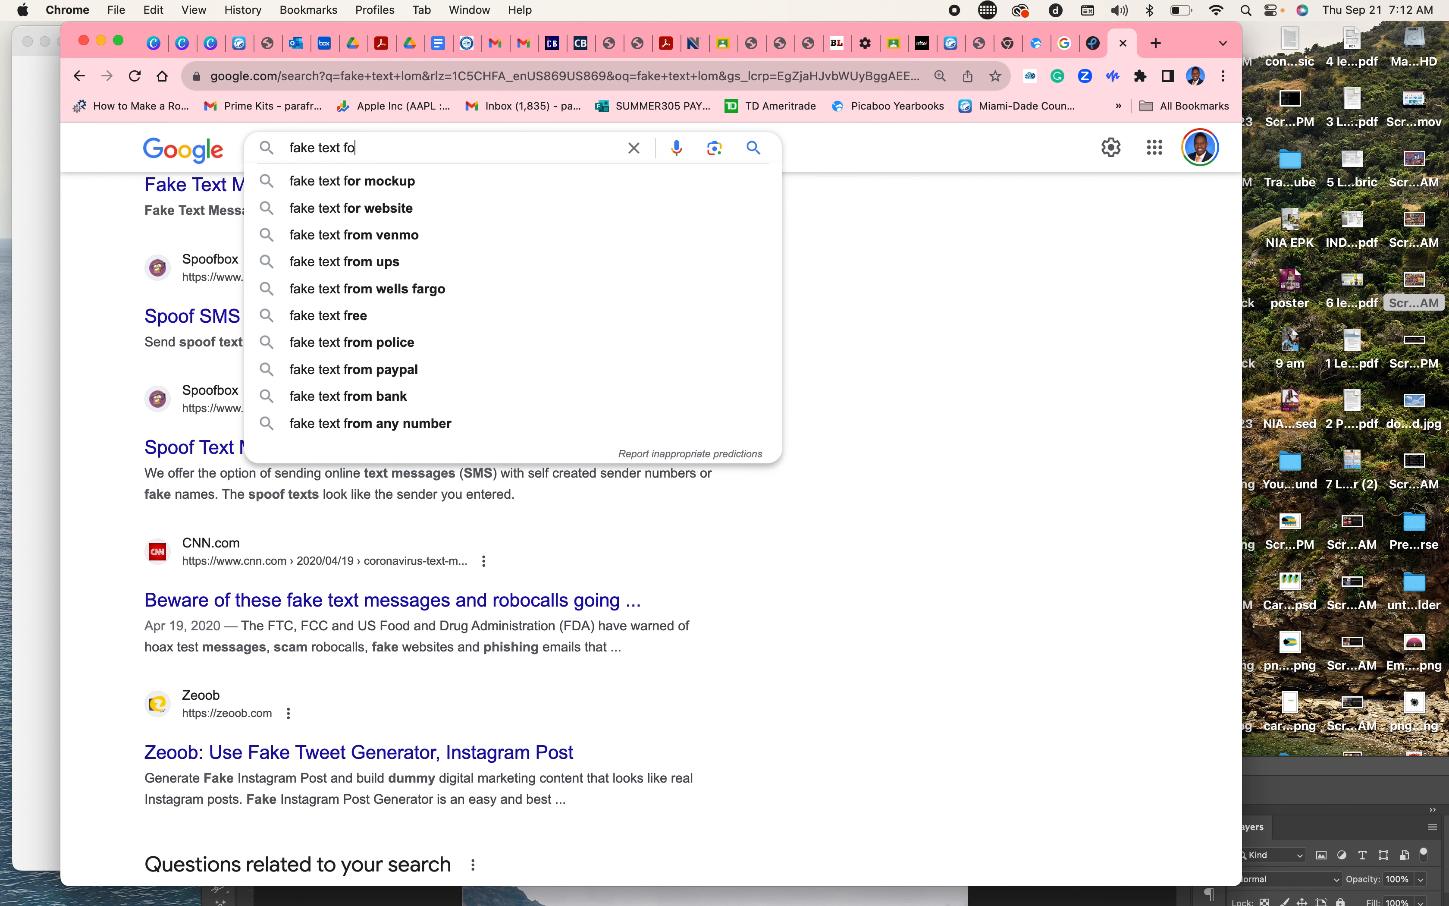
text(r layout)
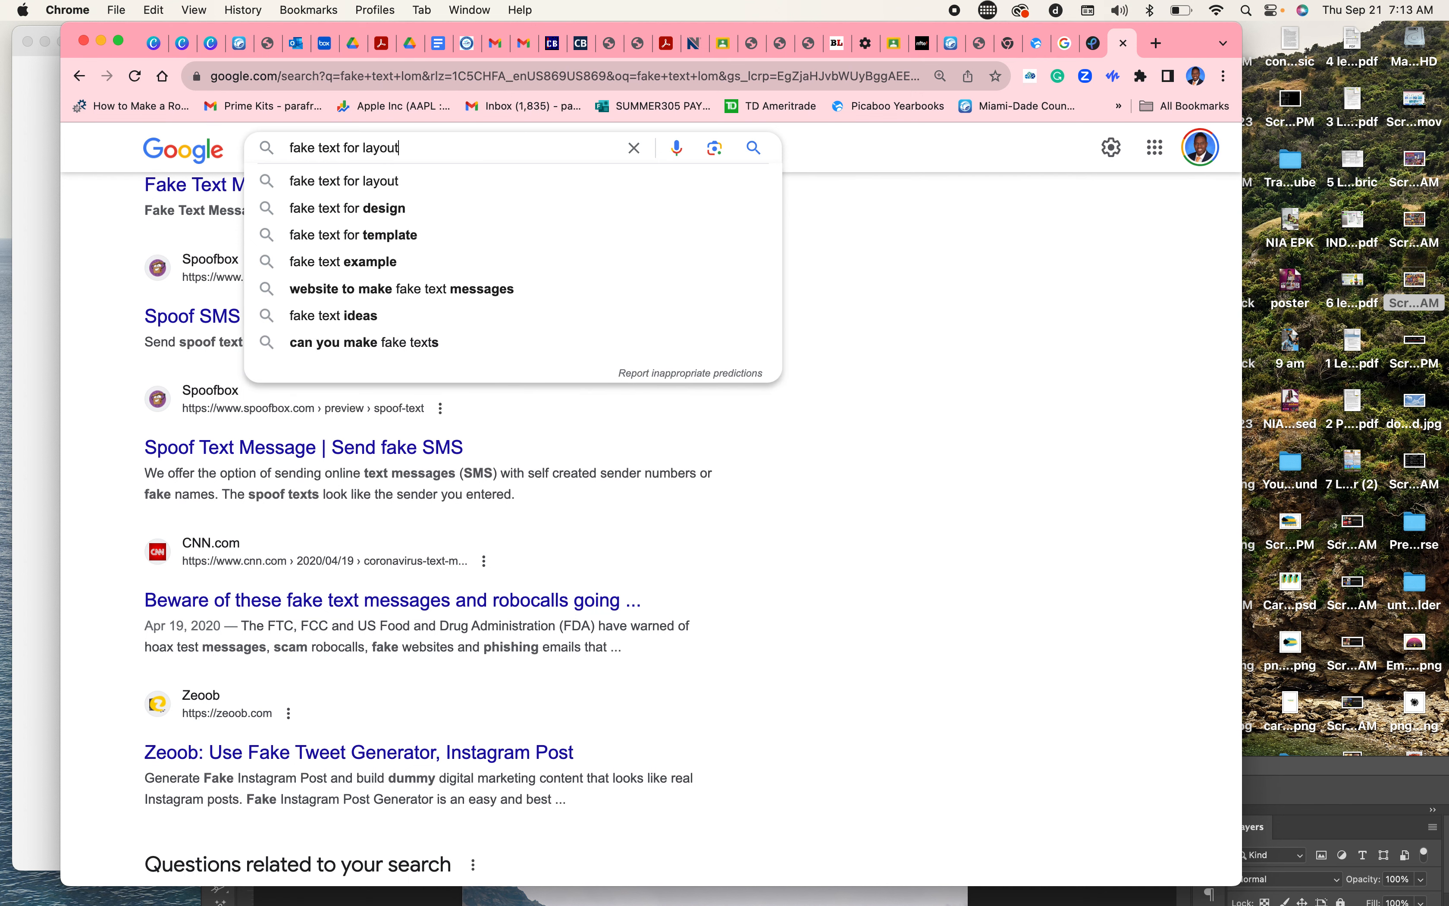
key(Return)
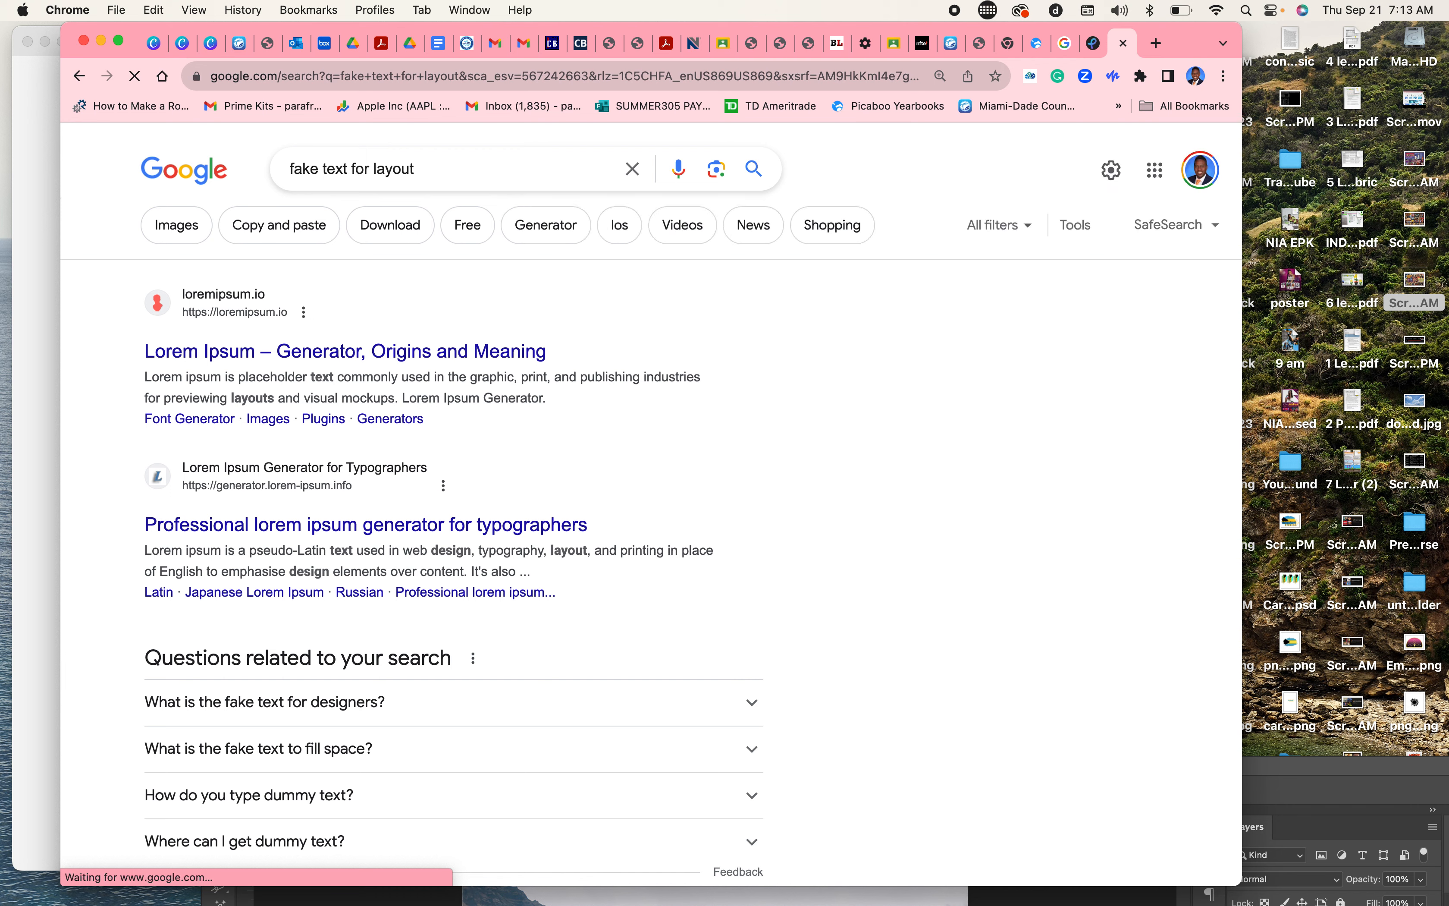
click(197, 352)
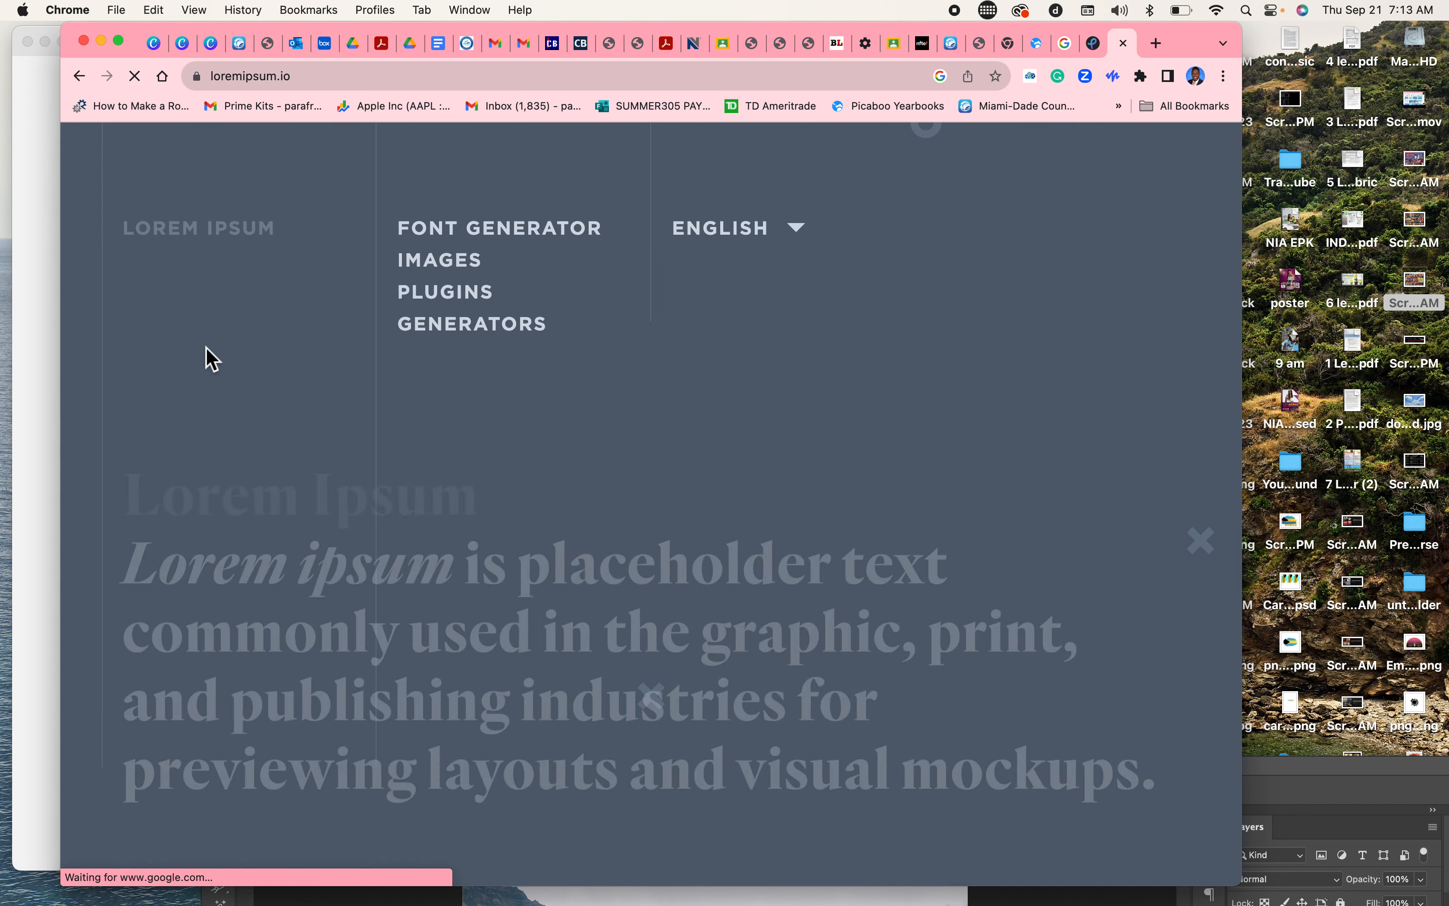
Step: Select and copy the loremipsum.io paragraph about the passage's uncertain origin, just below the 1914 English translation quote
scroll(466, 382, down, 10)
scroll(471, 384, down, 15)
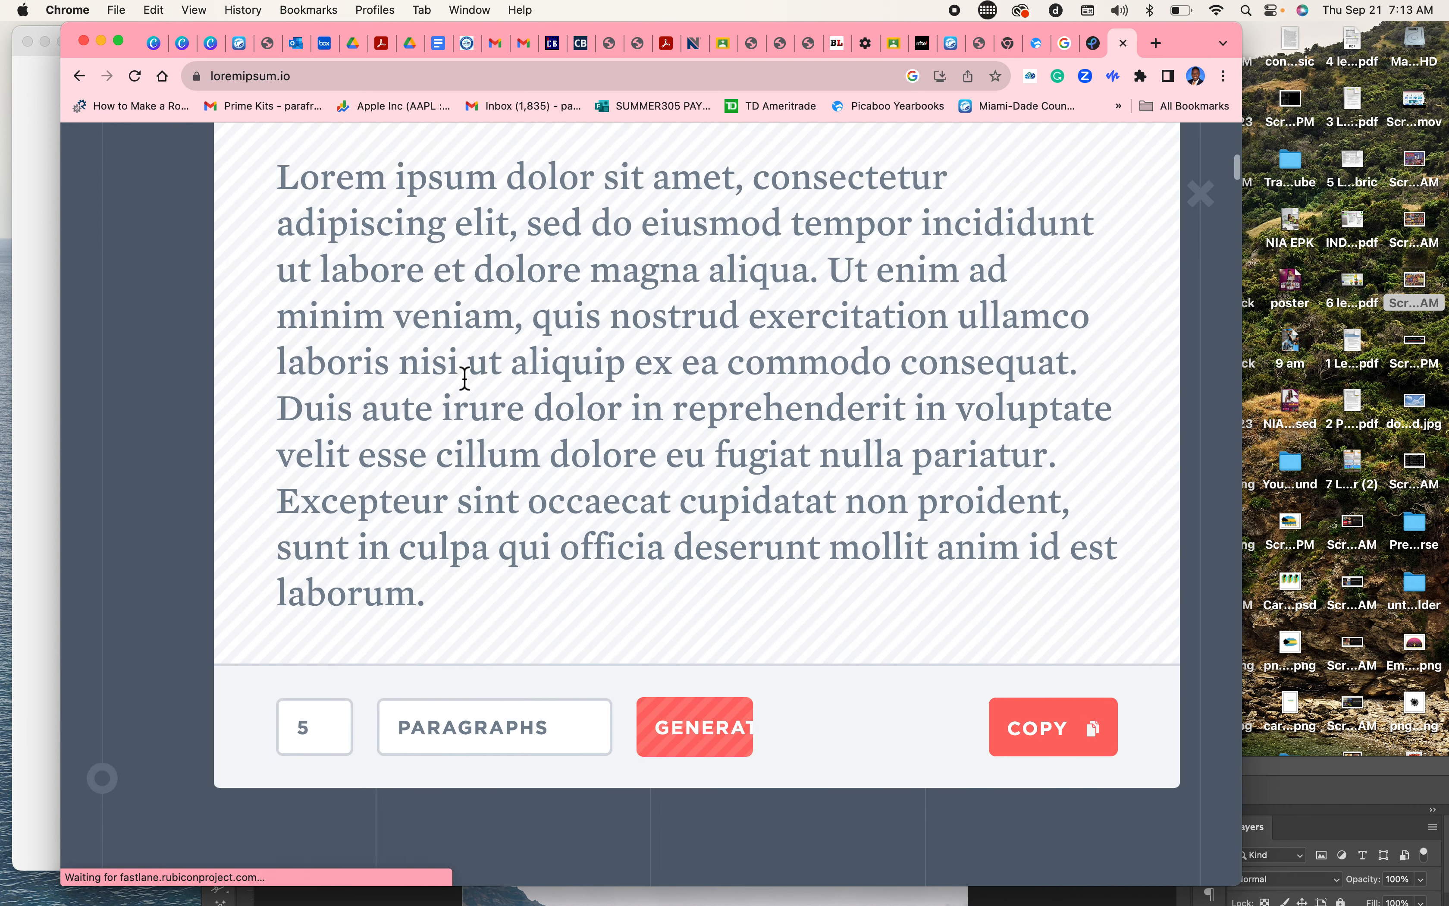
scroll(465, 378, down, 15)
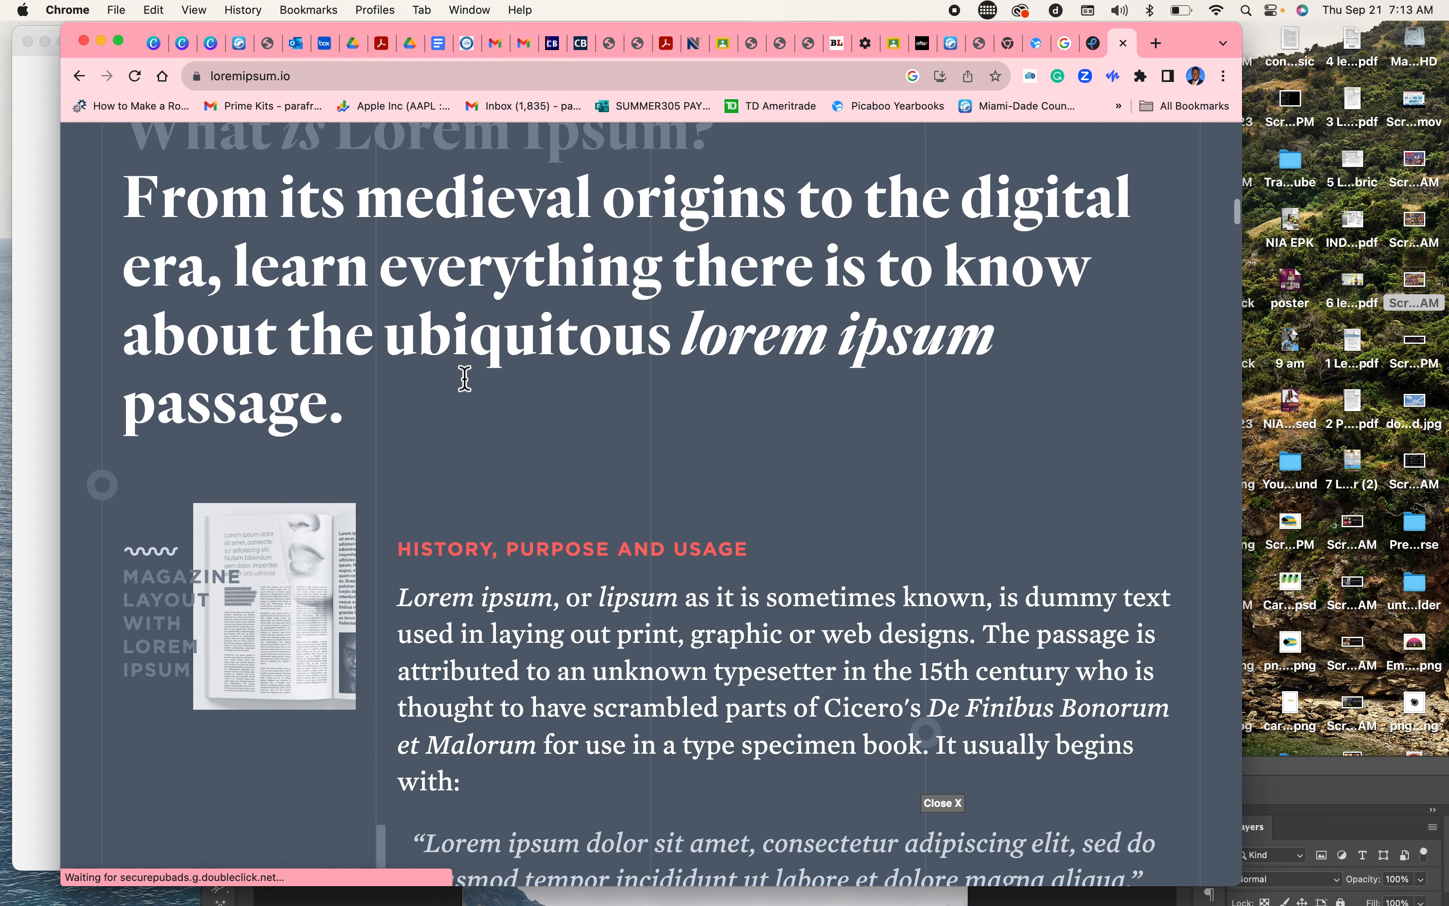
scroll(464, 378, down, 20)
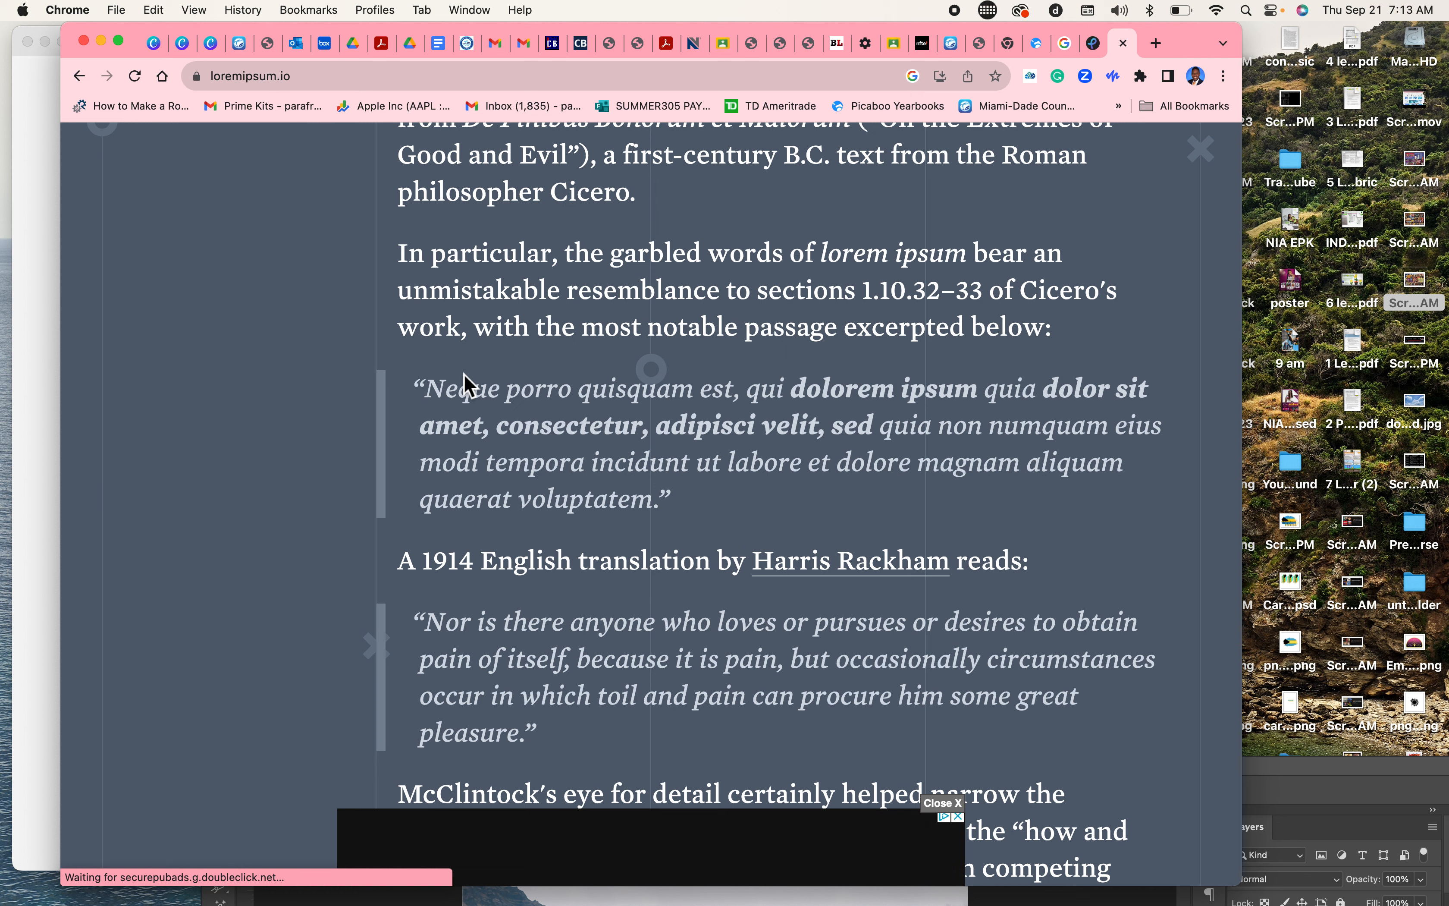
scroll(464, 380, down, 4)
scroll(422, 616, down, 4)
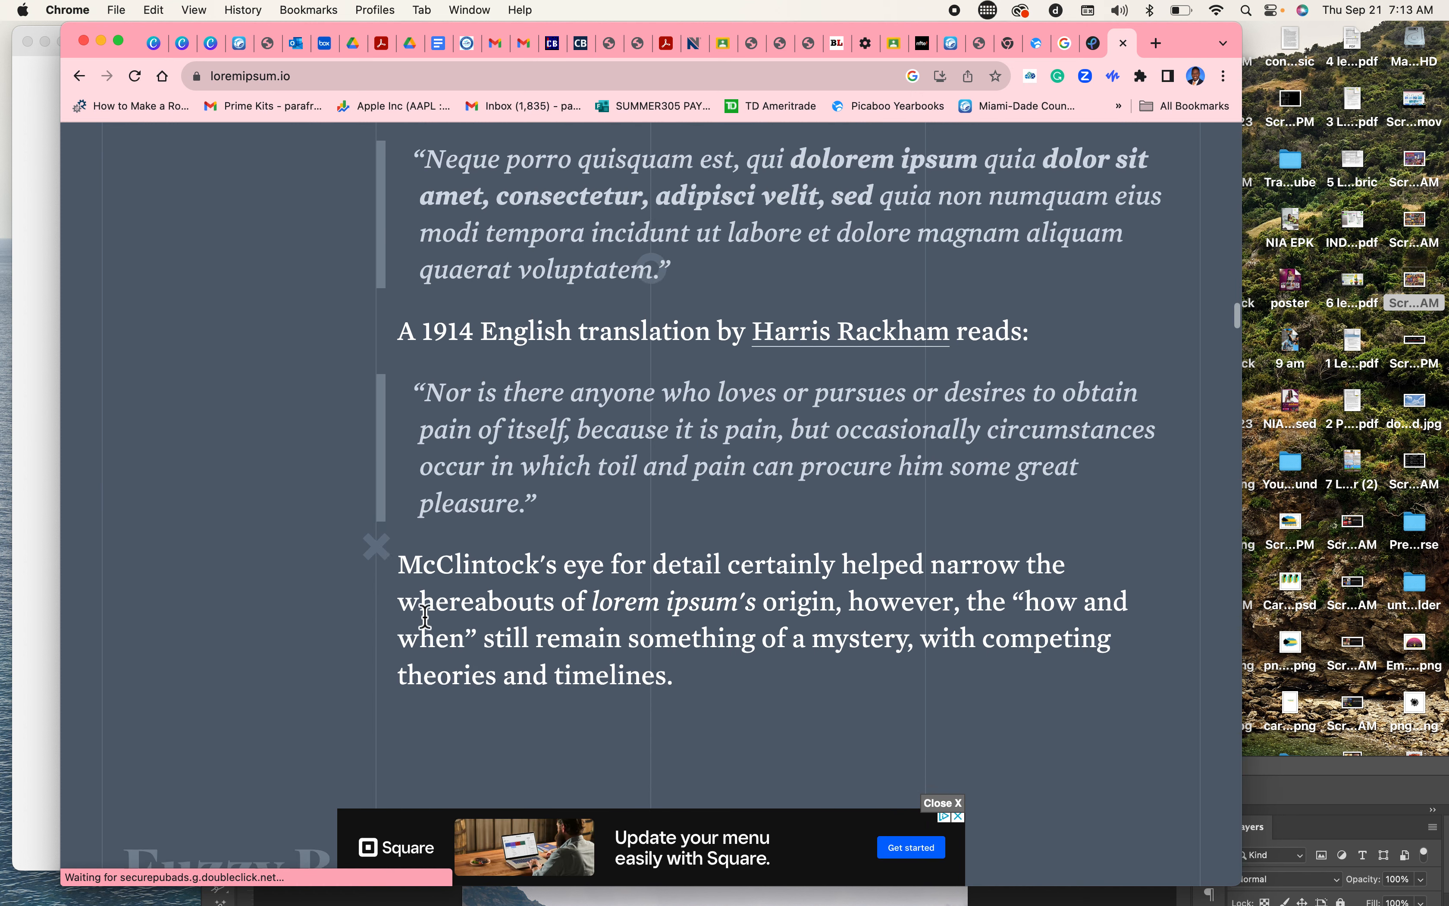
drag(398, 564, 692, 677)
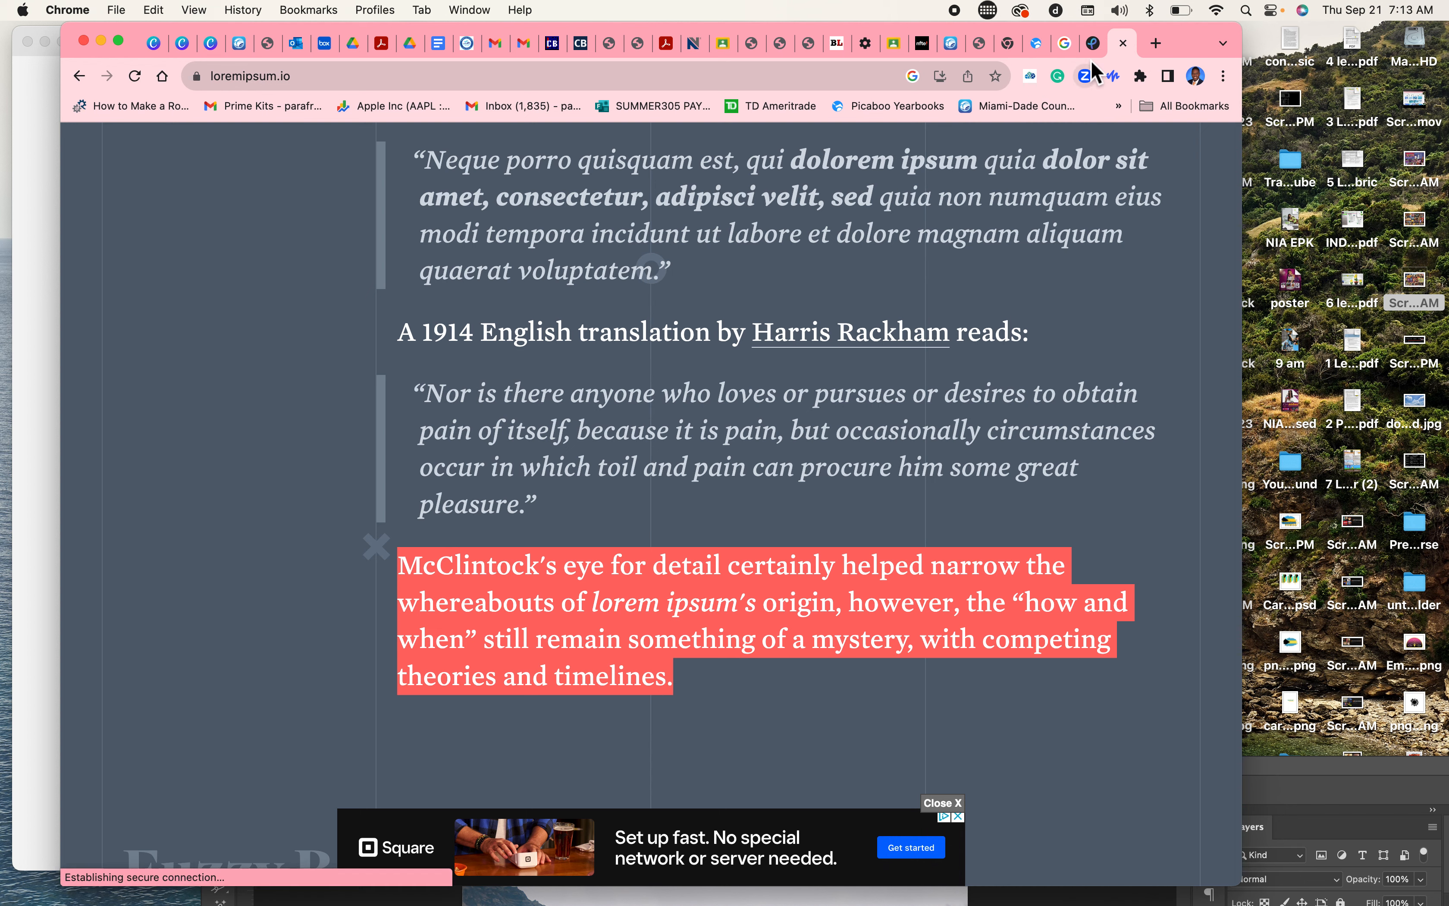
Step: Return to the yearbook editor, set page 16's text box to size 12, and paste the copied paragraph into it
click(1036, 43)
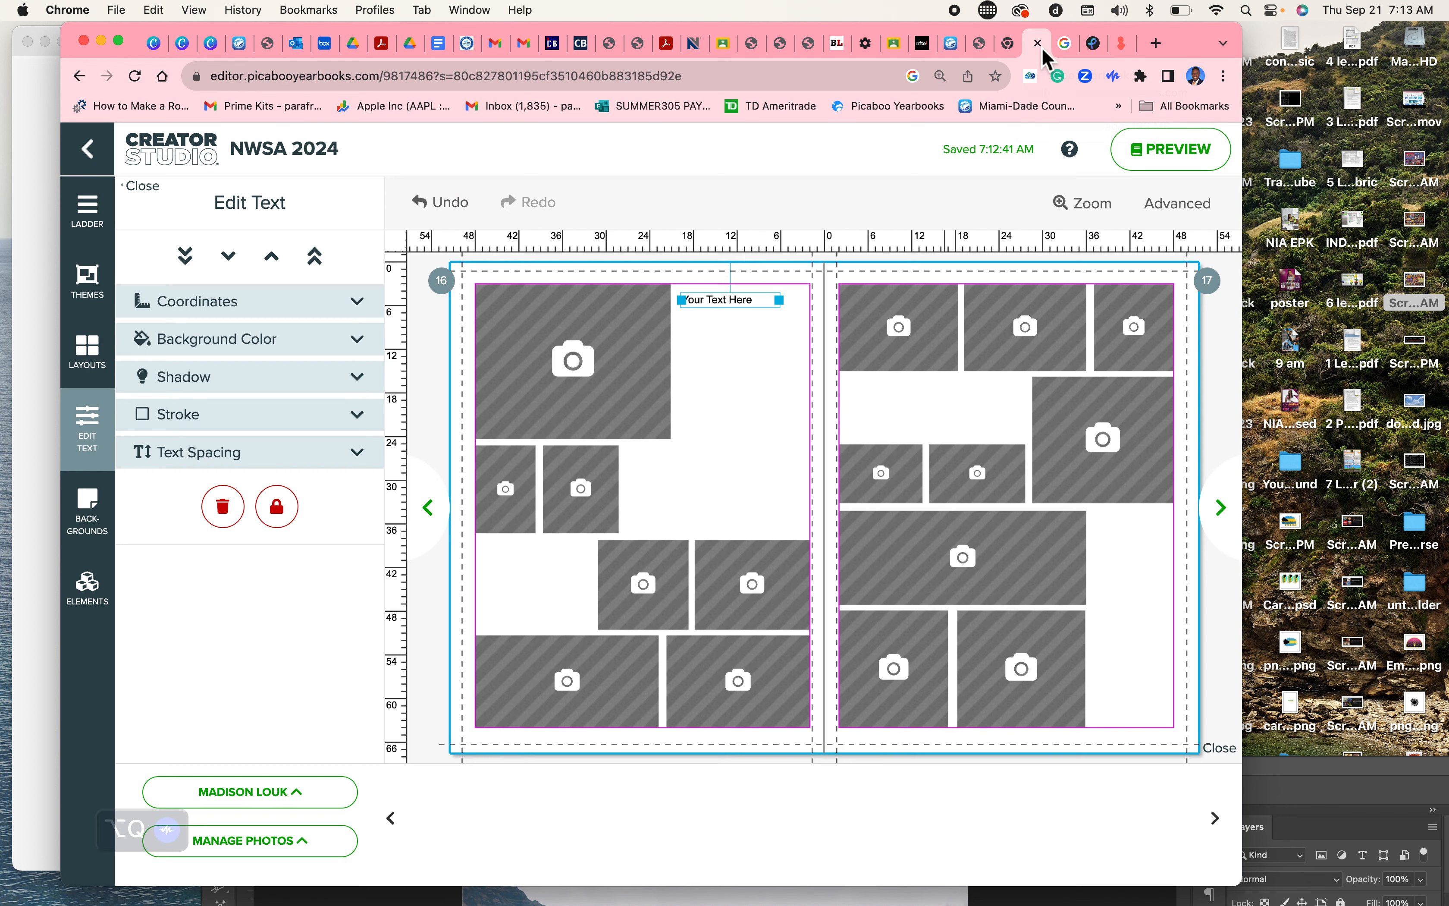
double_click(737, 306)
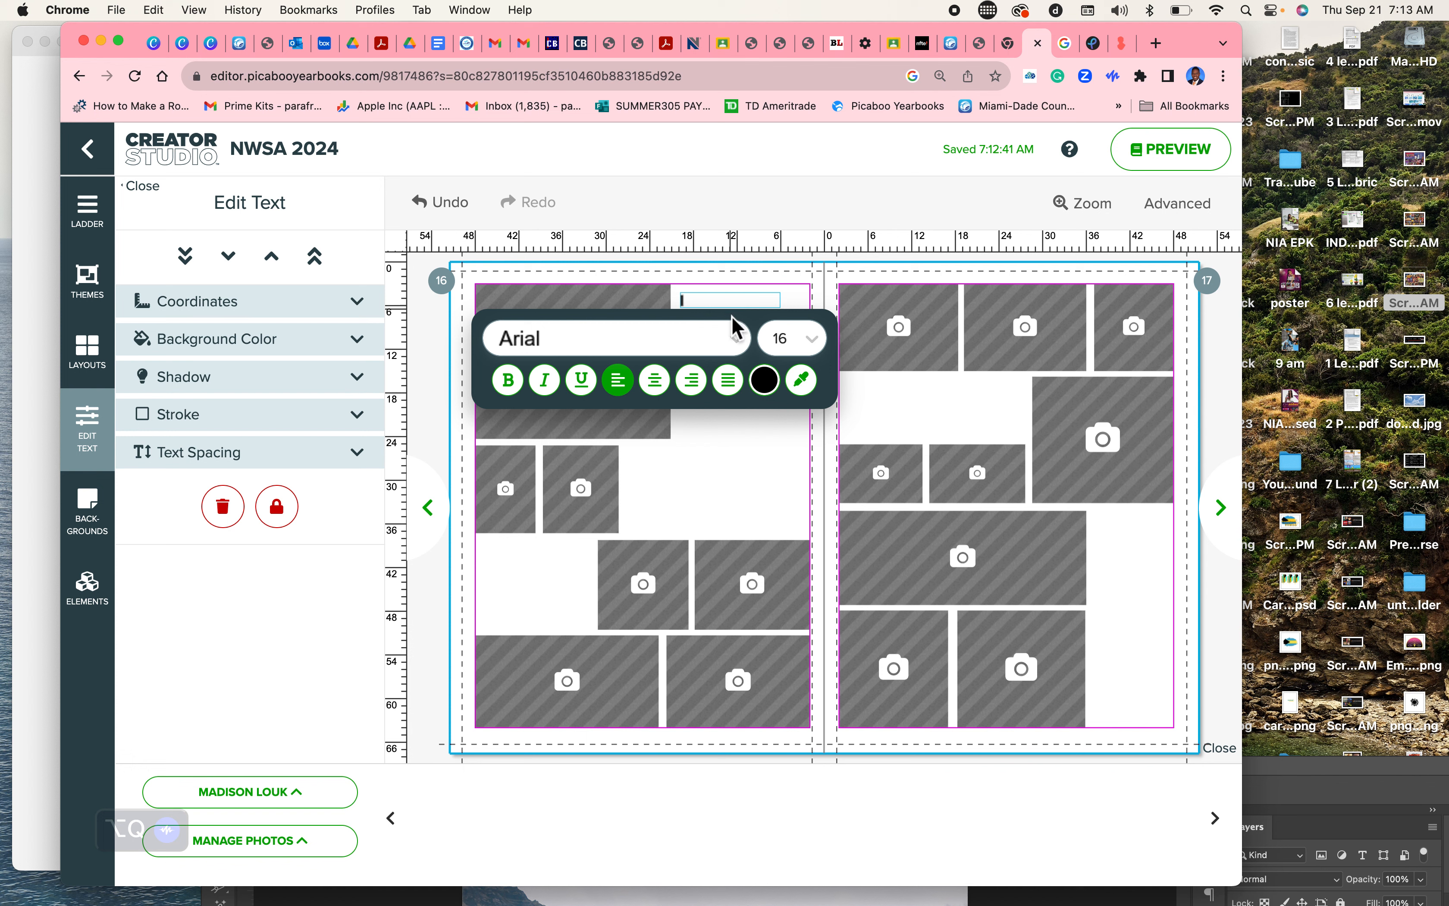
click(813, 338)
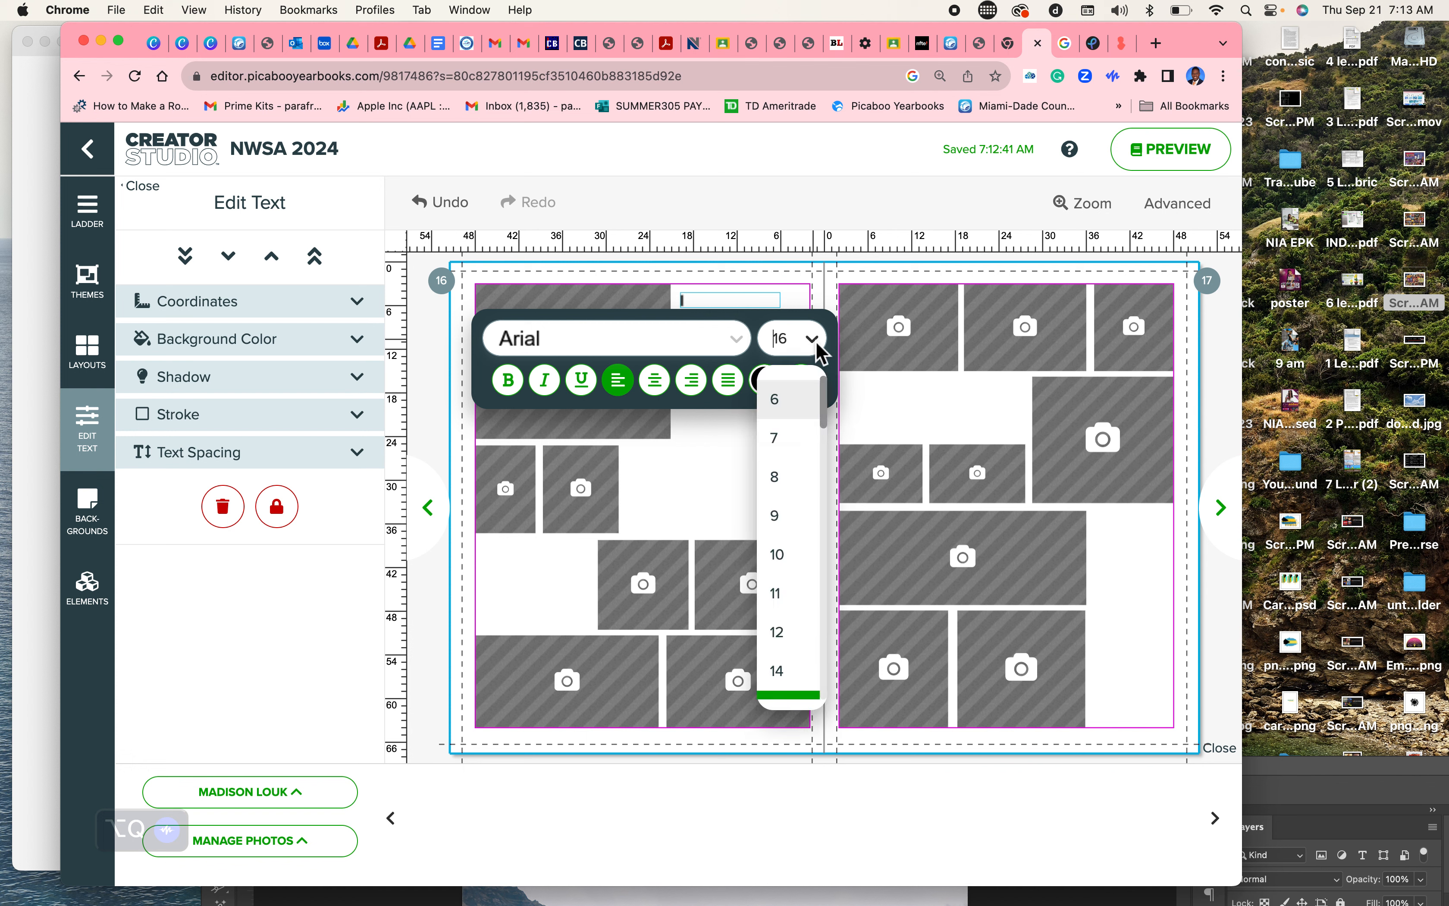
click(780, 631)
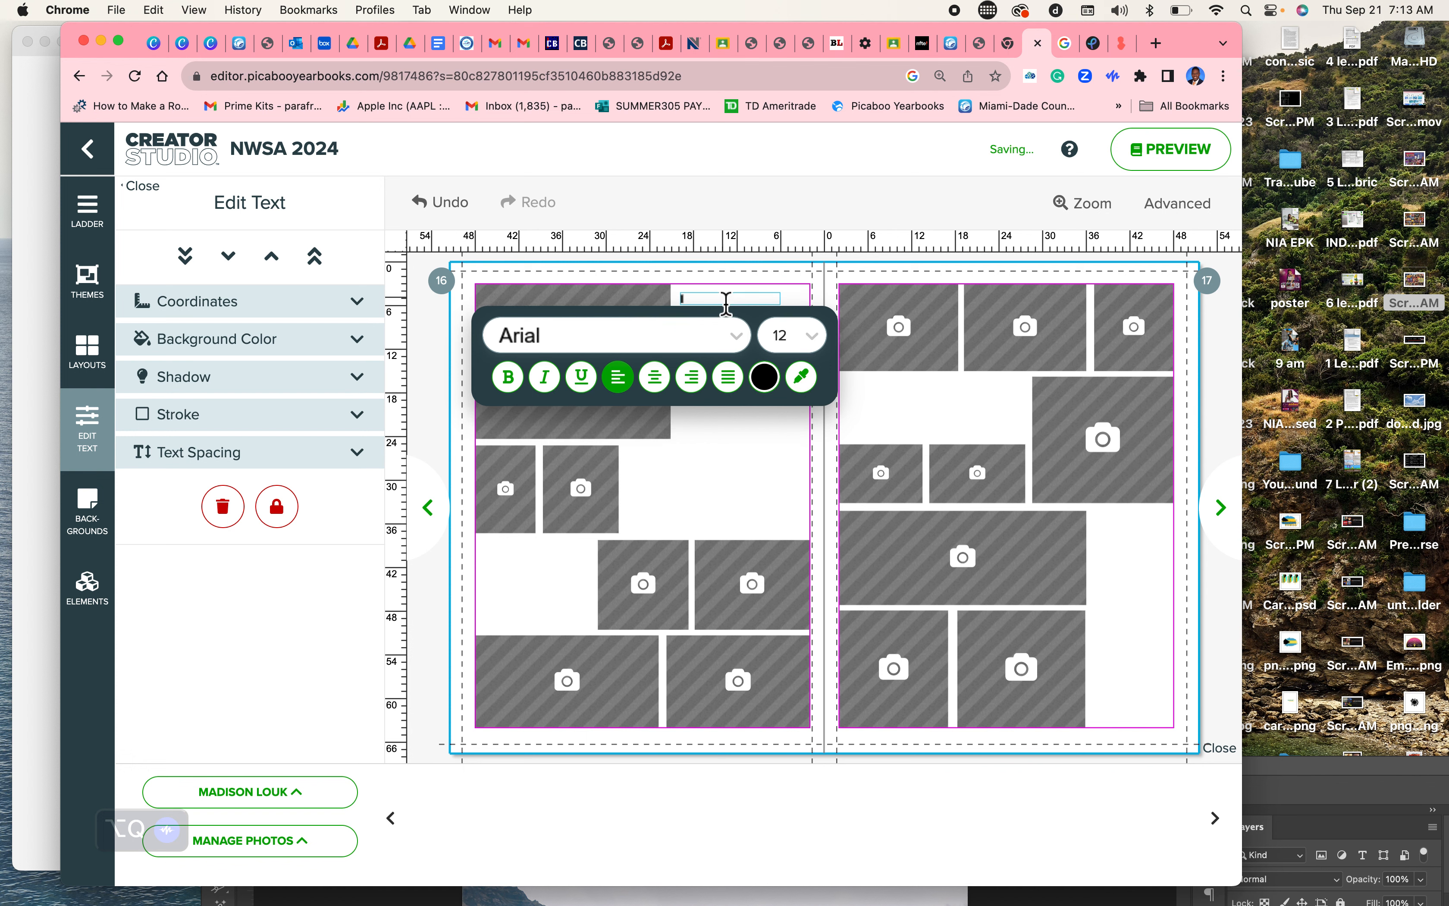
click(759, 503)
click(745, 367)
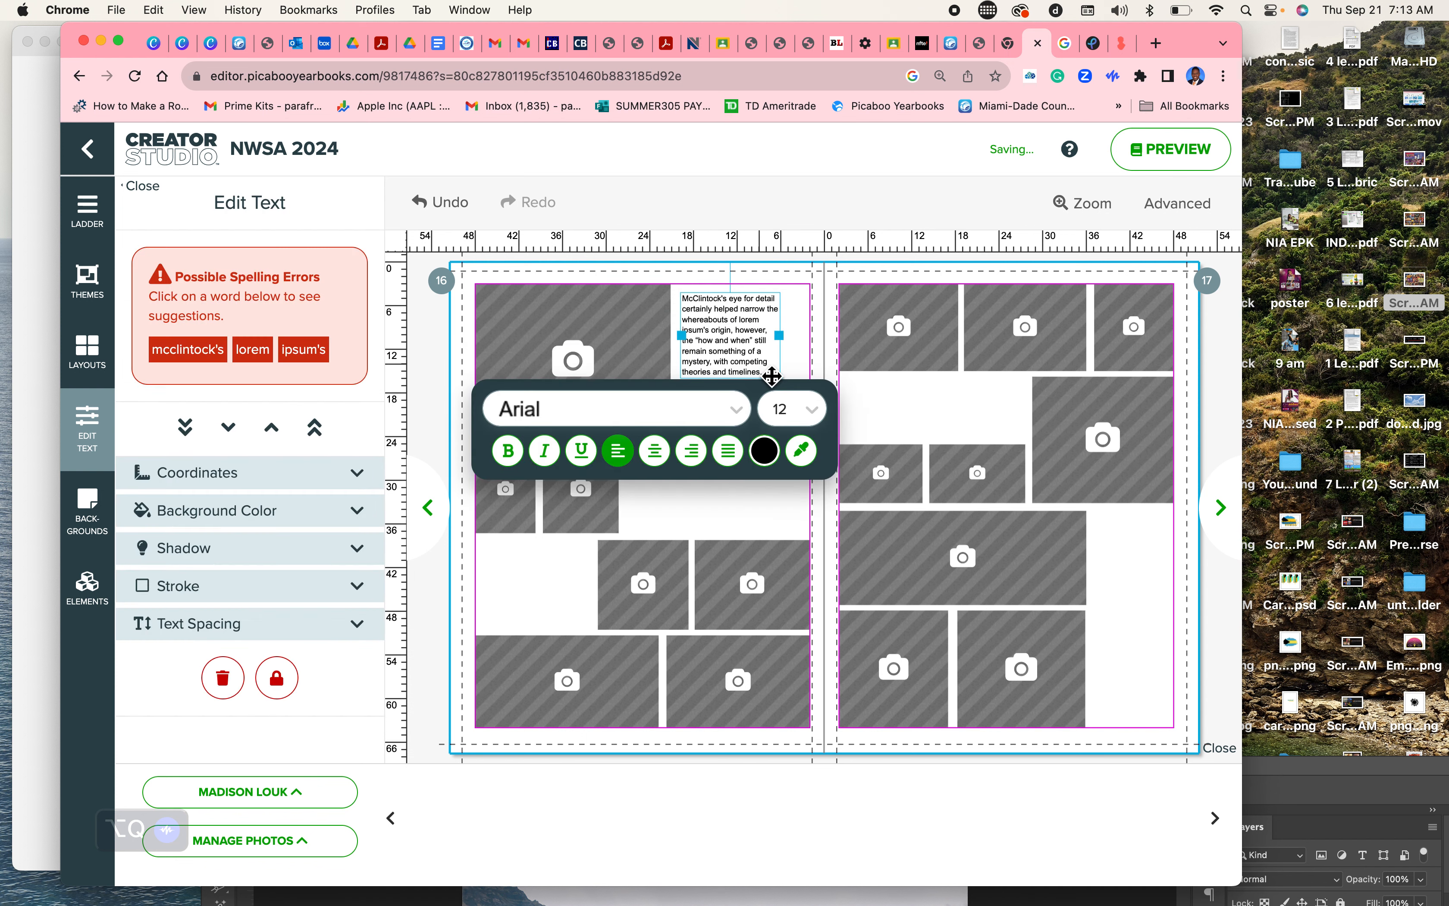
Step: Widen page 16's text box toward the inner margin and justify all of its text
drag(780, 336, 804, 342)
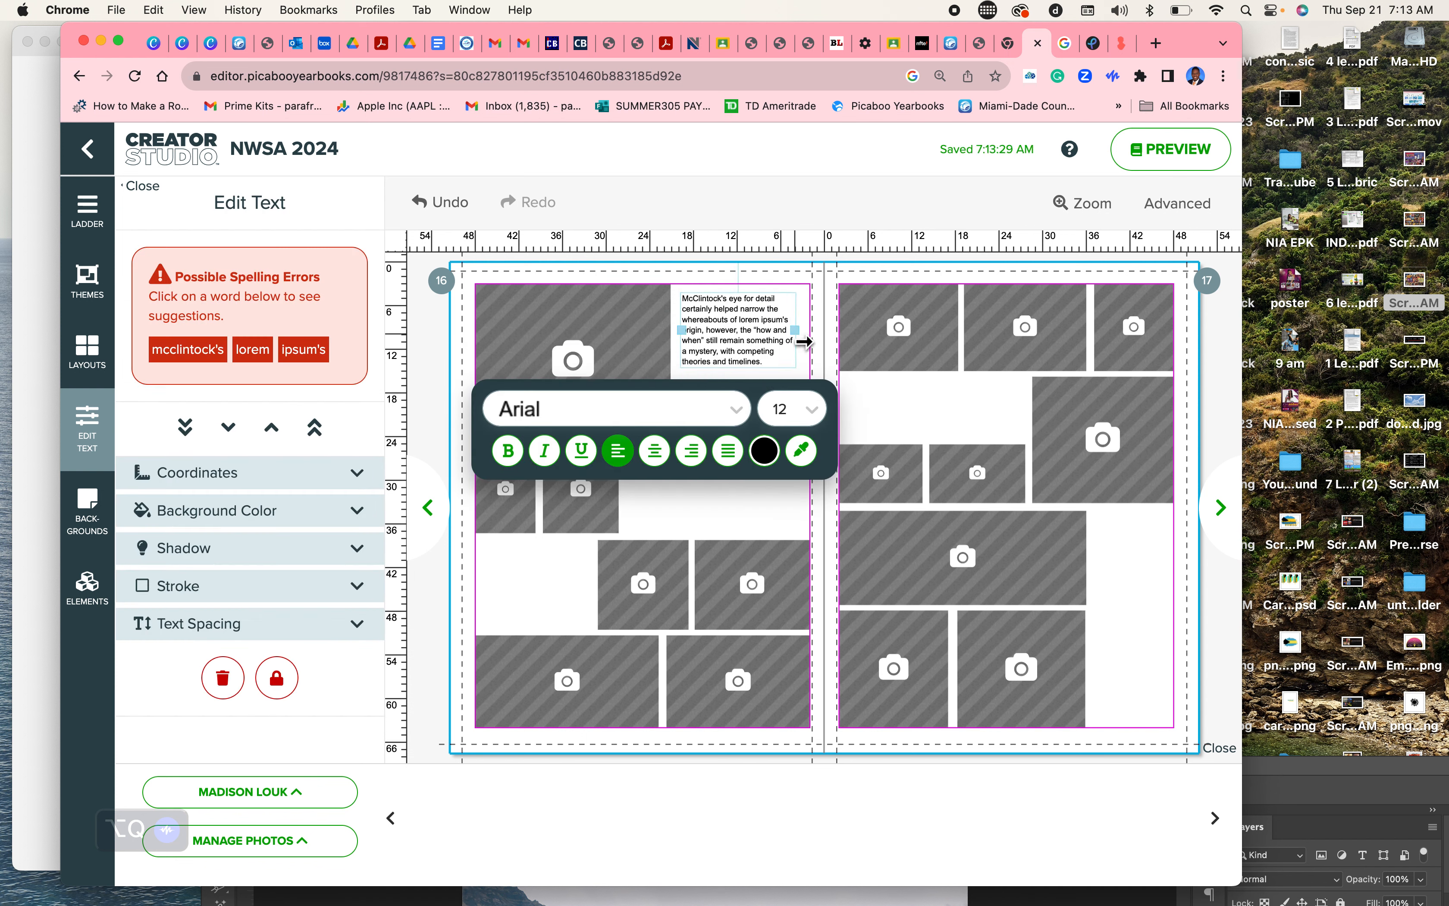
click(769, 362)
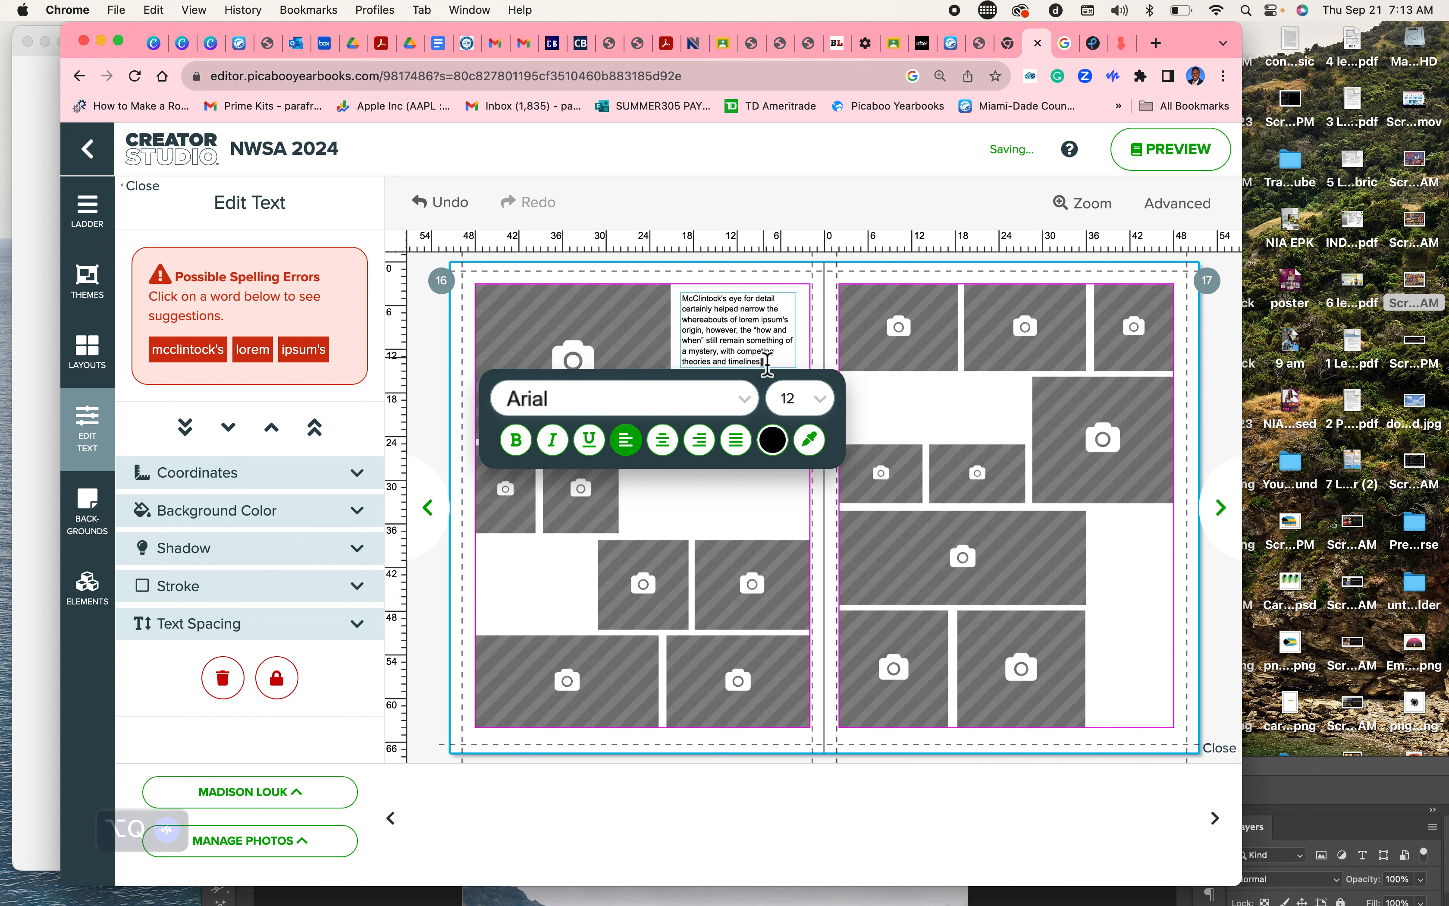
key(super+a)
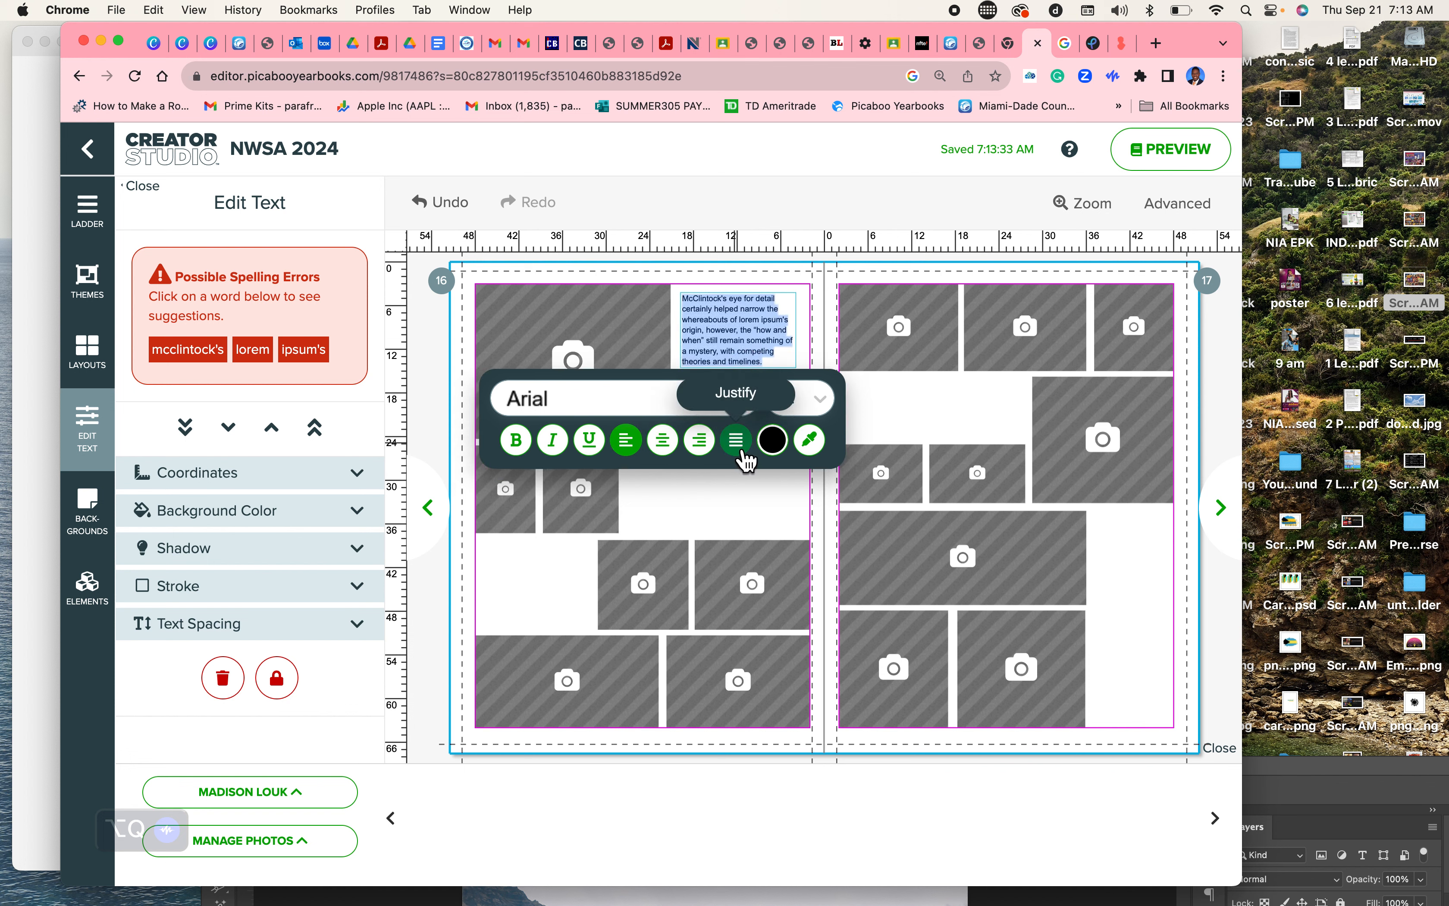
click(743, 454)
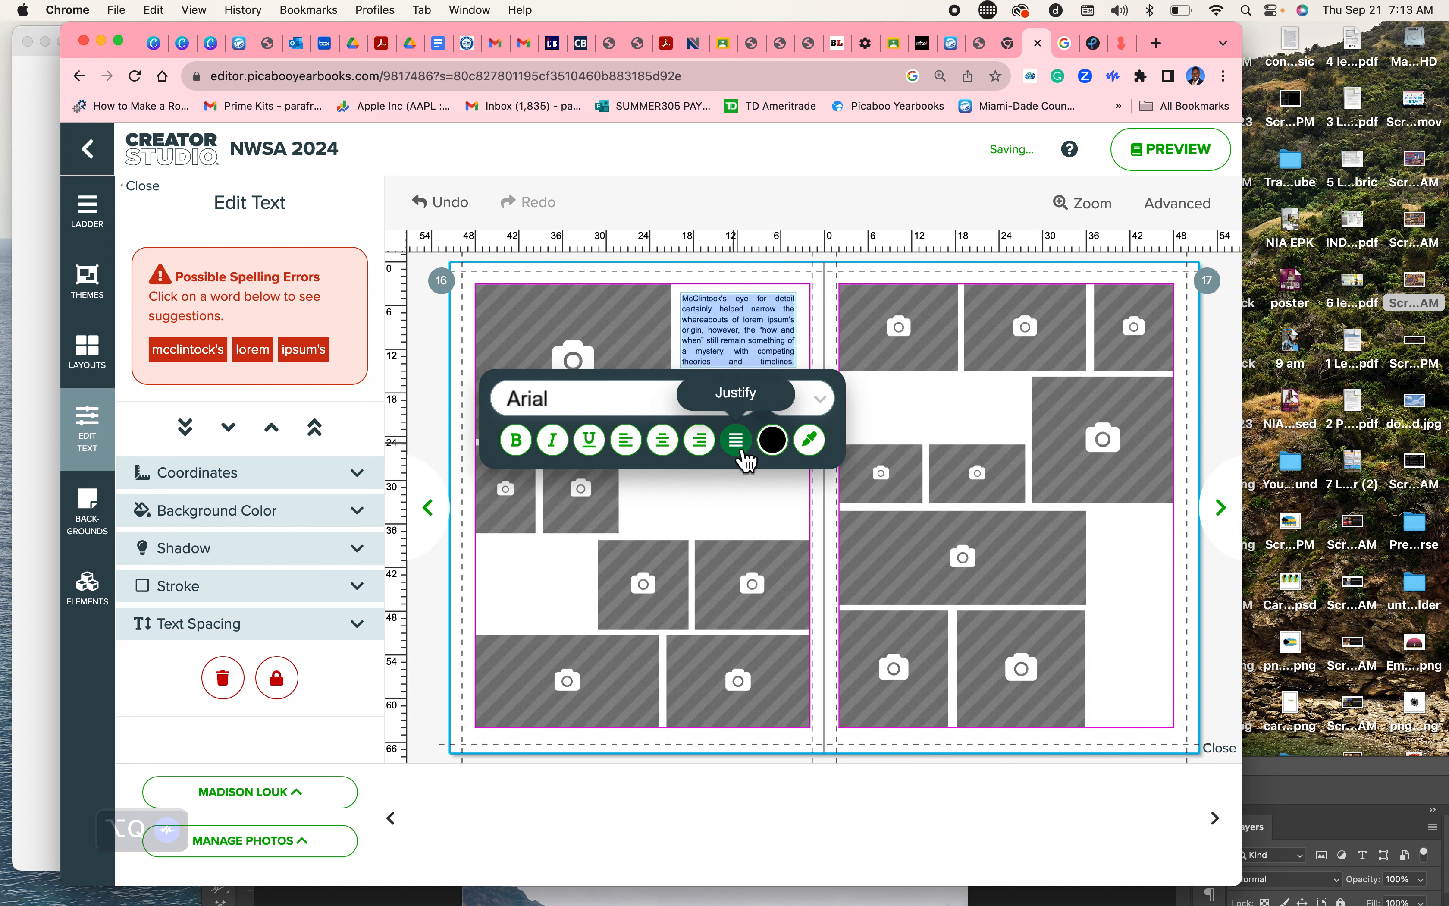
click(816, 345)
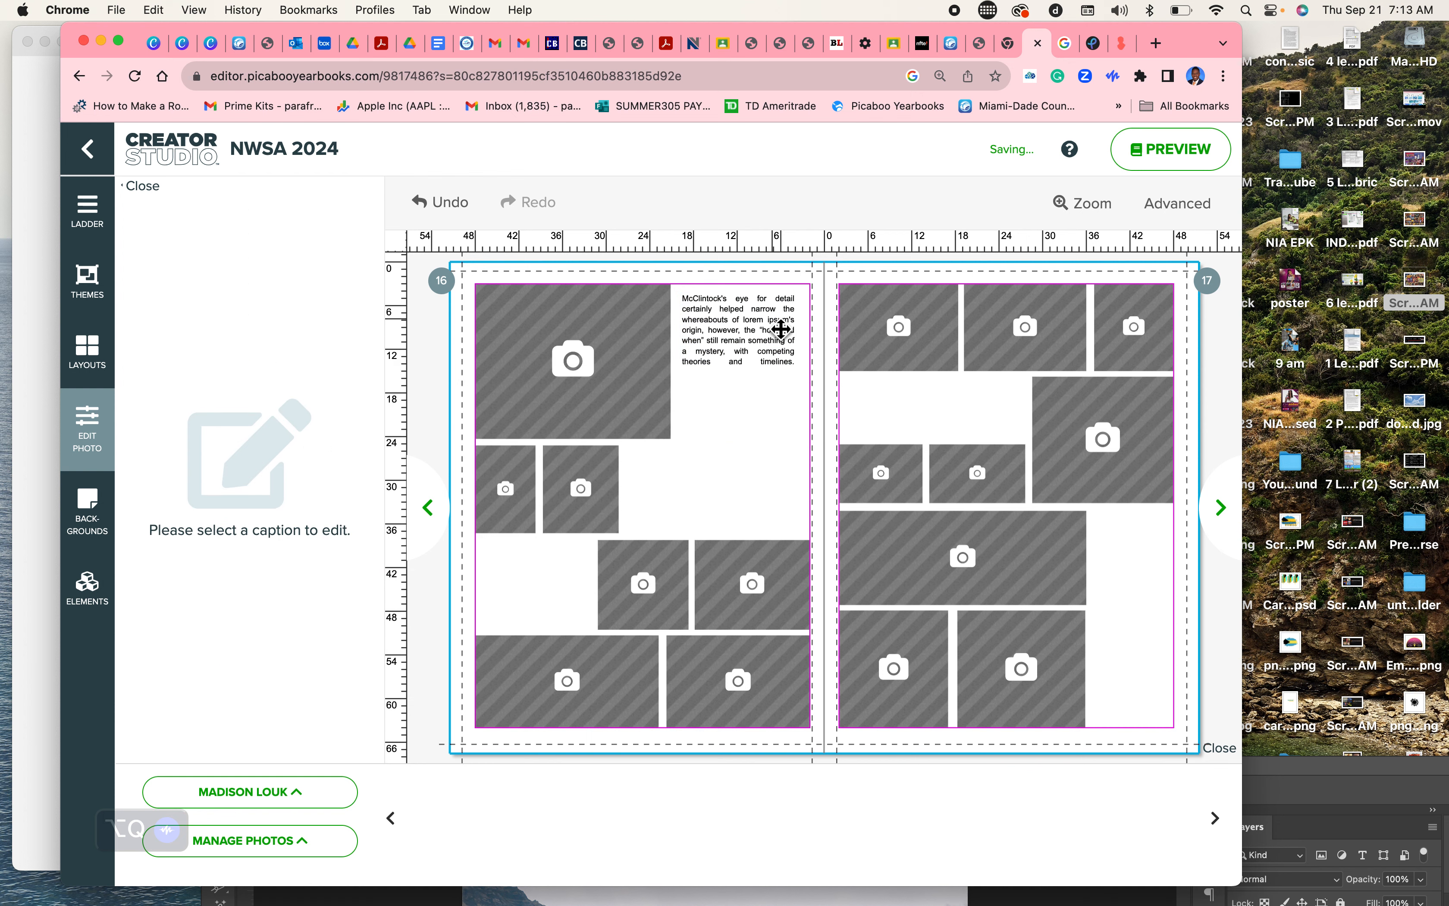
Step: Nudge page 16's text box up slightly and paste the copied paragraph again within its last line to lengthen the text
click(764, 336)
double_click(774, 355)
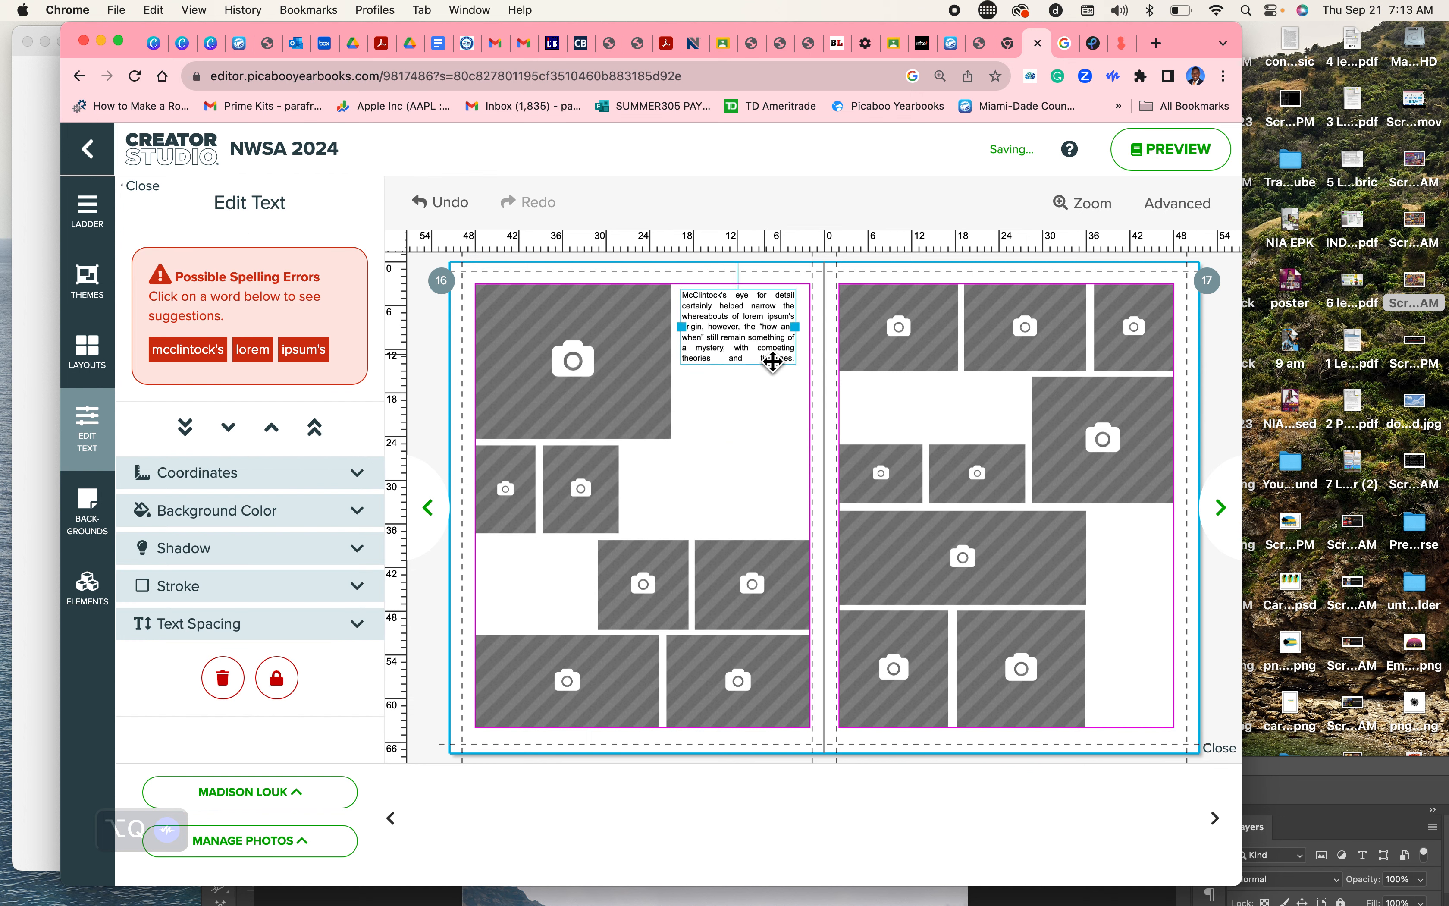
click(764, 359)
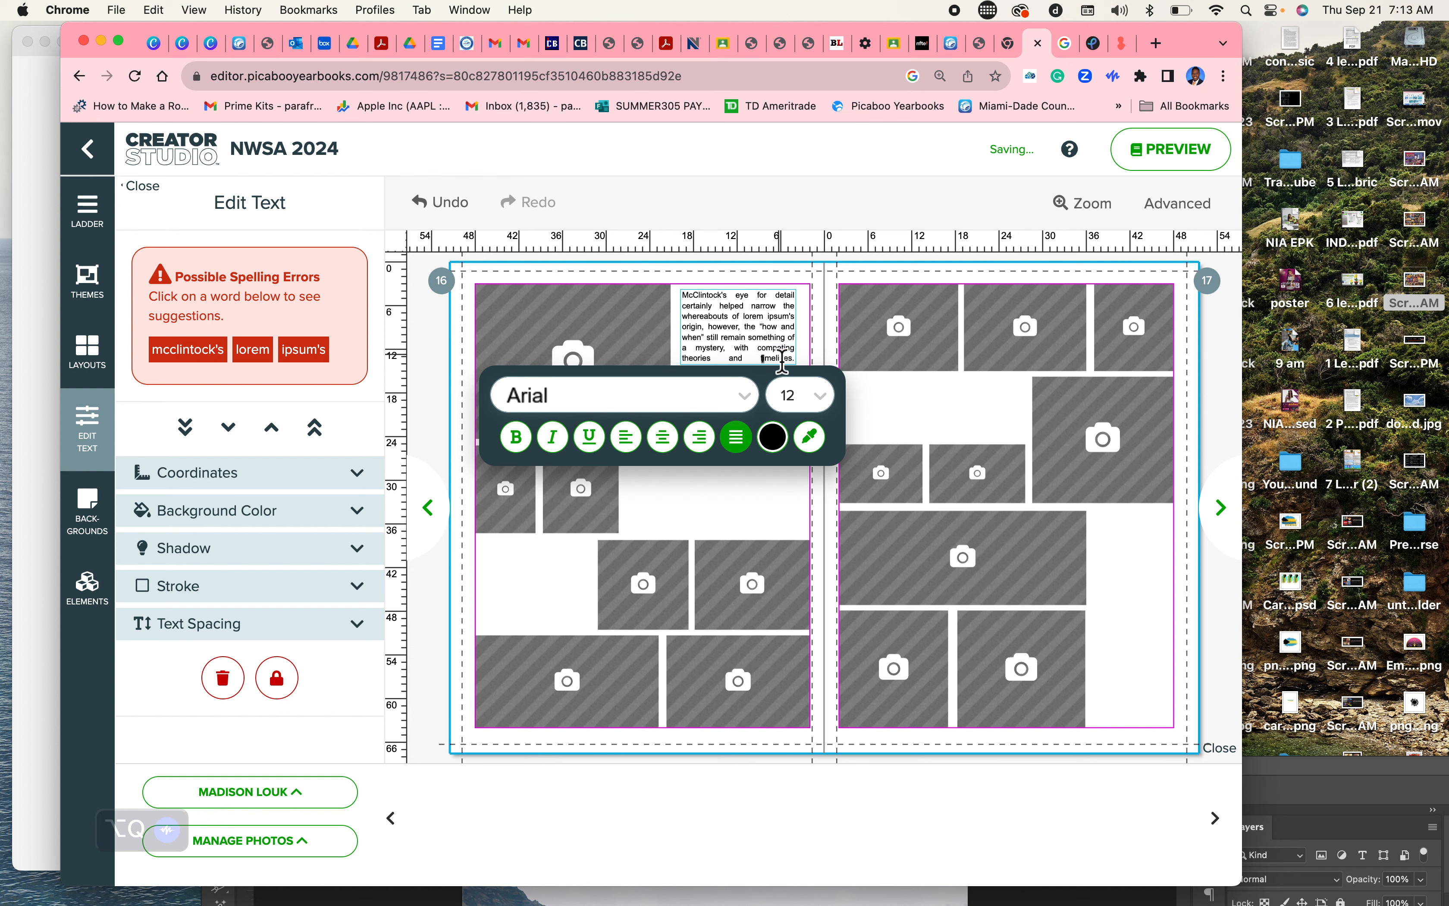
text(McClintock's eye for detail certainly helped narrow the whereabouts of lorem ipsum's origin, however, the "how and when" still remain something of a mystery, with competing theories and timelines)
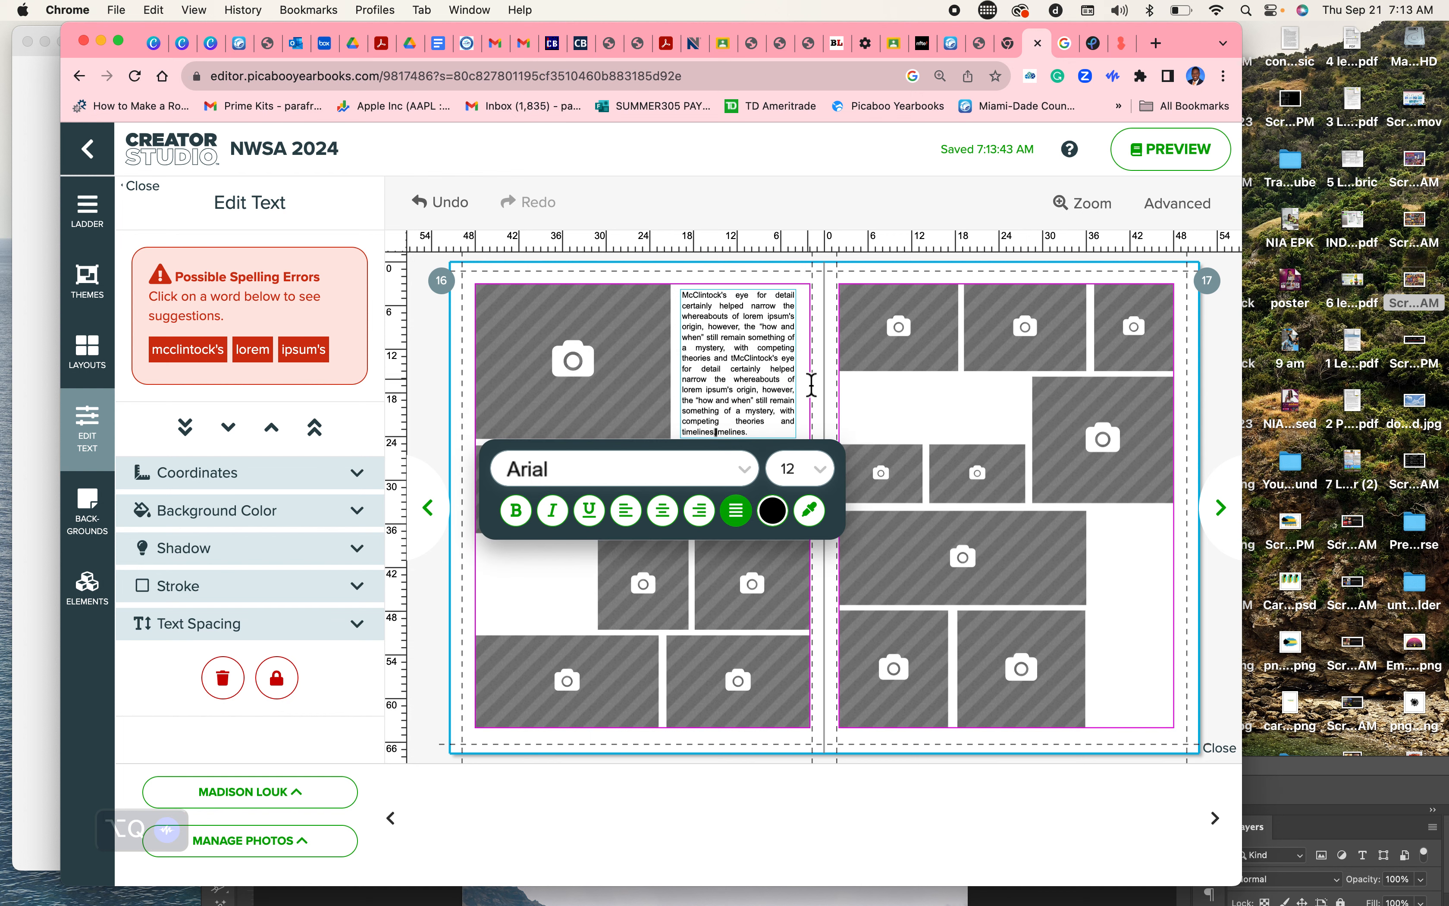
click(847, 398)
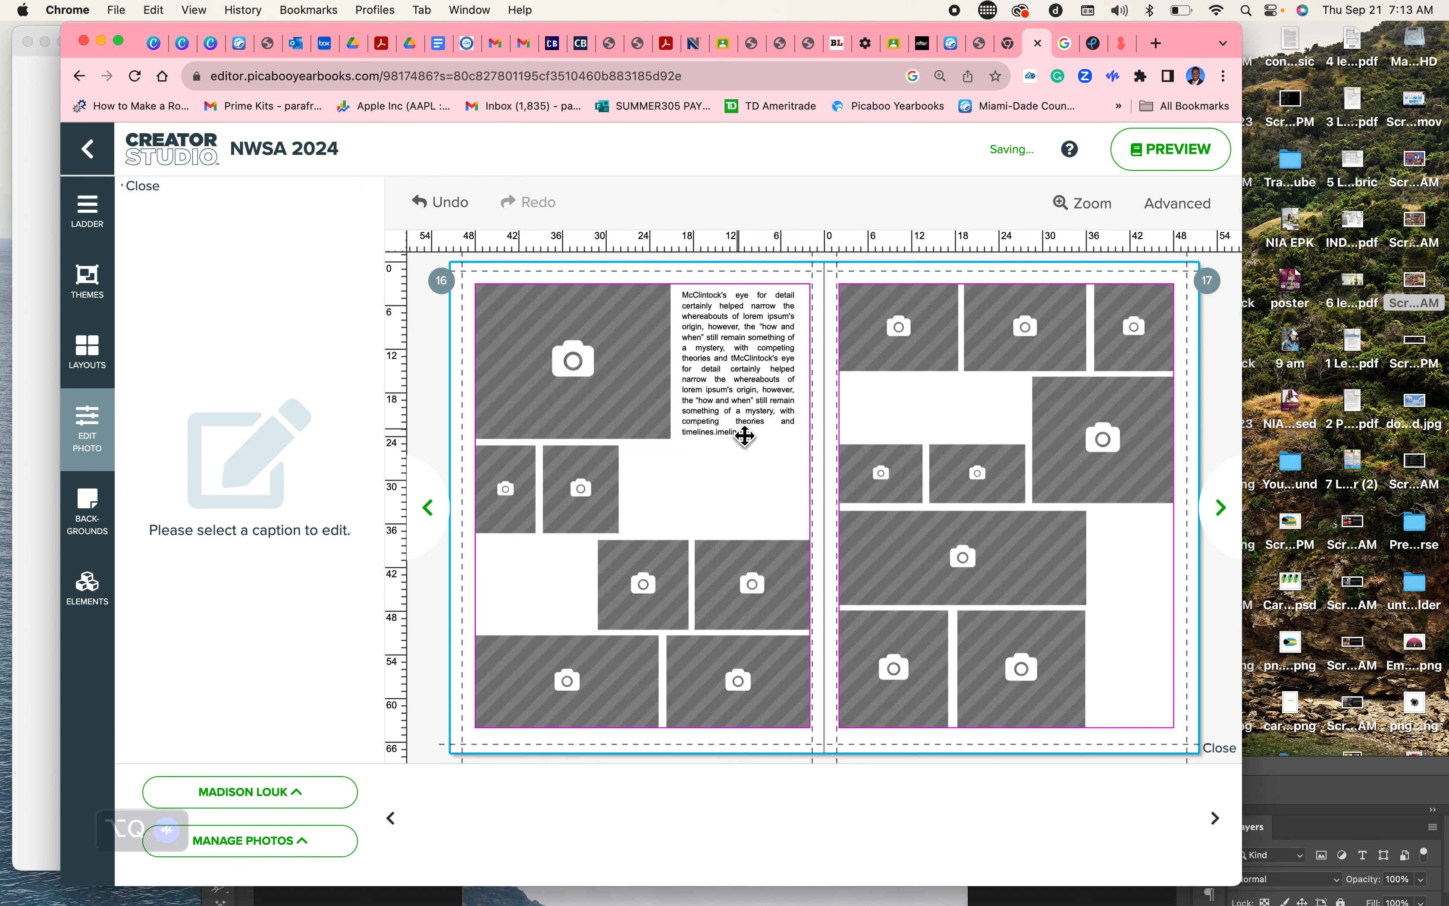
Step: Move both photo boxes in page 16's second row inward so they sit side by side beneath the text box
drag(598, 514, 779, 512)
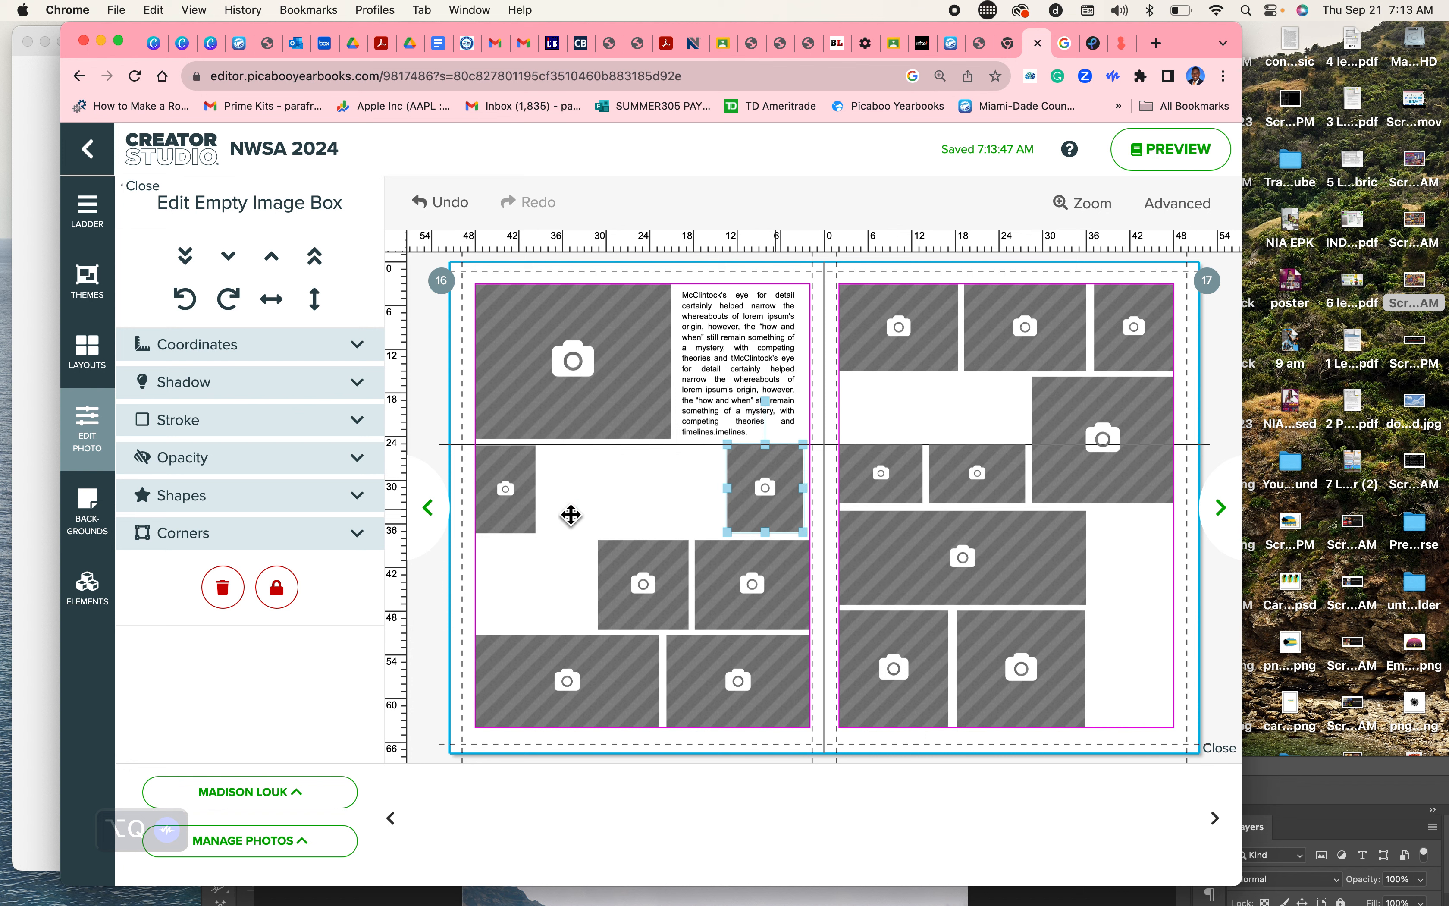
drag(511, 509, 694, 513)
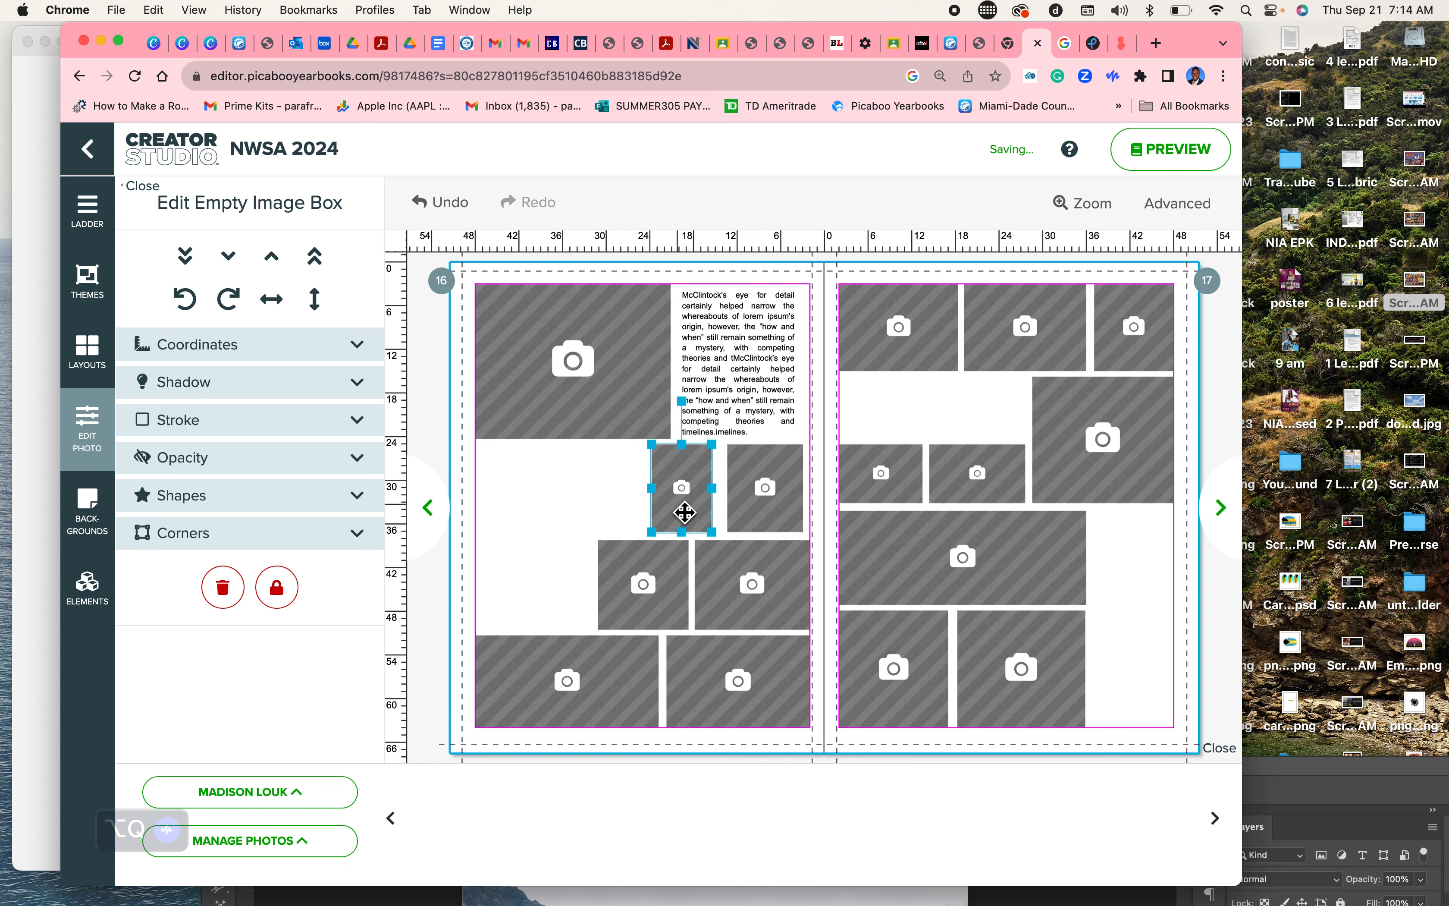
drag(690, 507, 696, 508)
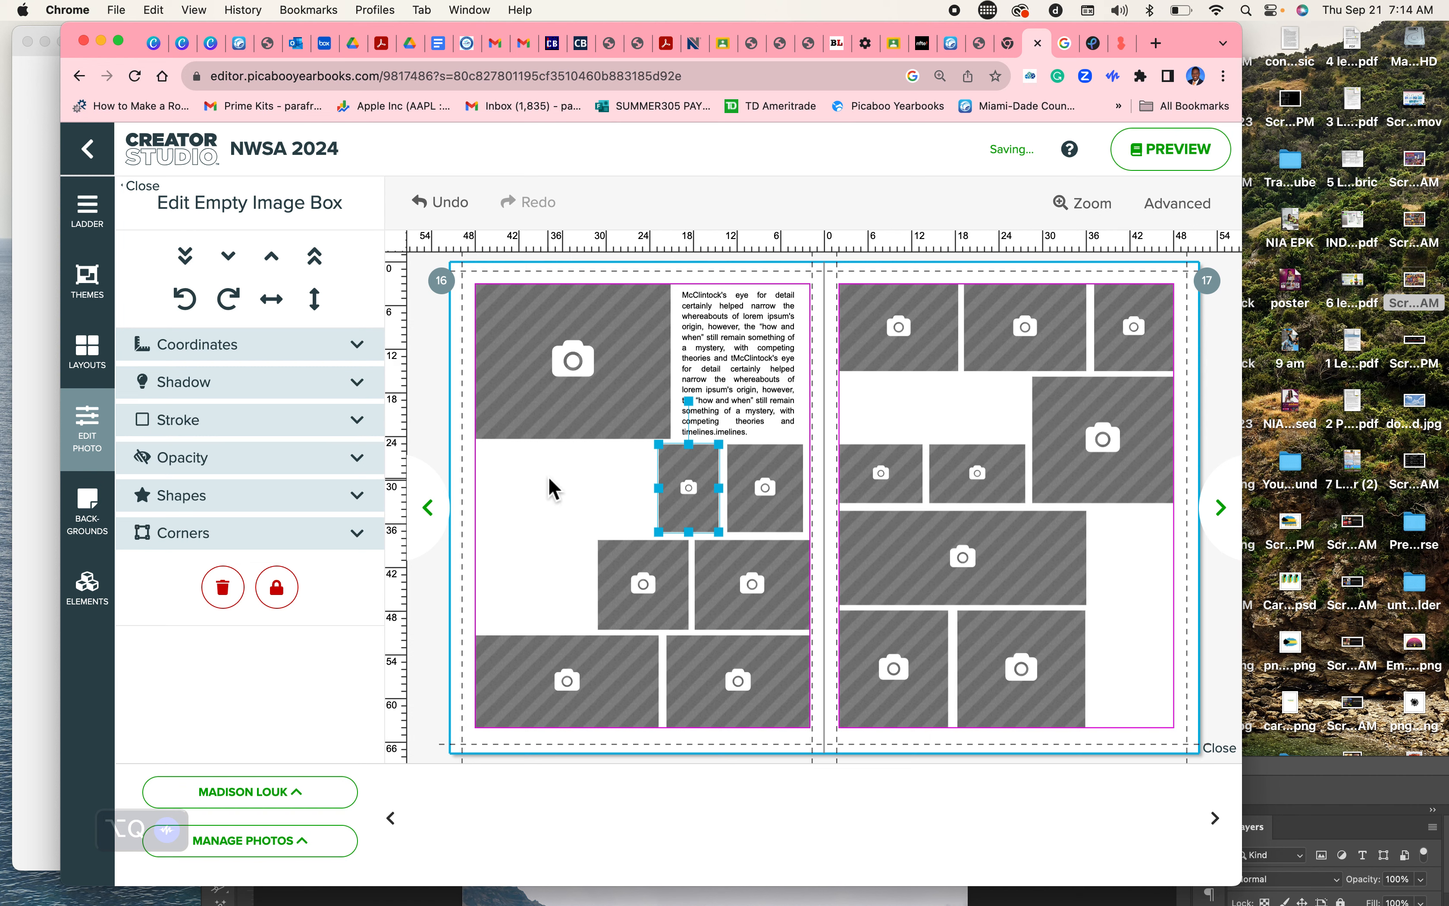
Step: Switch to Photoshop and create a new 7 x 5 in document at 300 ppi
drag(1183, 45, 1162, 45)
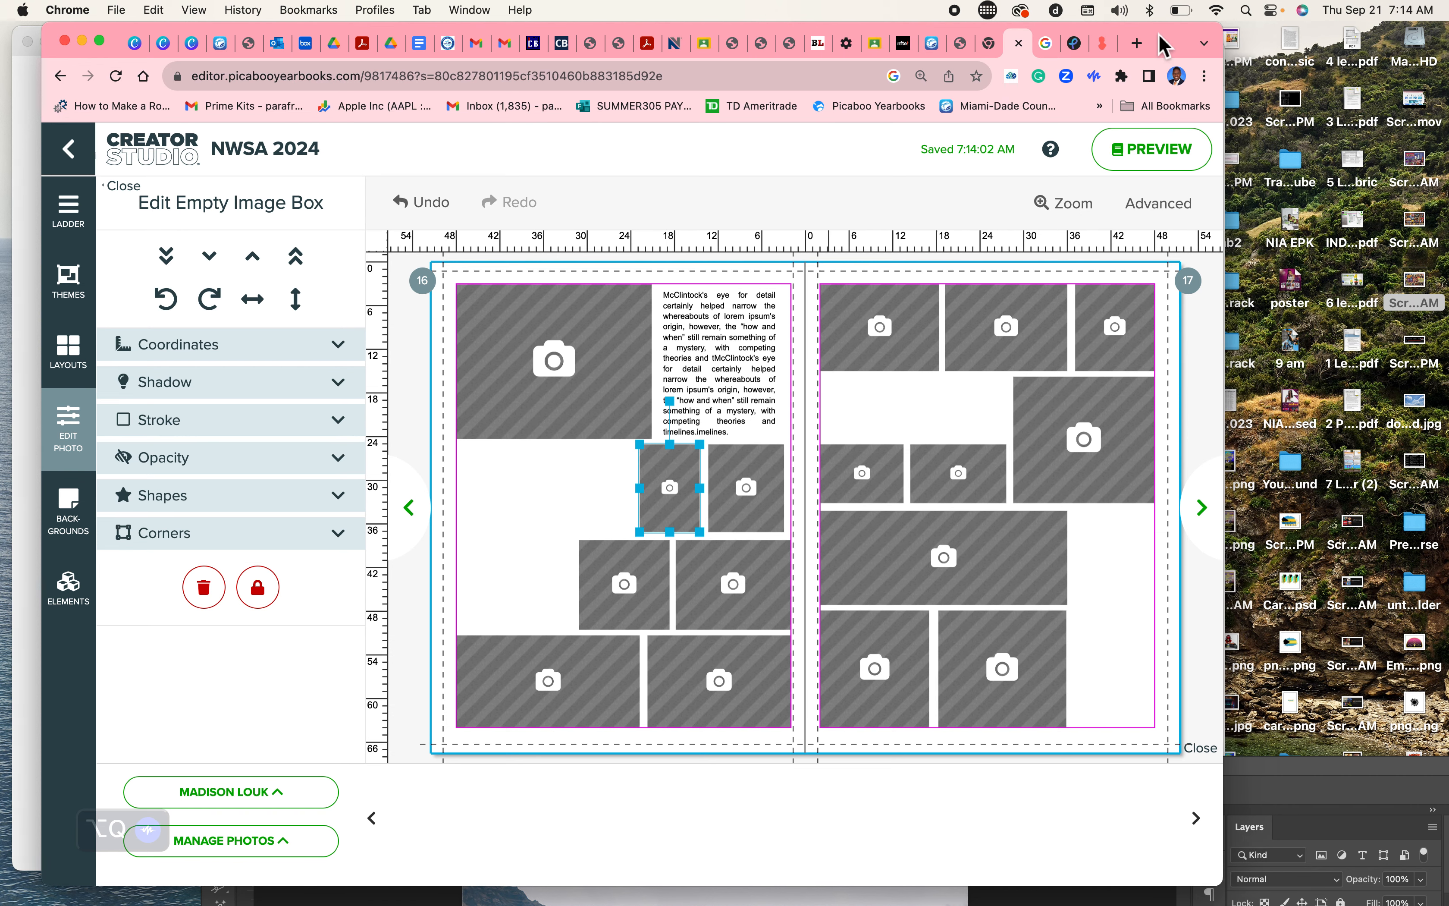
drag(1294, 776, 1177, 156)
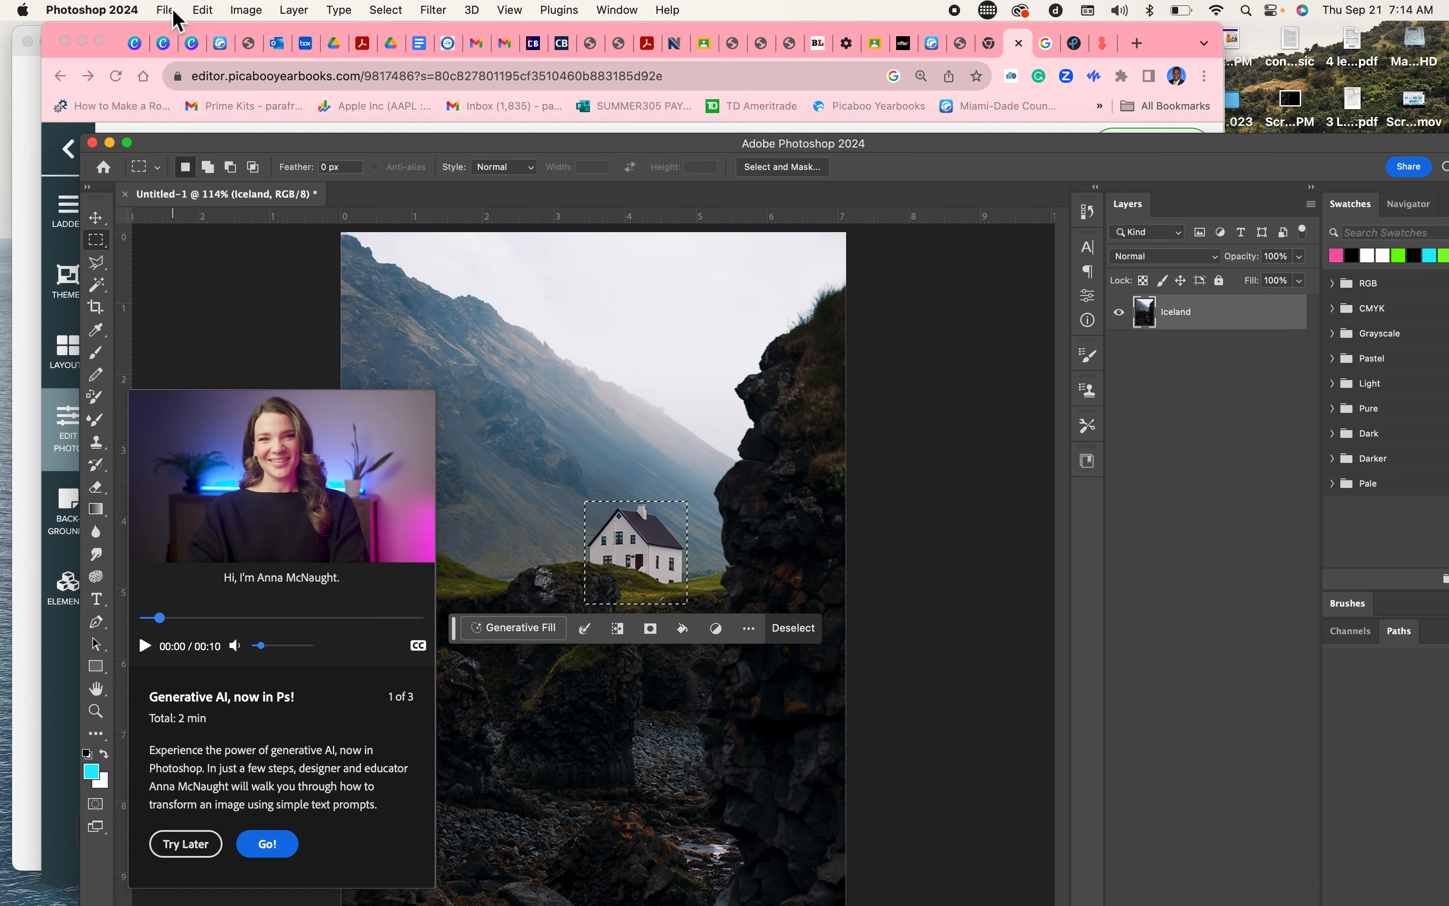
click(169, 12)
click(176, 33)
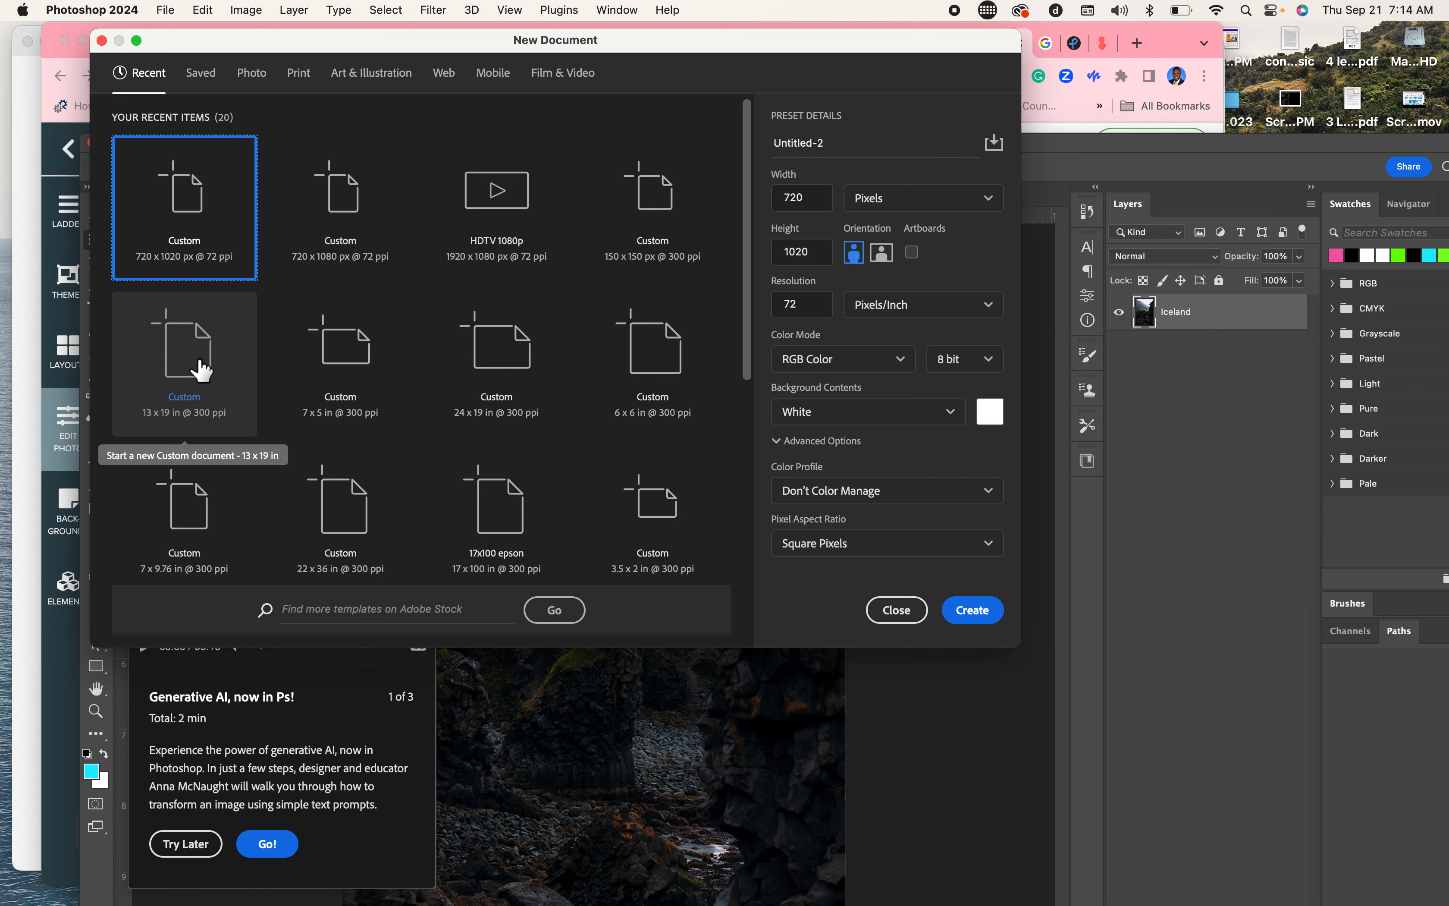
click(341, 367)
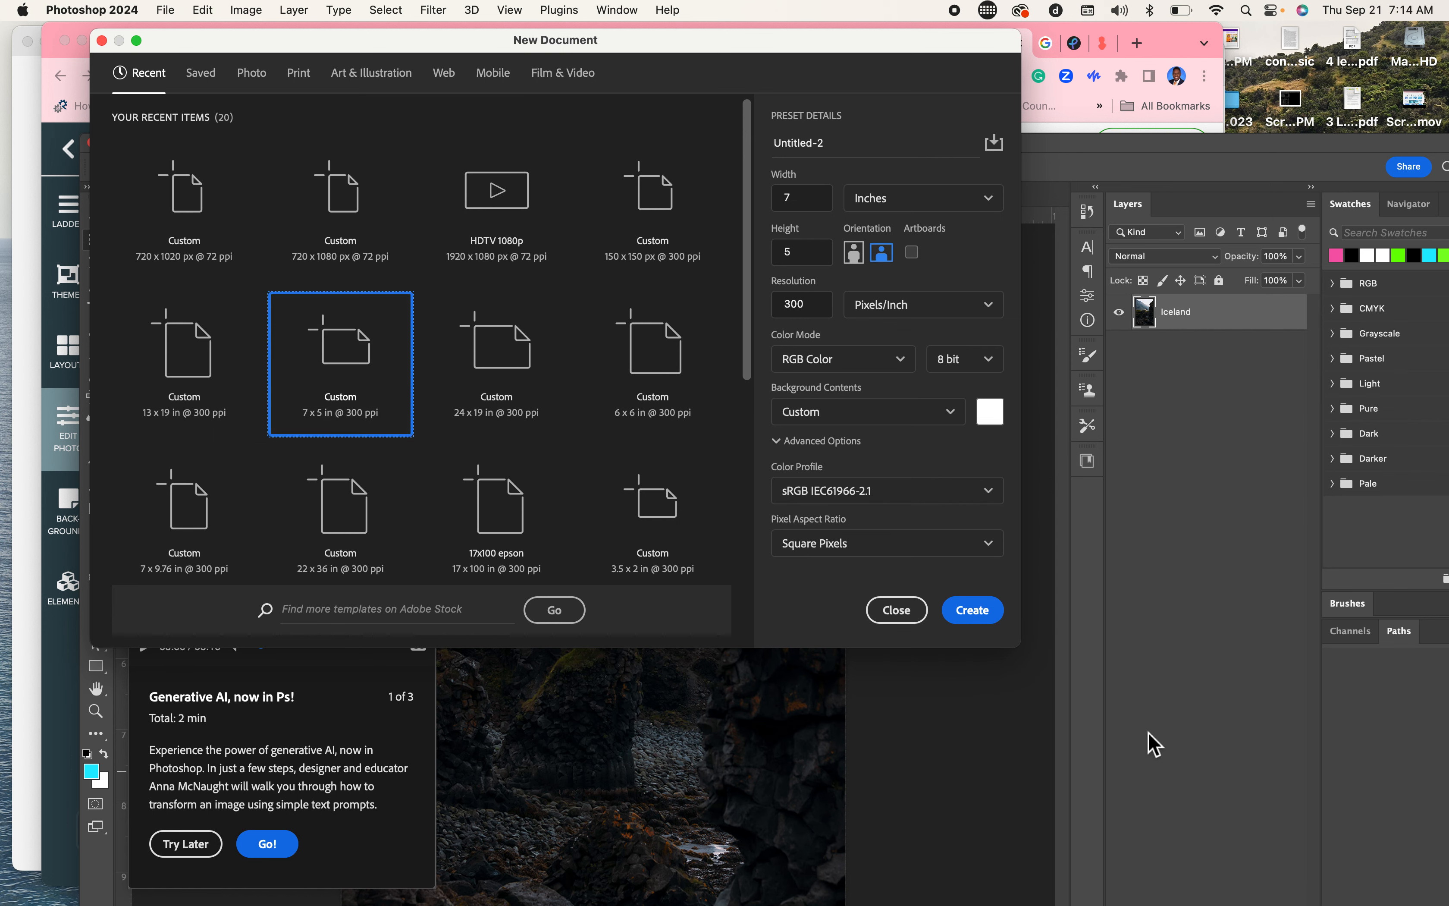
click(969, 610)
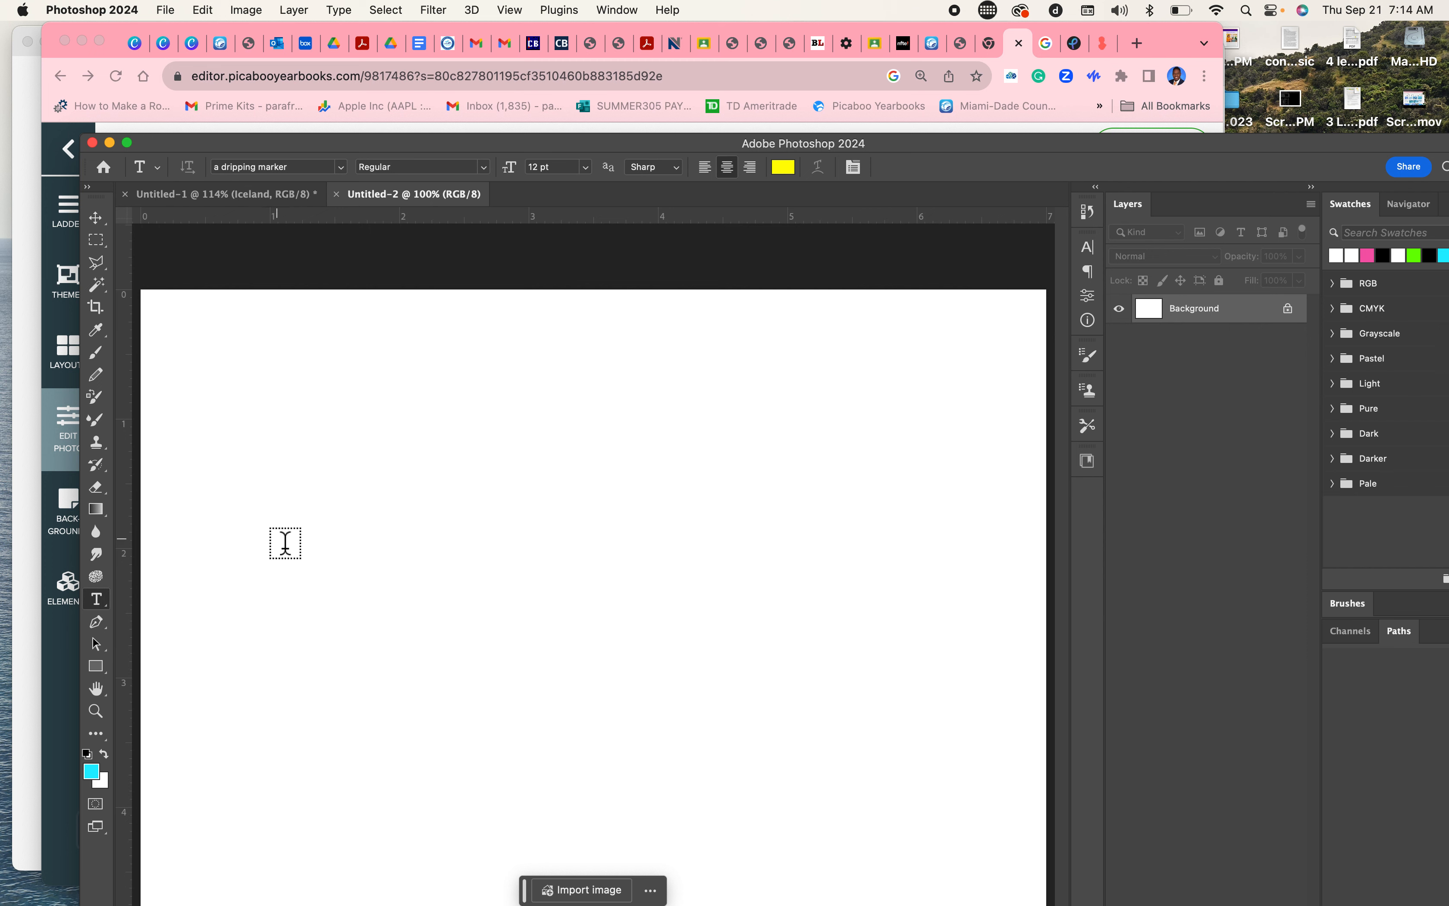
Step: Add a text layer on the blank canvas reading "Money Moves" in black
click(280, 542)
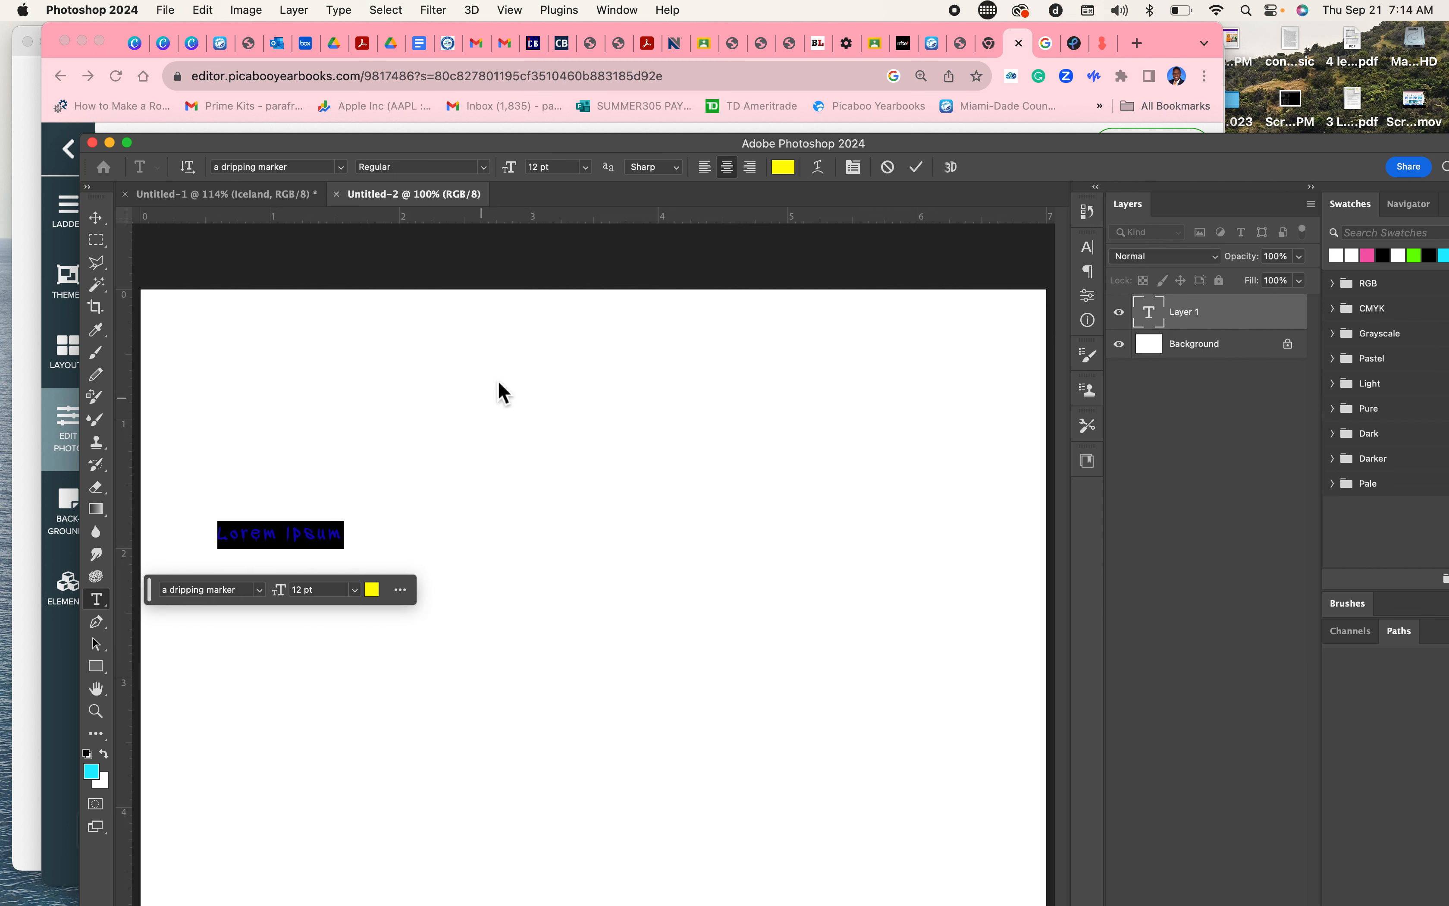
click(789, 173)
click(999, 779)
click(1390, 534)
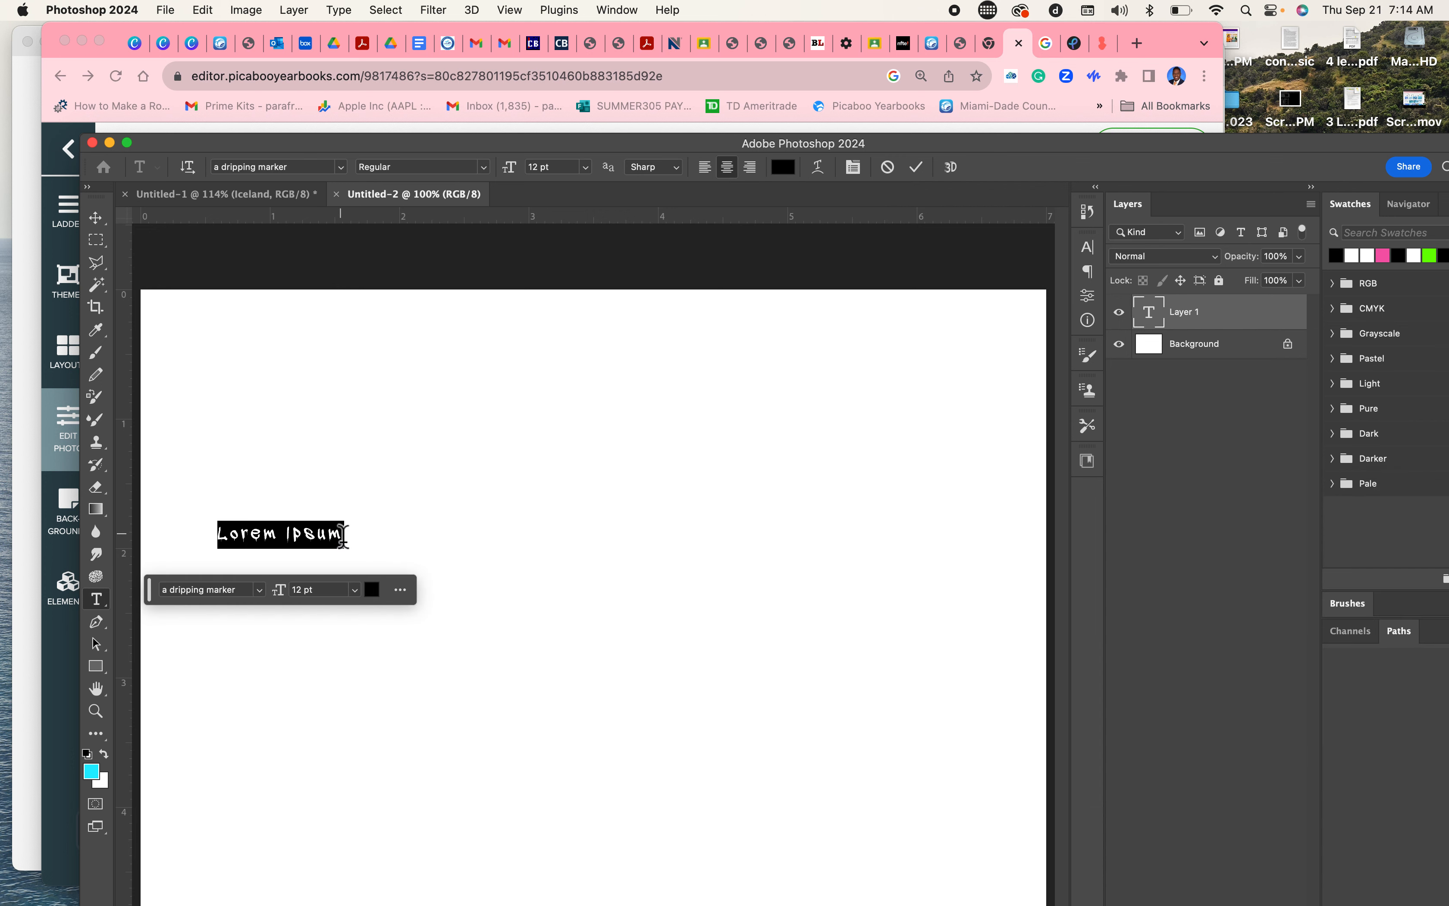
text(Mon)
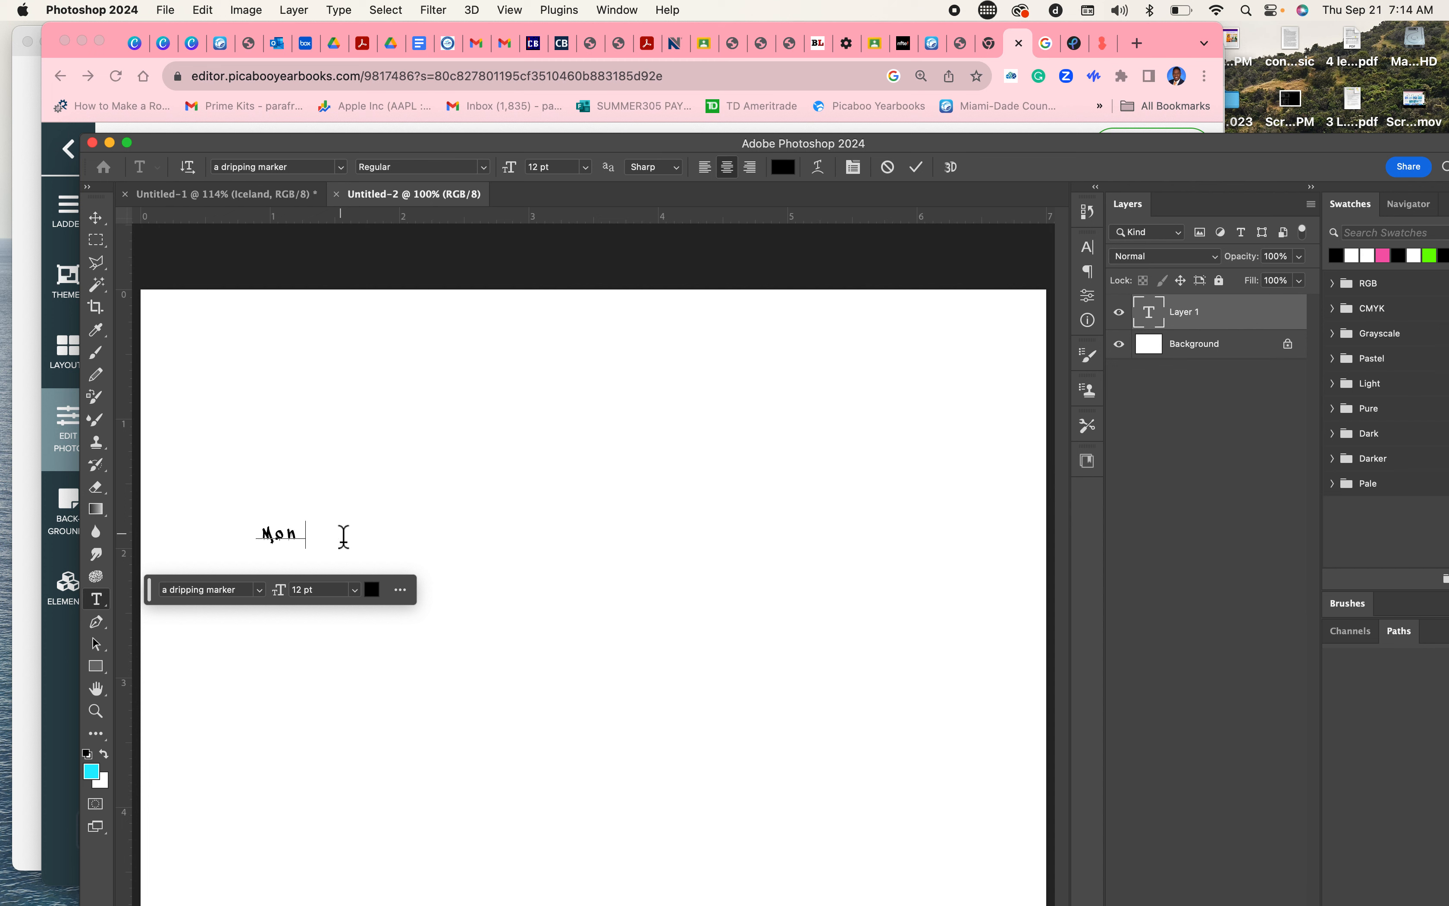
text(ey Moves)
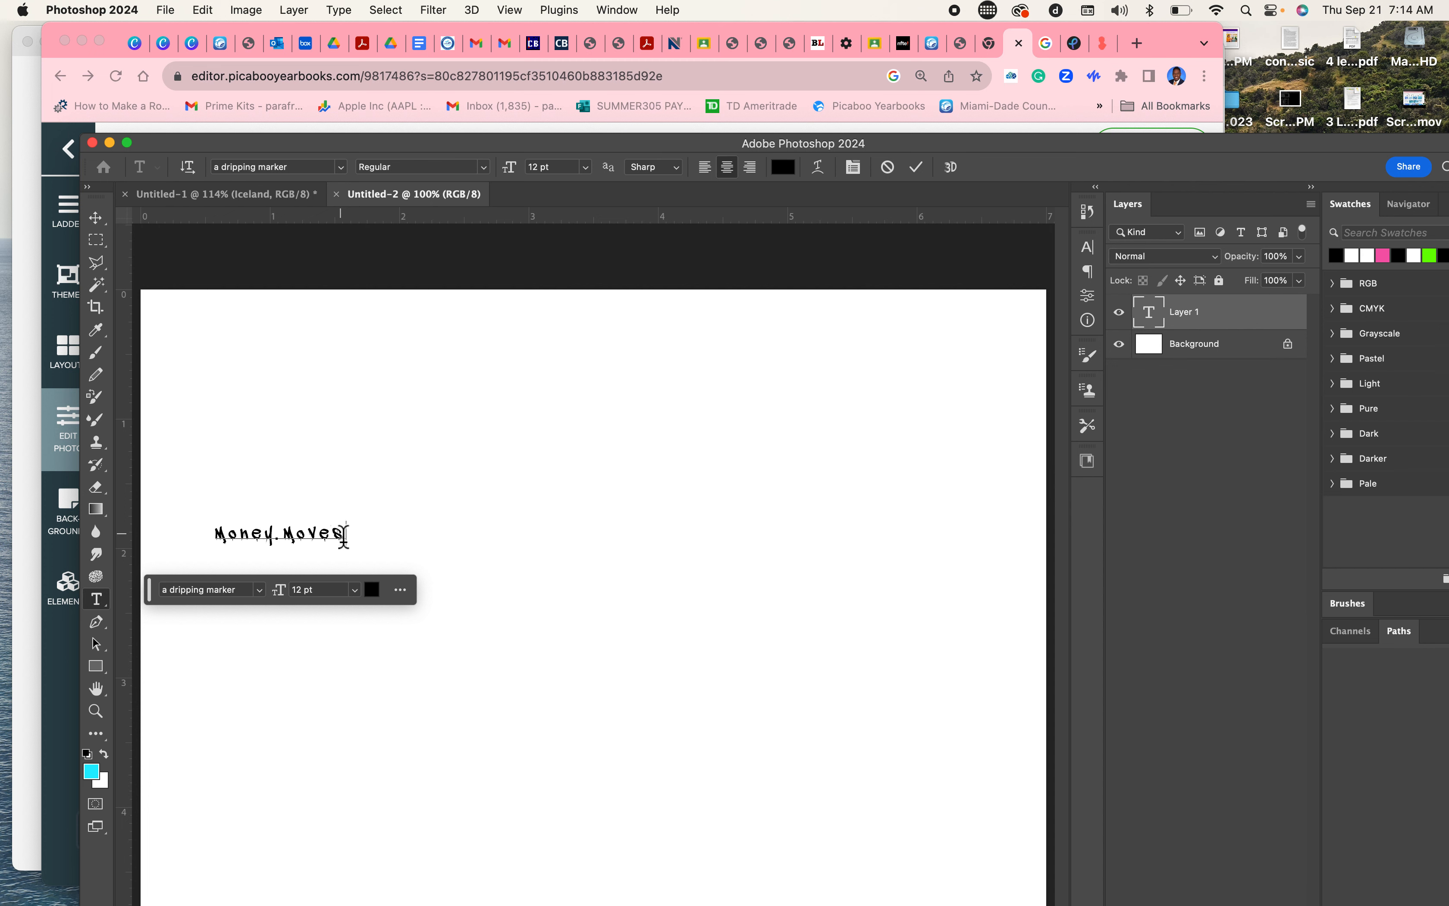
Step: Set the "Money Moves" text to the Impact font at 72 pt
drag(344, 535, 203, 533)
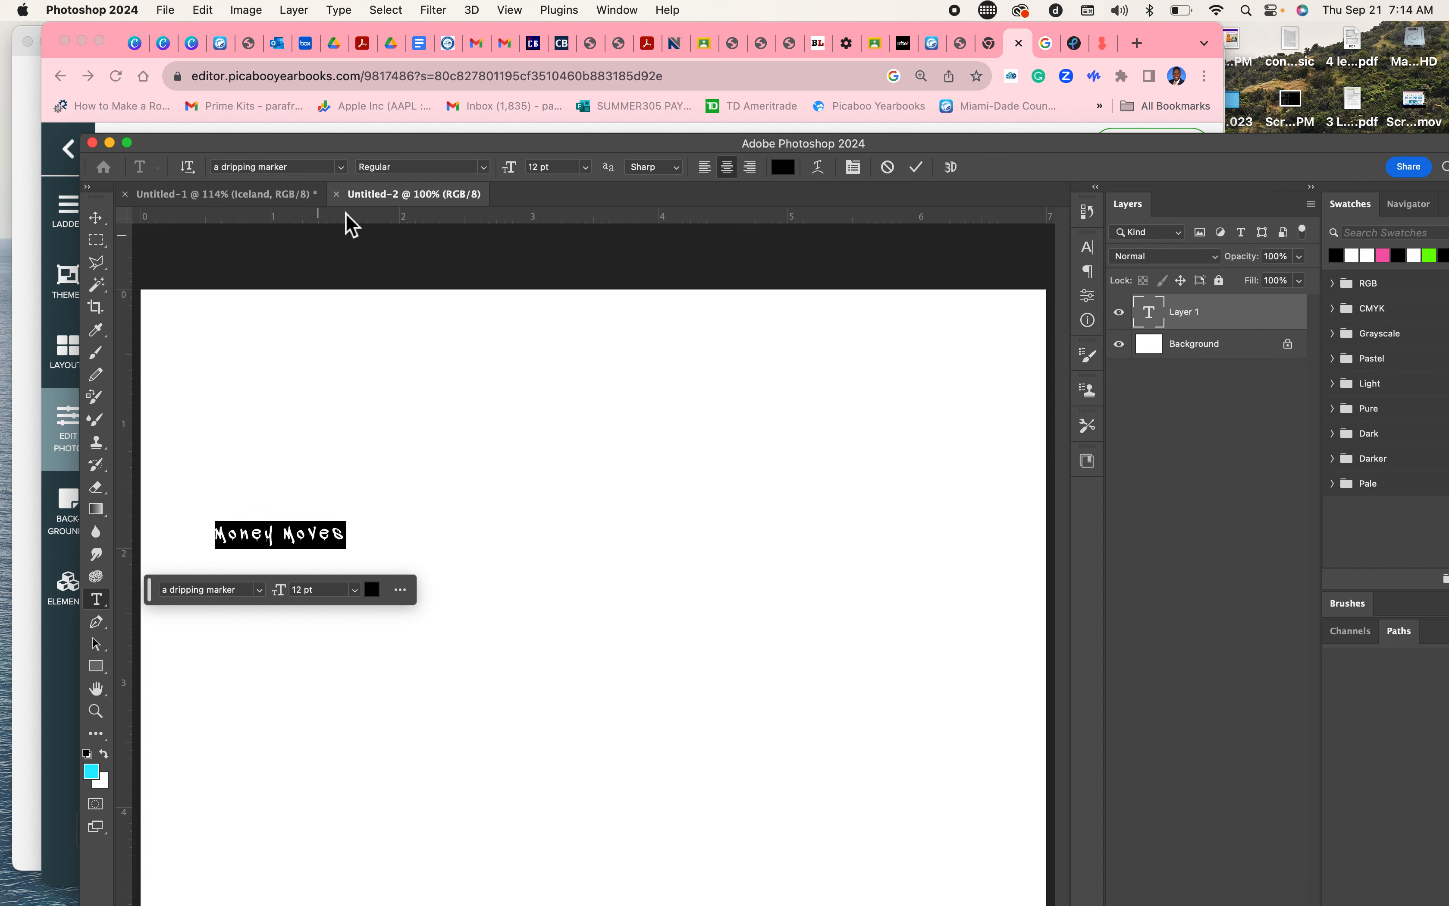
click(342, 167)
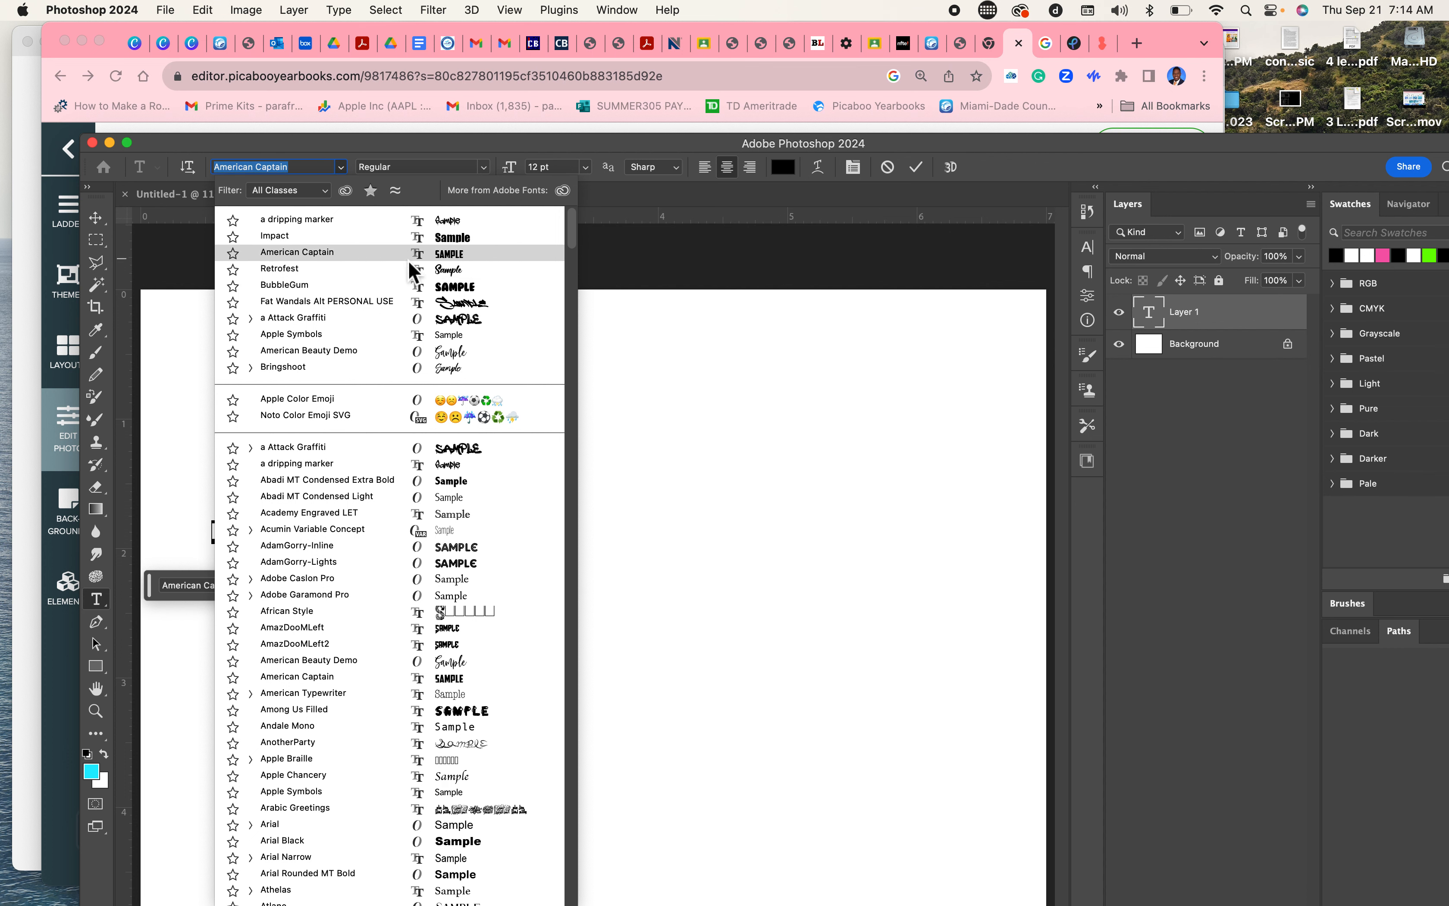
click(421, 239)
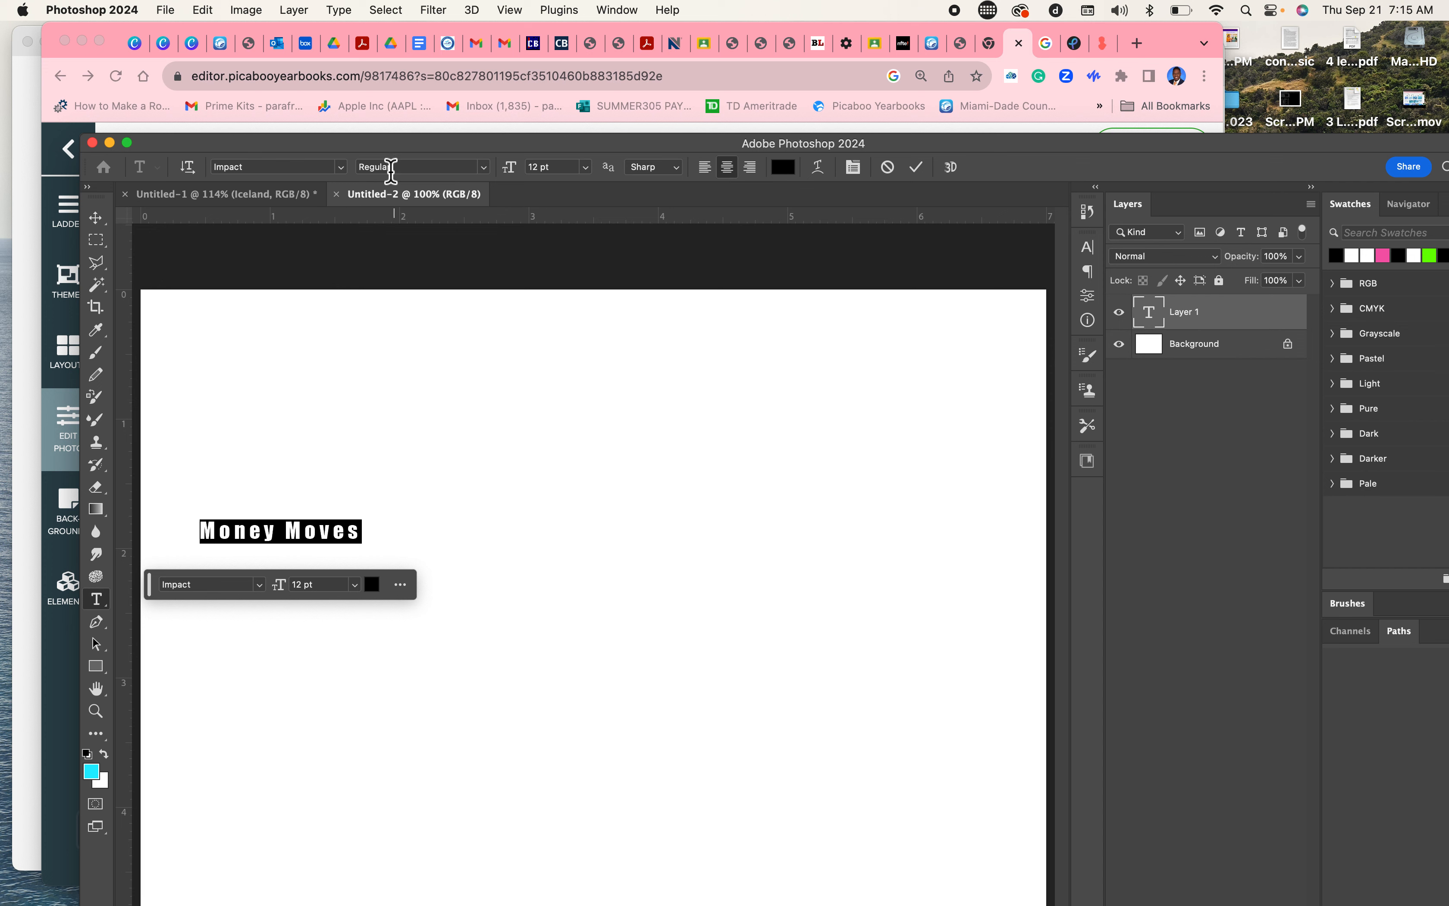
click(587, 170)
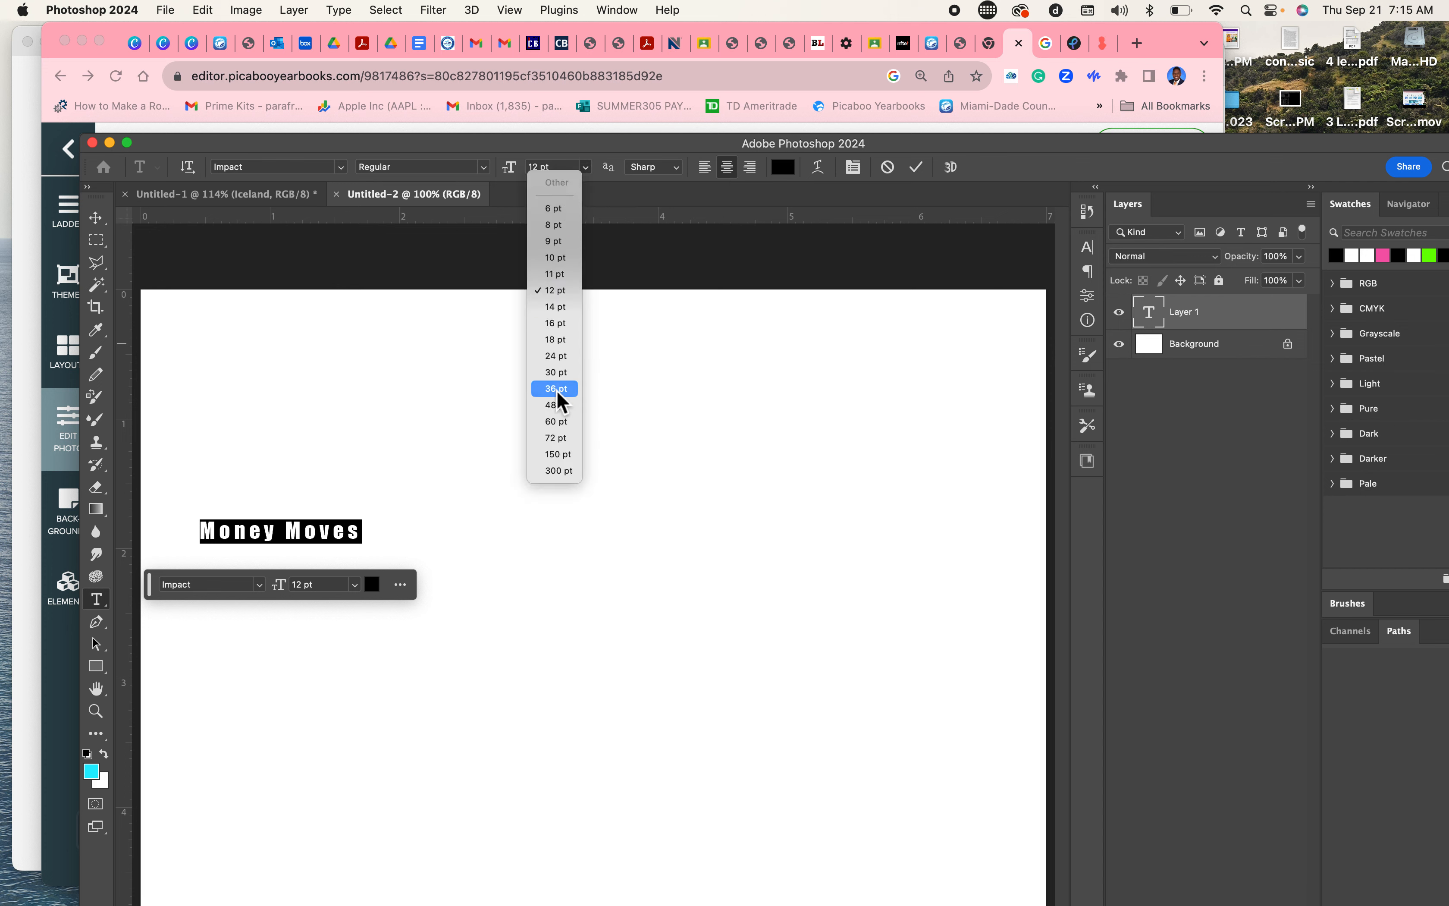
click(560, 438)
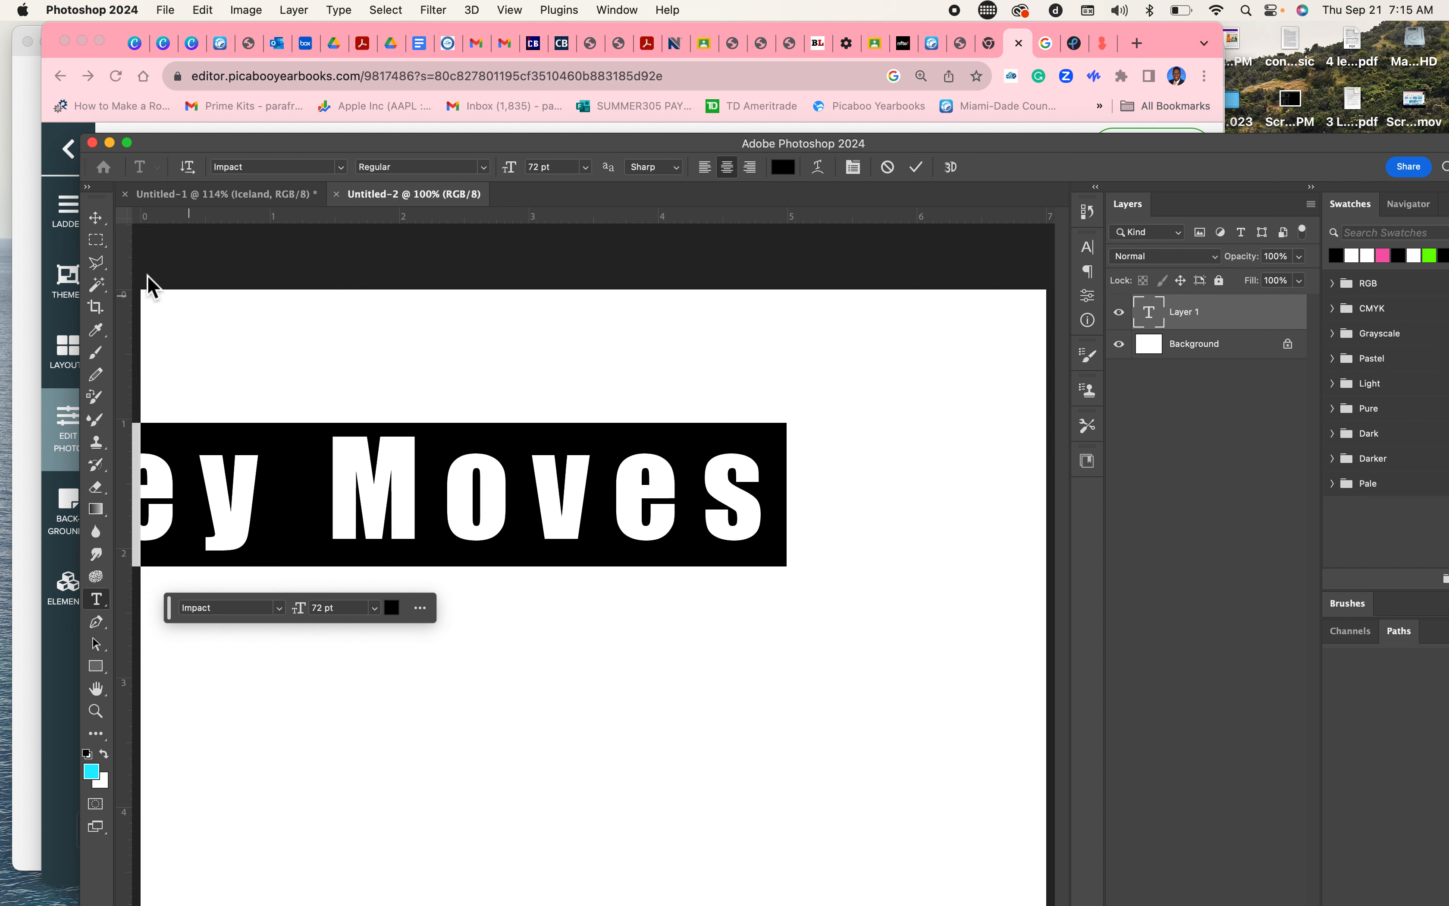
Step: Move the "Money Moves" text onto the canvas and scale it down to about 83% so it fits the width
click(95, 220)
drag(404, 486, 717, 501)
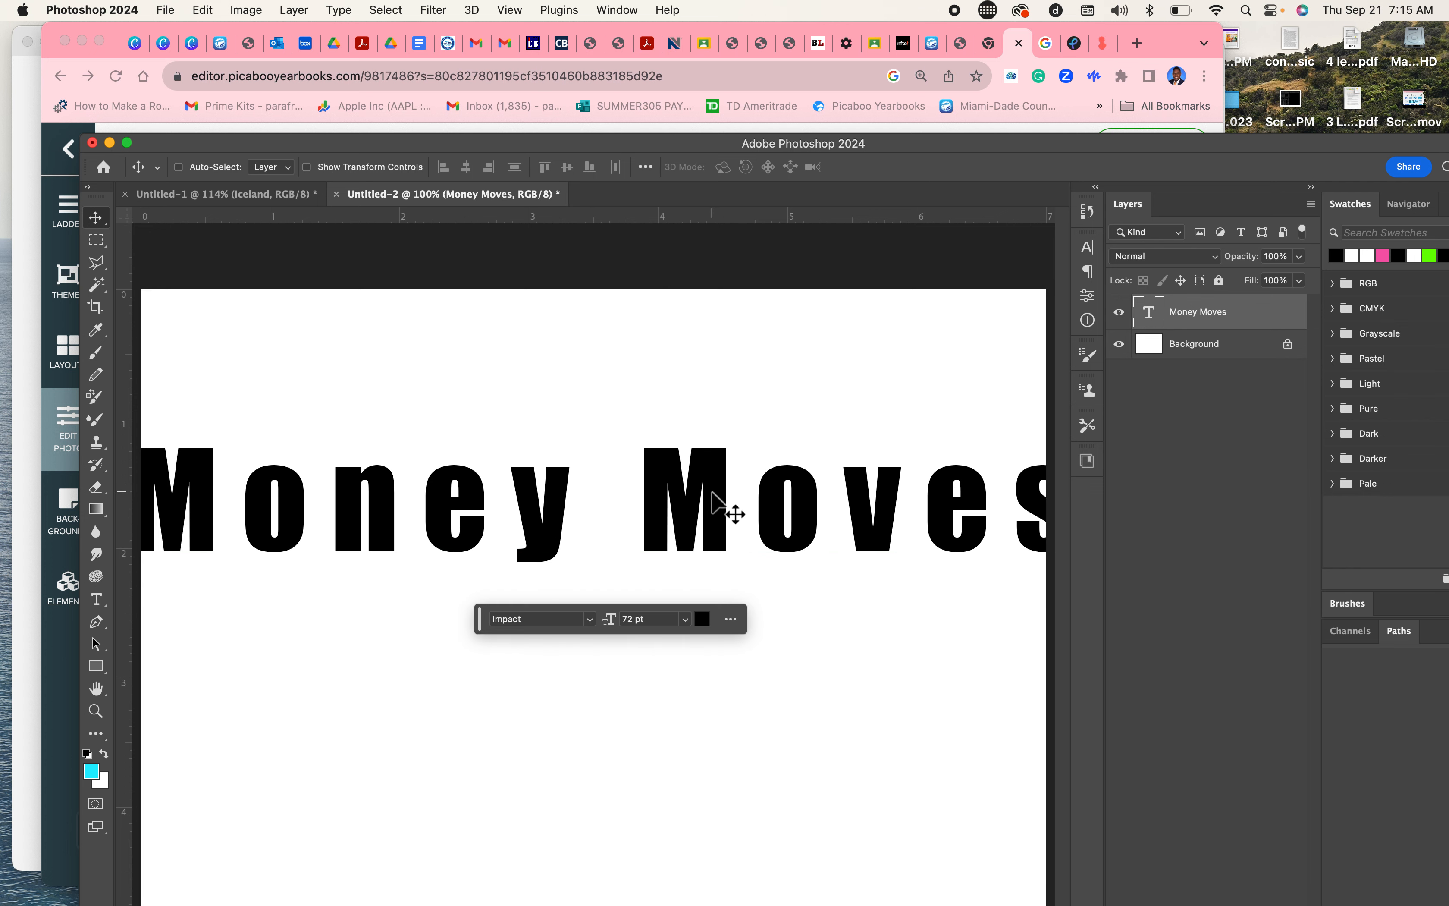
key(super+t)
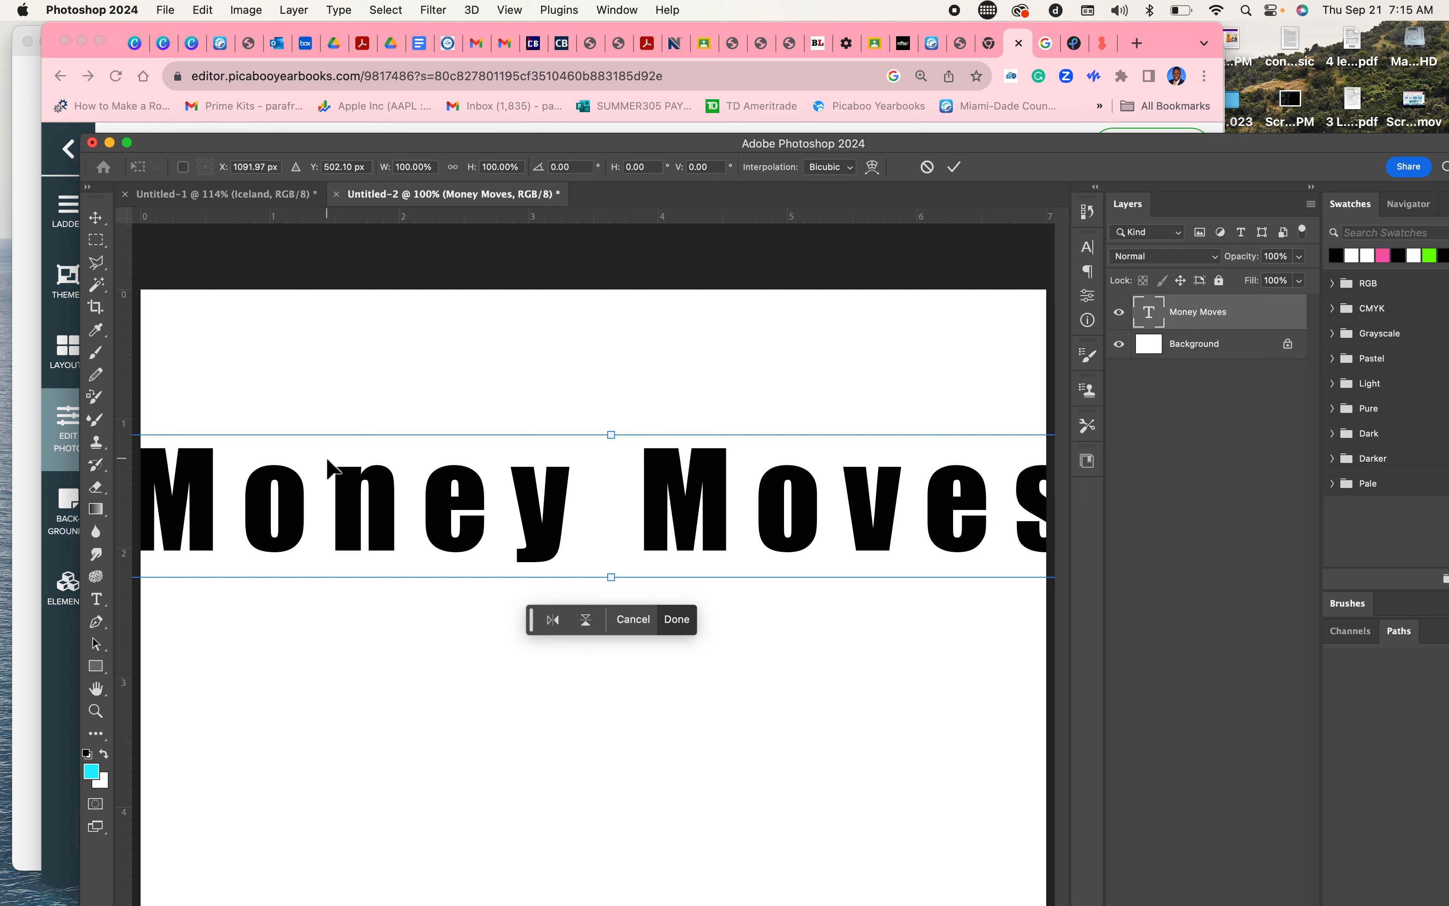
key(super+minus)
drag(930, 595, 851, 578)
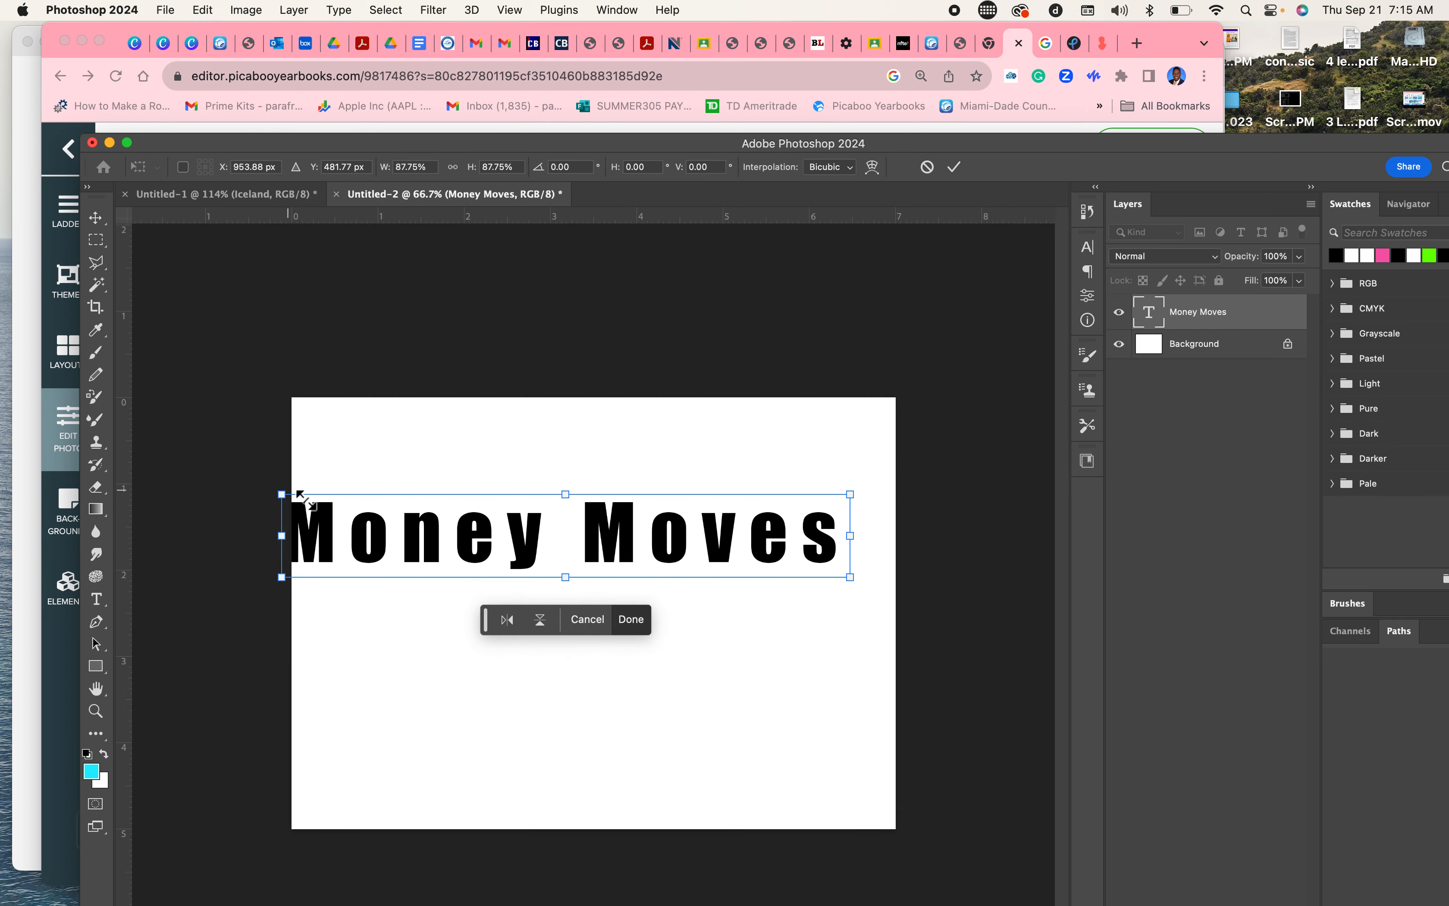
drag(287, 493, 313, 499)
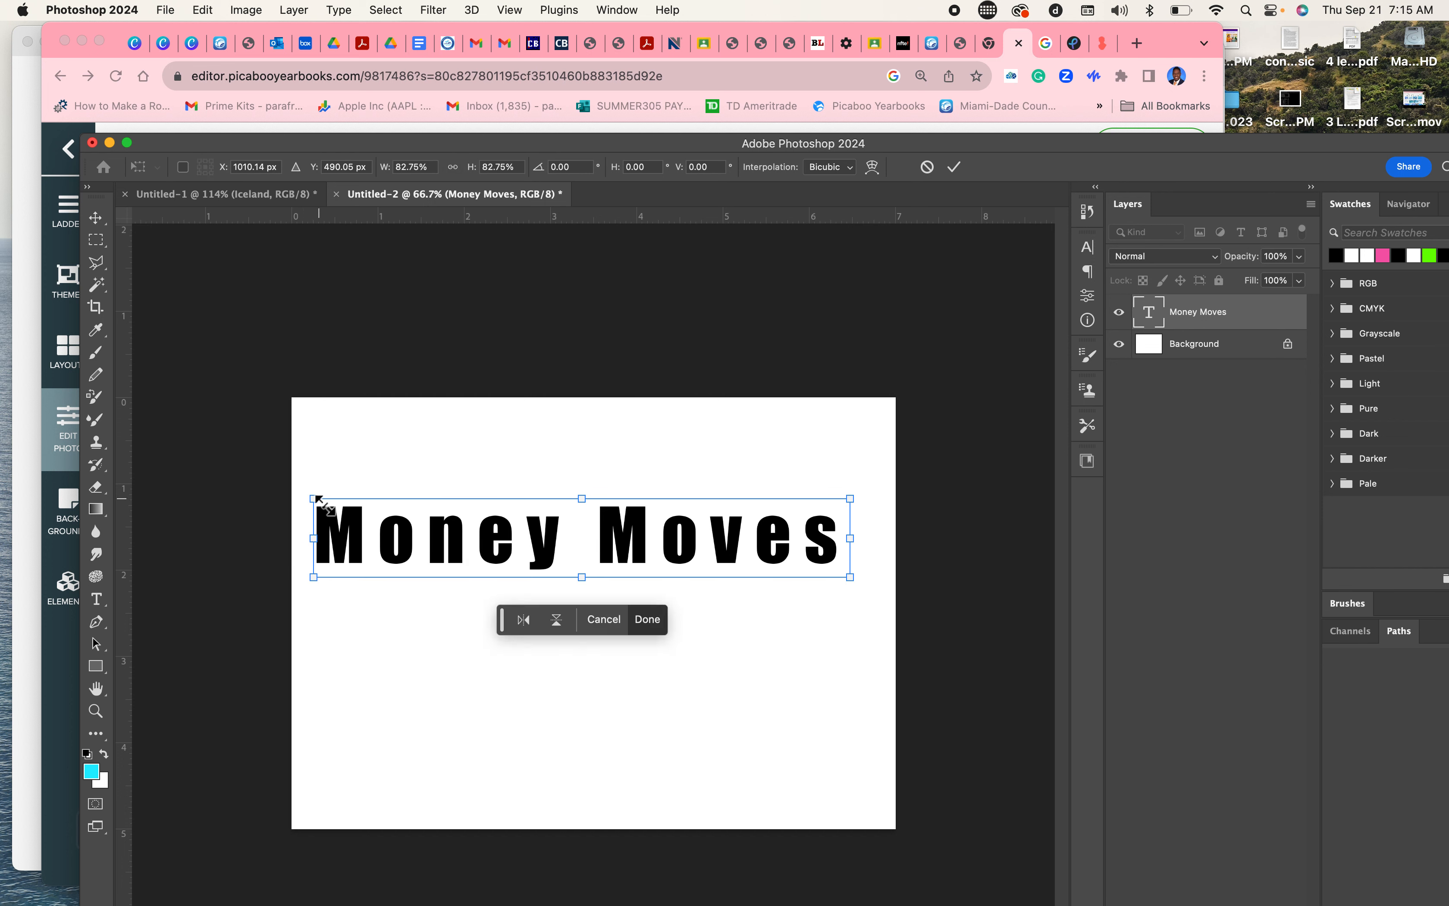
key(Return)
Step: Tighten the letter spacing of the "Money Moves" text by setting its tracking to 100
double_click(555, 546)
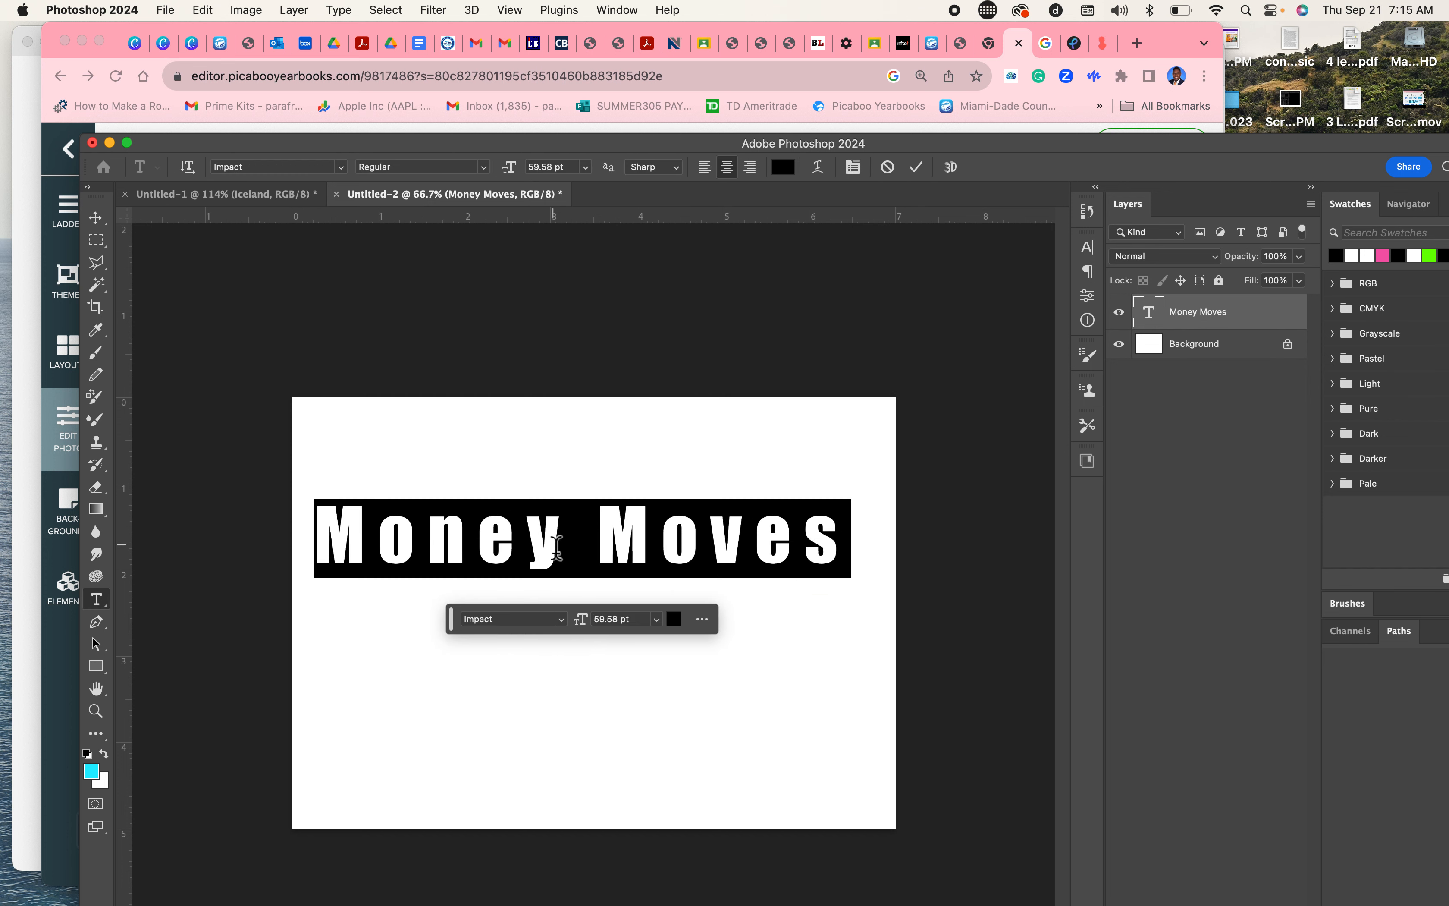
click(854, 168)
drag(996, 323, 990, 317)
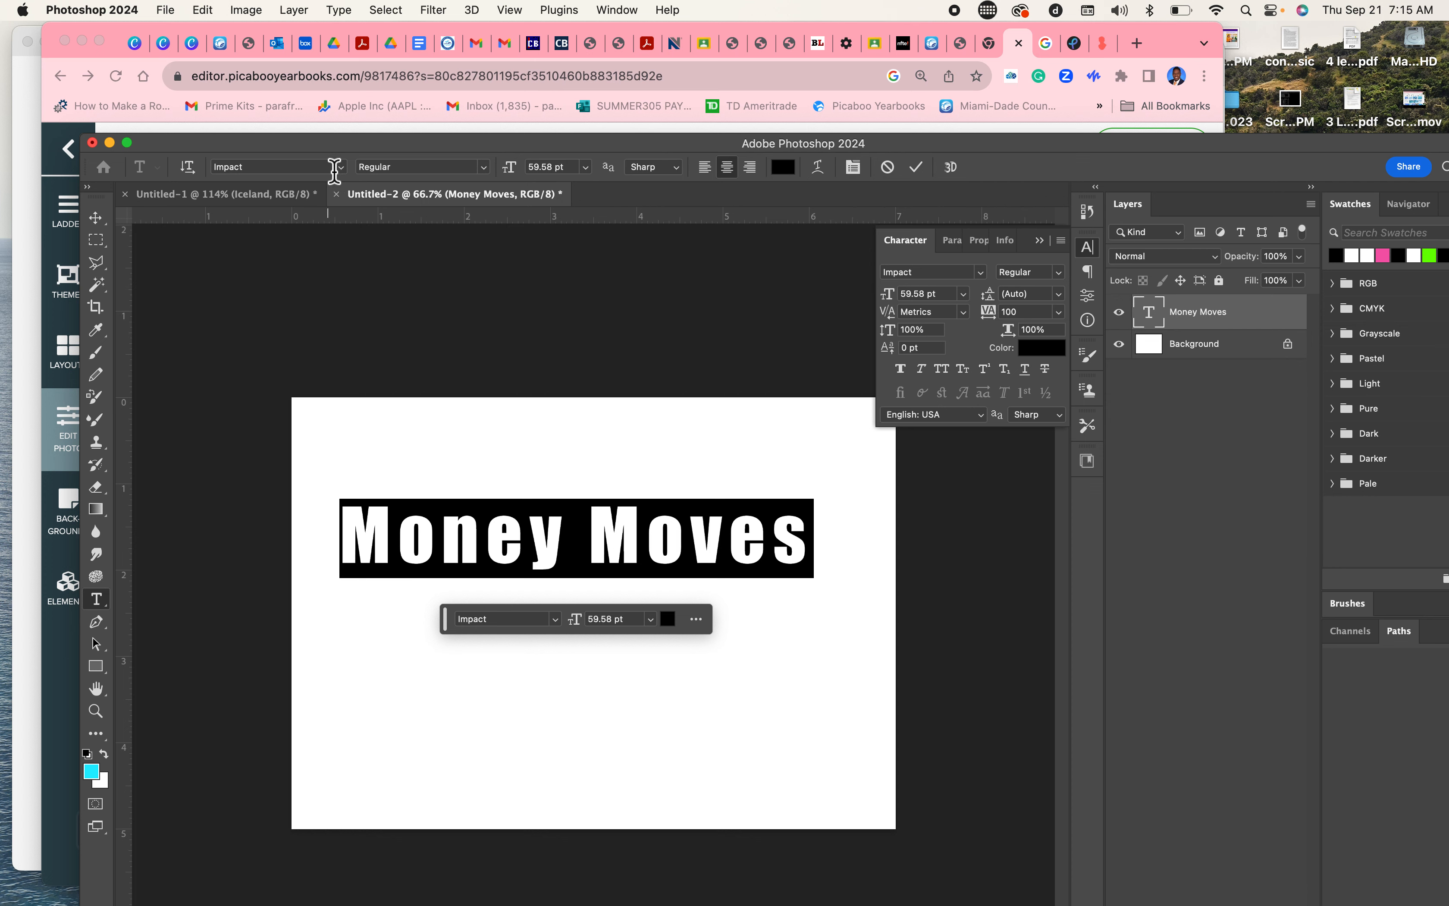
Step: Change the "Money Moves" text to the AmazDooMLeft font and shift it slightly left on the canvas
click(341, 168)
scroll(419, 539, down, 5)
click(441, 515)
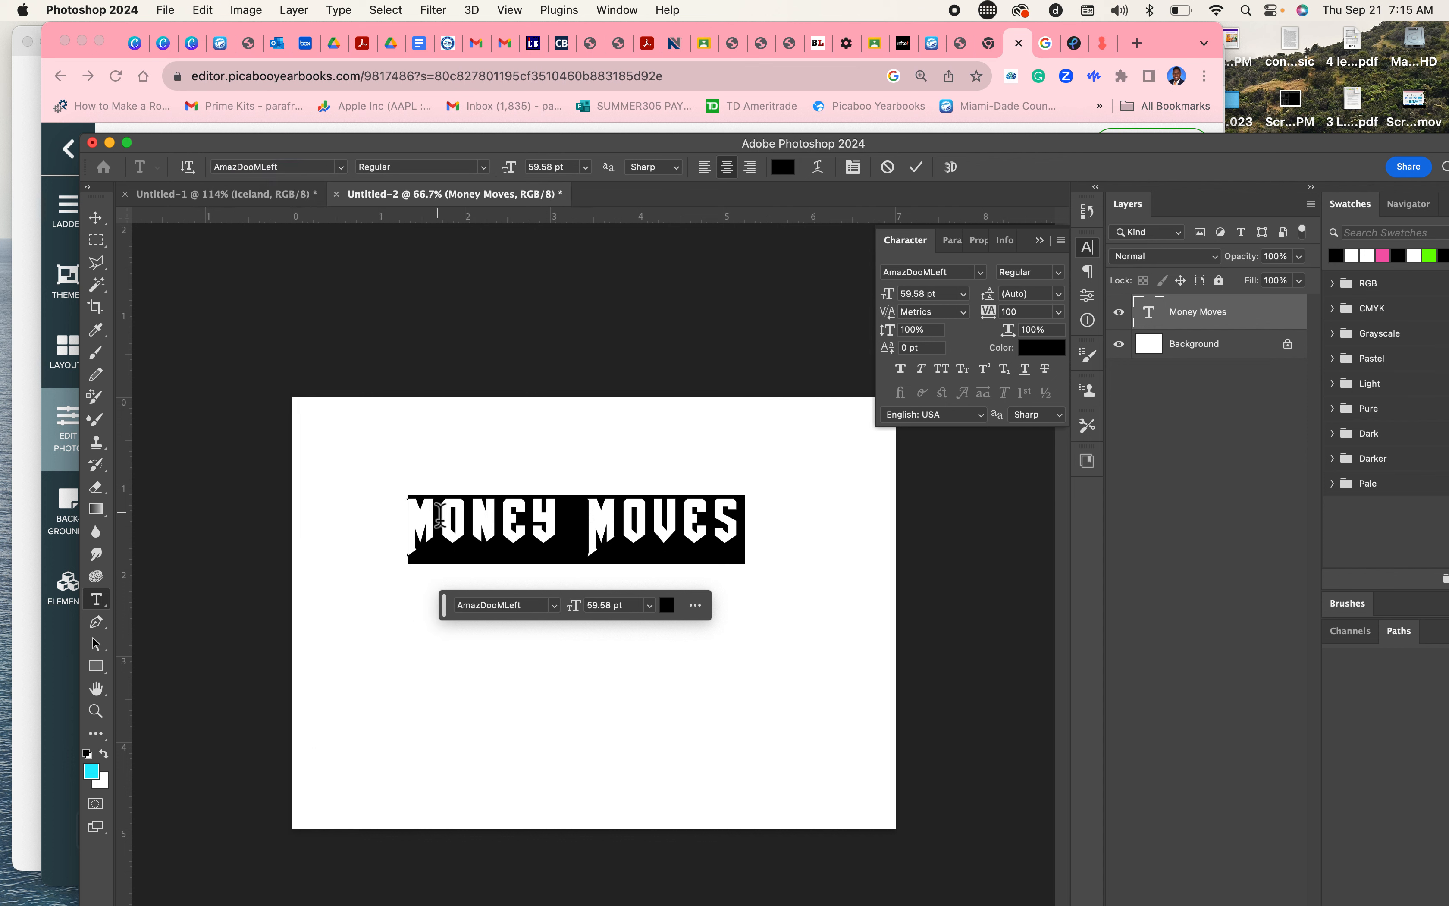
click(95, 219)
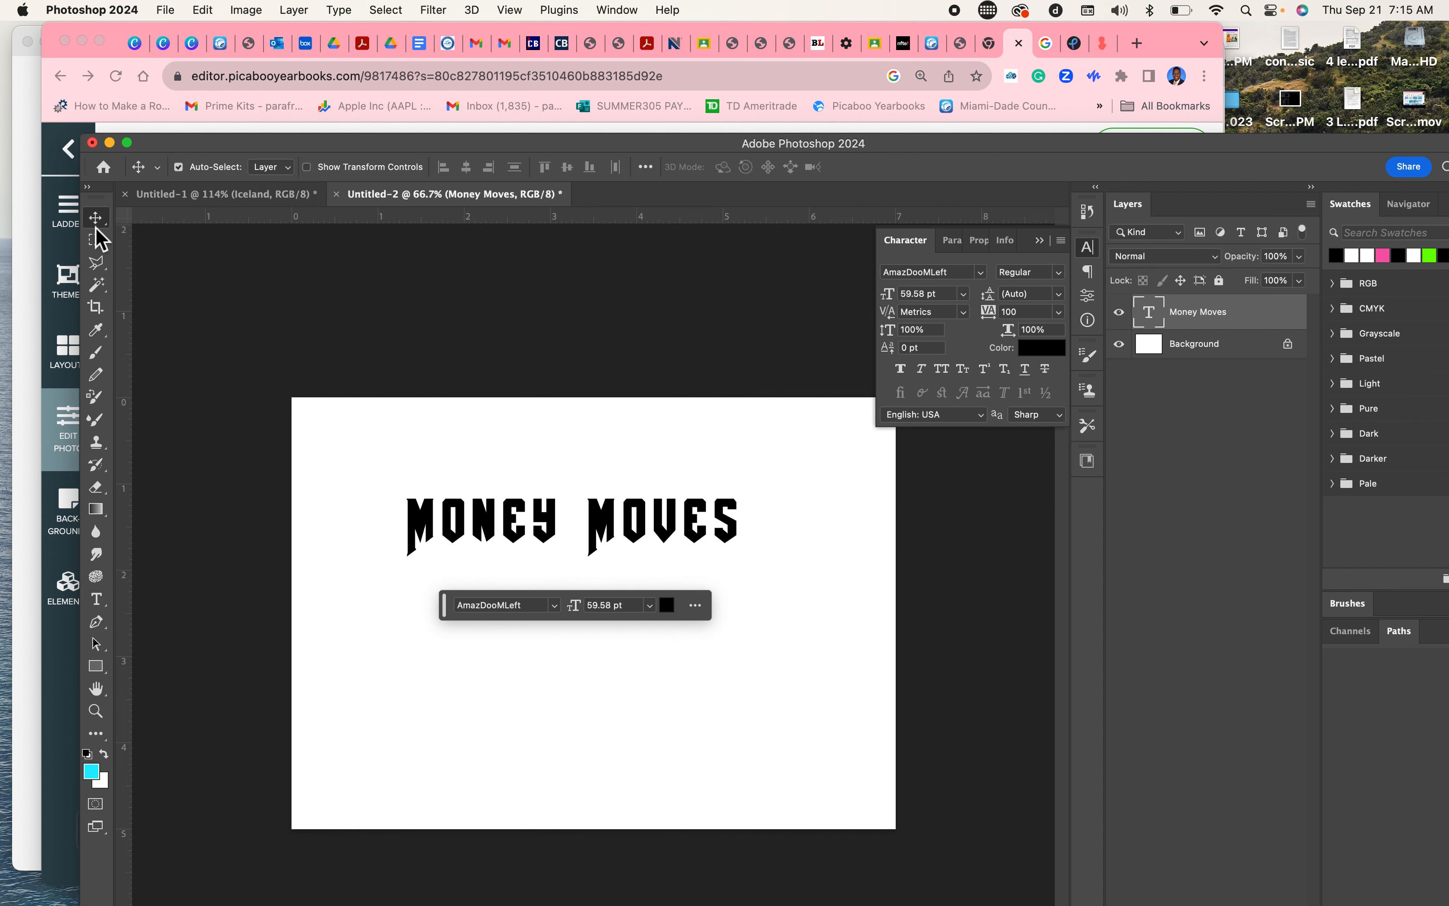
drag(706, 542, 684, 543)
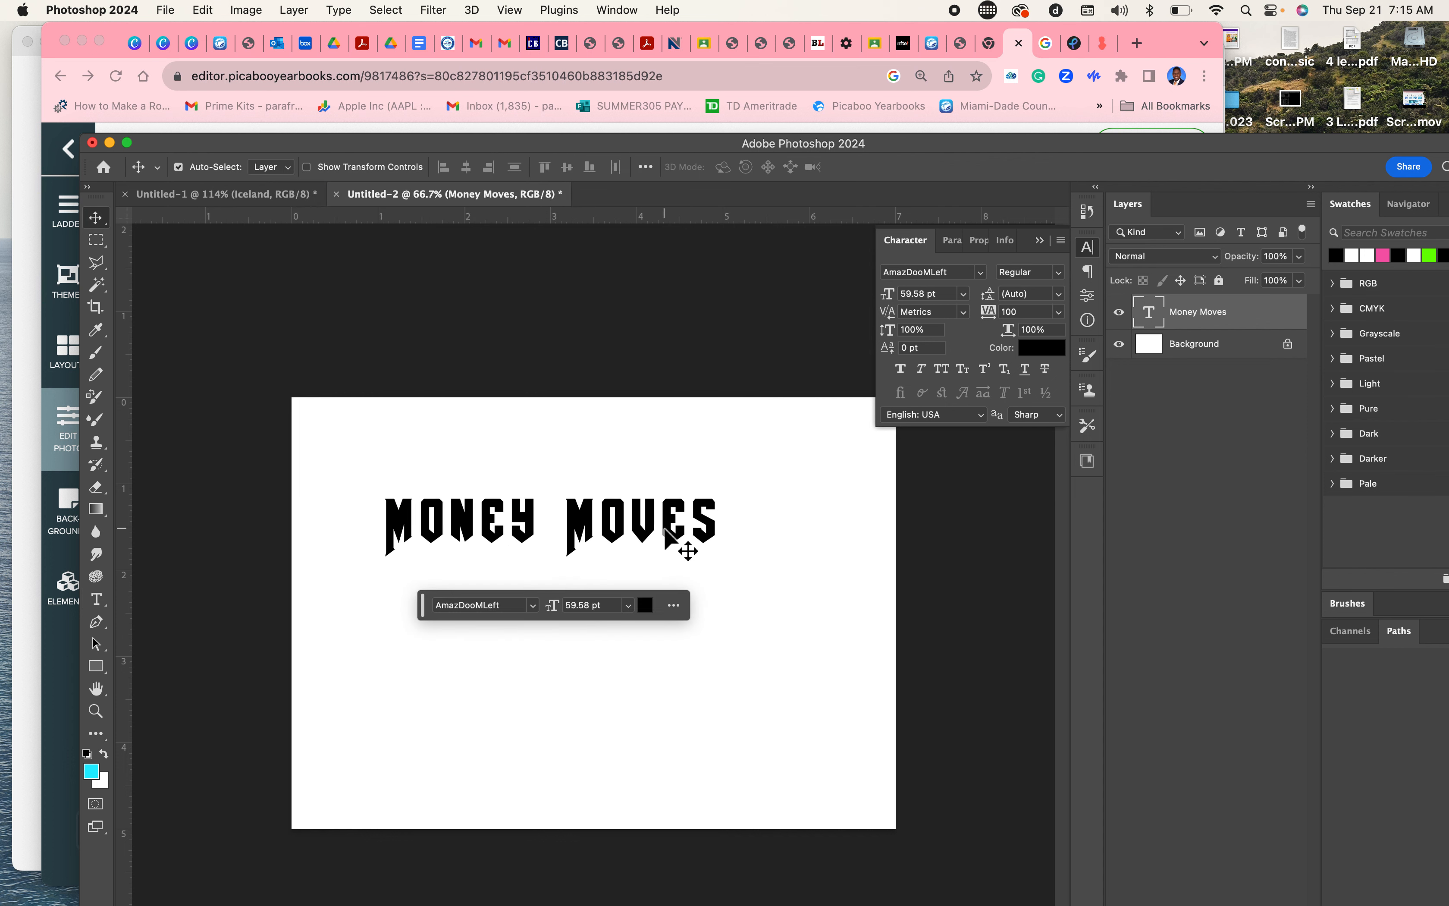
Step: Crop the canvas tightly around the "Money Moves" text and hide the white Background layer
click(95, 308)
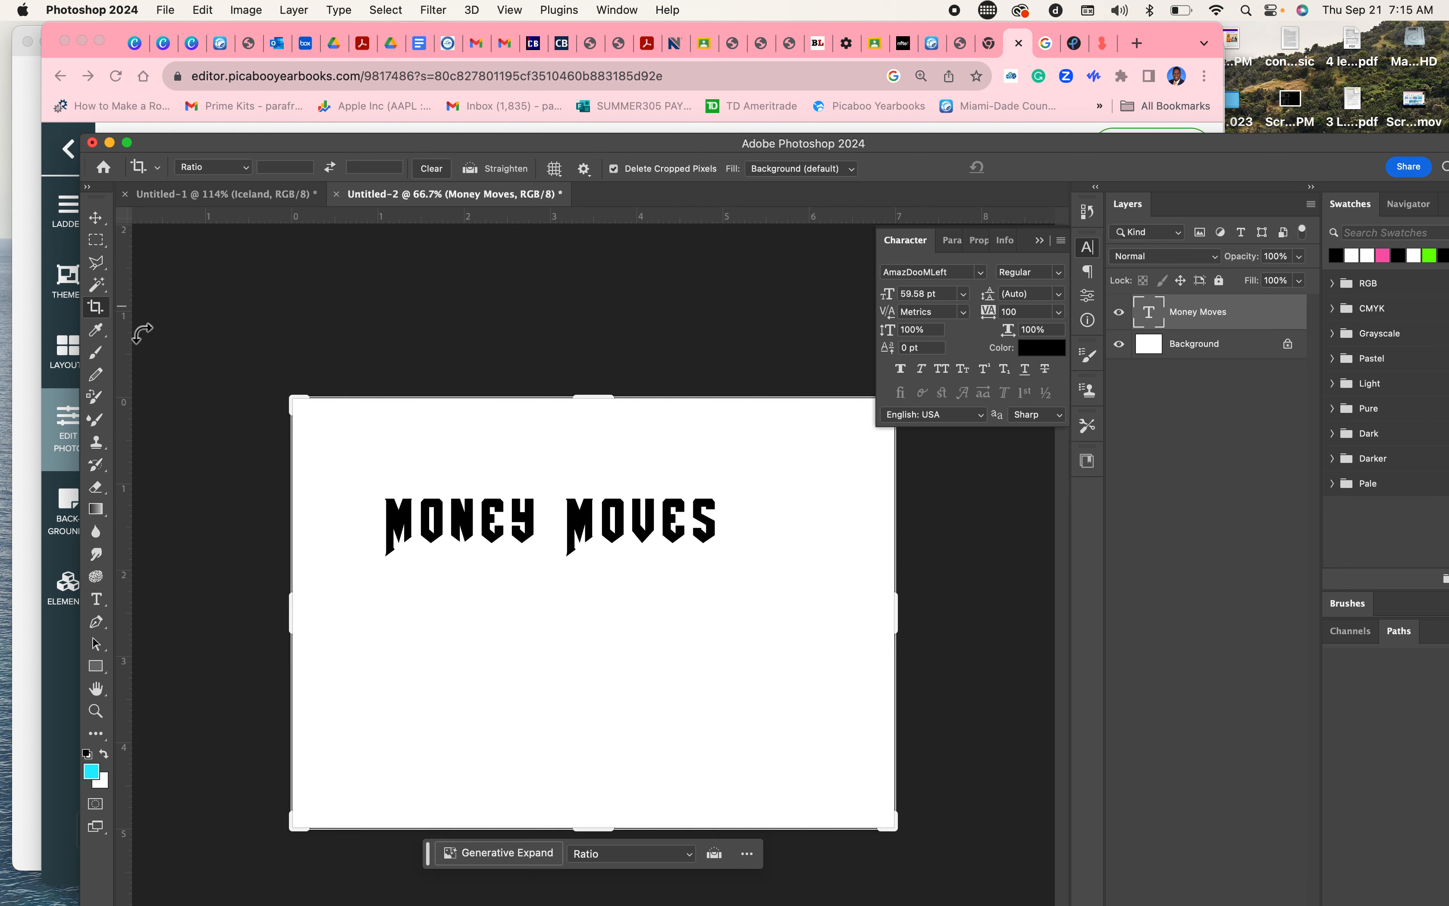
drag(602, 407, 598, 439)
drag(597, 786, 592, 653)
drag(293, 615, 338, 616)
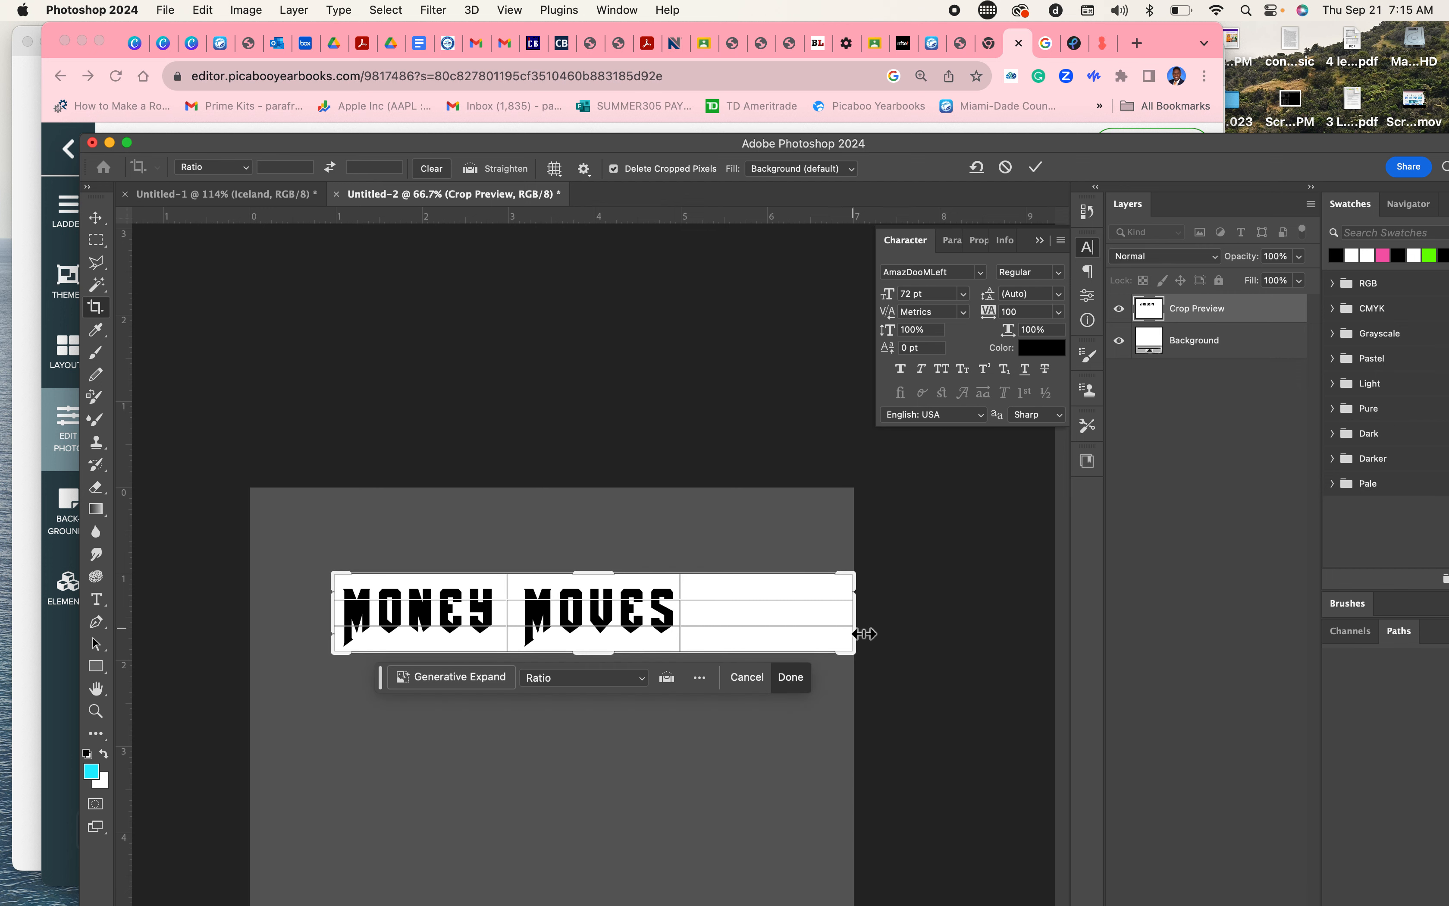
drag(862, 627, 782, 624)
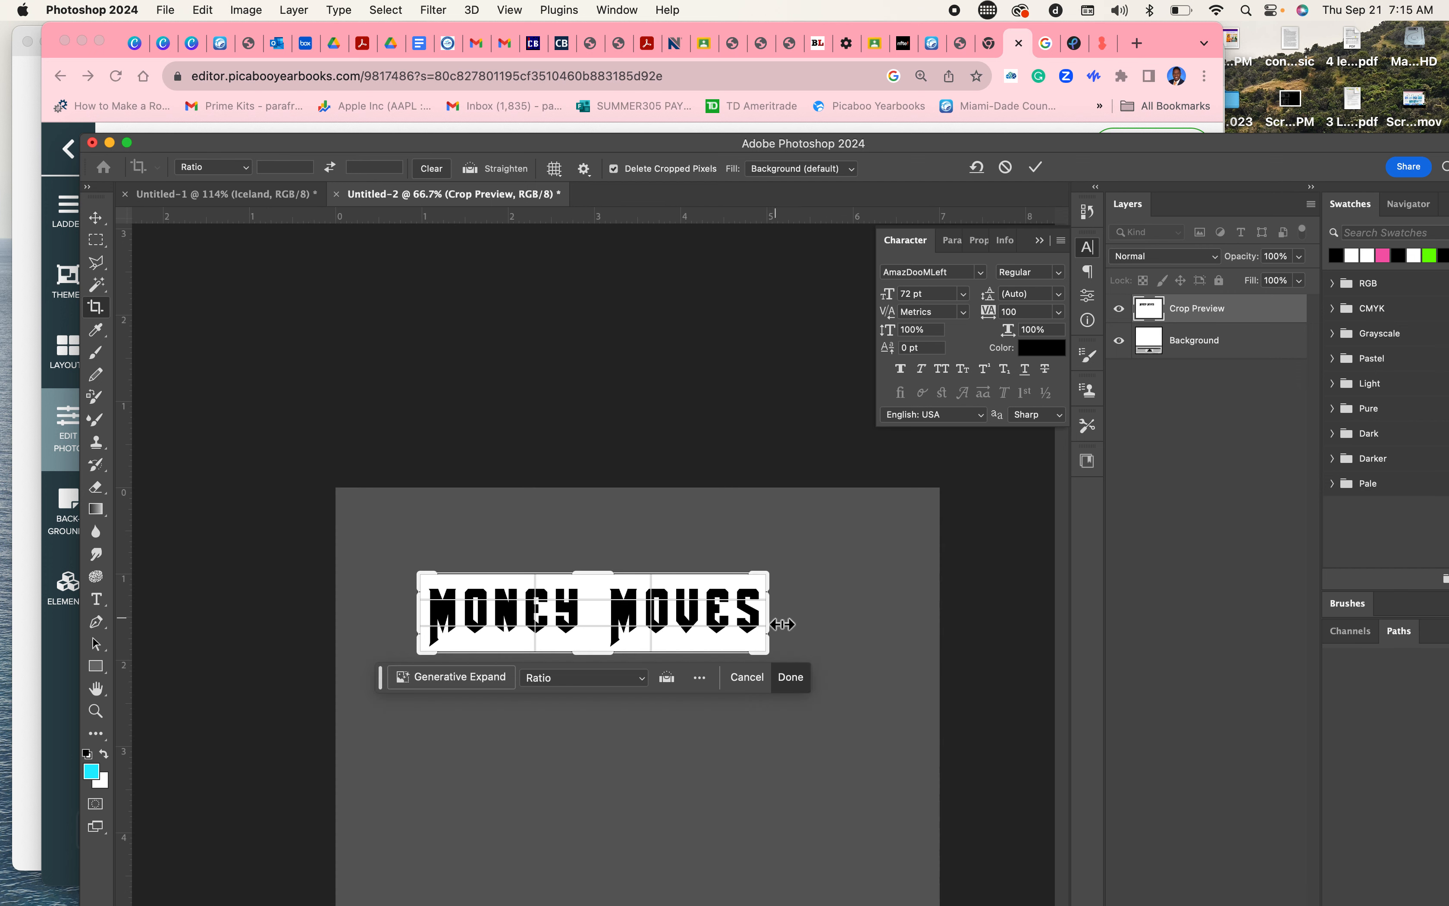
key(Return)
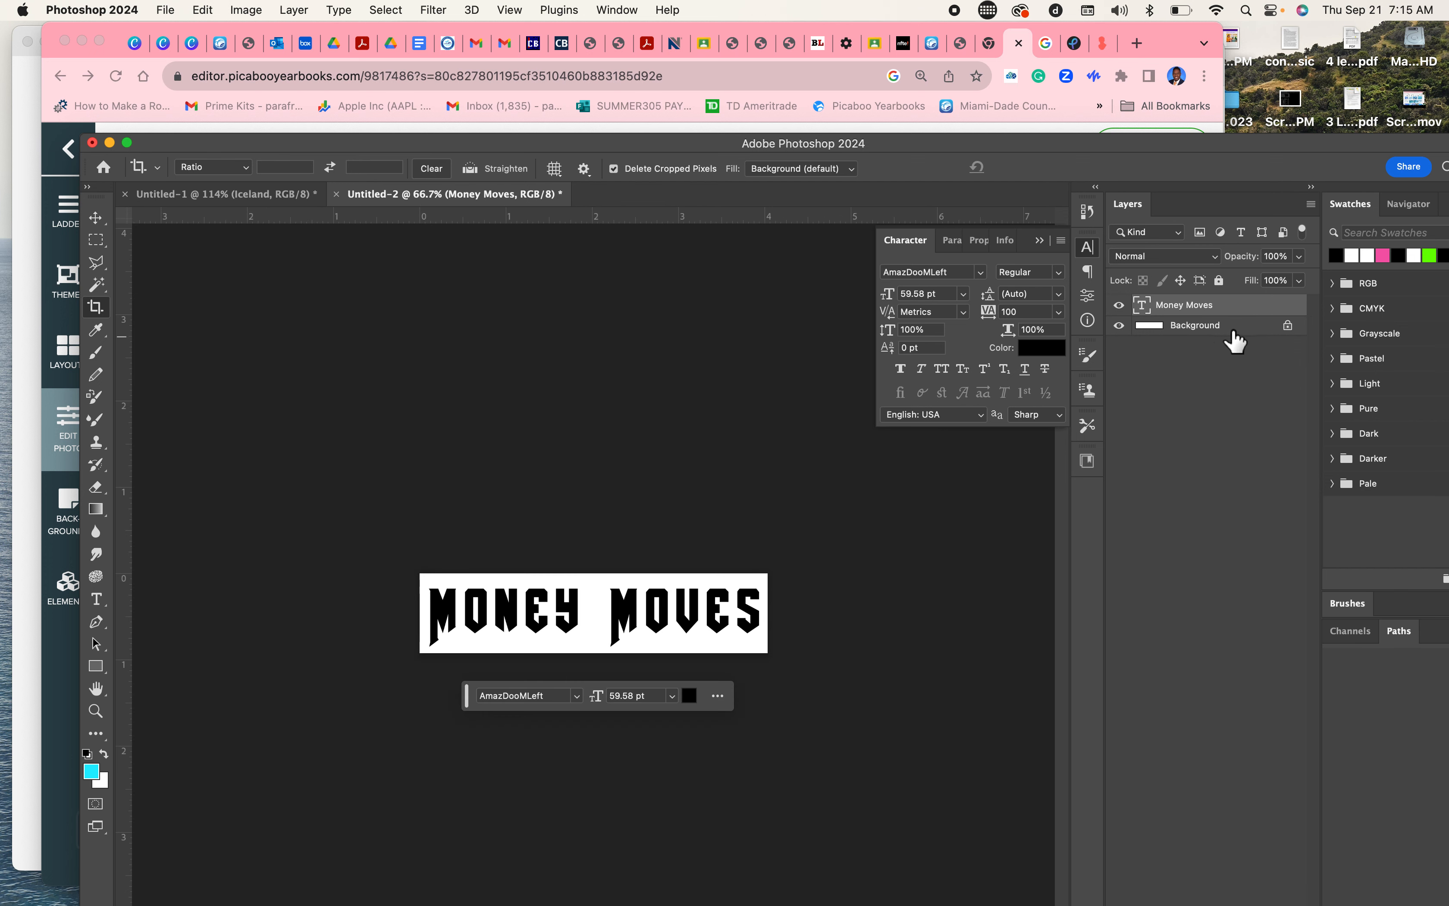
click(1119, 325)
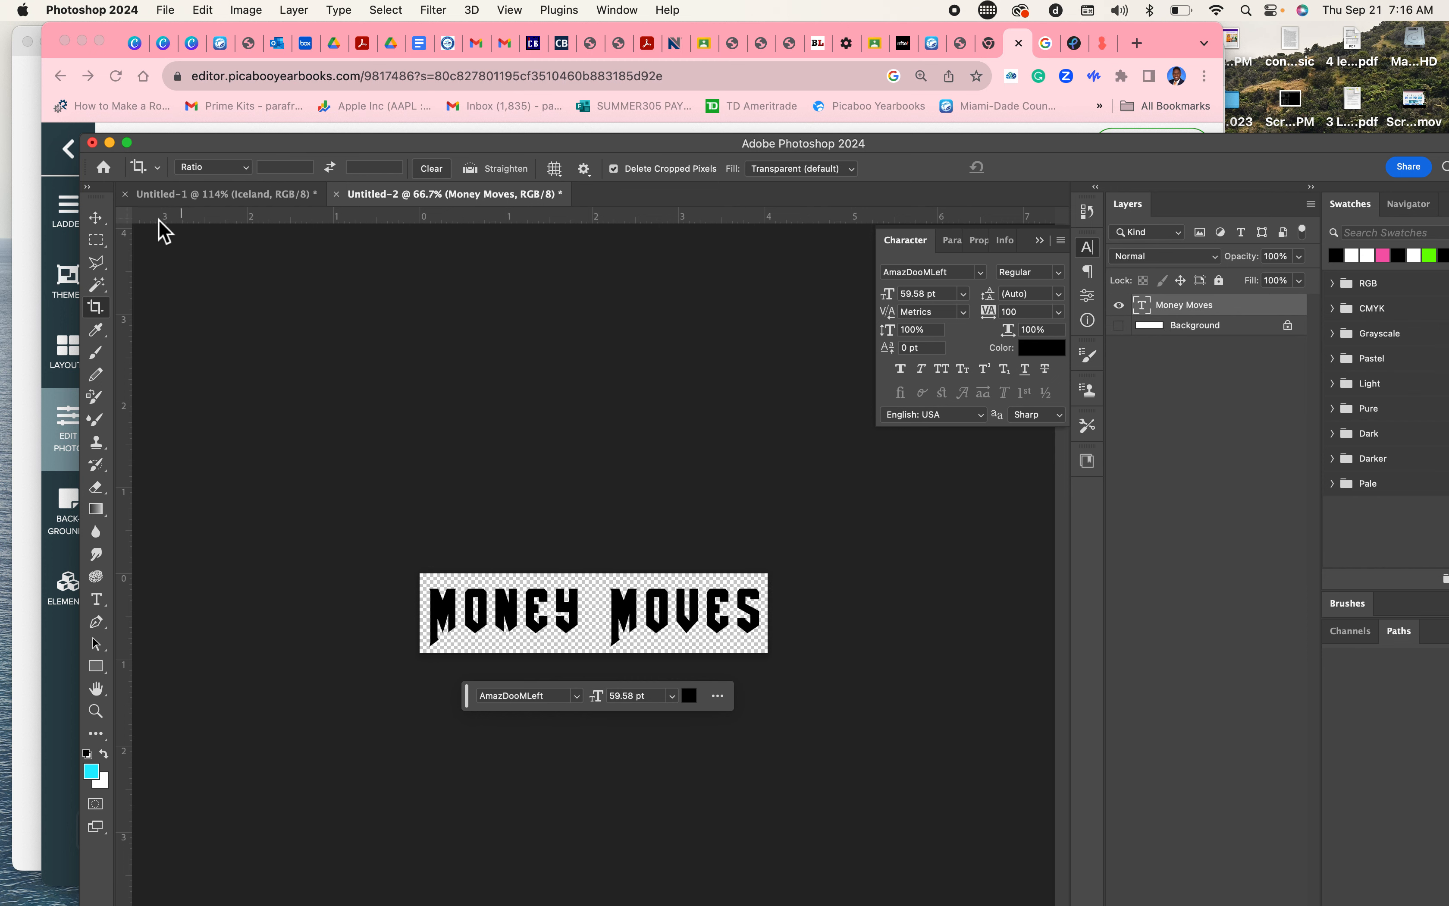
click(96, 223)
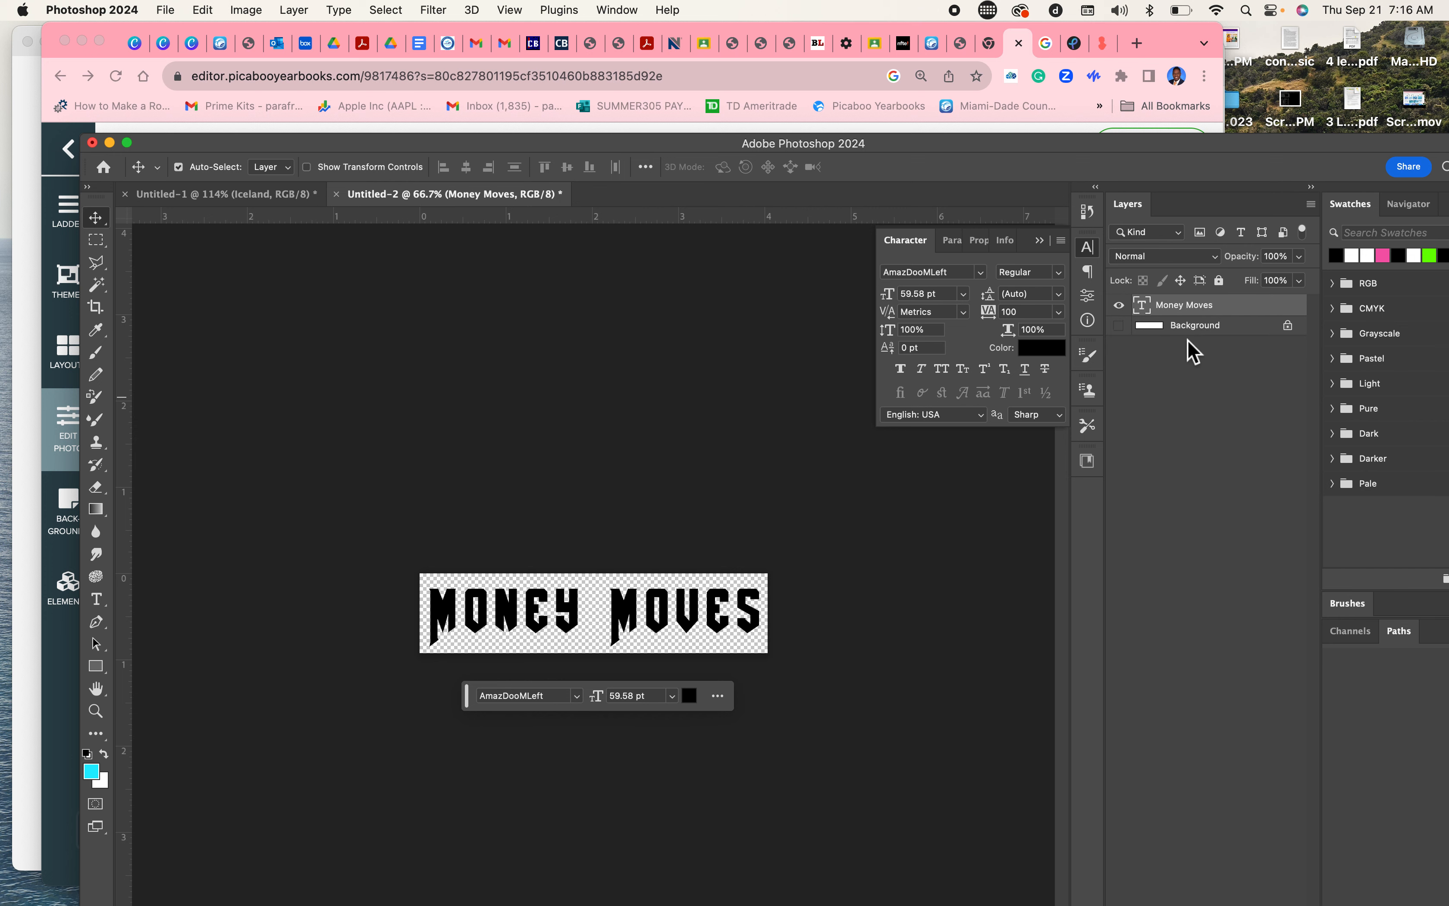
Step: Open the layer style settings of the "Money Moves" text layer and enable a Gradient Overlay
double_click(1282, 310)
drag(884, 486, 1209, 445)
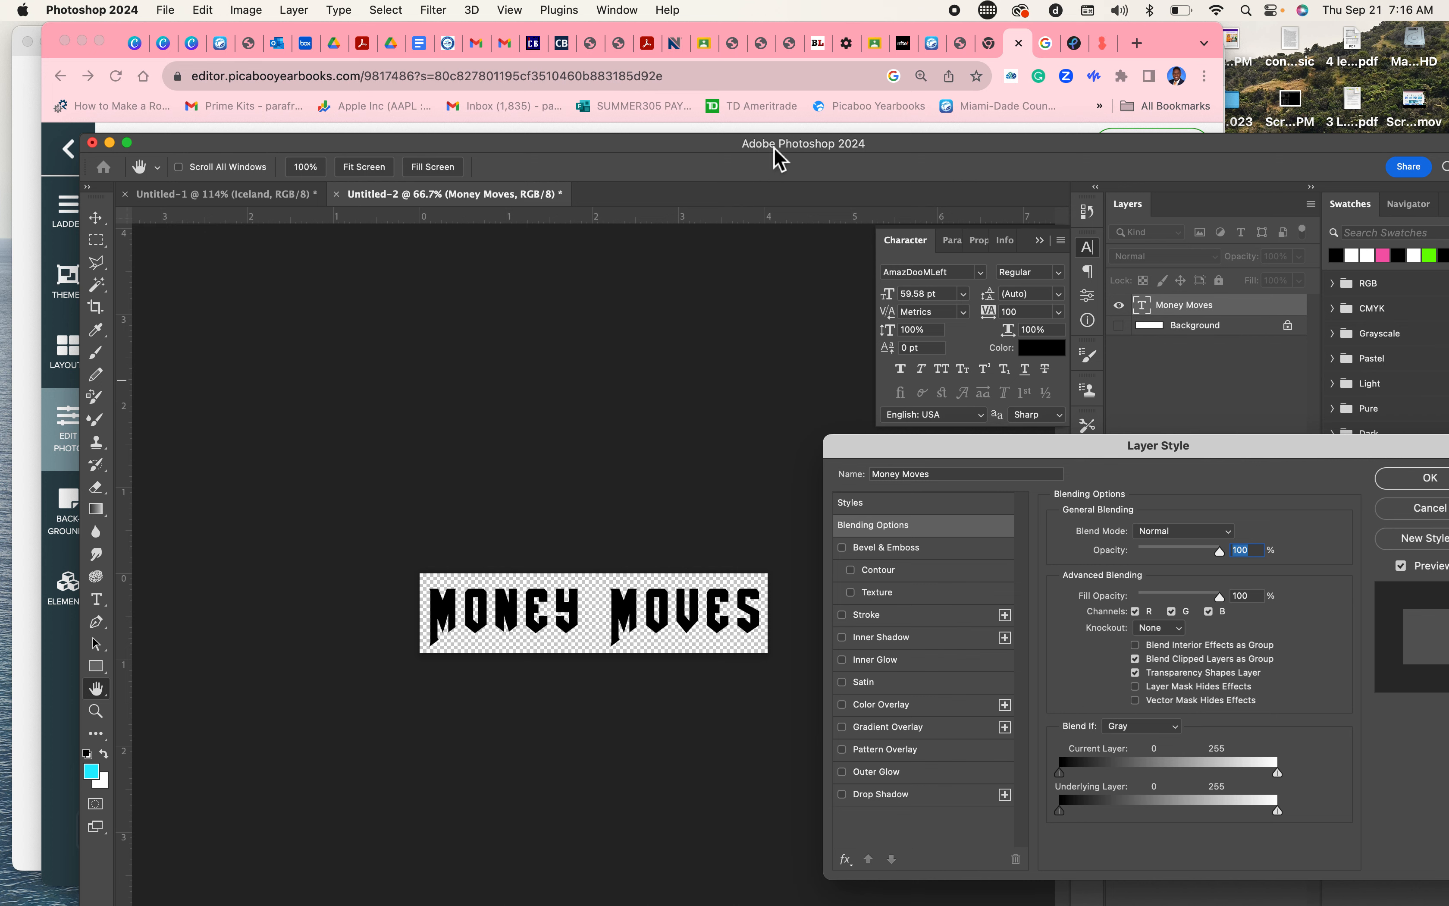
click(294, 10)
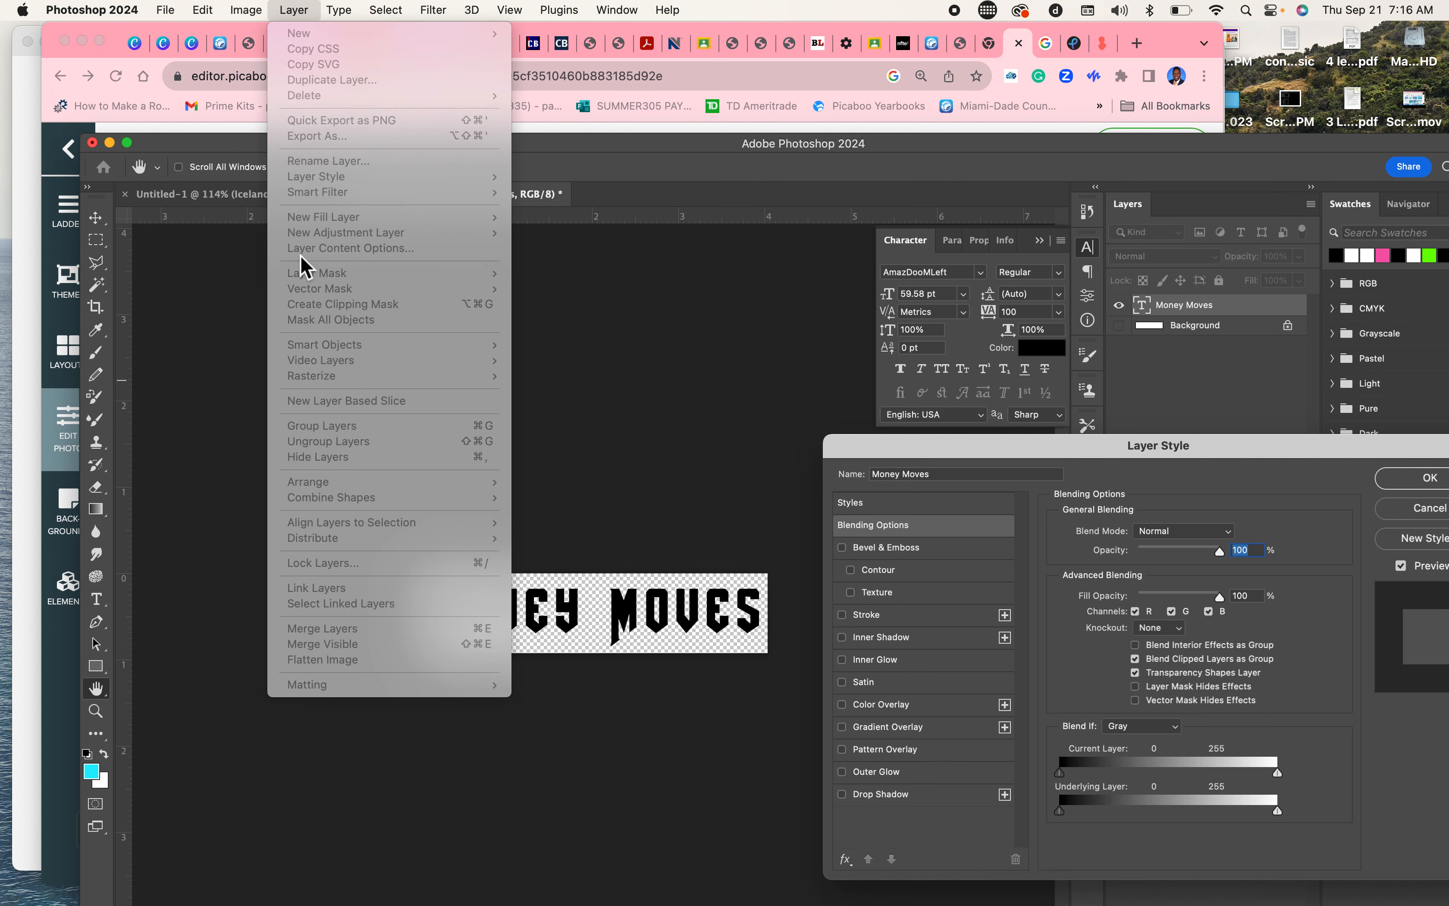
click(1263, 459)
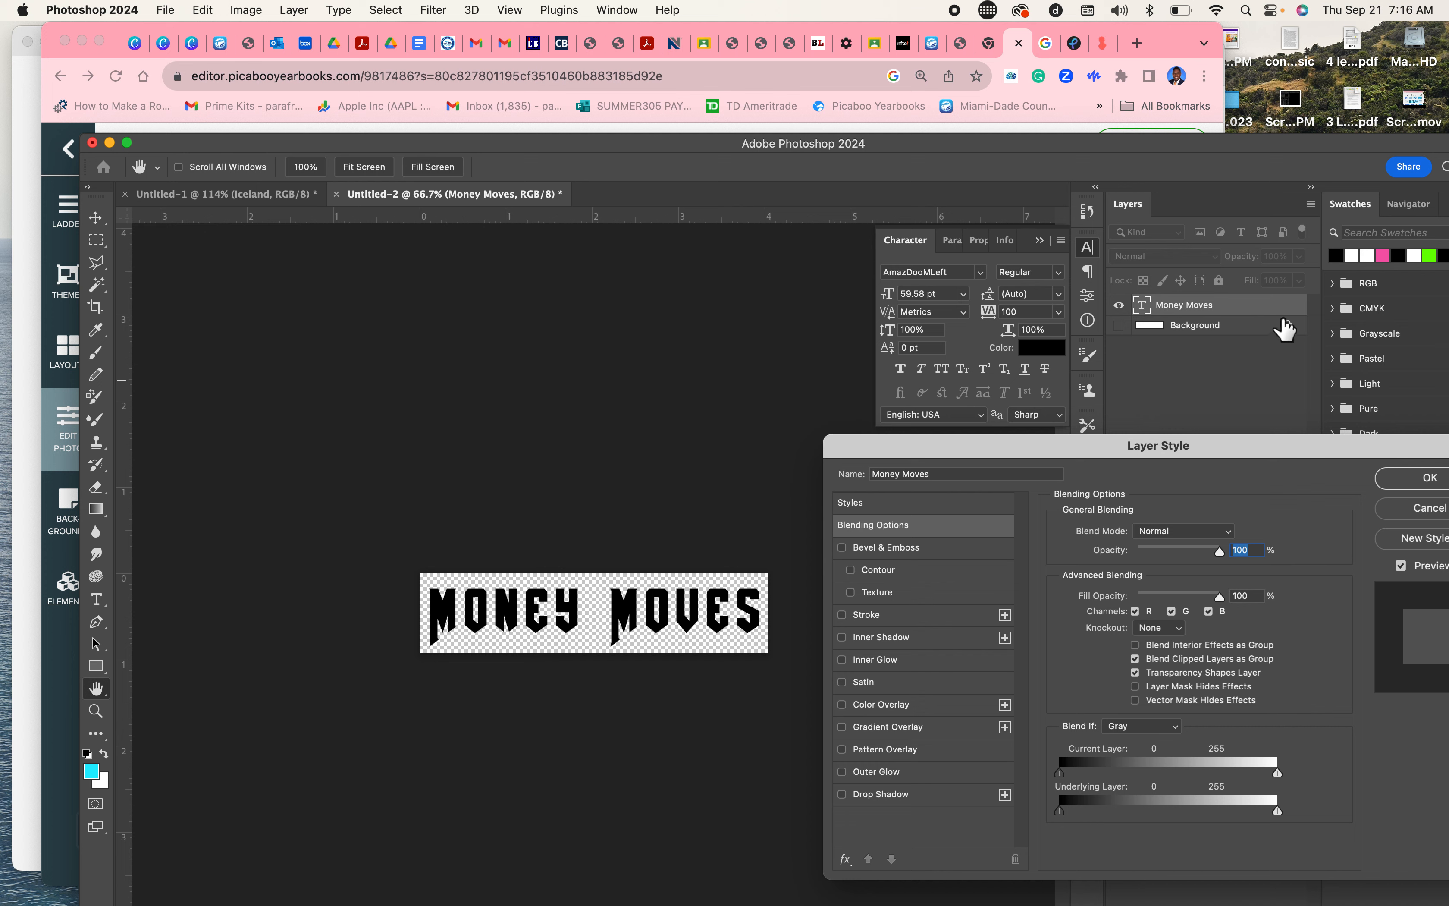
drag(1361, 450, 1350, 401)
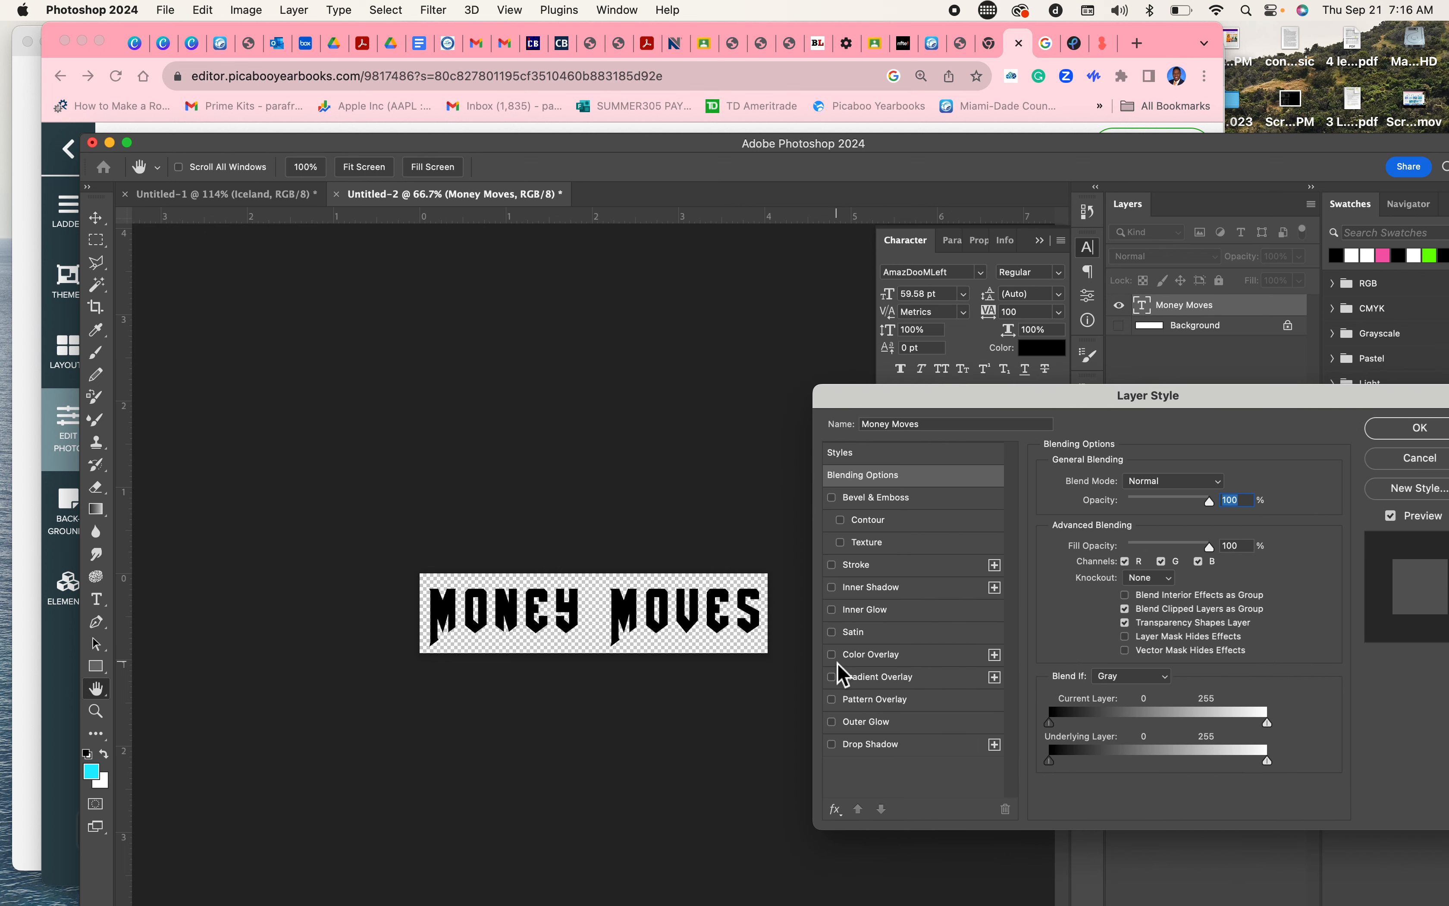
click(833, 676)
click(970, 679)
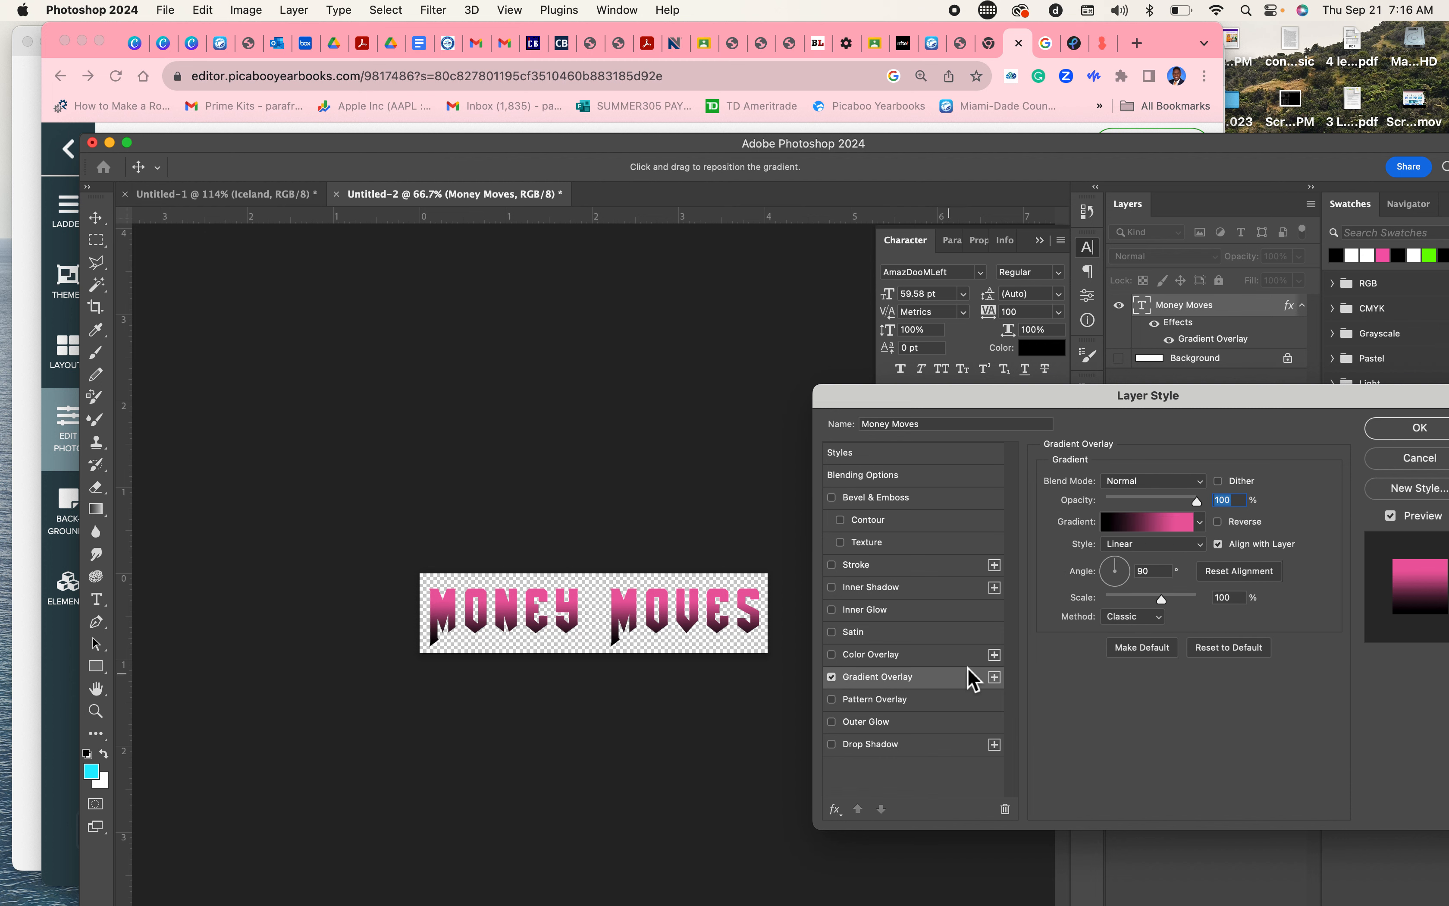
Step: Choose the "great lime" preset, running from dark green through lime and yellow to pale peach, for the Gradient Overlay
click(1200, 523)
scroll(1172, 610, down, 10)
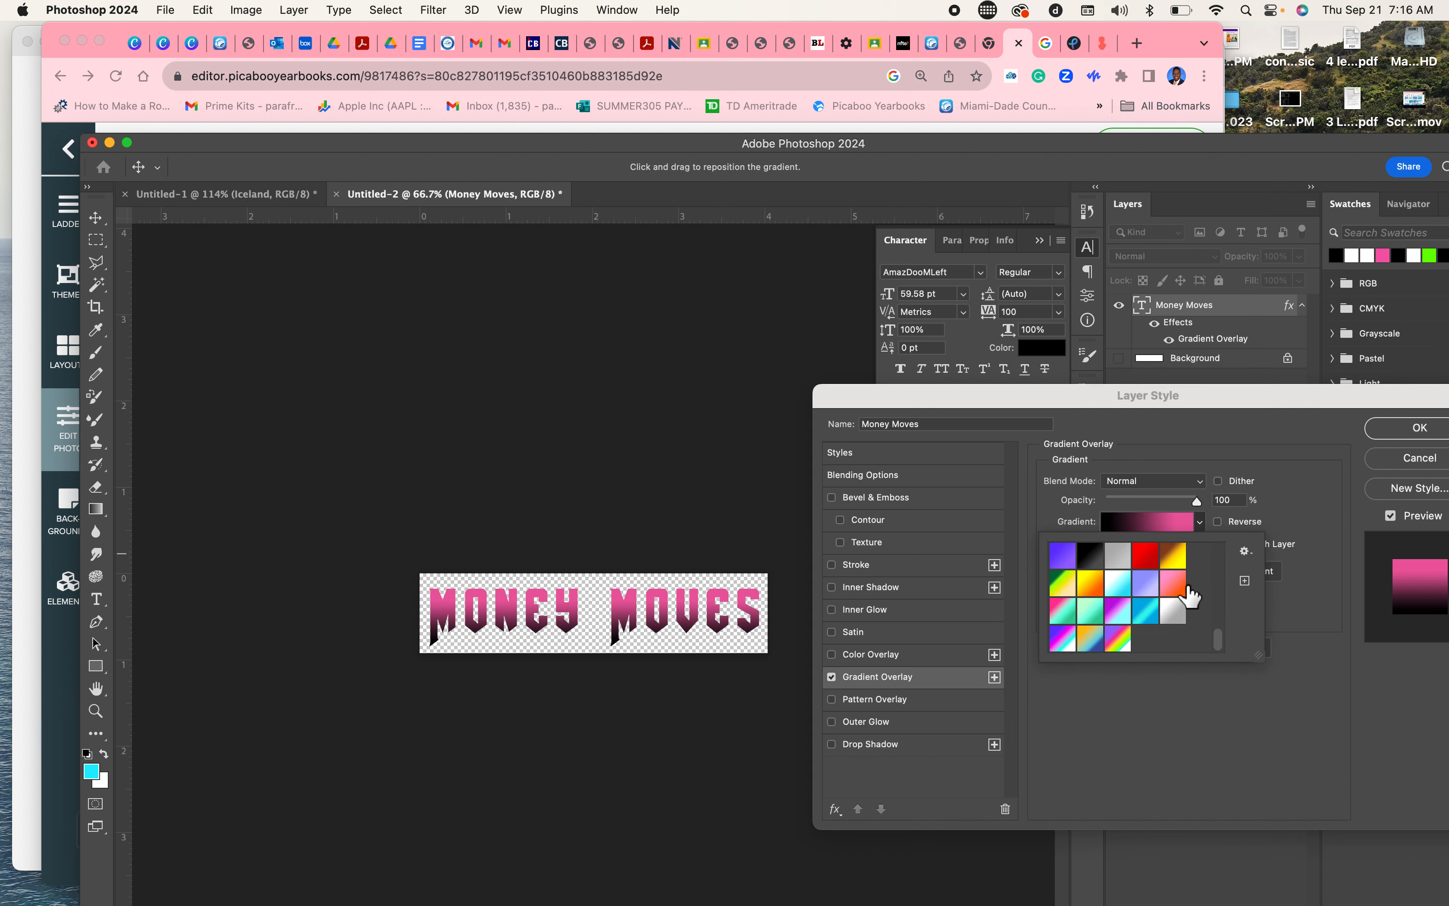
scroll(1149, 596, up, 3)
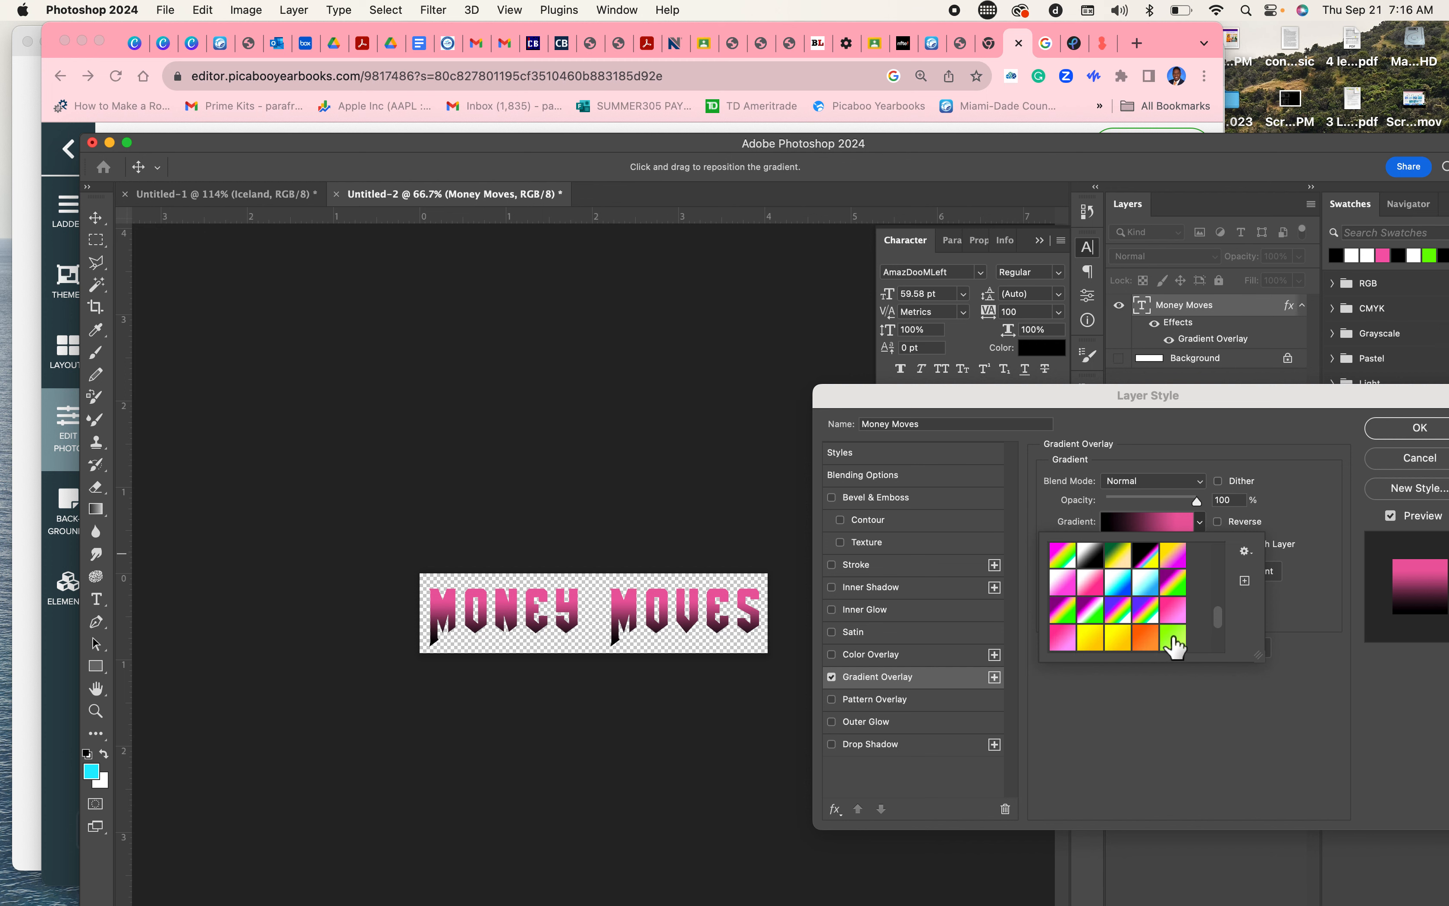
click(1171, 639)
scroll(1168, 635, down, 3)
scroll(1108, 608, up, 2)
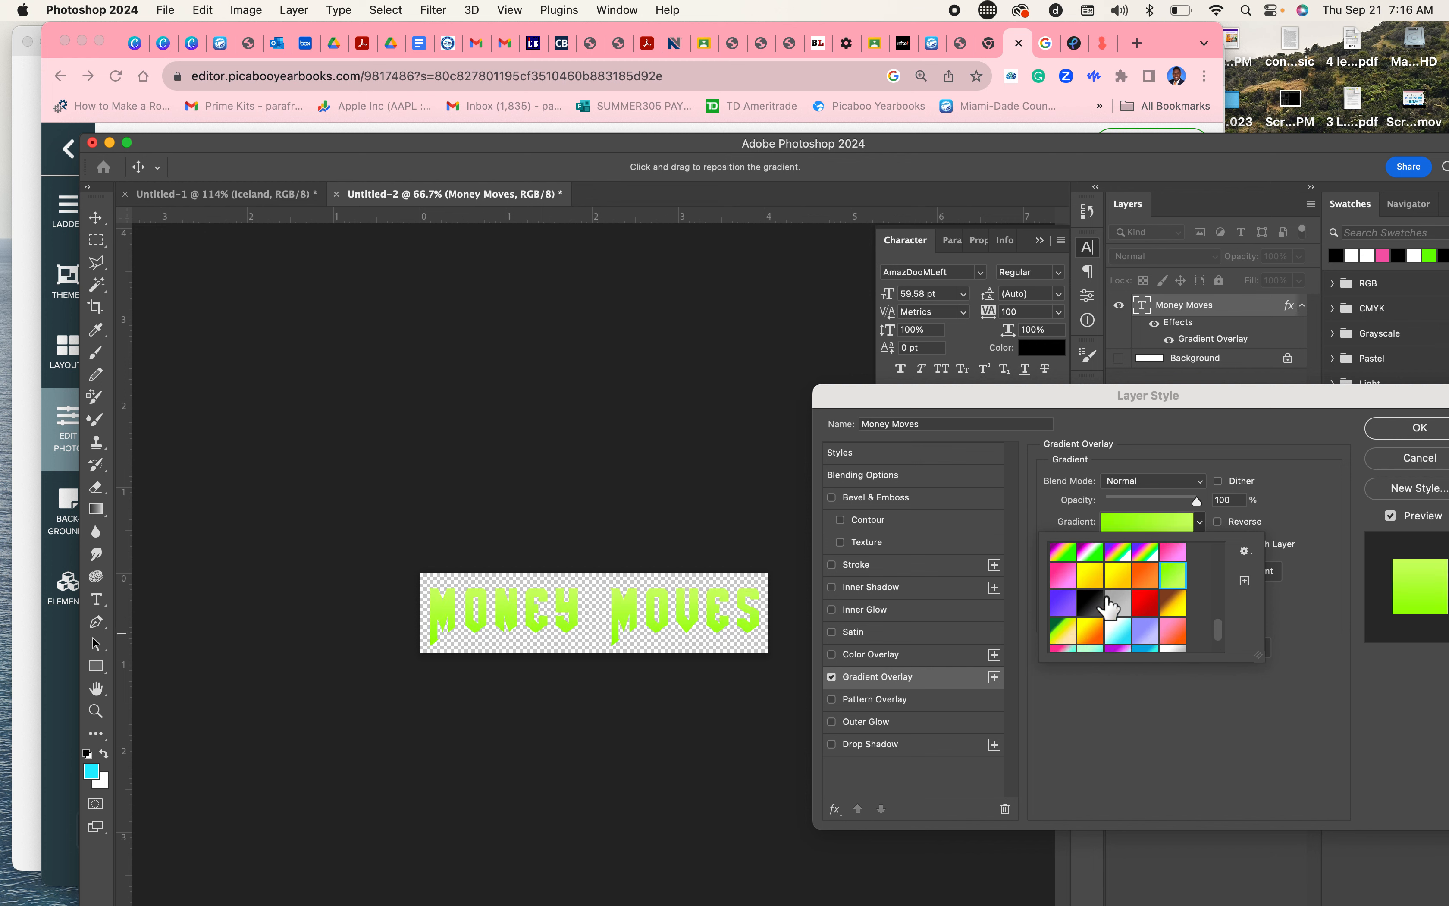
click(1104, 605)
scroll(1104, 605, down, 3)
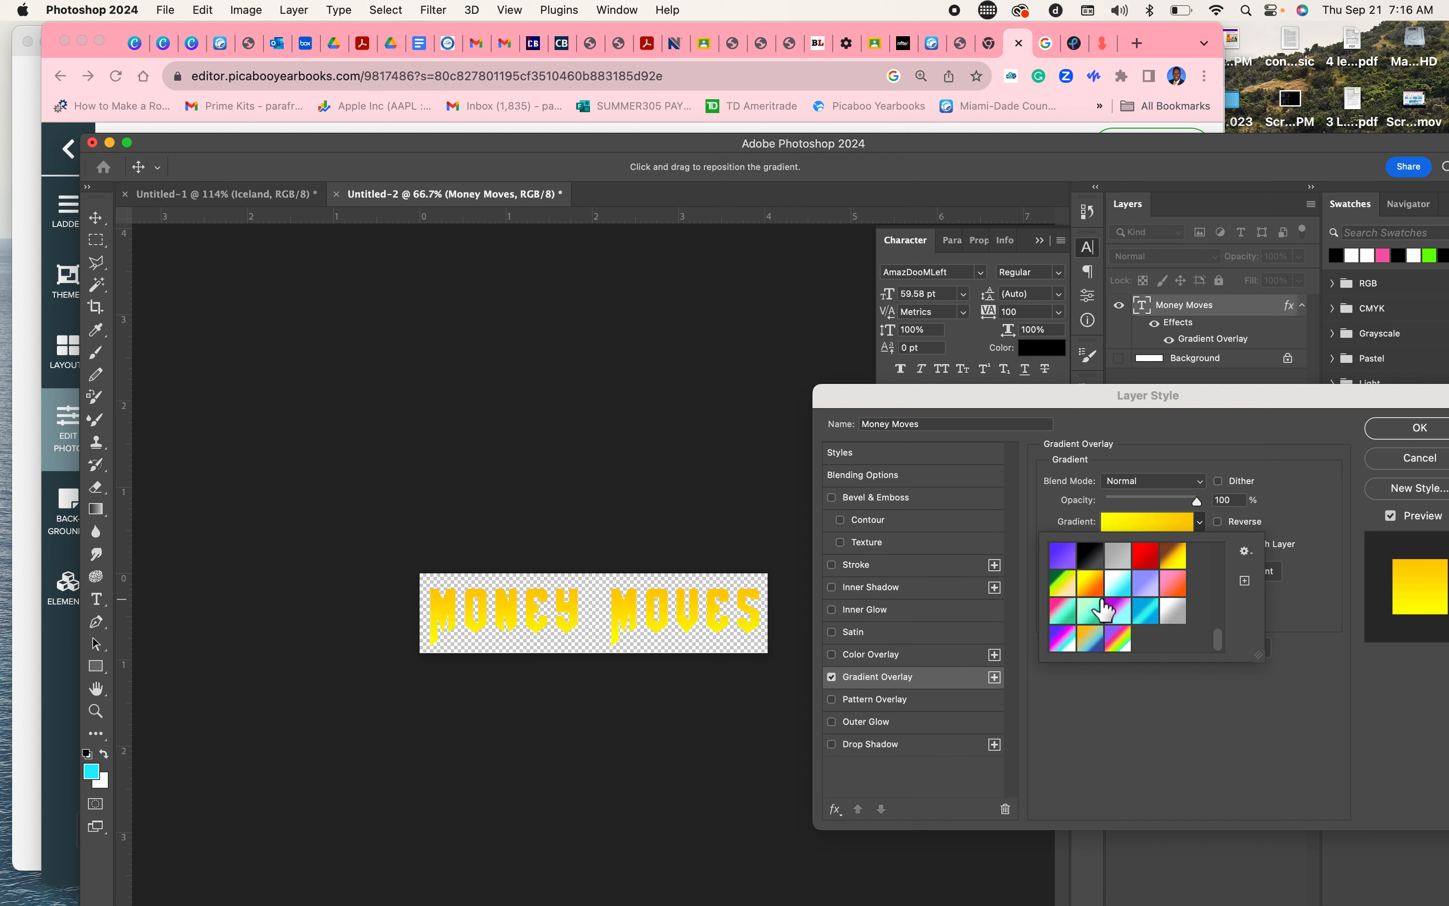
click(1072, 593)
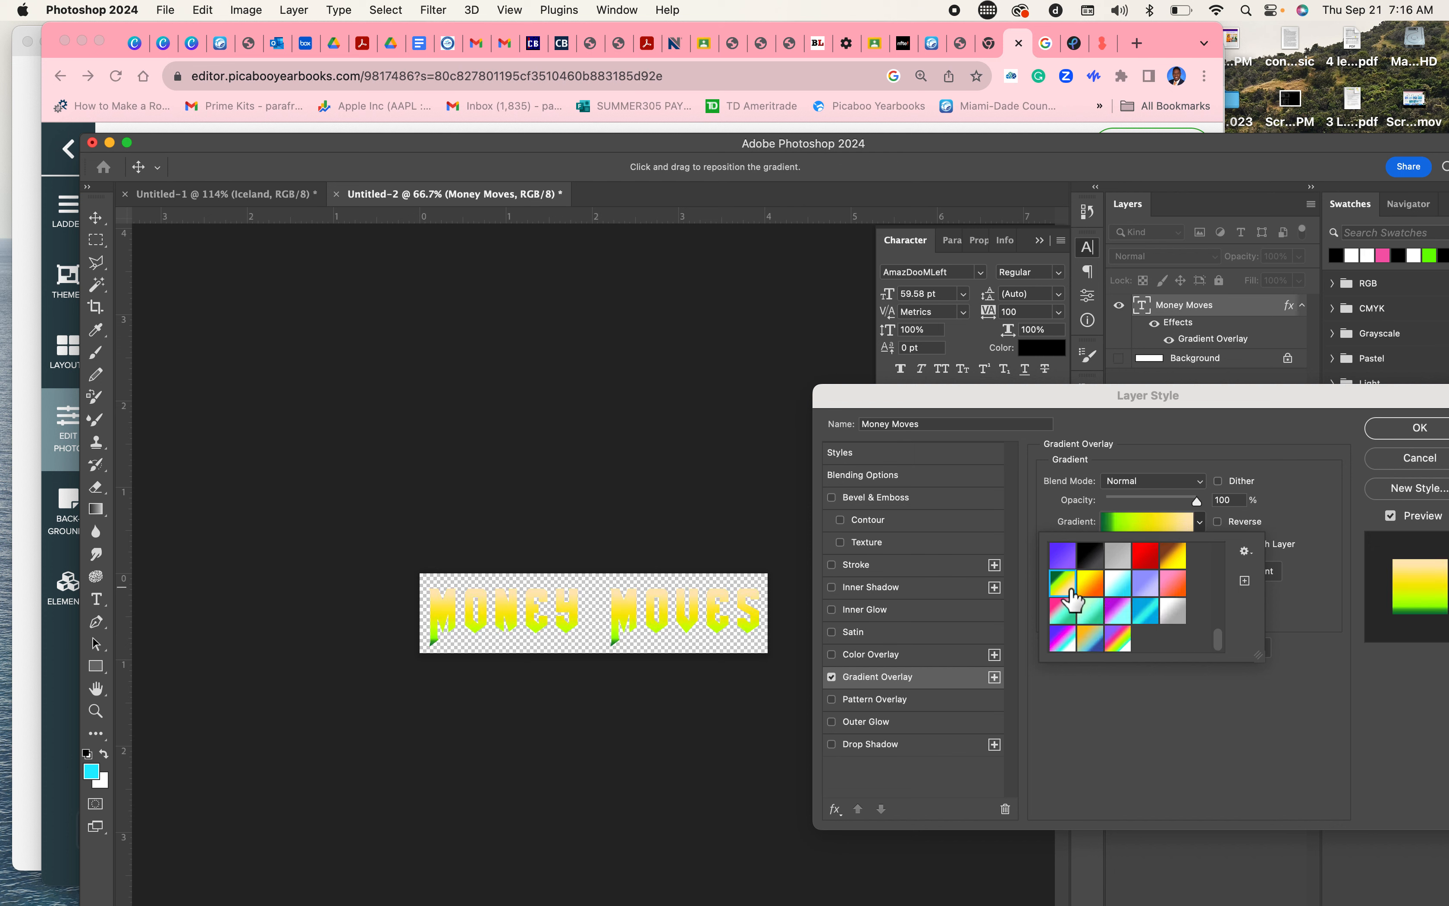
Step: Edit the overlay gradient by removing the yellow stop, shifting the lime stop towards the peach end, and placing the peach stop at 96%
click(1173, 528)
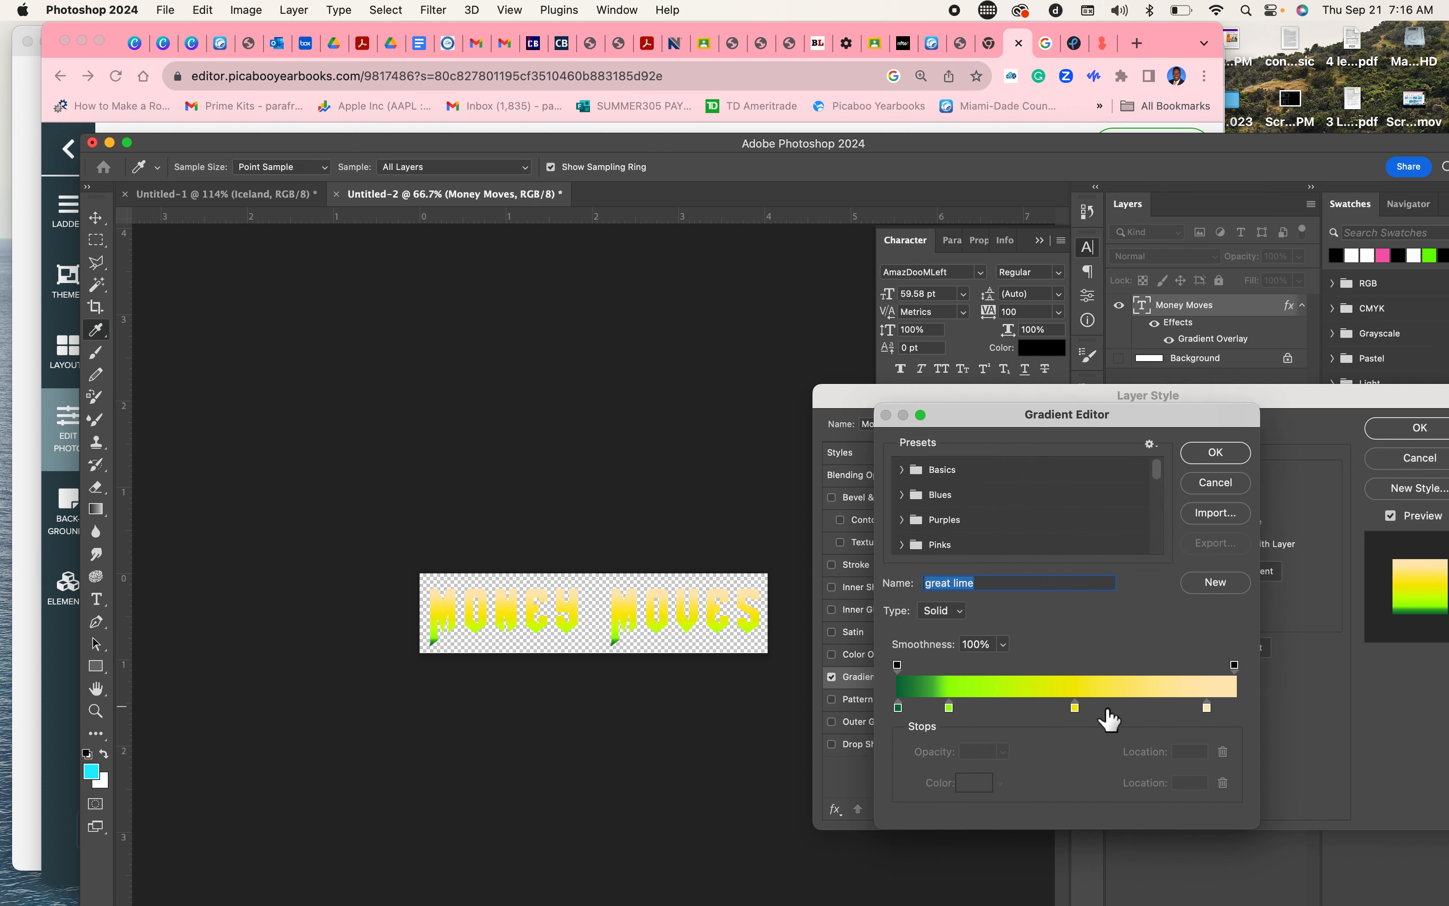
drag(1075, 709, 1086, 819)
drag(952, 716, 1146, 716)
click(1208, 709)
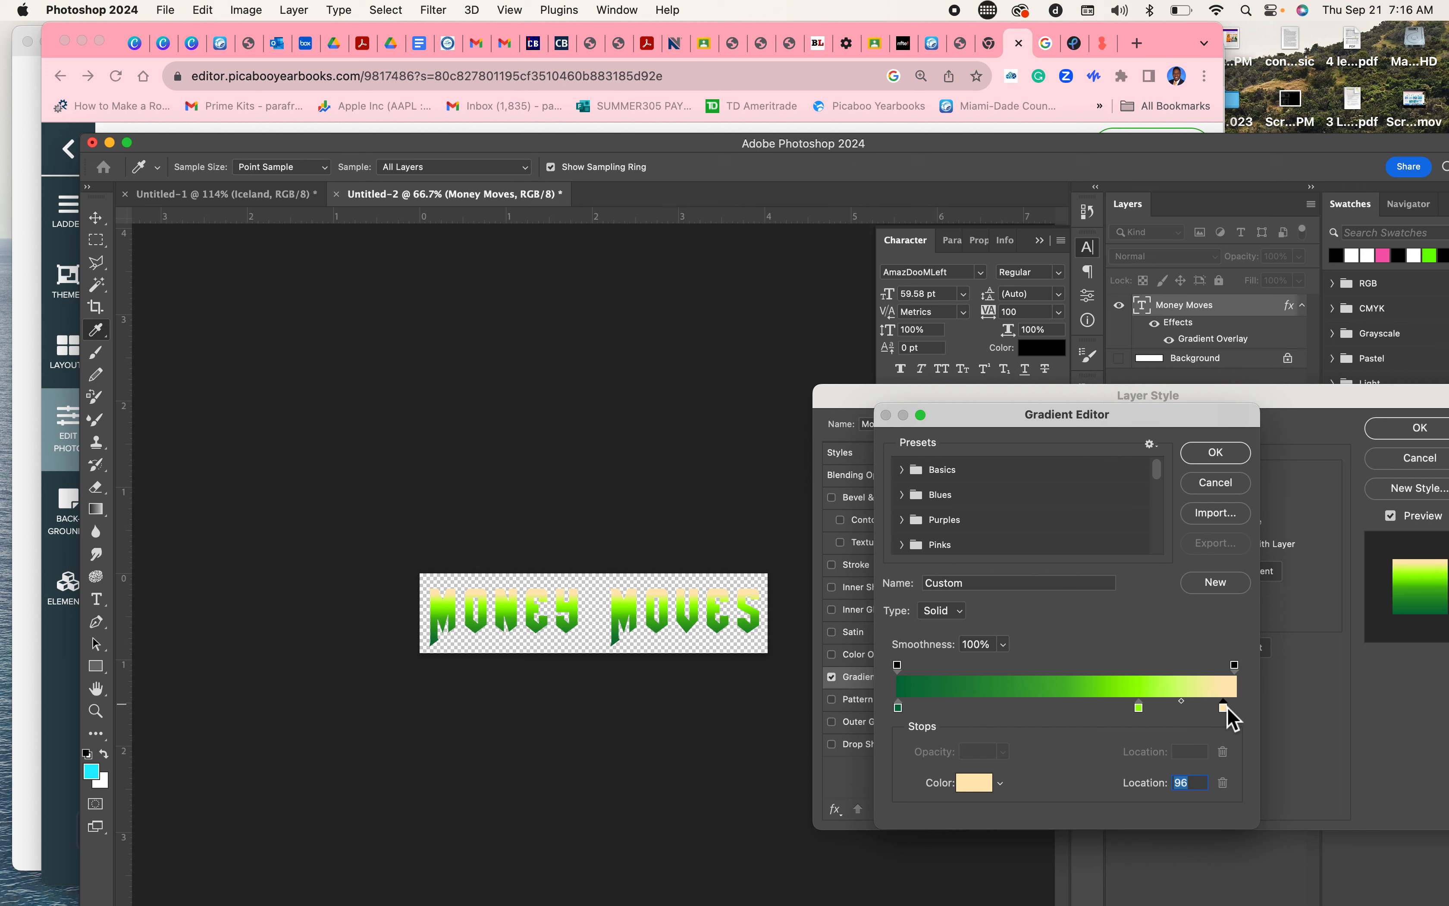
click(1217, 454)
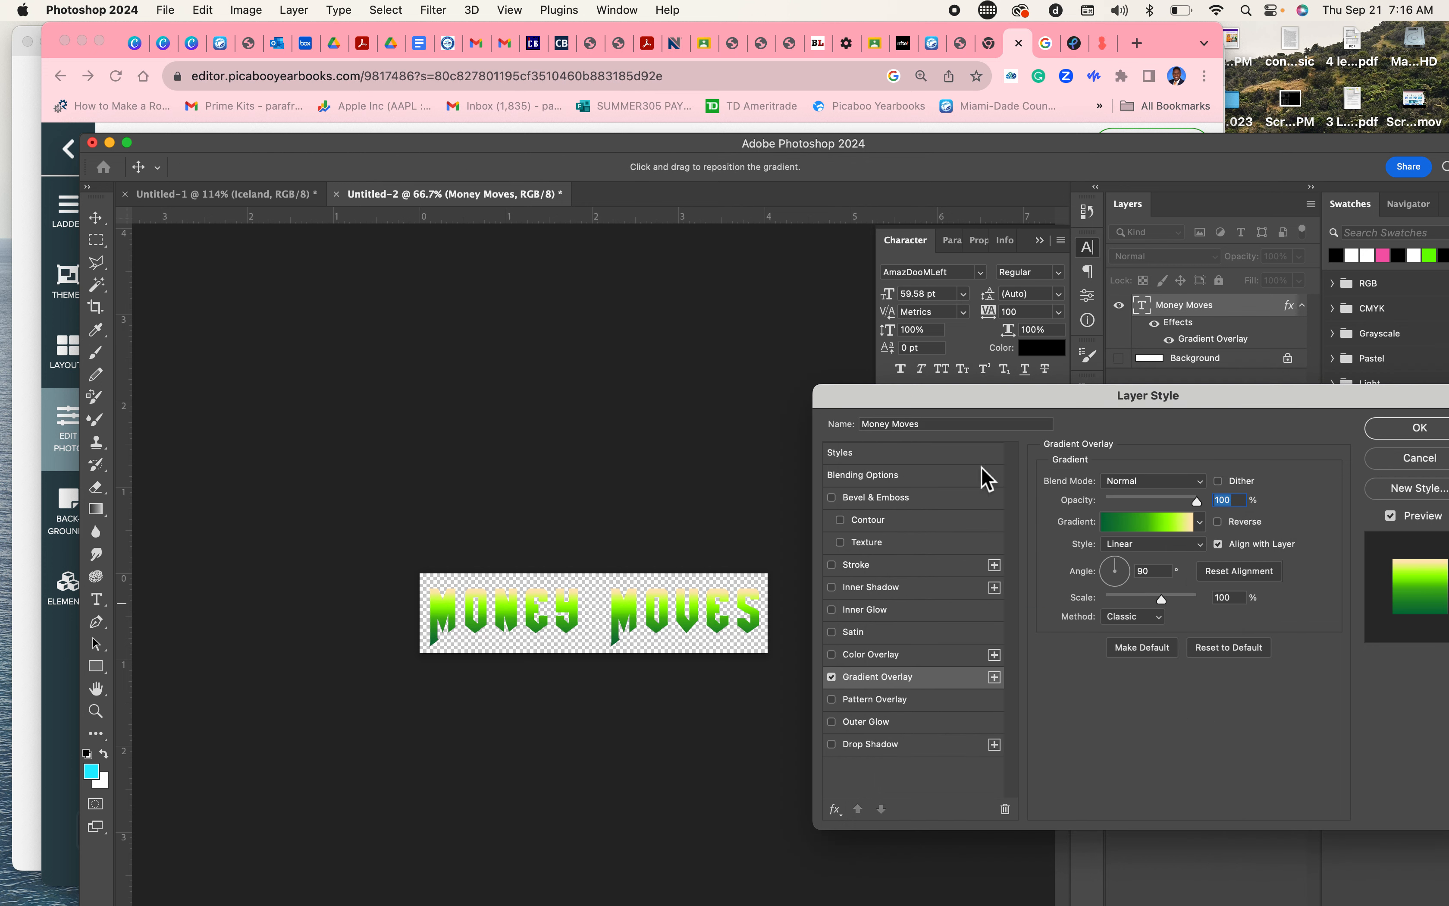
Step: Add an outside yellow-orange stroke to the "Money Moves" text and reduce its size to 7 px
click(832, 565)
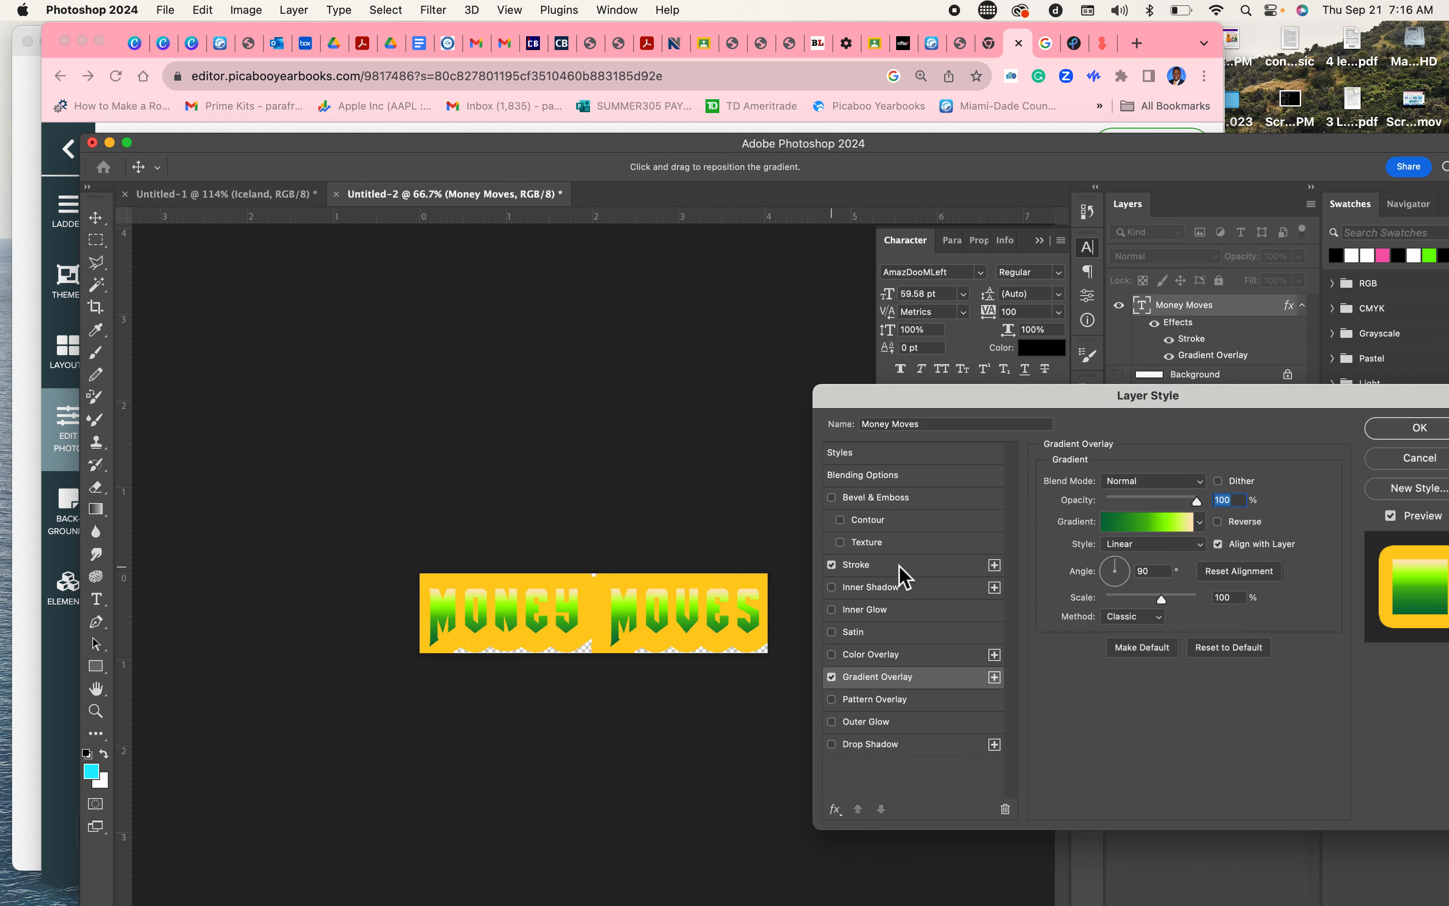
click(932, 566)
drag(1133, 487, 1112, 488)
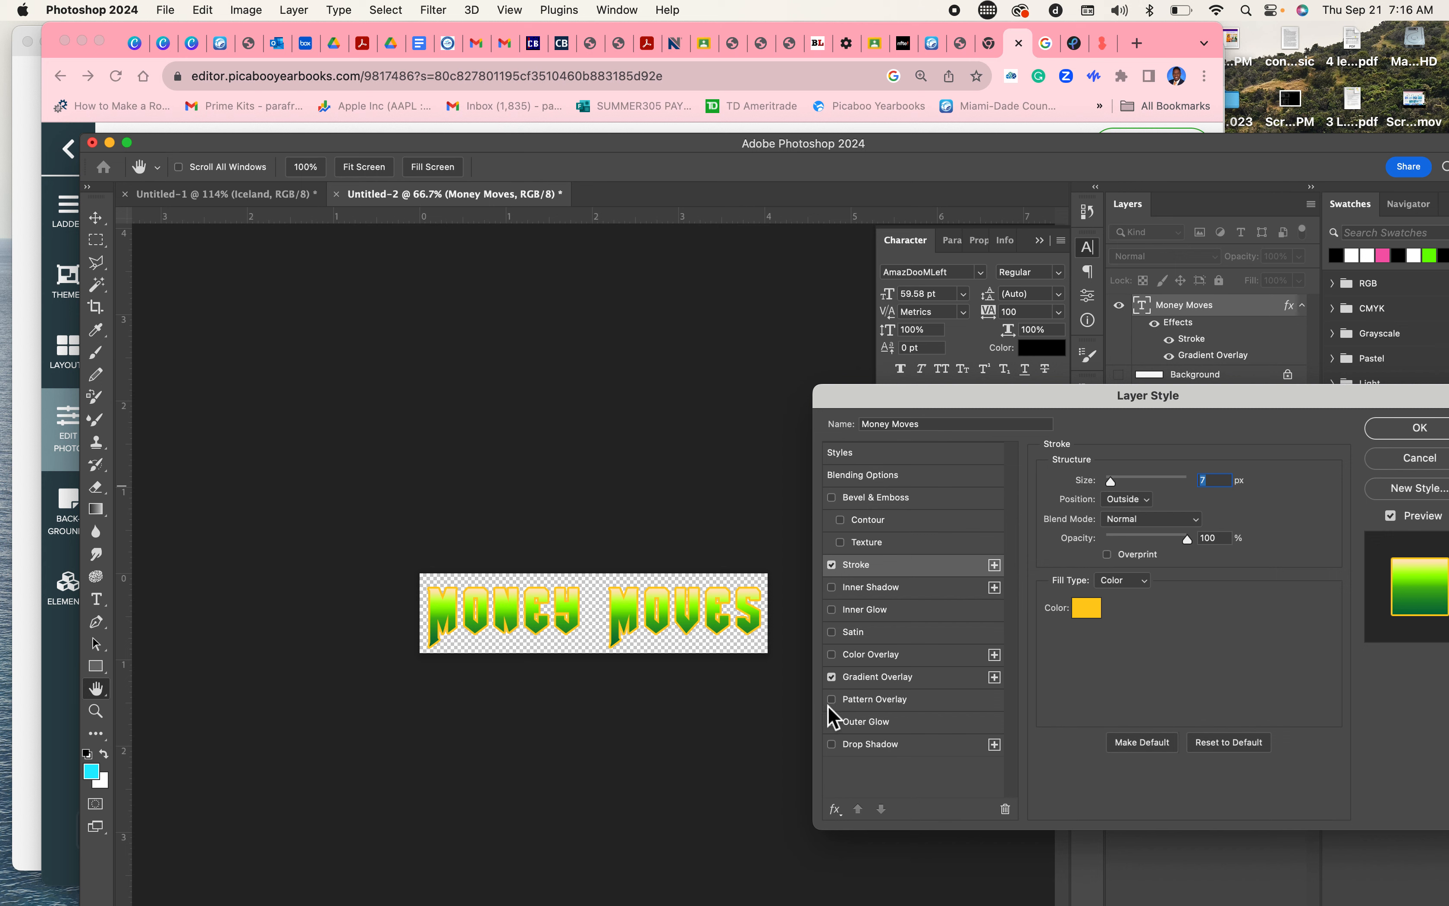
Step: Add a drop shadow with its default settings to the "Money Moves" text and apply the layer style
click(832, 744)
click(921, 746)
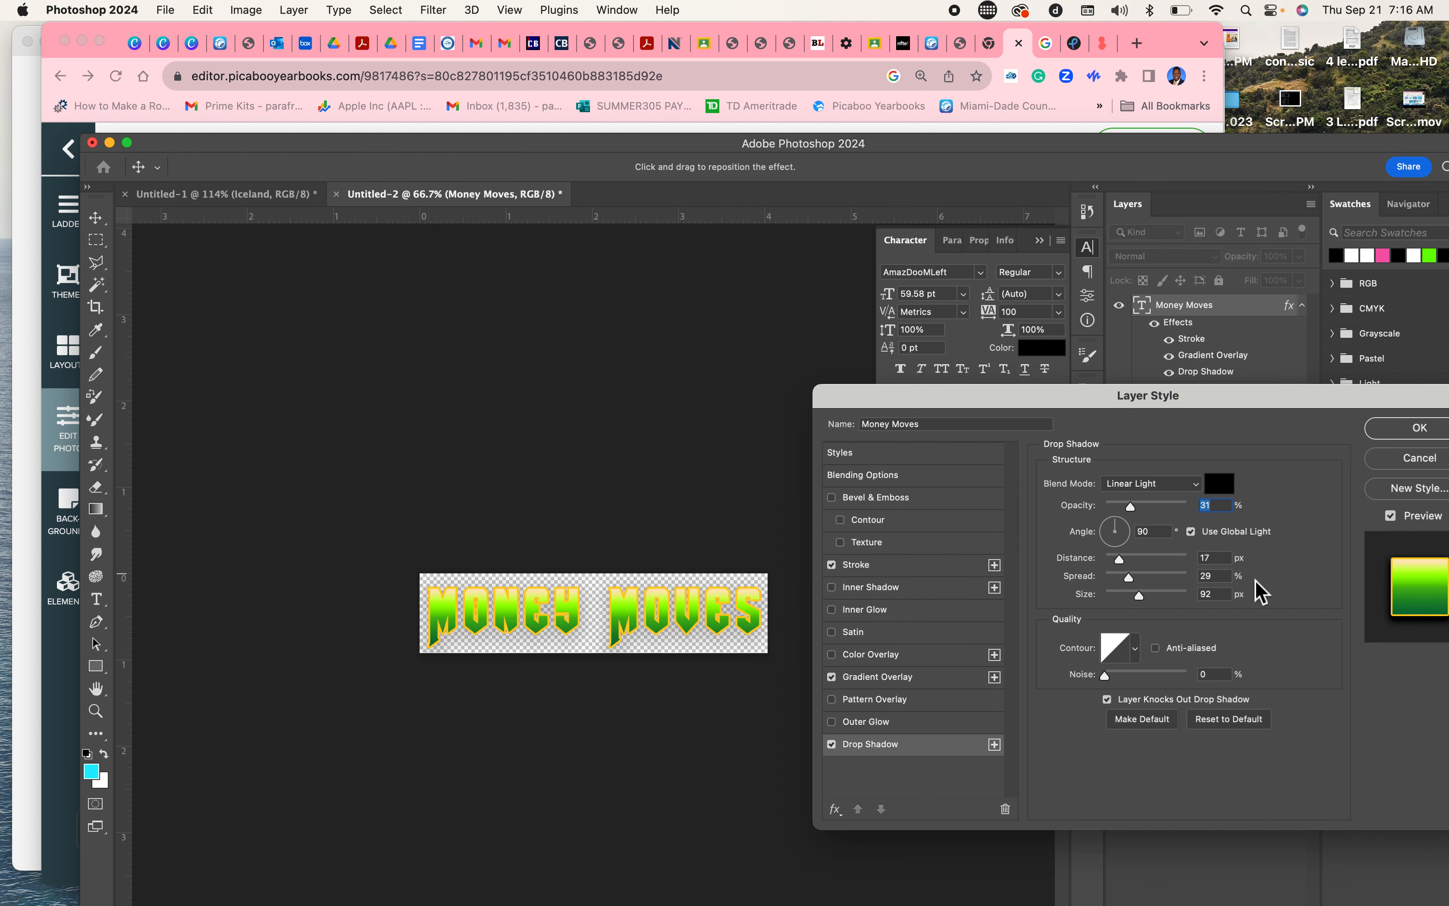
drag(1363, 397, 1319, 386)
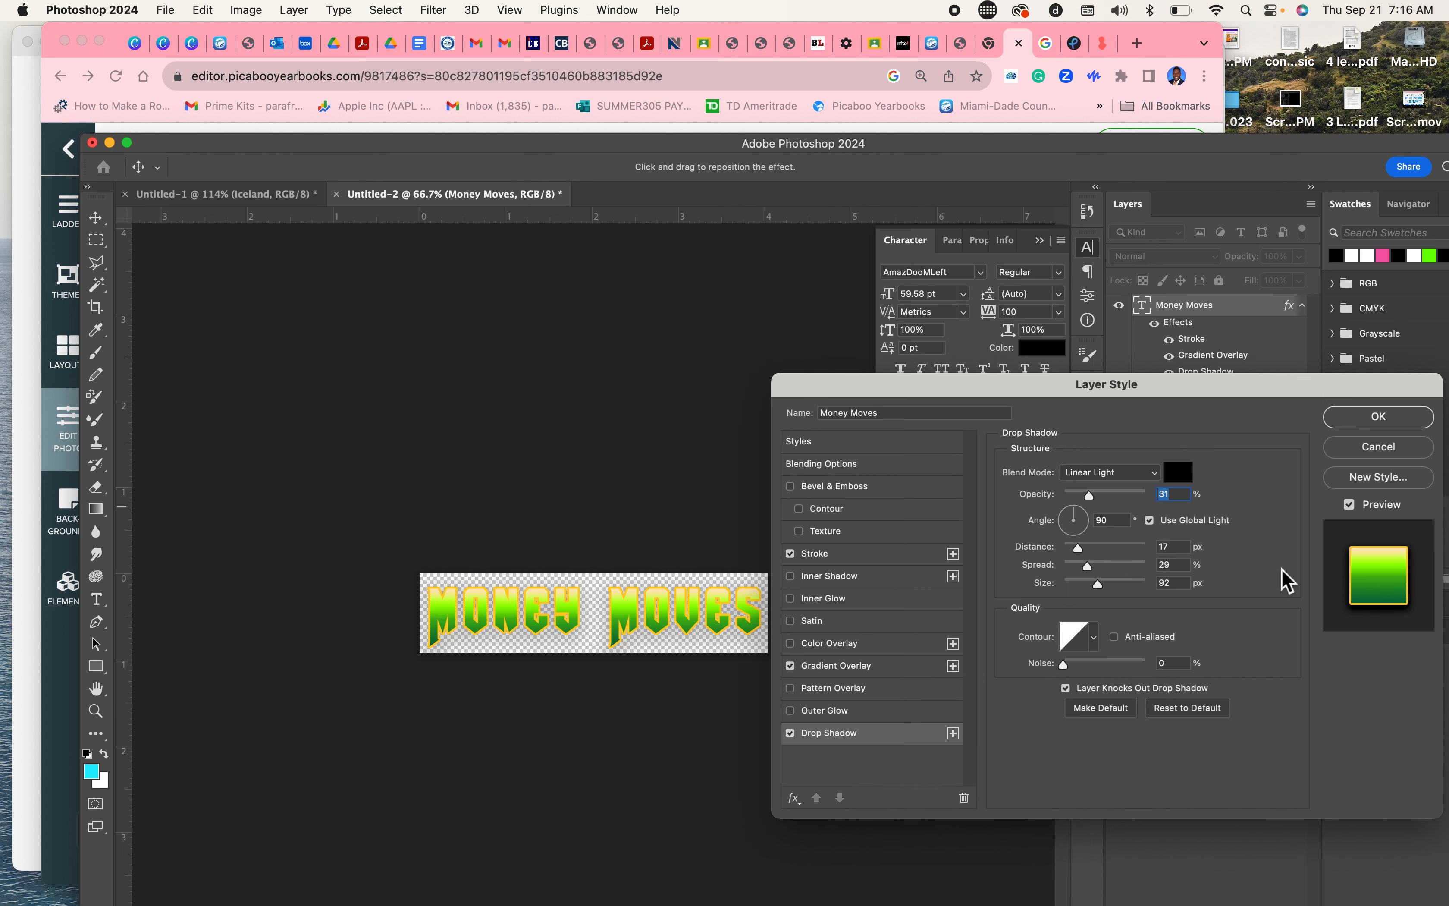
click(1377, 421)
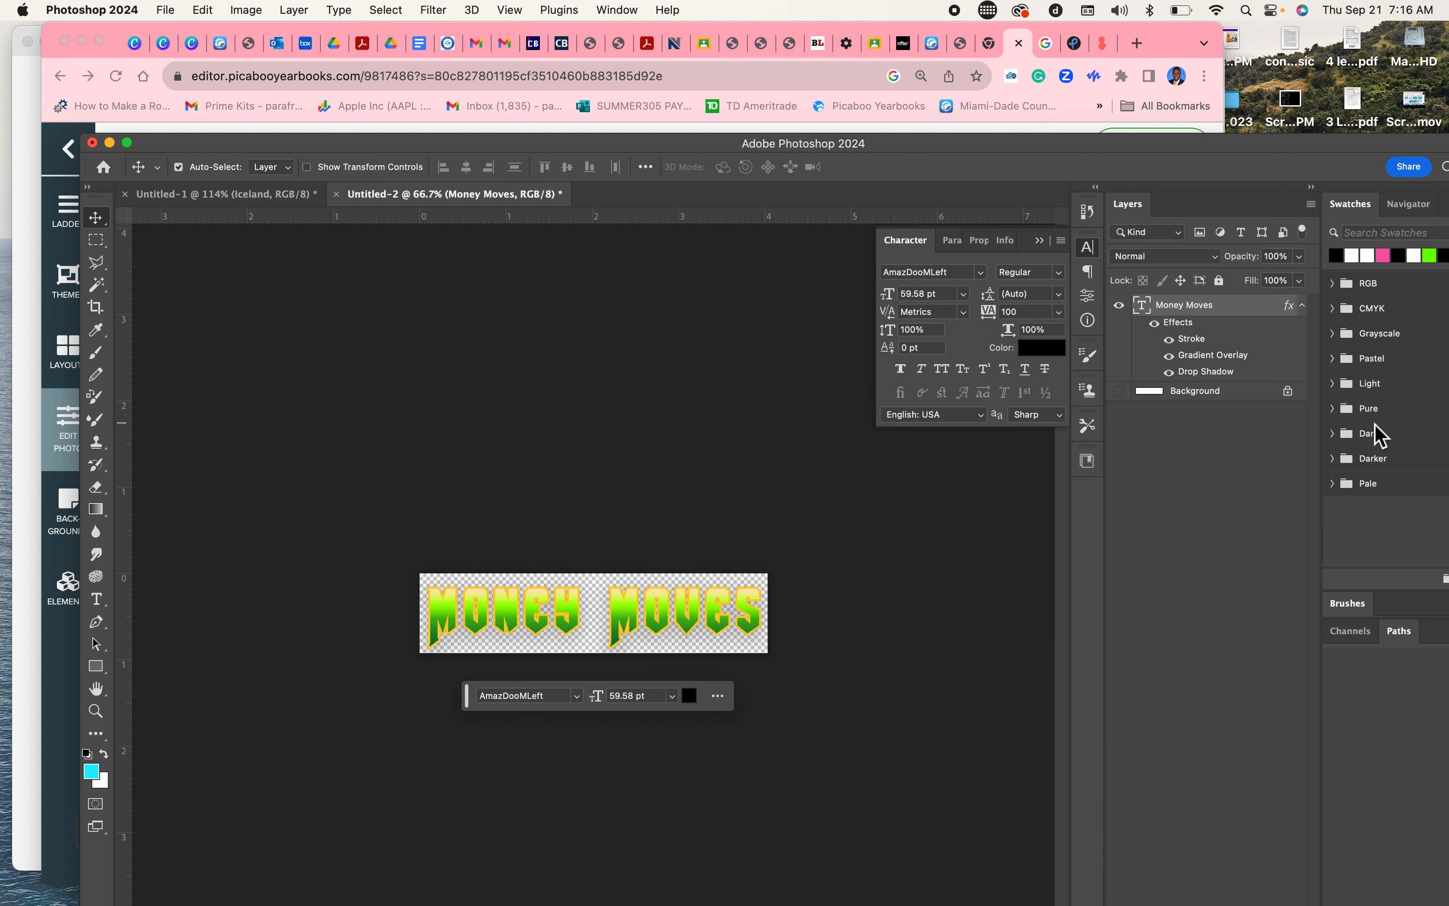
Step: Quick-export the styled headline as a PNG named text.png to the Desktop
click(164, 10)
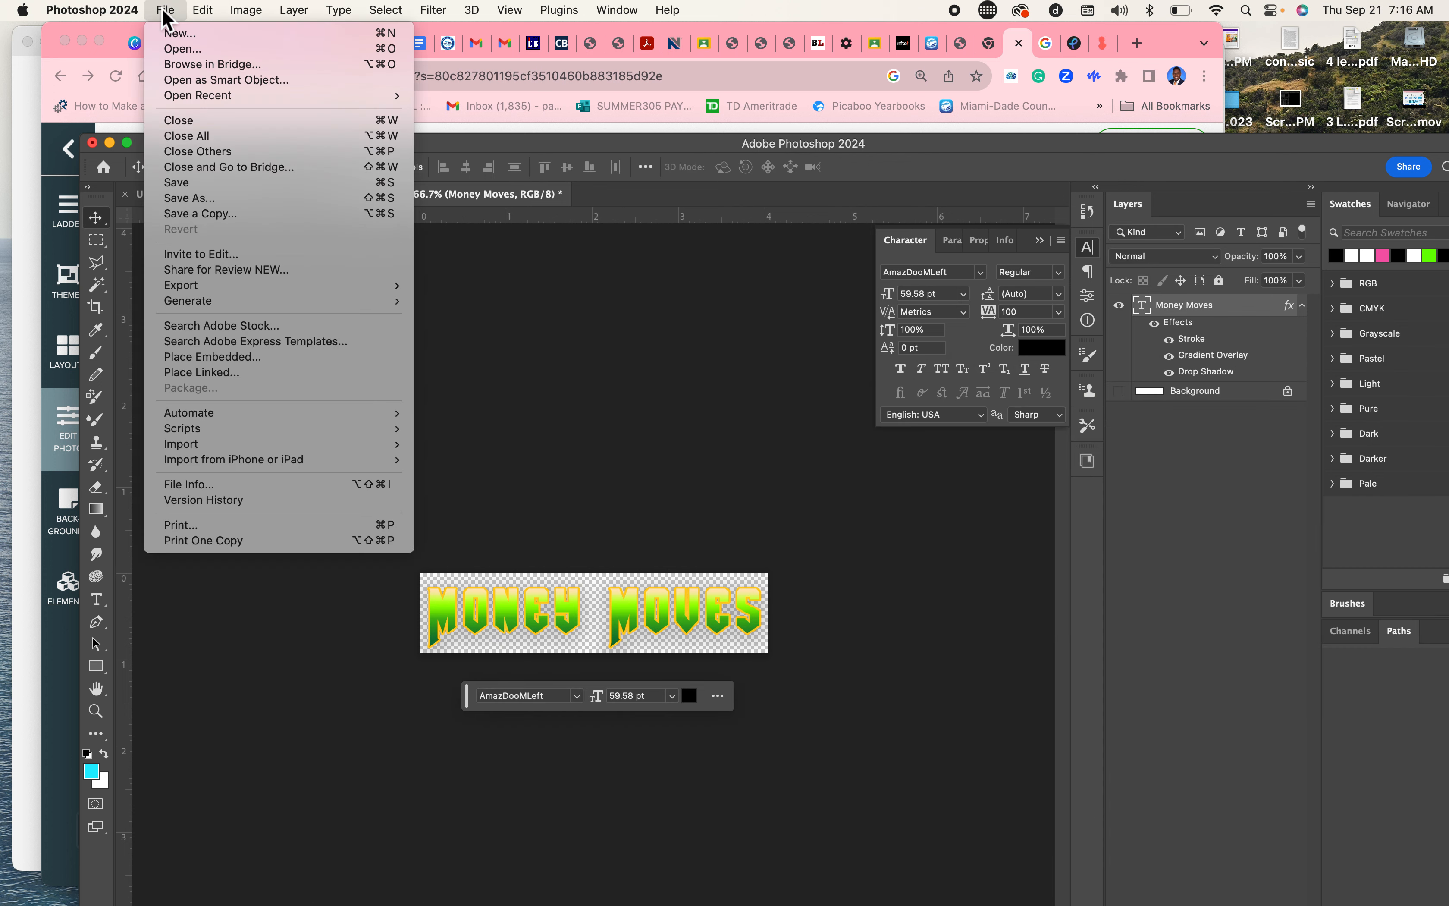
mouse_move(170, 294)
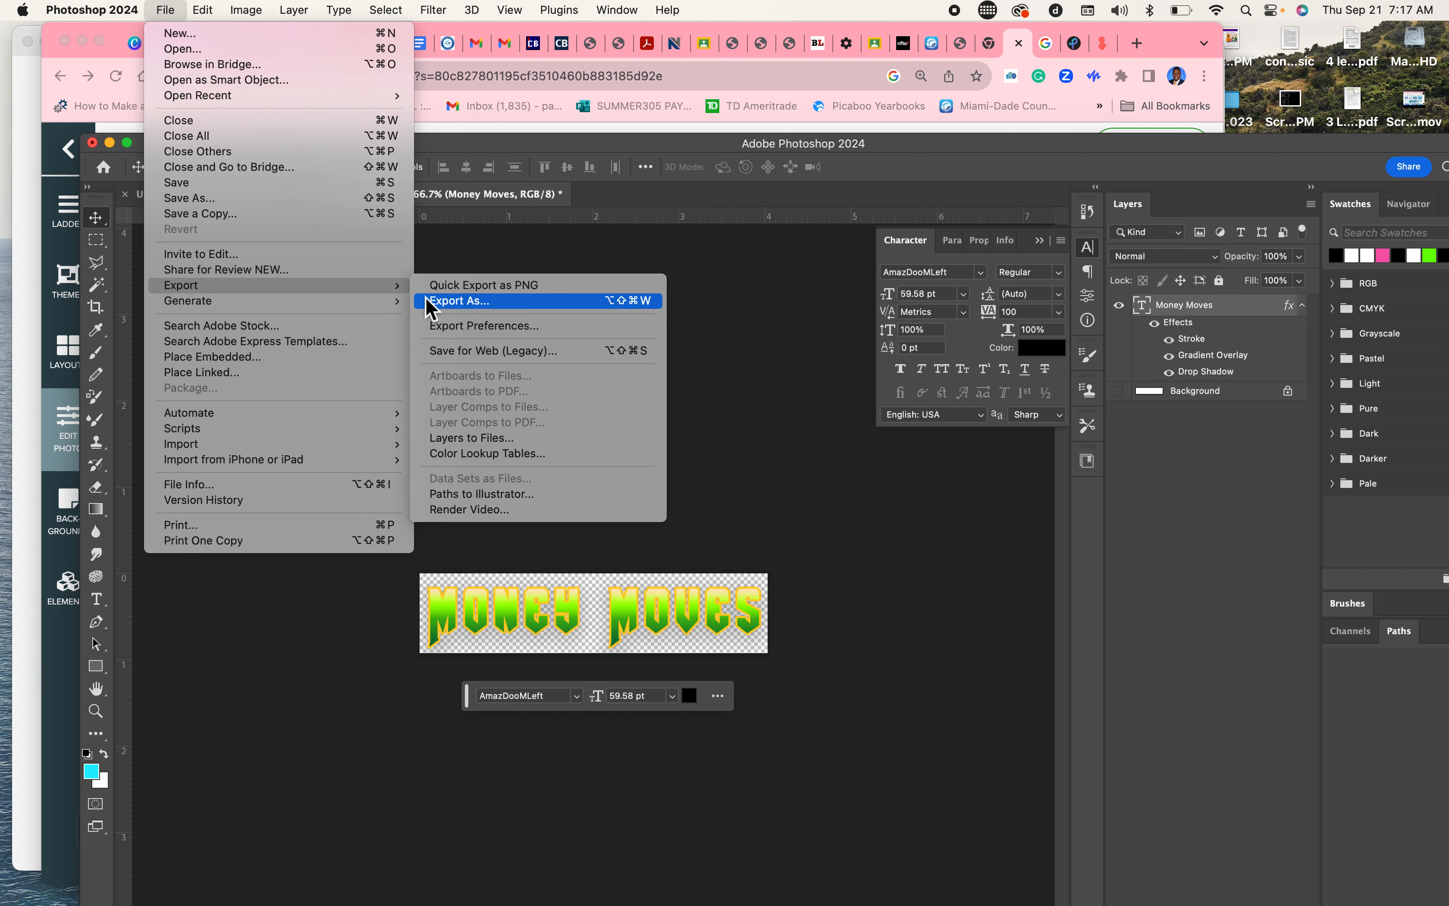
click(464, 288)
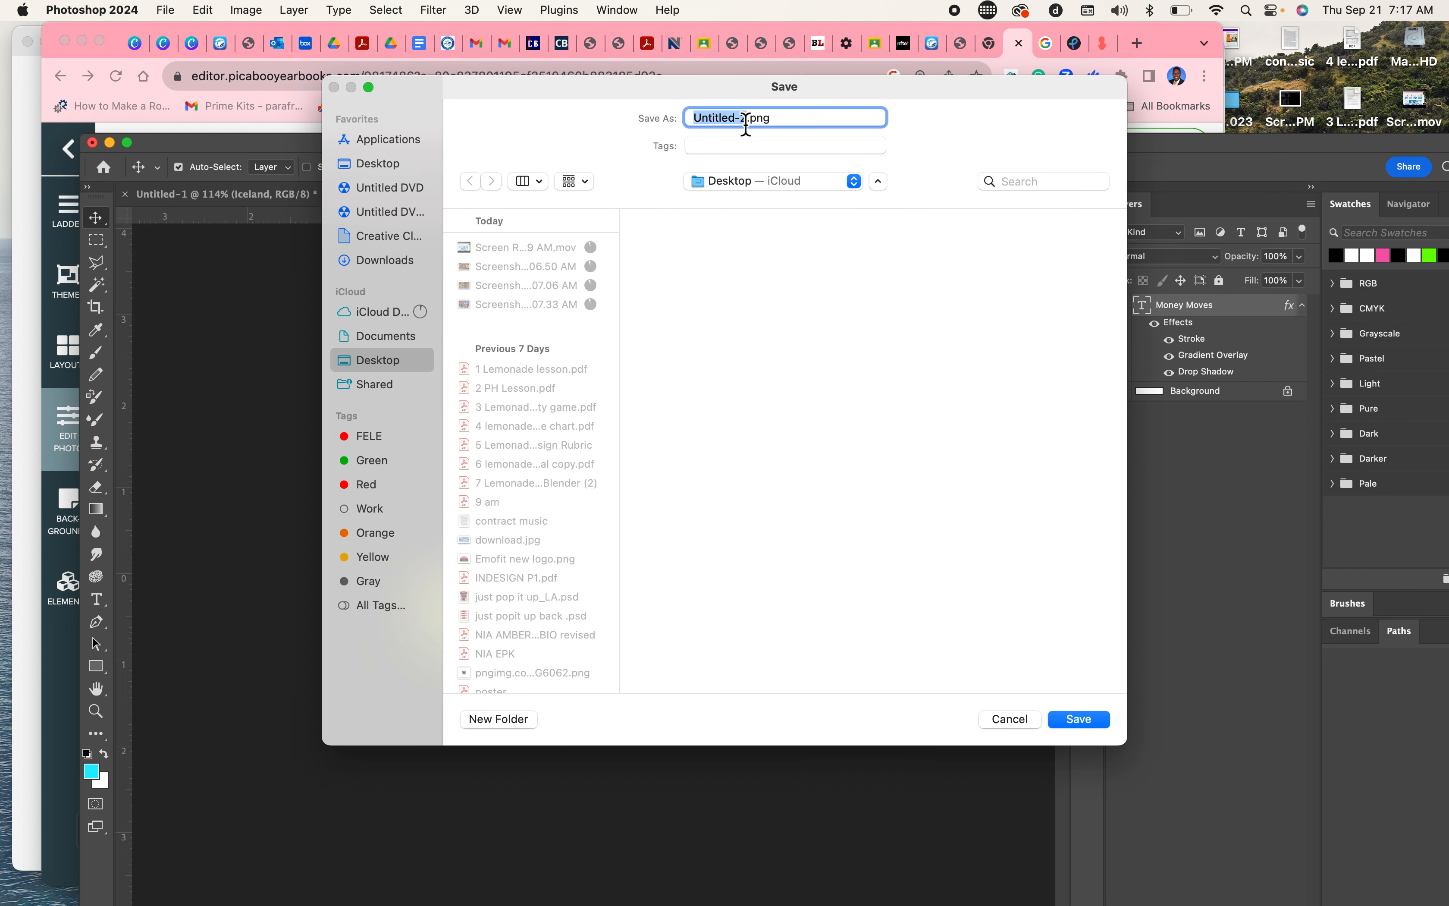
text(text)
click(383, 171)
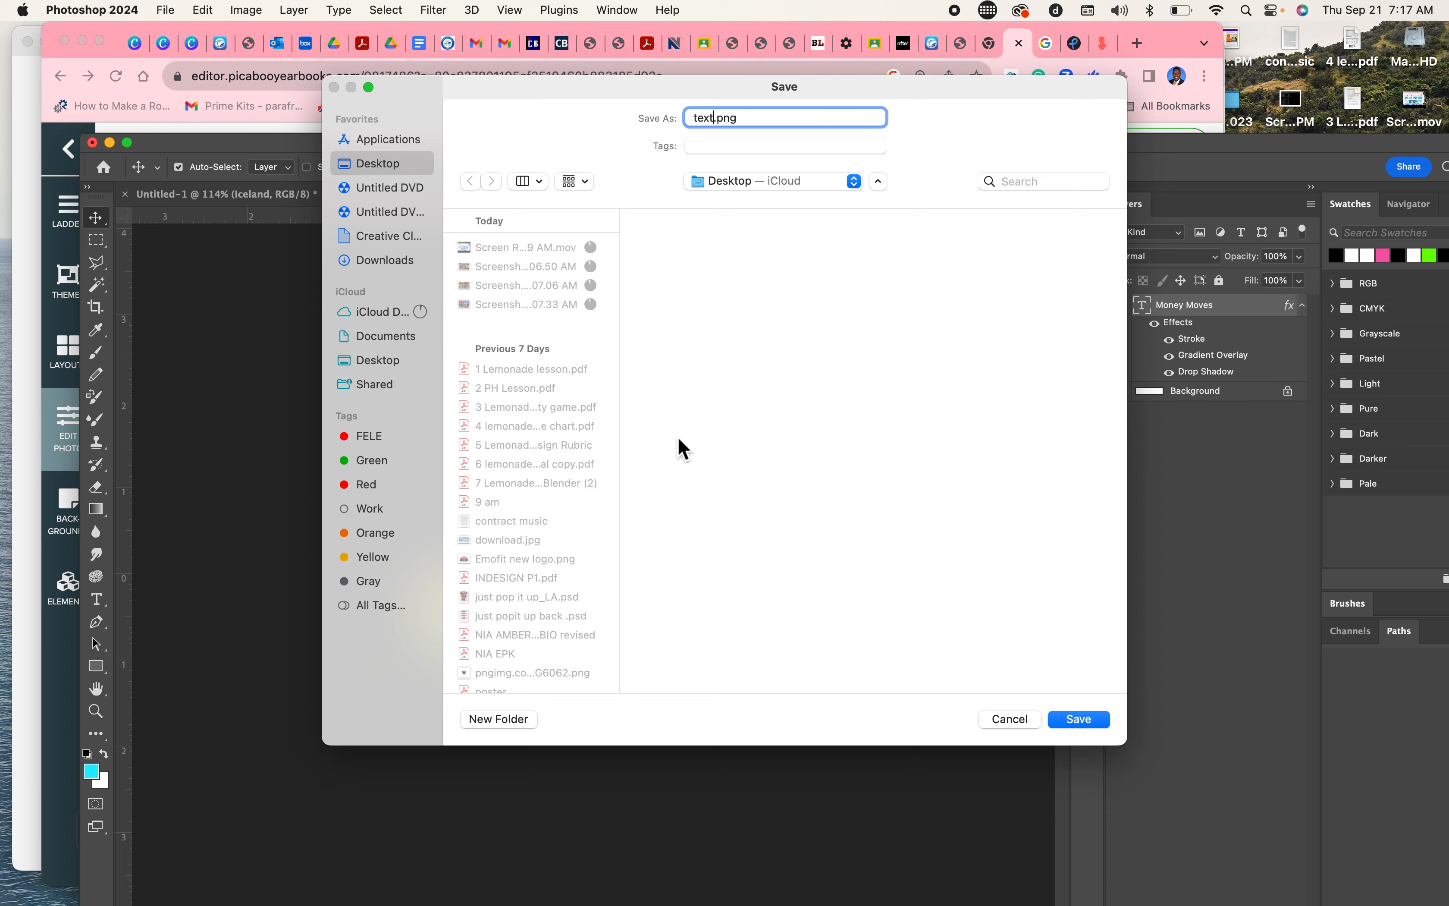
click(1078, 720)
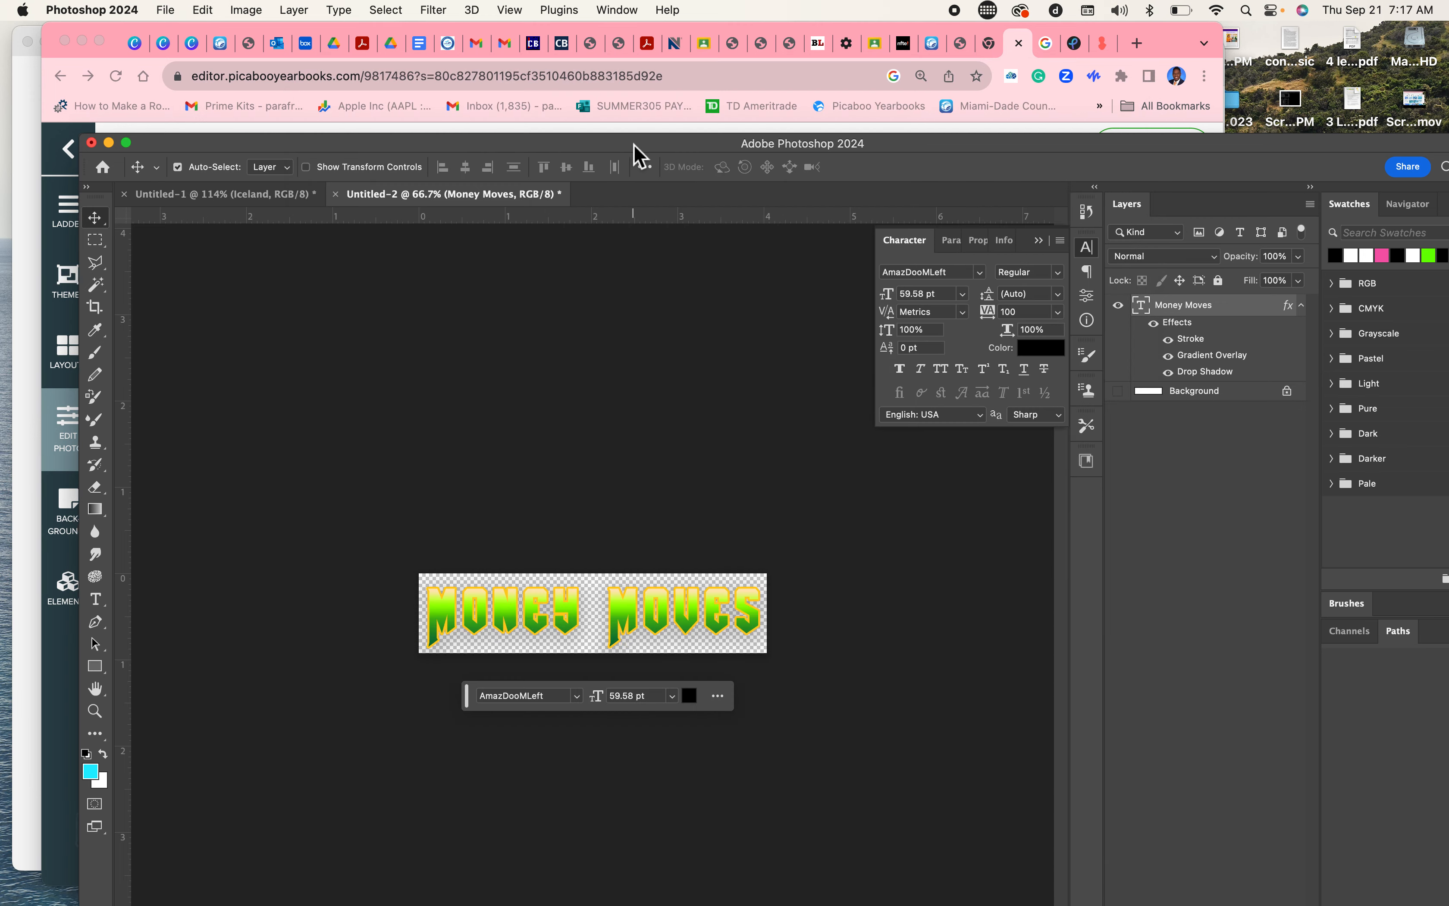
Step: Switch to the yearbook editor in Chrome and leave the spread for the NWSA 2024 project ladder
drag(634, 155, 945, 853)
click(710, 241)
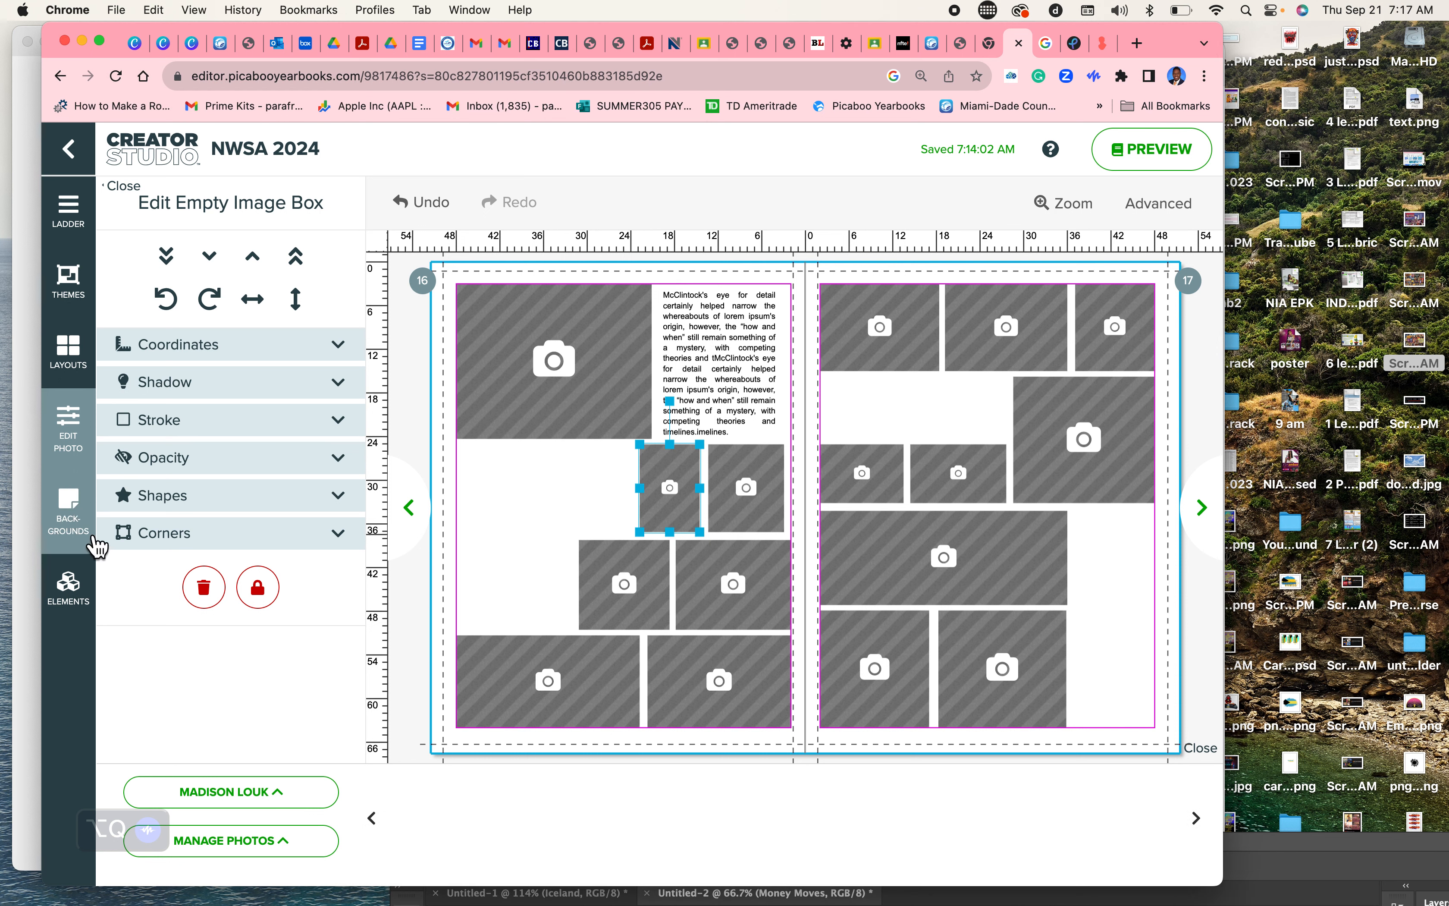
click(251, 856)
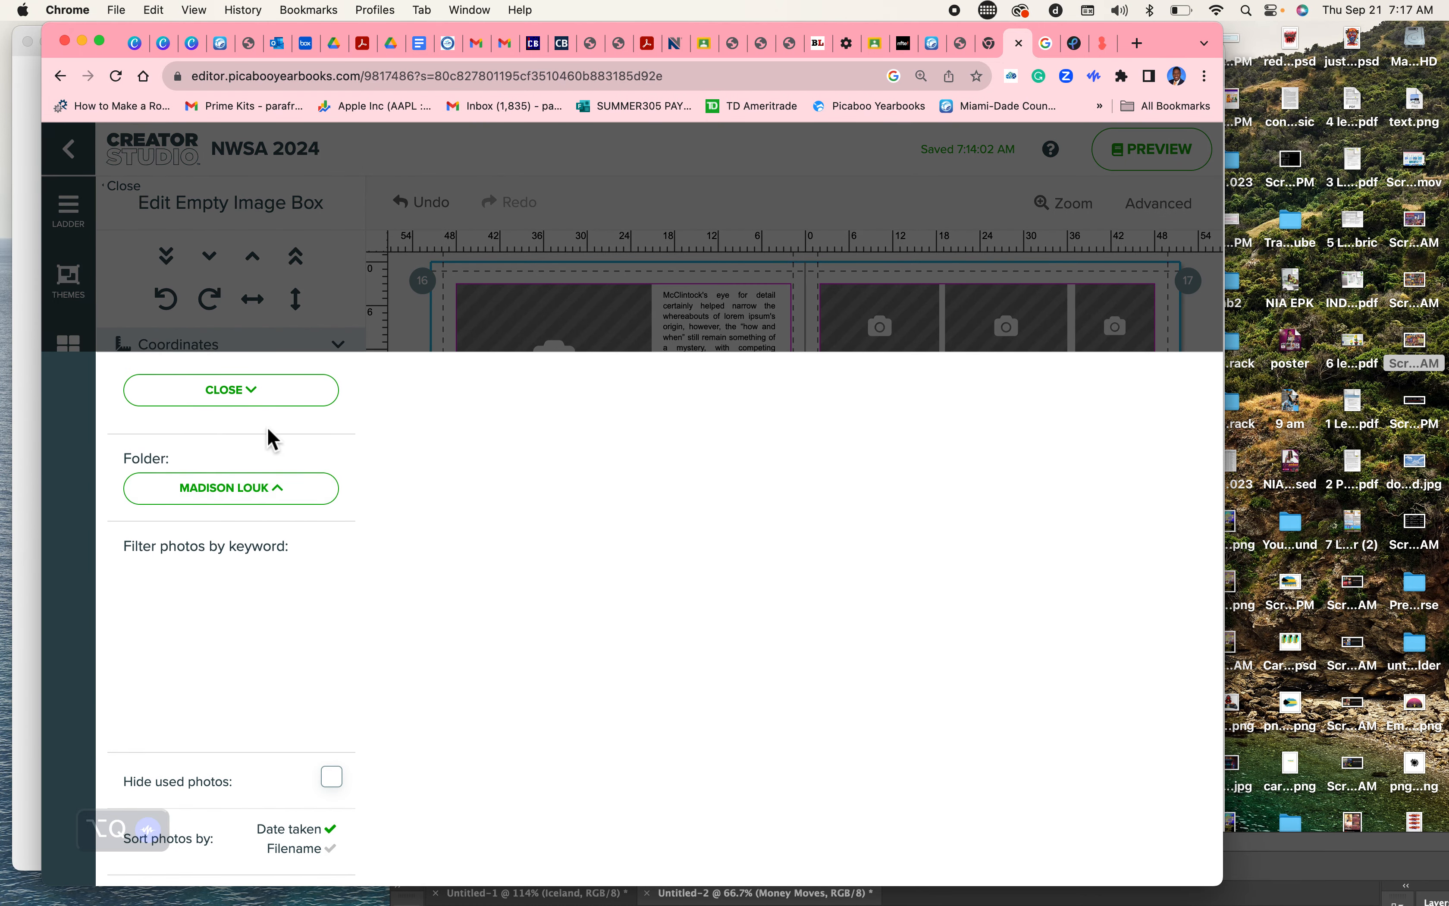
click(239, 393)
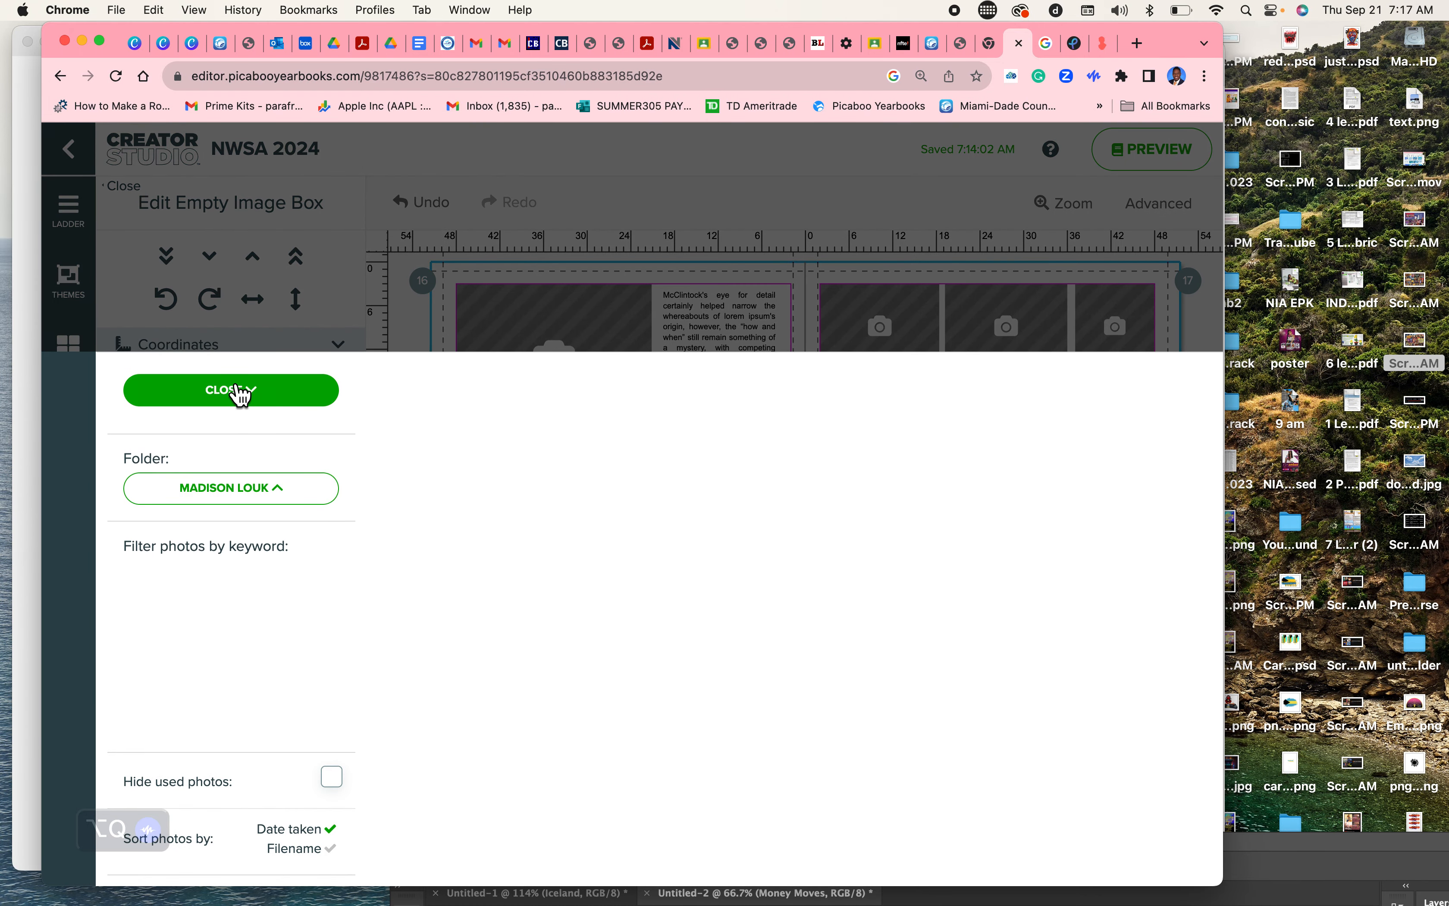
click(86, 163)
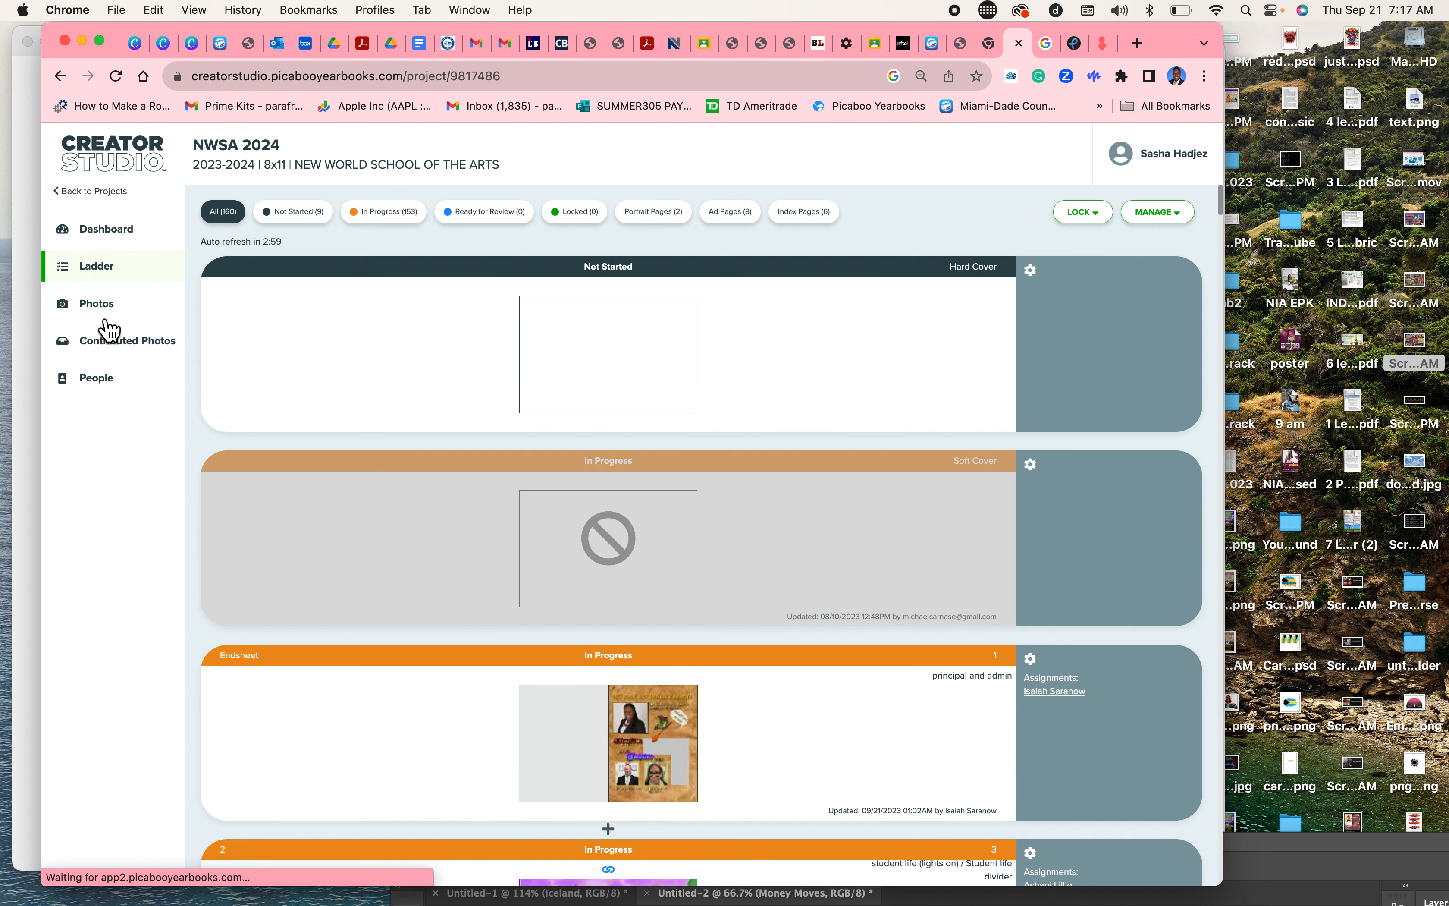
Step: Open the project's photo library and select the Admin folder as the upload destination
click(108, 311)
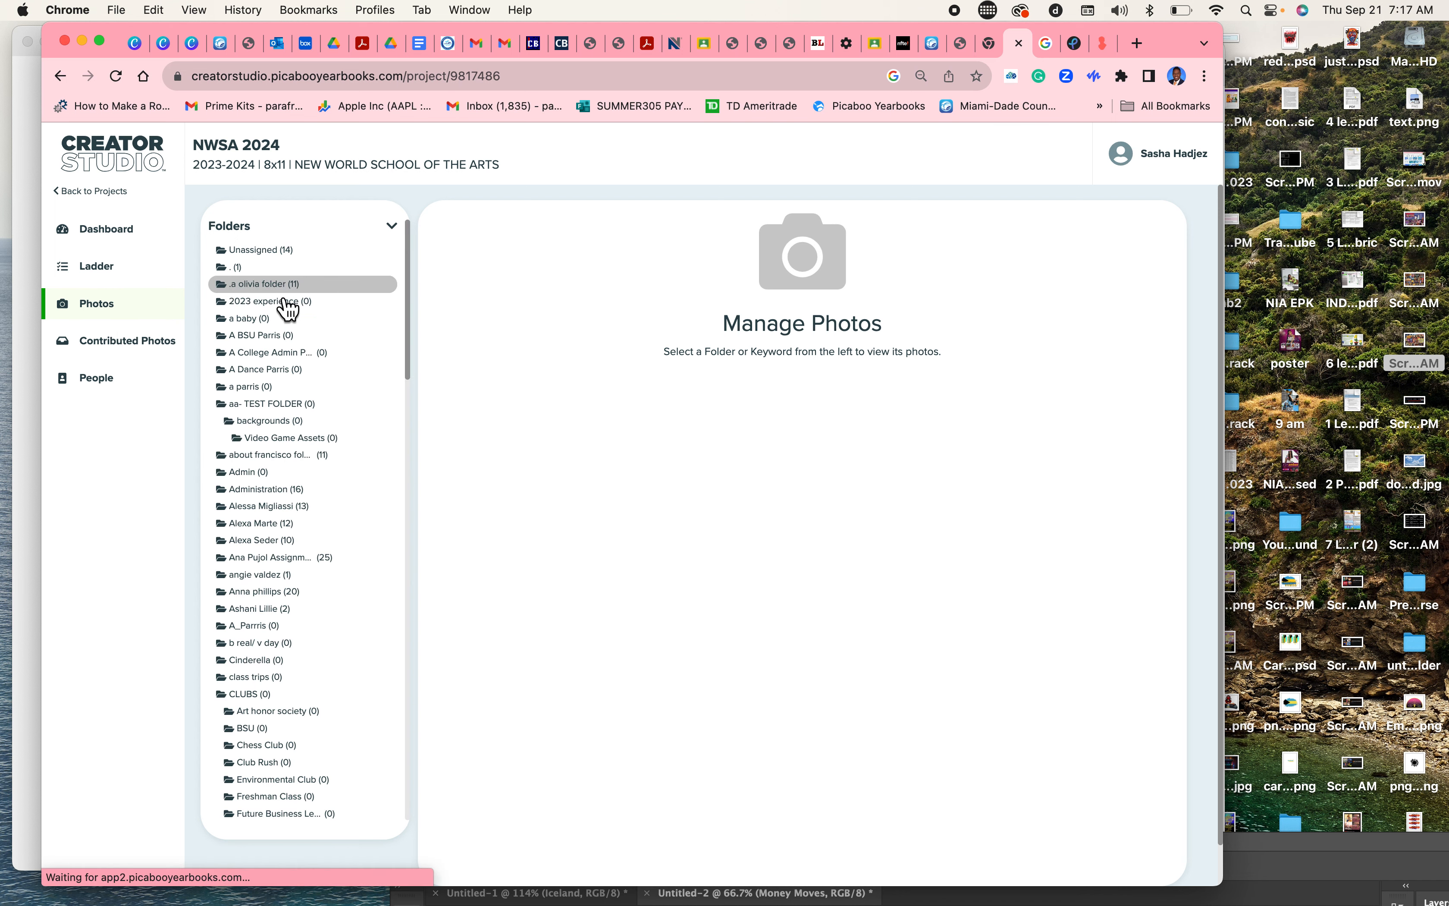
click(235, 250)
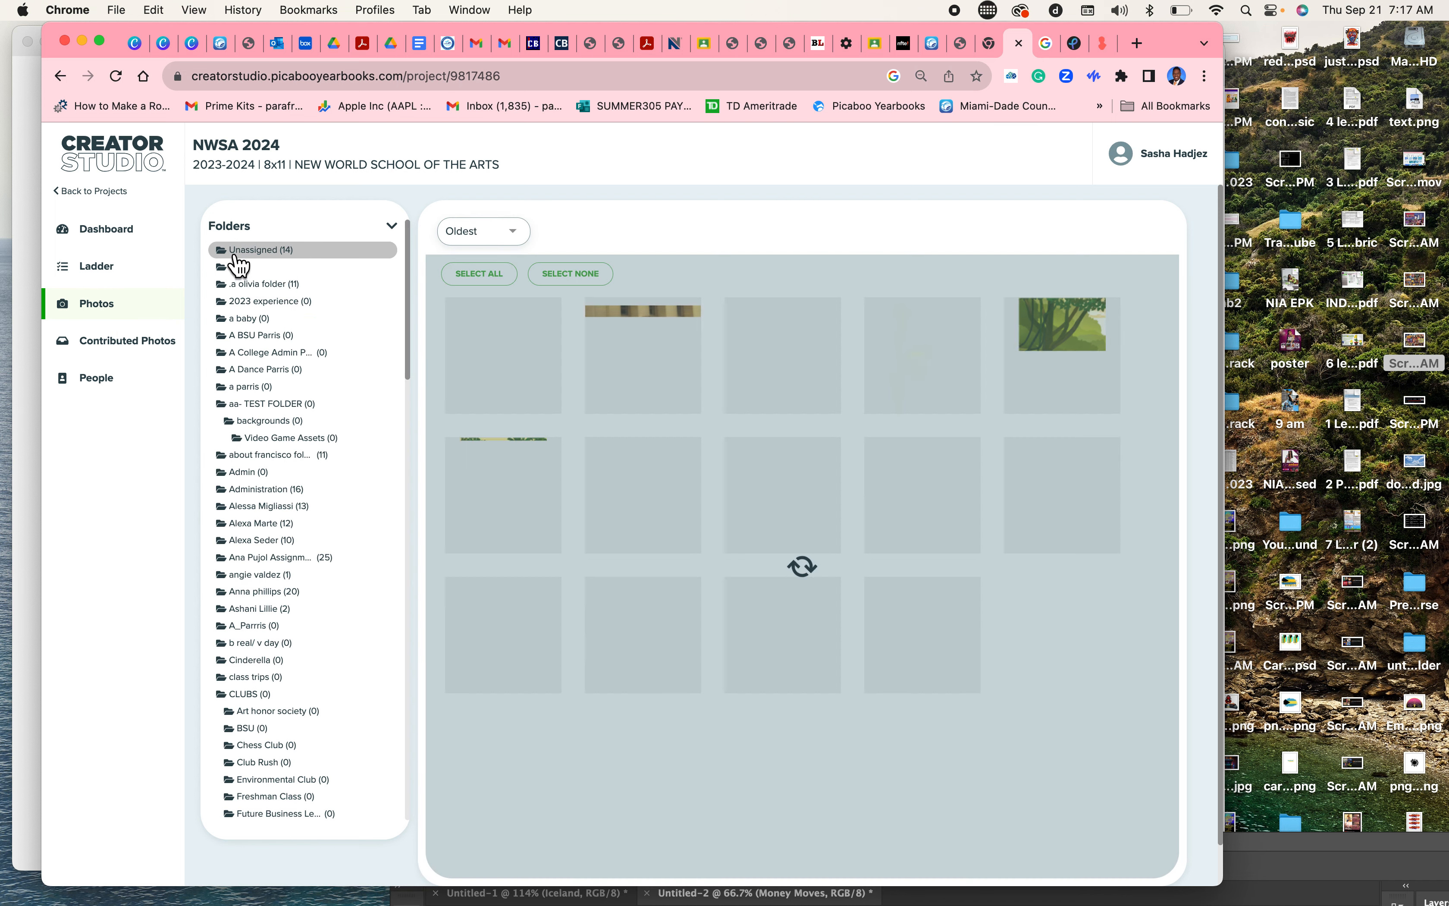
drag(896, 407, 331, 282)
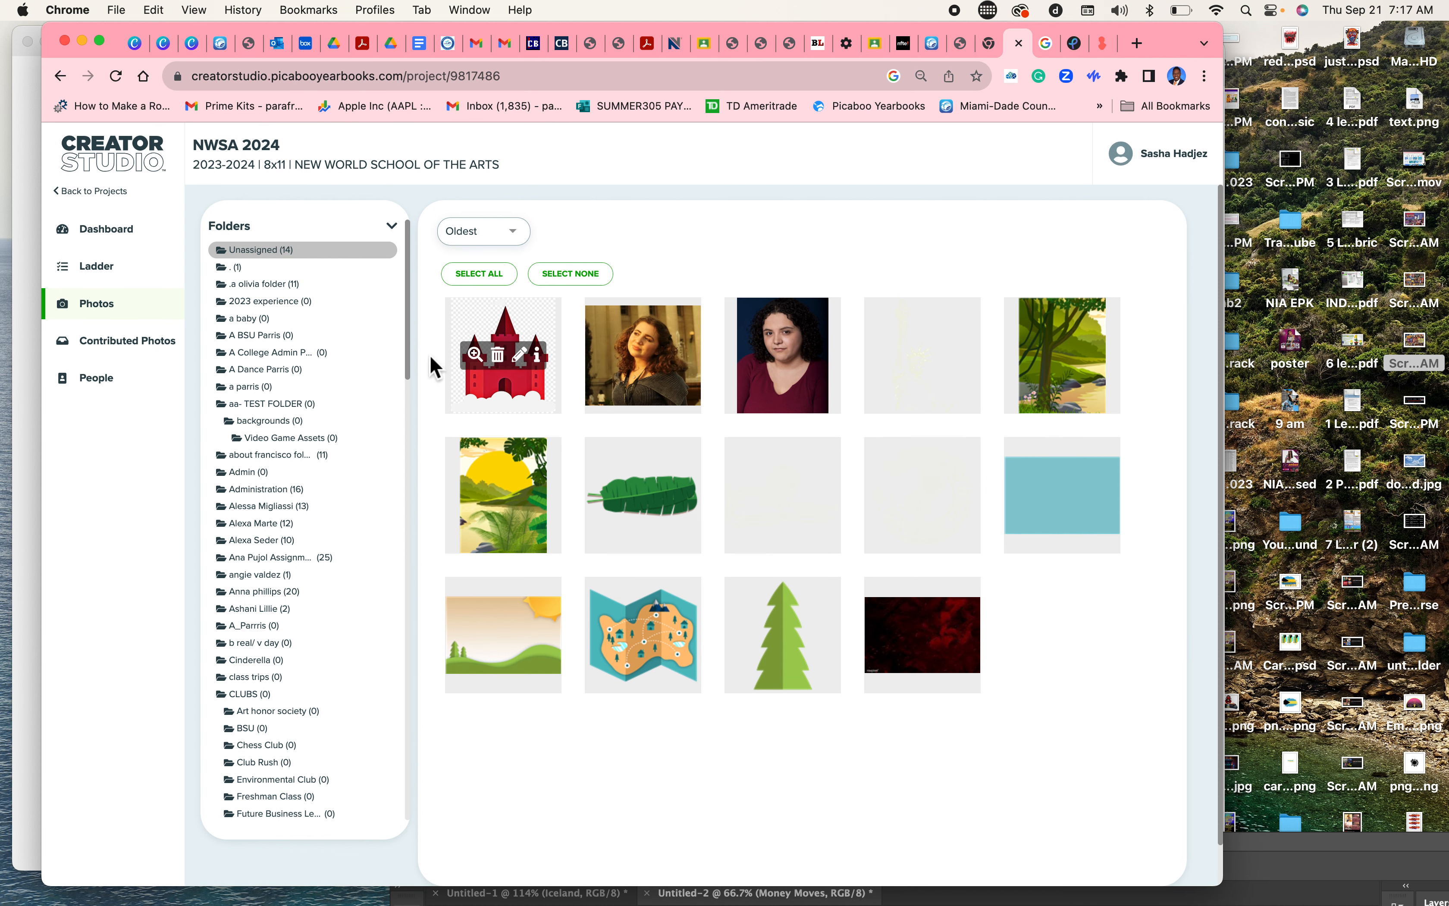
click(277, 473)
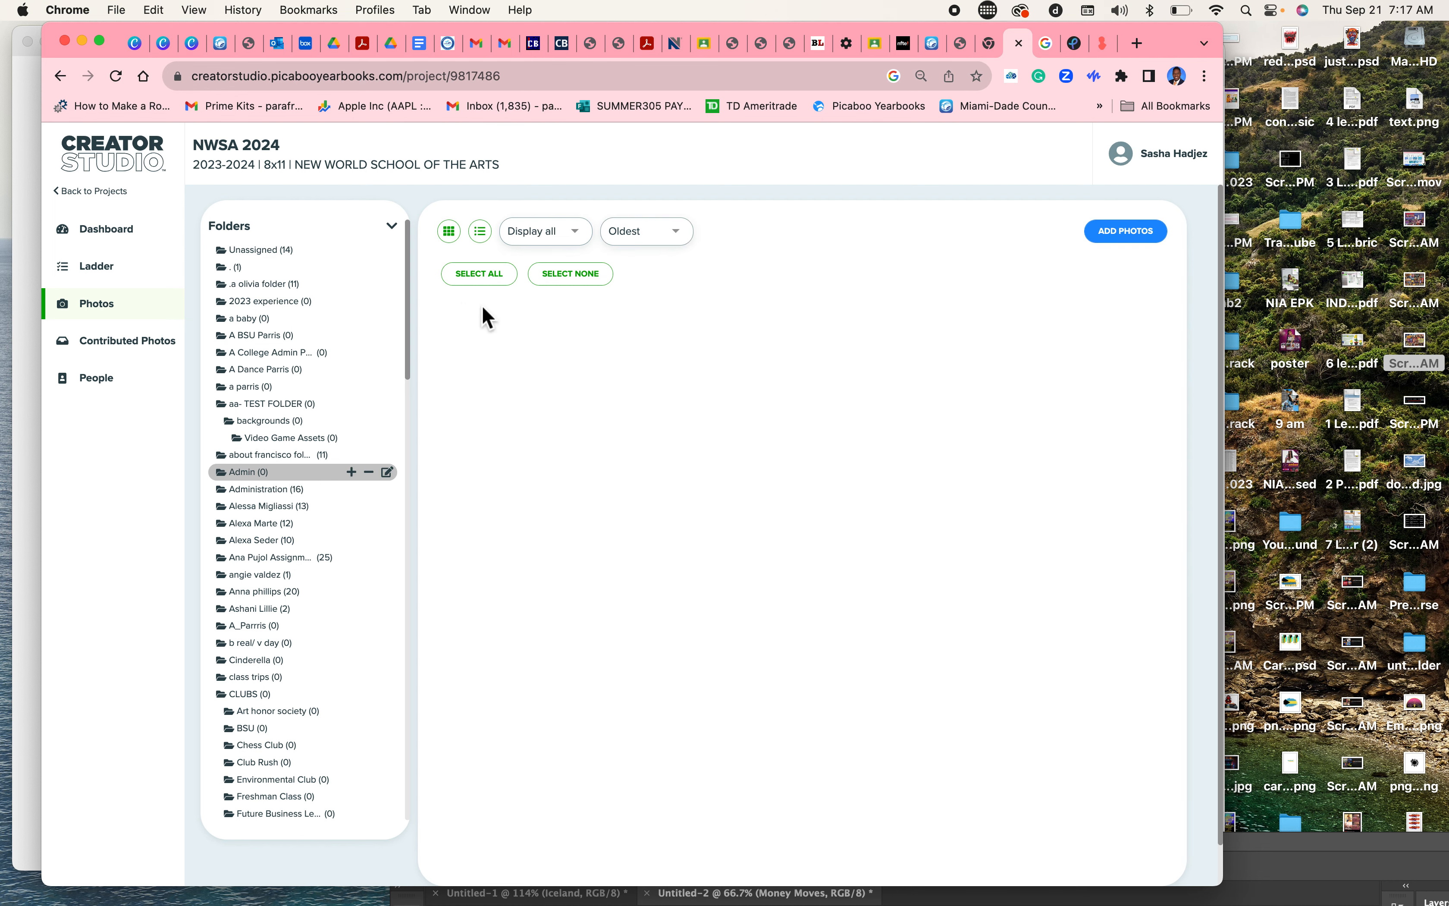
Step: Add text.png from the desktop and upload it to the Admin folder
click(1146, 248)
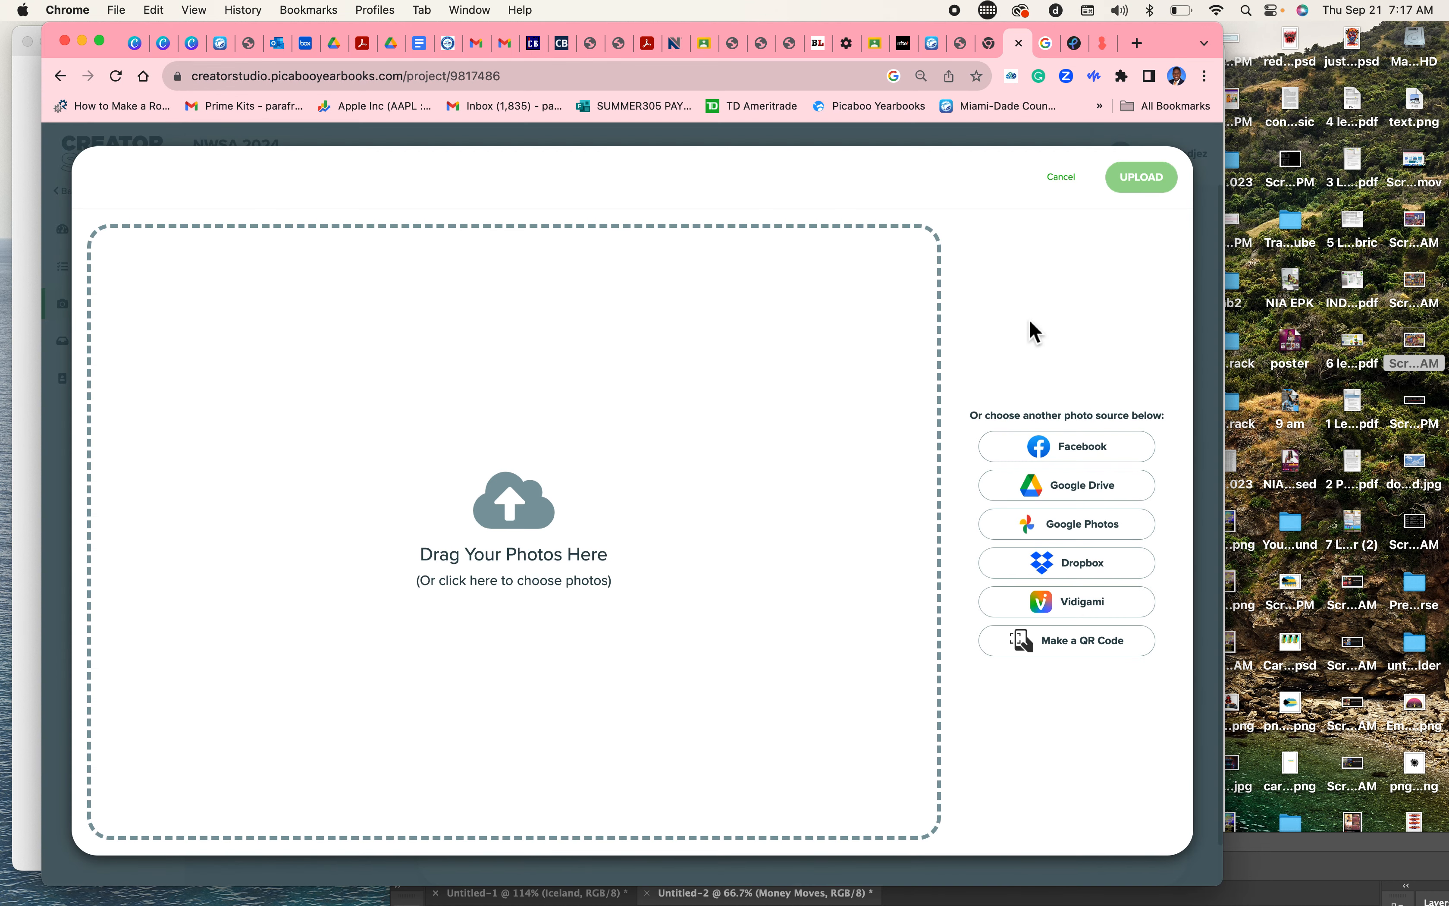
drag(1417, 123, 605, 498)
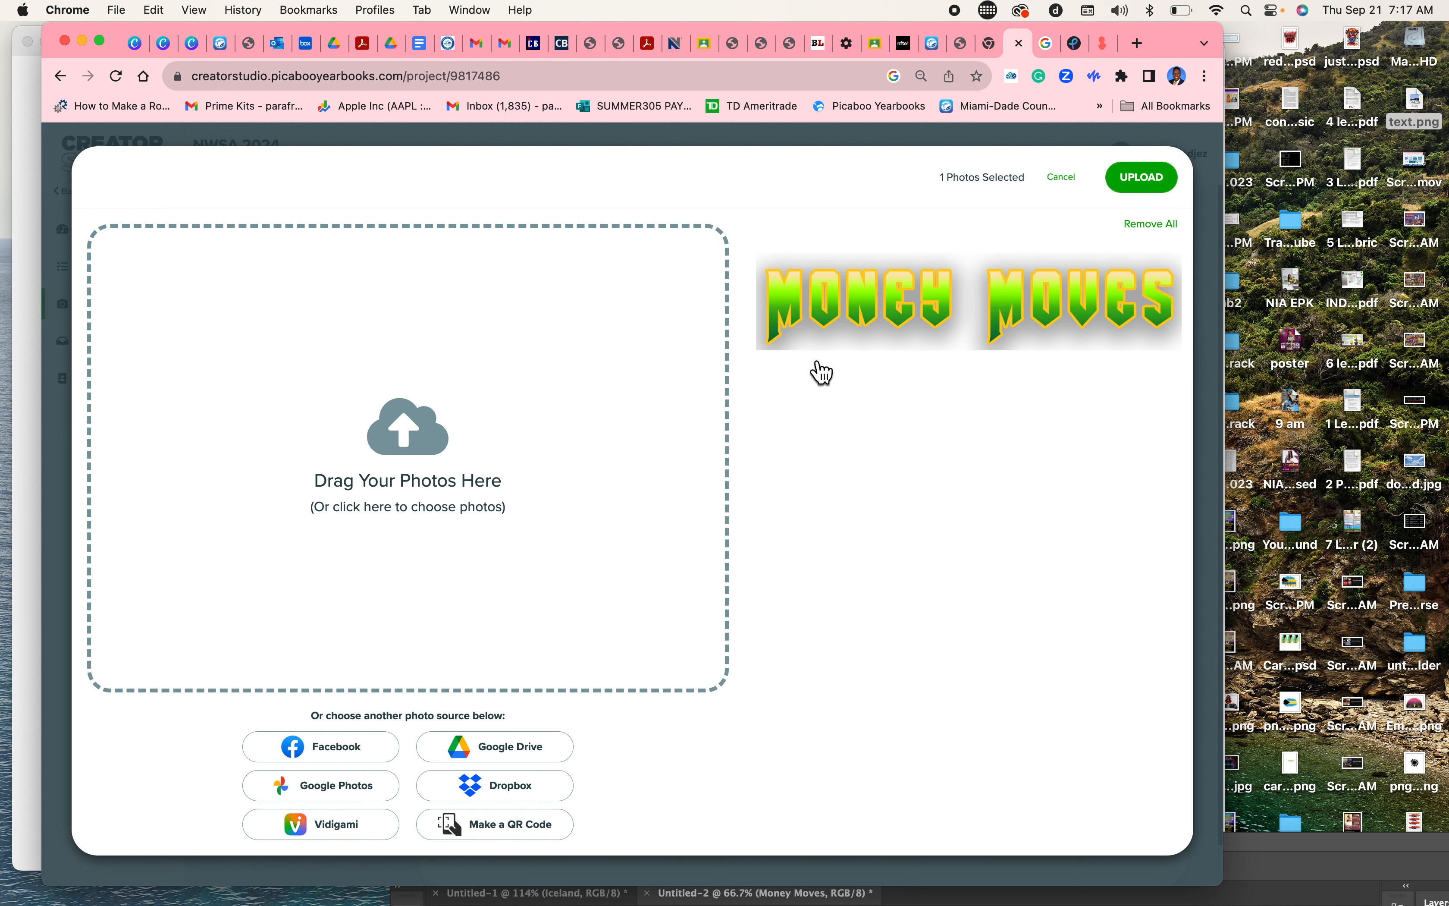
click(1153, 186)
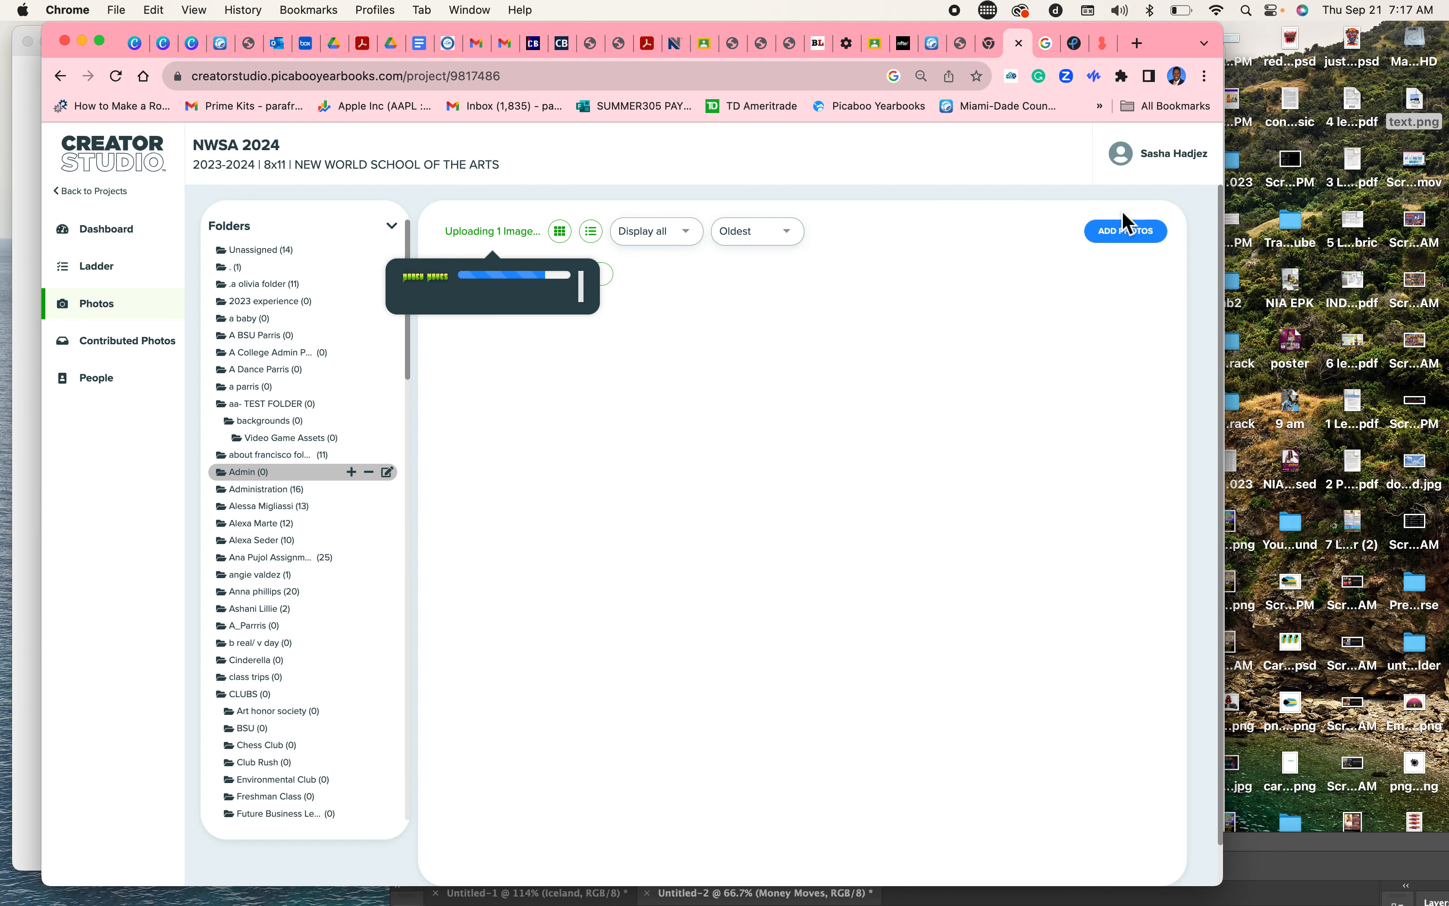
mouse_move(532, 378)
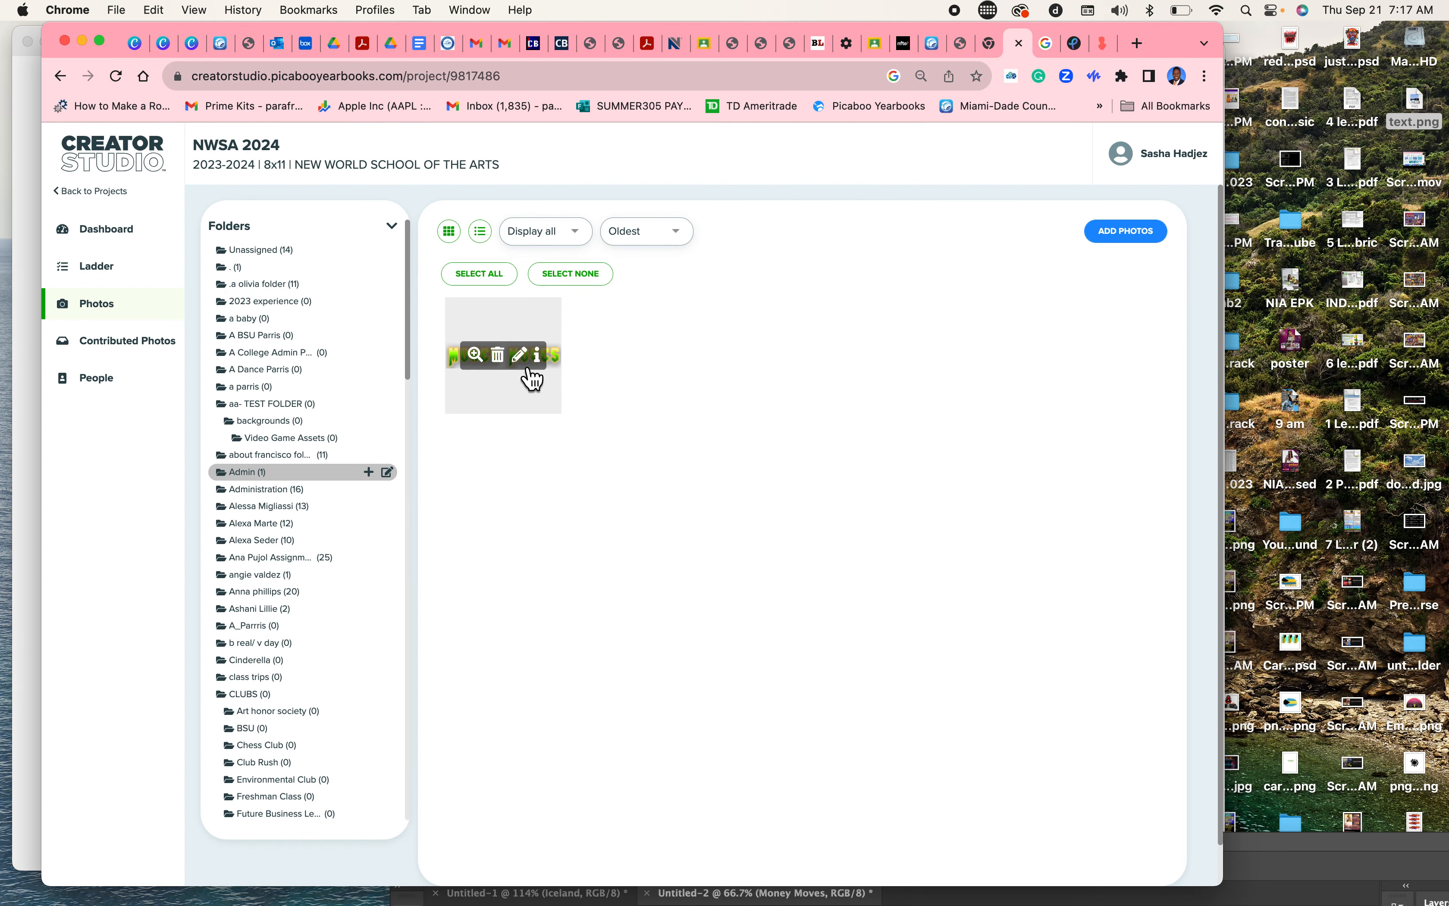
Step: Shift the browser window aside, then restore the minimized Photoshop window and arrange it next to the browser
drag(1173, 52, 1149, 53)
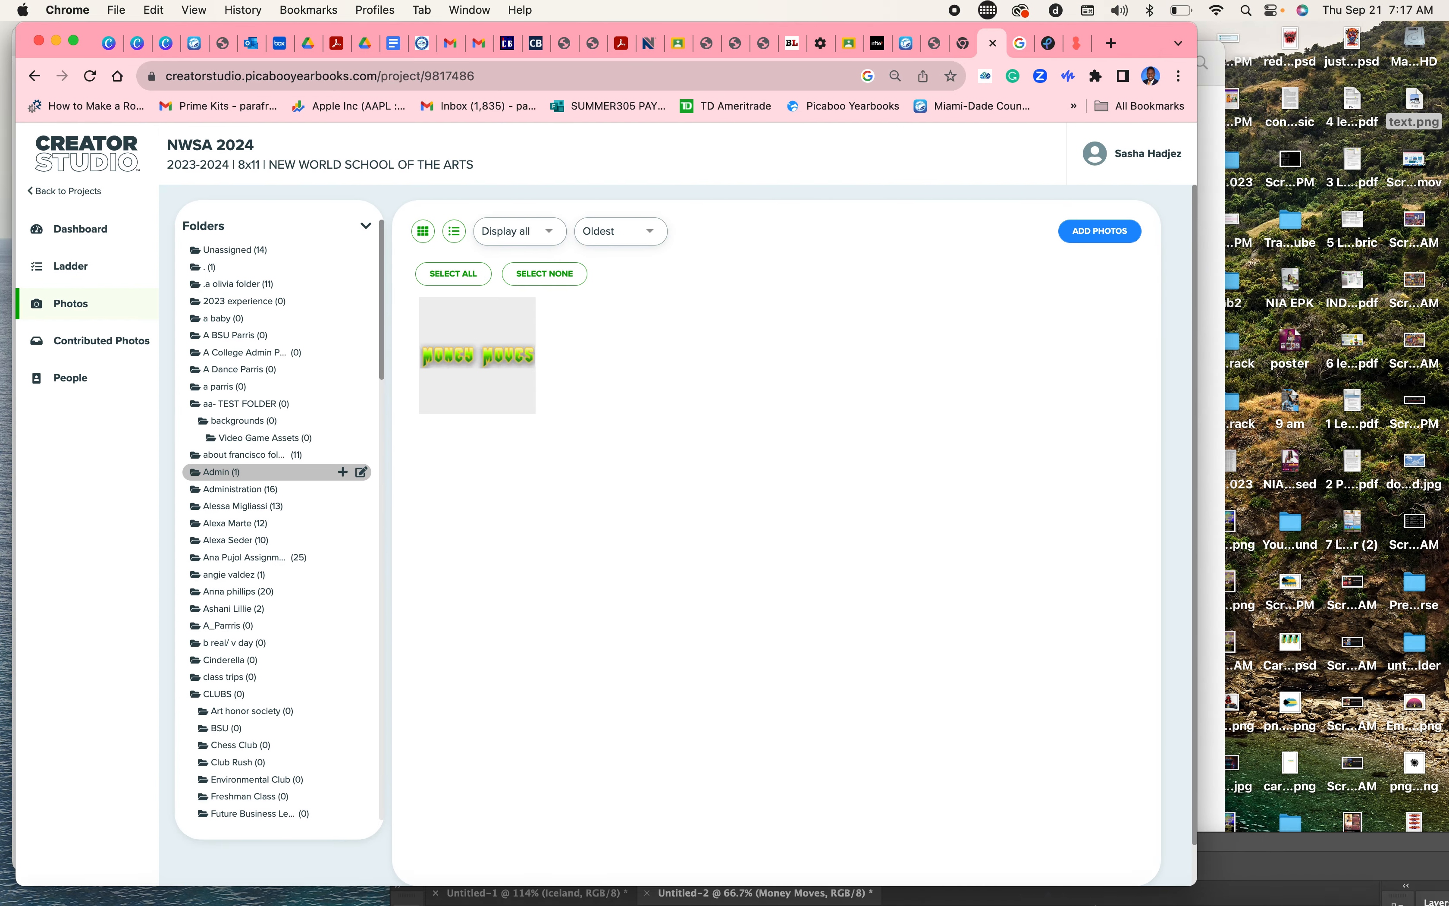
scroll(689, 472, down, 1)
scroll(663, 482, up, 1)
drag(1160, 45, 1144, 44)
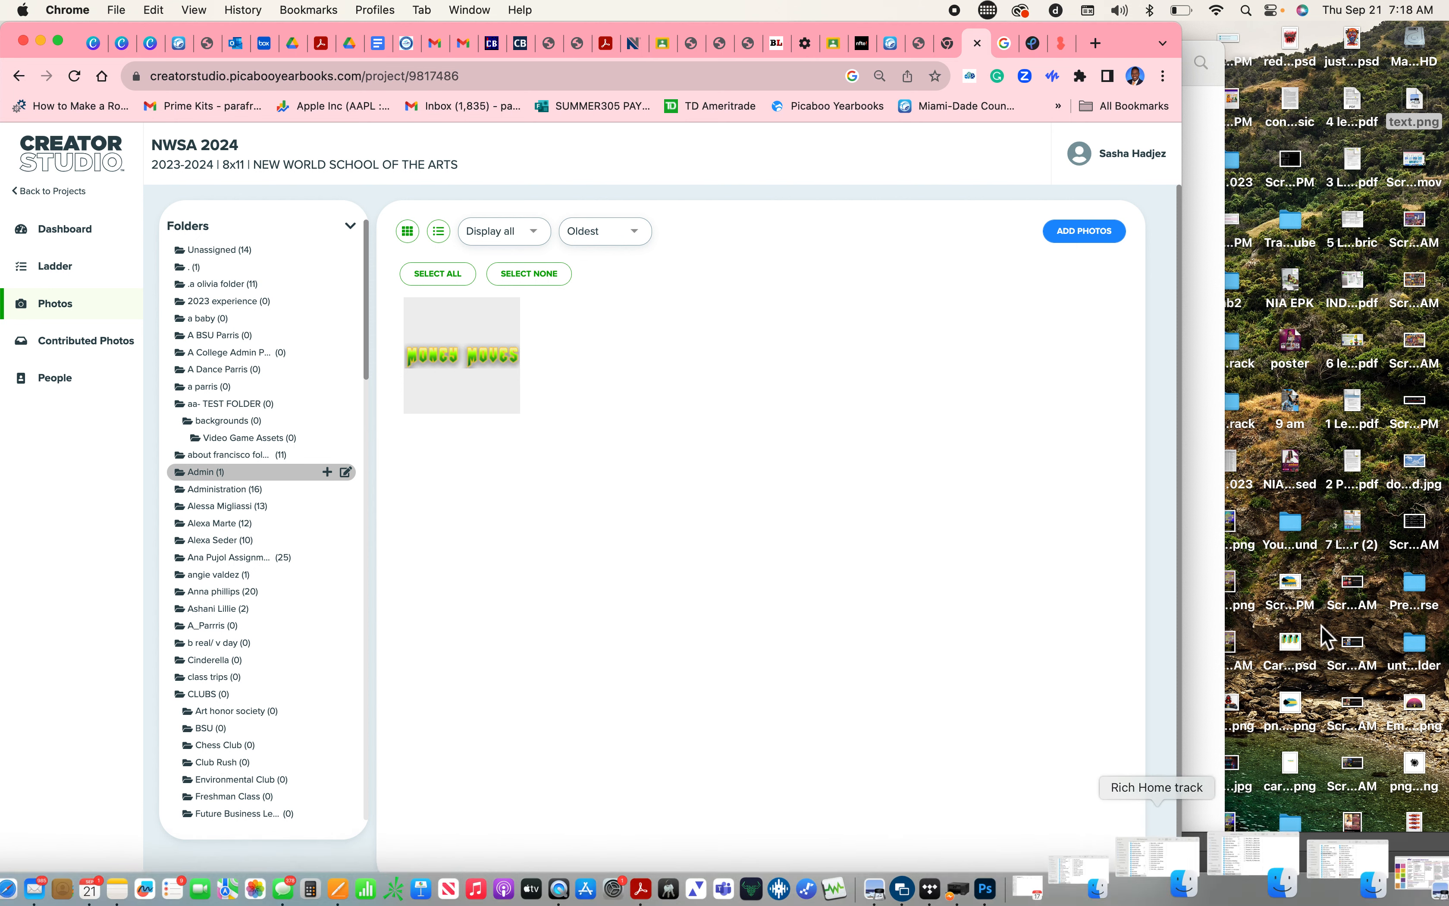
click(1300, 854)
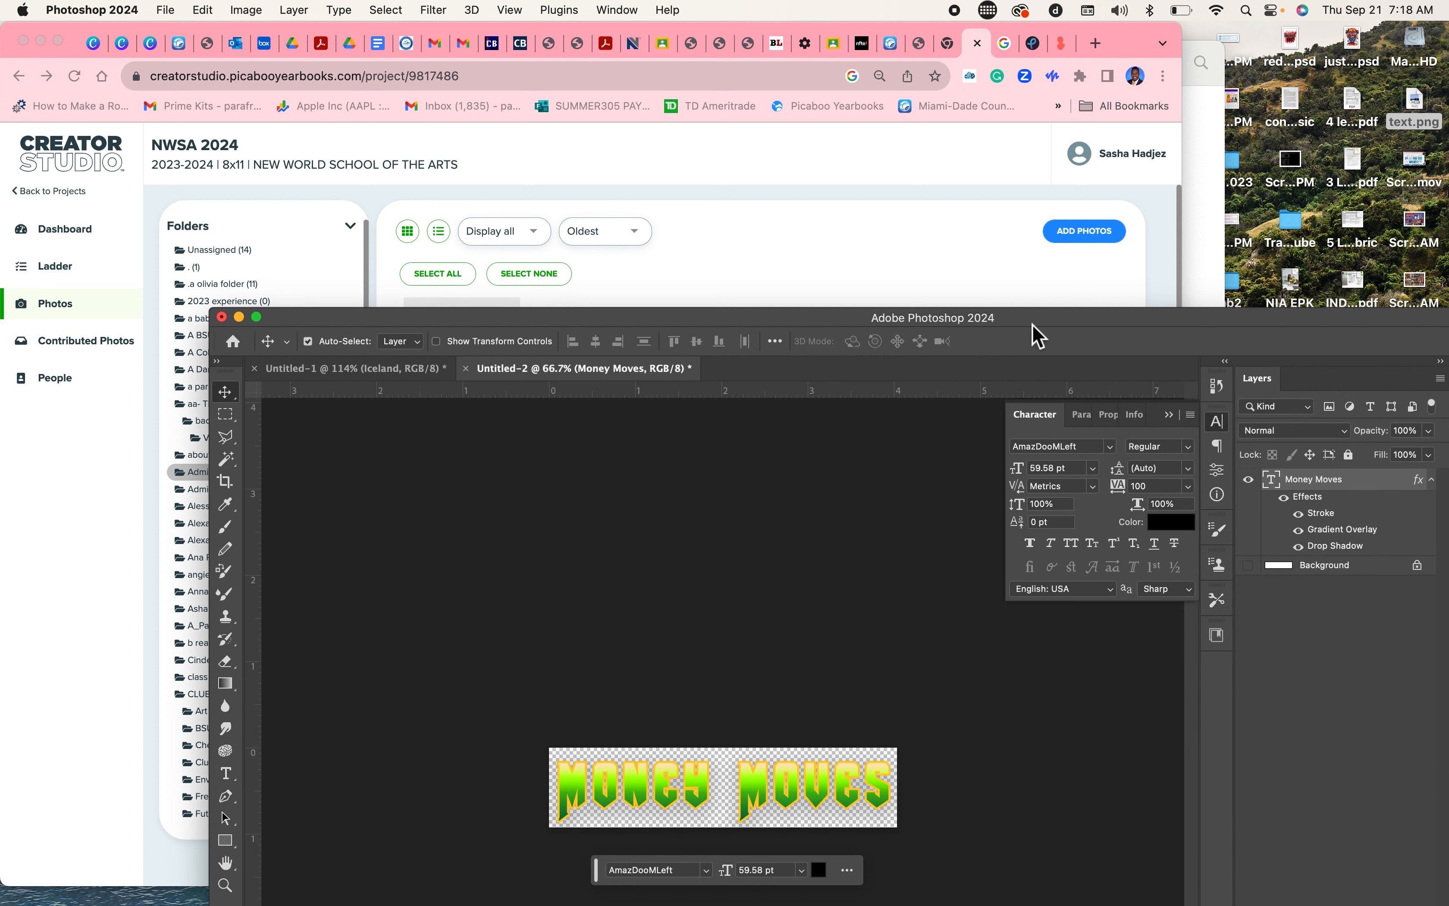
drag(1031, 324, 896, 327)
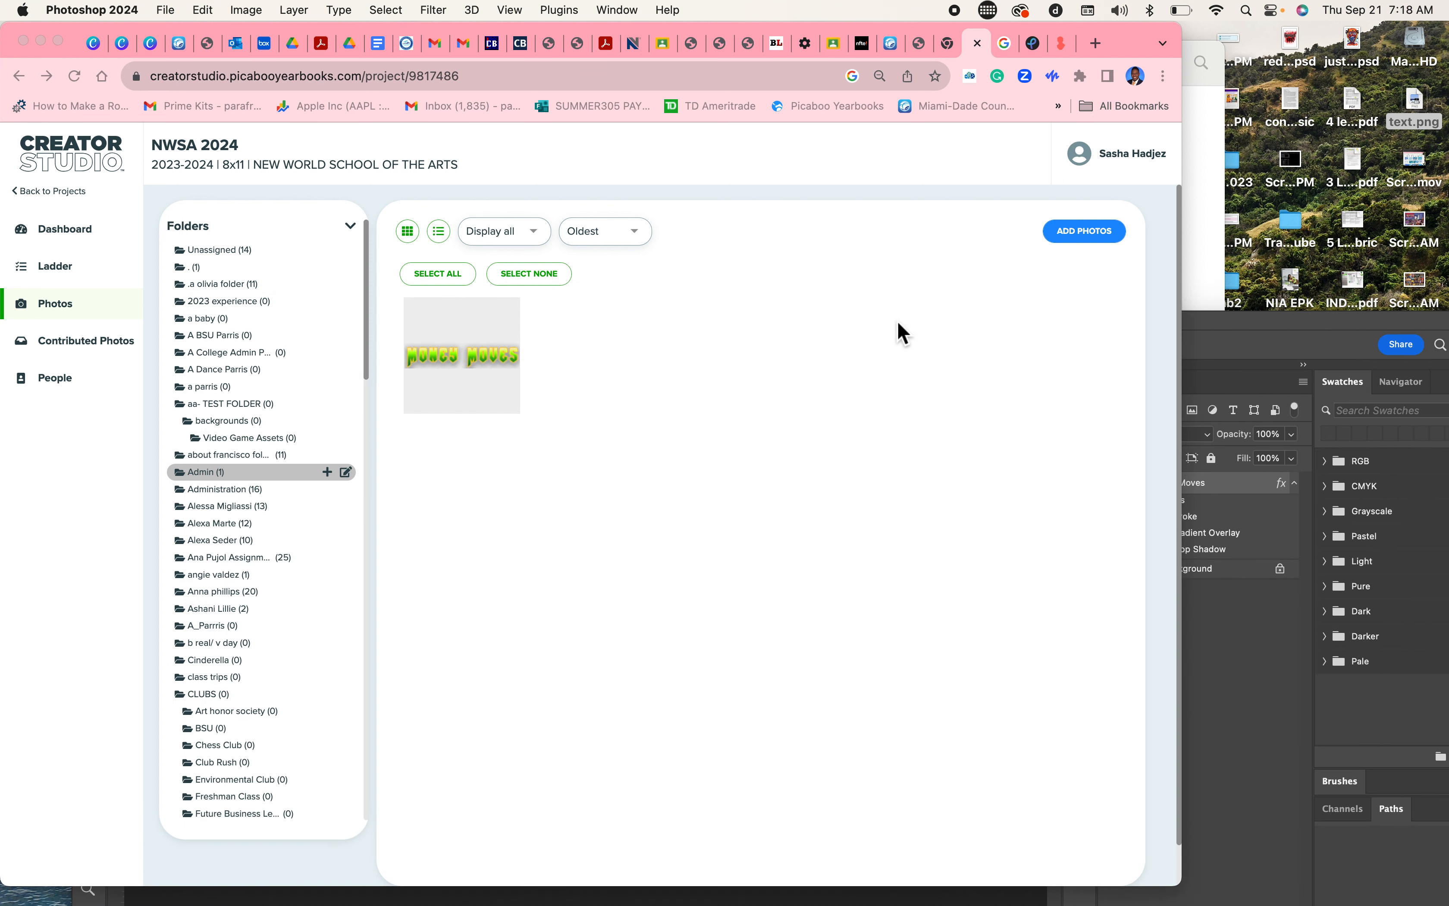
click(1296, 330)
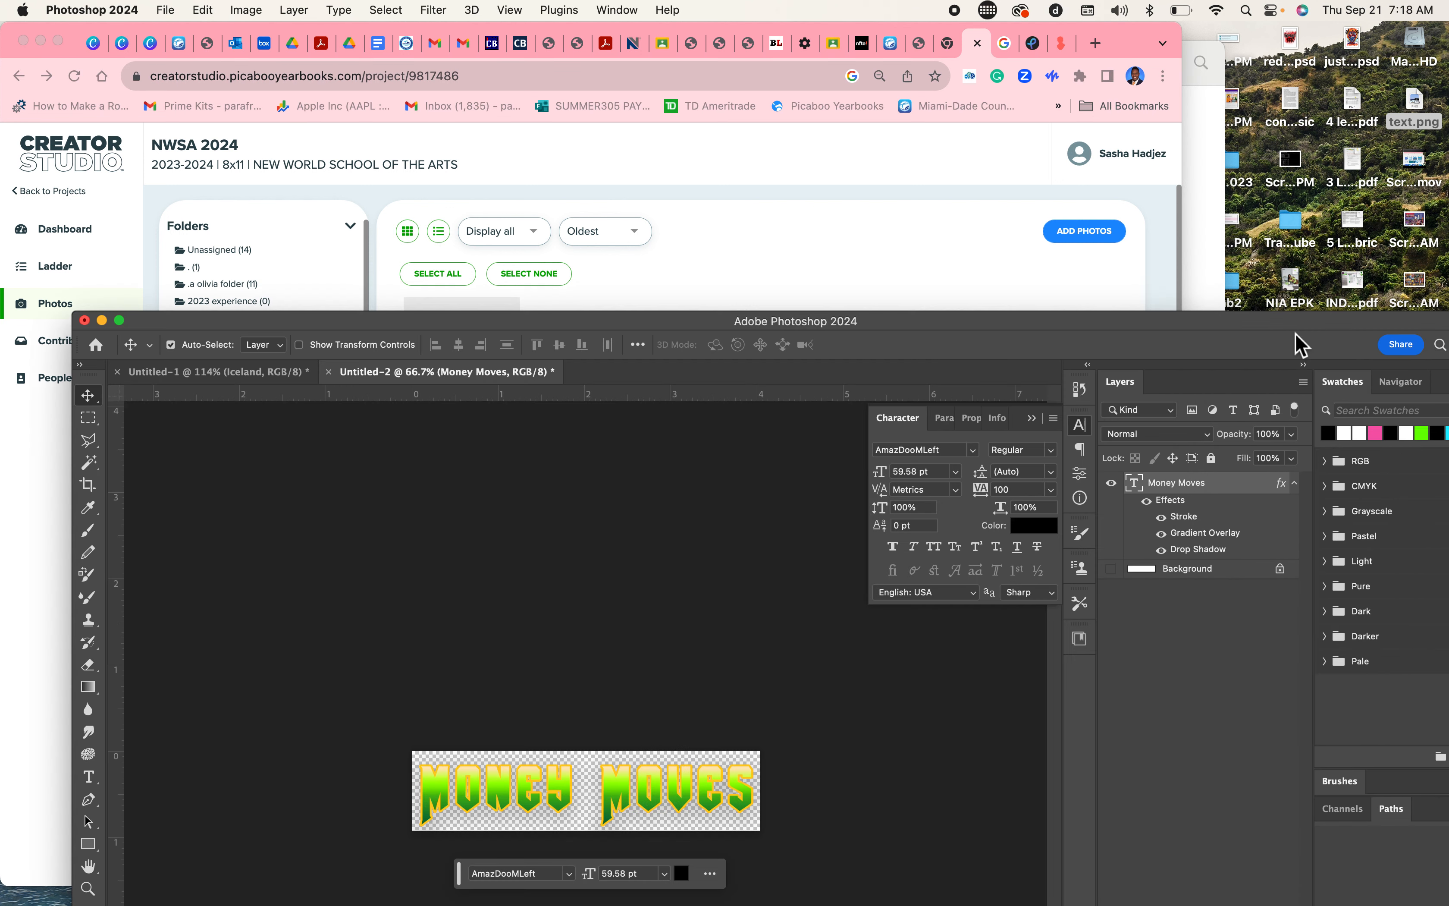
Step: Search Google Images for "person making money" in a new browser tab
click(1096, 43)
click(574, 405)
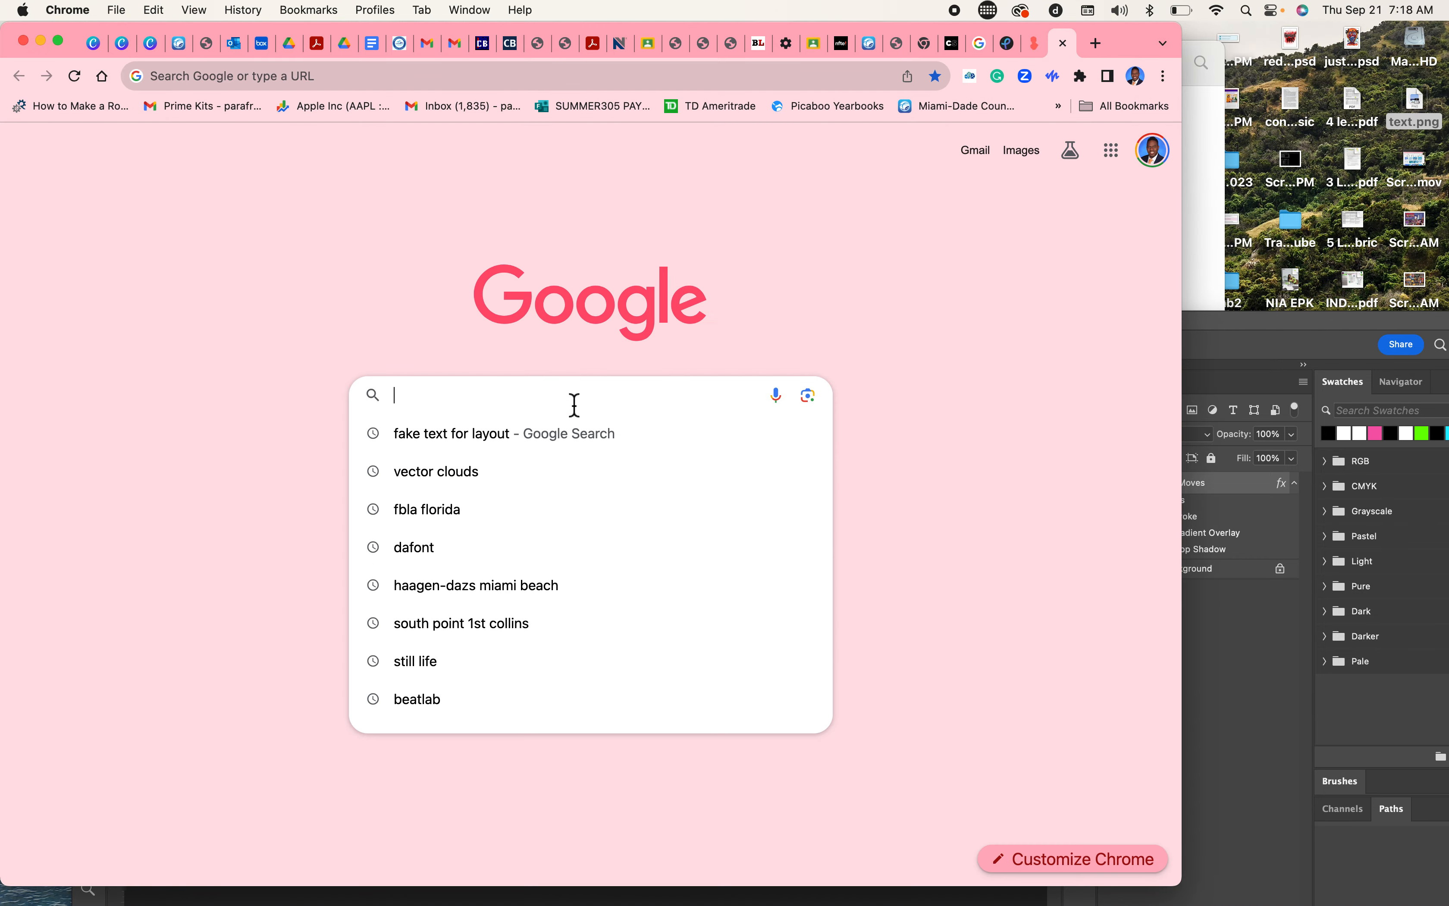
text(p)
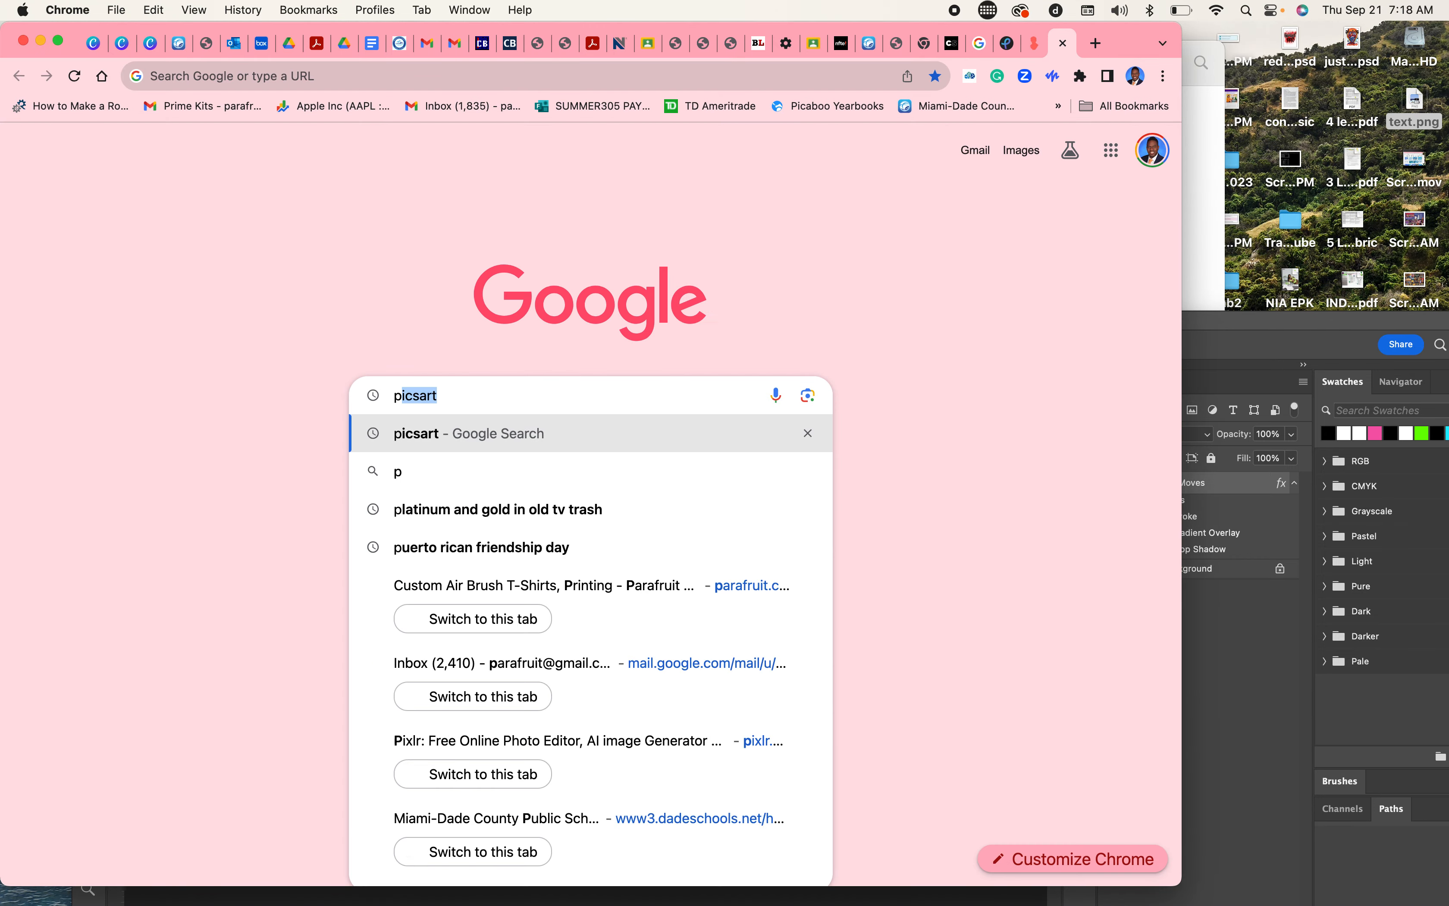
text(erson )
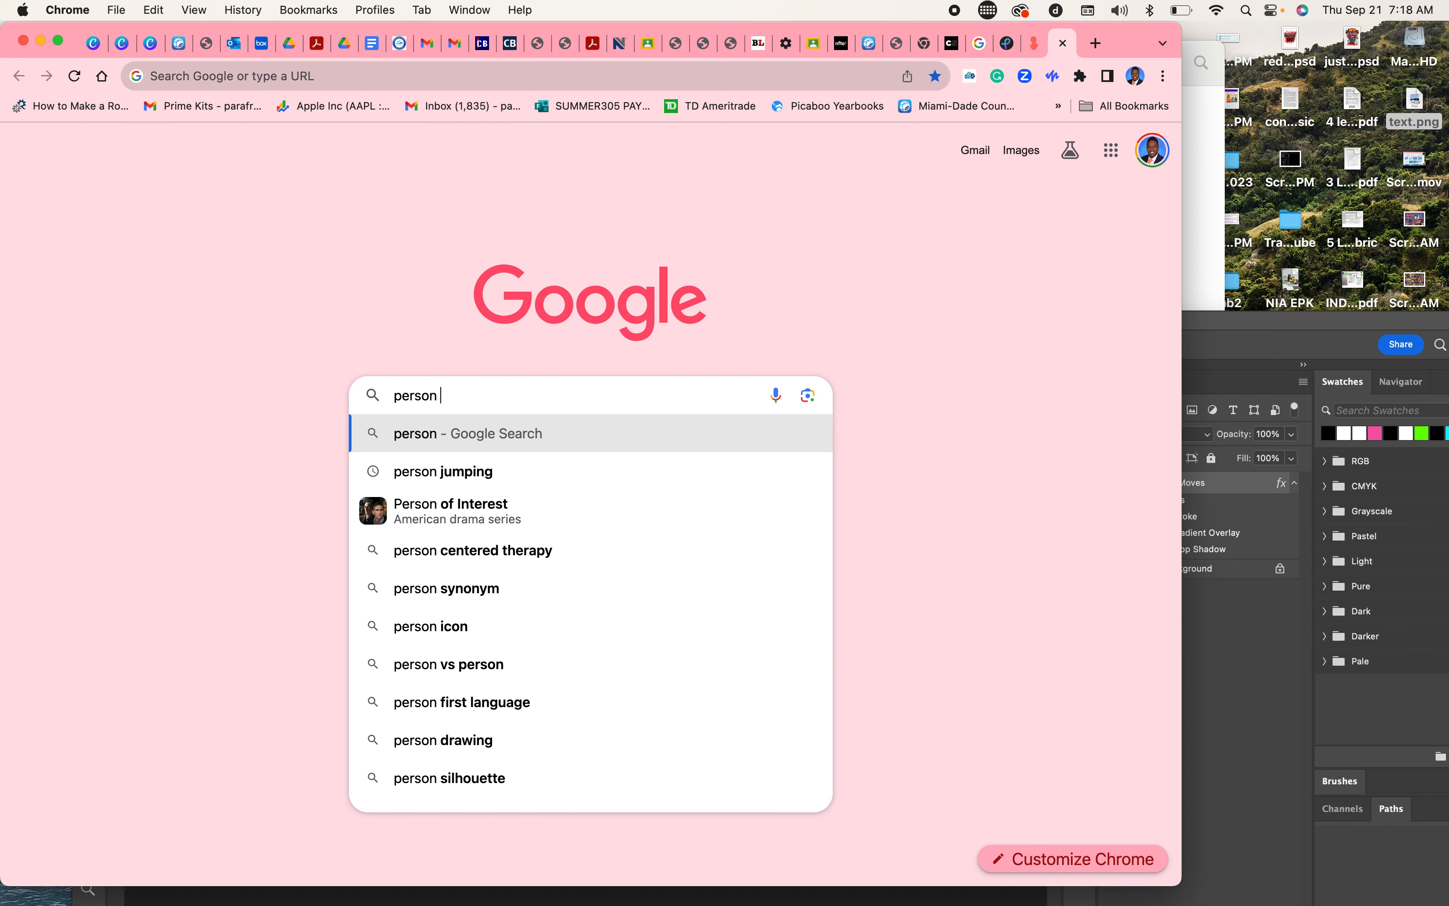
text(making money)
key(Return)
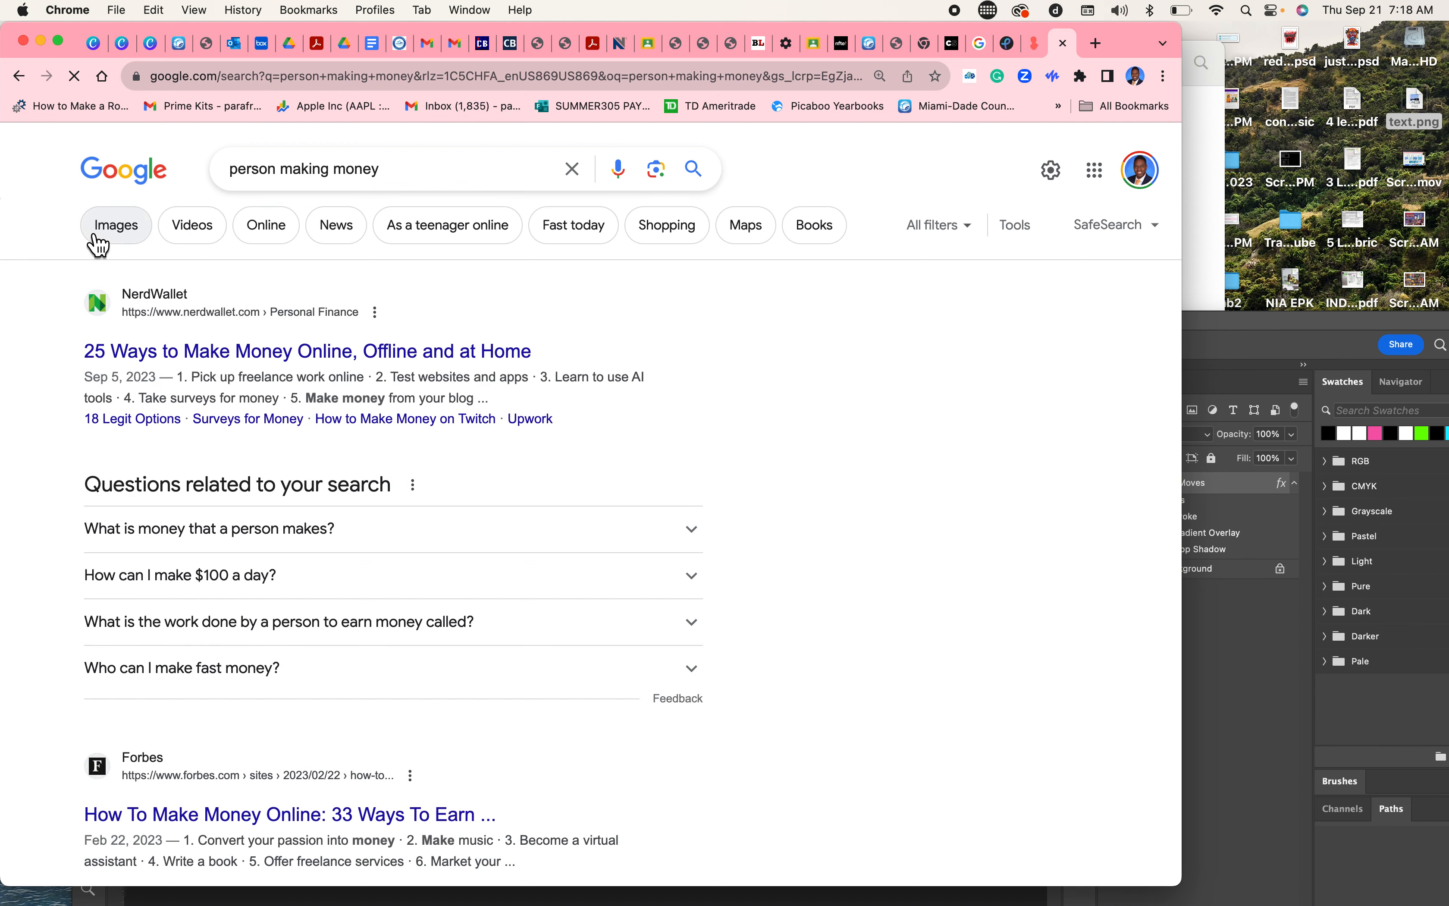
click(96, 237)
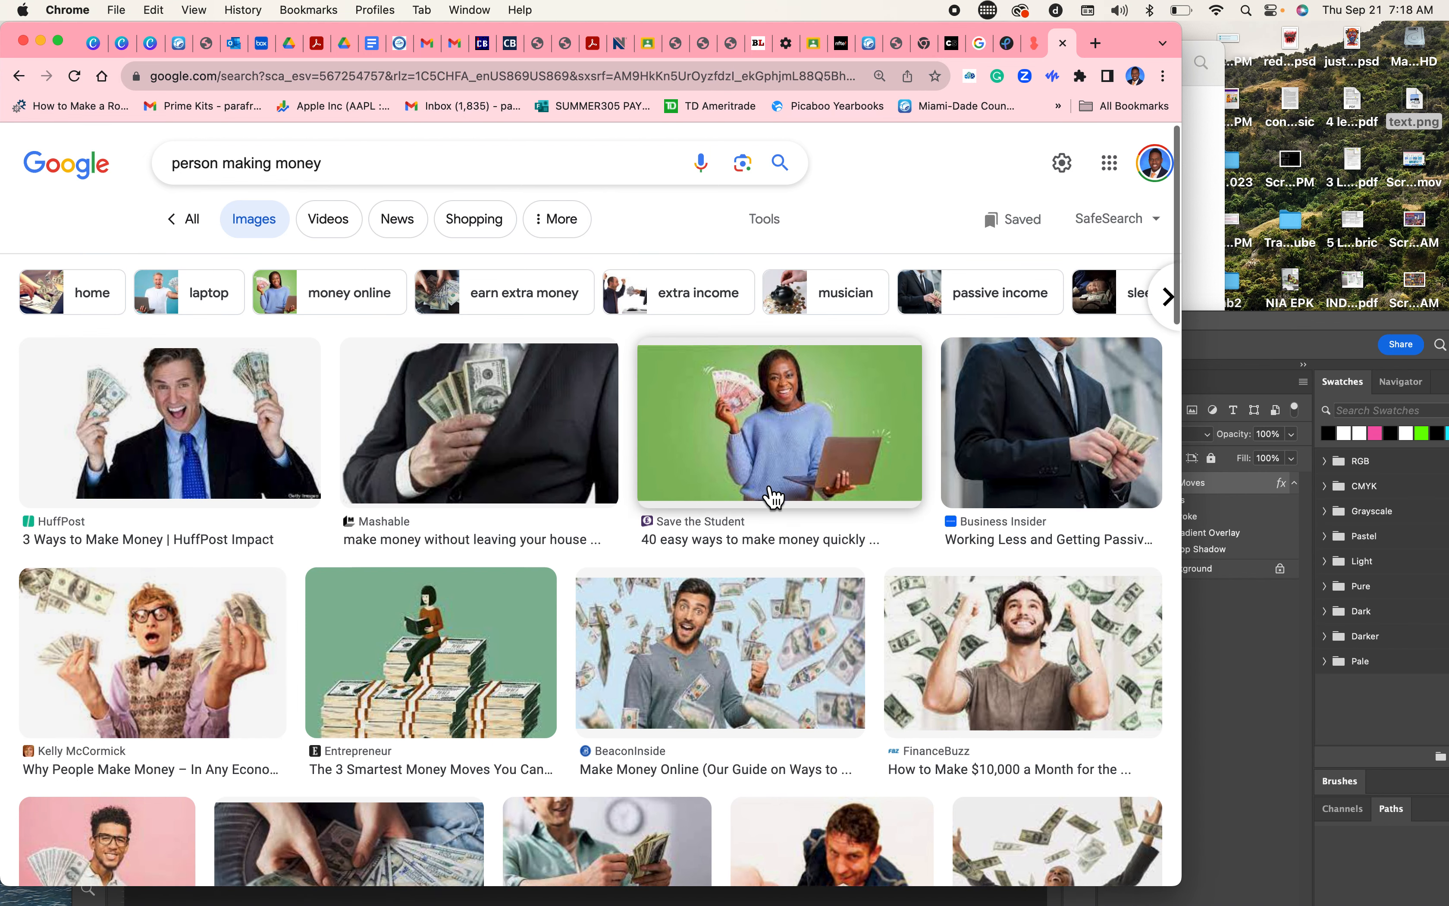
Step: Save the picture of the man in glasses and a sweater vest holding cash to the desktop
scroll(792, 444, down, 5)
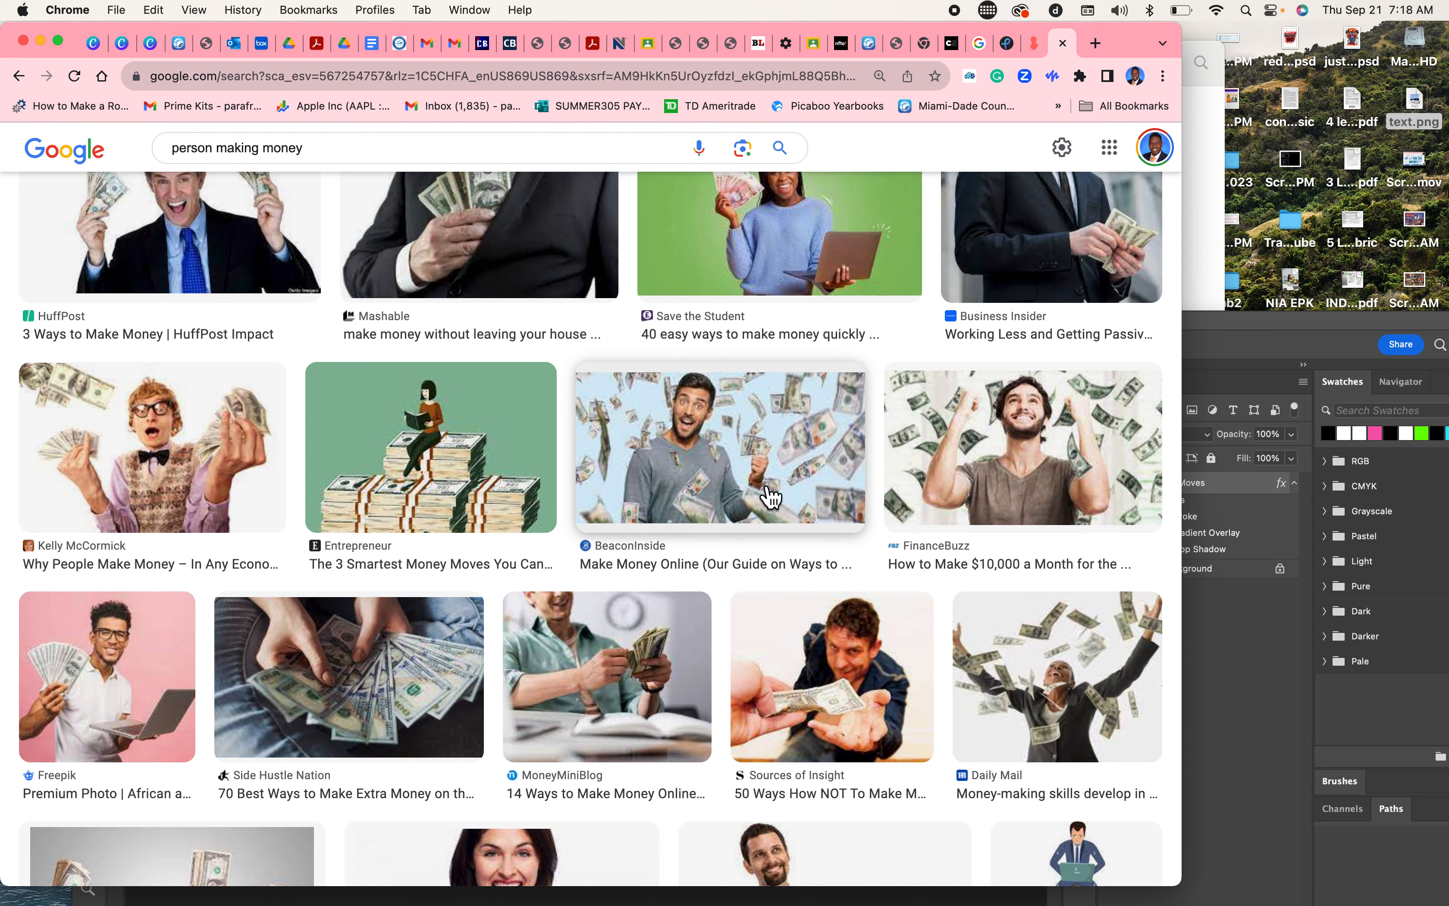
click(190, 459)
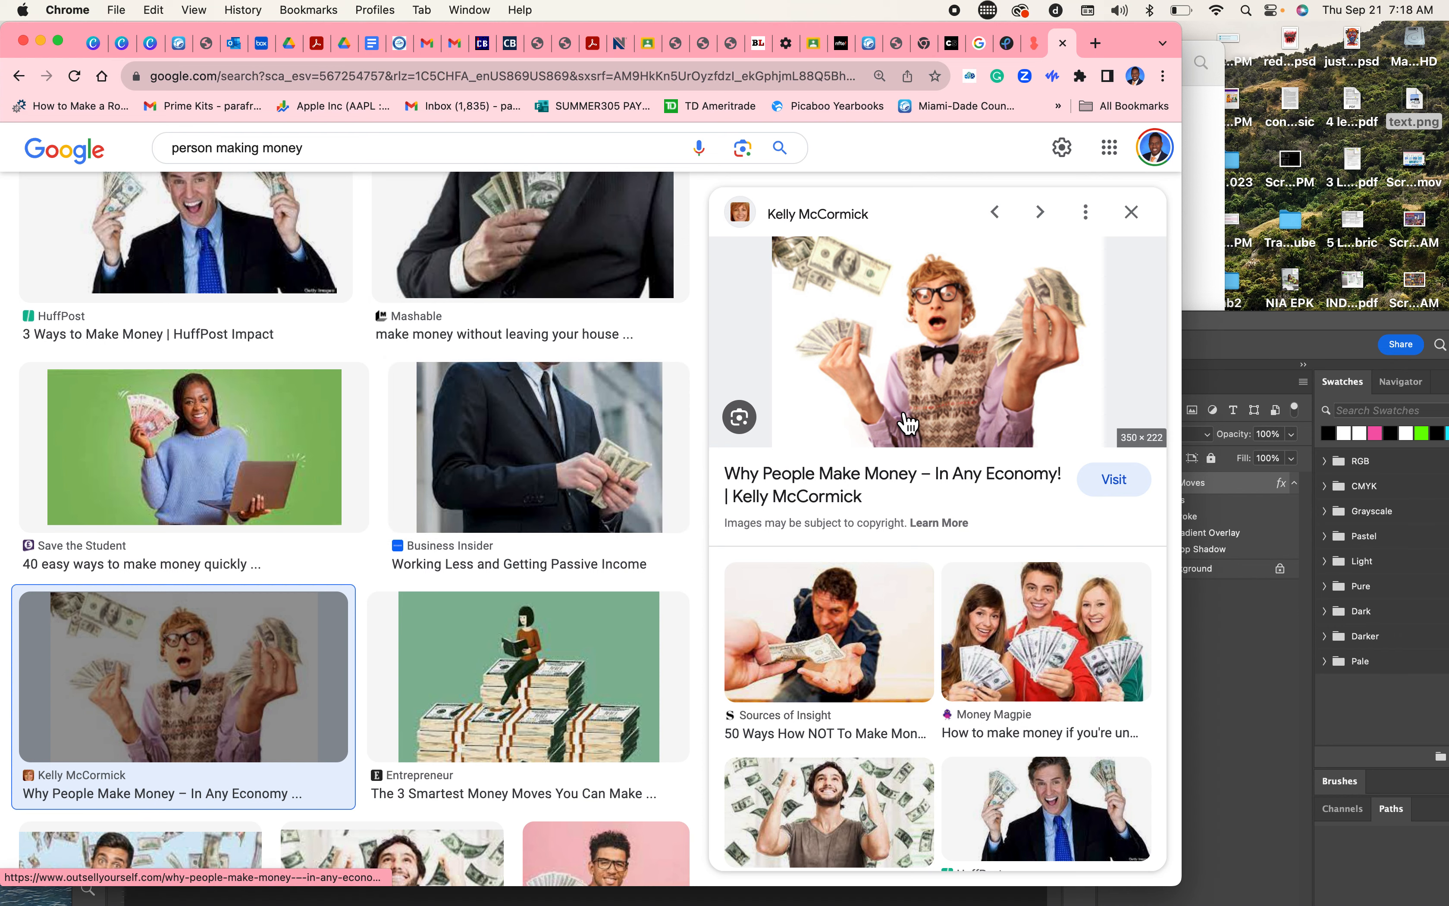
scroll(585, 556, up, 3)
drag(1039, 442, 1366, 277)
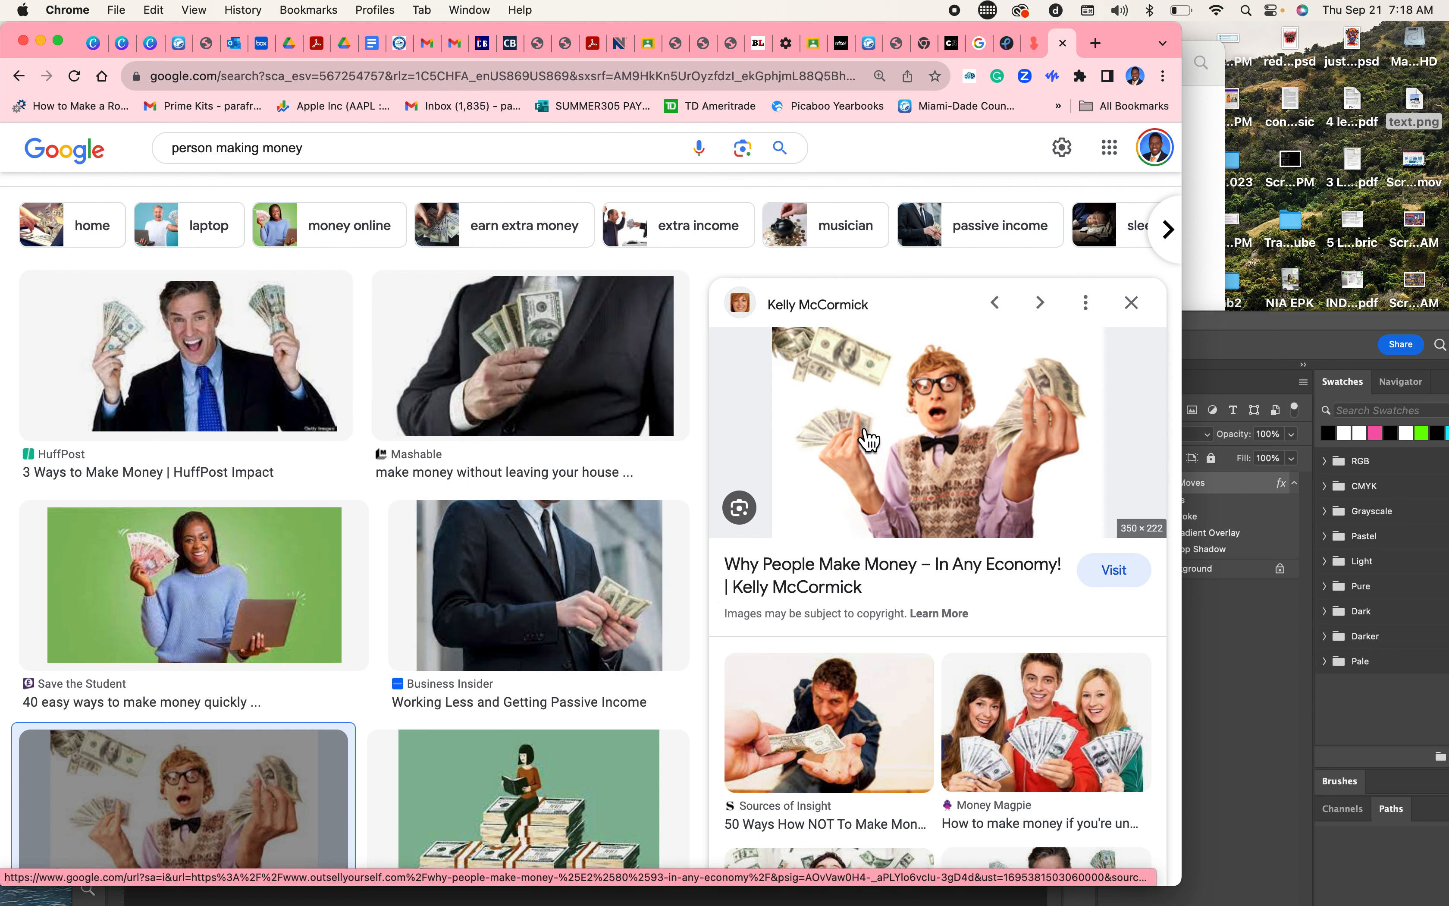
Step: Save the Freepik picture of the man holding a fan of cash and a laptop to the desktop
scroll(530, 486, down, 5)
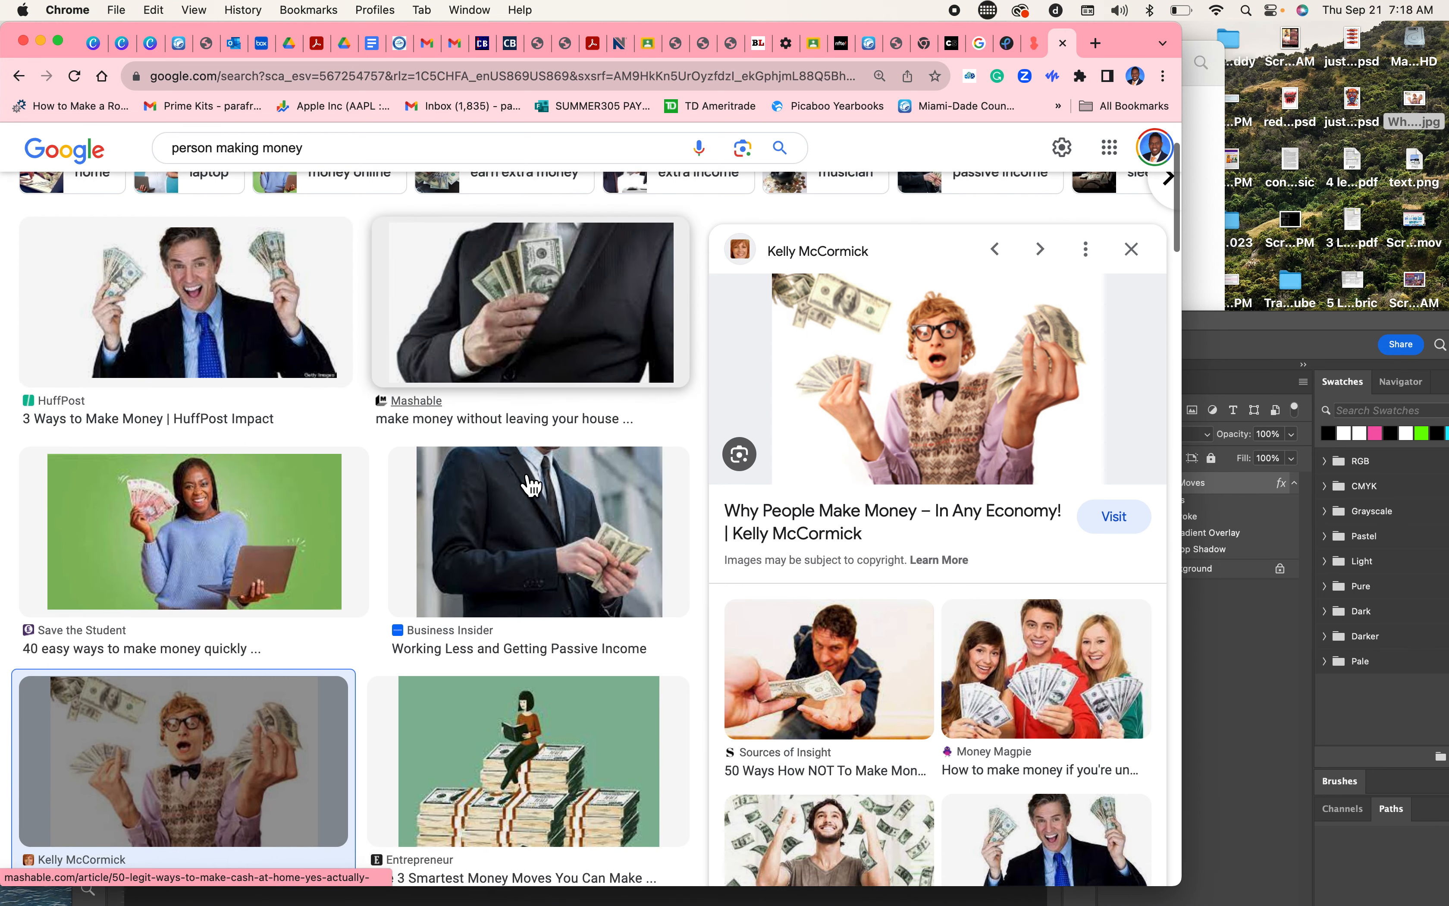
scroll(531, 485, down, 5)
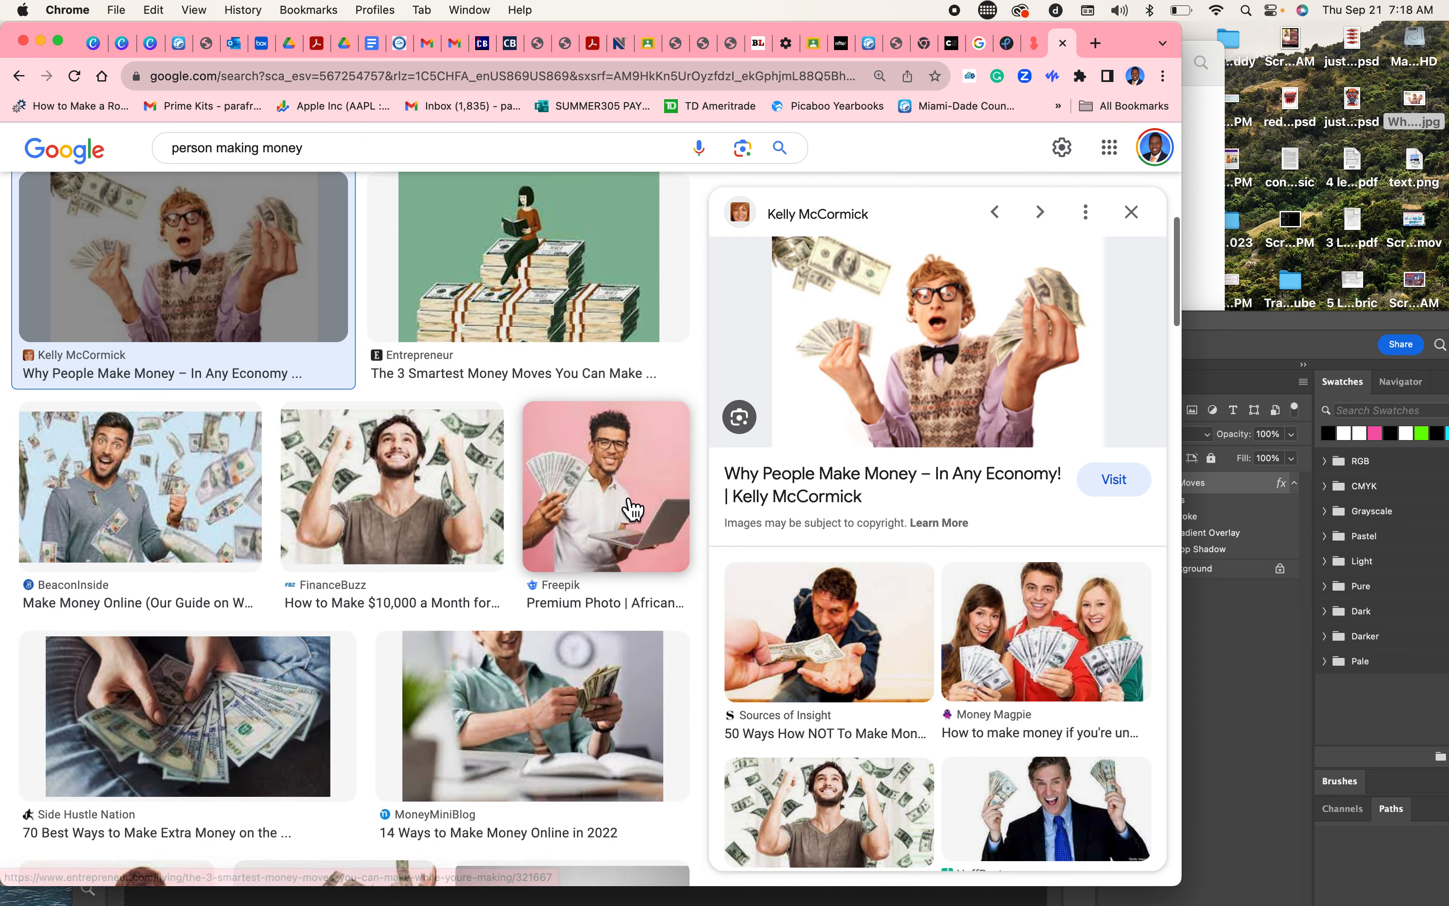
click(632, 508)
drag(934, 399, 1228, 252)
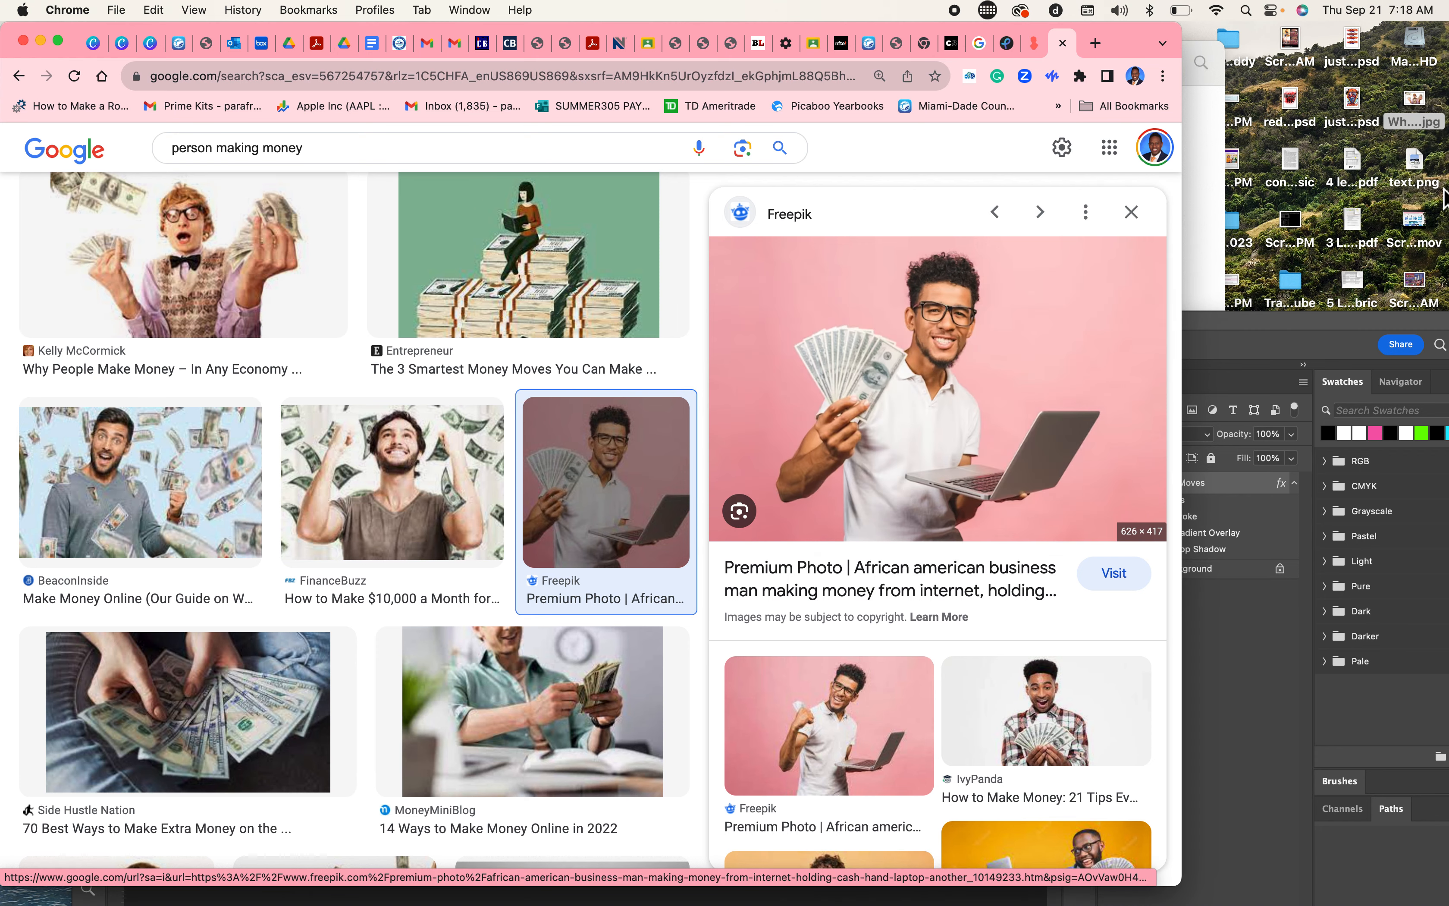
Step: Switch to Photoshop and create a new 7 x 5 inch RGB document at 300 ppi
click(1263, 333)
drag(1261, 333, 1051, 59)
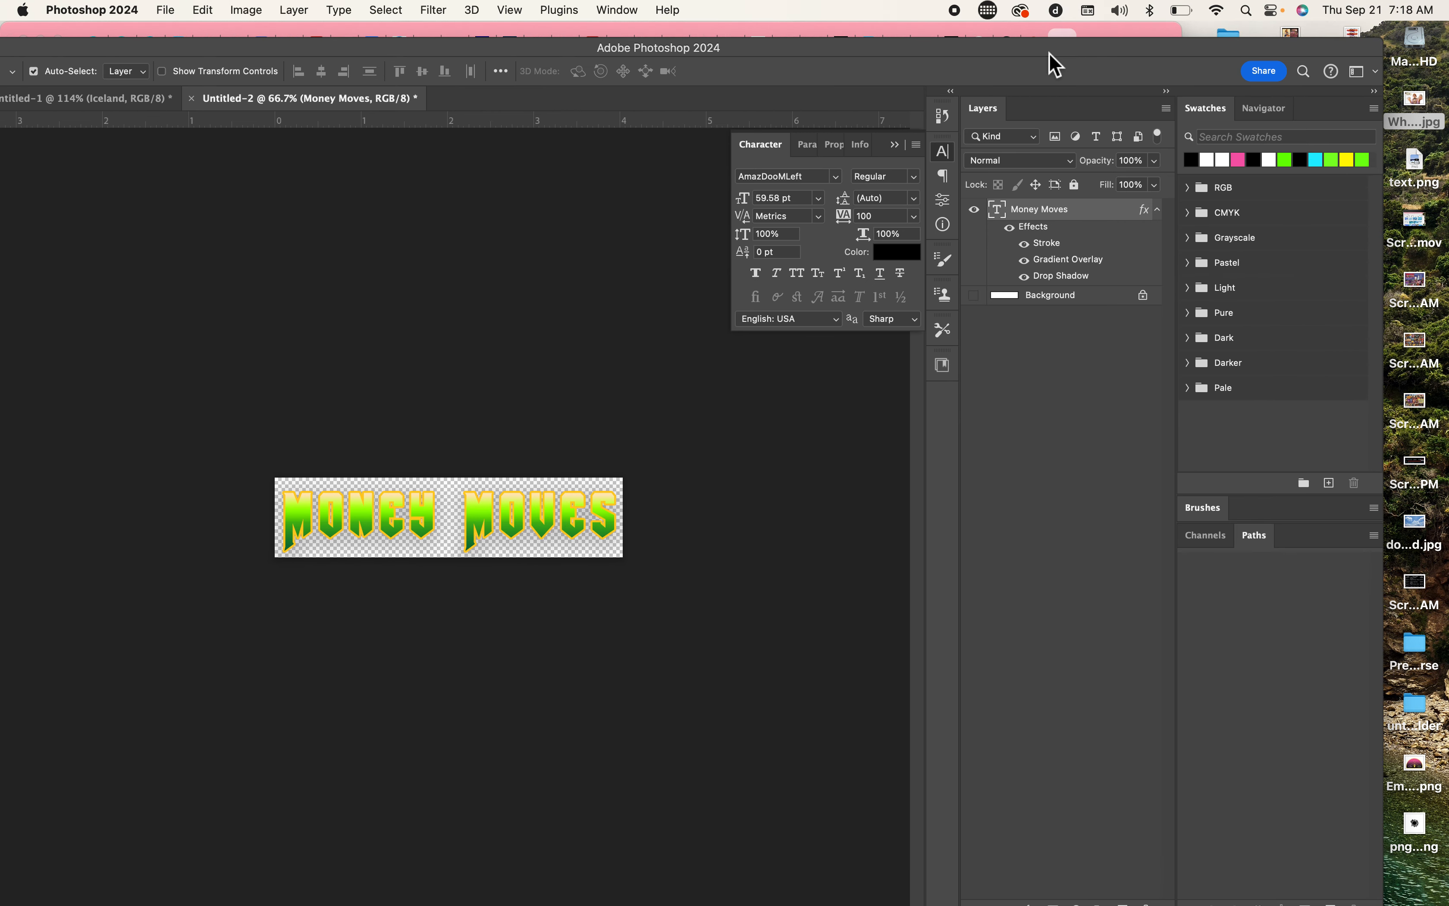
click(165, 10)
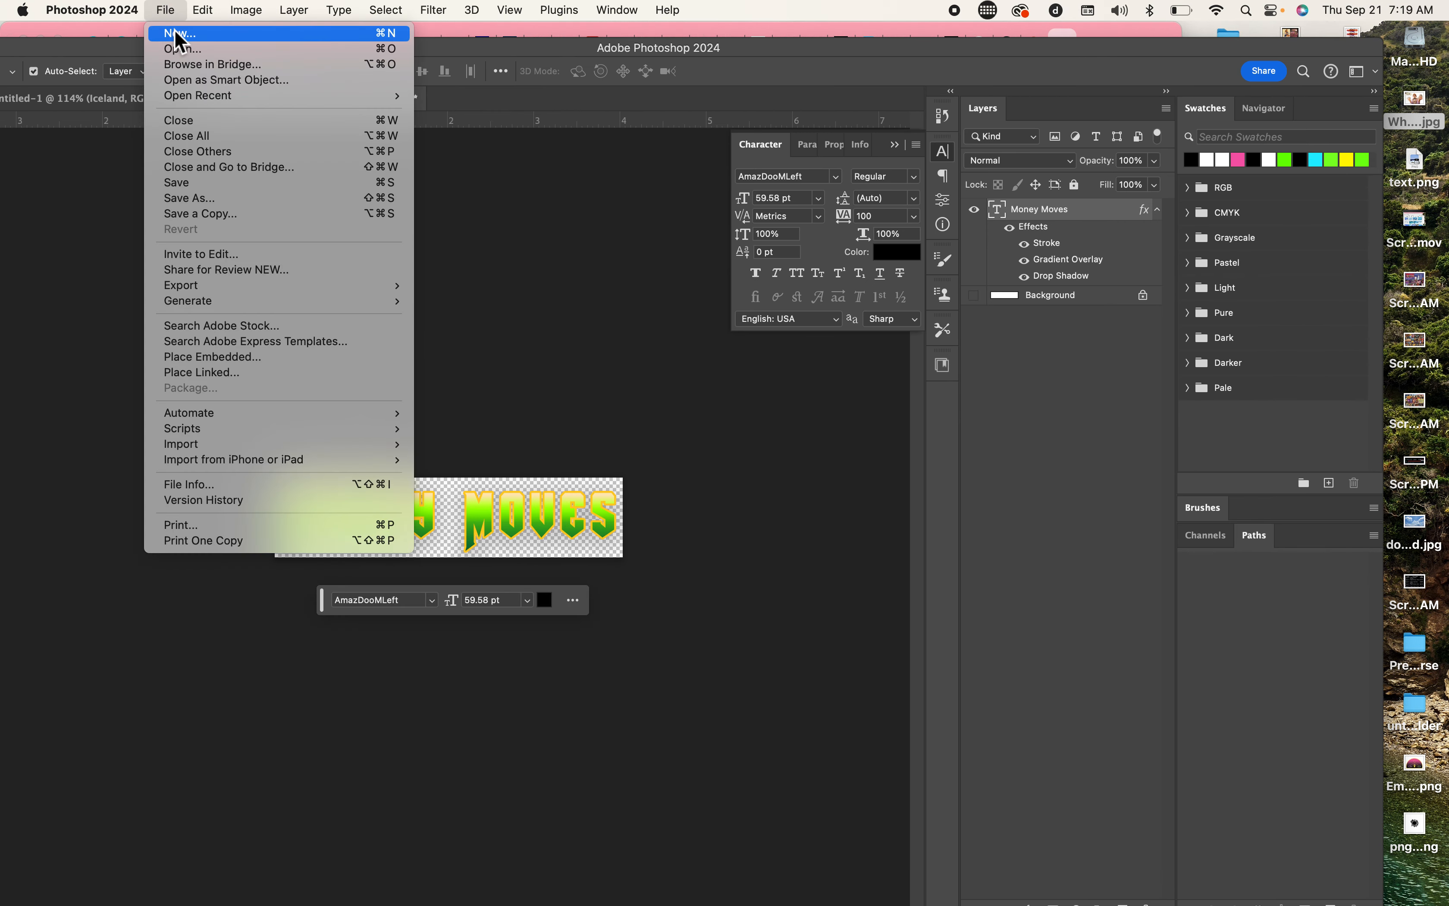
click(176, 30)
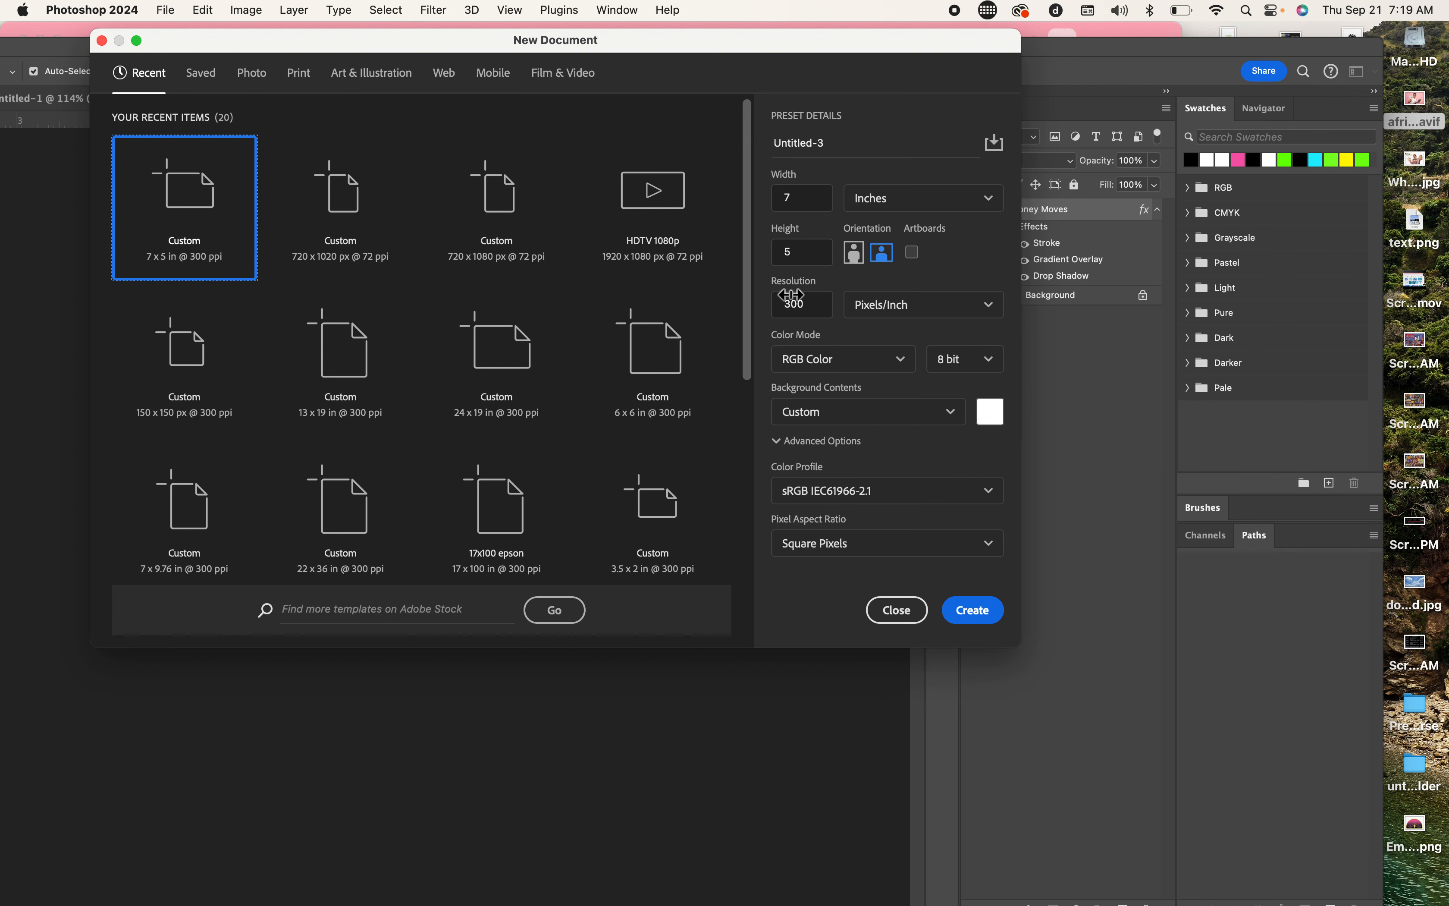
click(974, 608)
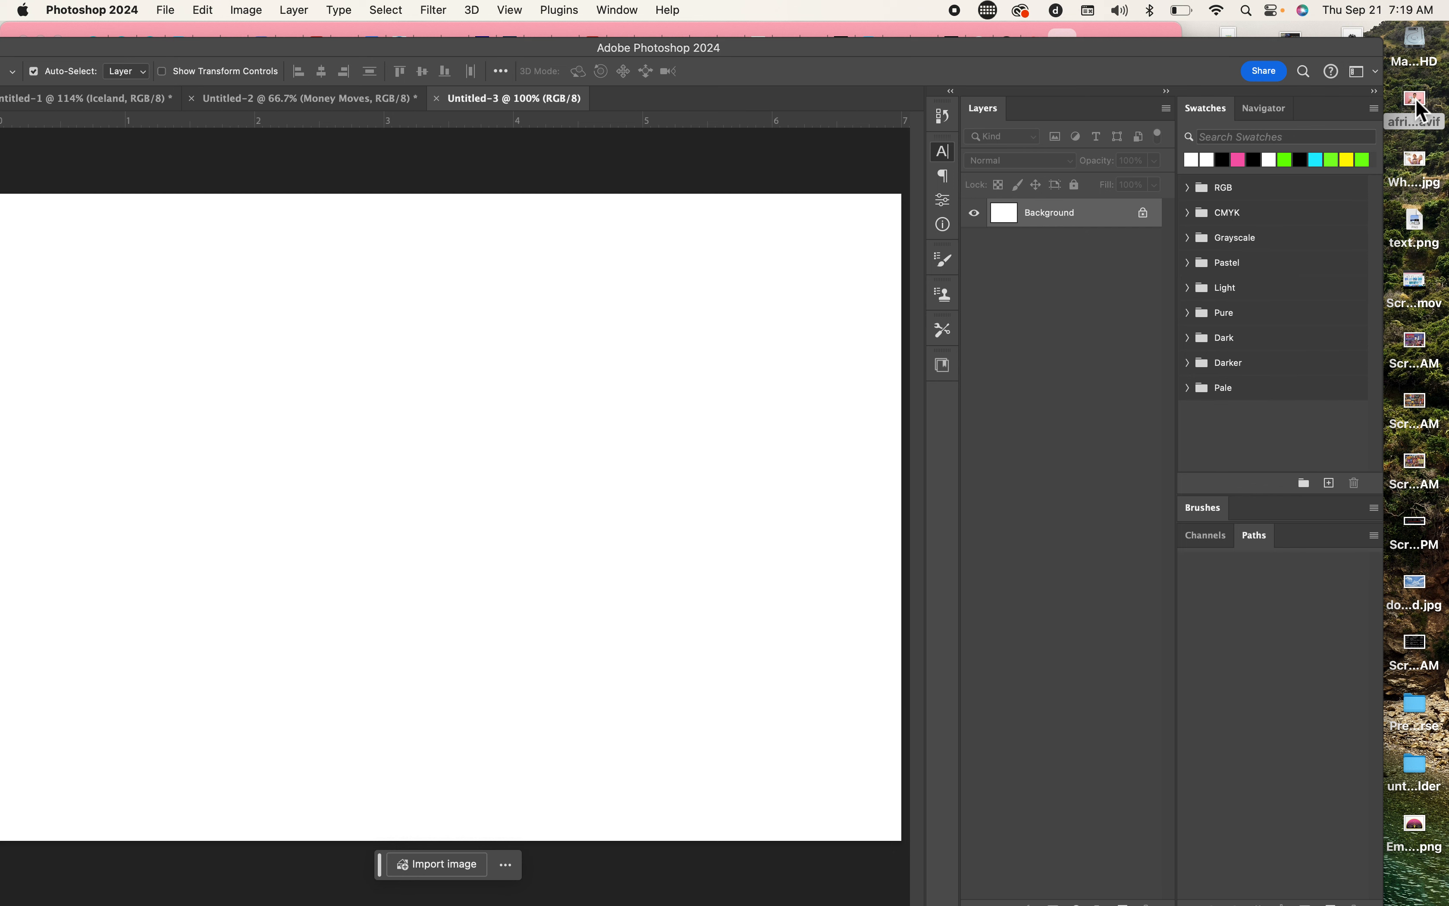
Step: Place the desktop .avif photo of the man with cash and laptop into the document, accepting the default Camera Raw settings
drag(1423, 109, 311, 569)
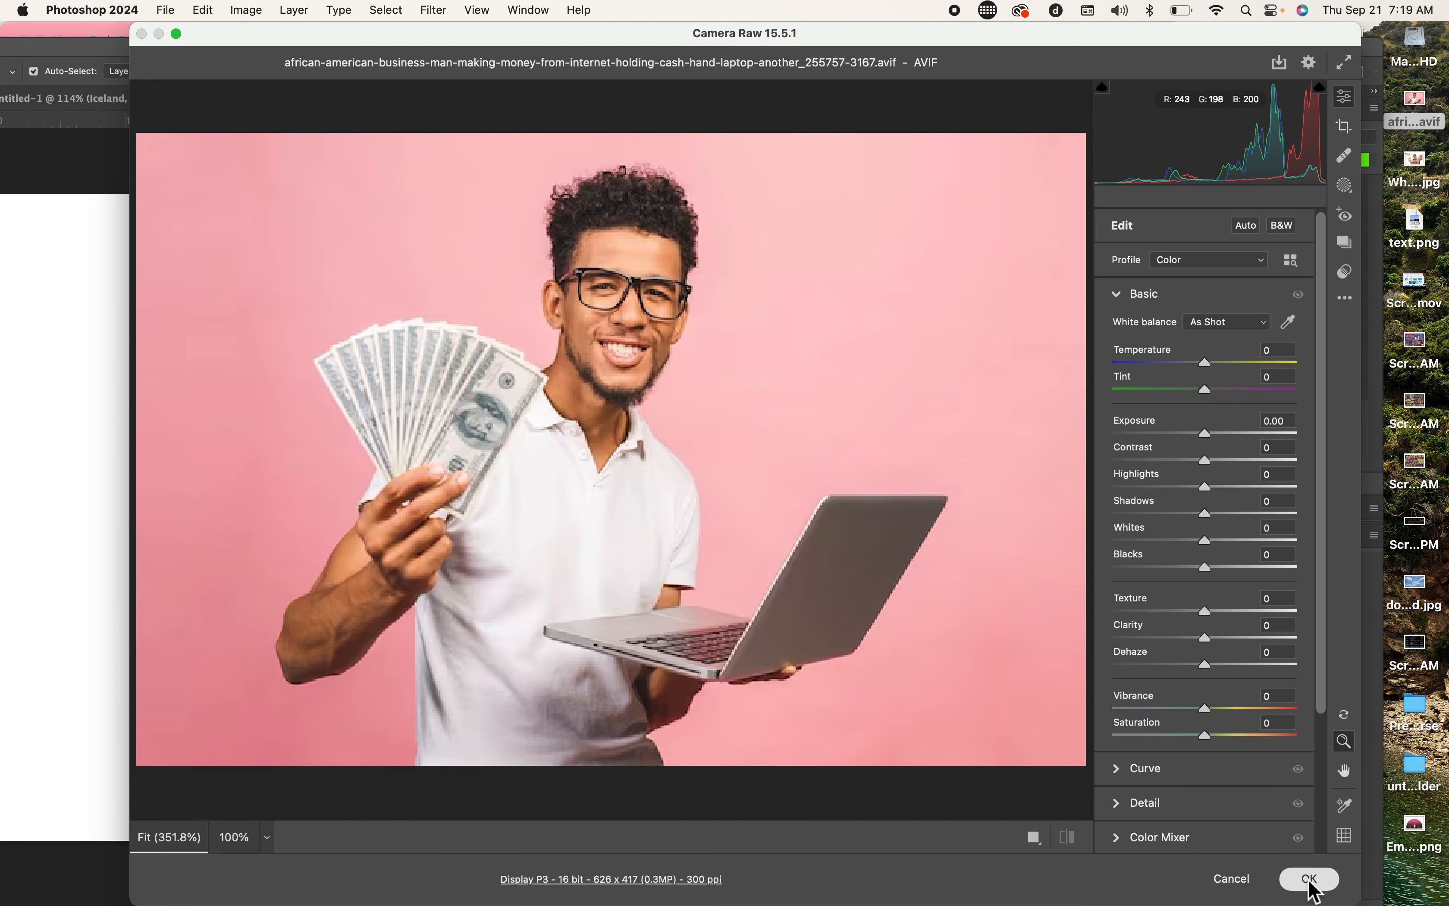
click(1310, 879)
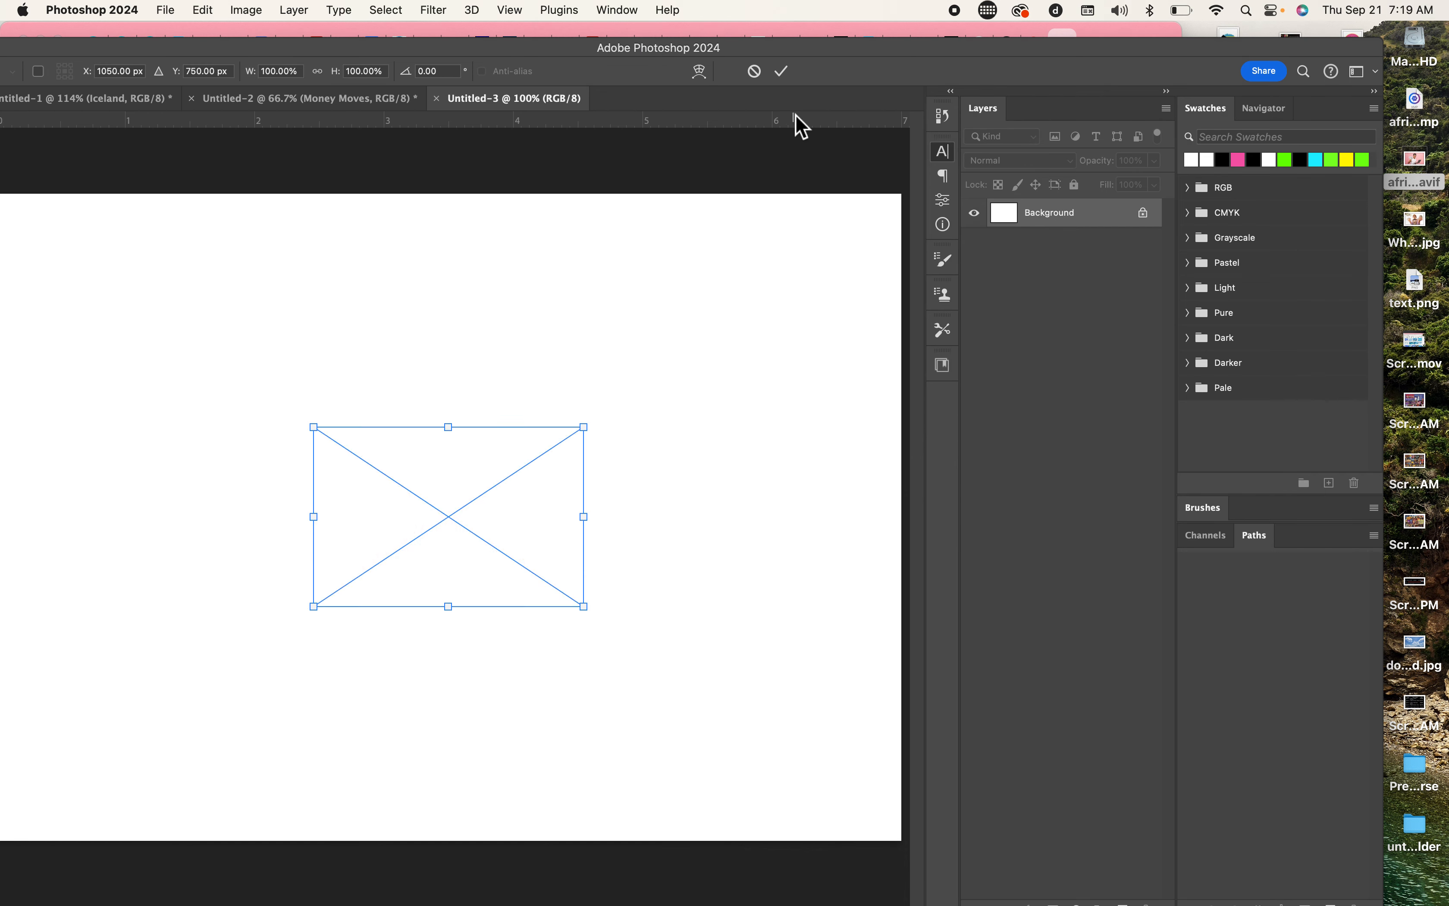
drag(830, 75, 970, 51)
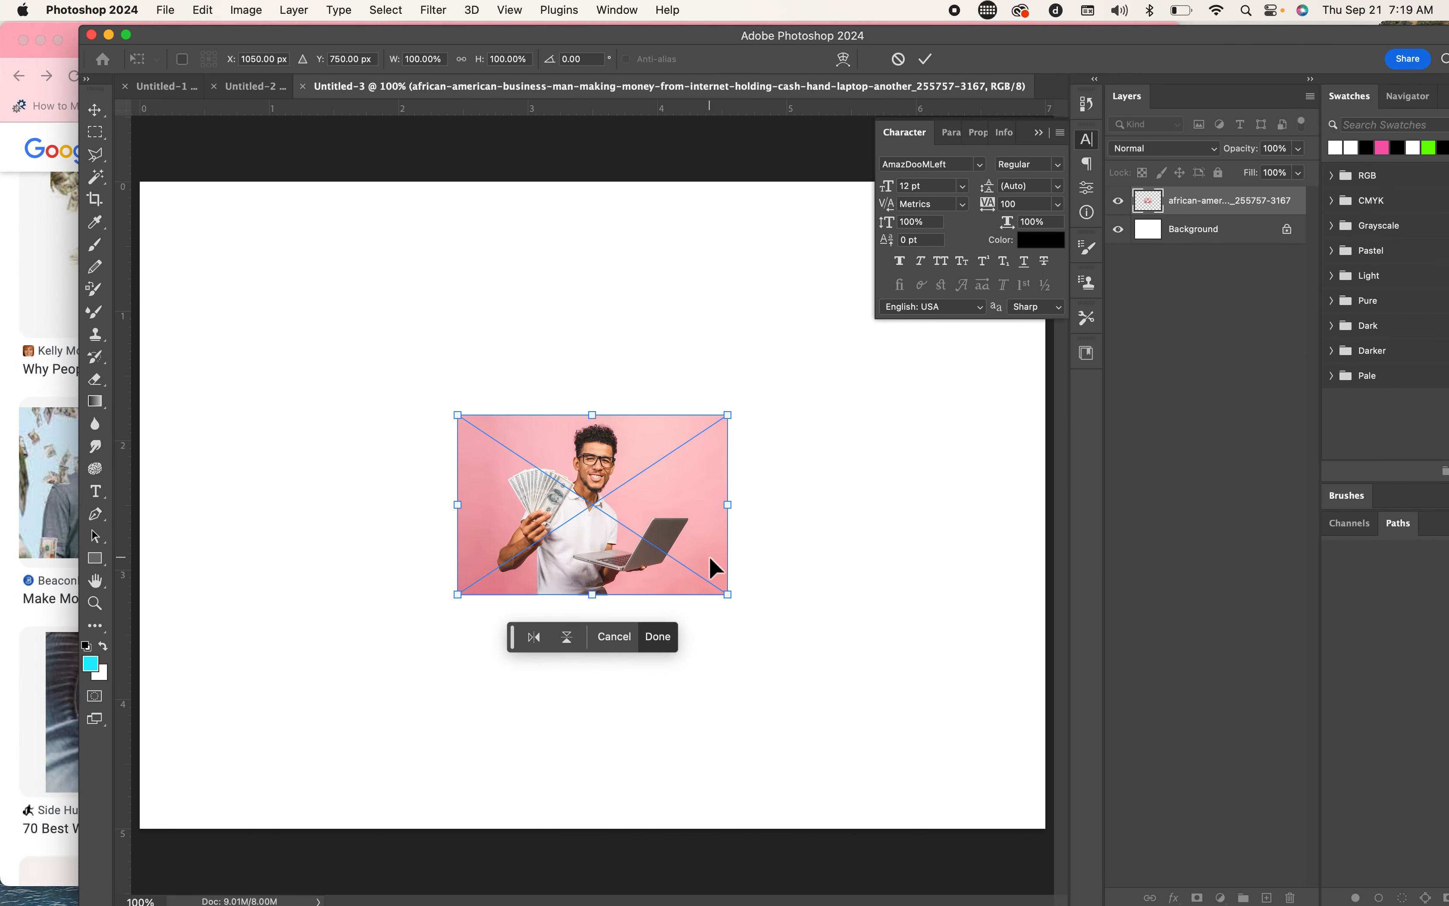
key(Return)
click(652, 515)
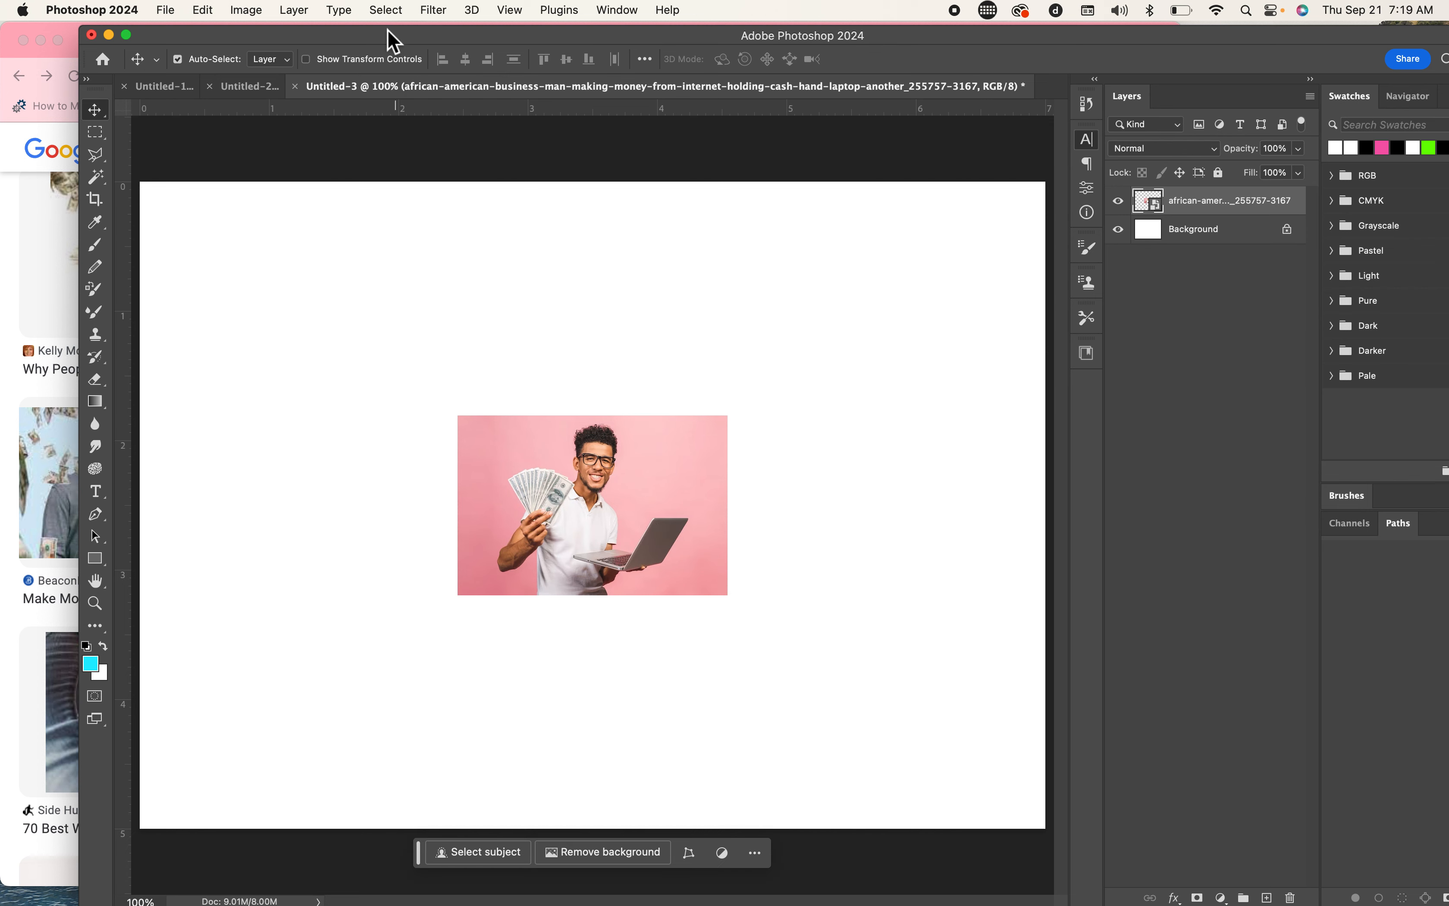
Step: Select the man in the placed photo with Select and Mask using Select Subject, and output a selection
click(387, 10)
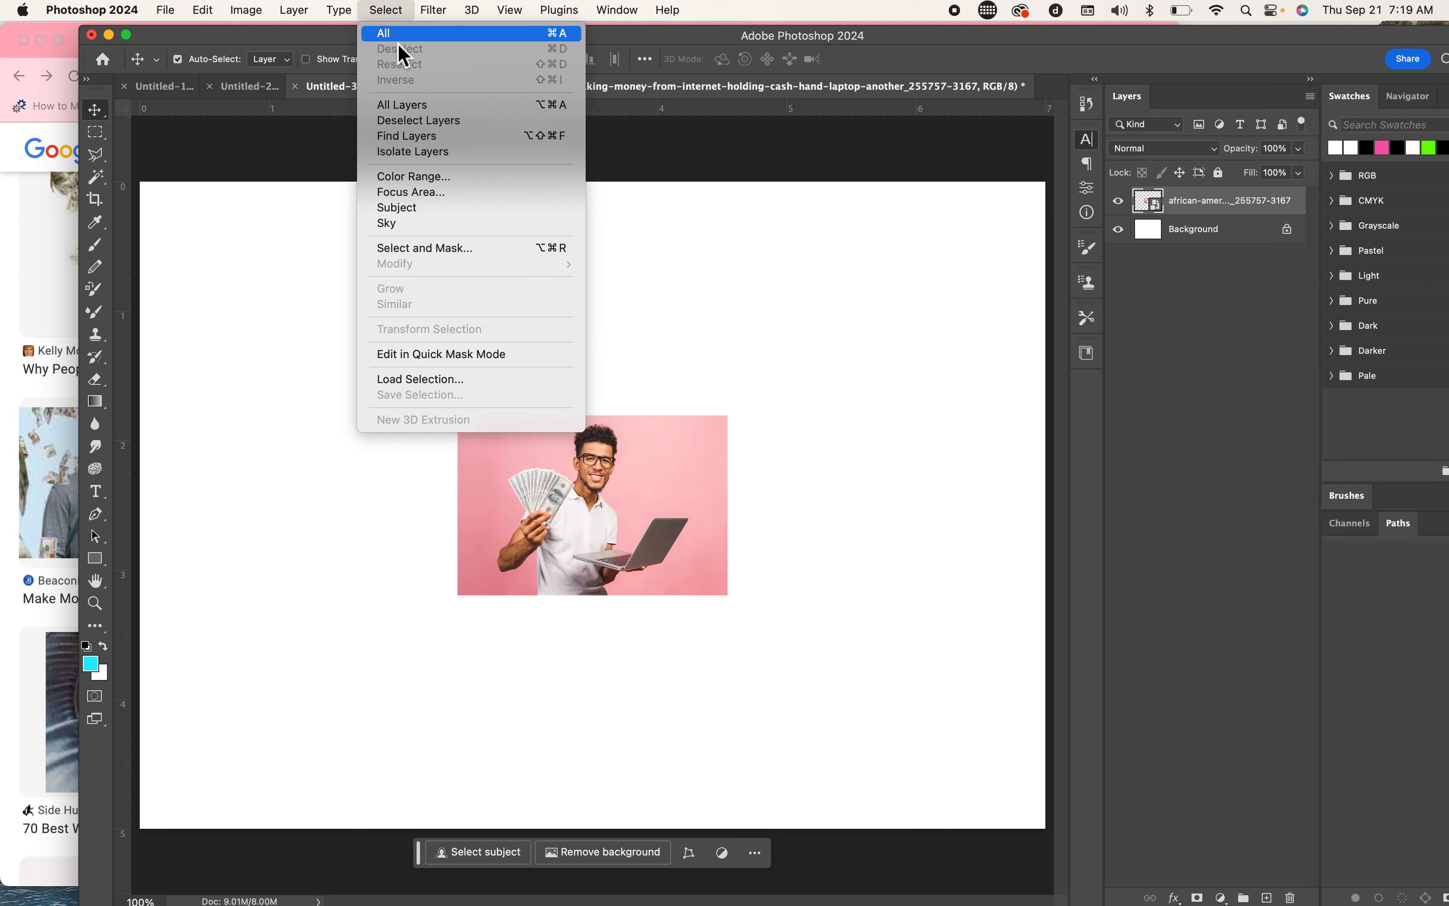
click(401, 253)
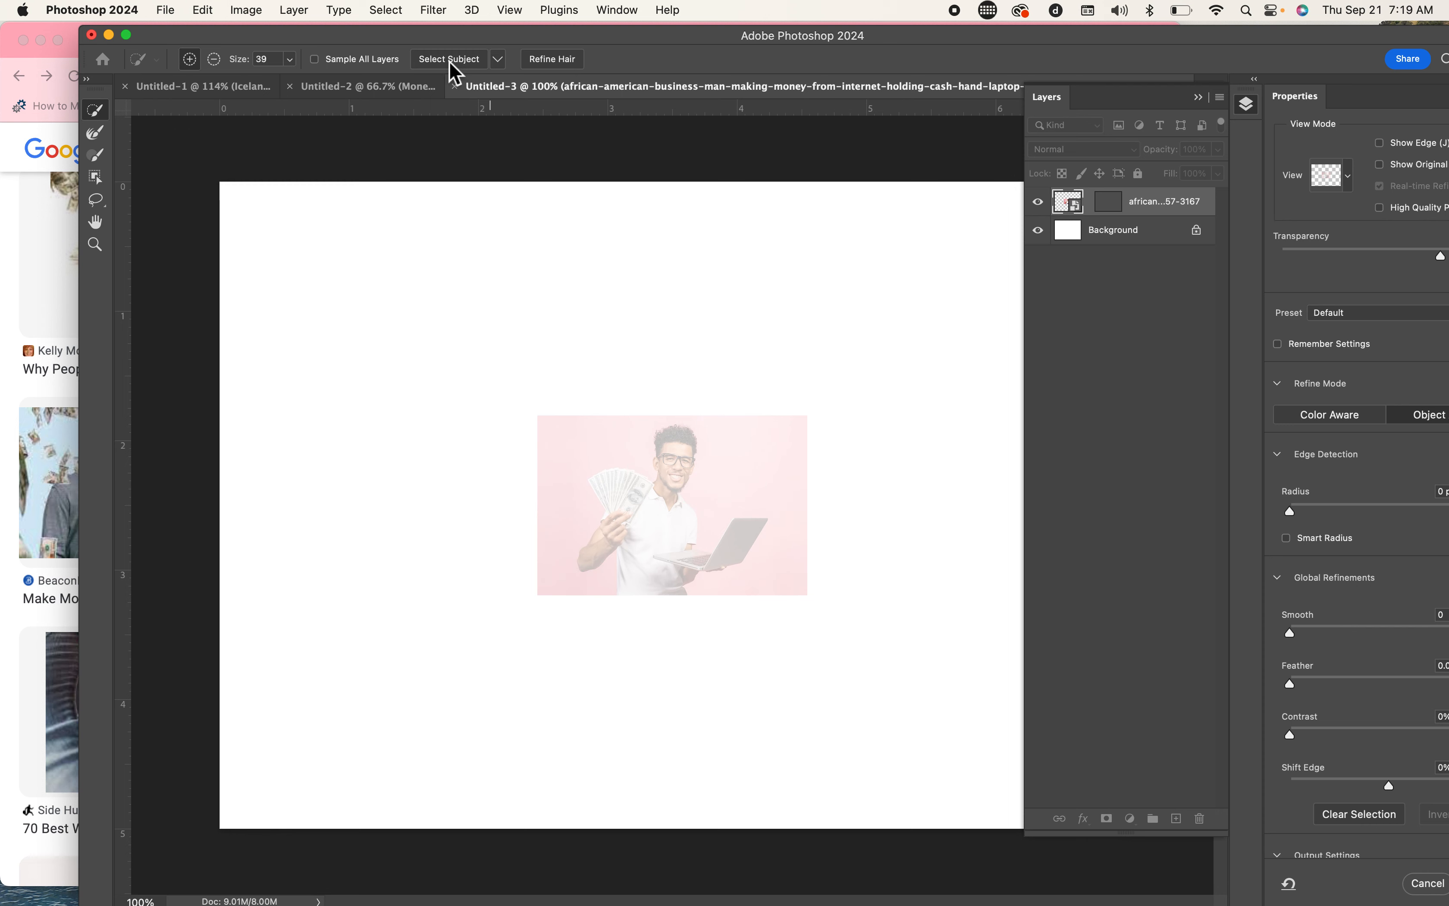
click(464, 62)
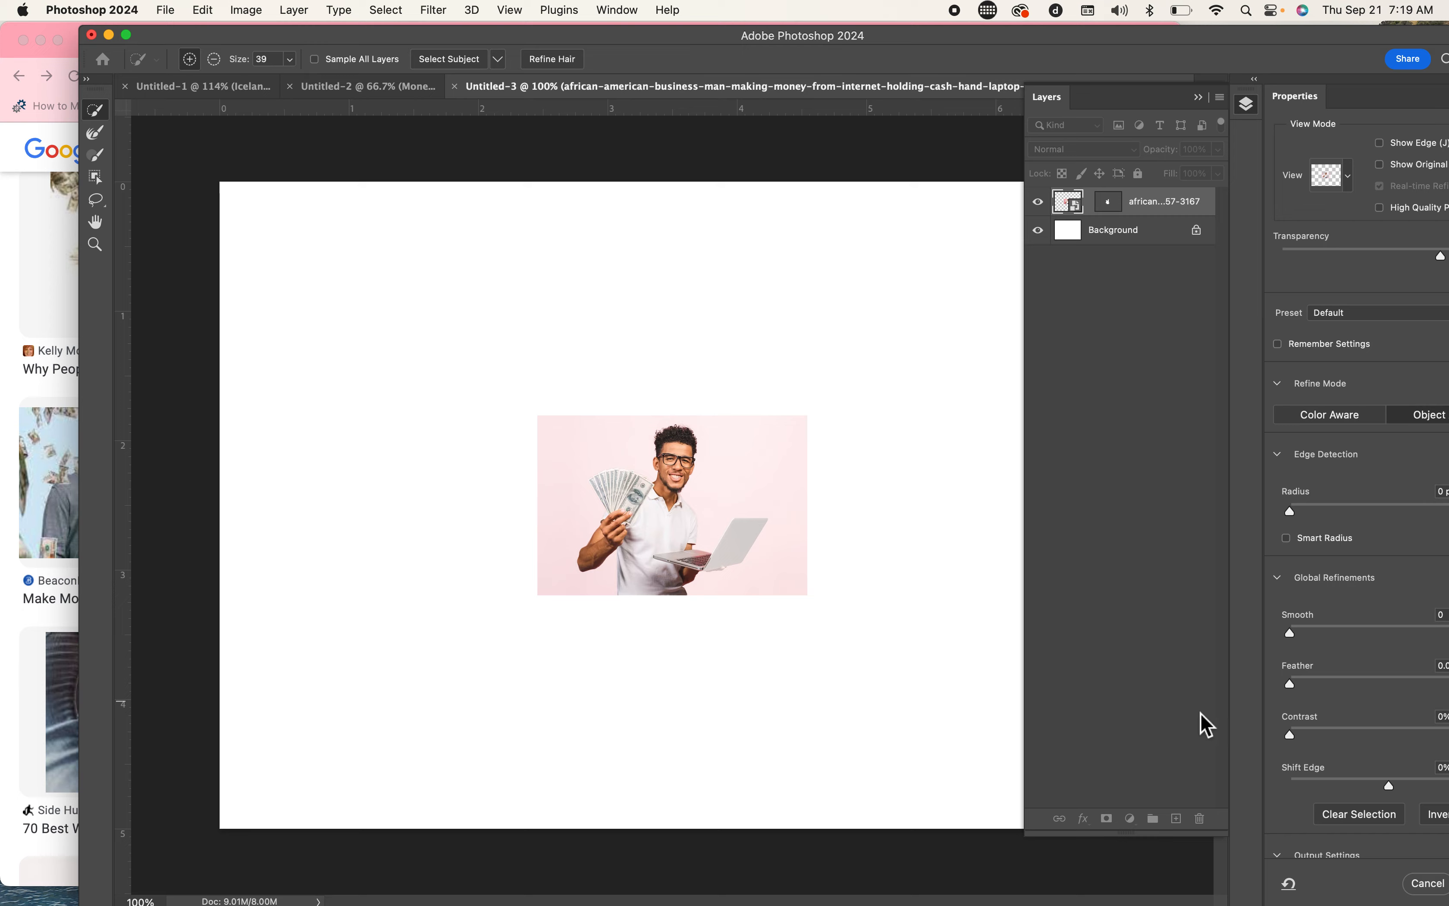
drag(1273, 43, 1138, 37)
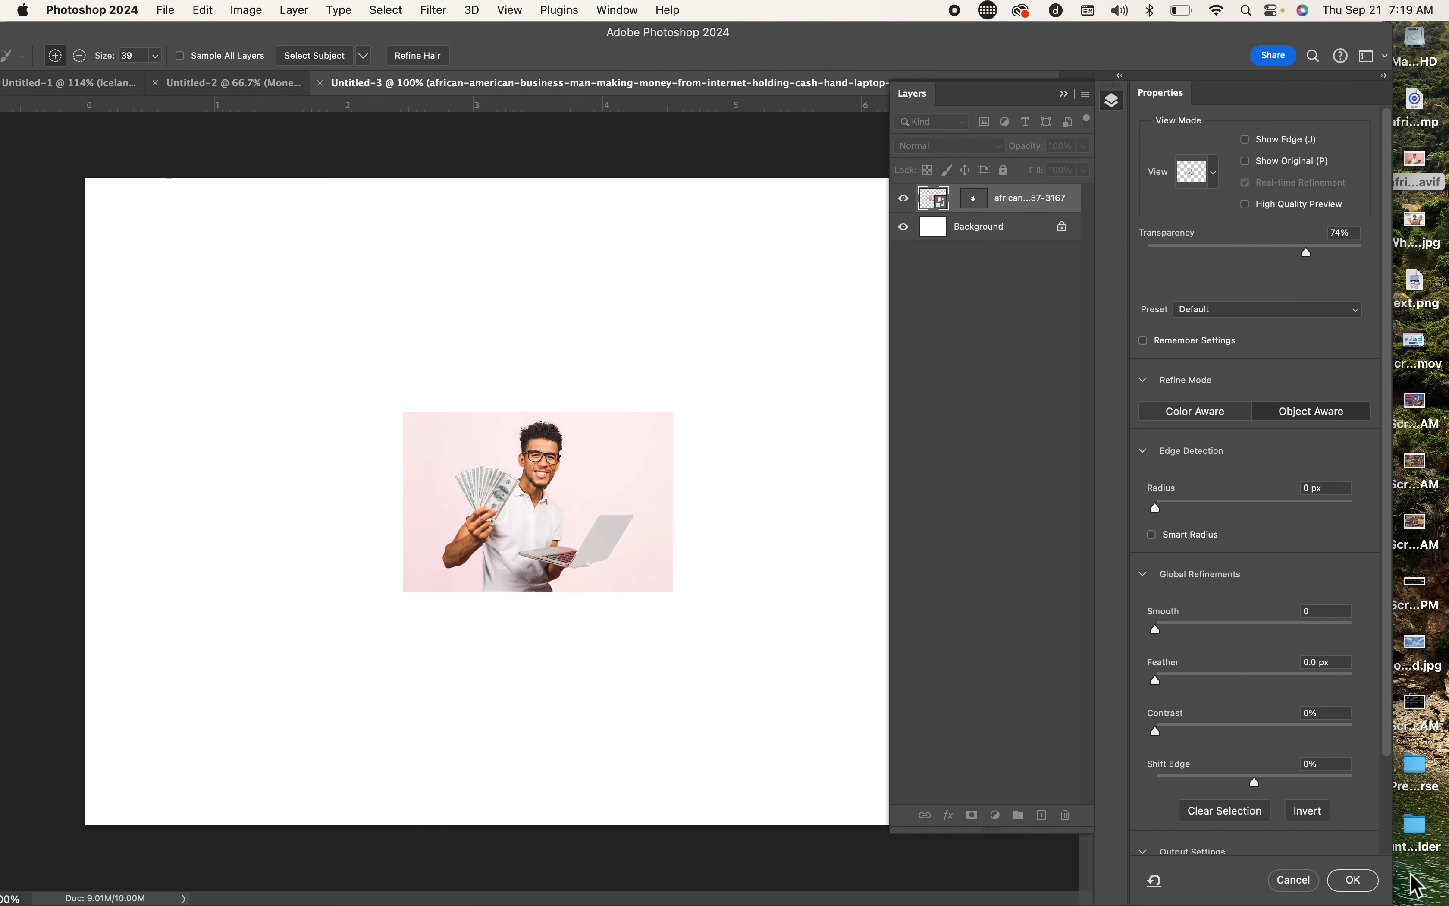
click(1355, 880)
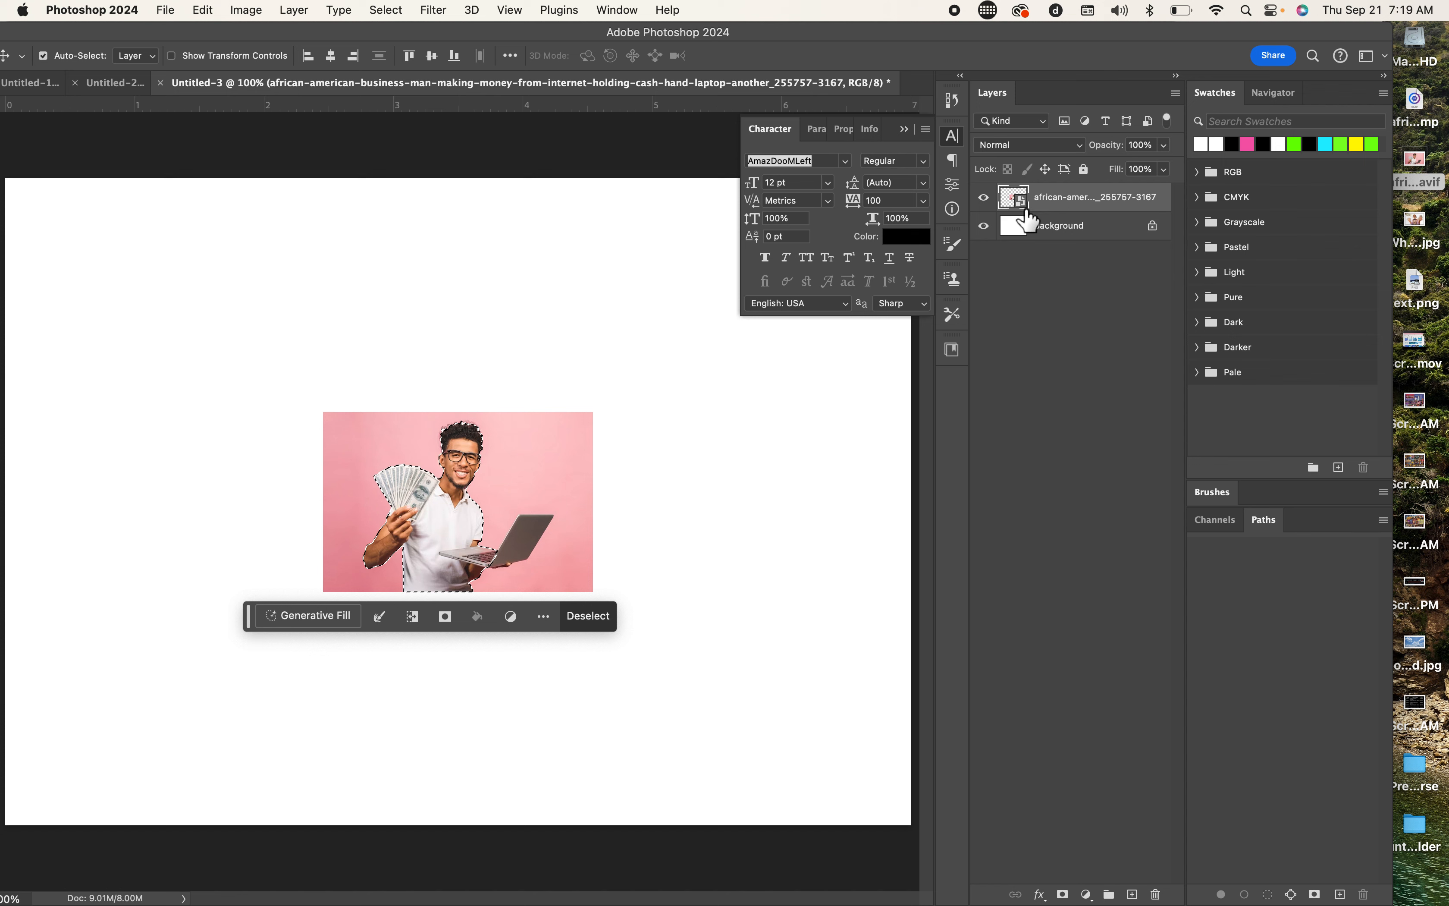
Step: Rasterize the photo layer to cut the selected man onto his own layer, and delete the leftover pink background layer
right_click(1173, 204)
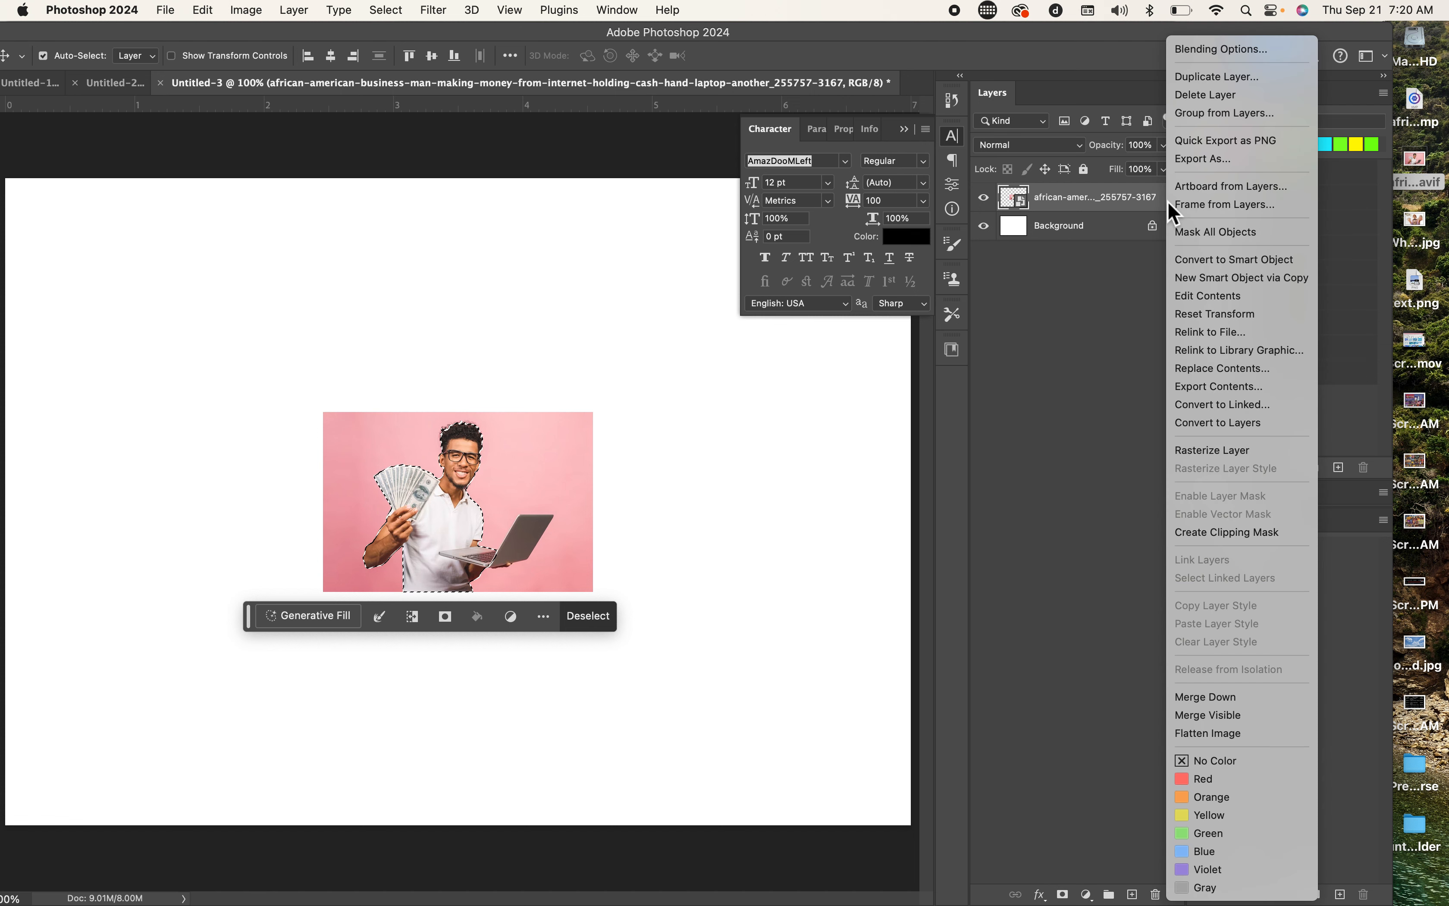
click(1208, 450)
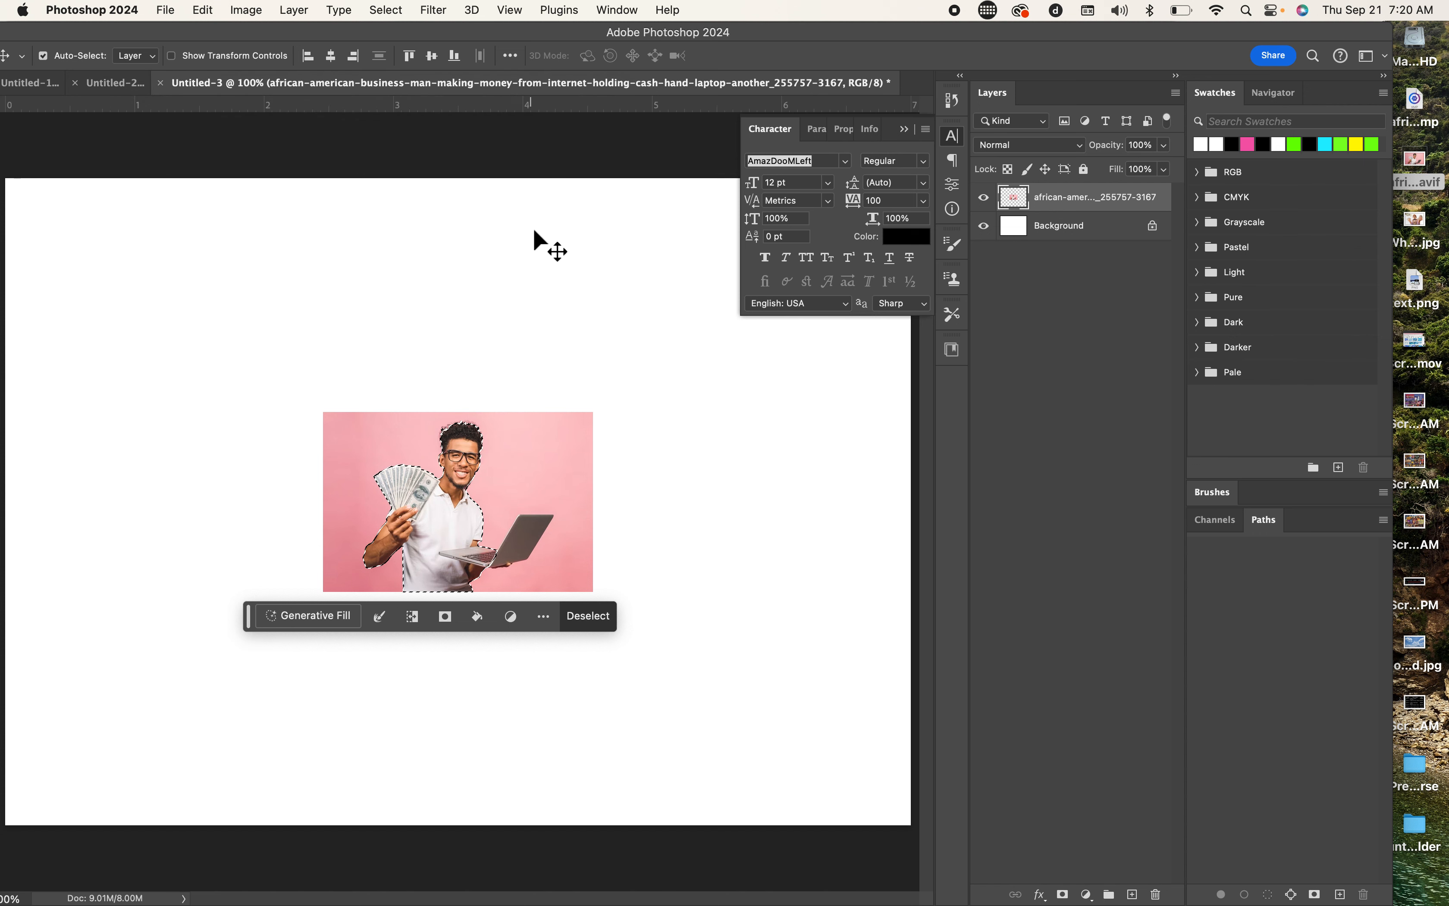
key(super+x)
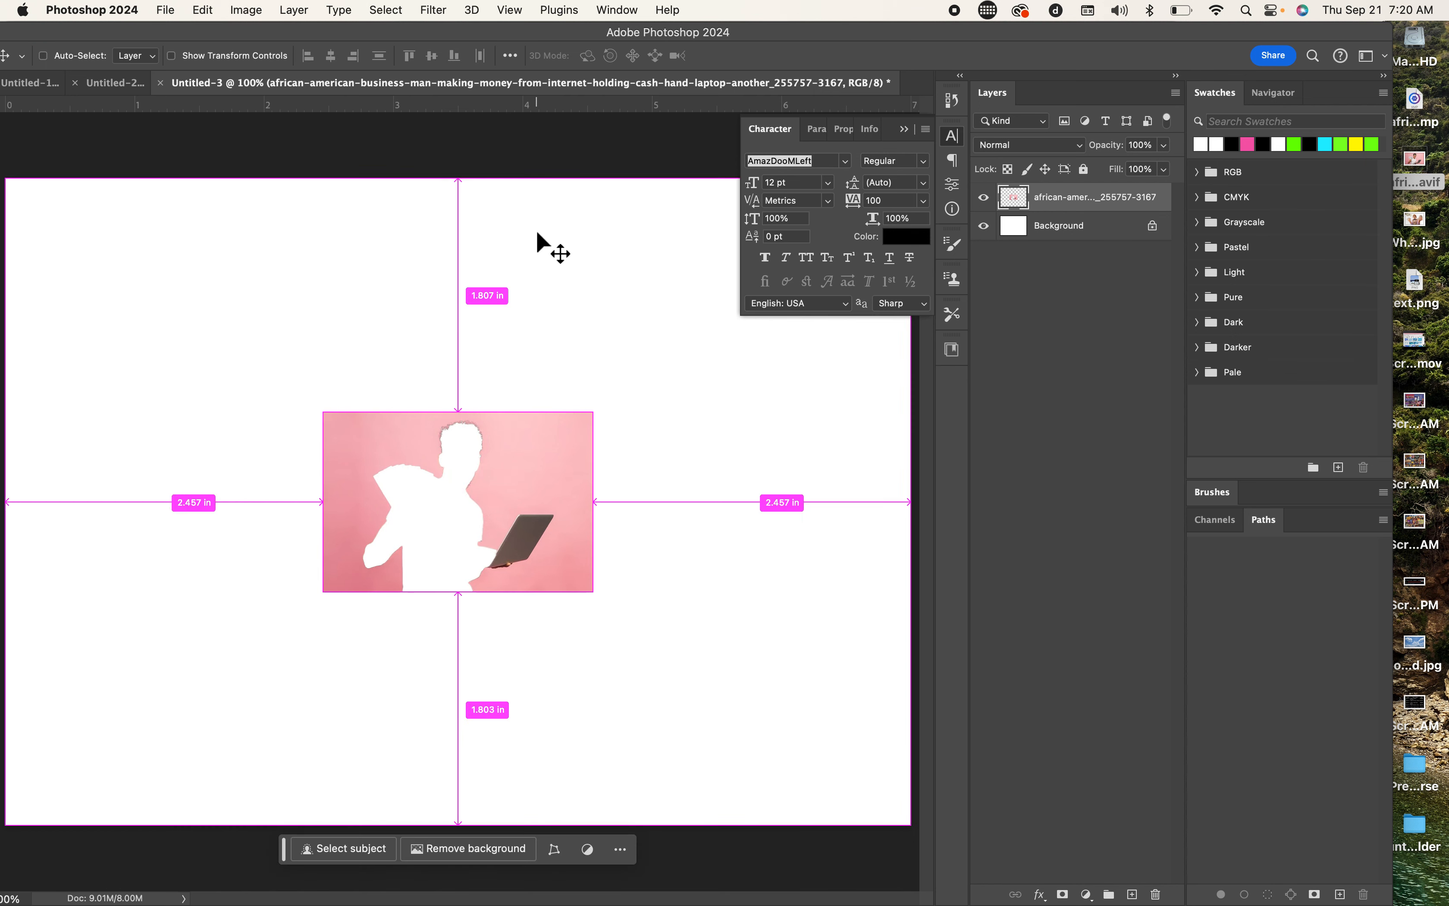
key(super+v)
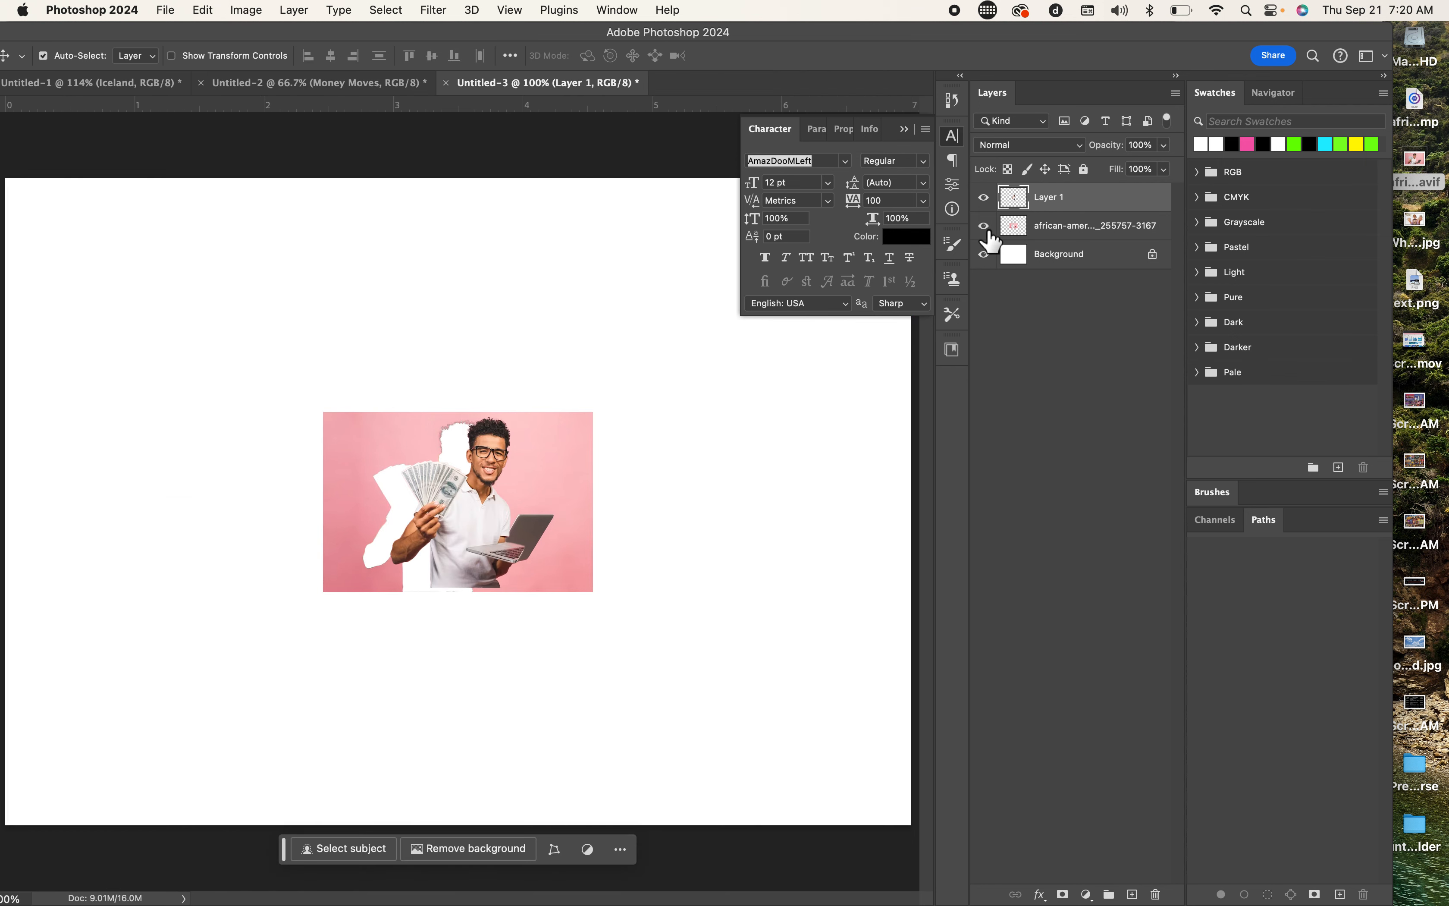
click(984, 226)
drag(1085, 233, 1165, 895)
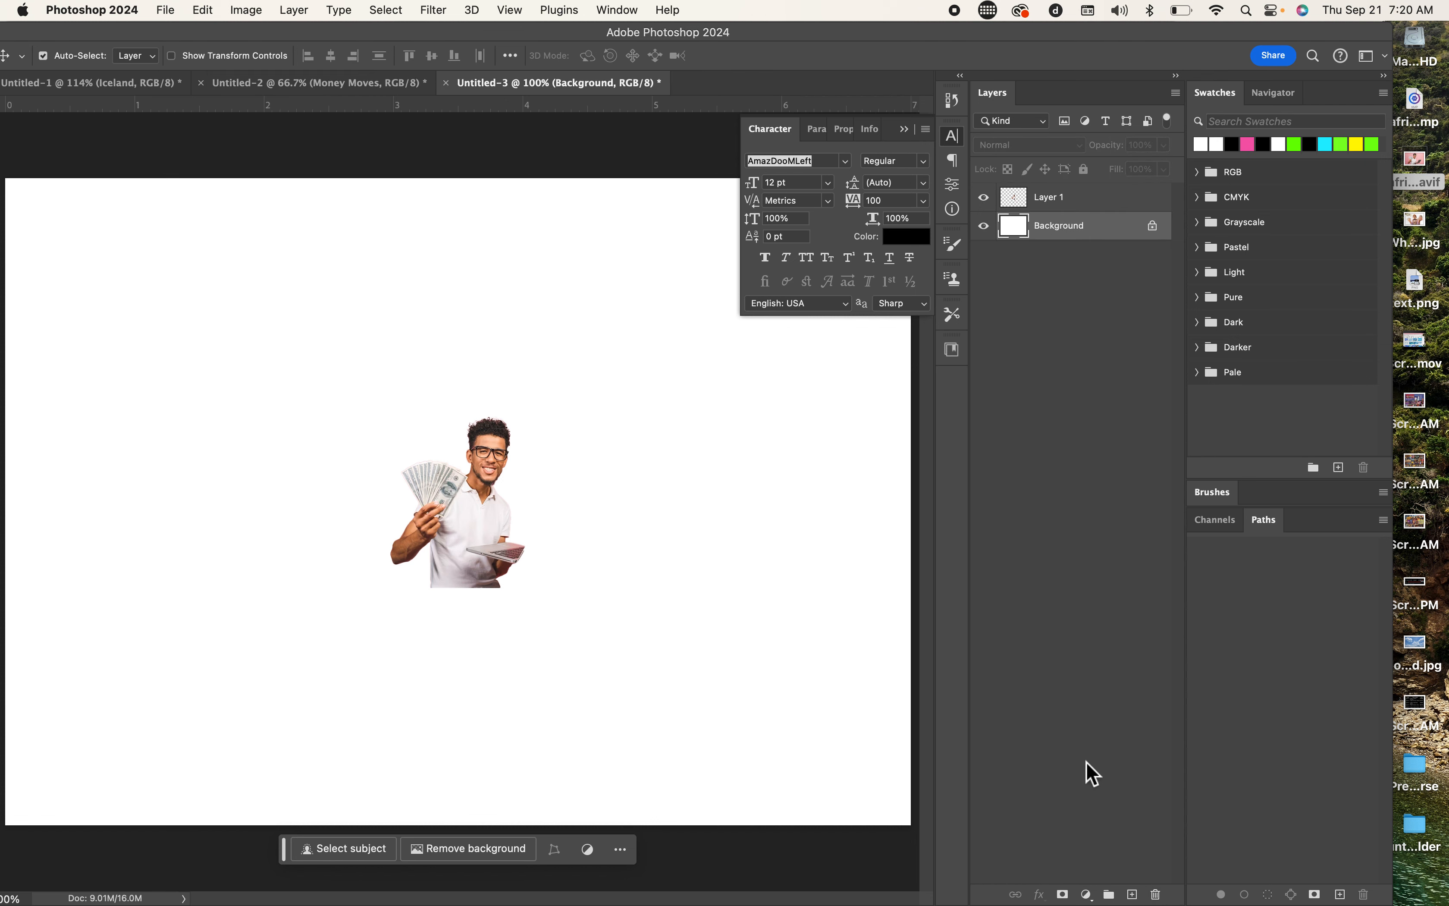
Step: Move the cut-out man up toward the canvas centre, enlarge him, and hide the white Background layer
drag(490, 37, 660, 37)
drag(641, 486, 455, 400)
key(super+t)
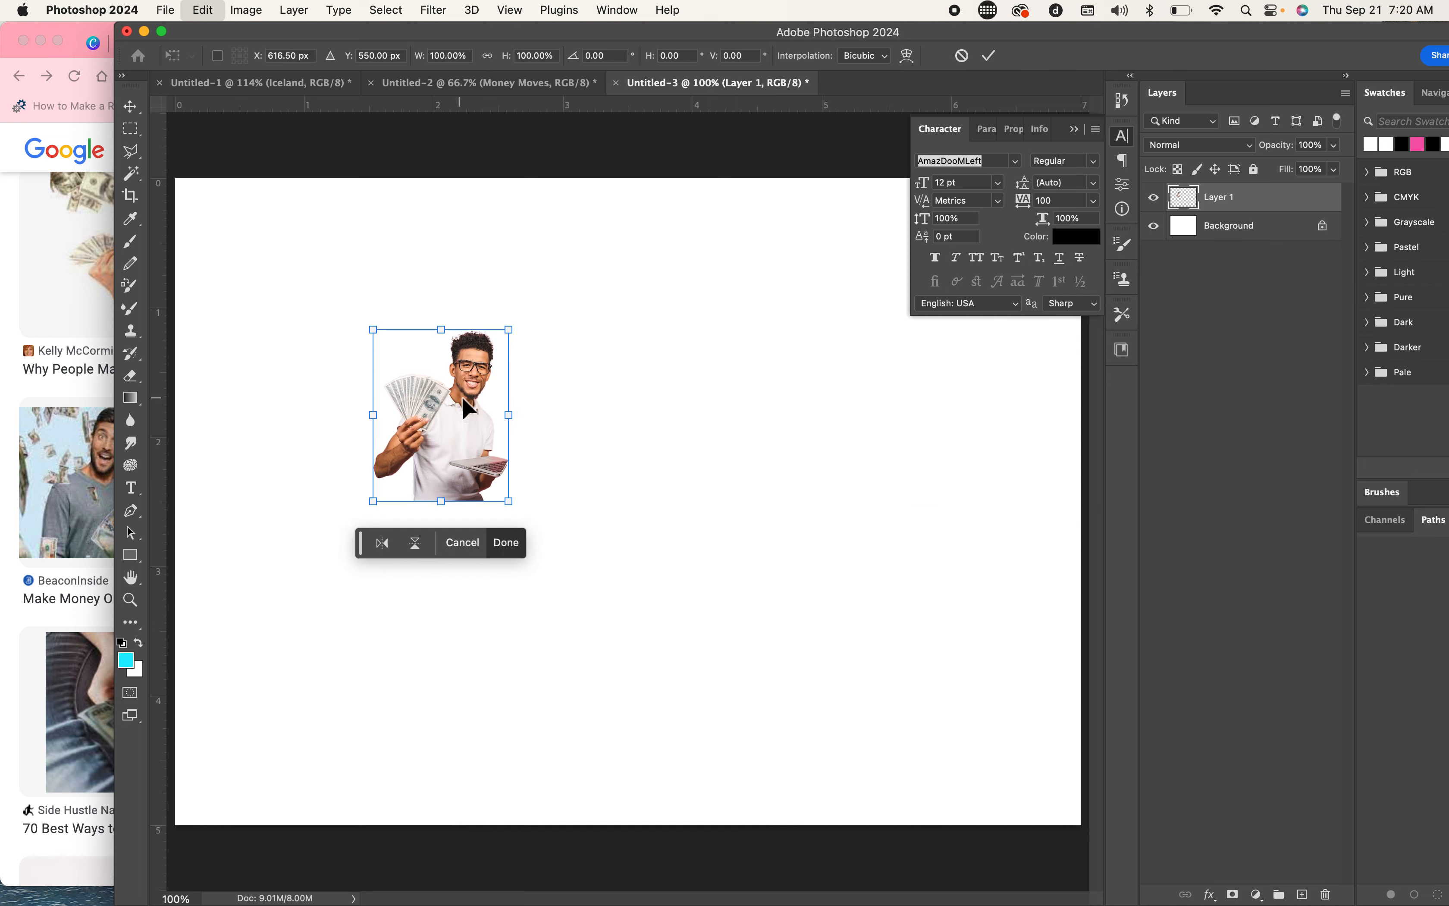
drag(509, 508, 616, 636)
key(Return)
drag(526, 446, 562, 446)
click(1153, 226)
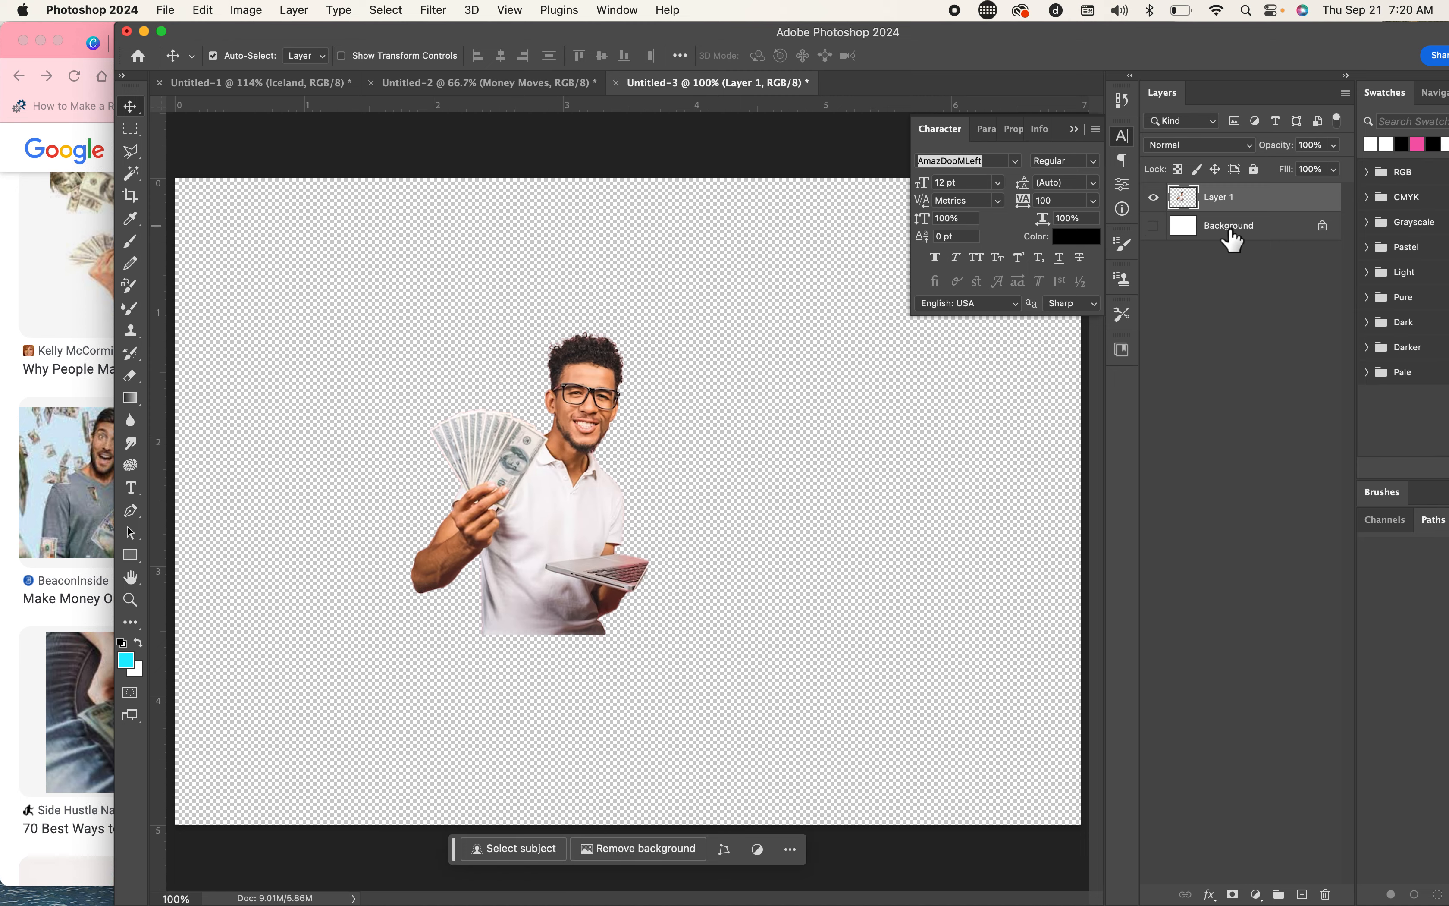
Step: Crop the document to a rectangular marquee of about 2.1 x 2.5 inches drawn closely around the cut-out man
click(131, 128)
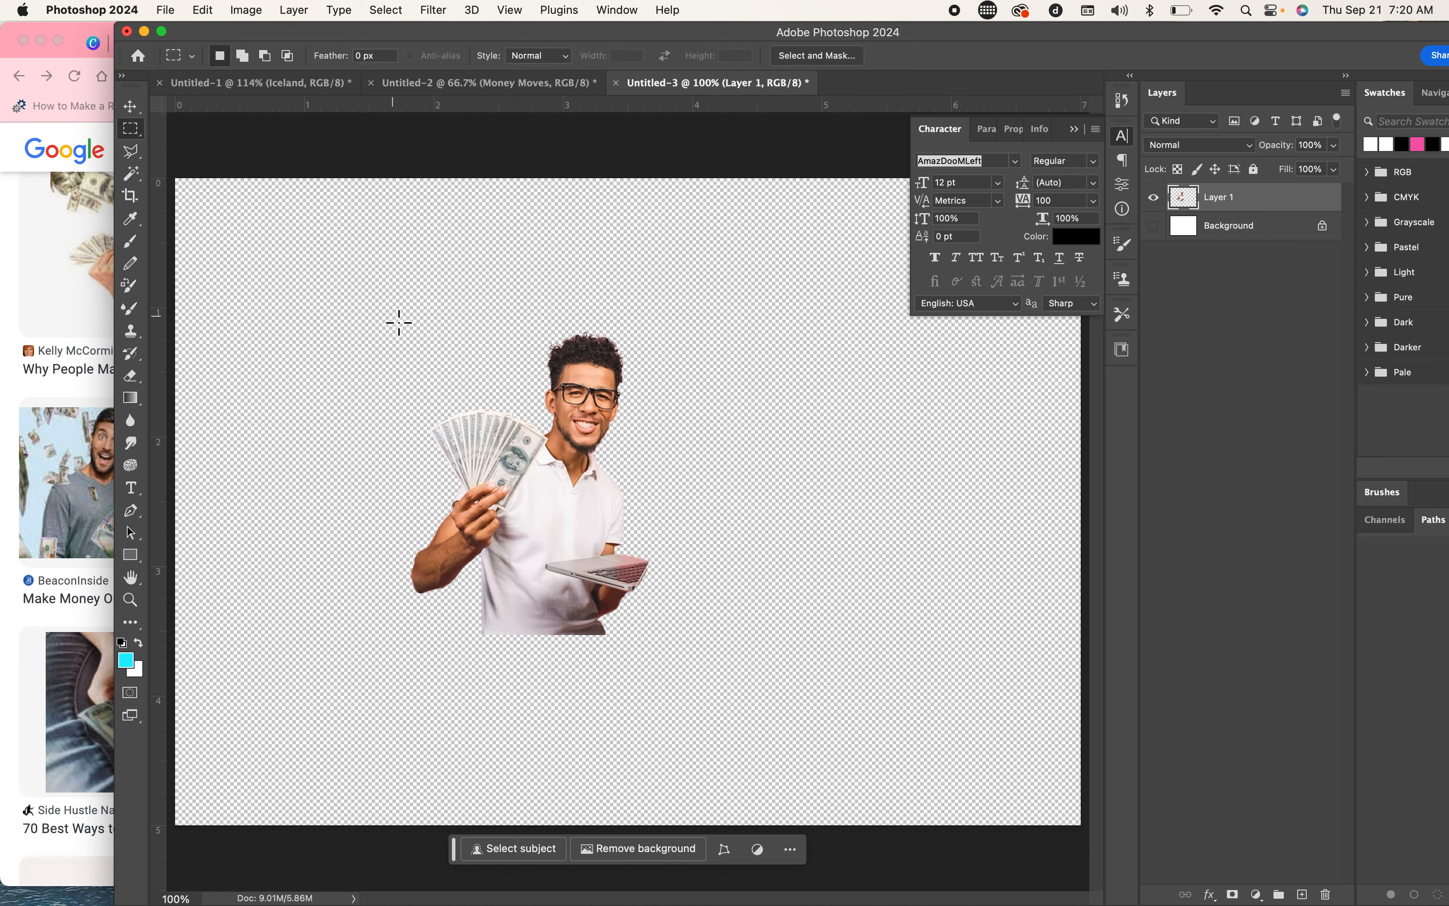
drag(391, 308, 668, 636)
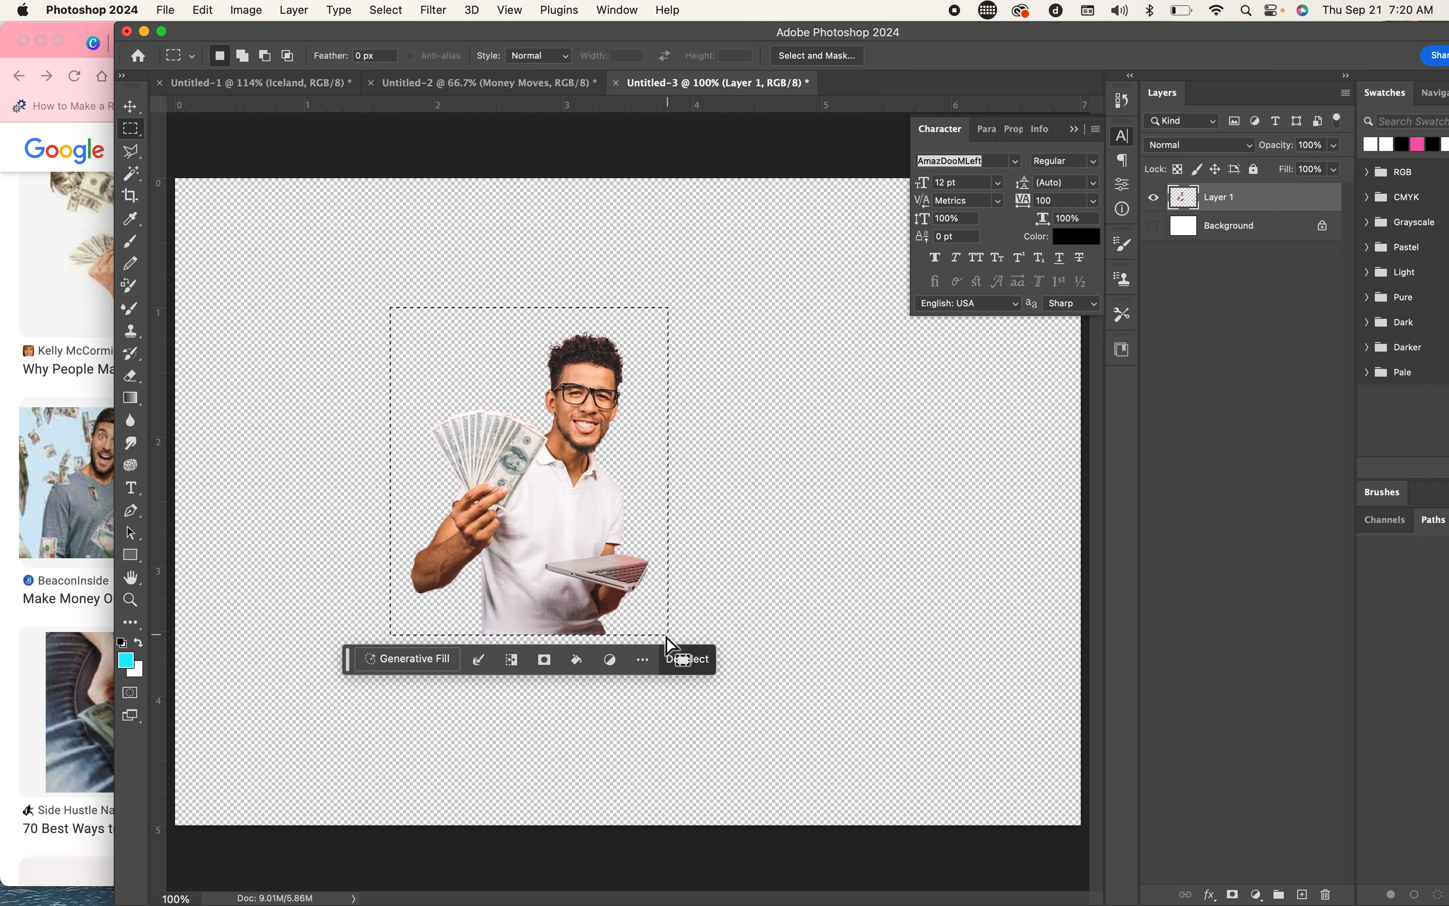
click(255, 11)
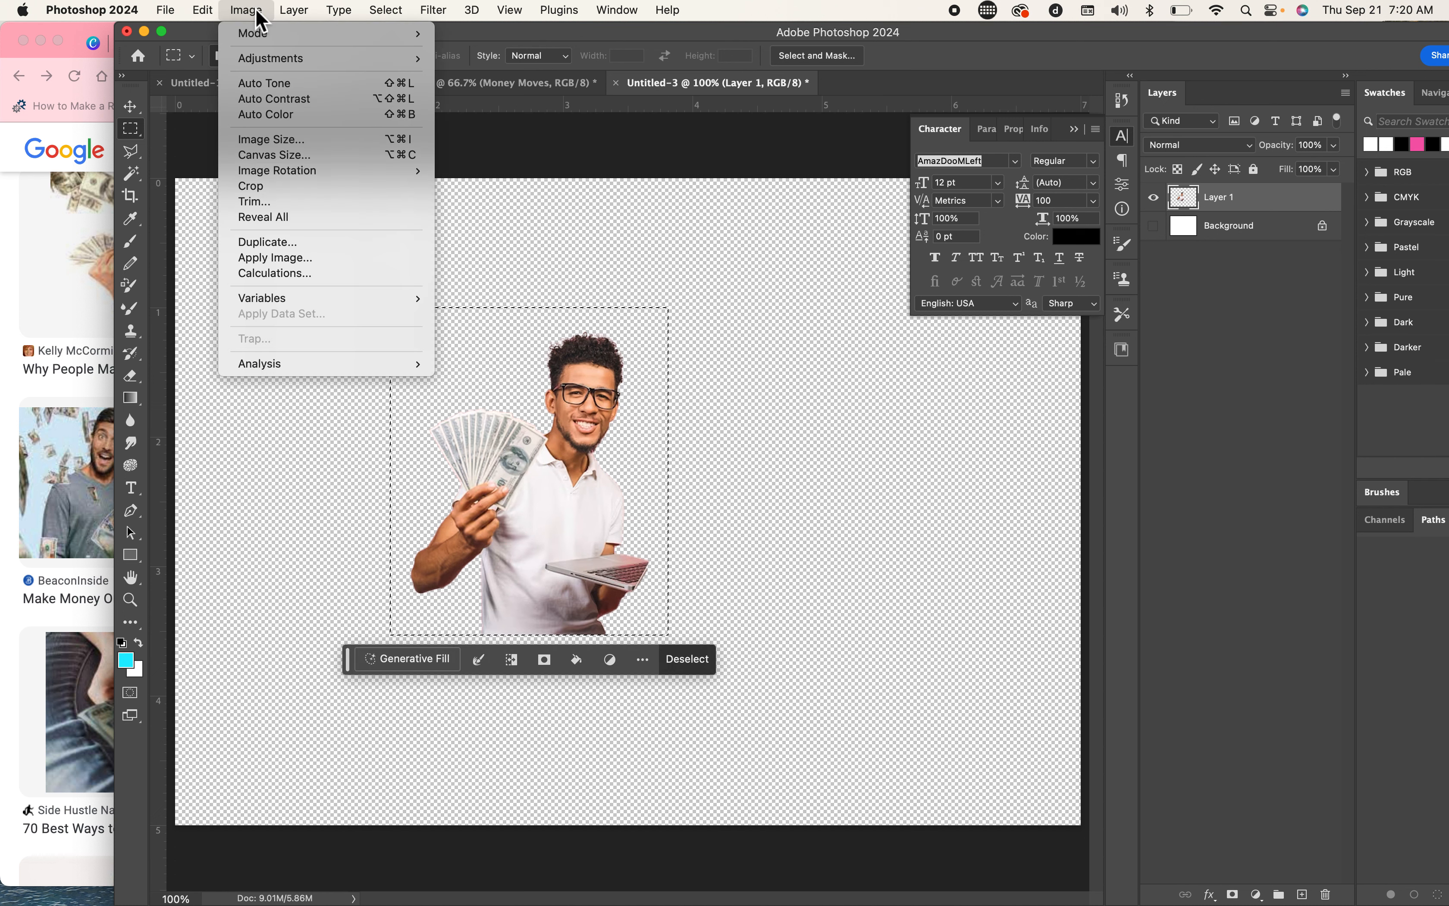
click(272, 190)
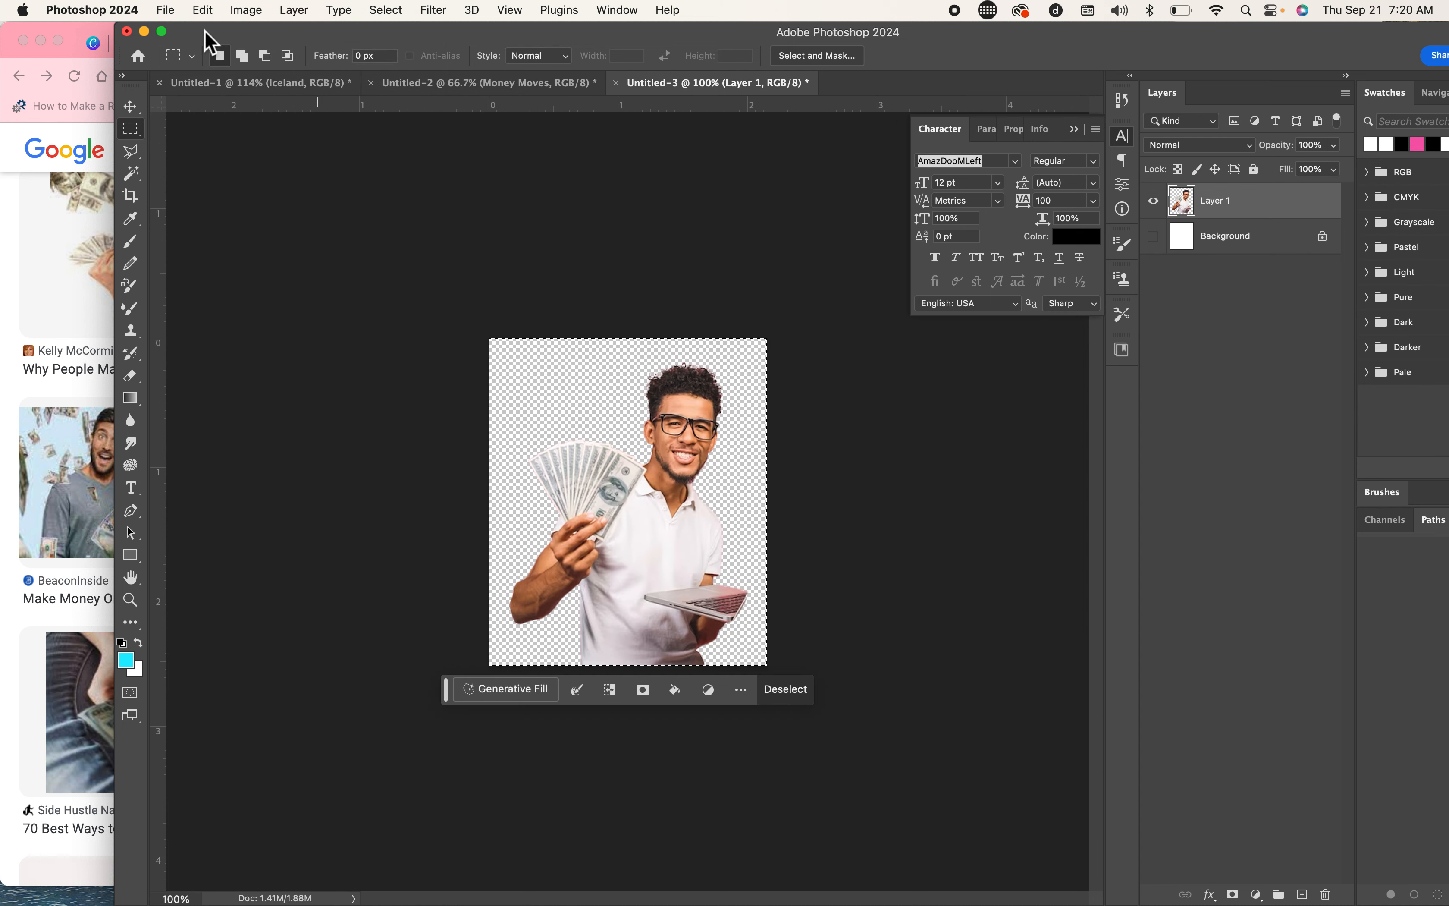
Step: Export the cropped cut-out as a transparent PNG named guy.png to the Desktop
click(165, 10)
mouse_move(182, 288)
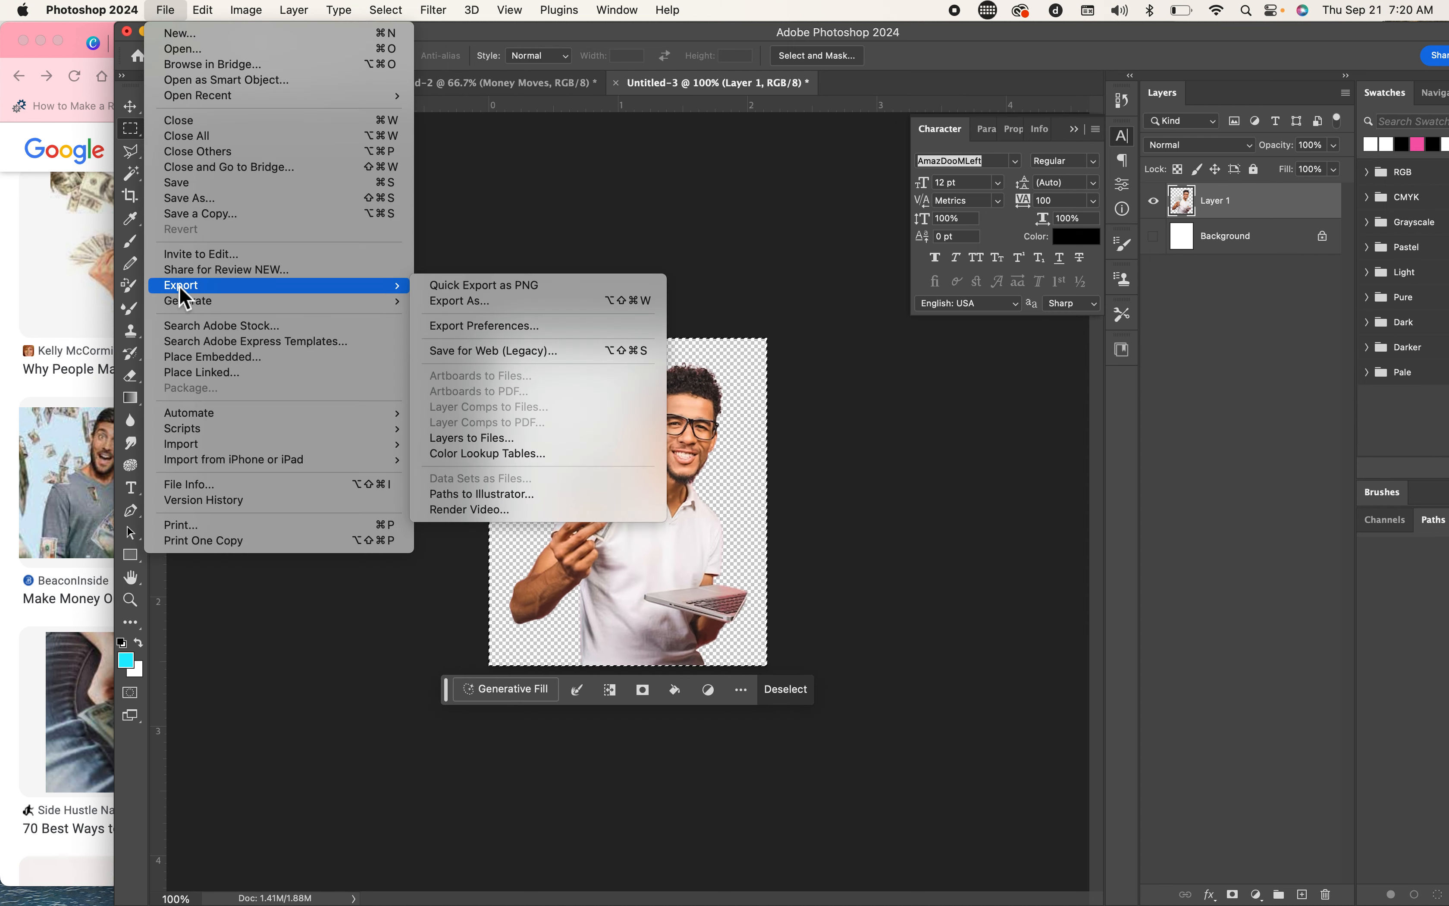
click(480, 285)
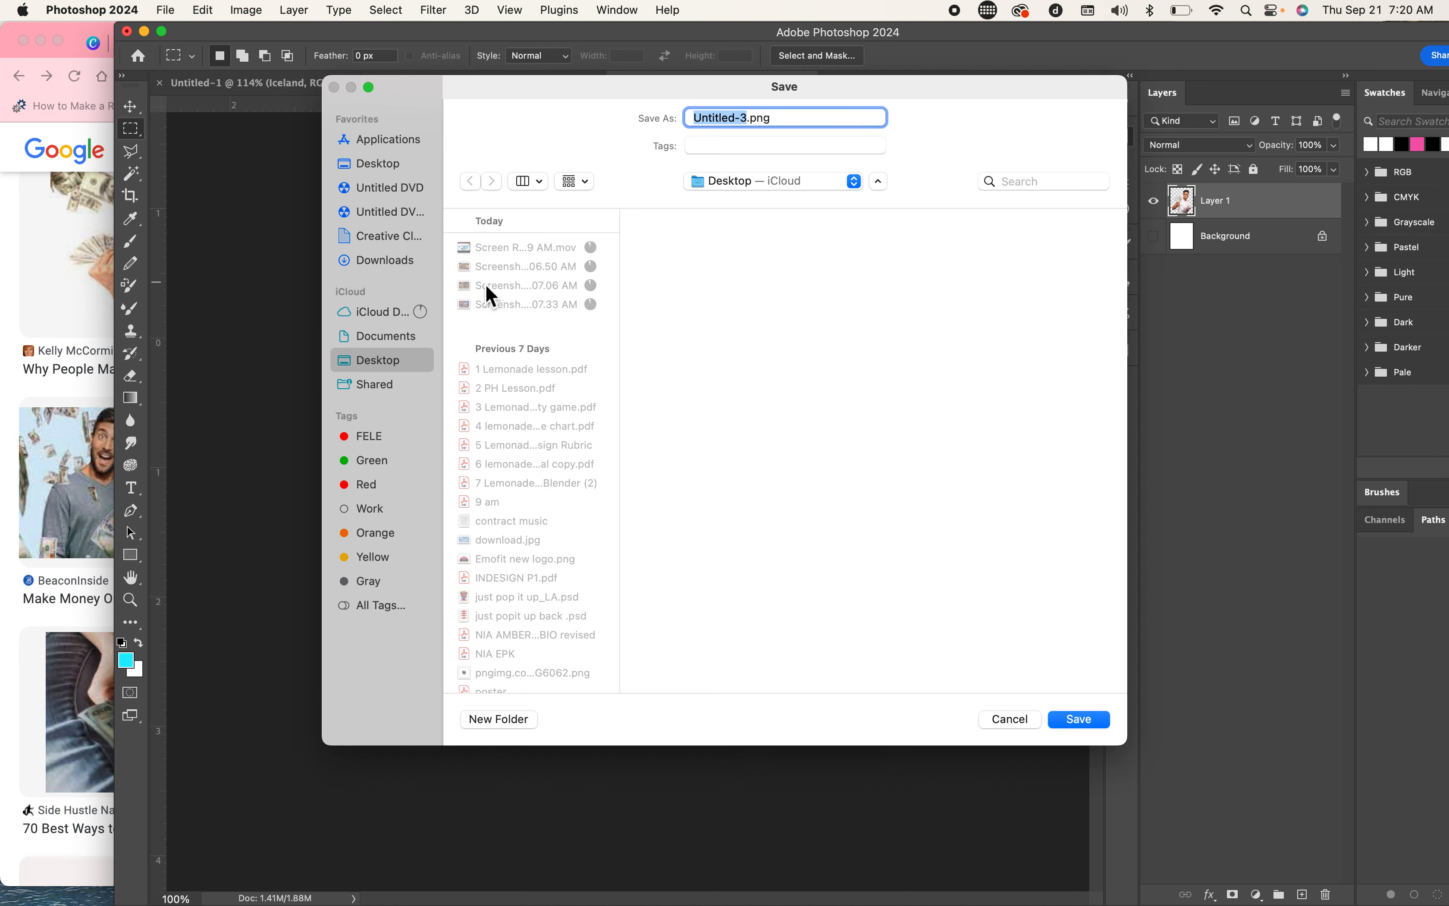
text(guy)
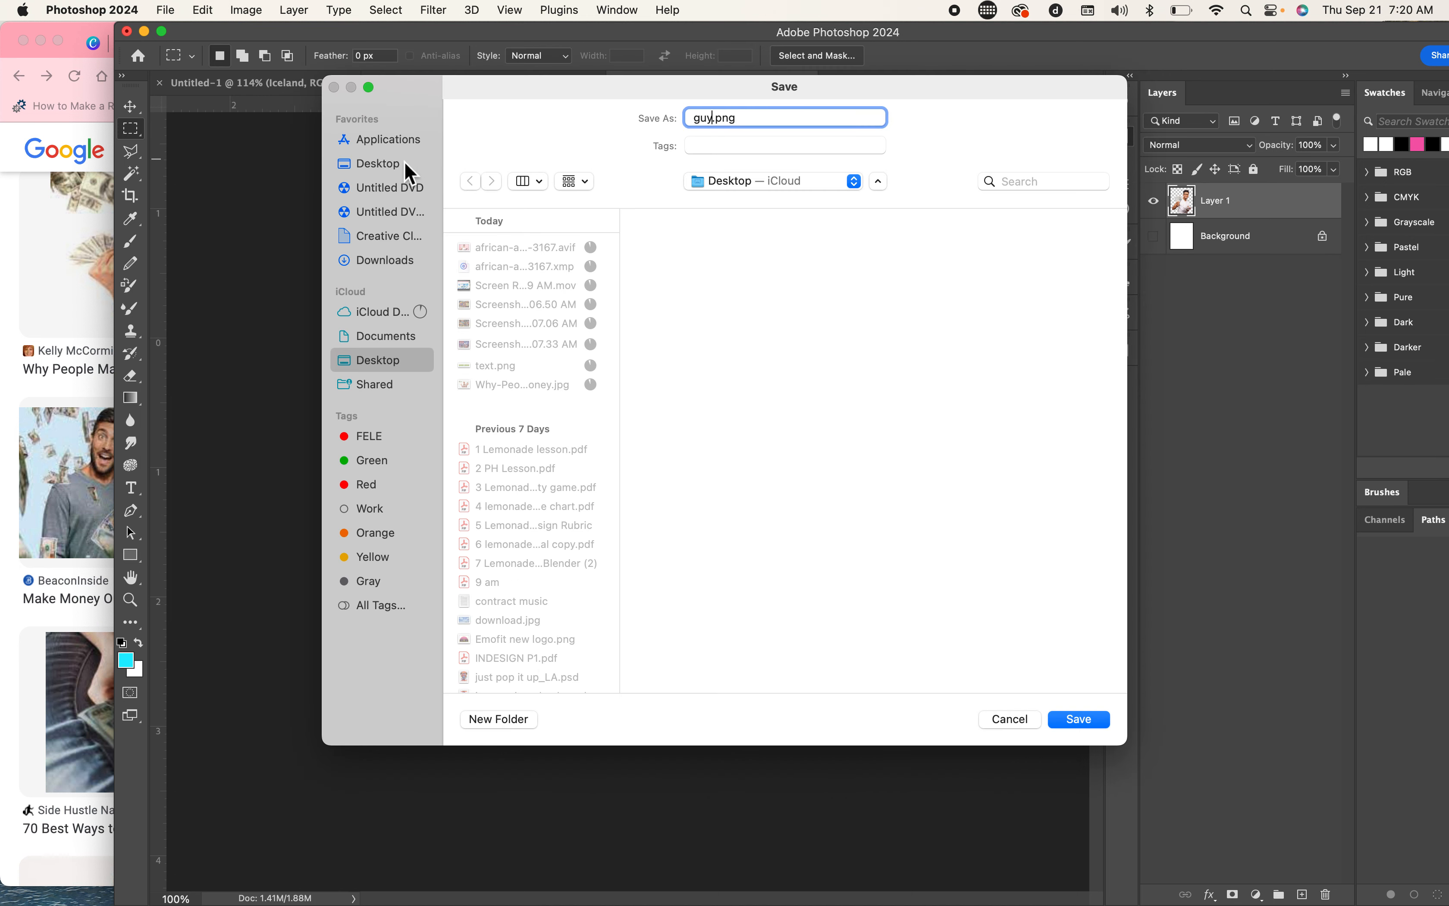
click(408, 173)
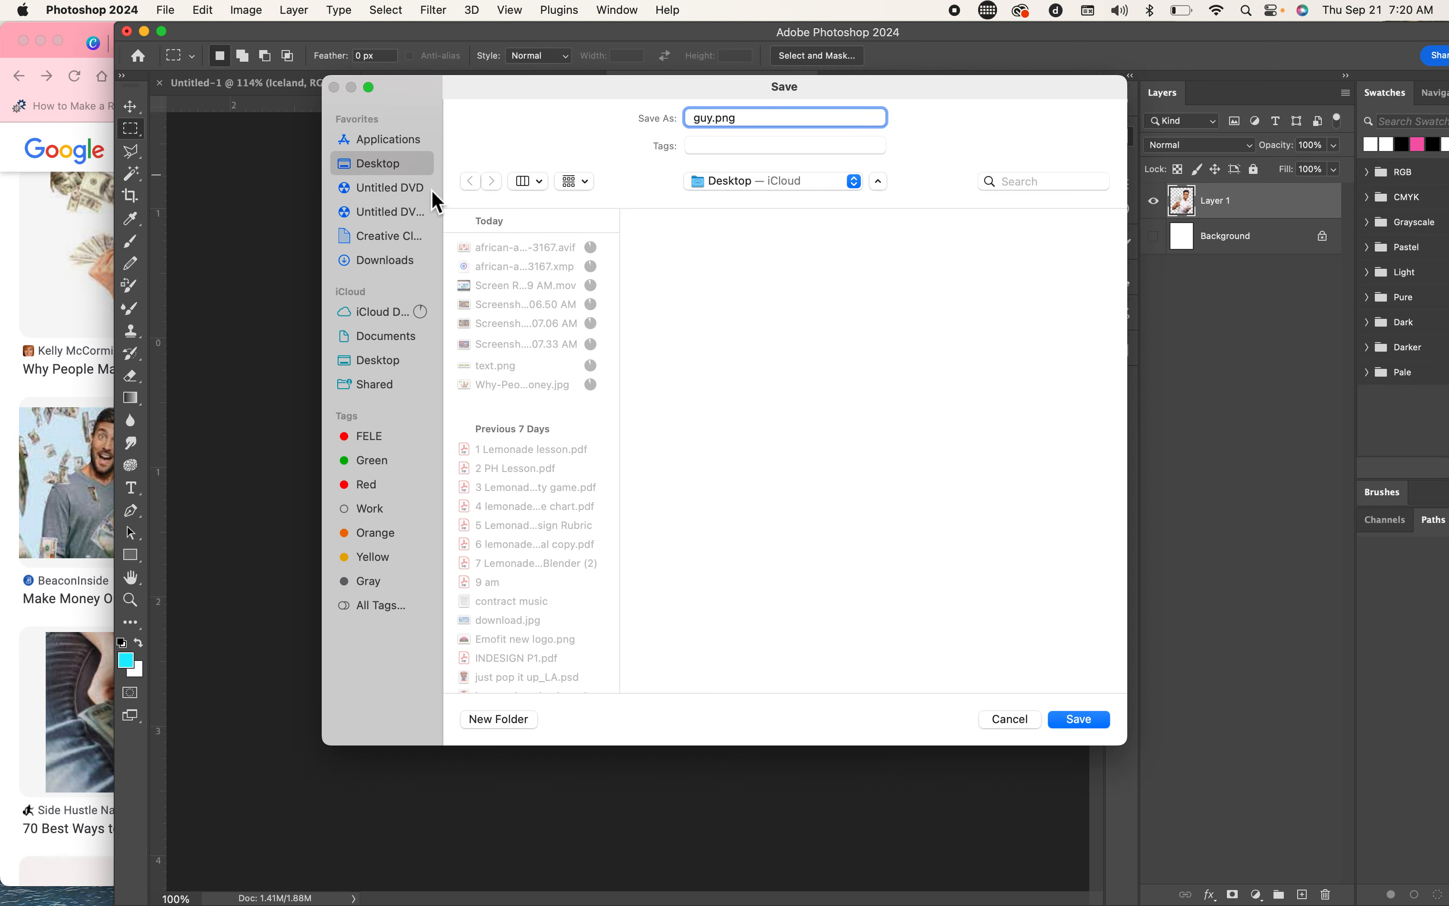
click(1094, 720)
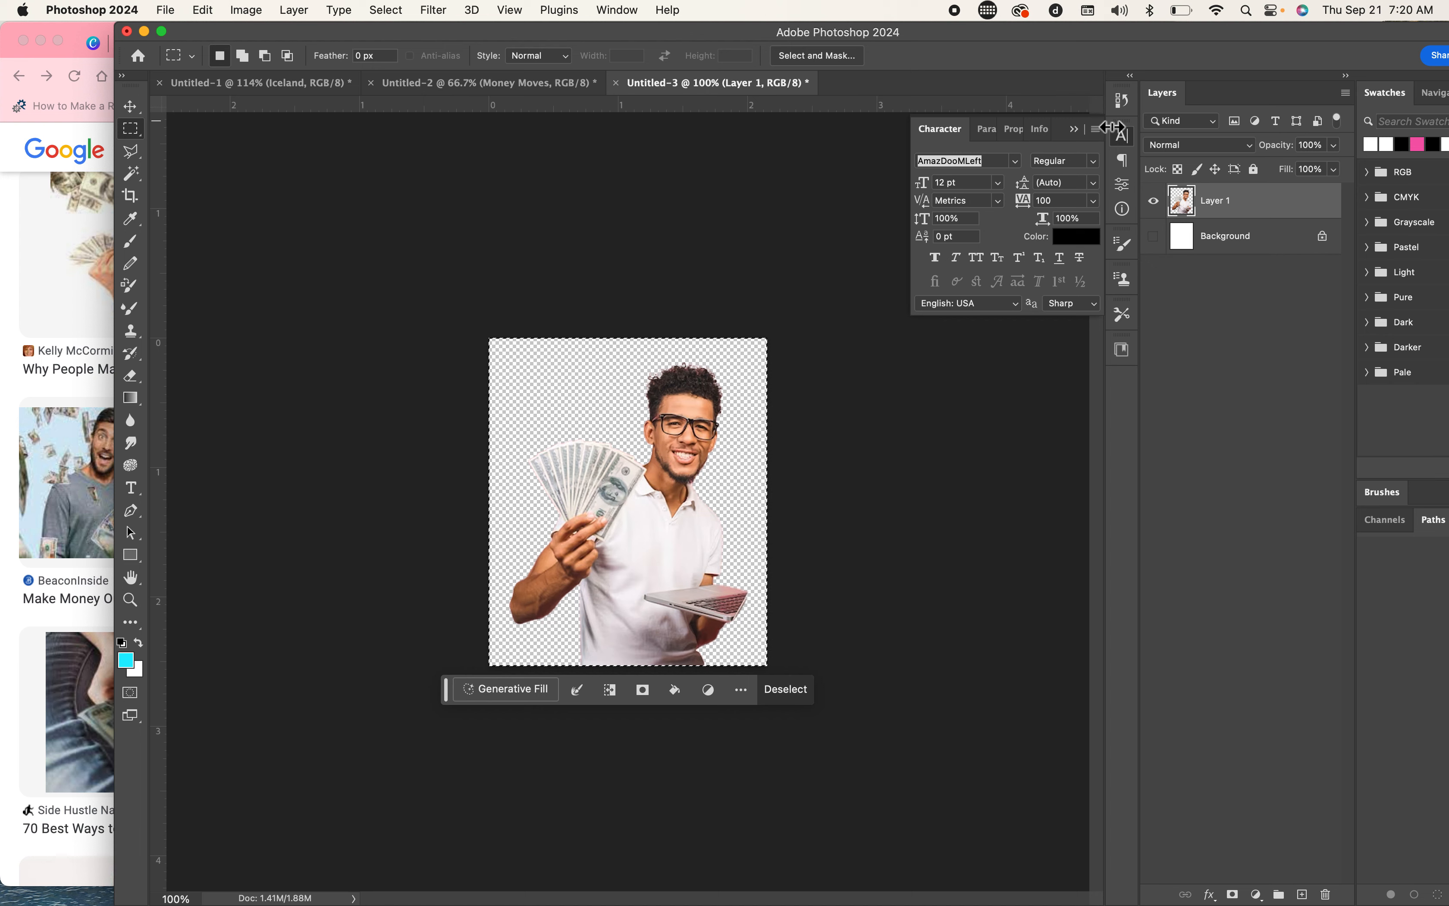
Step: Hide the first man's layer and place the desktop Why-People-Make-Money .jpg photo into the document
drag(1236, 38, 1143, 38)
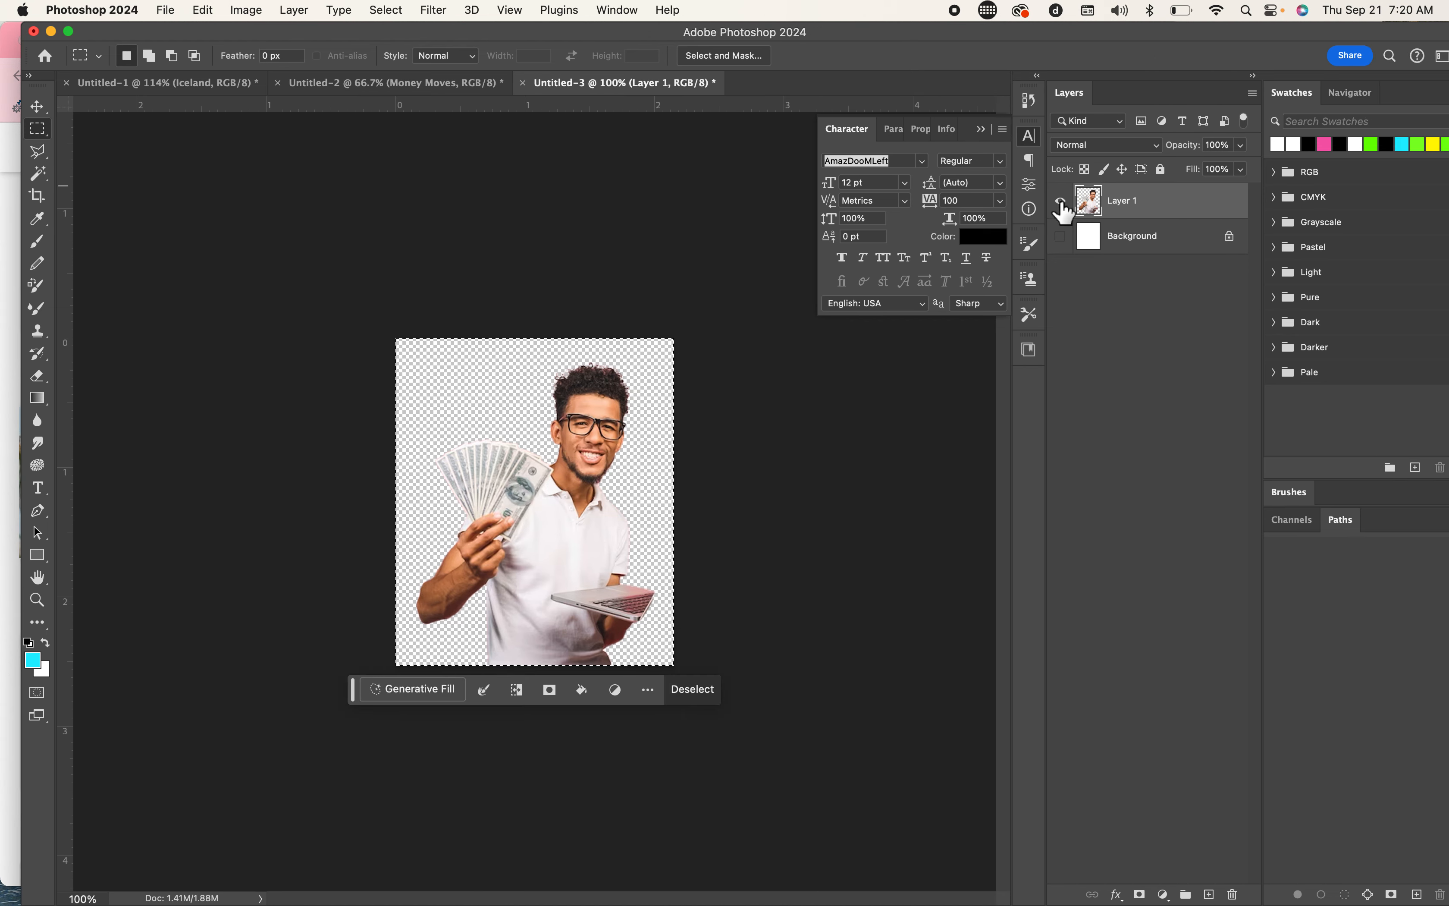
click(1061, 202)
drag(1318, 38, 1128, 40)
drag(1427, 308, 372, 397)
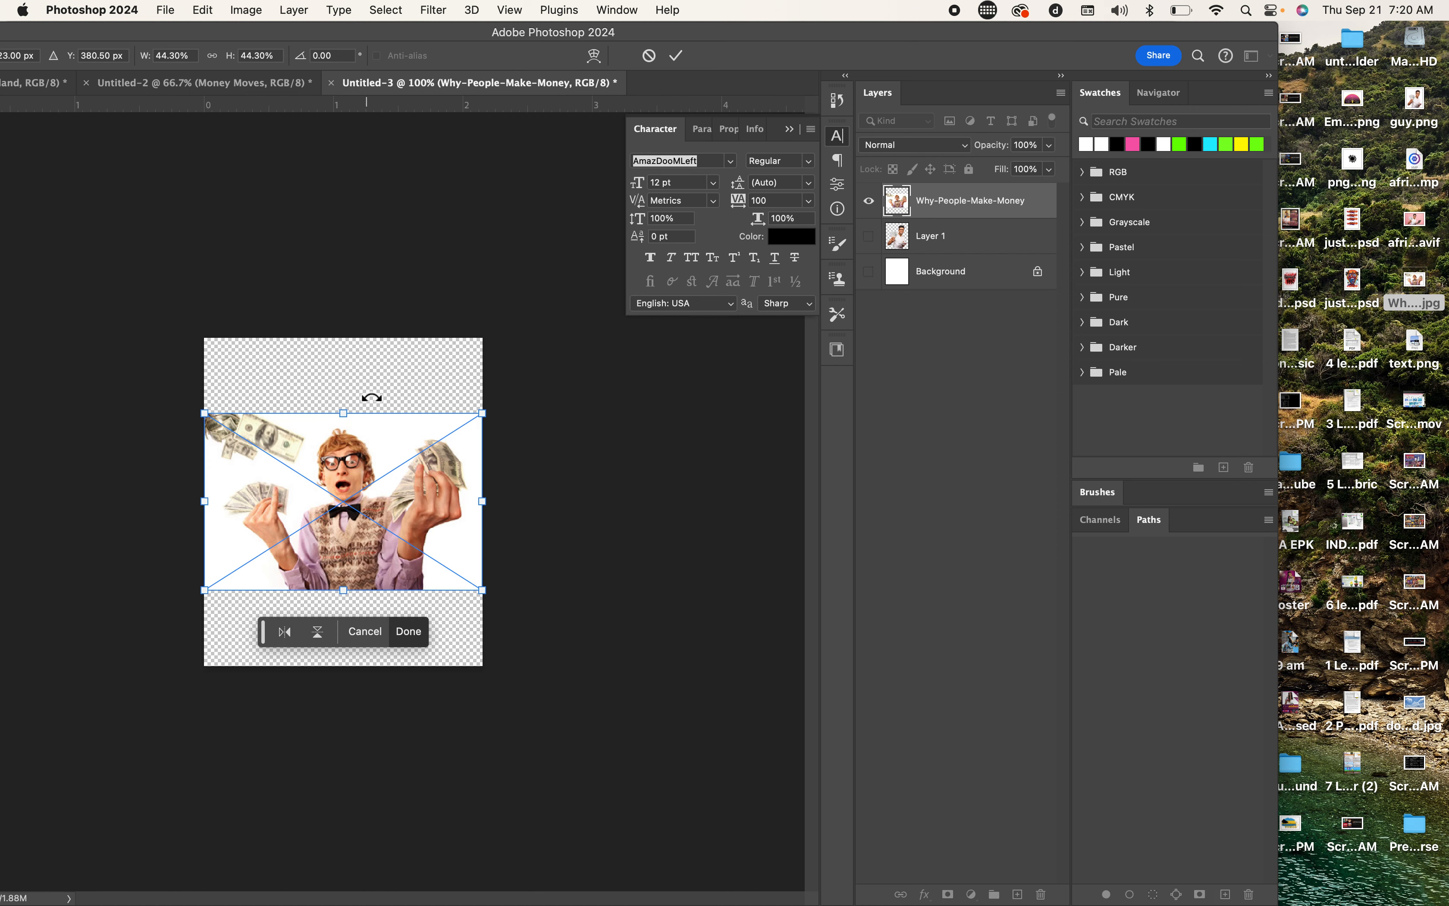
key(Return)
Step: Select the man in the placed photo with Select and Mask, adding the fanned cash and loose flying bills to the selection
drag(263, 33, 371, 35)
click(387, 10)
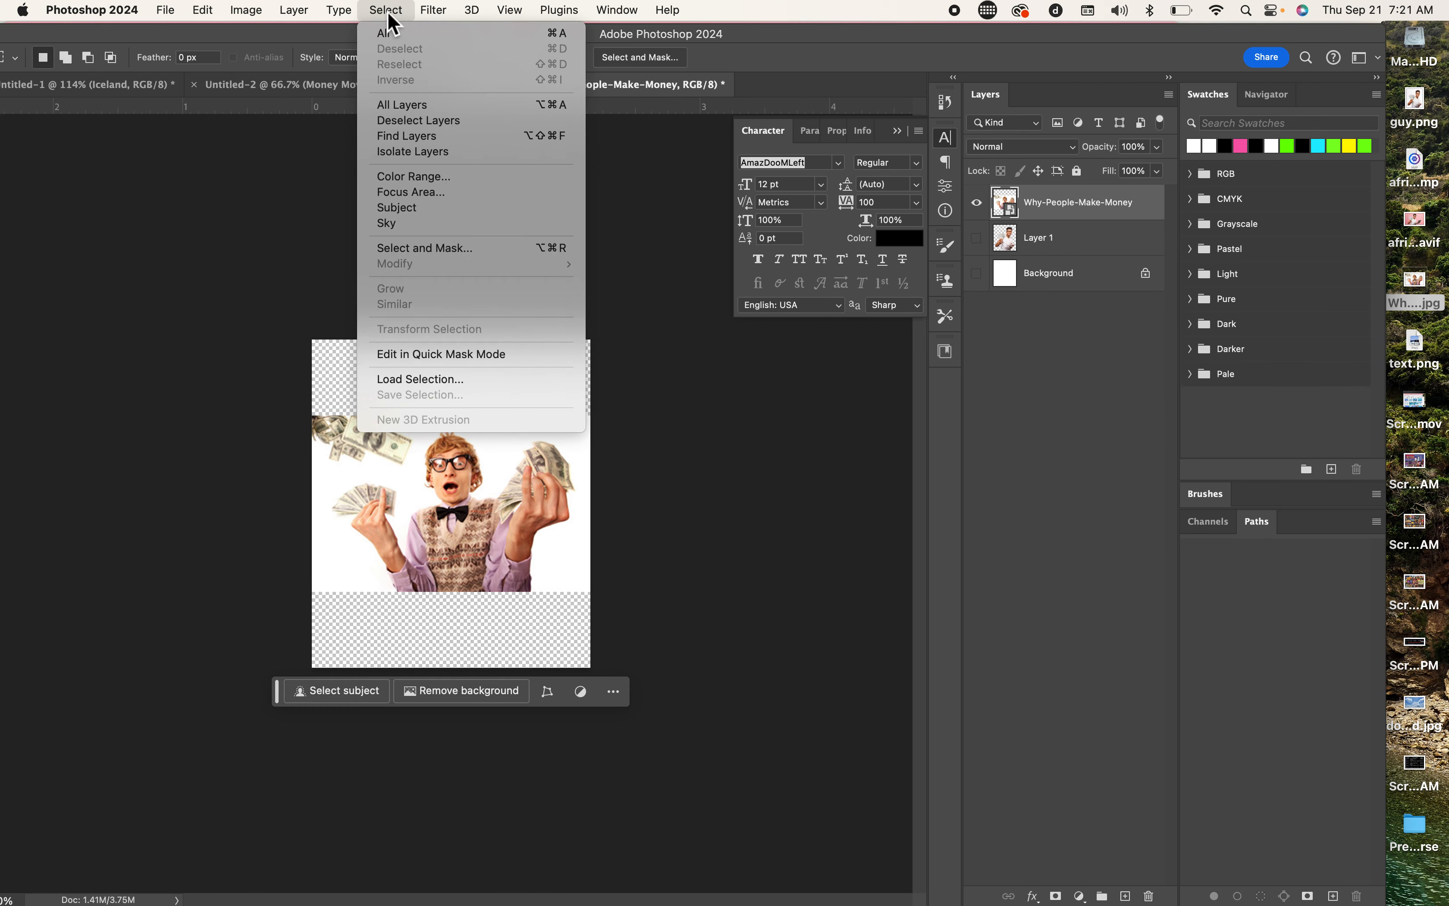
click(406, 249)
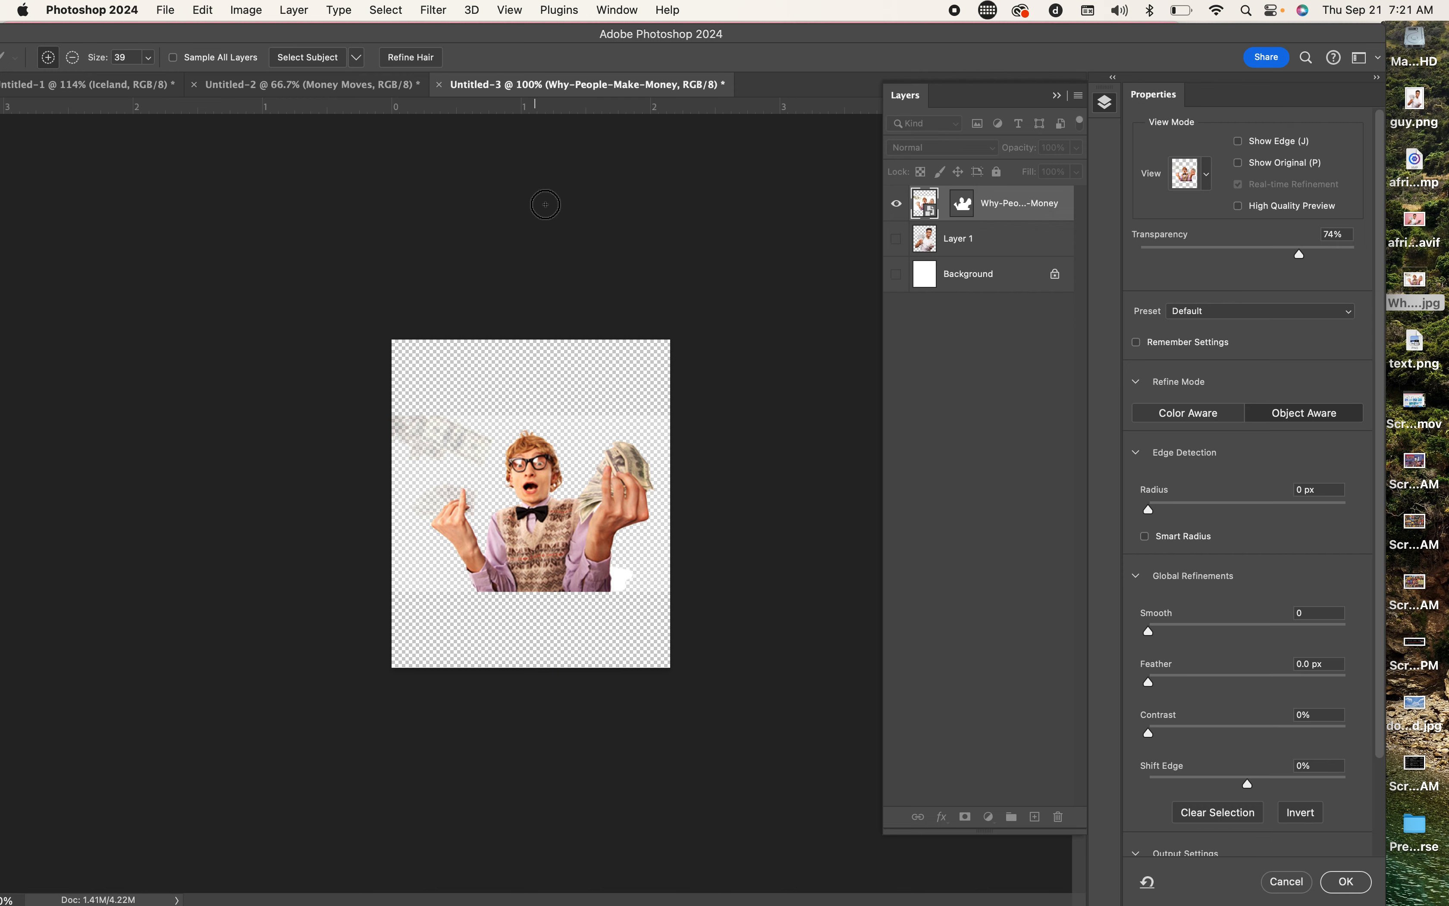
drag(531, 33, 655, 39)
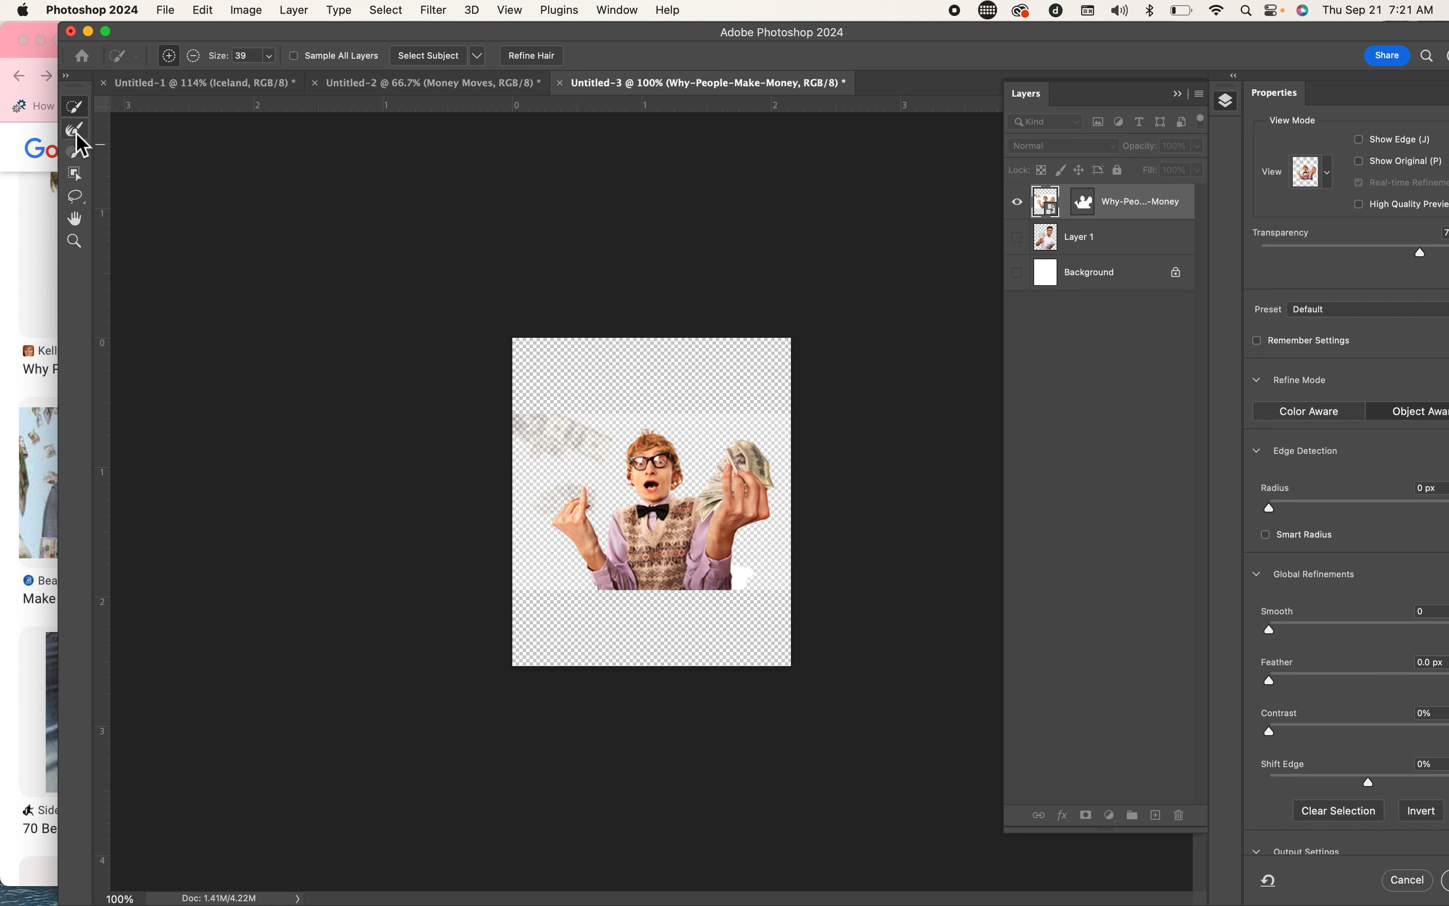
mouse_move(576, 503)
mouse_down()
mouse_move(538, 515)
mouse_move(590, 506)
mouse_move(571, 500)
mouse_move(606, 456)
mouse_move(566, 441)
mouse_up()
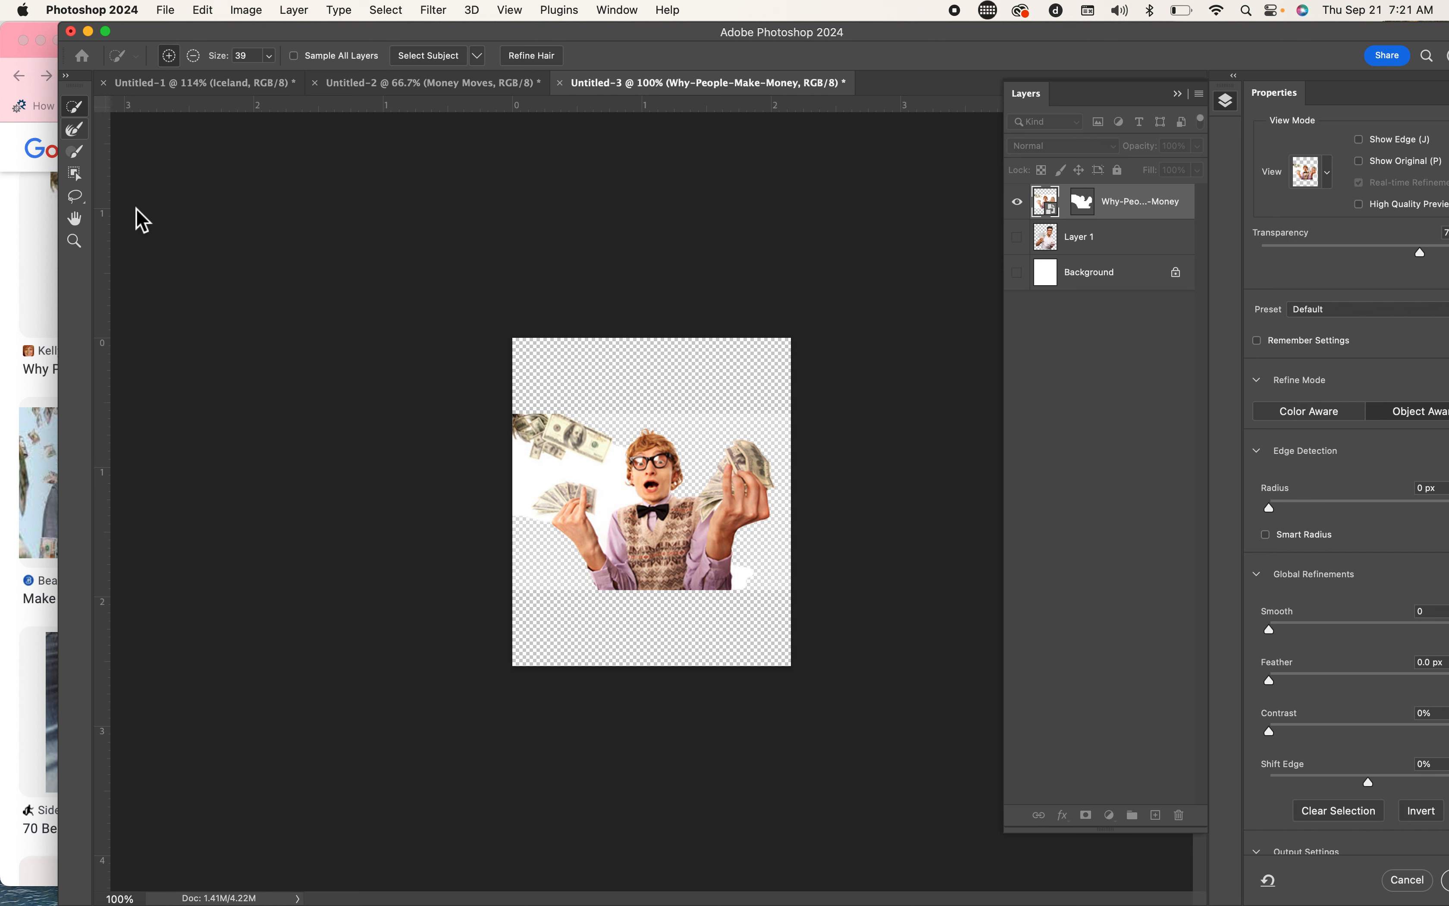
Step: Subtract the white area beside the man's face from the mask with a 20 px brush, and output the result as a selection
click(74, 129)
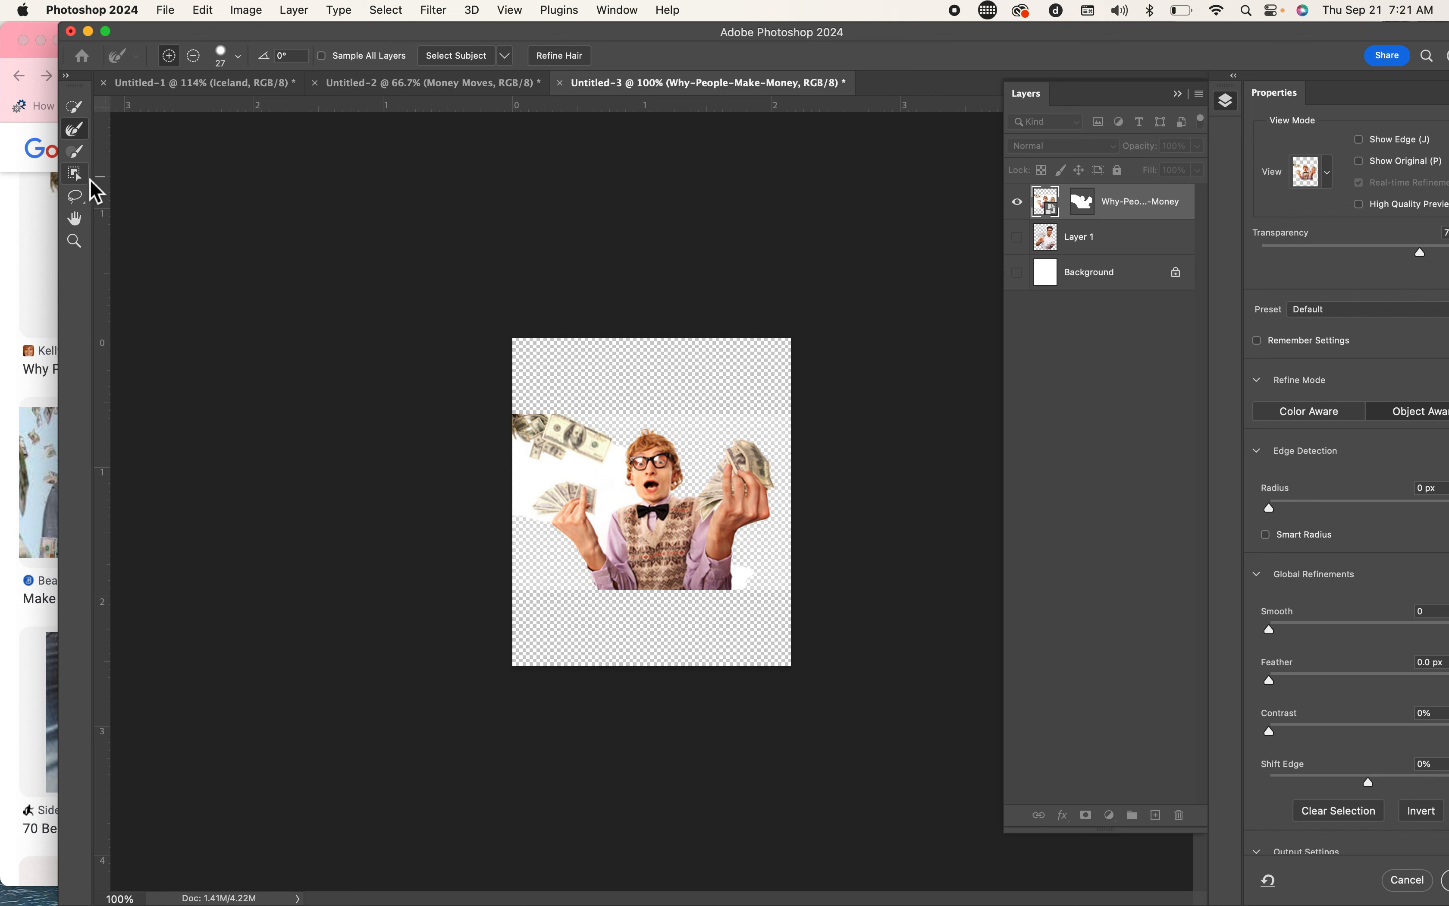
click(84, 151)
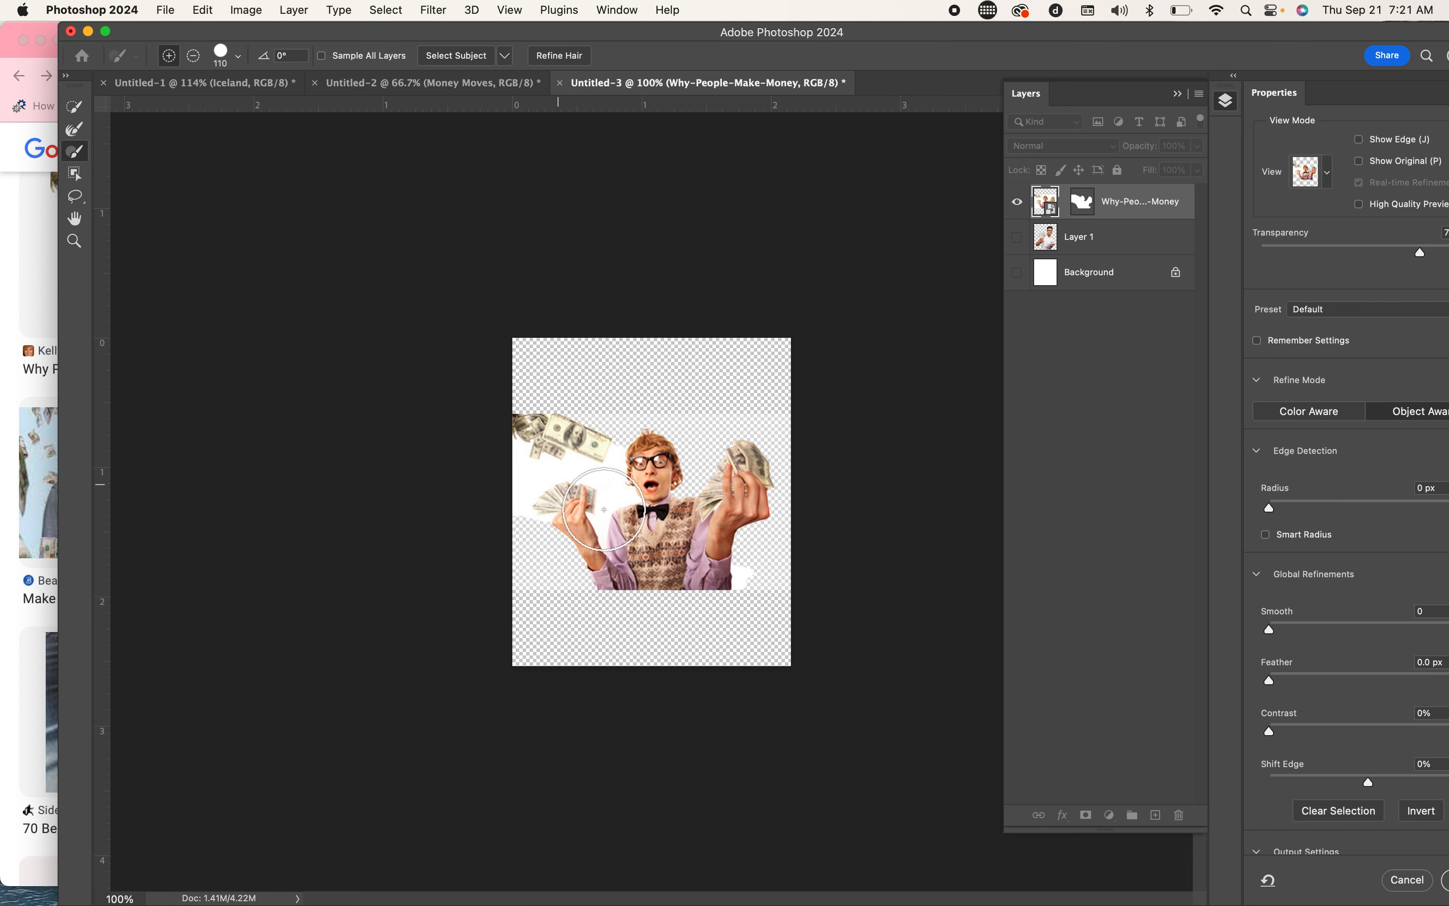
click(234, 60)
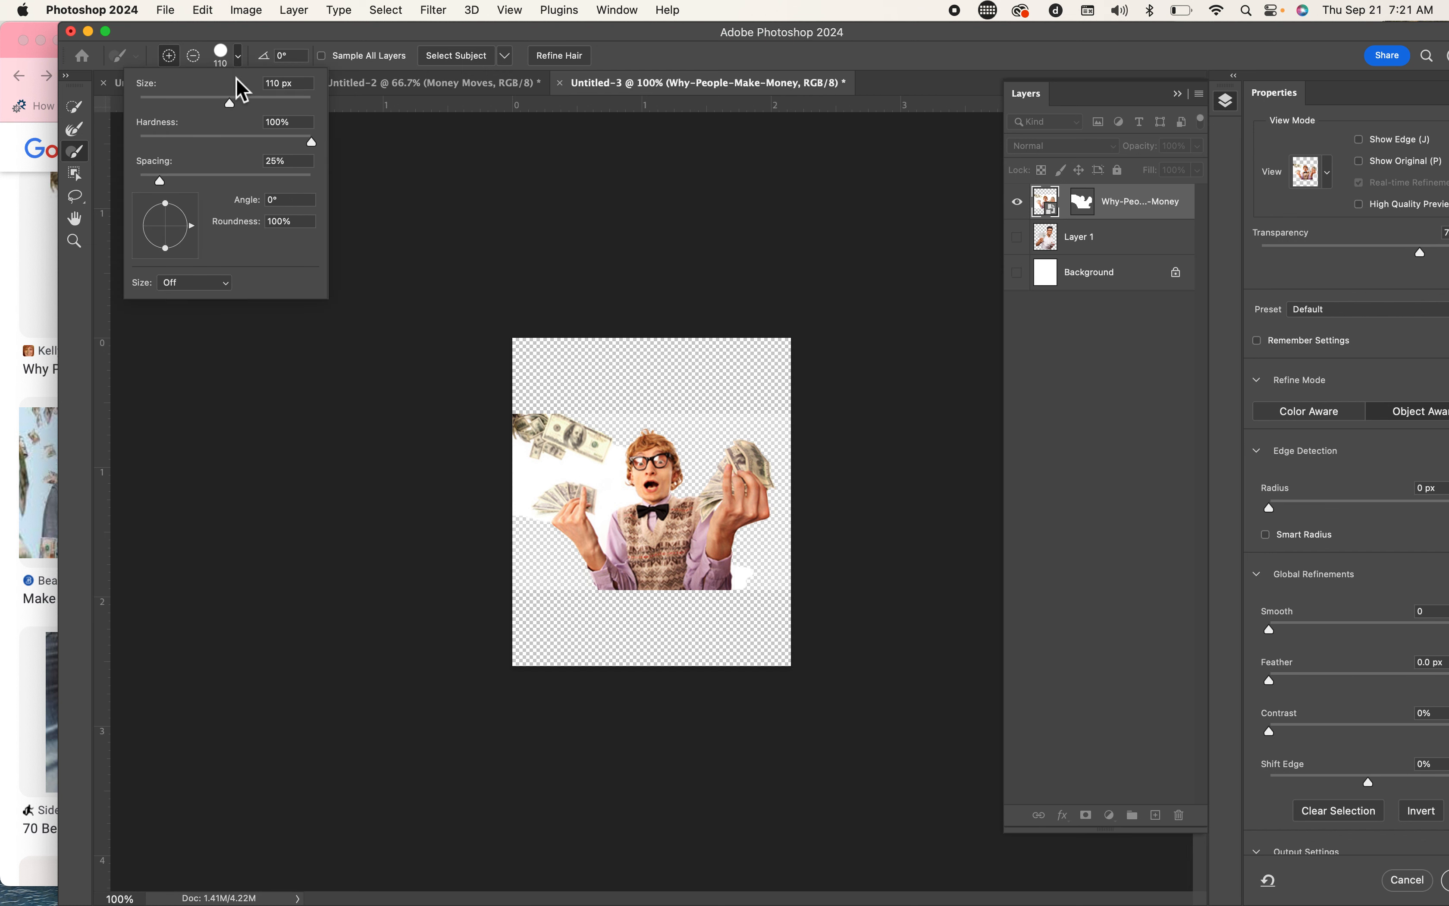
drag(182, 103, 174, 103)
click(620, 490)
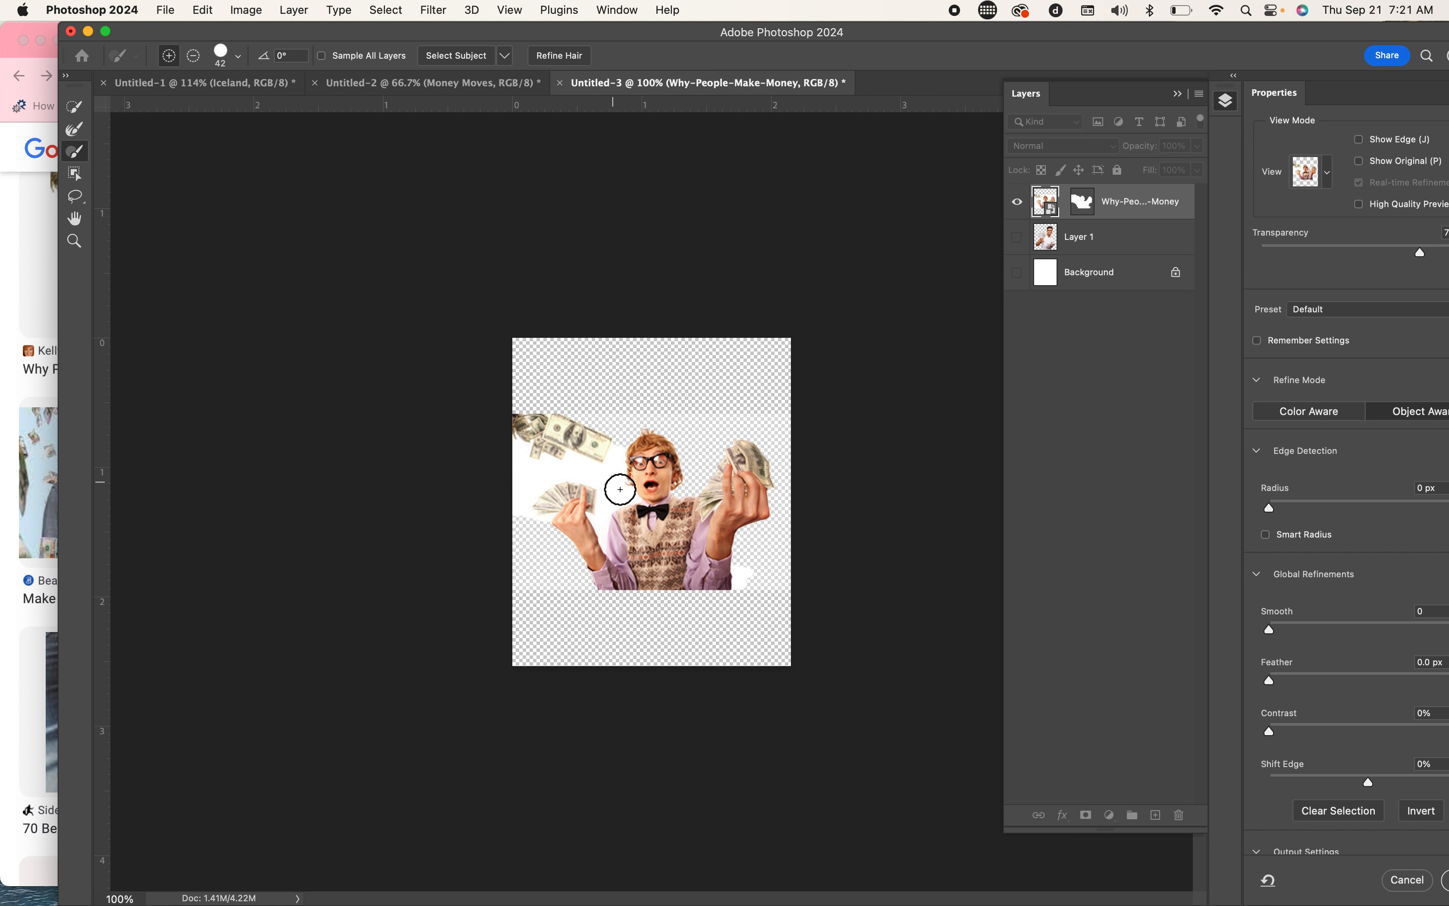
click(237, 57)
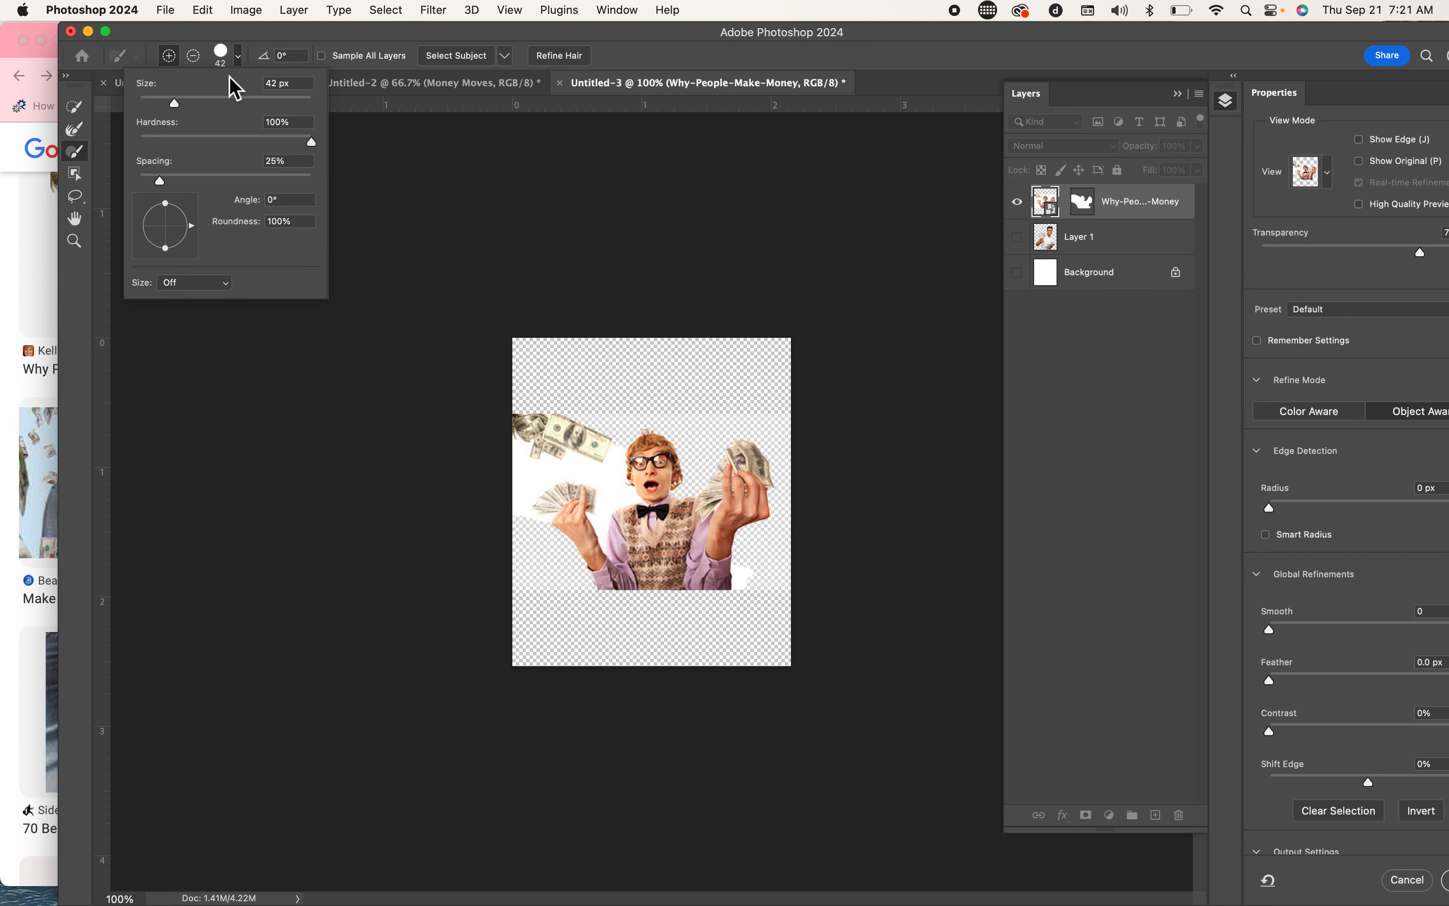
drag(179, 103, 155, 103)
click(623, 490)
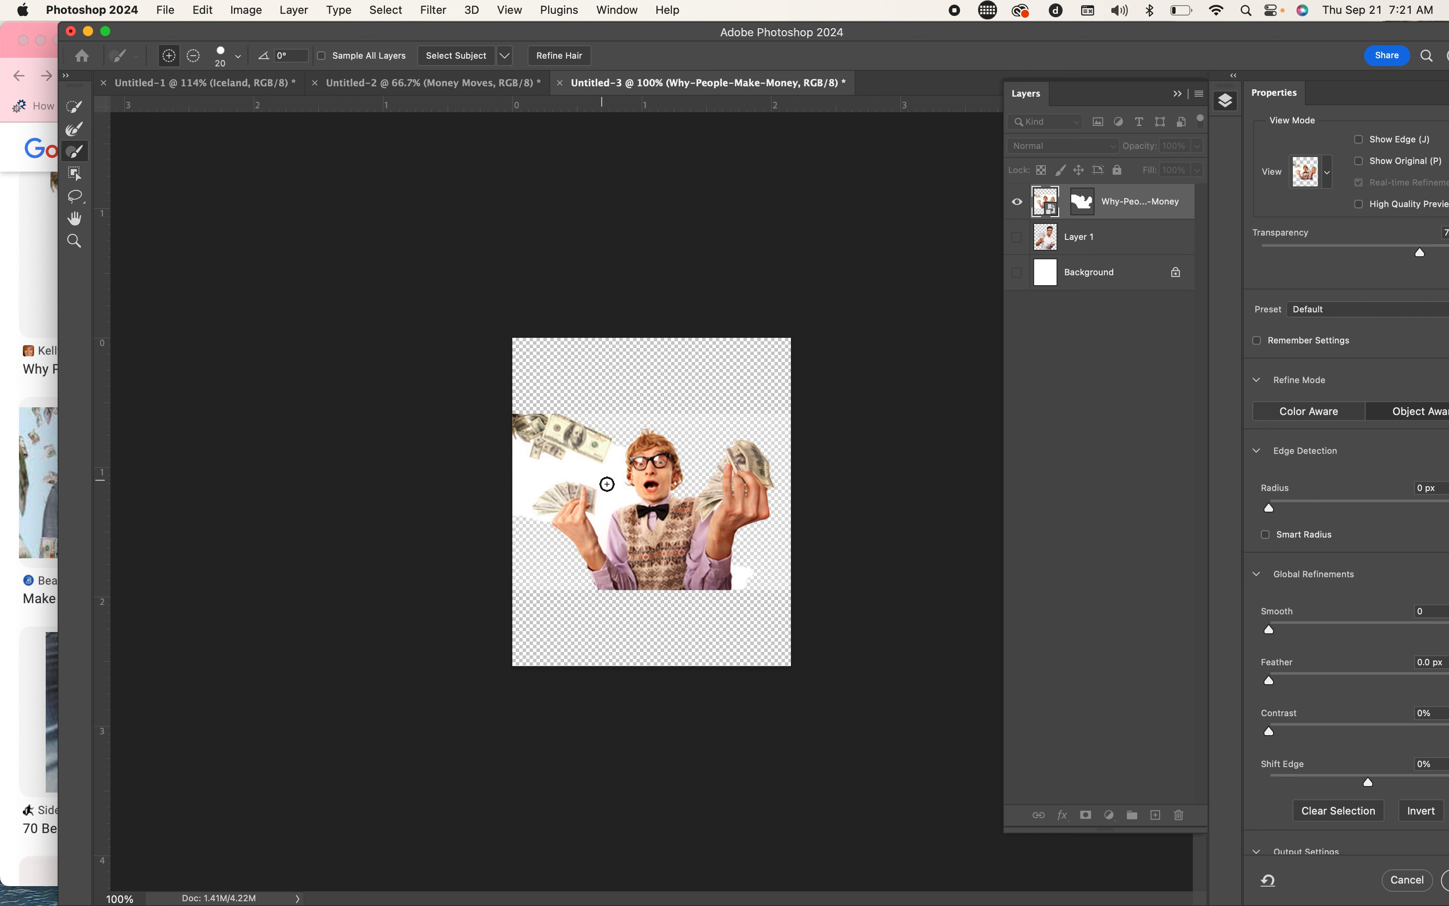
key(alt)
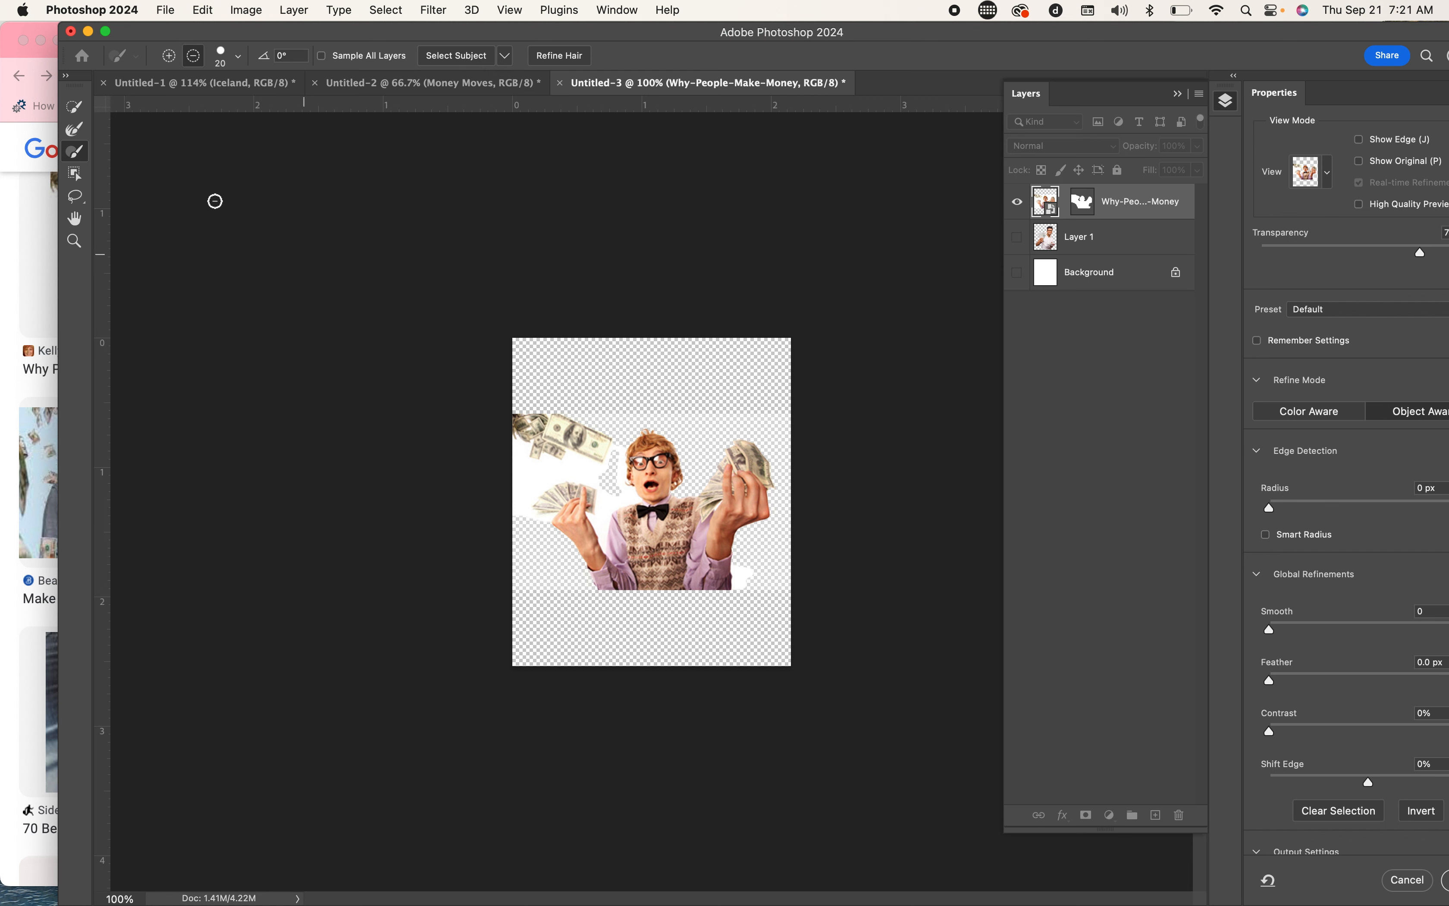
click(74, 128)
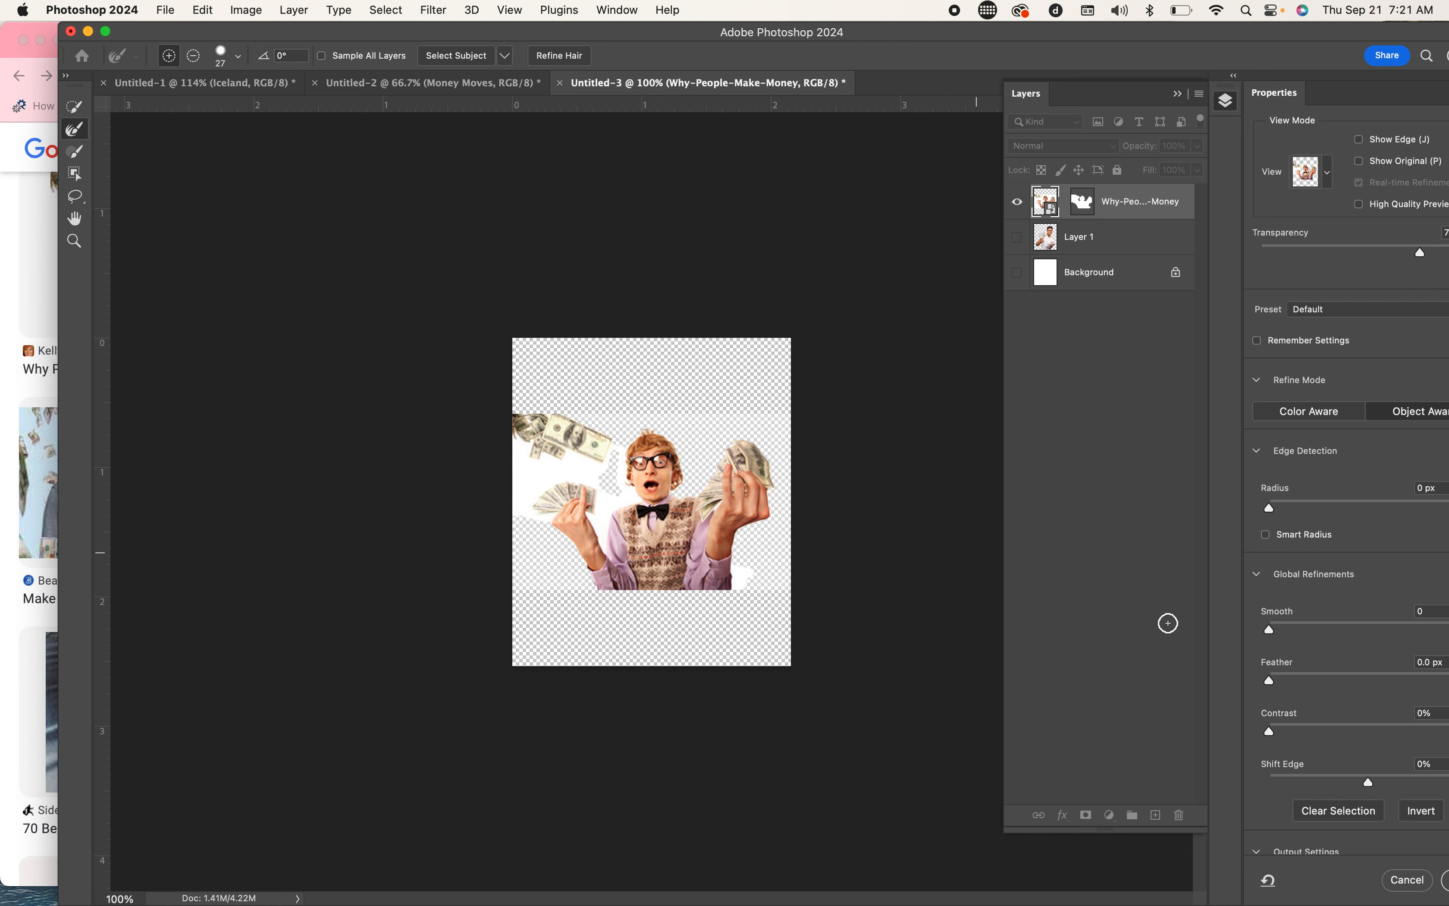
double_click(1221, 35)
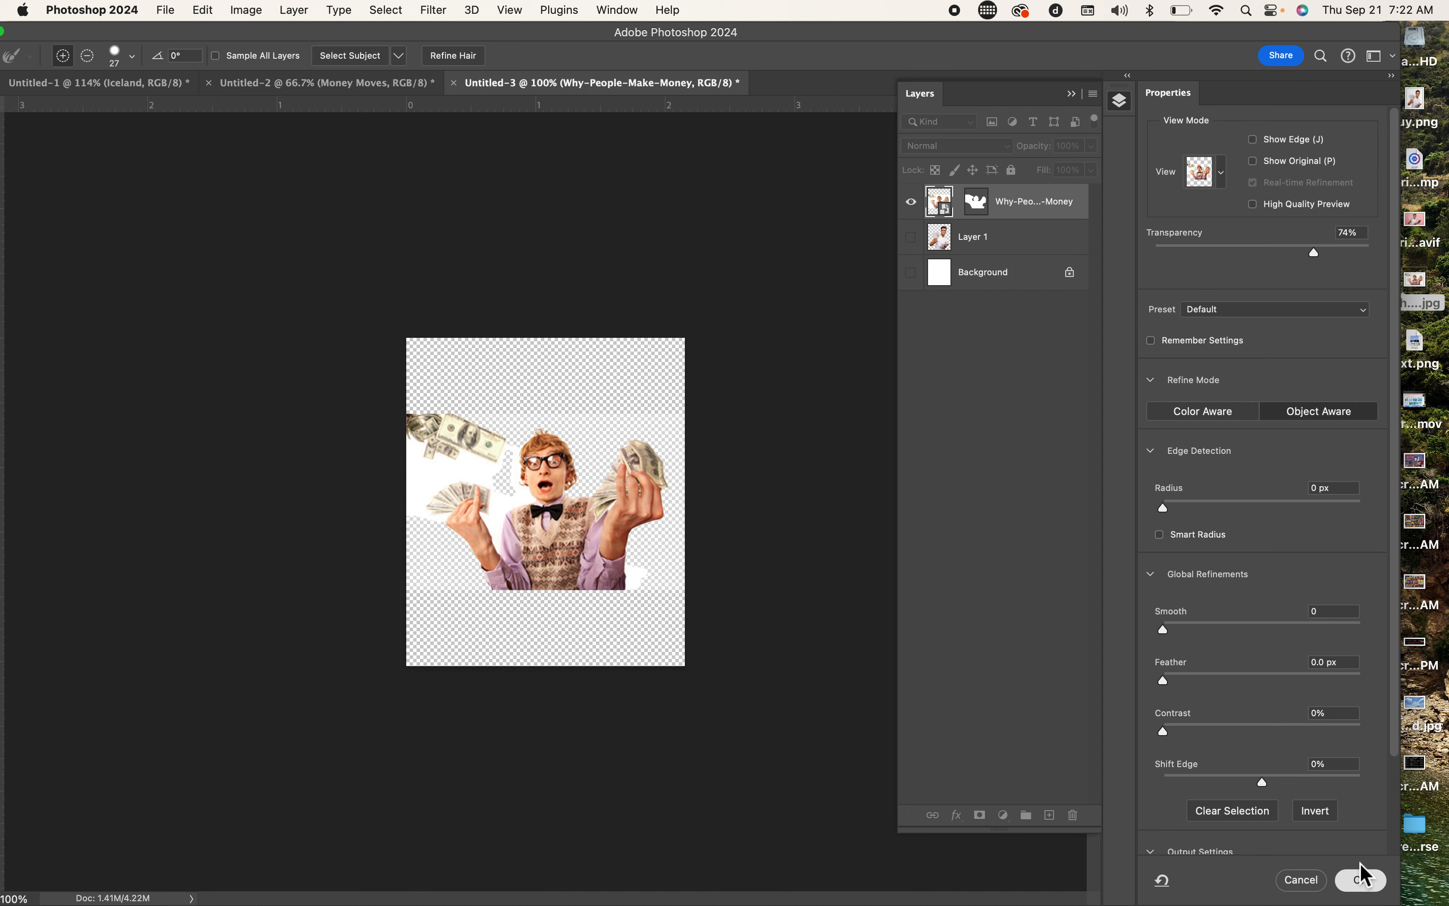
click(1361, 878)
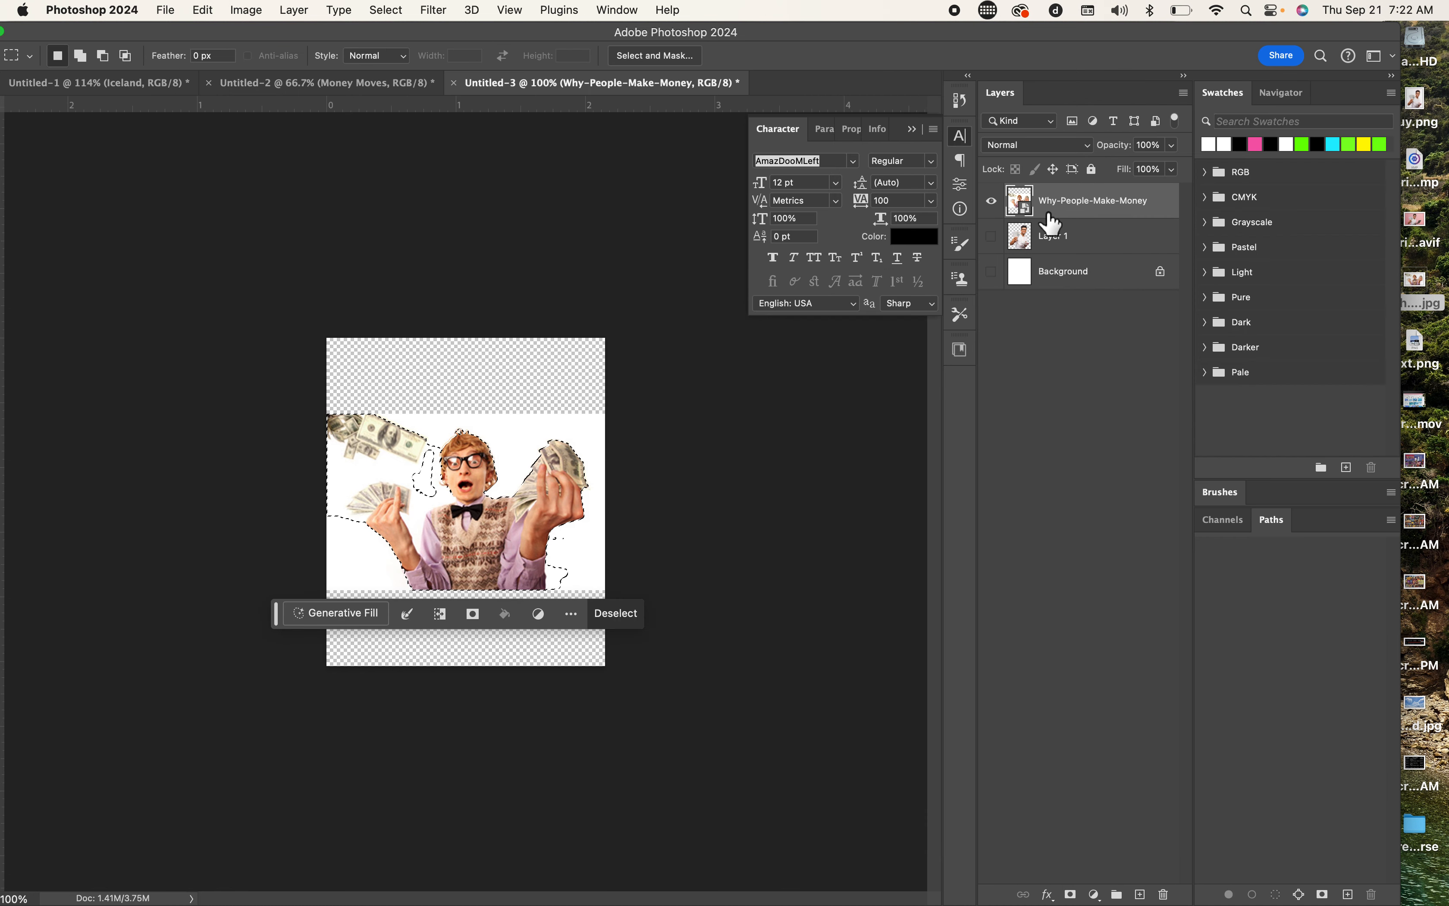
Step: Rasterize the Why-People-Make-Money layer, cut the selected man and bills onto a new layer, and hide the leftover photo layer
right_click(1171, 211)
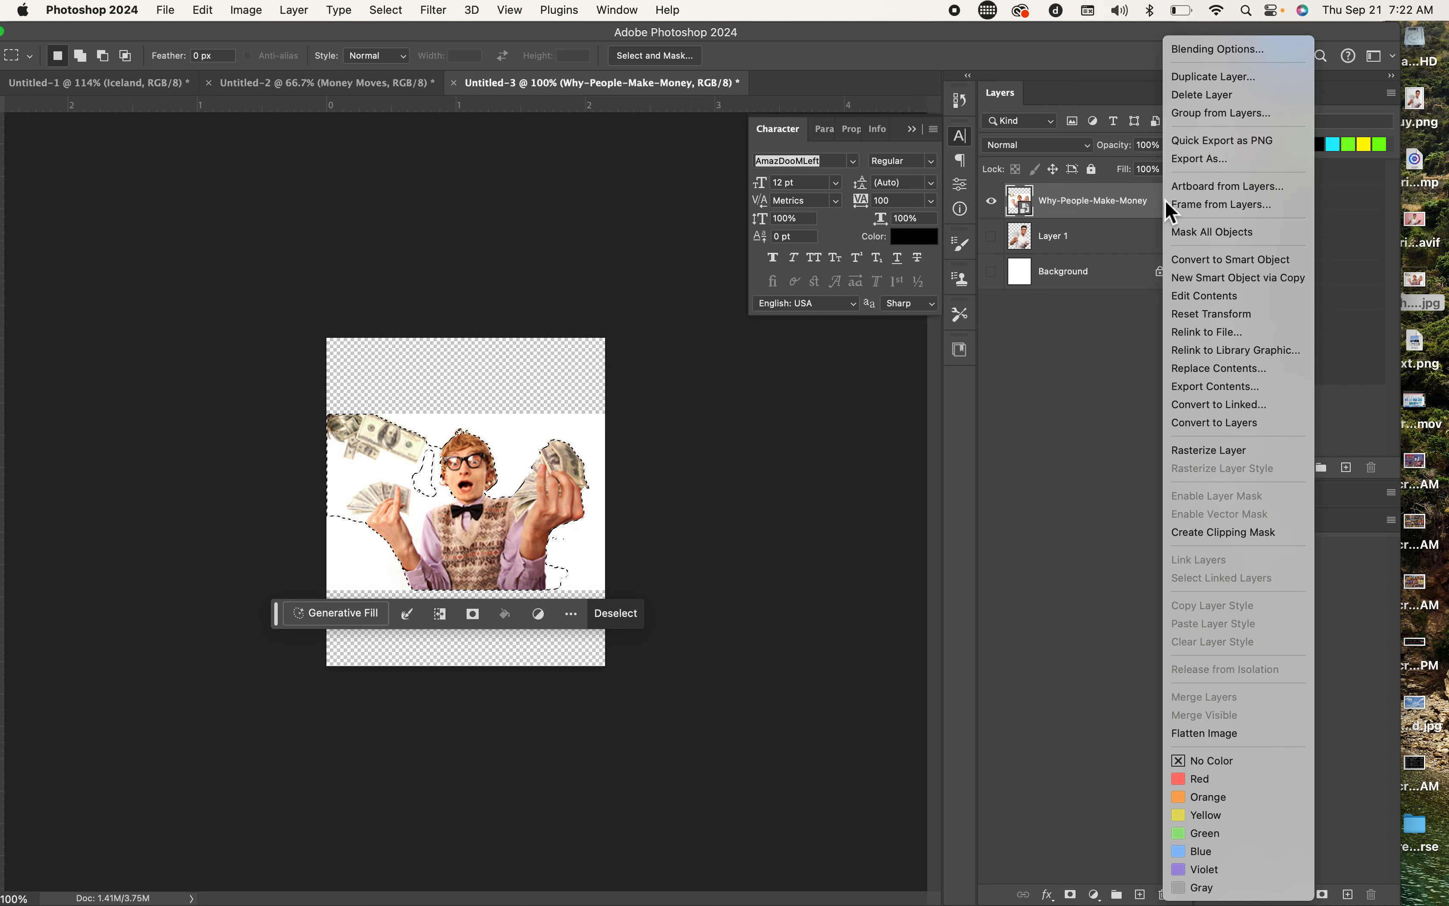
click(1187, 457)
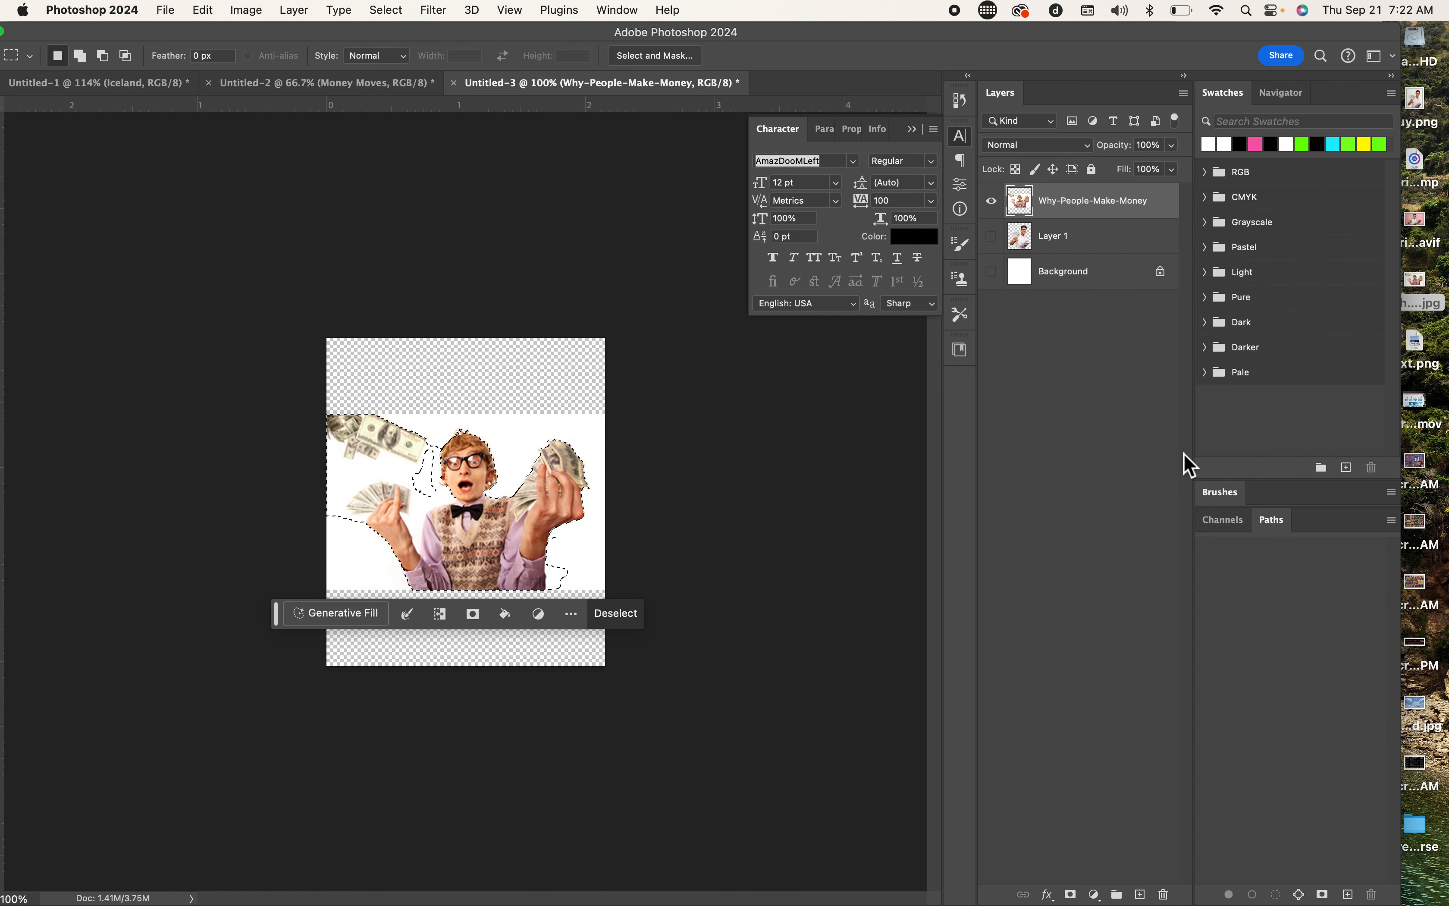
drag(817, 37, 978, 39)
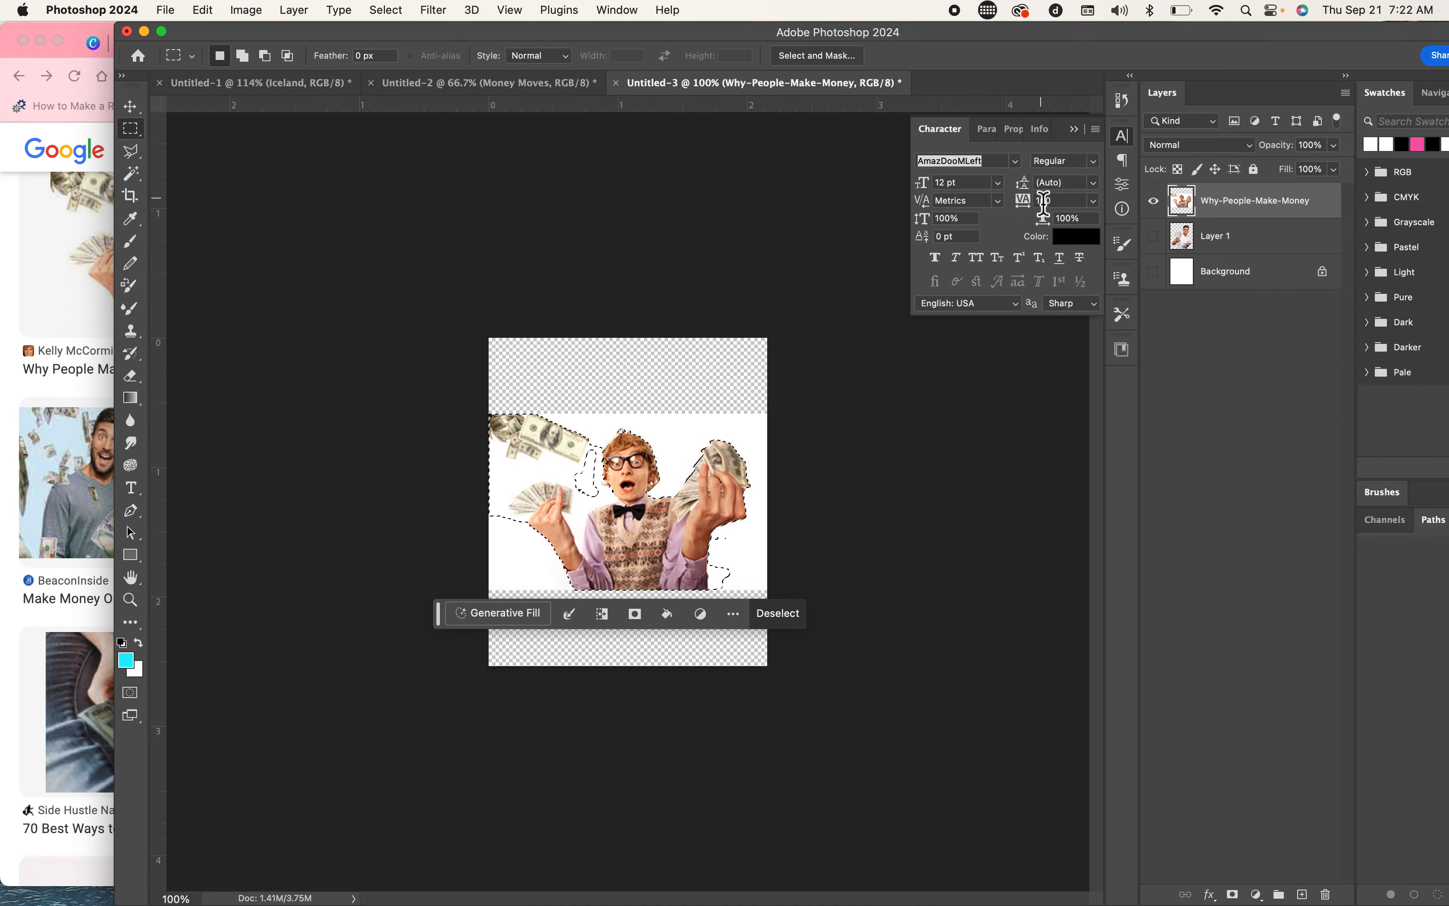
key(super+x)
key(super+v)
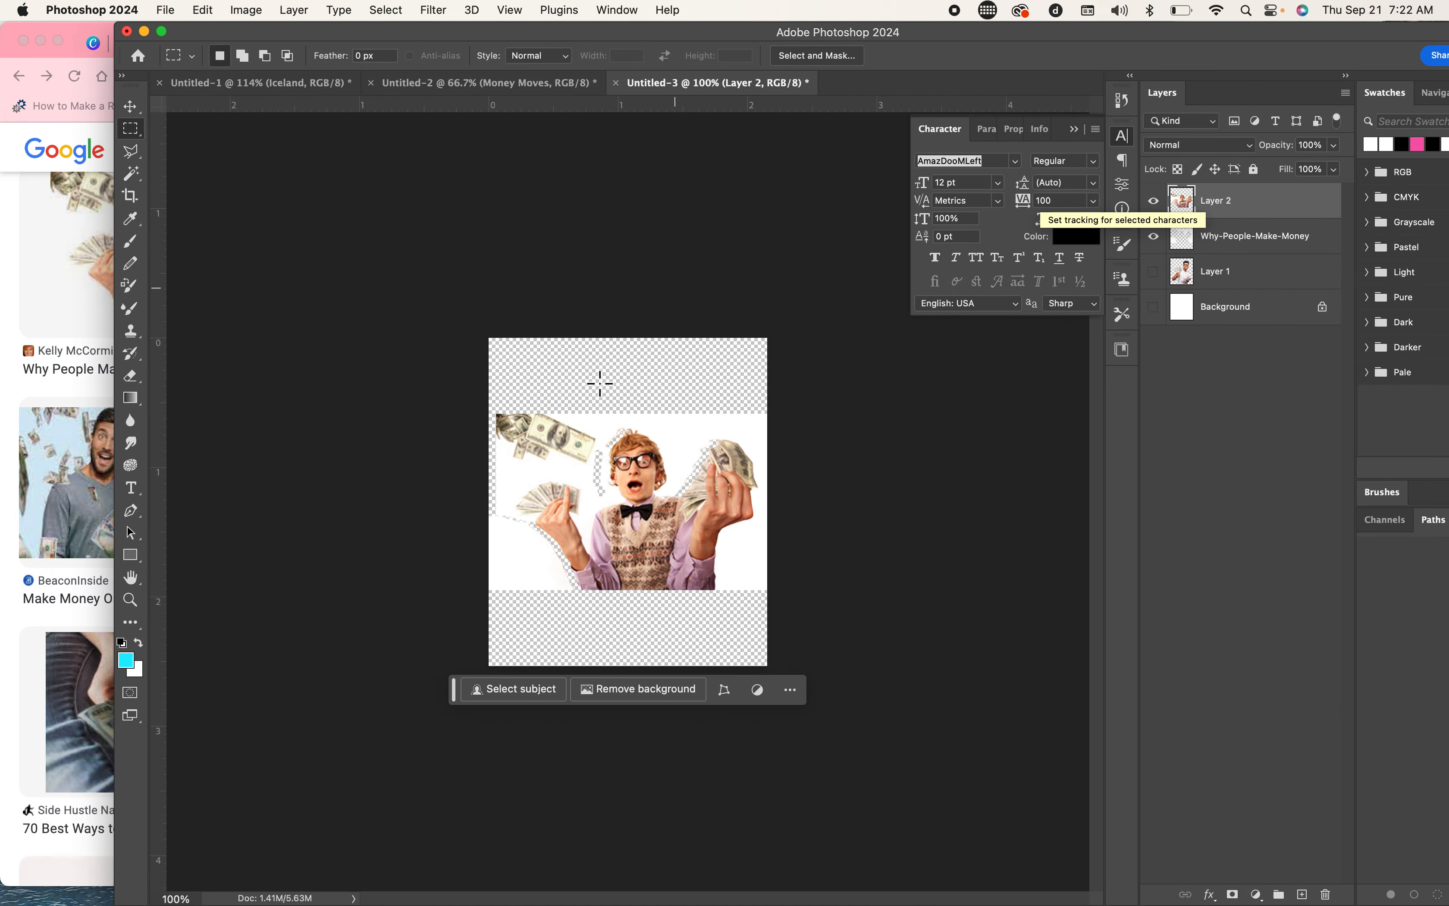
click(1154, 236)
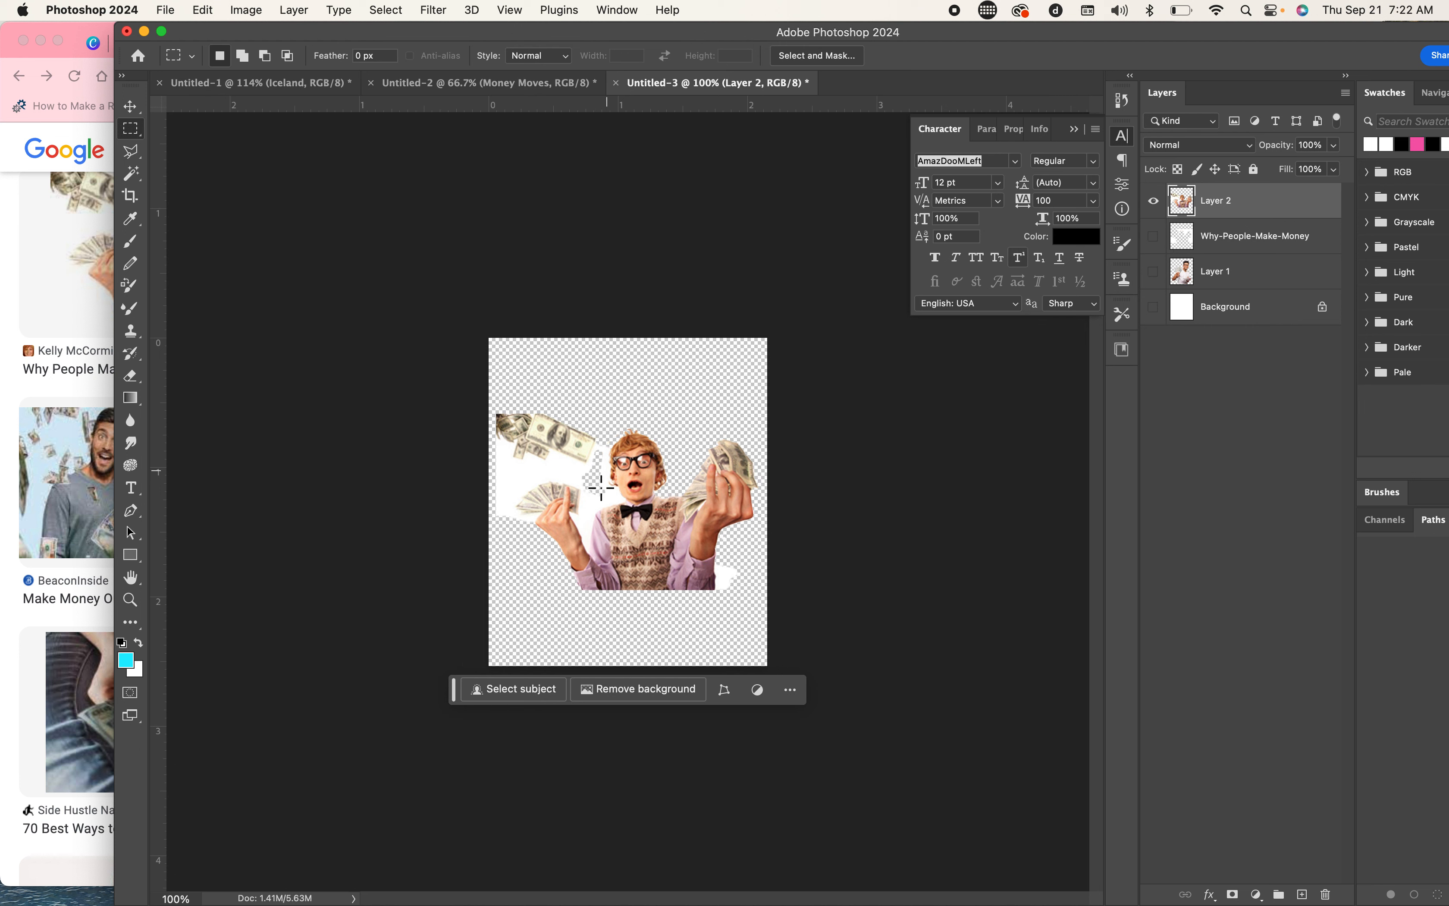
Step: Delete the leftover white area between the flying bills and the fanned cash using the Magic Wand, and clear the selection
click(131, 175)
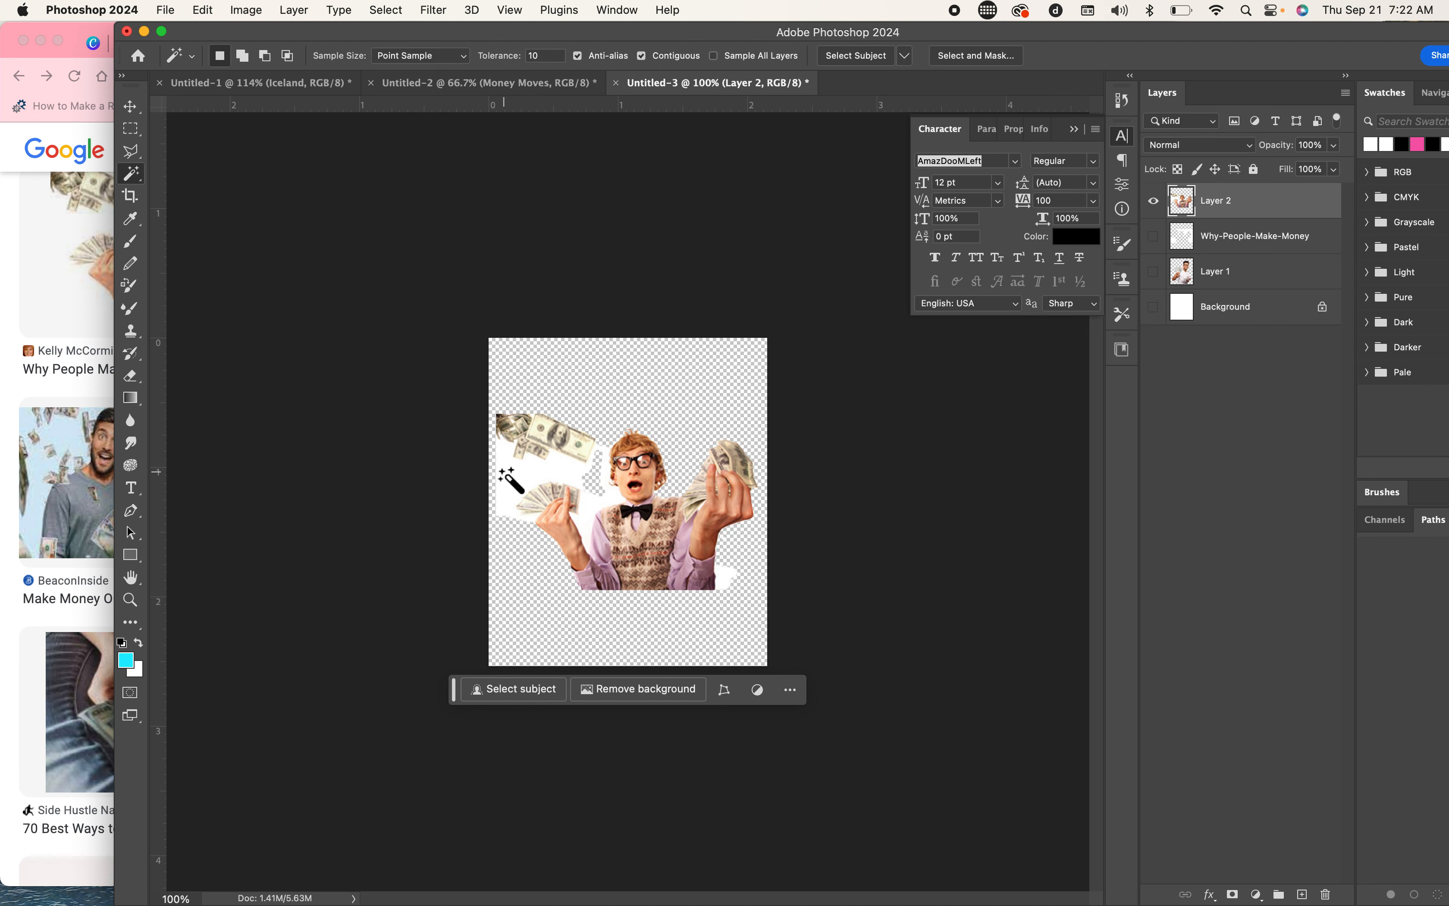
click(509, 480)
key(Delete)
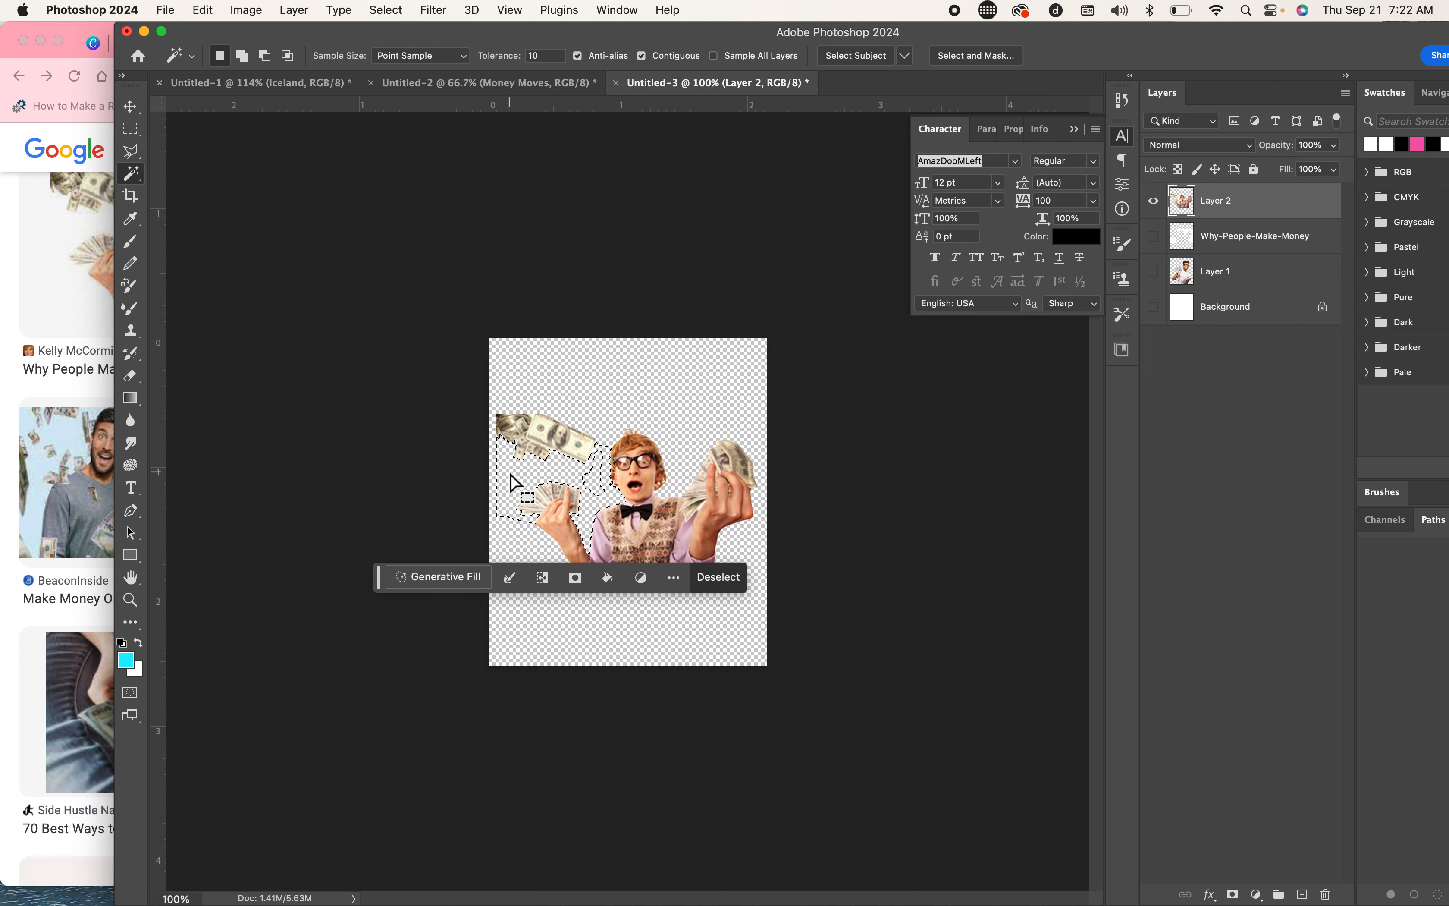
key(super+d)
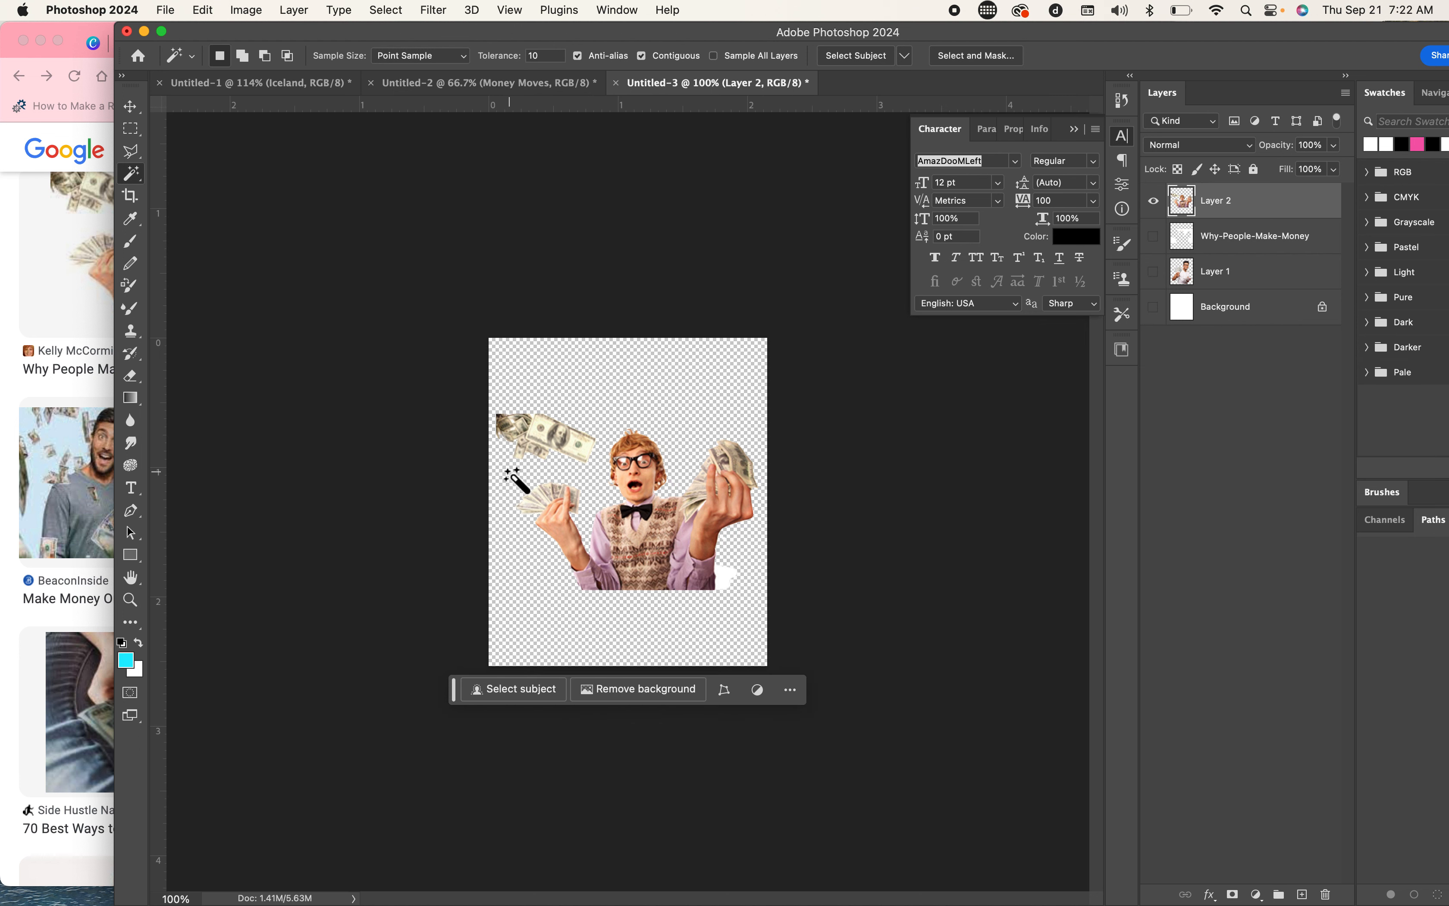
Step: Delete the white patch beside the man's sleeve with the Magic Wand, and clear the selection
click(727, 578)
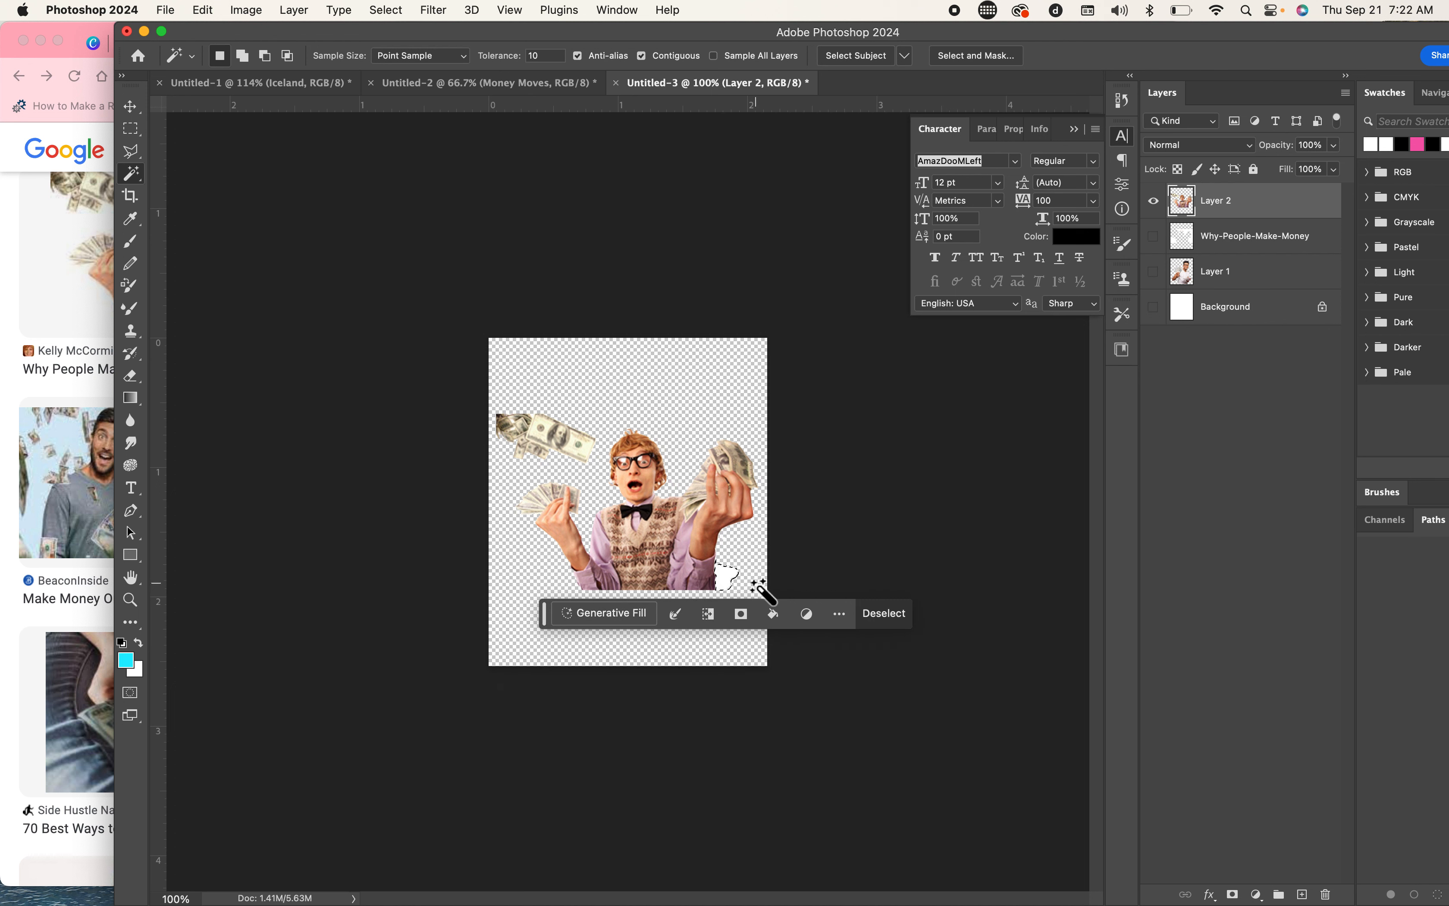
key(Delete)
key(super+d)
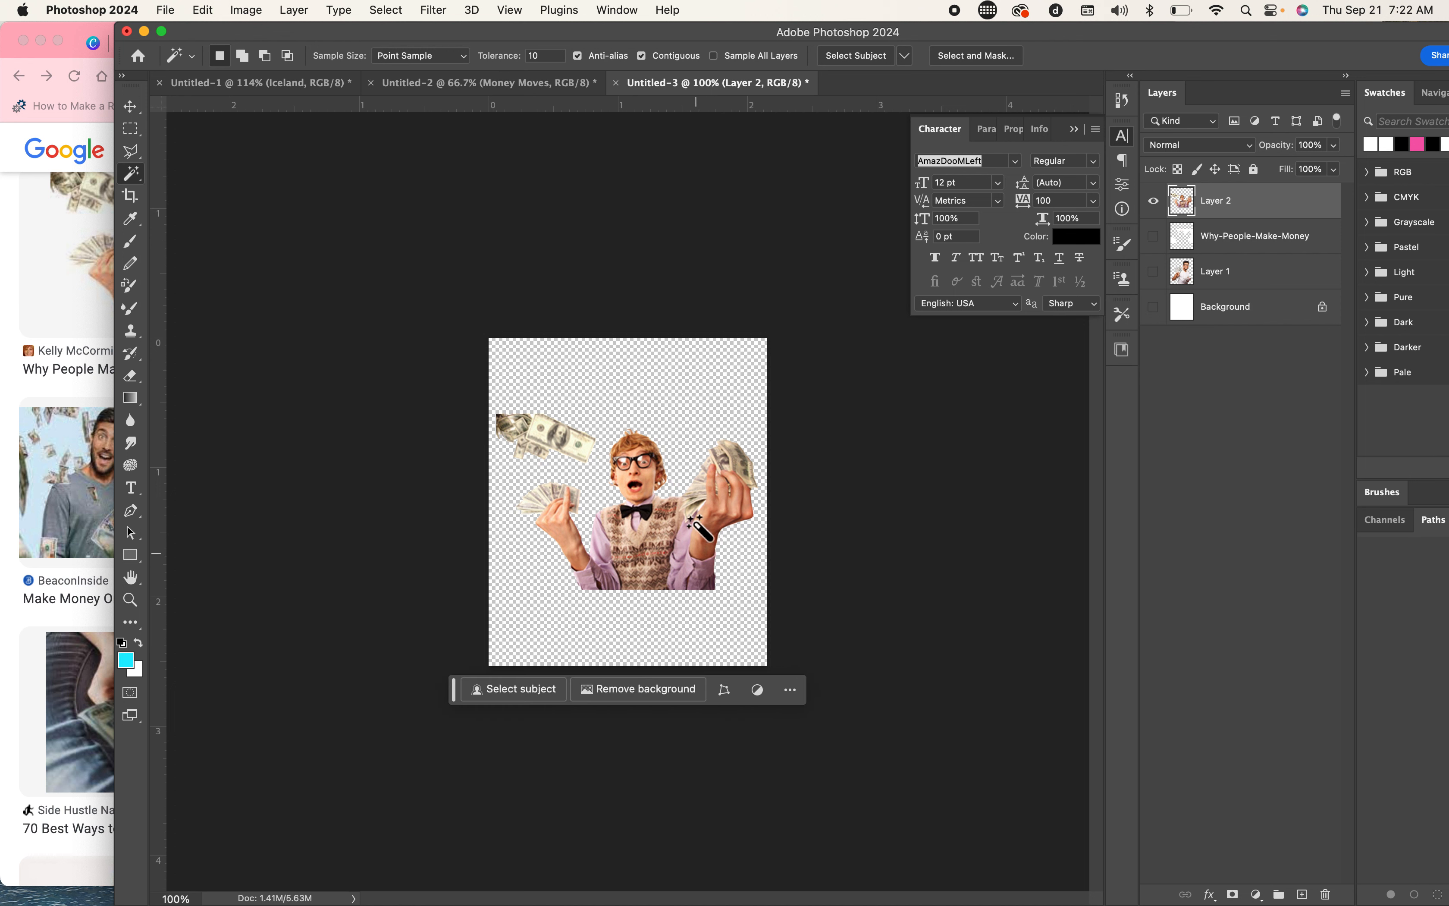
Step: Move the cut-out man down to the canvas's lower edge, and crop away most of the empty area above the bills
click(130, 106)
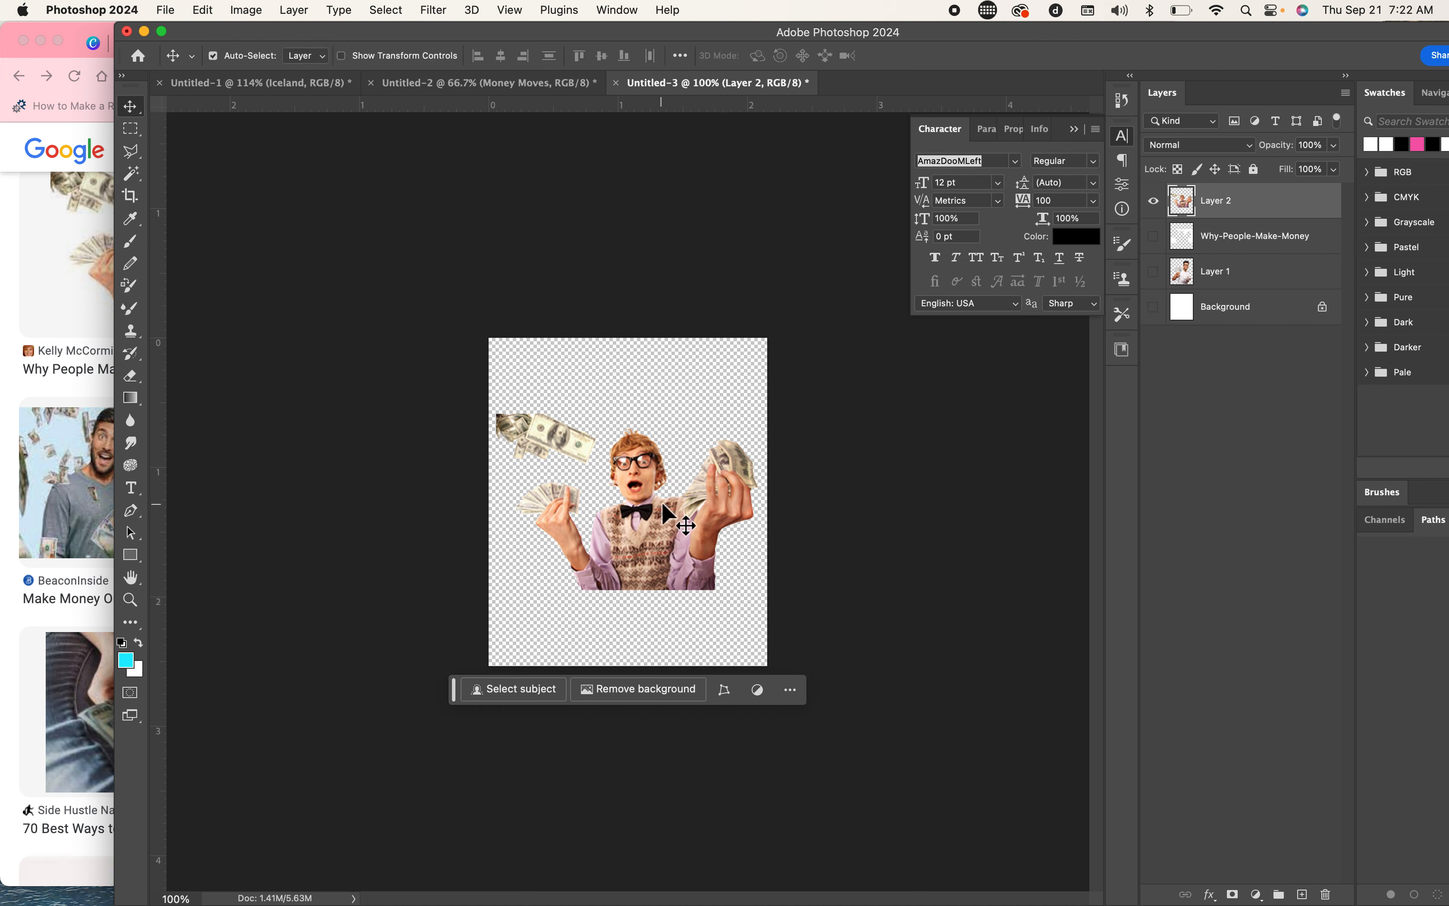
drag(644, 482, 644, 557)
click(131, 128)
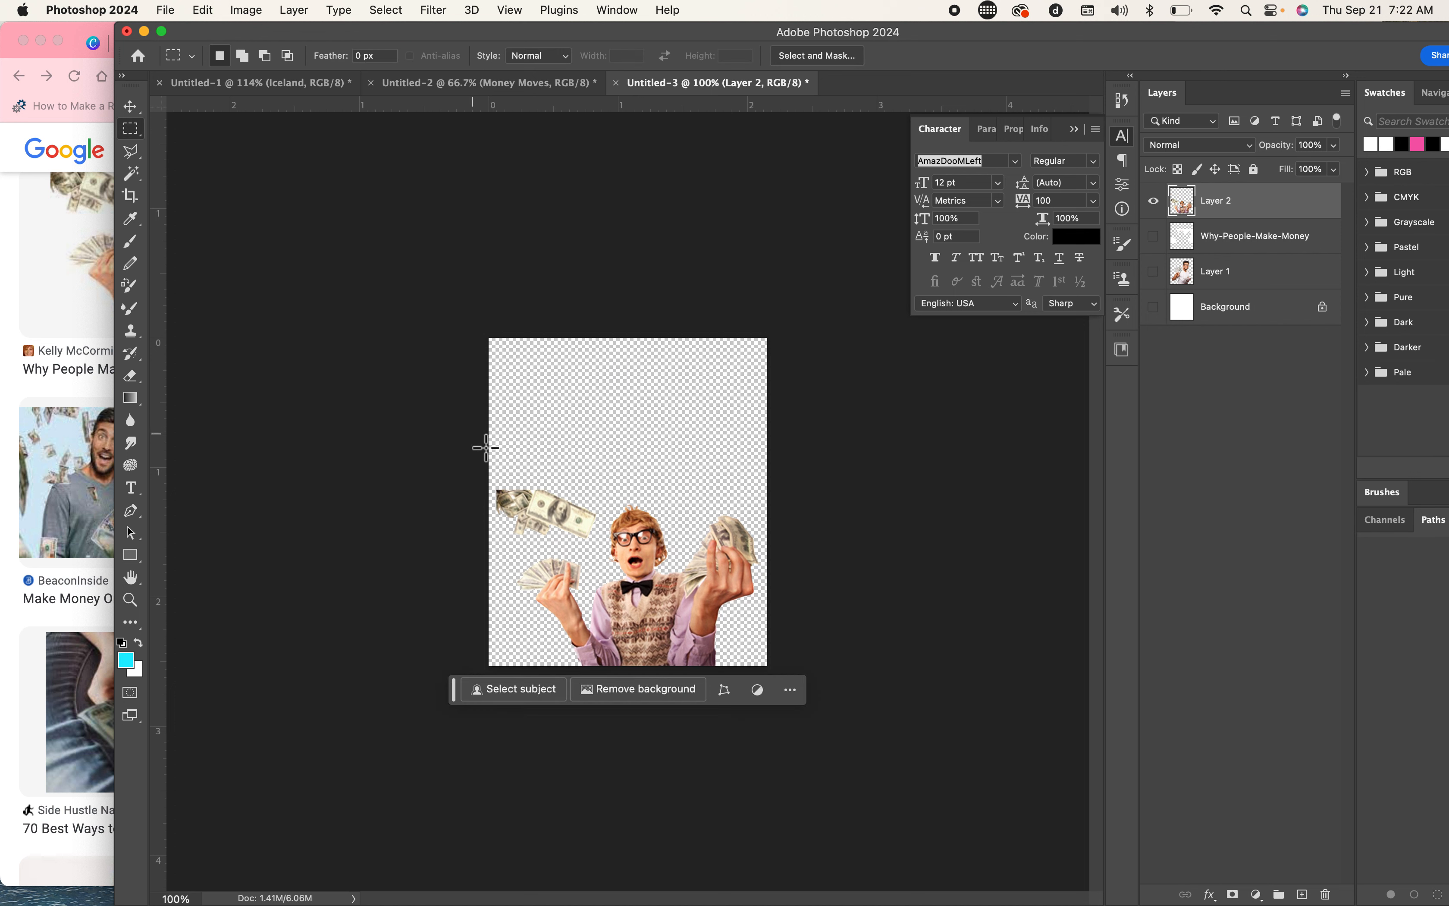
drag(489, 448, 778, 689)
click(303, 12)
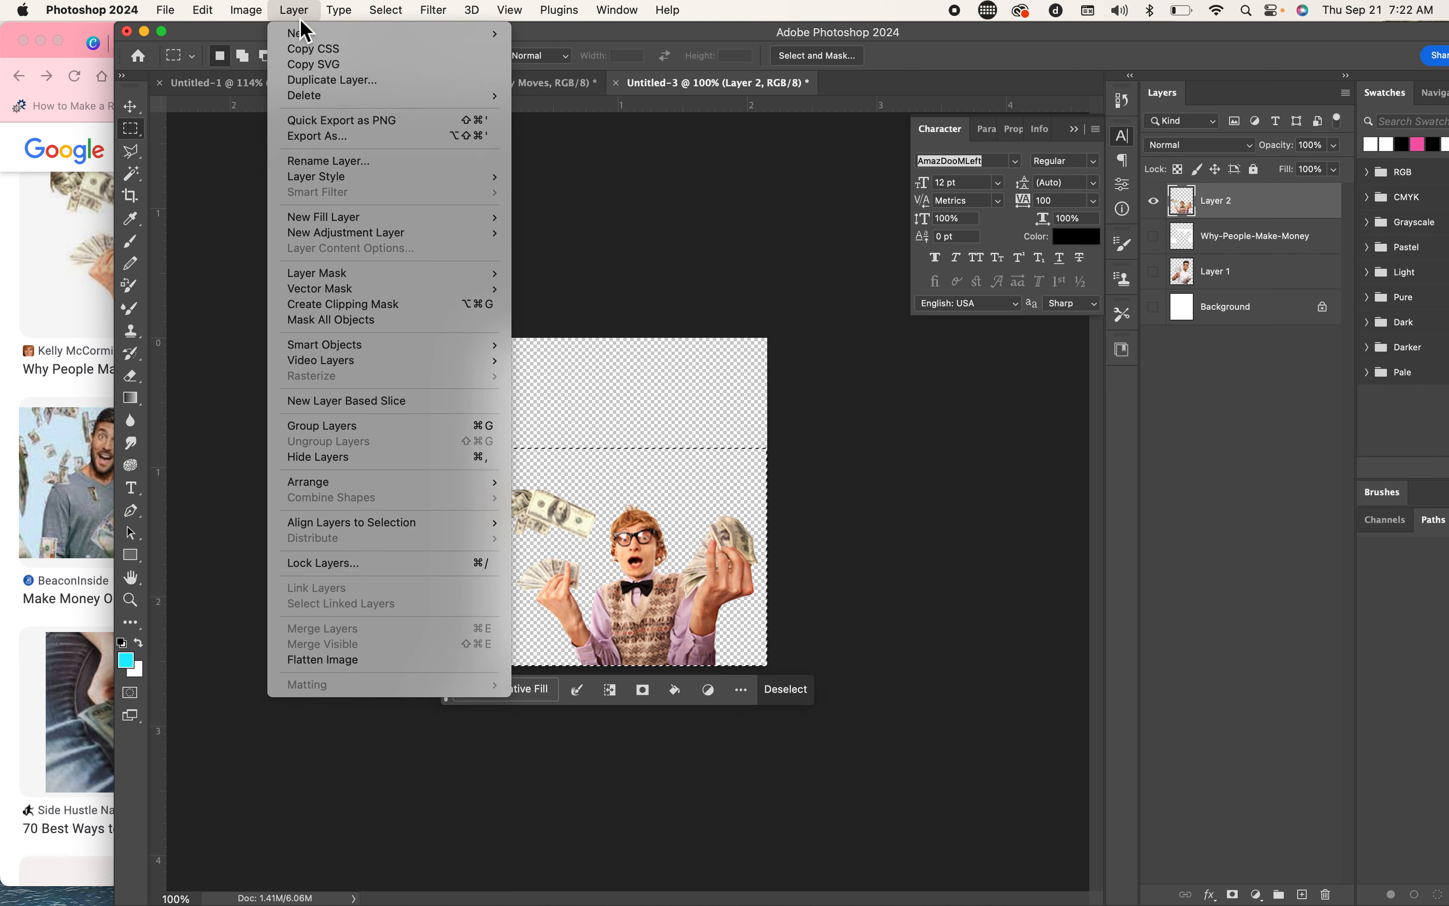
mouse_move(255, 14)
click(263, 187)
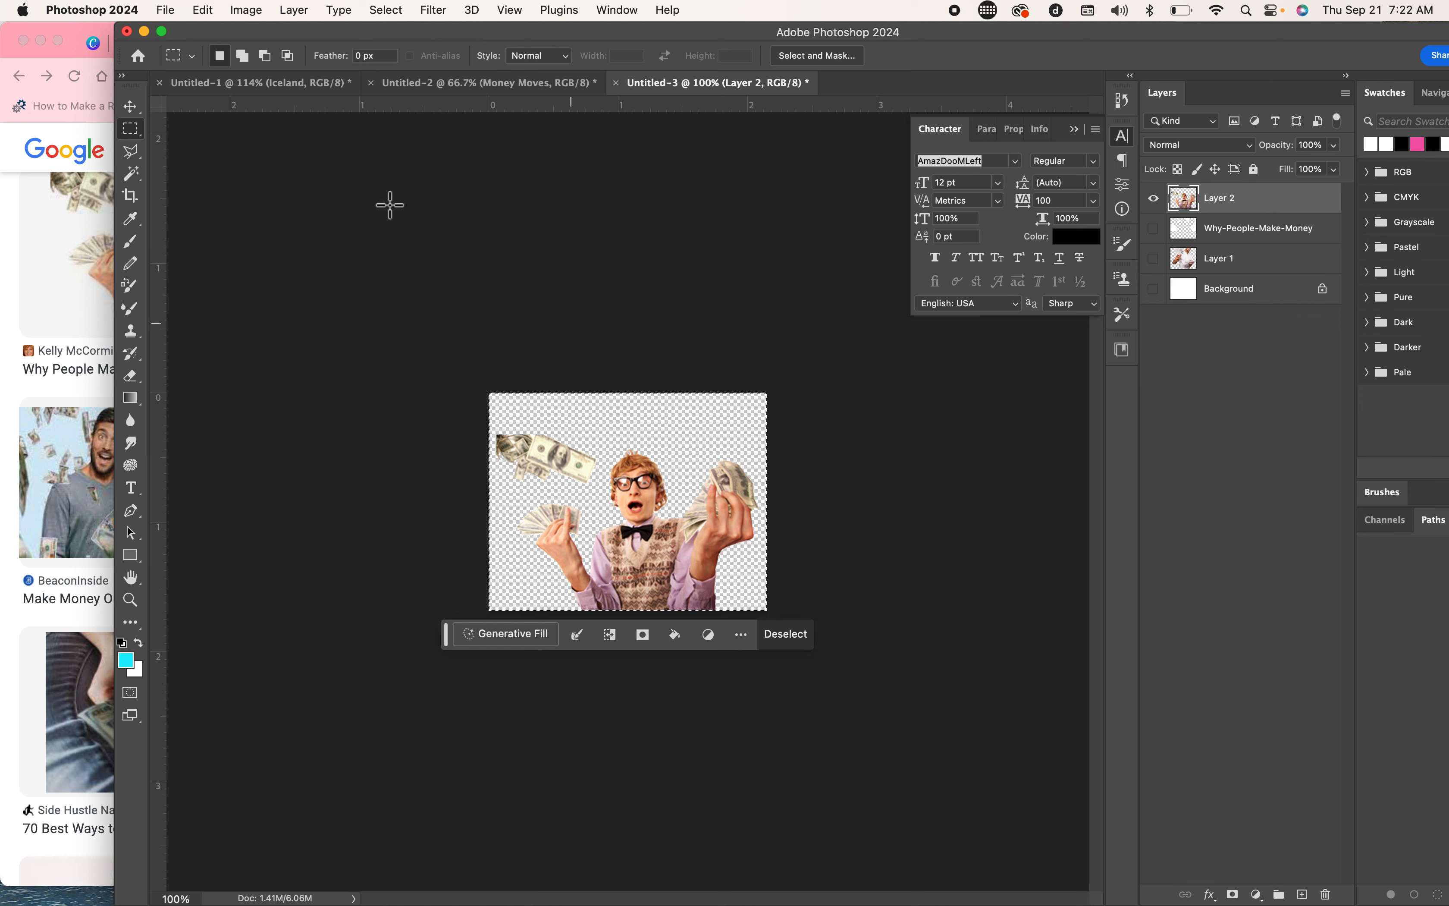
Step: Export the cropped cut-out as a PNG named guy2 to the Desktop
click(166, 11)
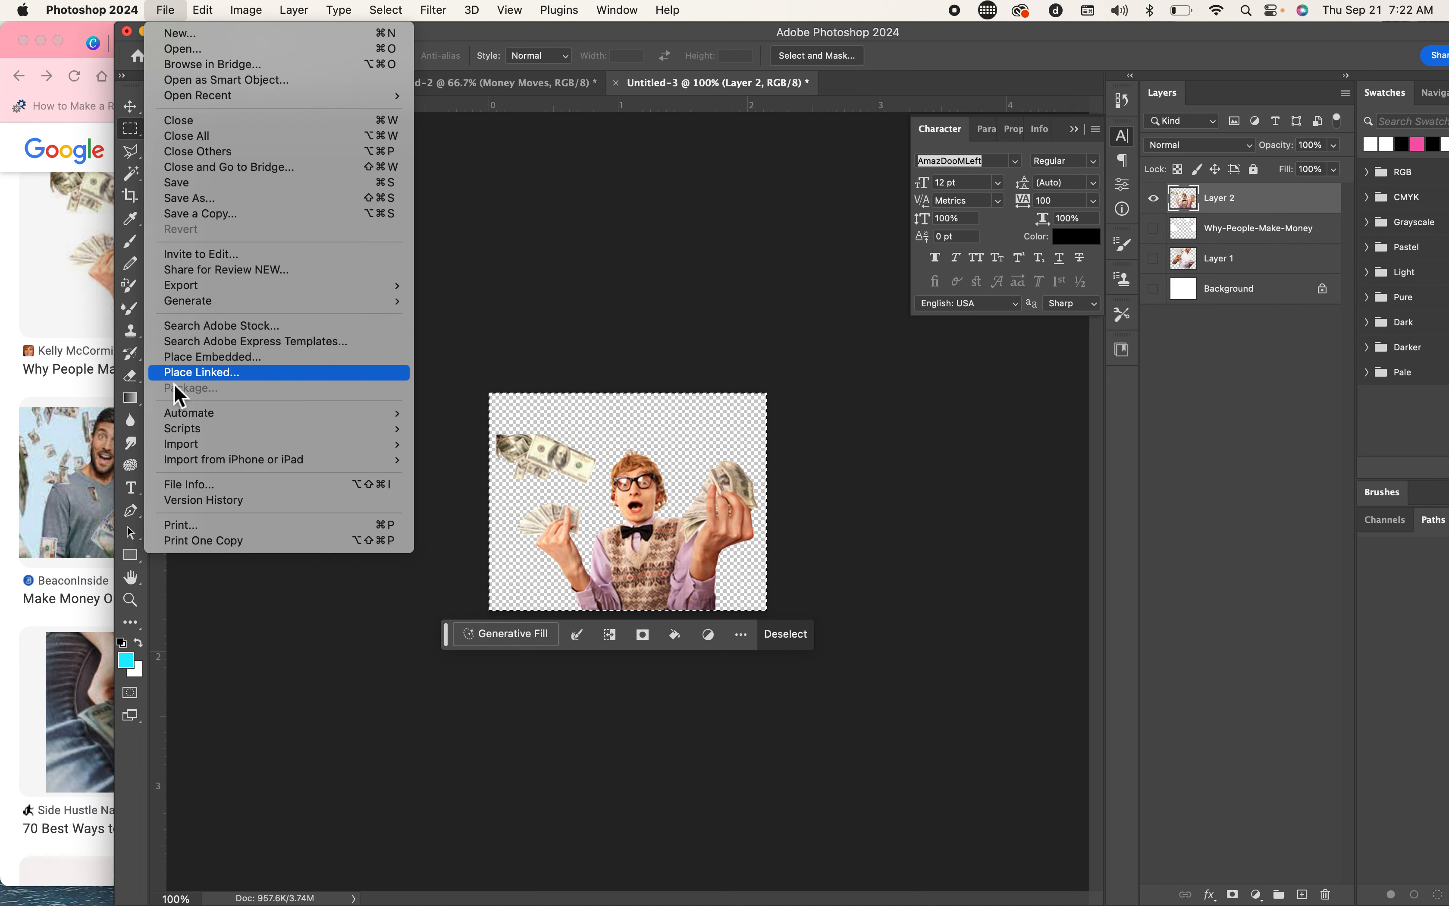
mouse_move(197, 287)
click(452, 288)
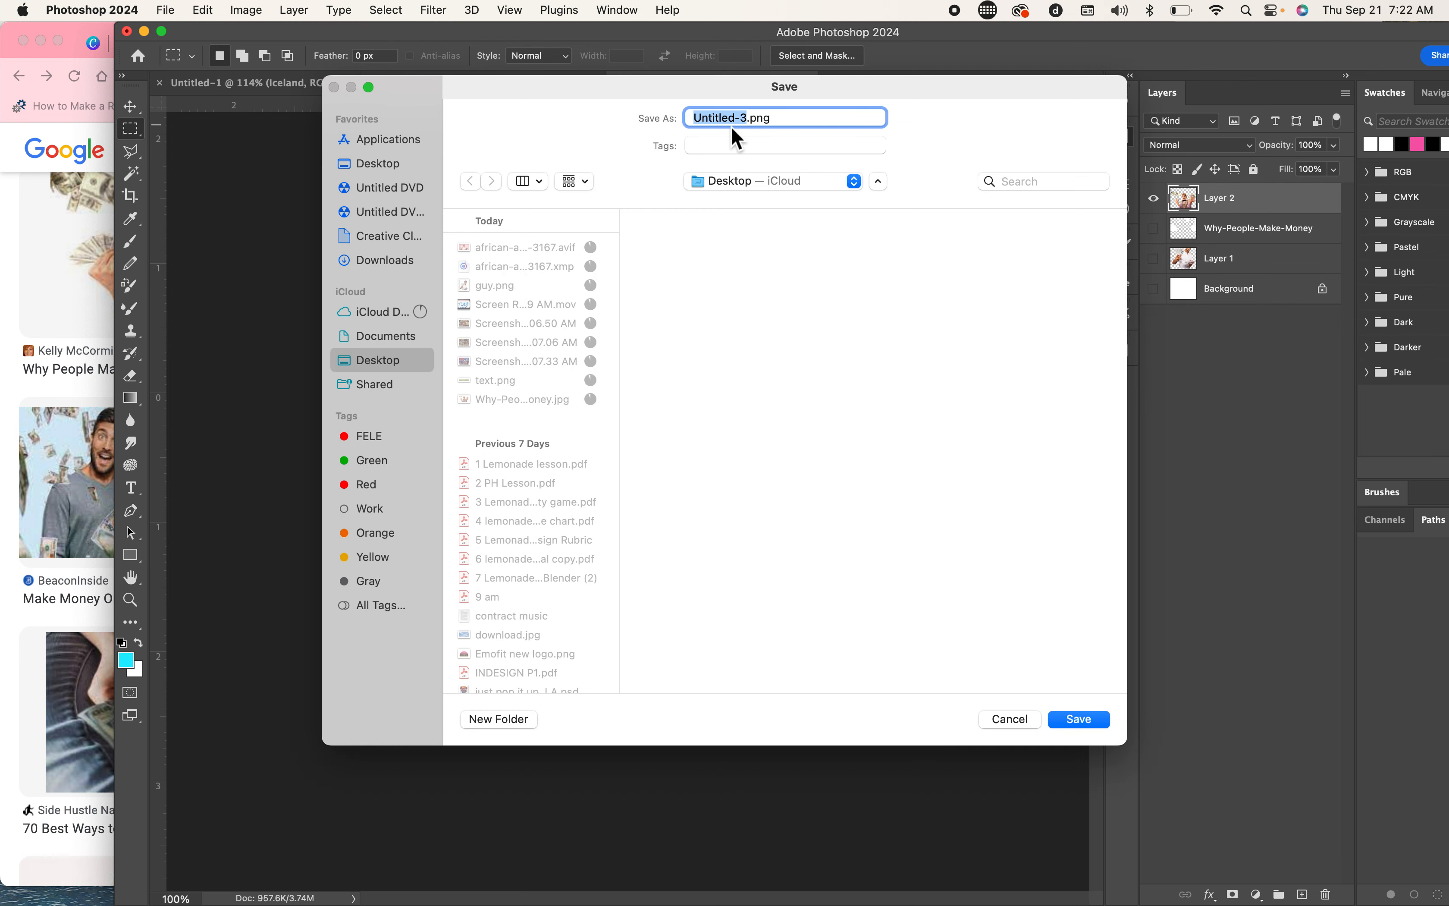
text(guy2)
click(387, 171)
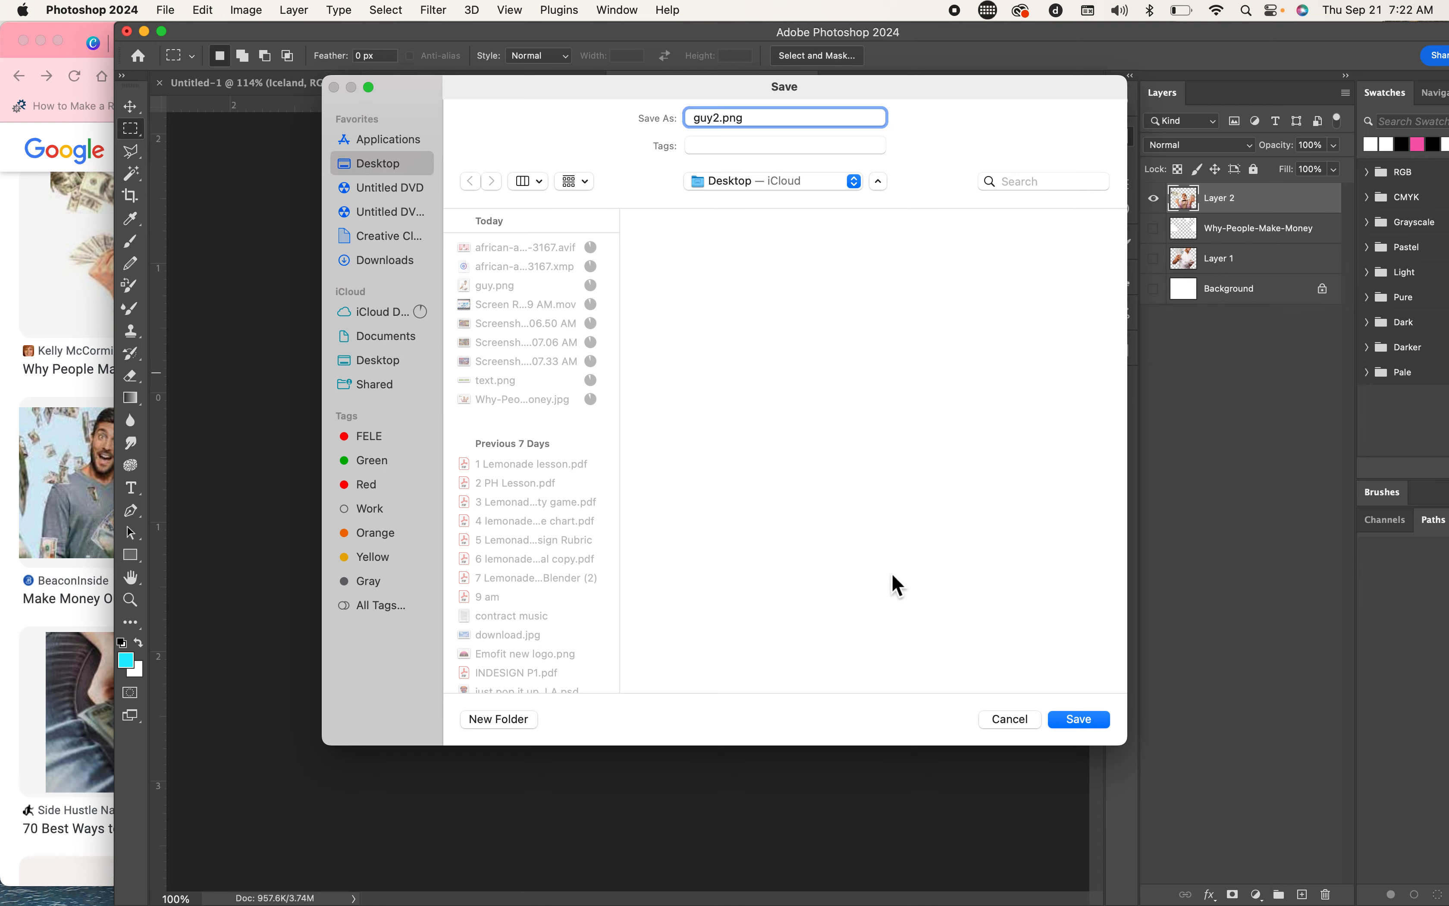
click(1094, 725)
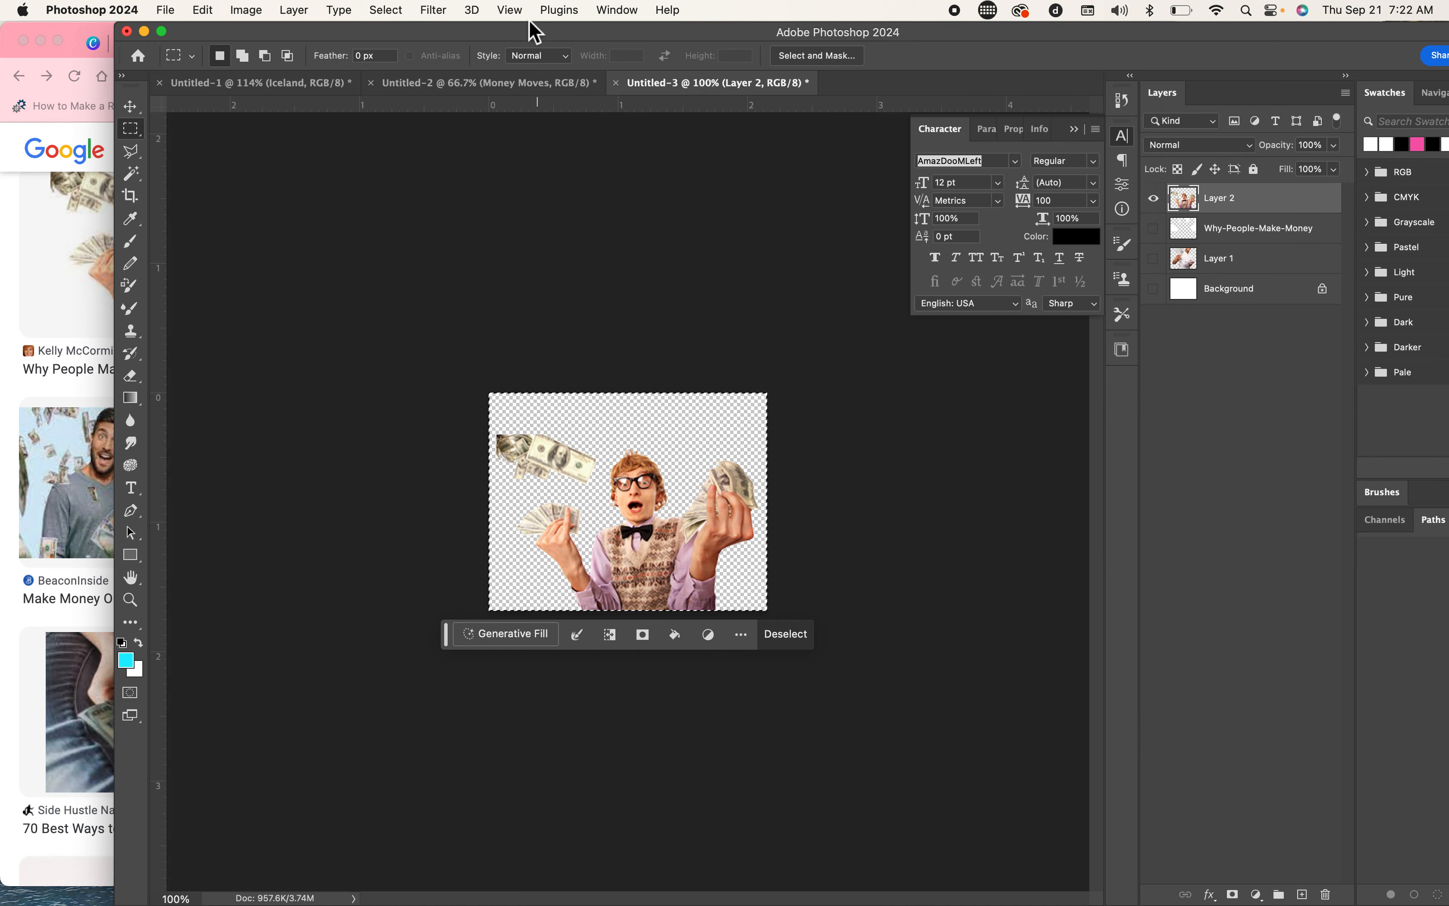
Step: Switch to Chrome and open the Picaboo Yearbooks editor in the school district site's browser tab
drag(527, 38, 879, 333)
click(862, 190)
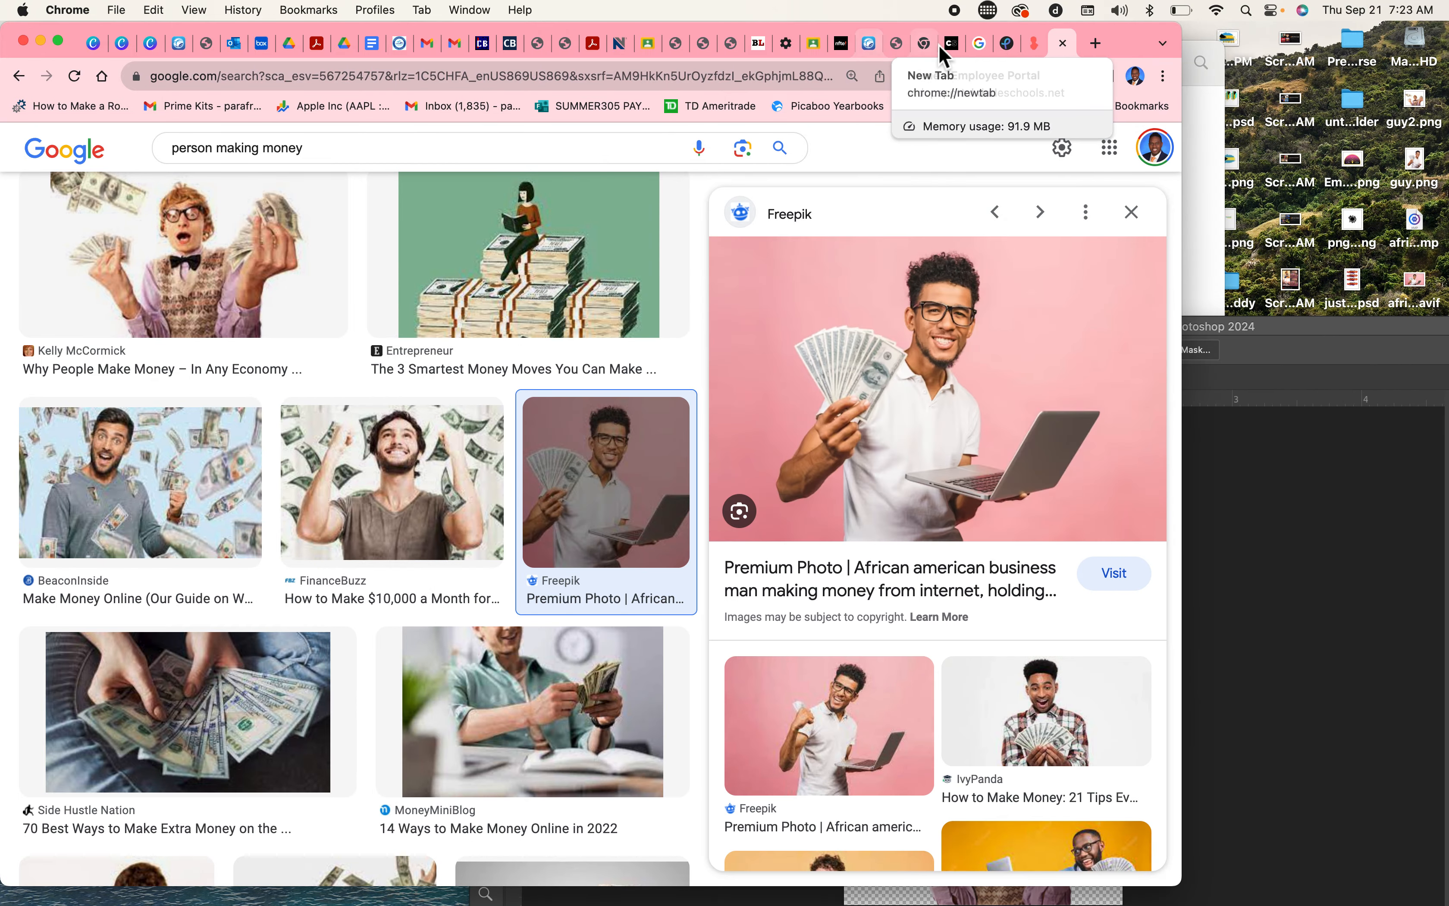
click(926, 45)
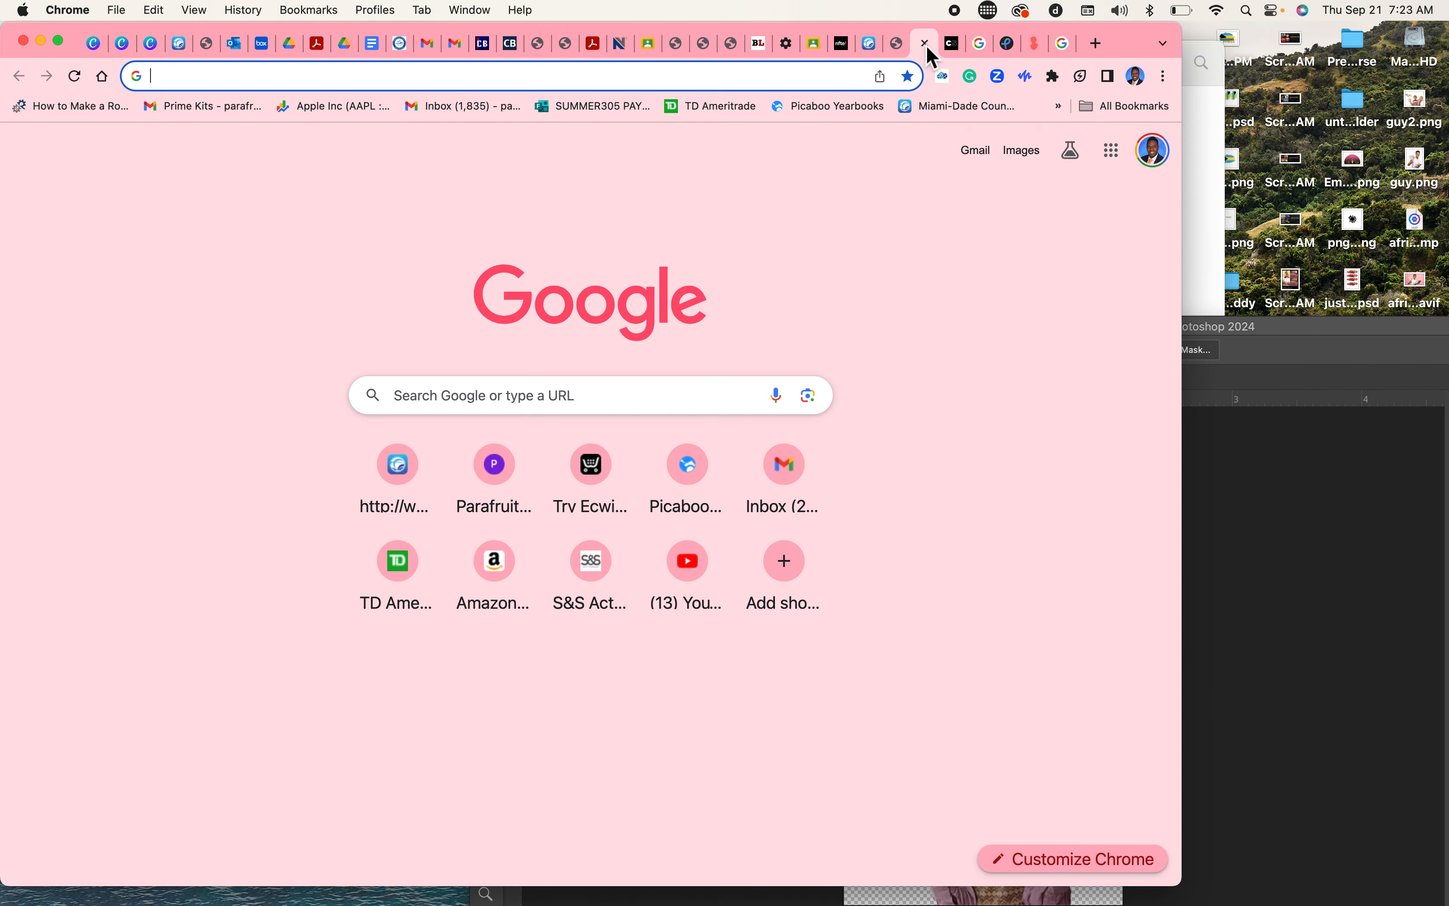
click(873, 47)
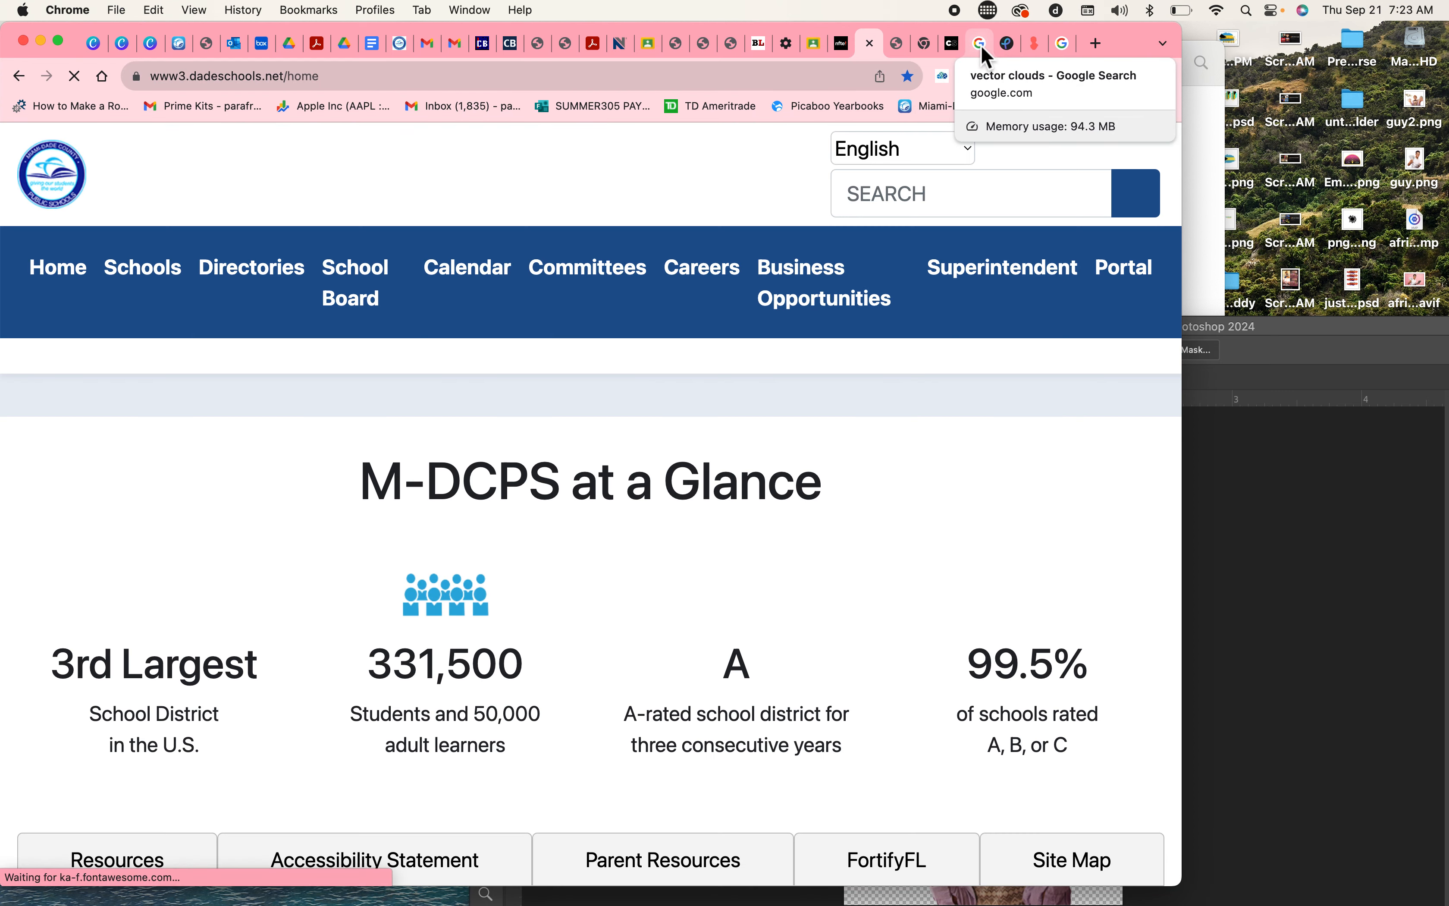
click(980, 44)
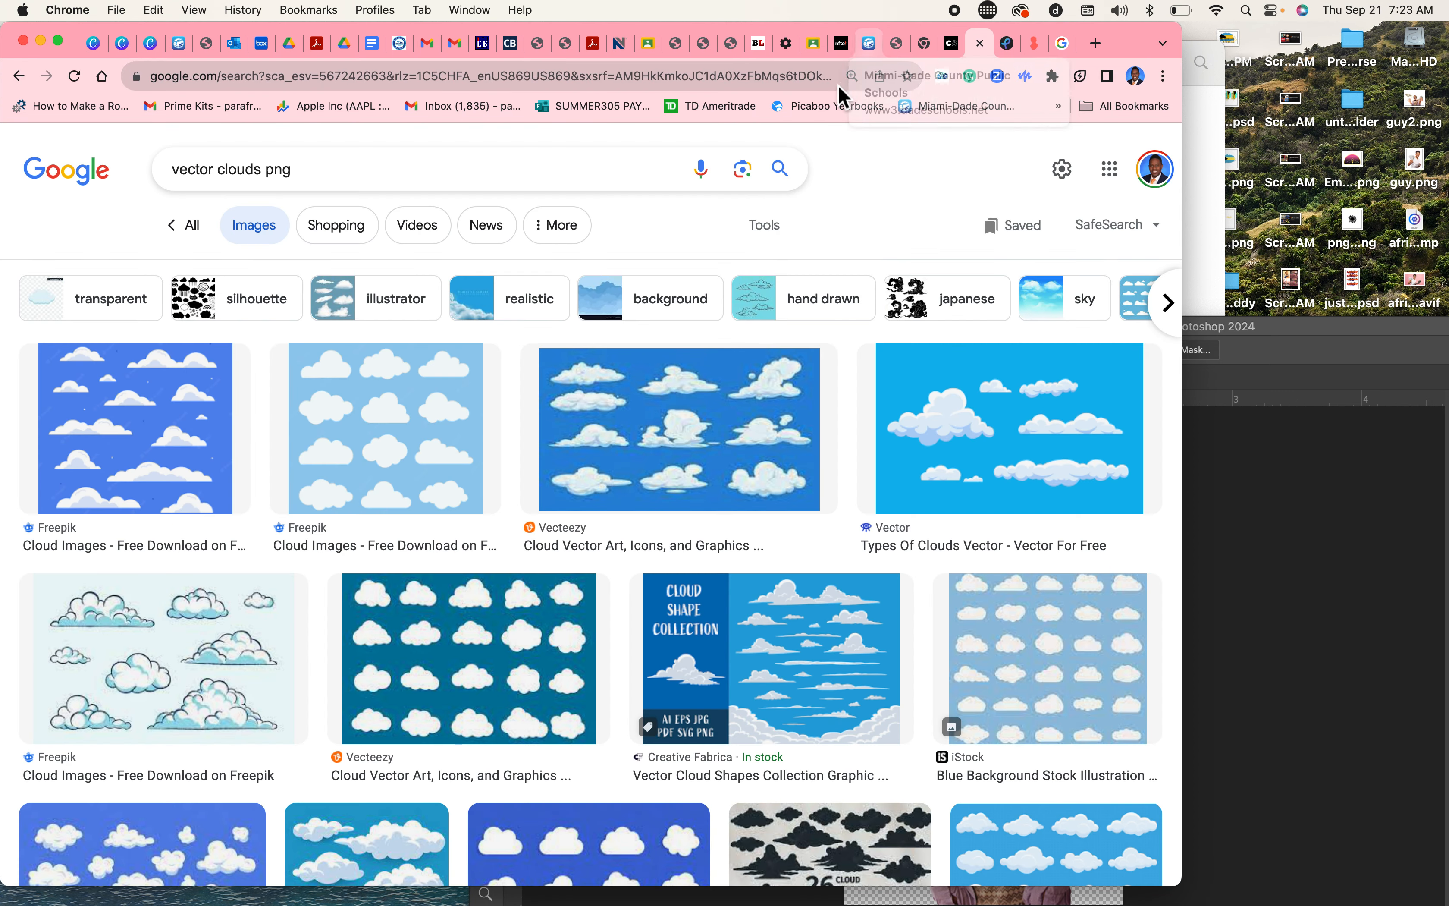
click(879, 47)
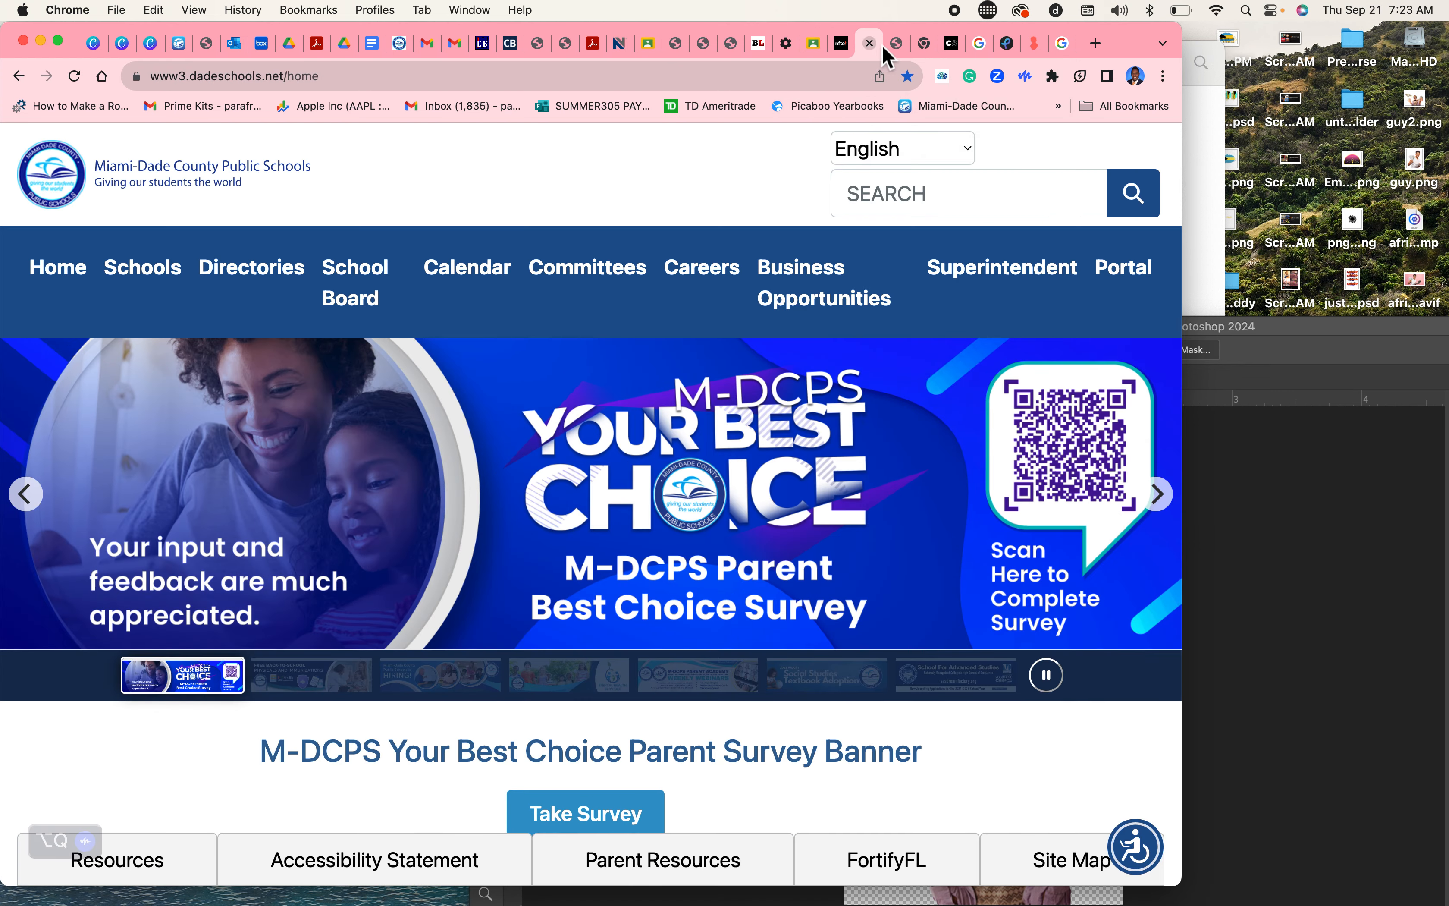
mouse_move(1117, 51)
mouse_down()
mouse_move(1118, 343)
mouse_move(1129, 67)
mouse_up()
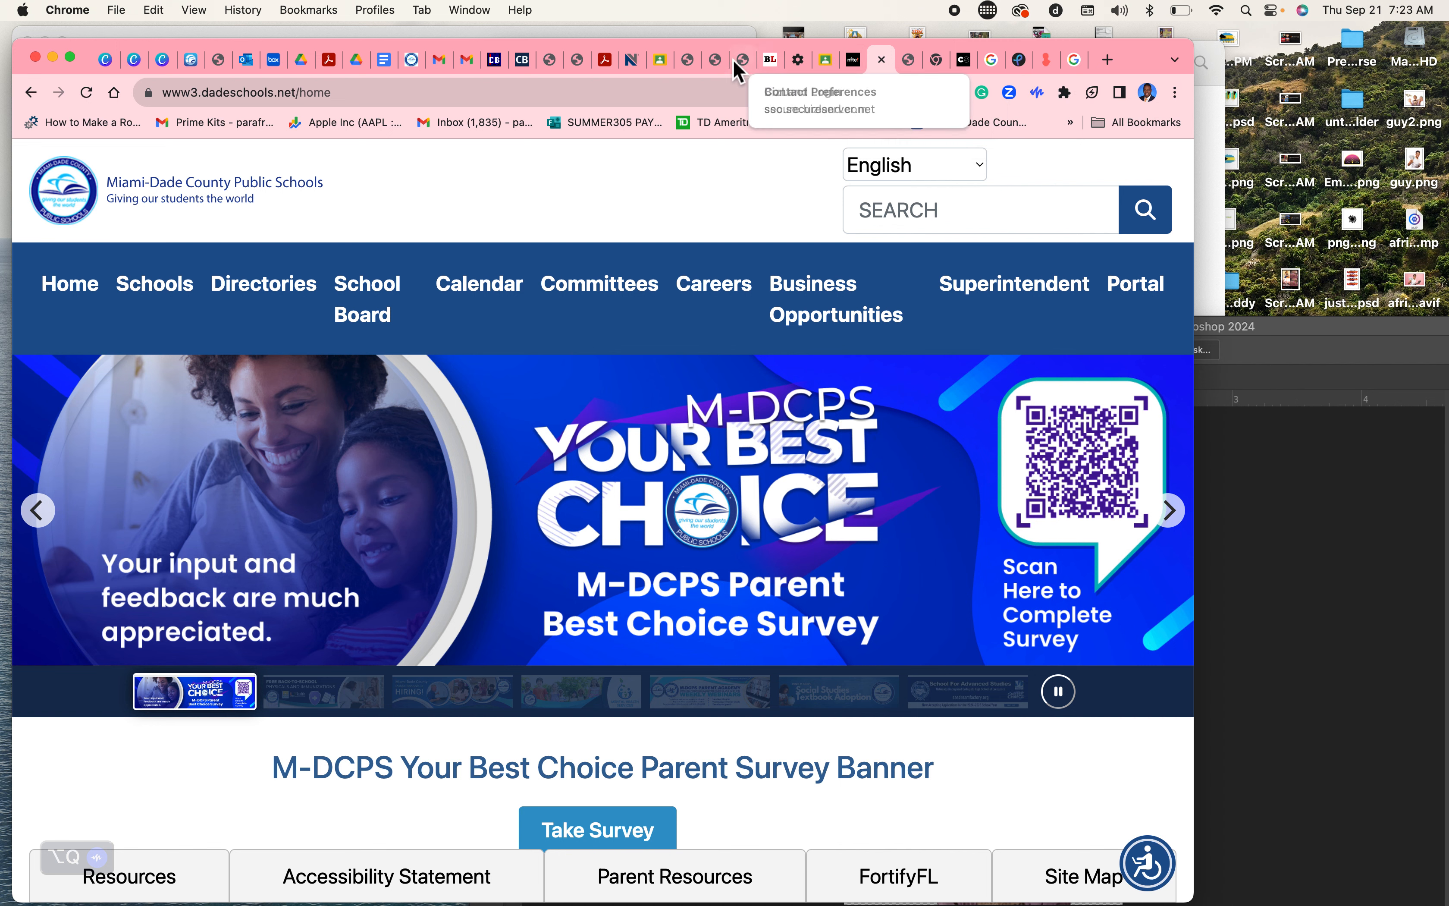
click(845, 122)
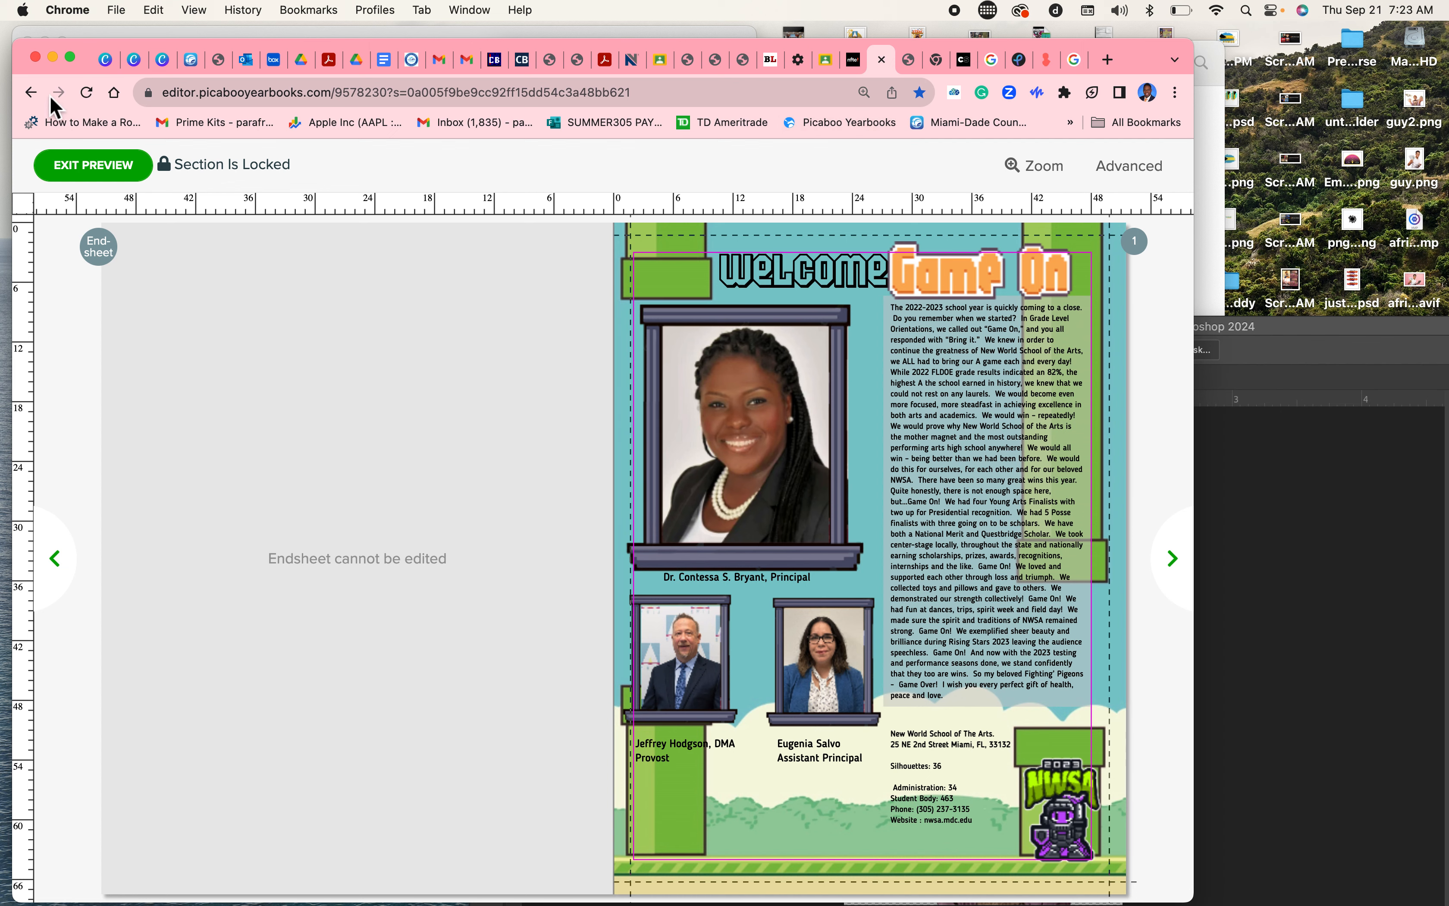
Step: Exit the locked NWSA 2023 preview, return to the project list, and open the NWSA 2024 project
click(95, 168)
drag(1138, 58, 1233, 46)
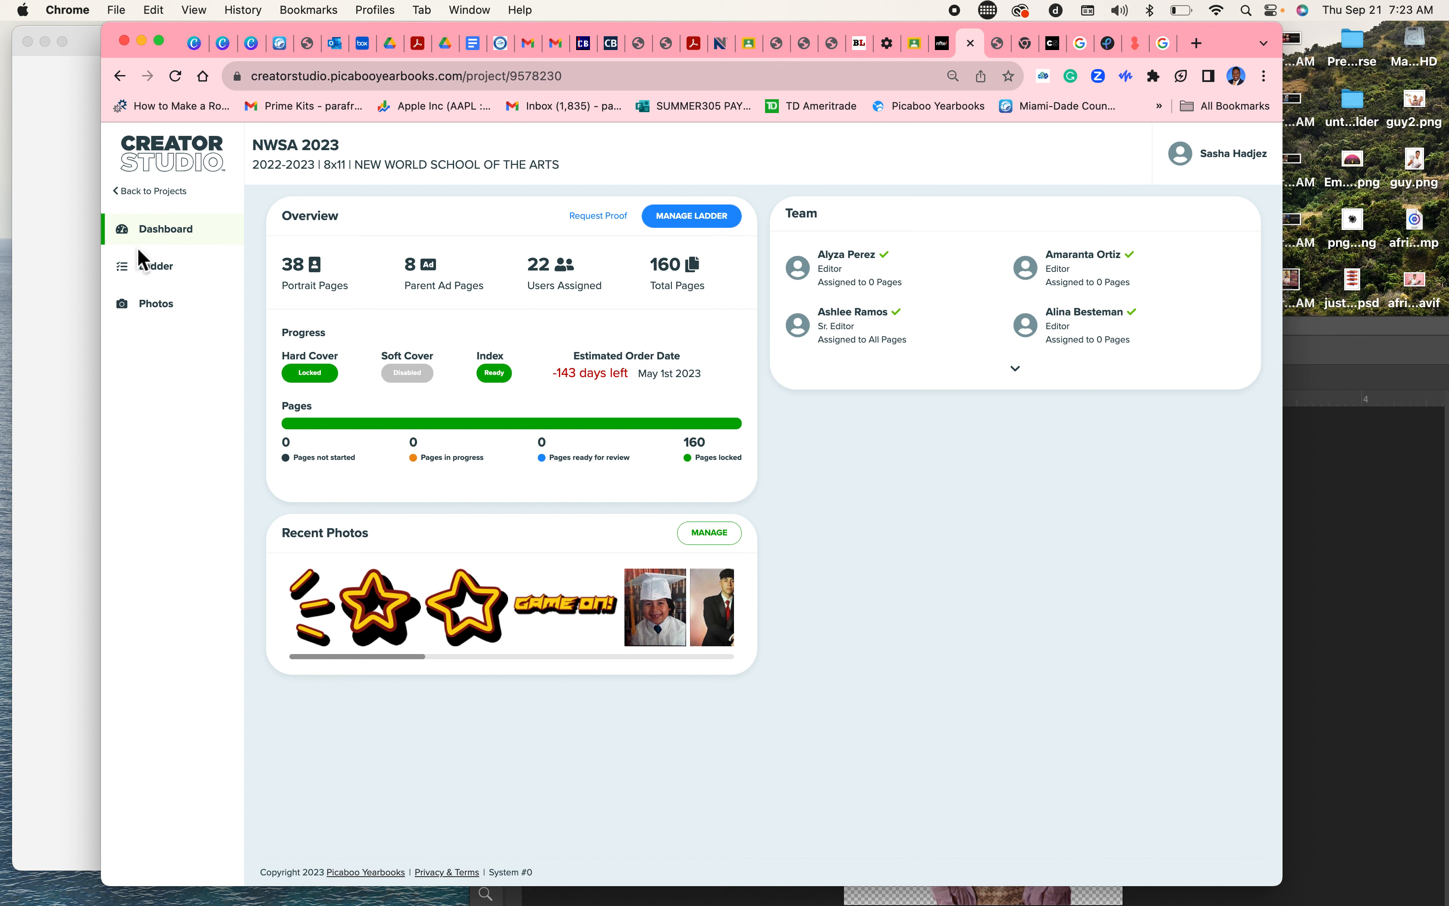
click(156, 266)
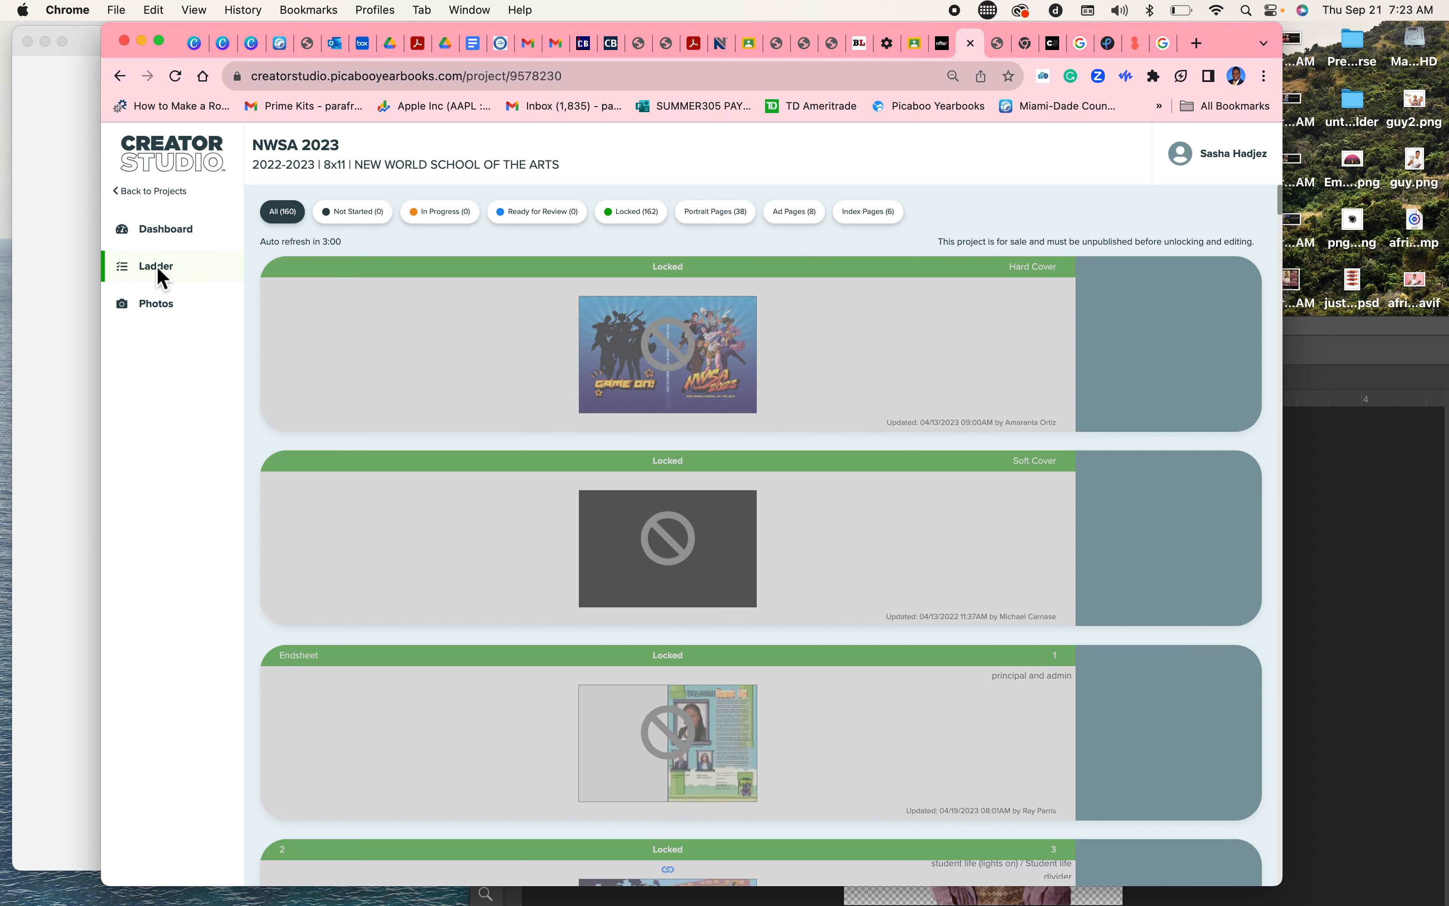
click(174, 163)
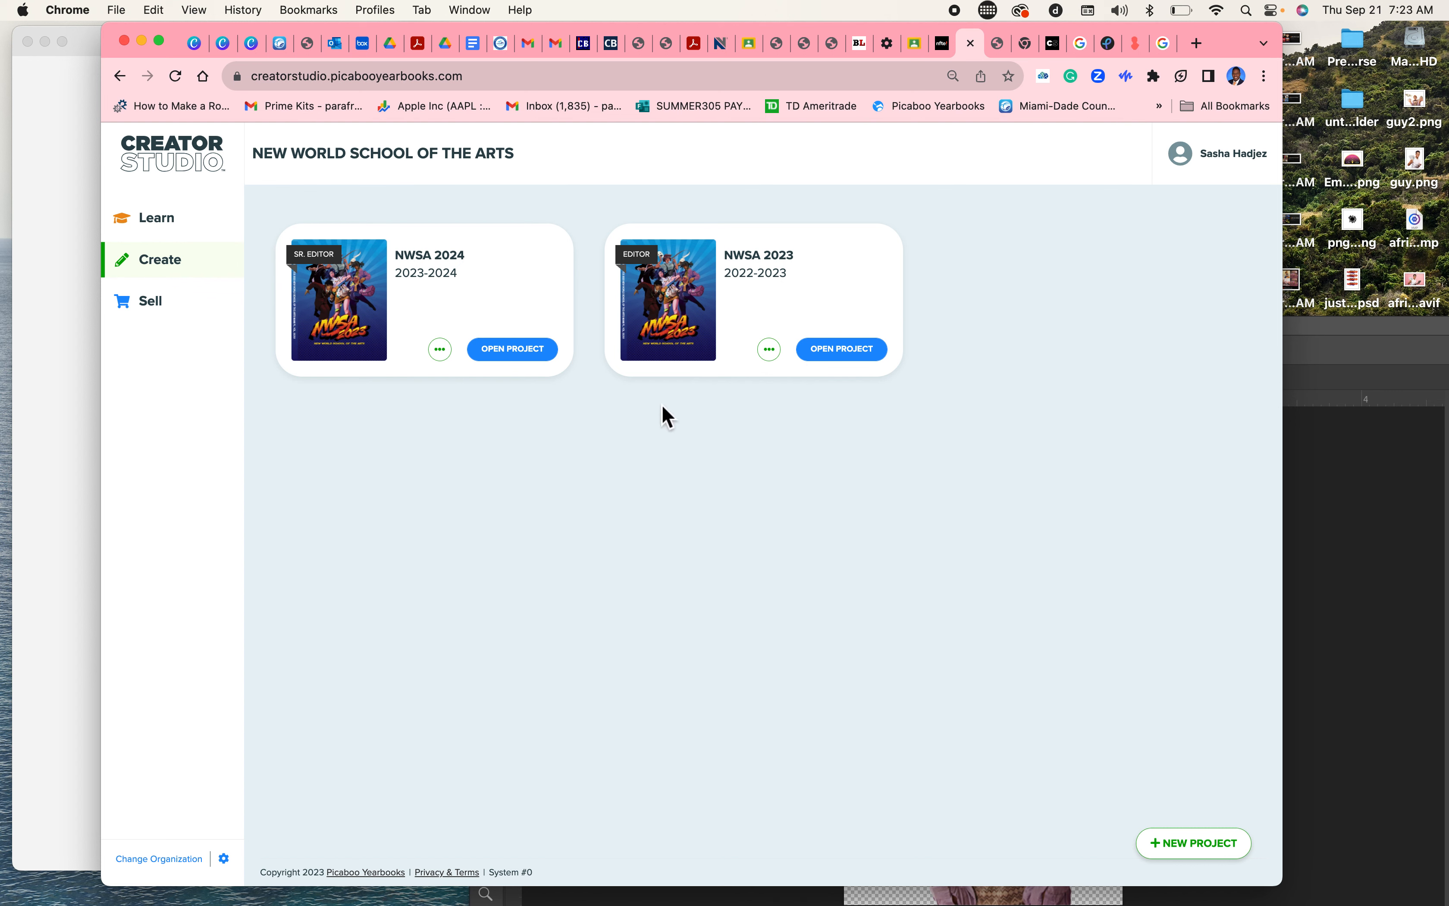
click(524, 353)
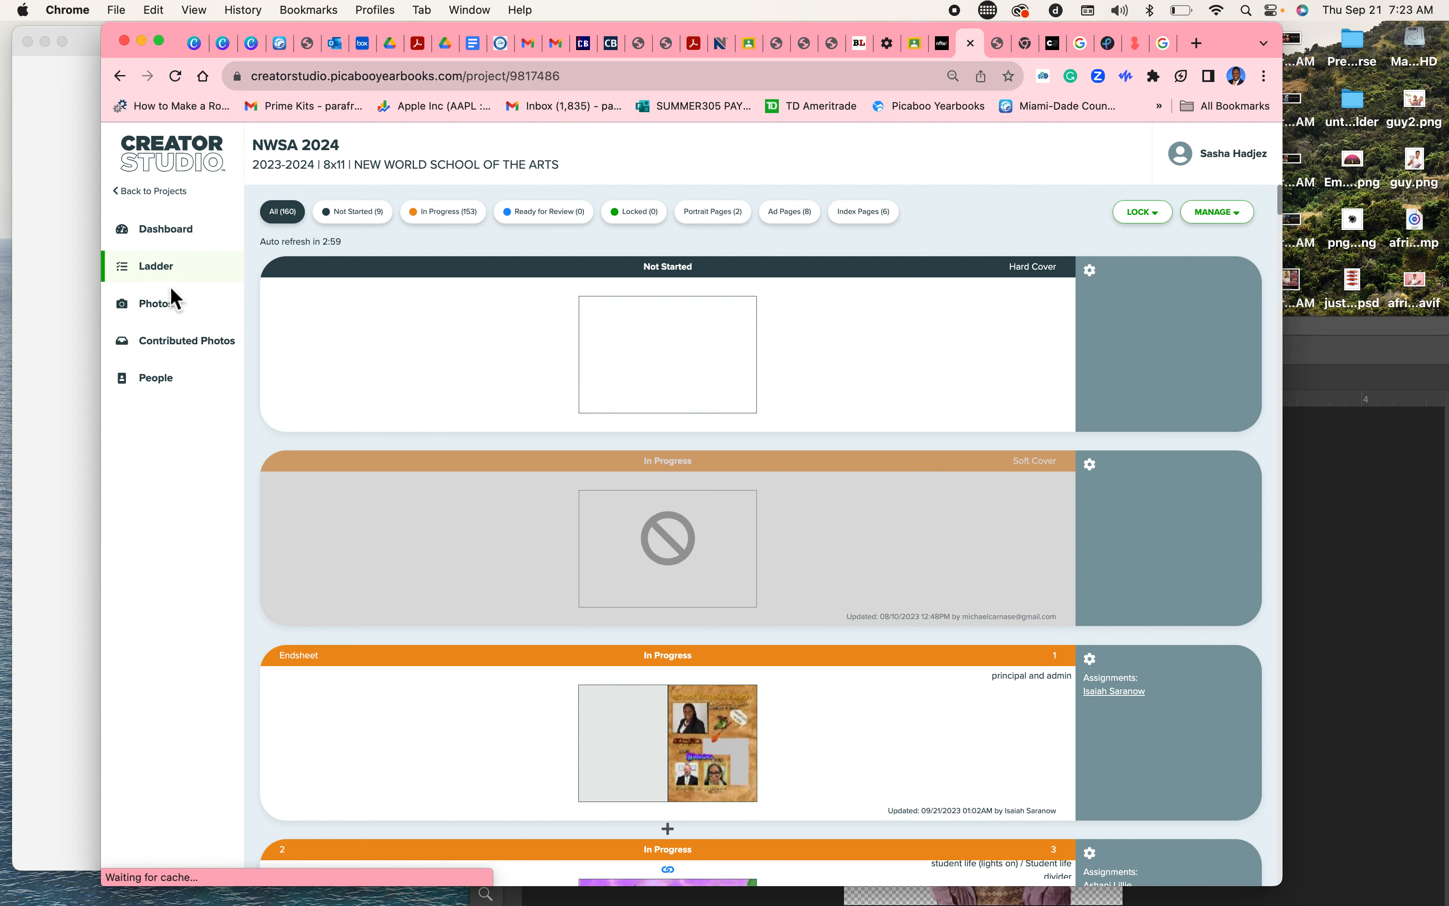
scroll(764, 495, down, 15)
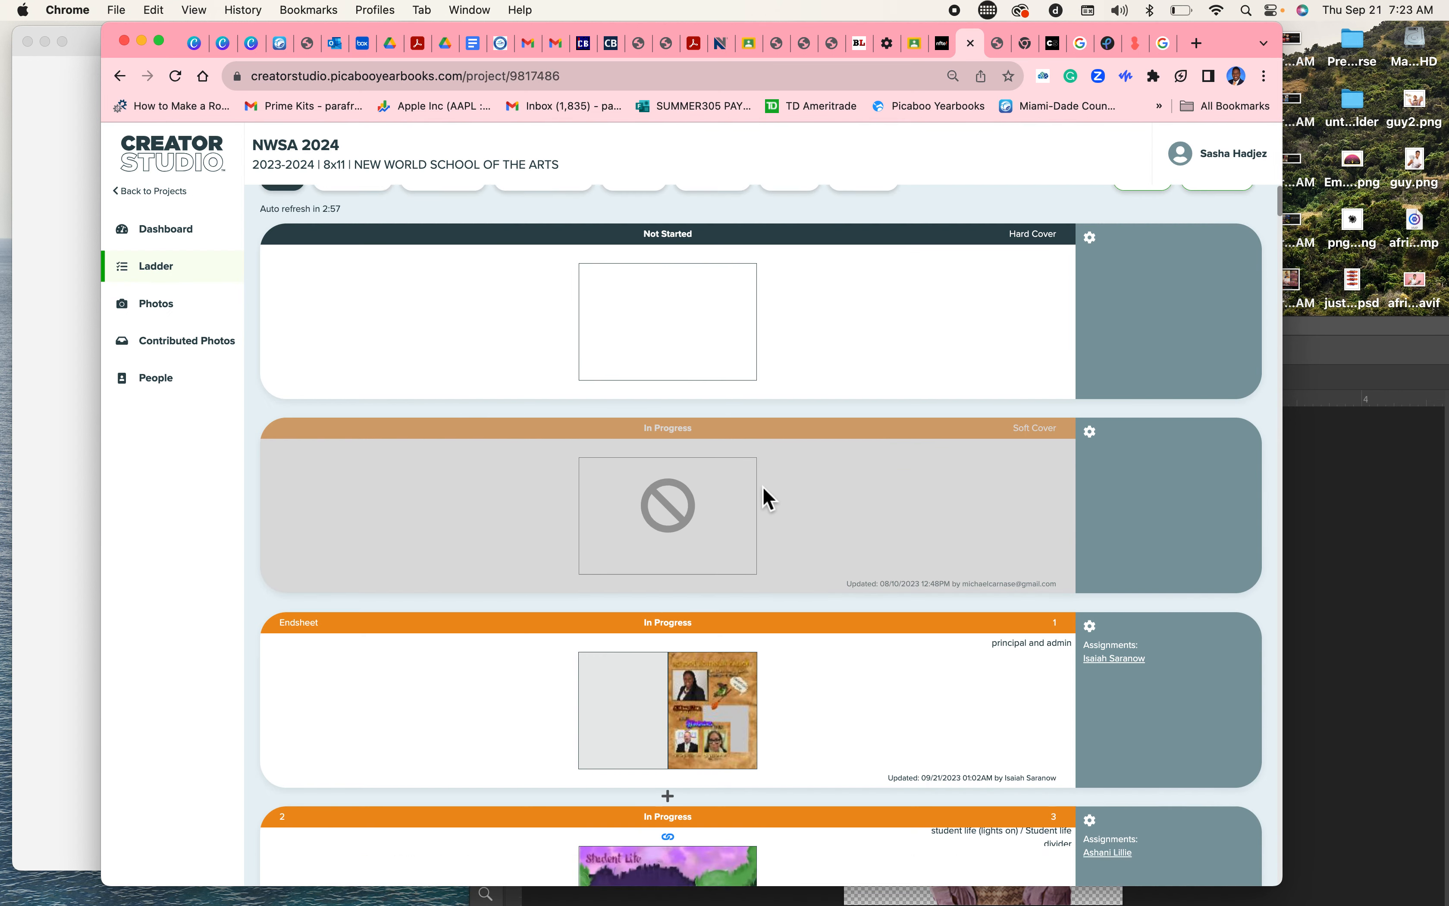
scroll(764, 495, down, 14)
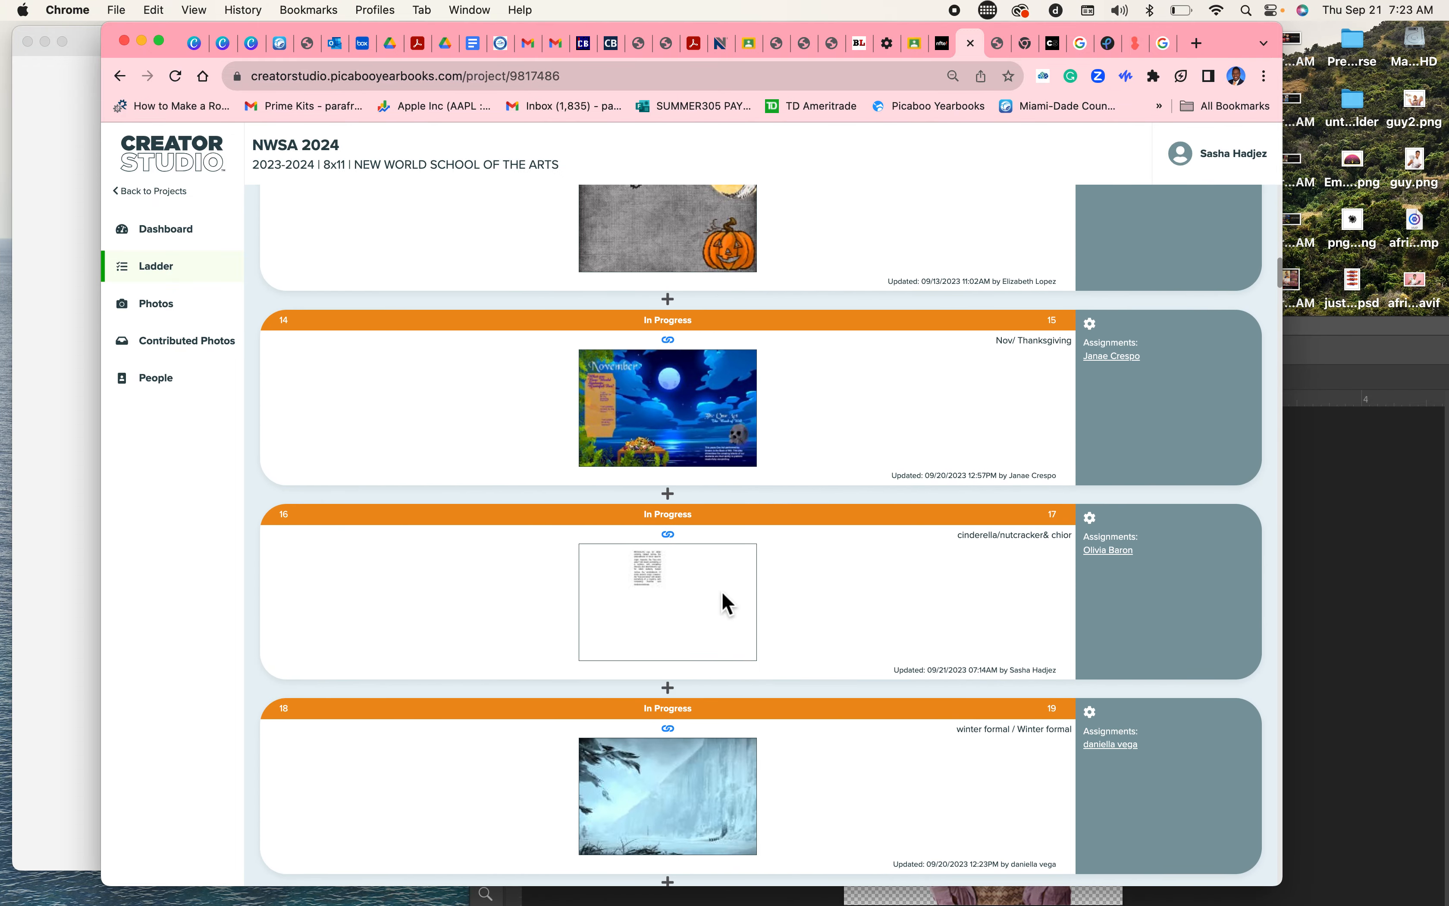
click(722, 594)
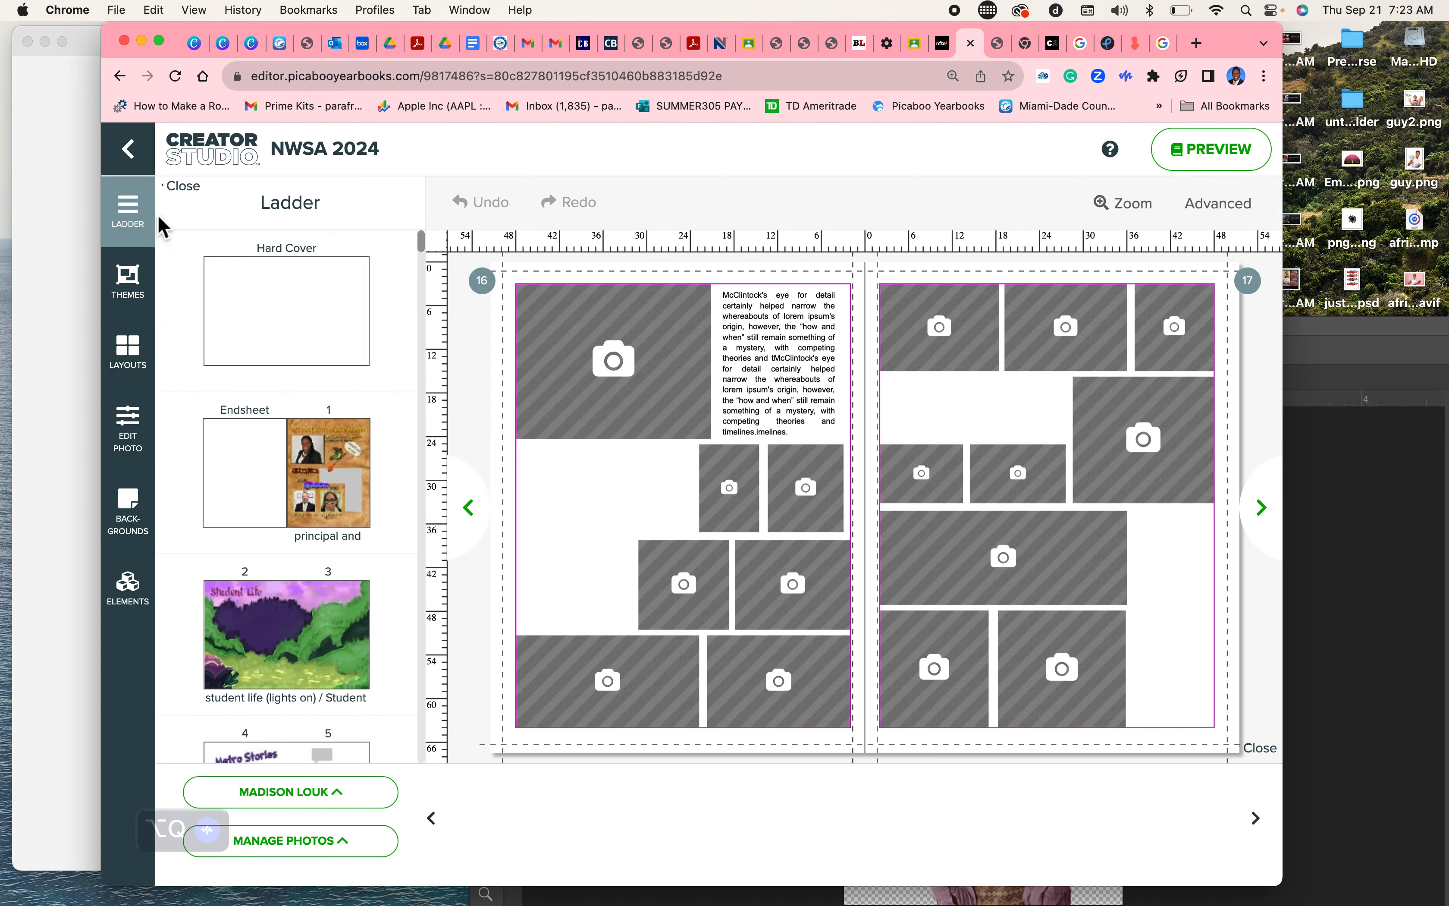
click(130, 153)
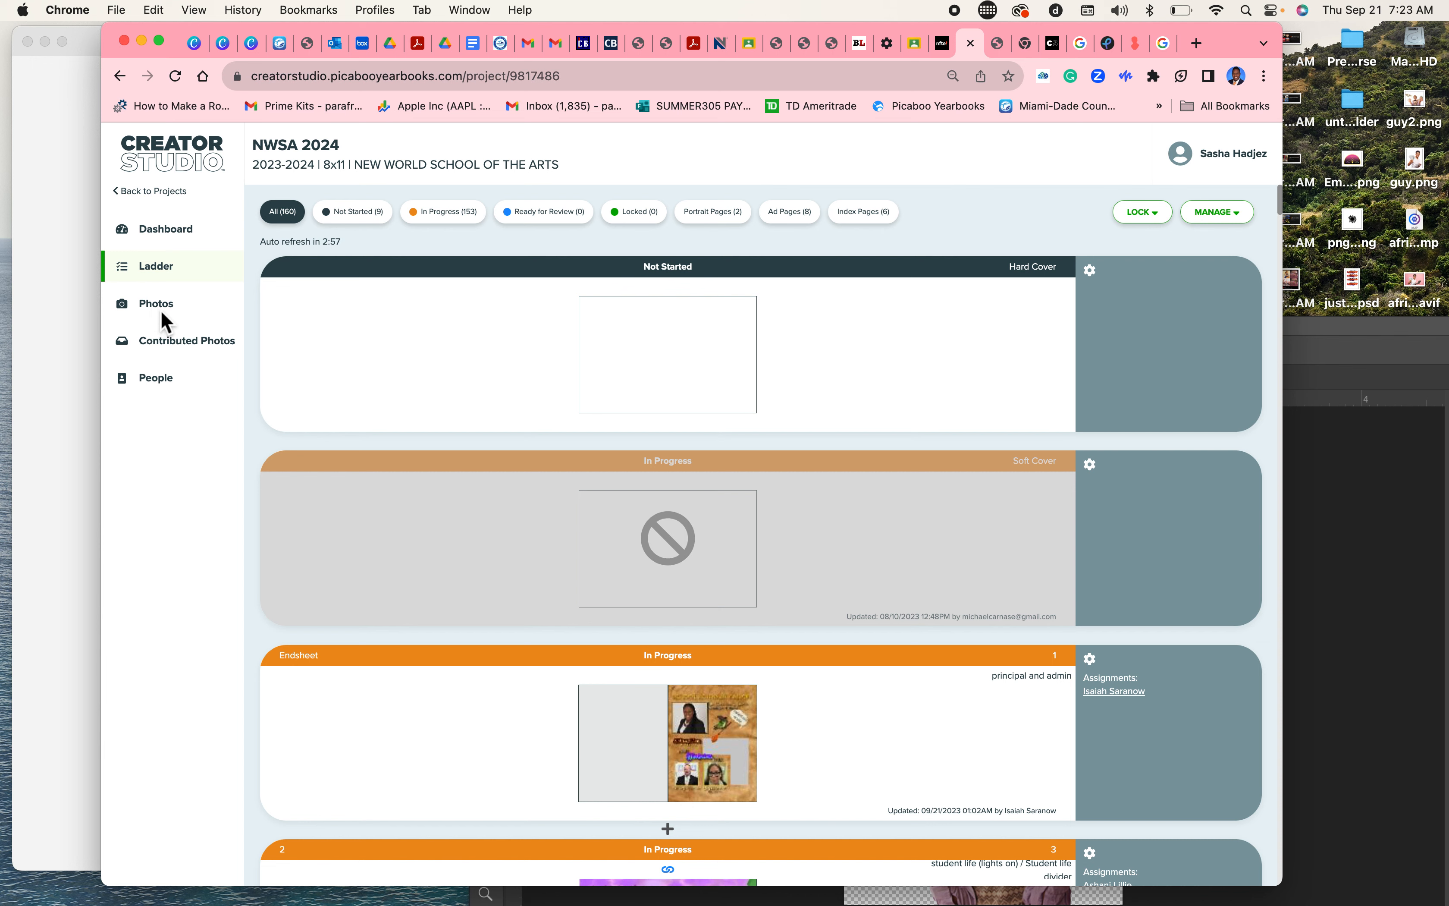
Step: Upload guy.png and guy2.png from the desktop to the project's Admin photo folder
click(160, 307)
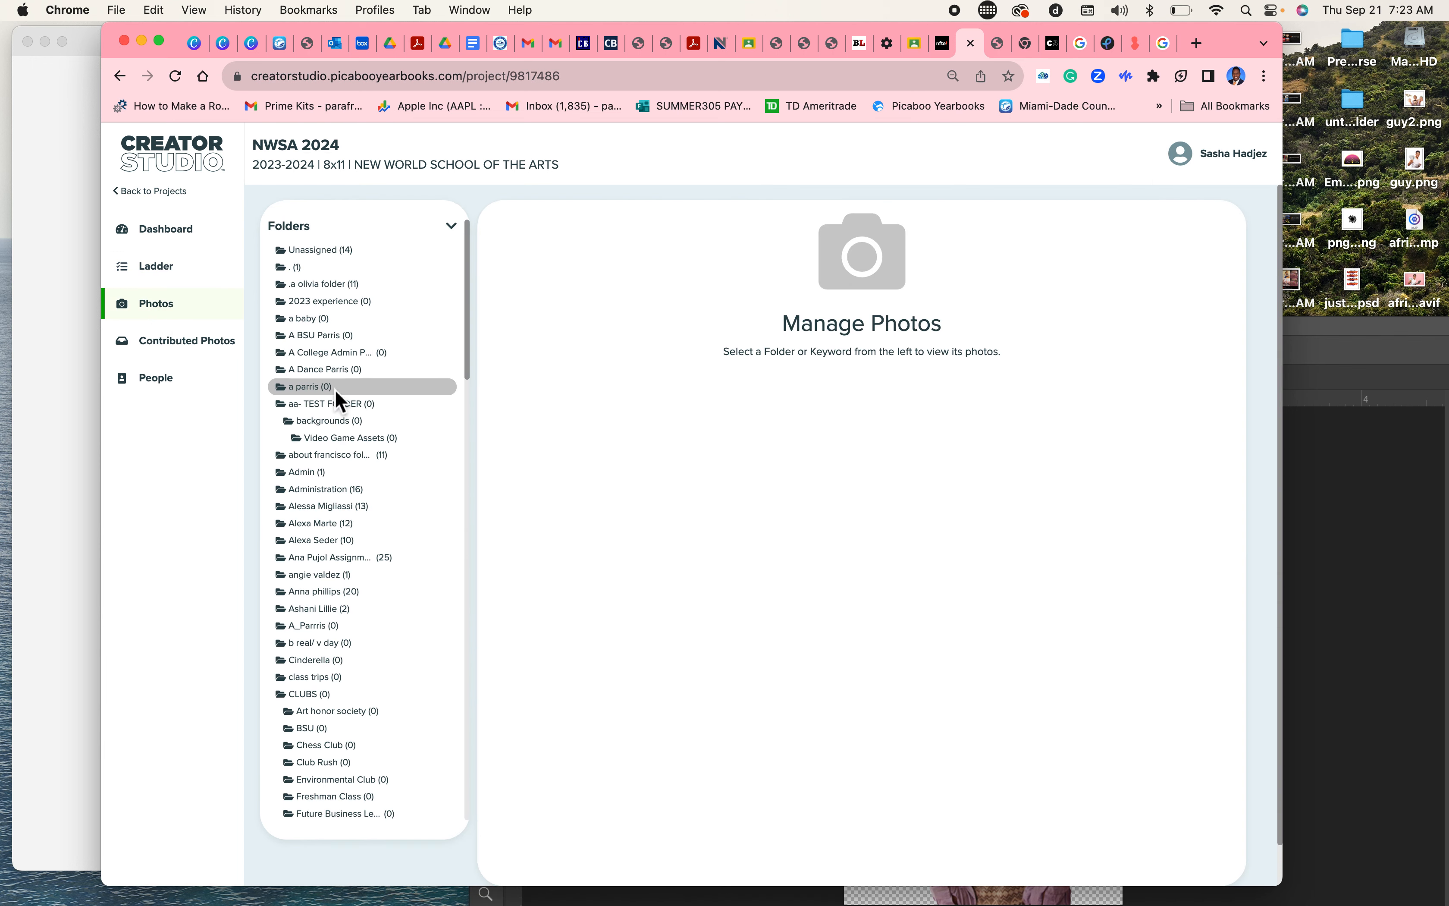
click(323, 473)
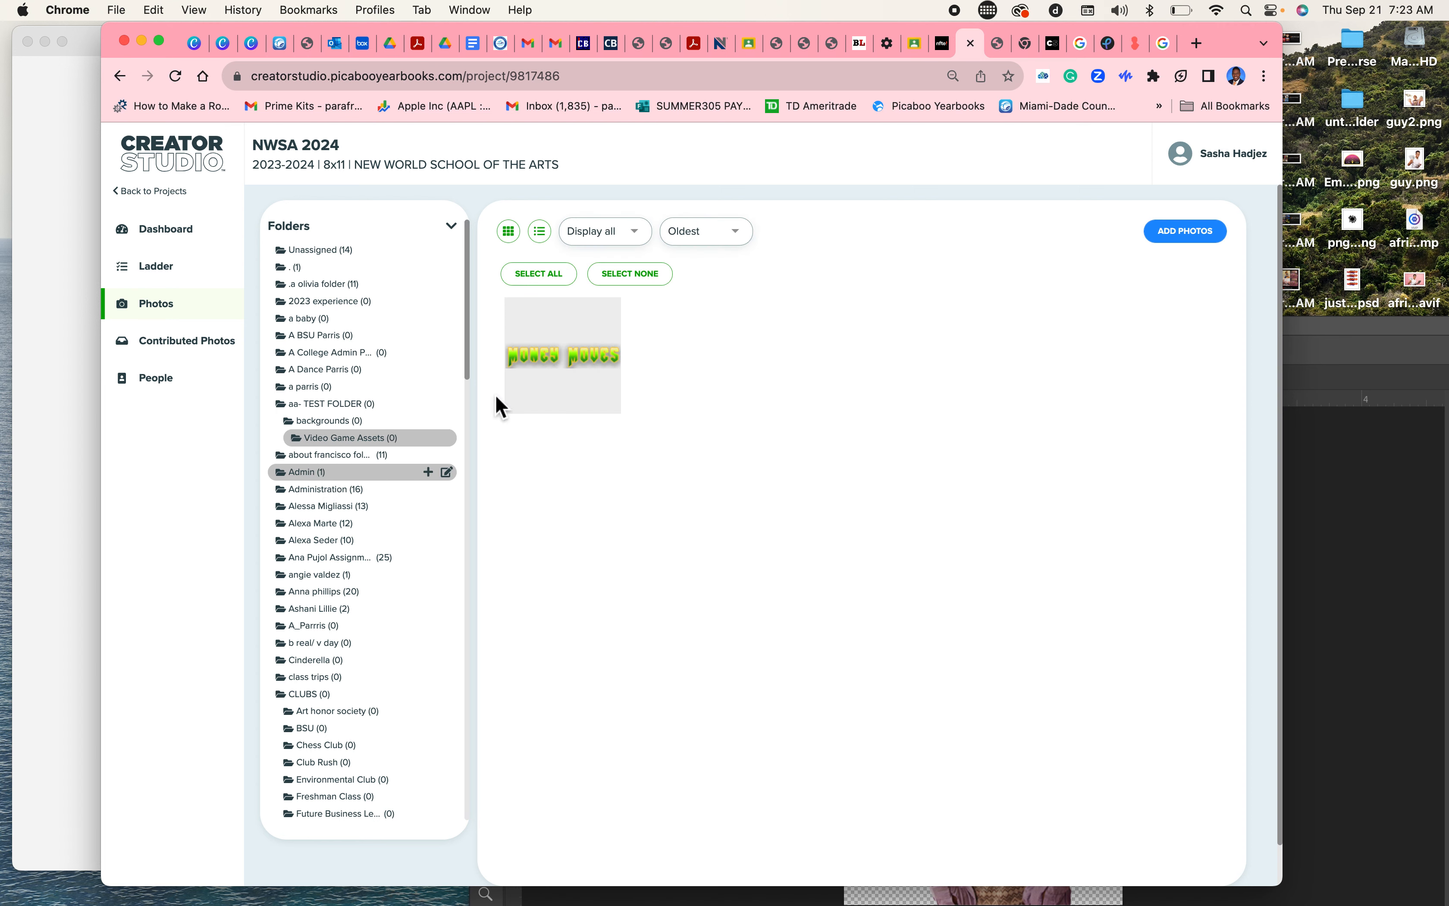
click(1192, 240)
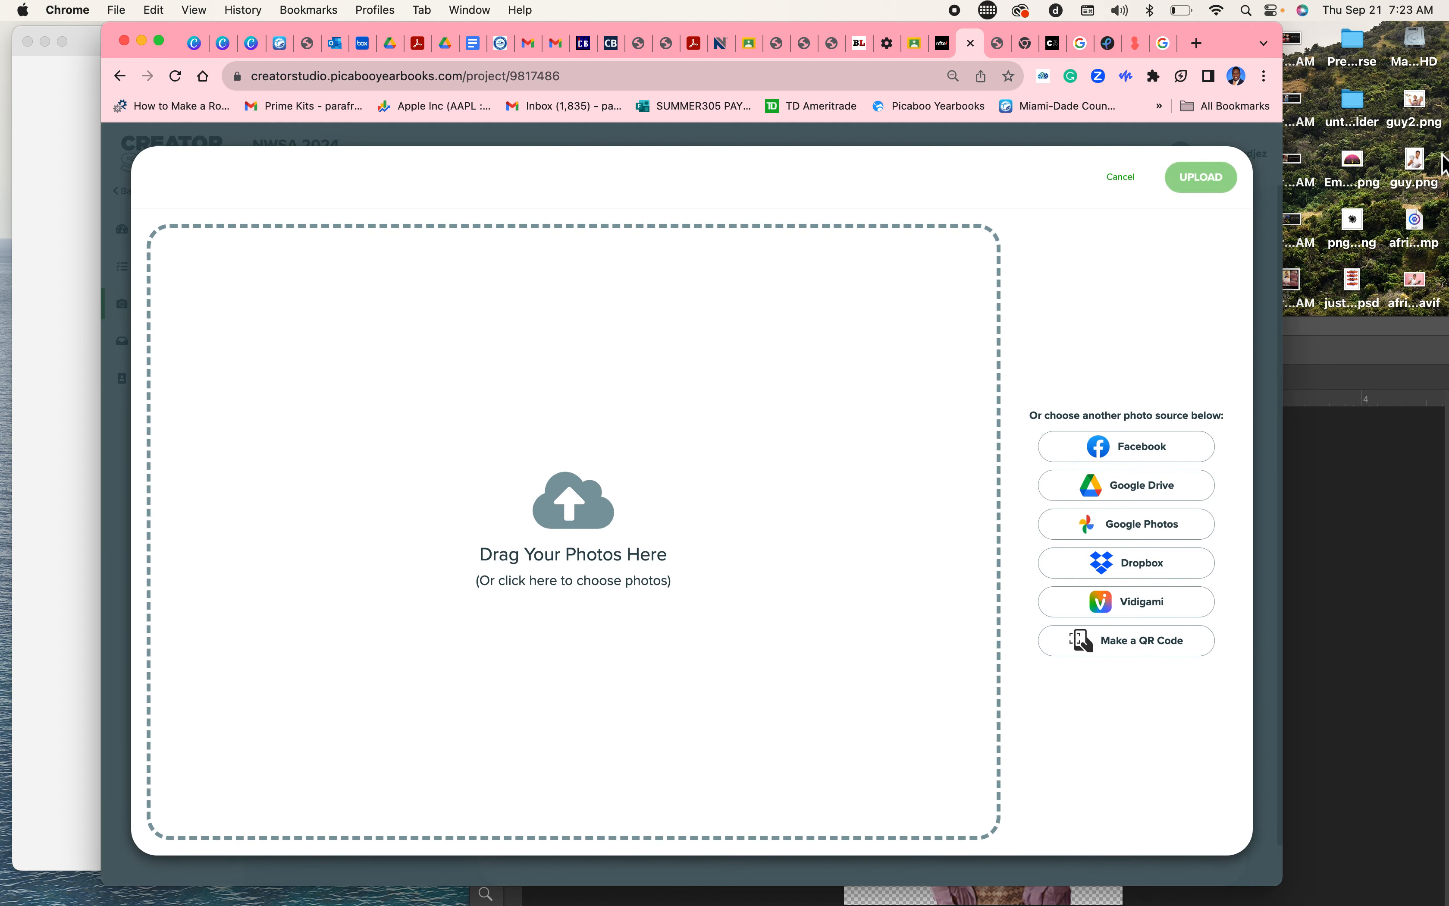
drag(1444, 161, 717, 402)
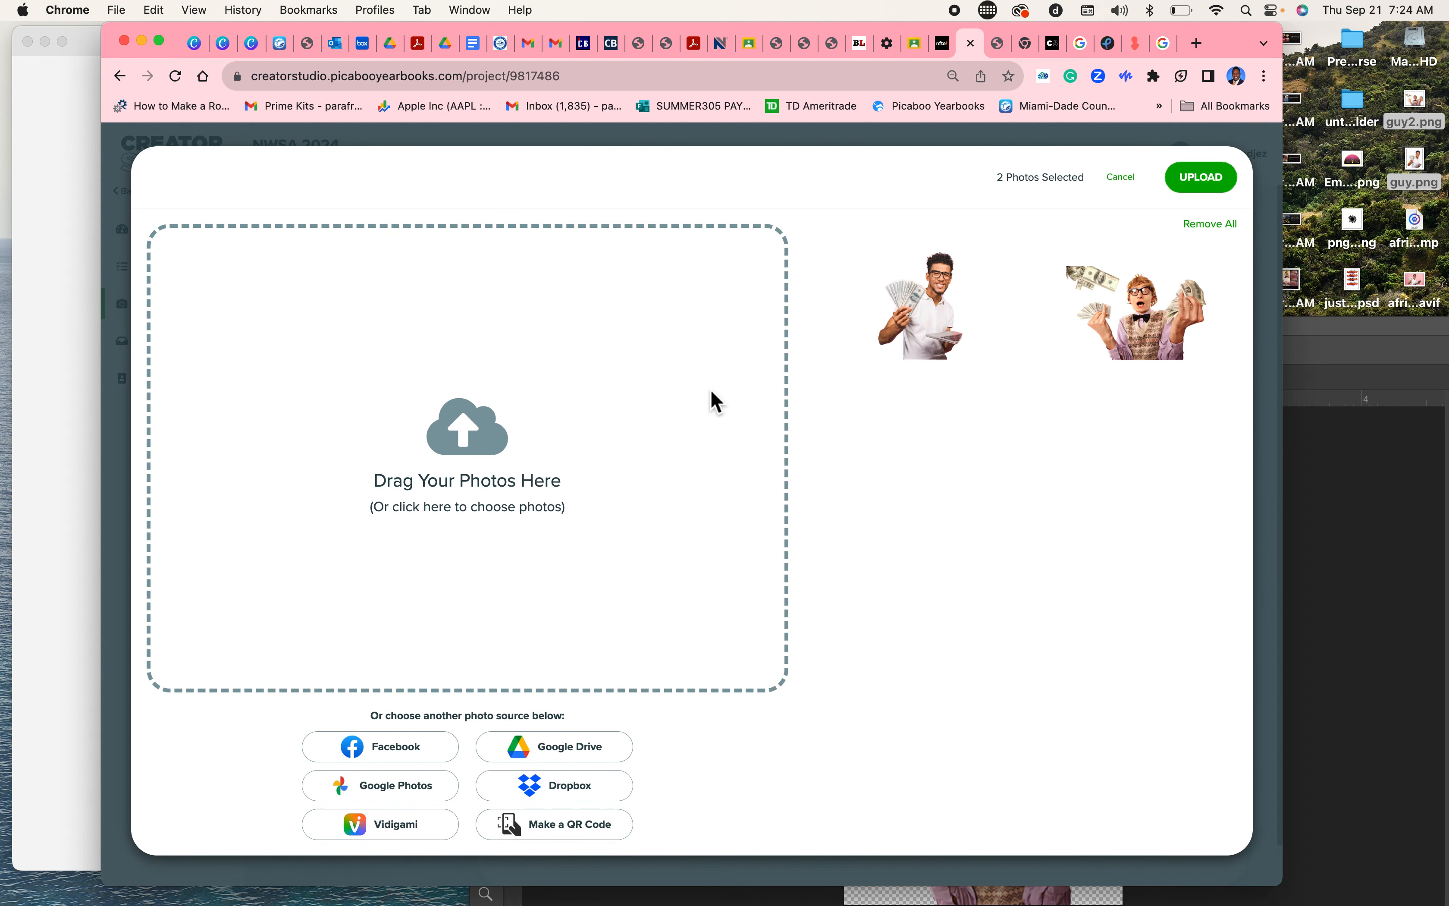
click(1212, 183)
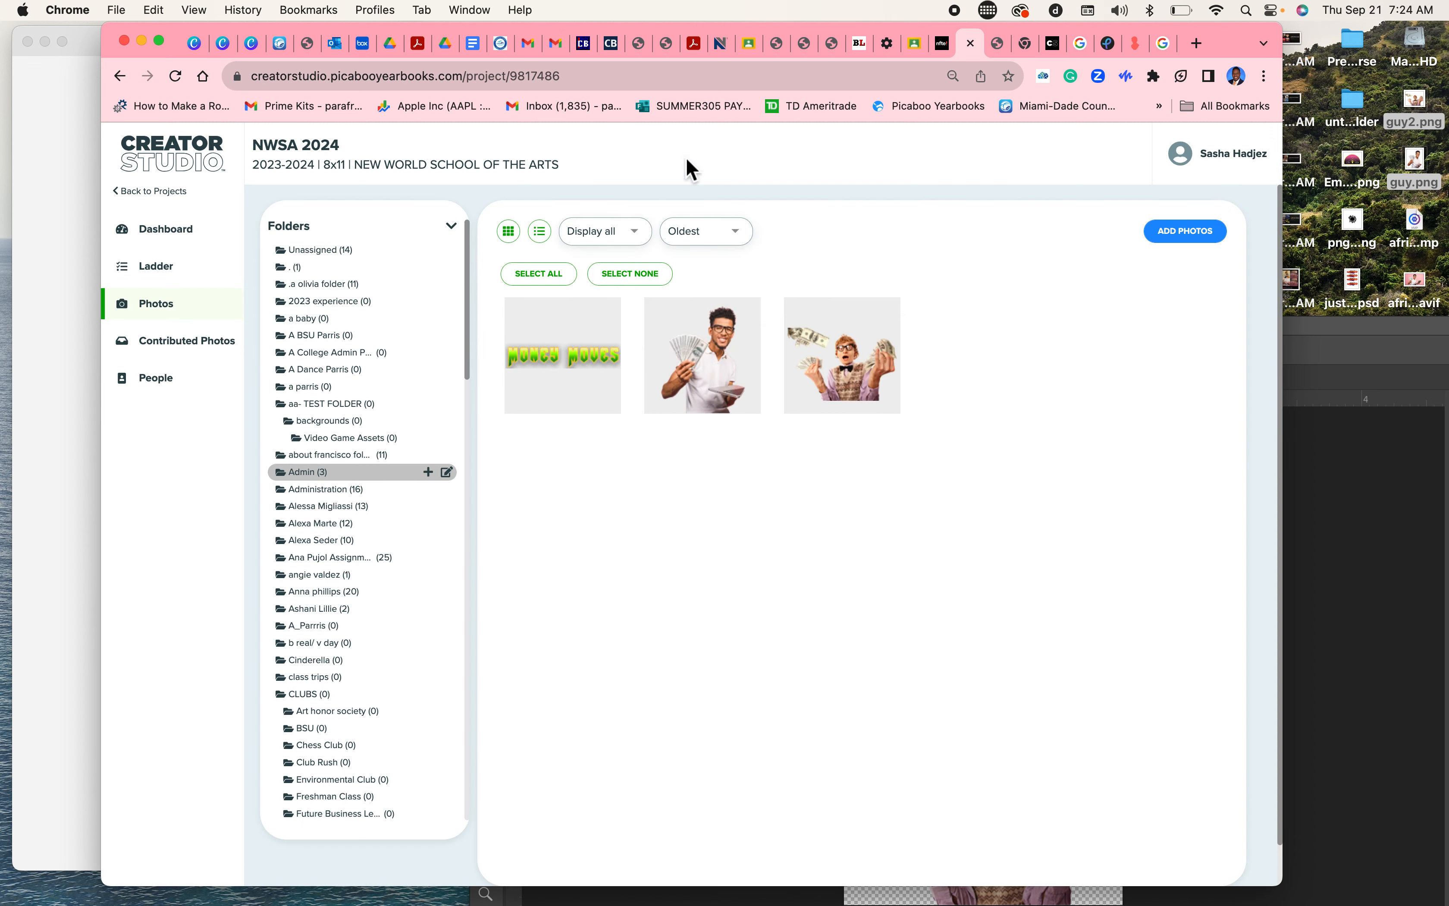
Step: Open the spread of pages 16 and 17 from the NWSA 2024 ladder for editing
click(166, 278)
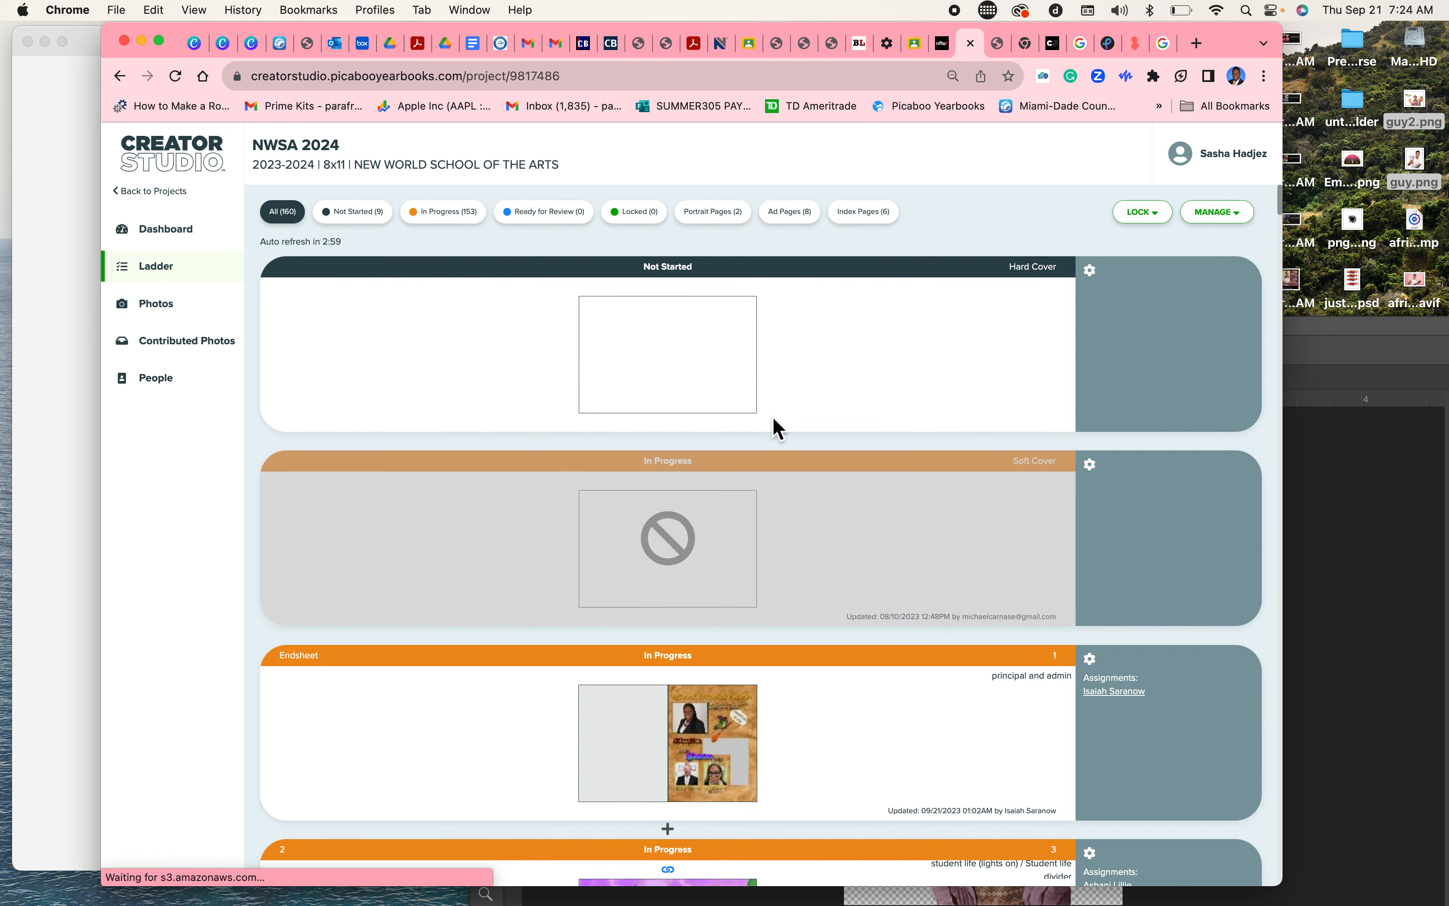
scroll(773, 425, down, 6)
scroll(777, 417, down, 20)
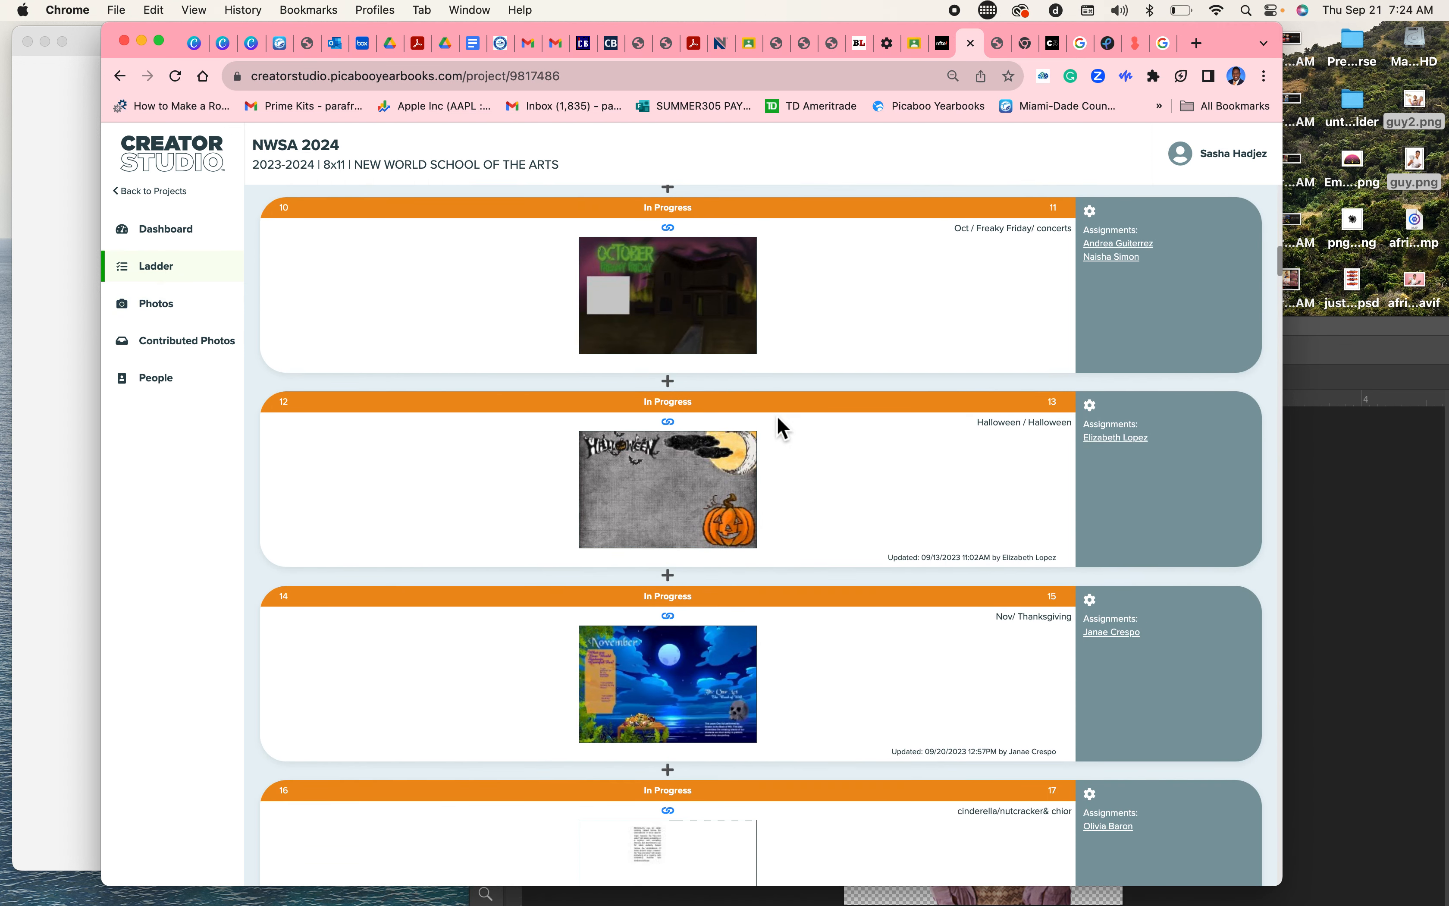
click(699, 476)
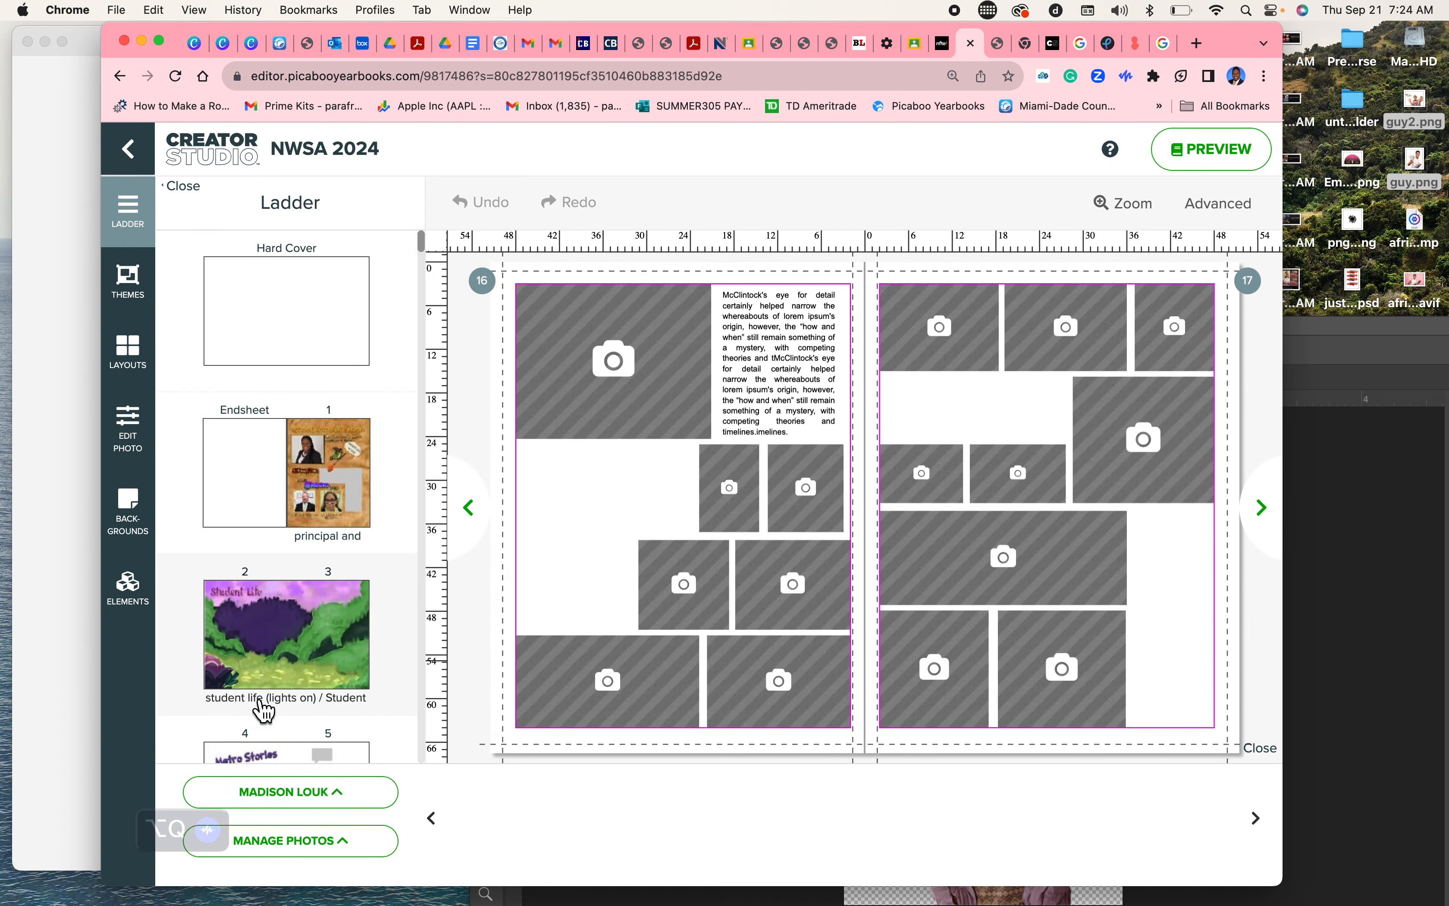
Step: Switch the project's photo tray to the Admin folder
click(336, 841)
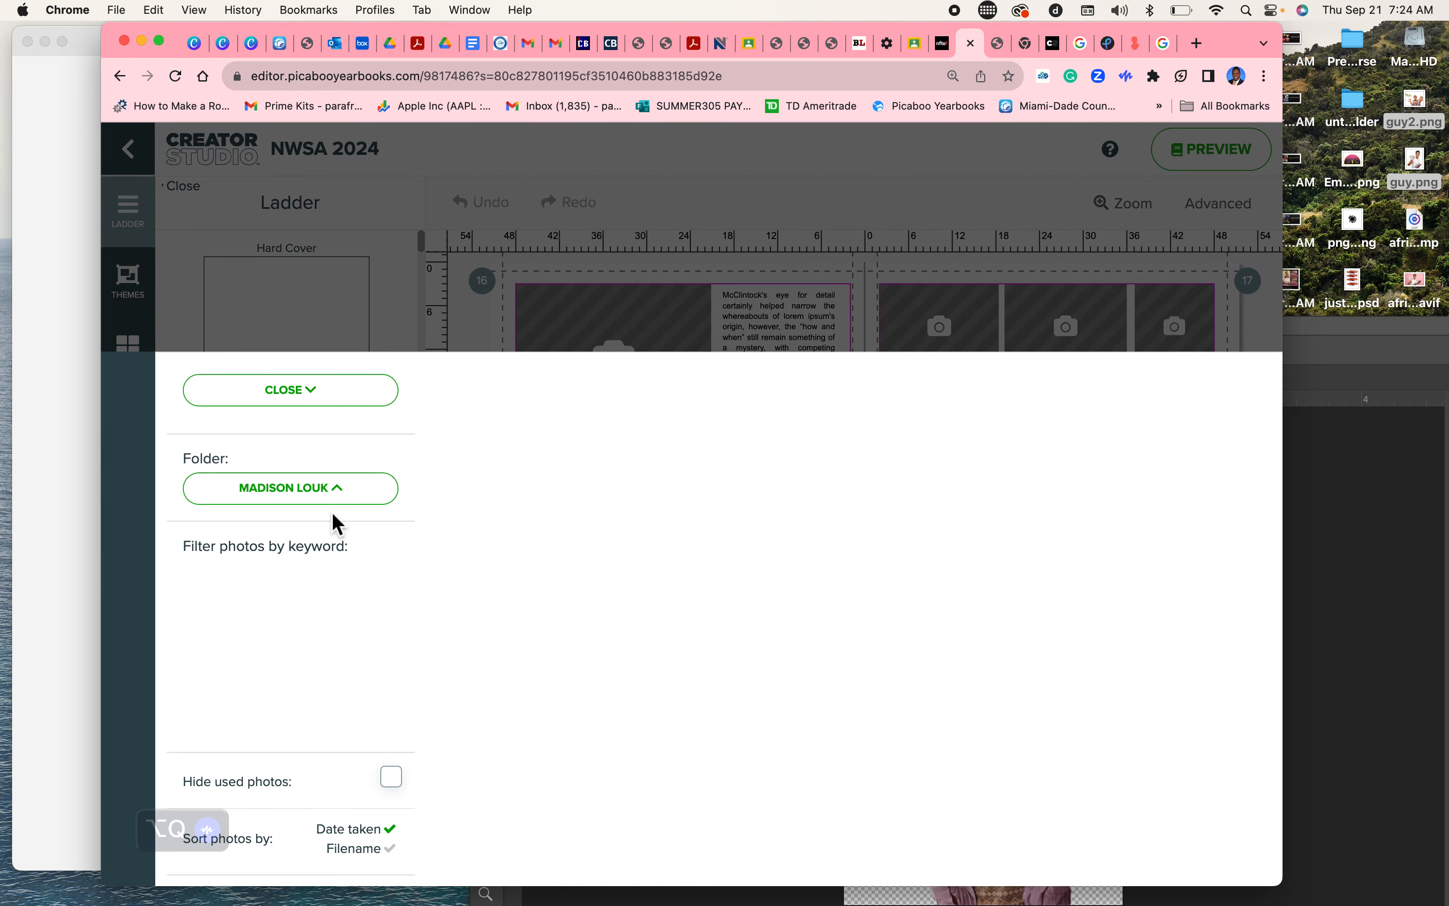
click(313, 490)
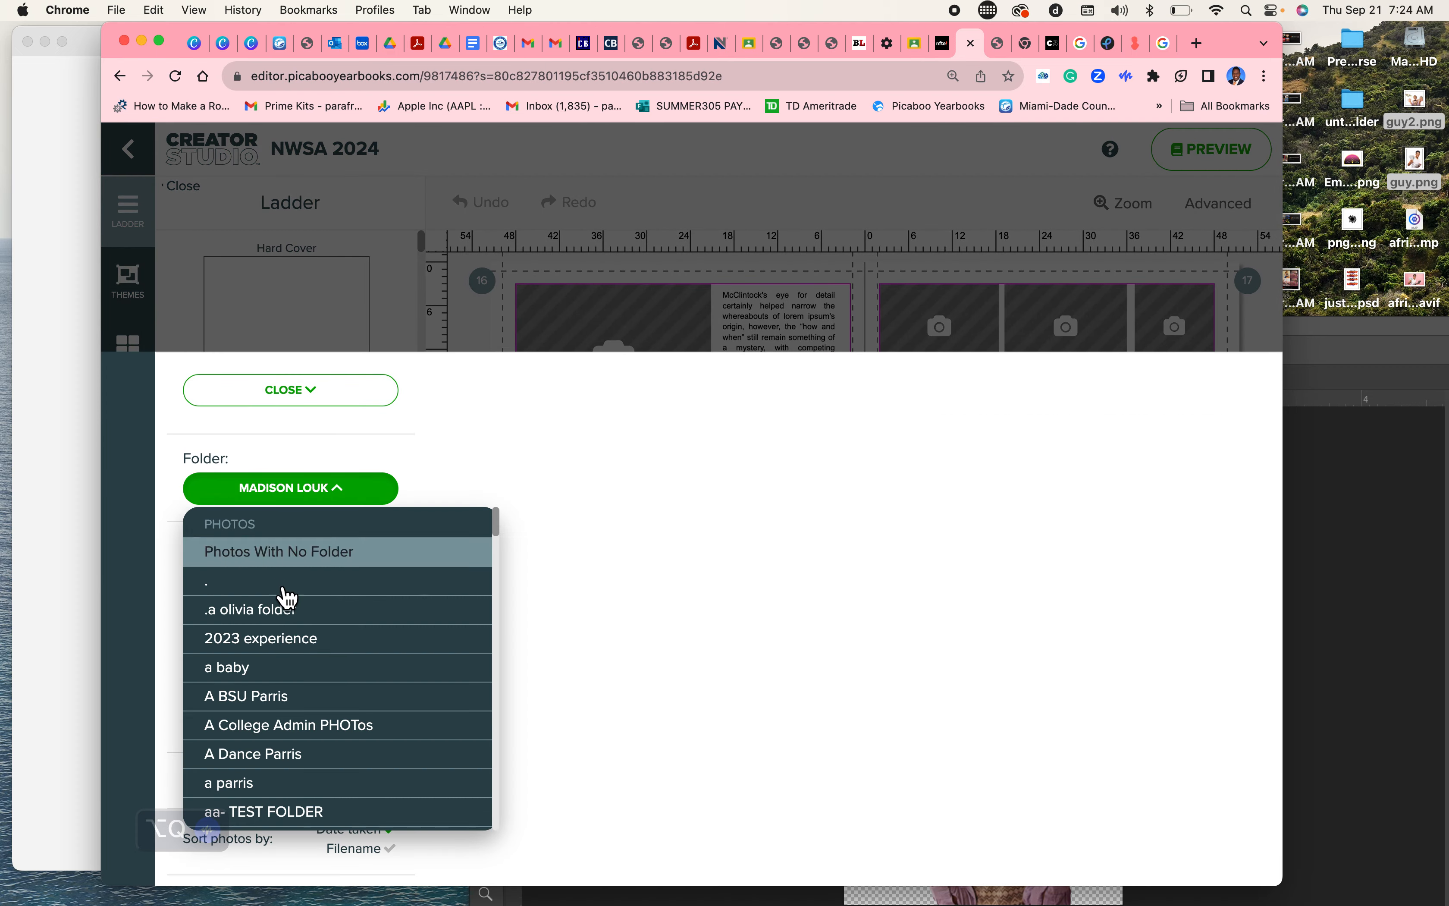
scroll(291, 671, down, 5)
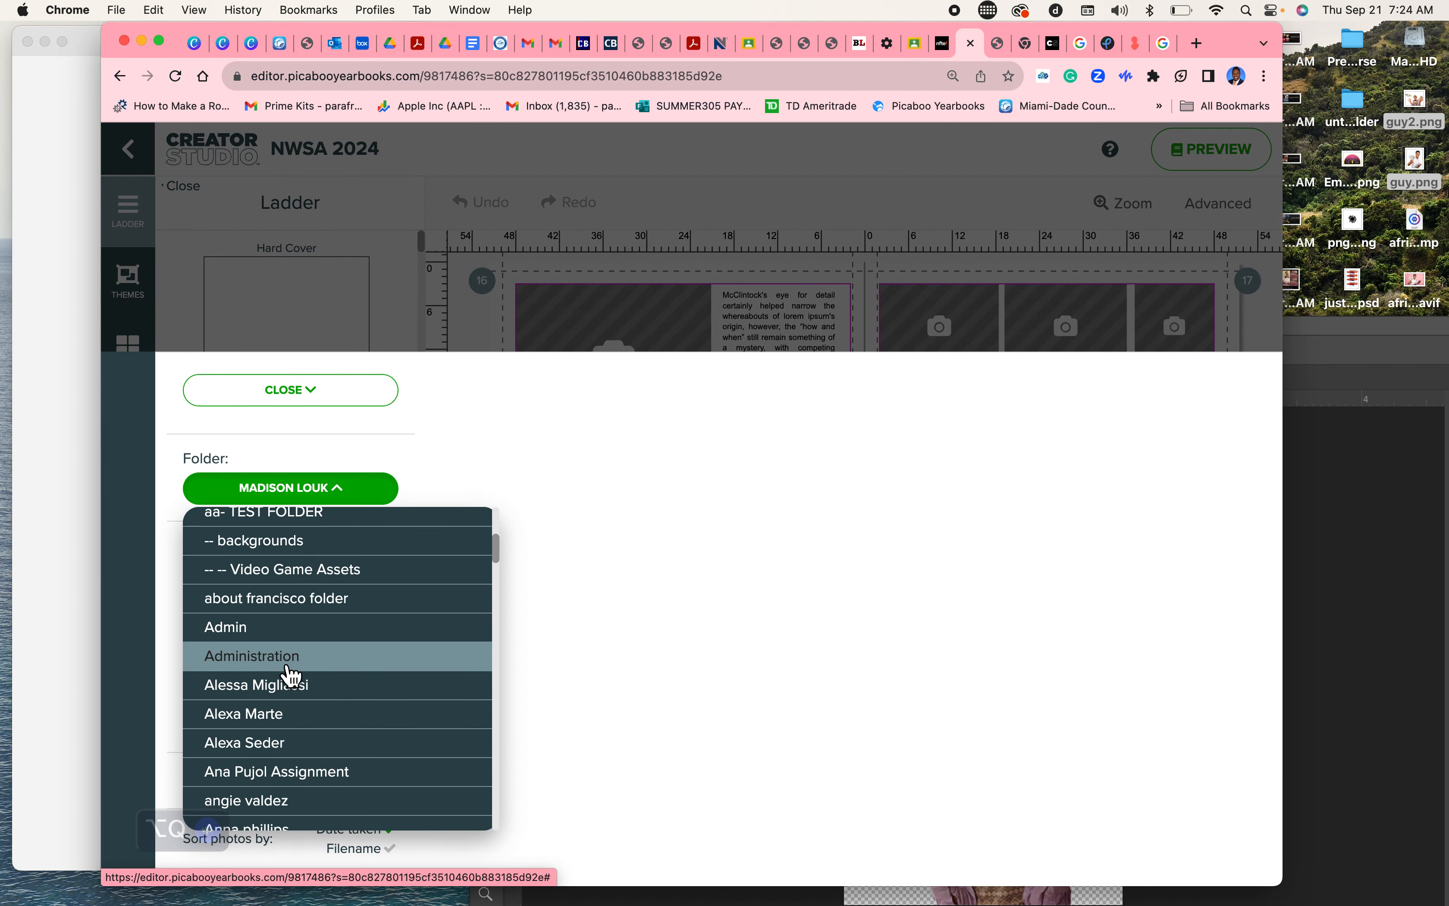
click(289, 635)
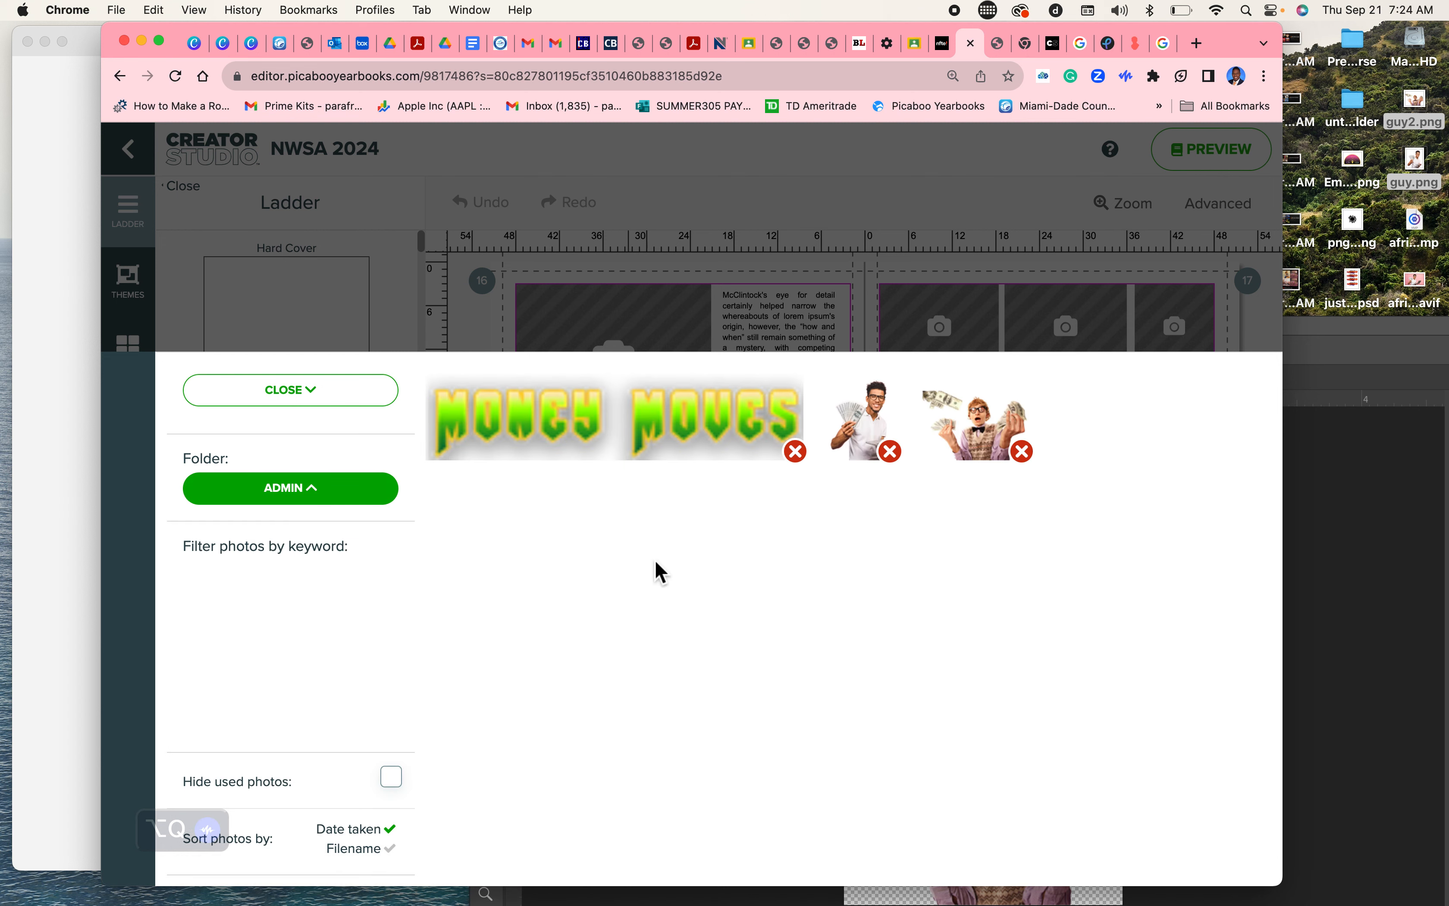
click(324, 396)
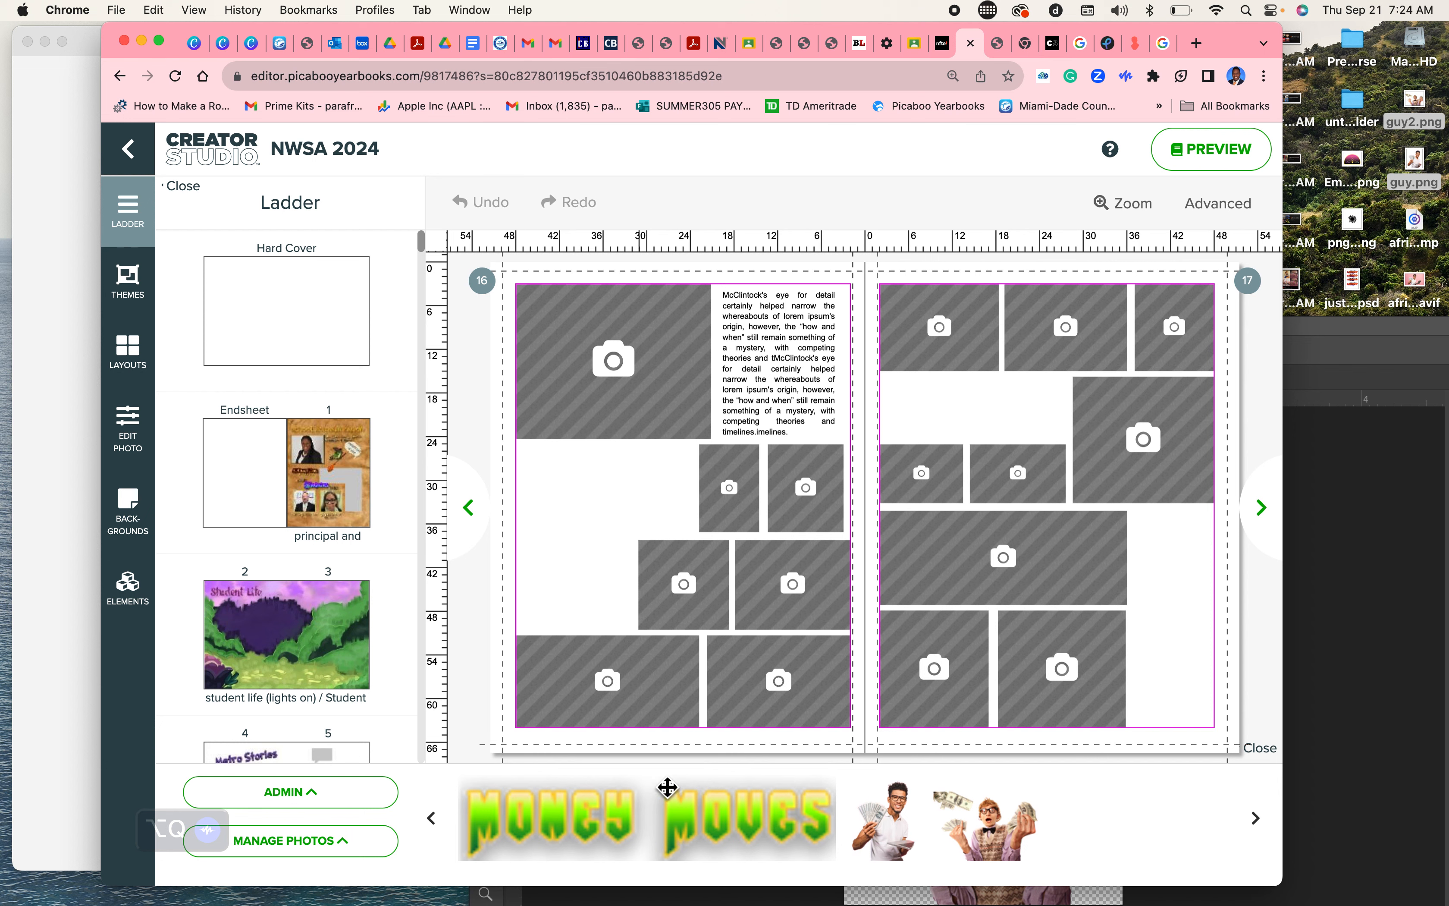
Step: Add the Money Moves headline image to page 16, overlapping the lower edge of the large photo box and article text
drag(625, 818, 659, 483)
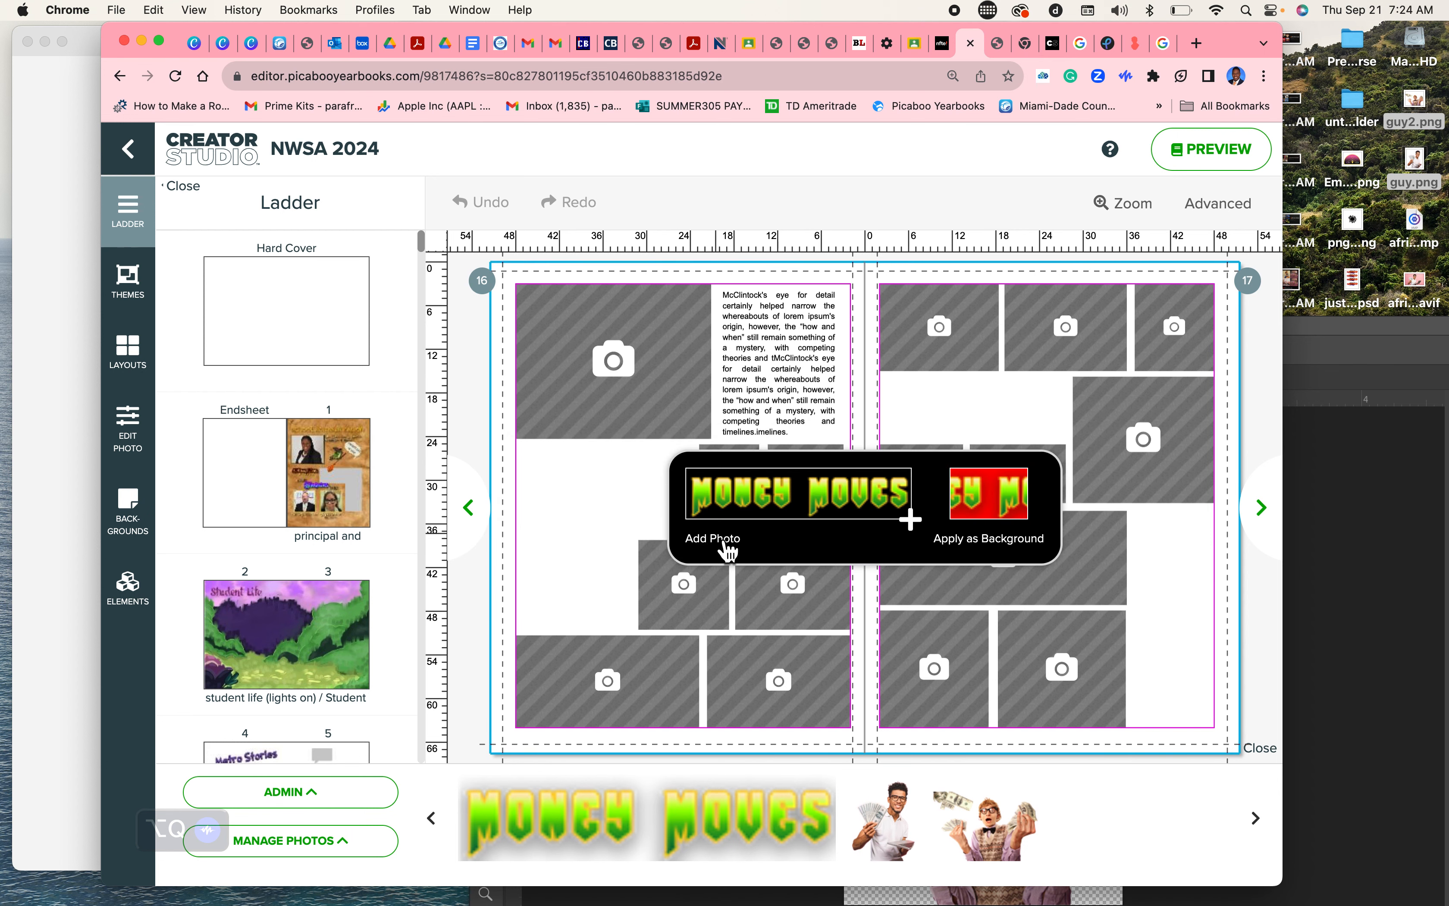
click(727, 546)
mouse_move(796, 498)
mouse_down()
mouse_move(667, 437)
mouse_move(725, 479)
mouse_move(802, 487)
mouse_up()
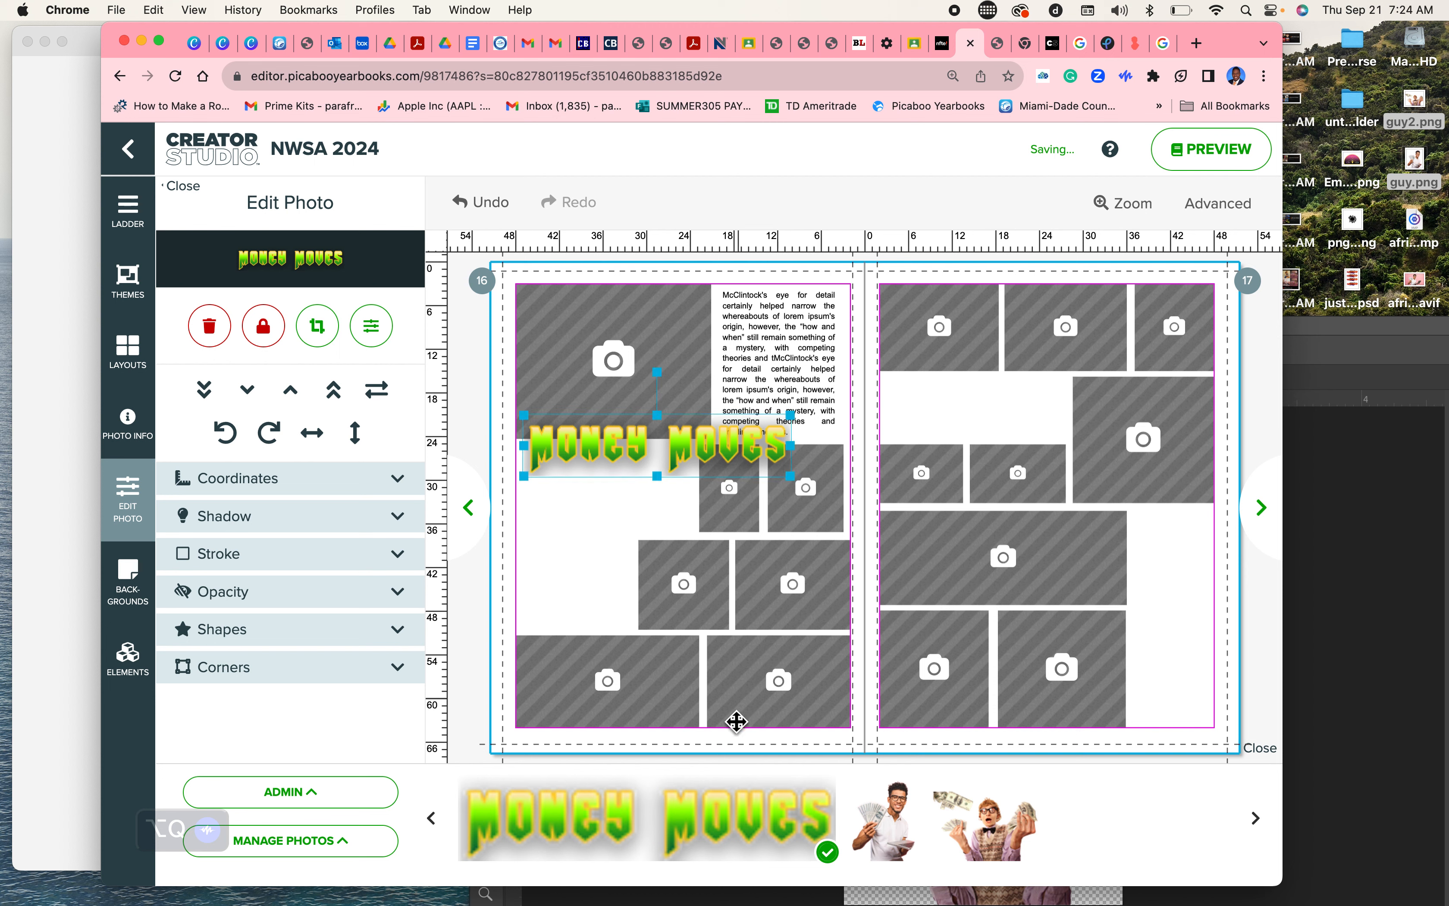
Step: Add the cut-out of the man in the white shirt to the empty area below the headline on page 16
drag(905, 833, 598, 607)
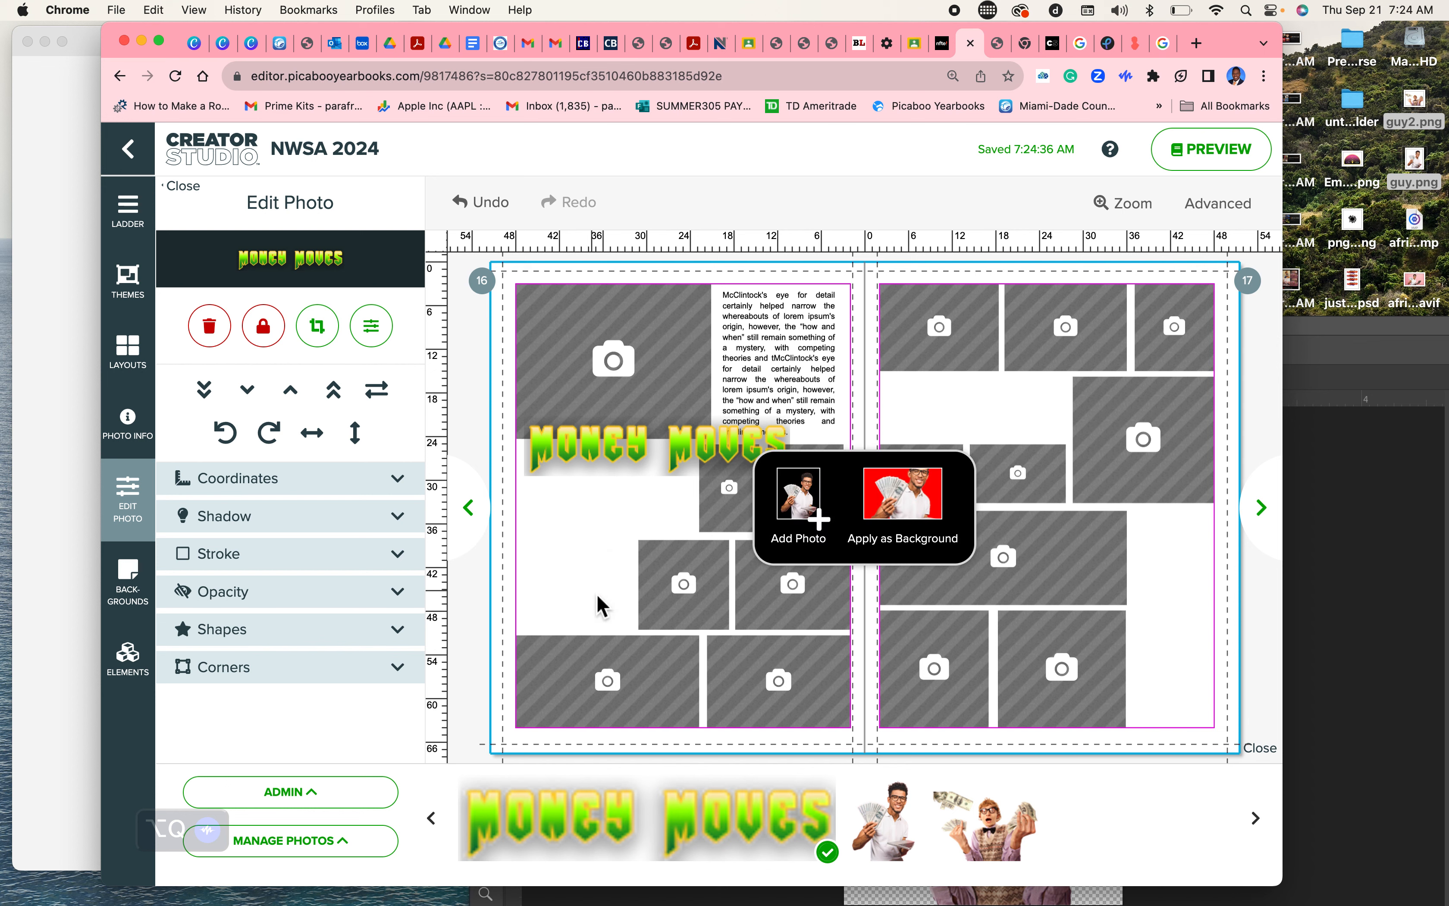
click(799, 539)
drag(631, 599, 603, 574)
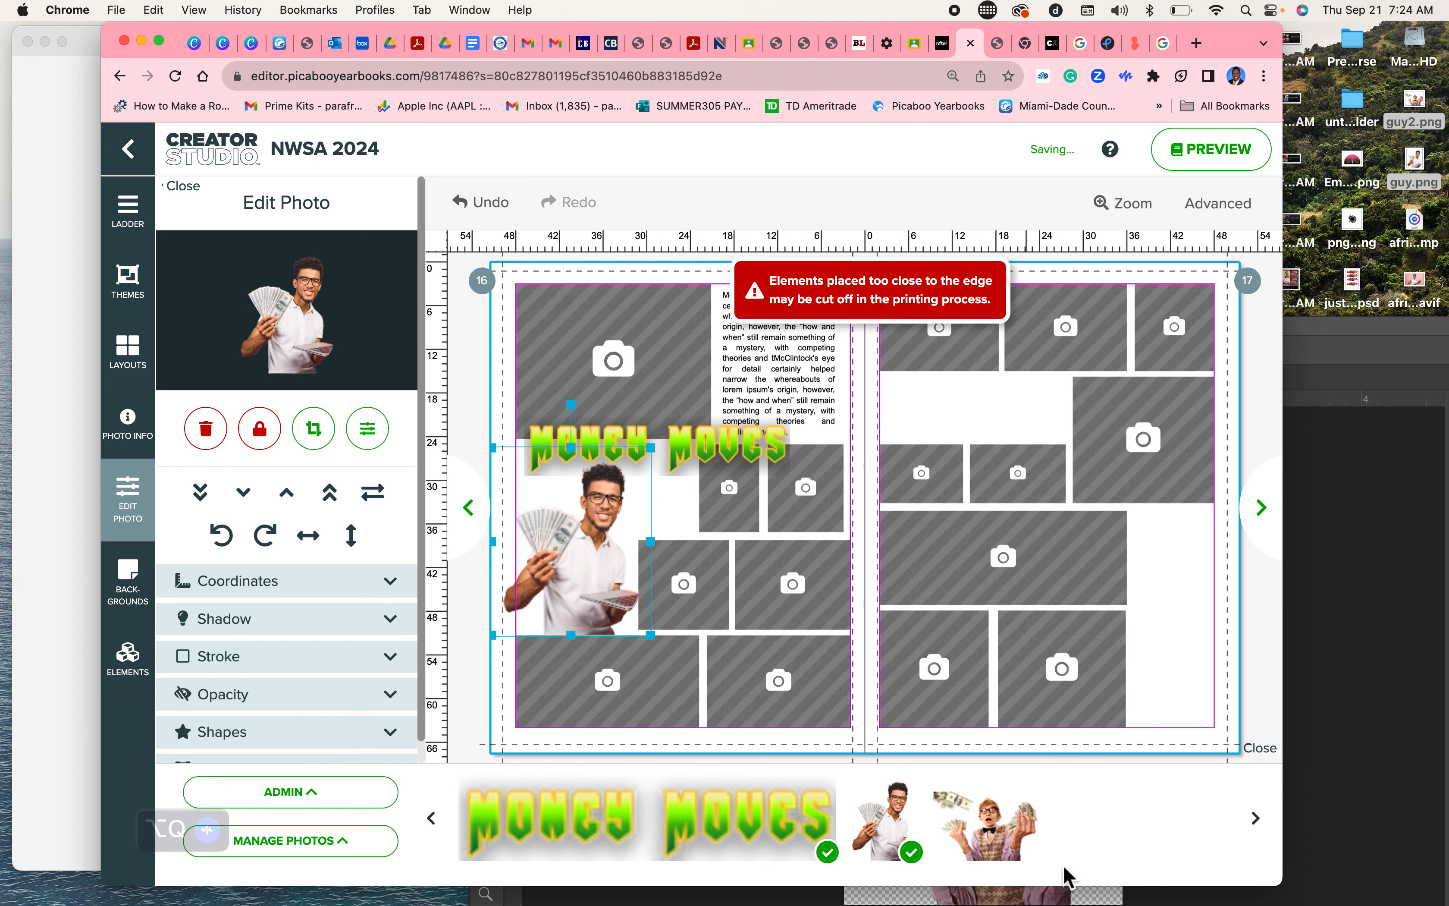
Step: Add the cut-out of the man in the bow tie to page 17's lower outer corner, and a copy in the gap above the small photo boxes
drag(1004, 842, 1168, 698)
click(801, 515)
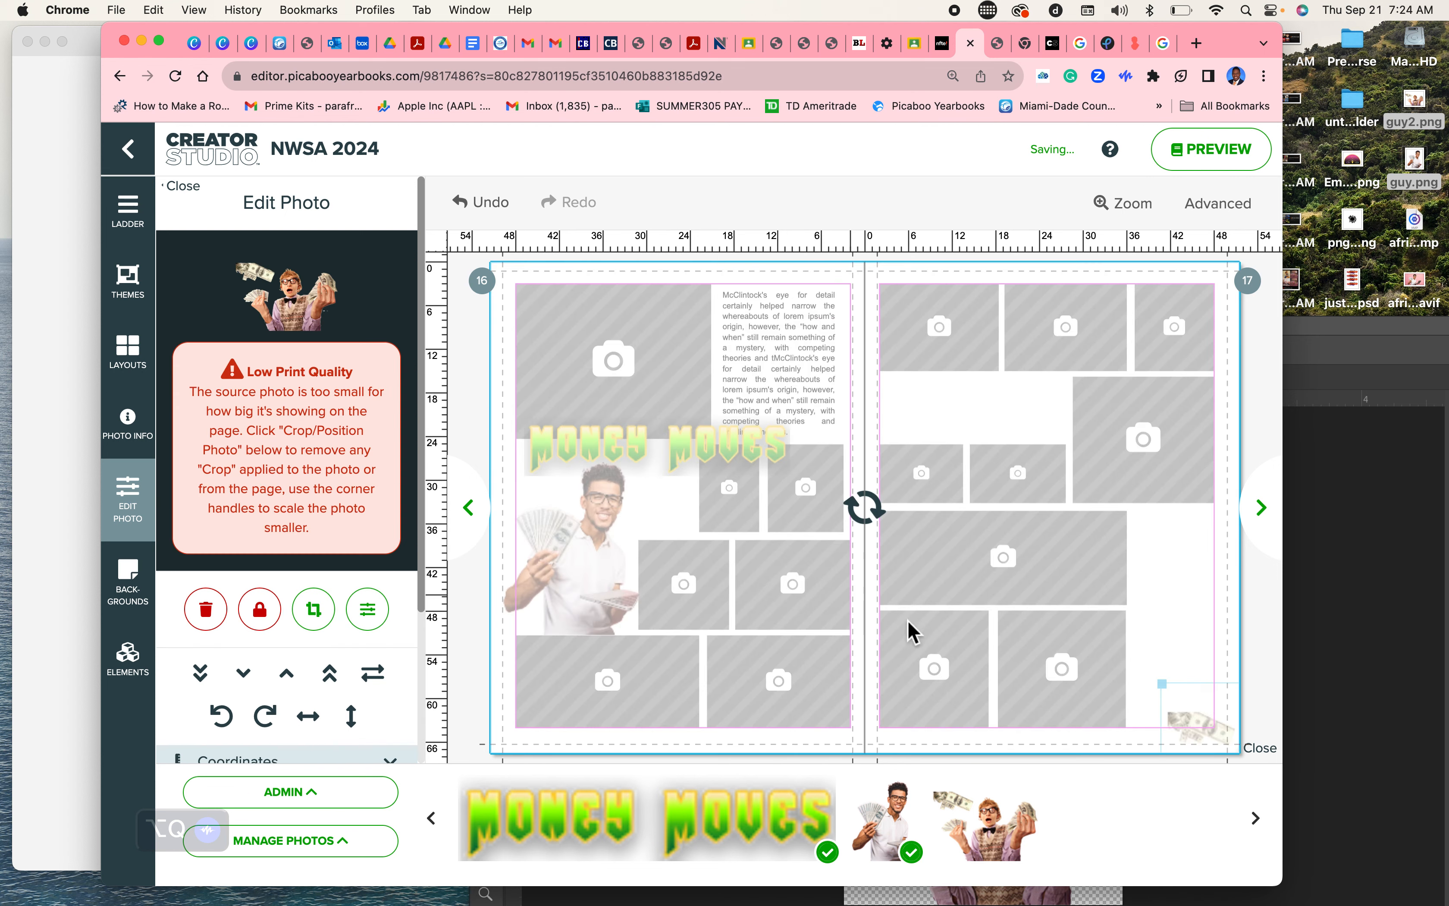
drag(1200, 722, 1178, 698)
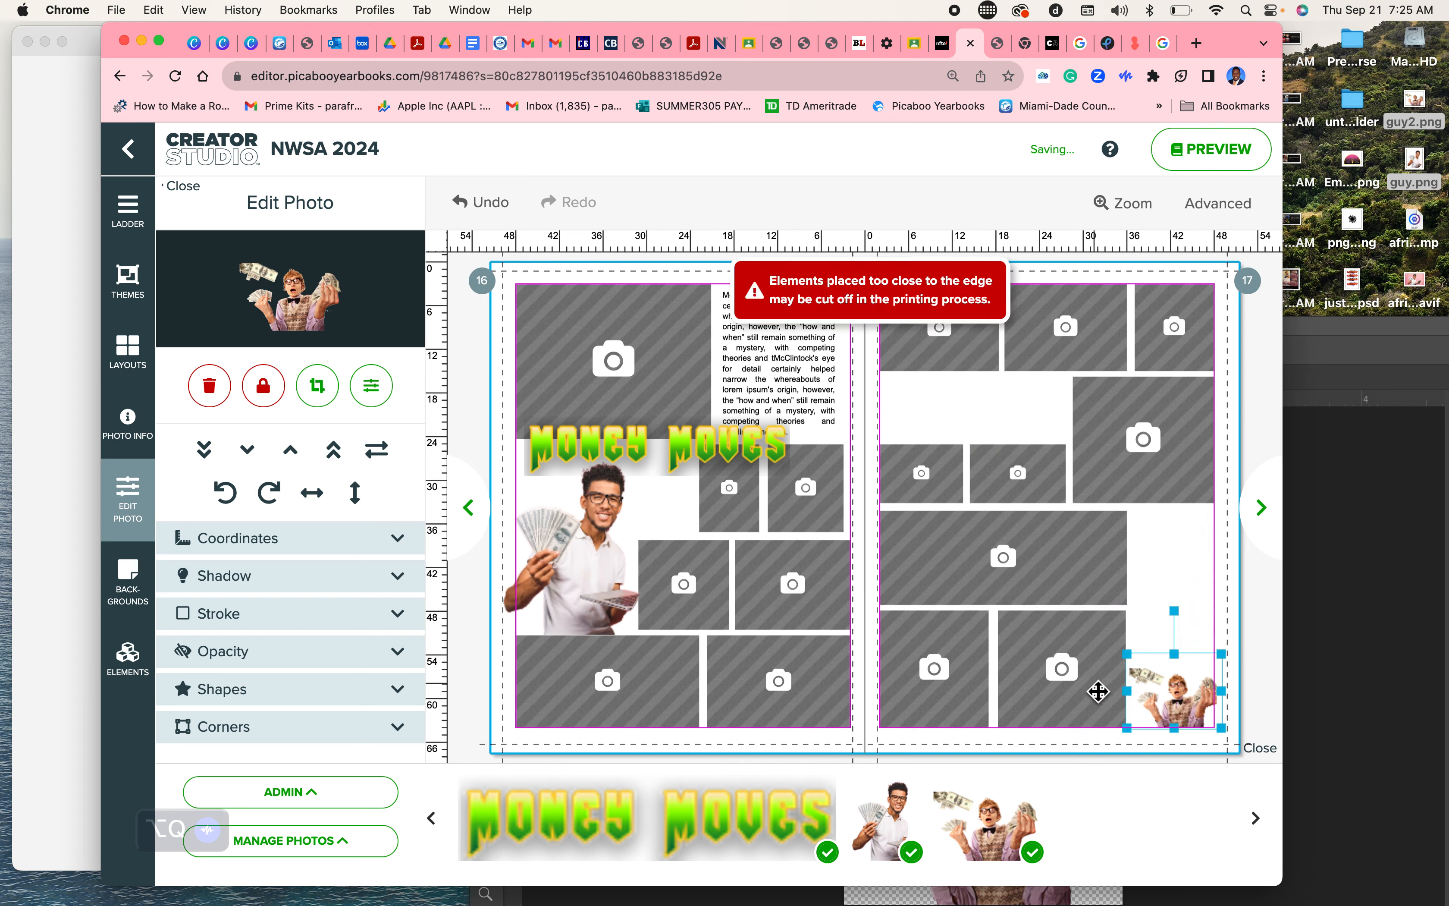
key(super+v)
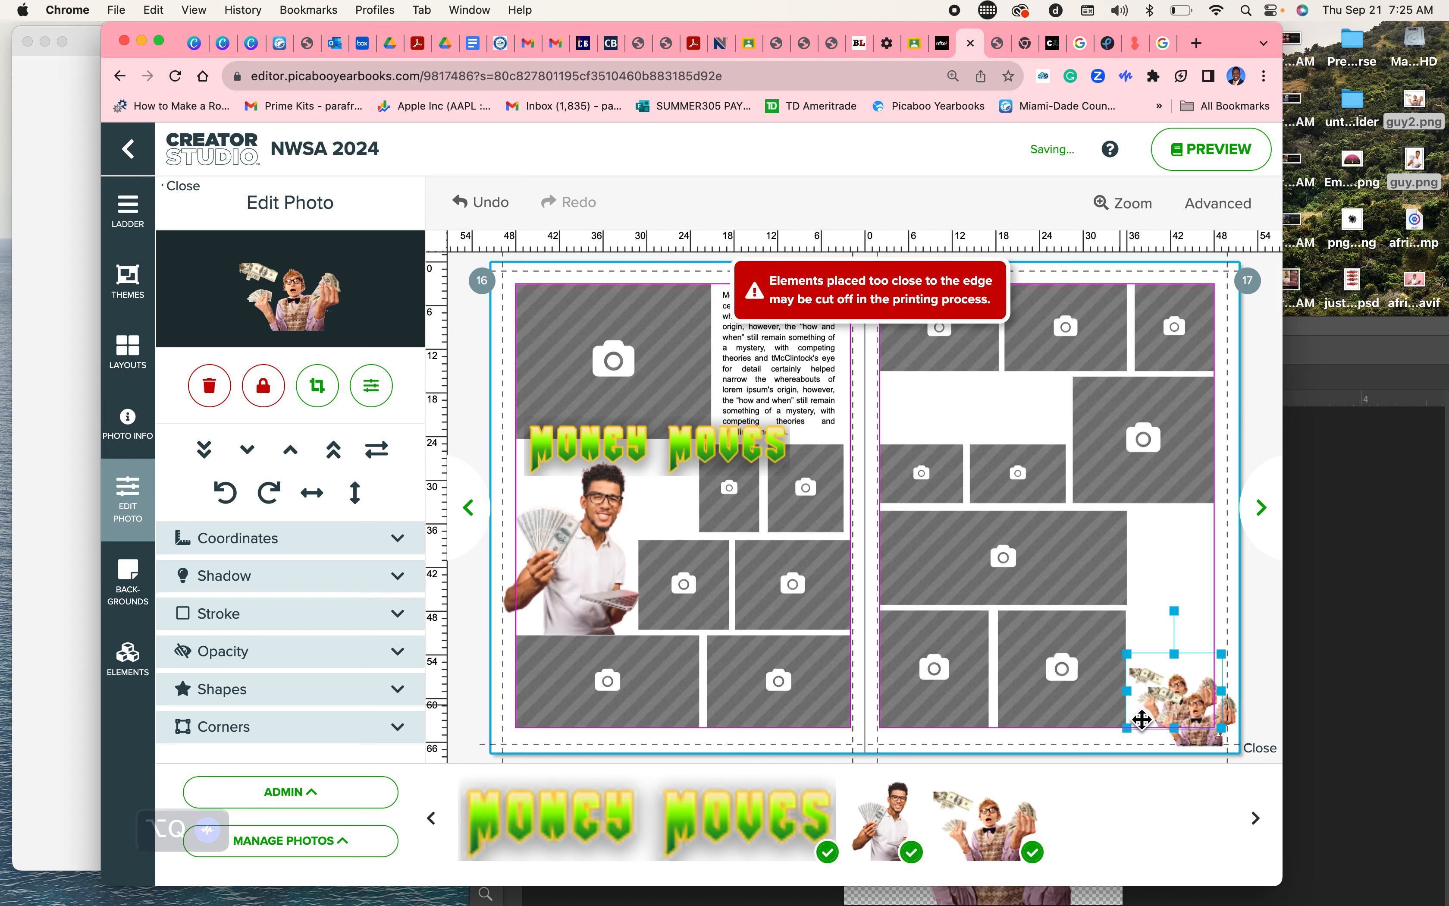
drag(1207, 743, 1029, 439)
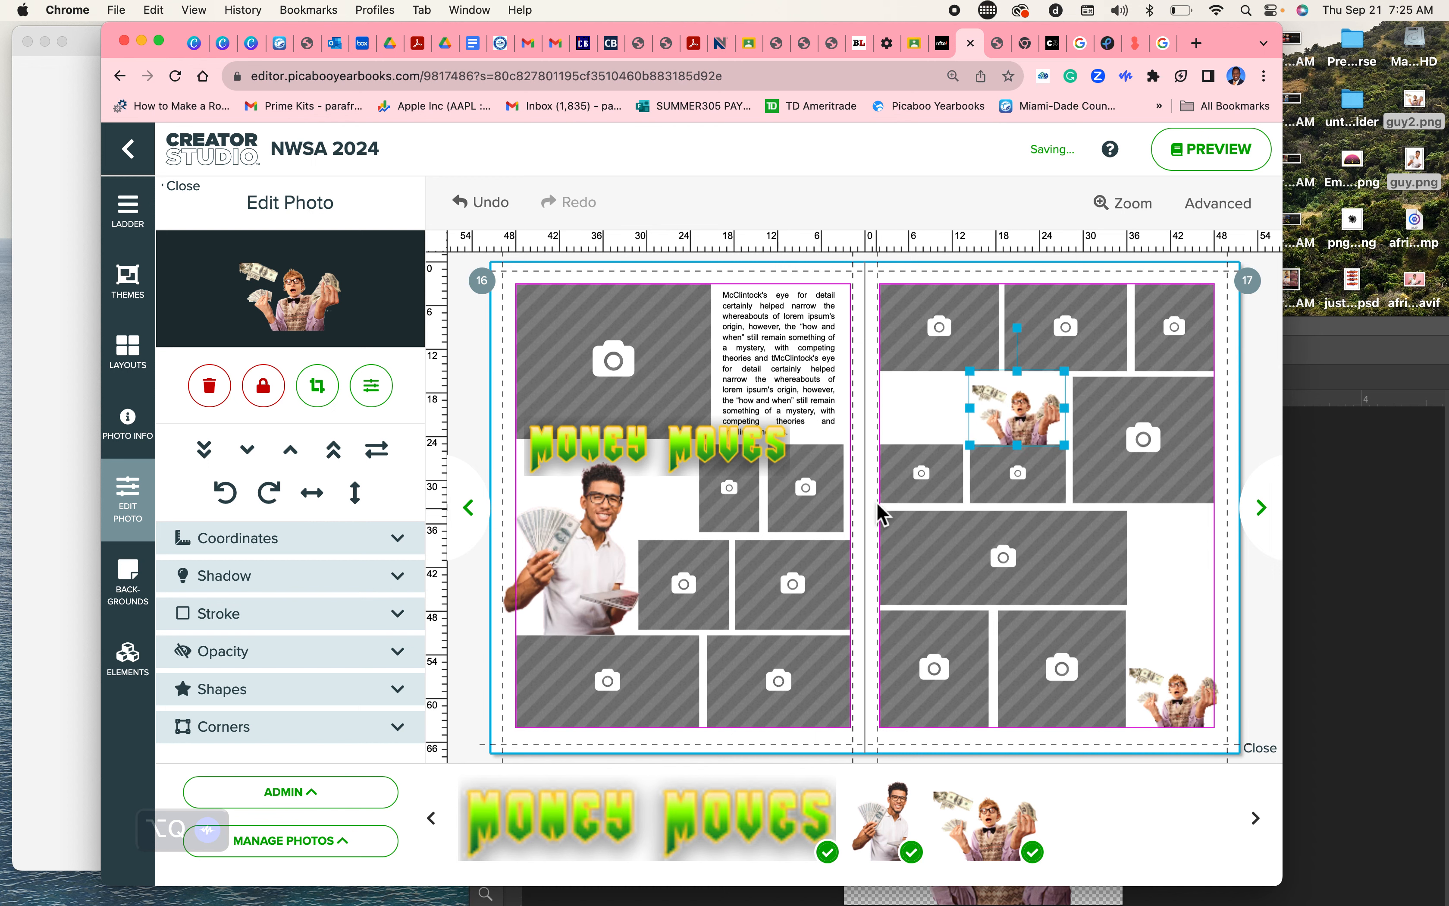
Step: Shorten the narrow empty photo box under the headline on page 16 by lowering its upper edge
click(727, 528)
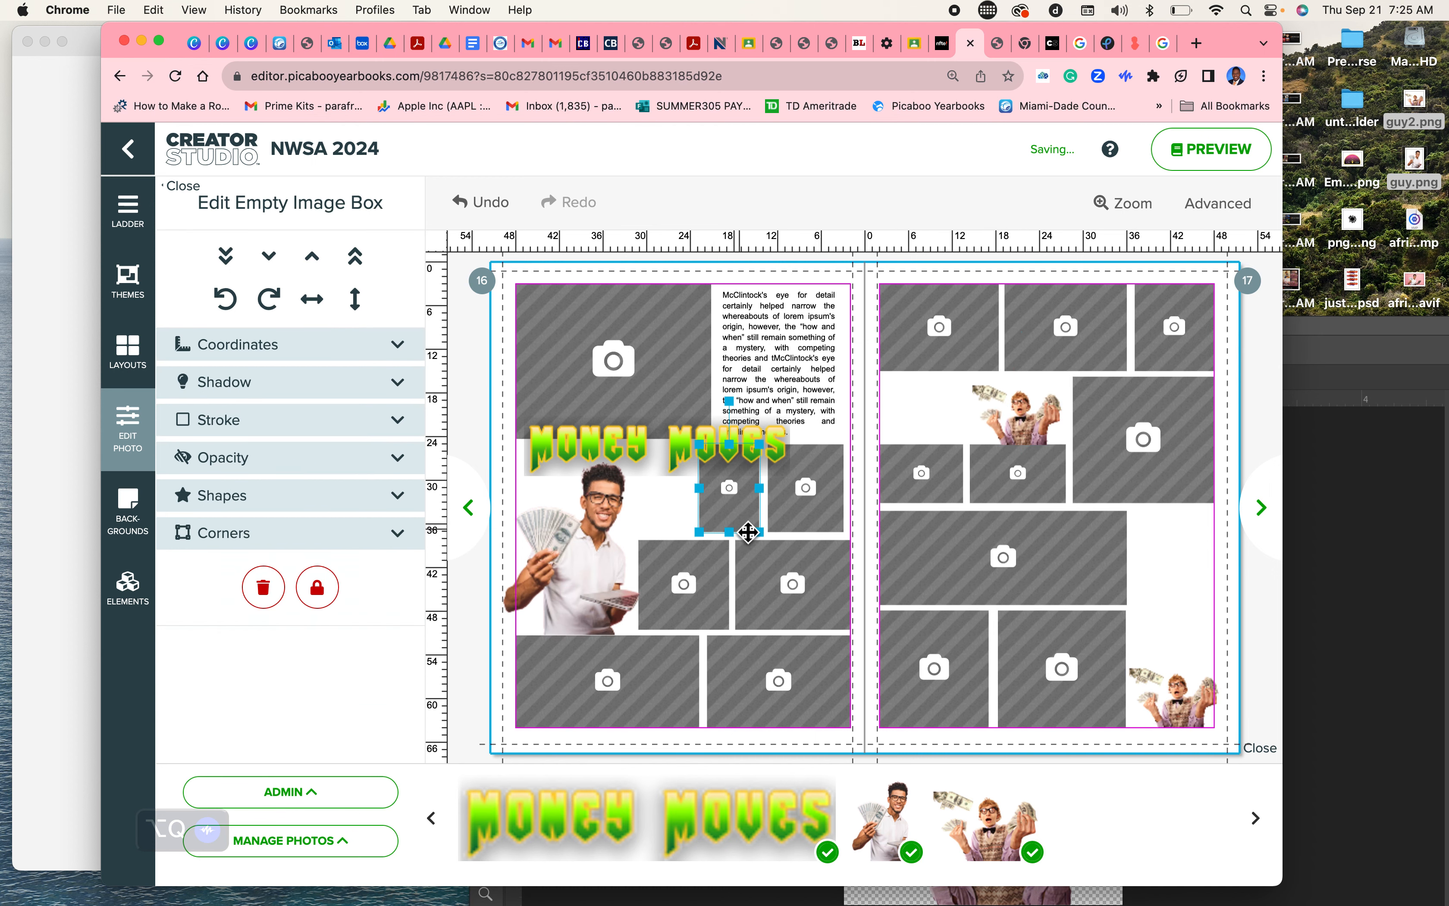
drag(737, 449, 735, 466)
click(810, 477)
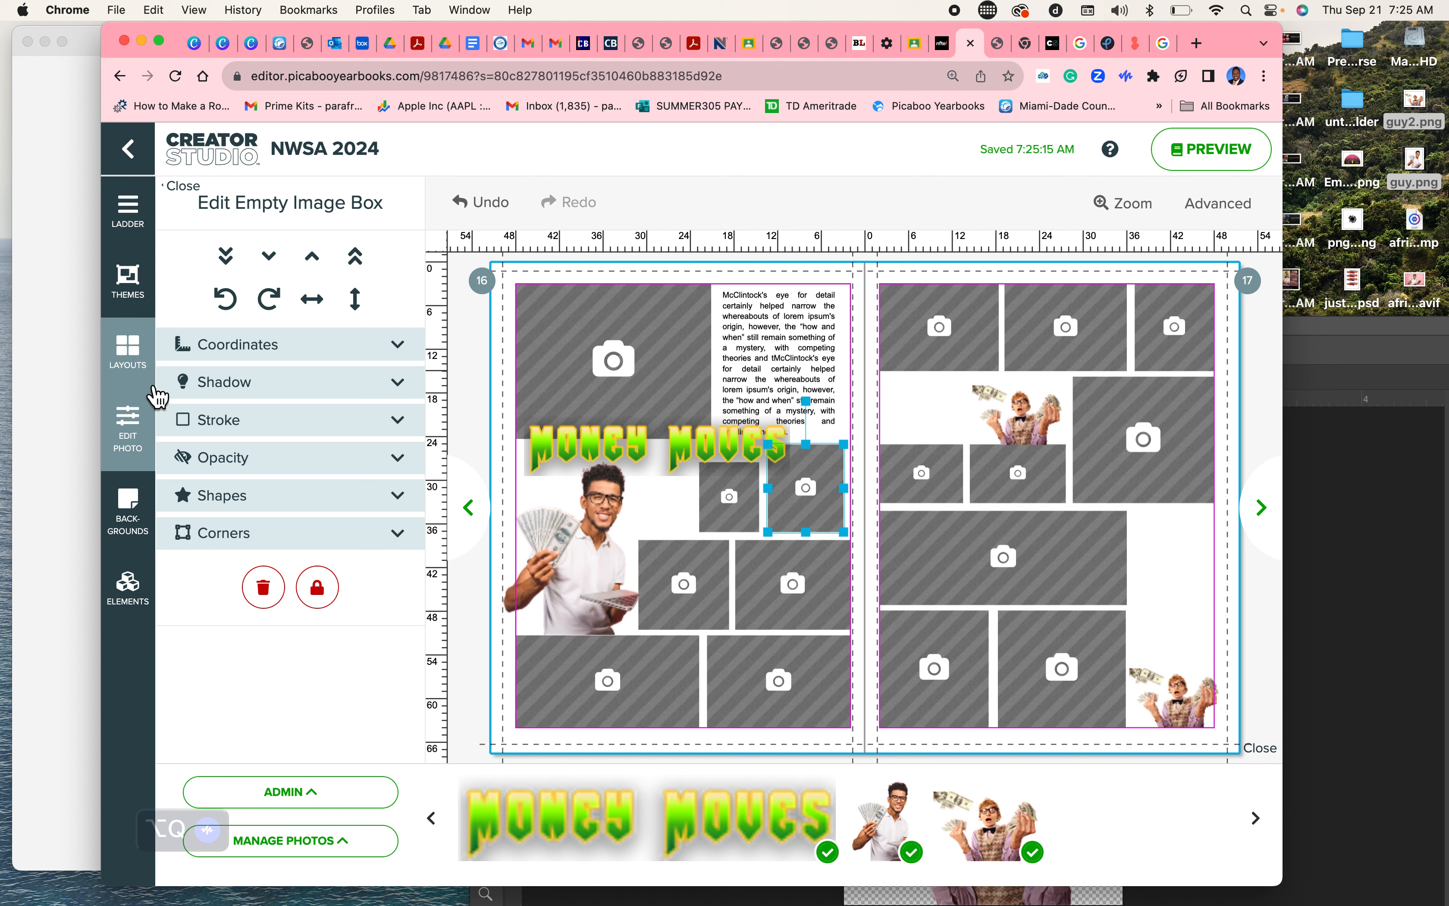
Step: Search the backgrounds for "gradient" and apply the Perfectly Painted green gradient to the spread
click(126, 520)
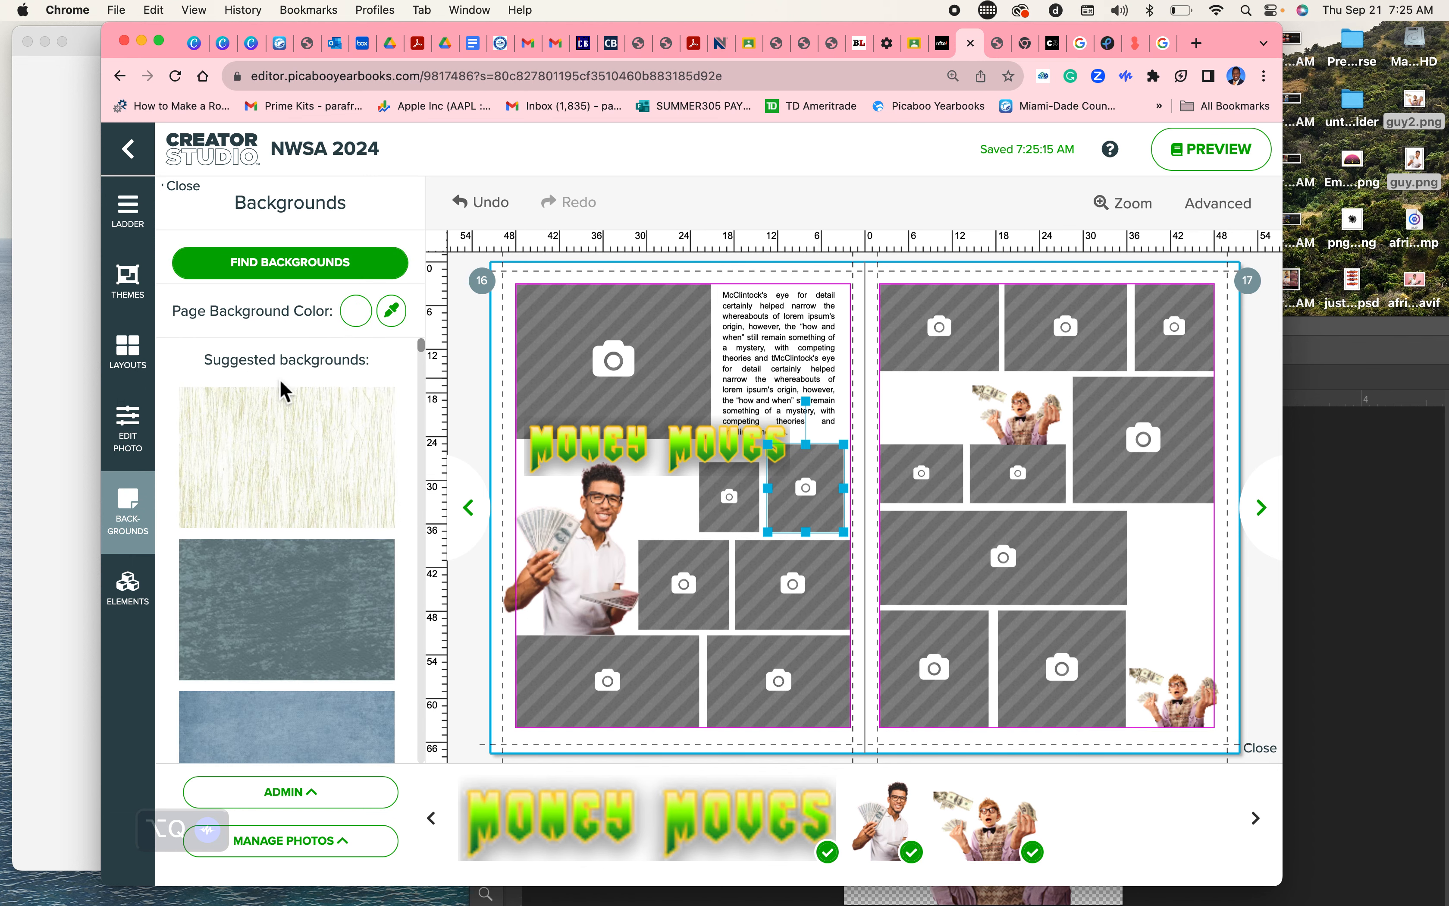
click(298, 276)
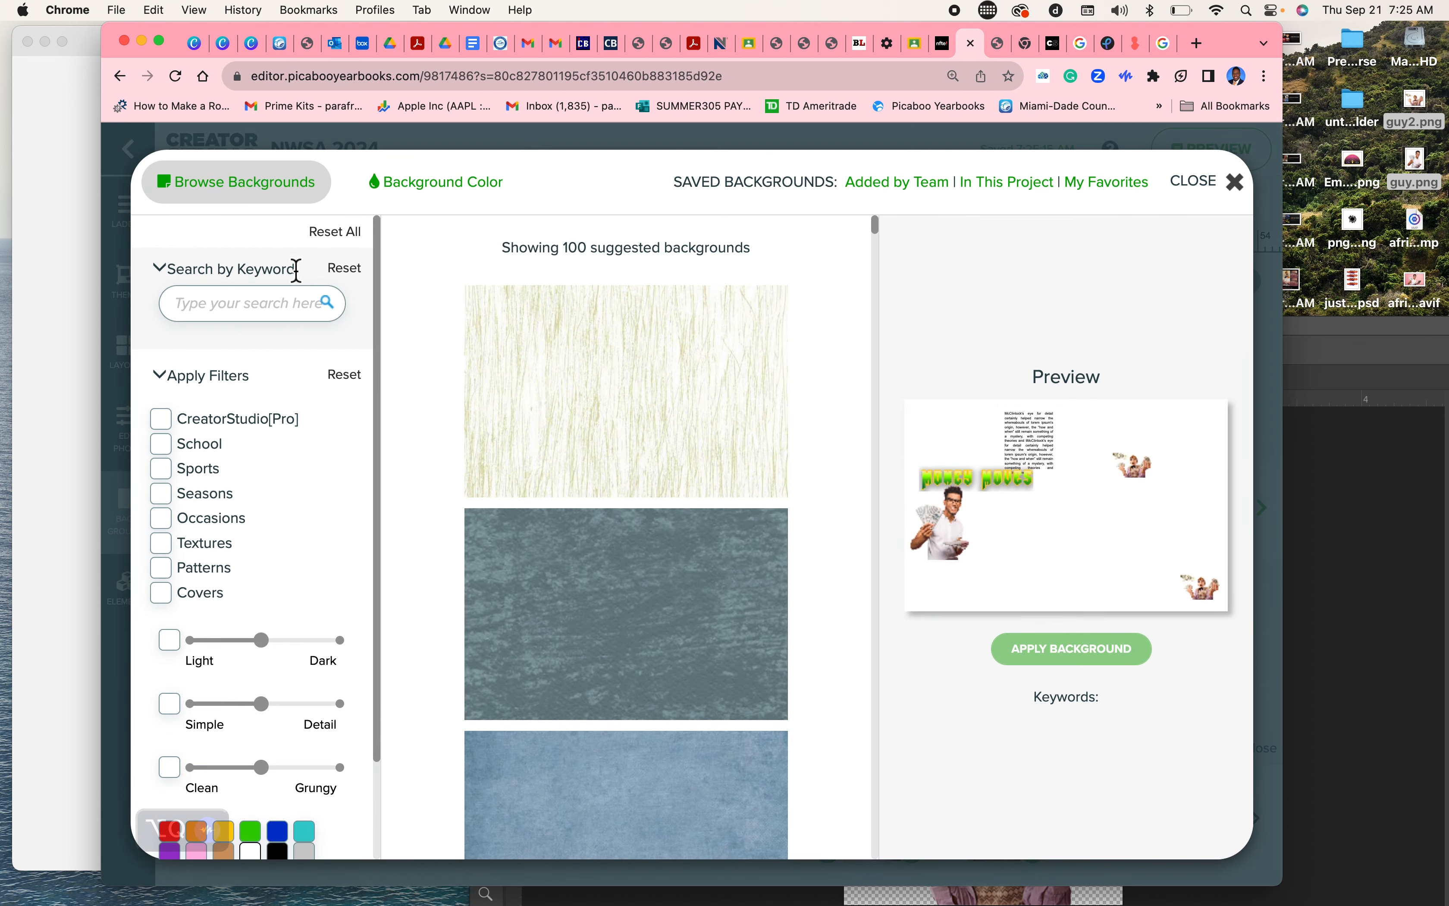
click(273, 314)
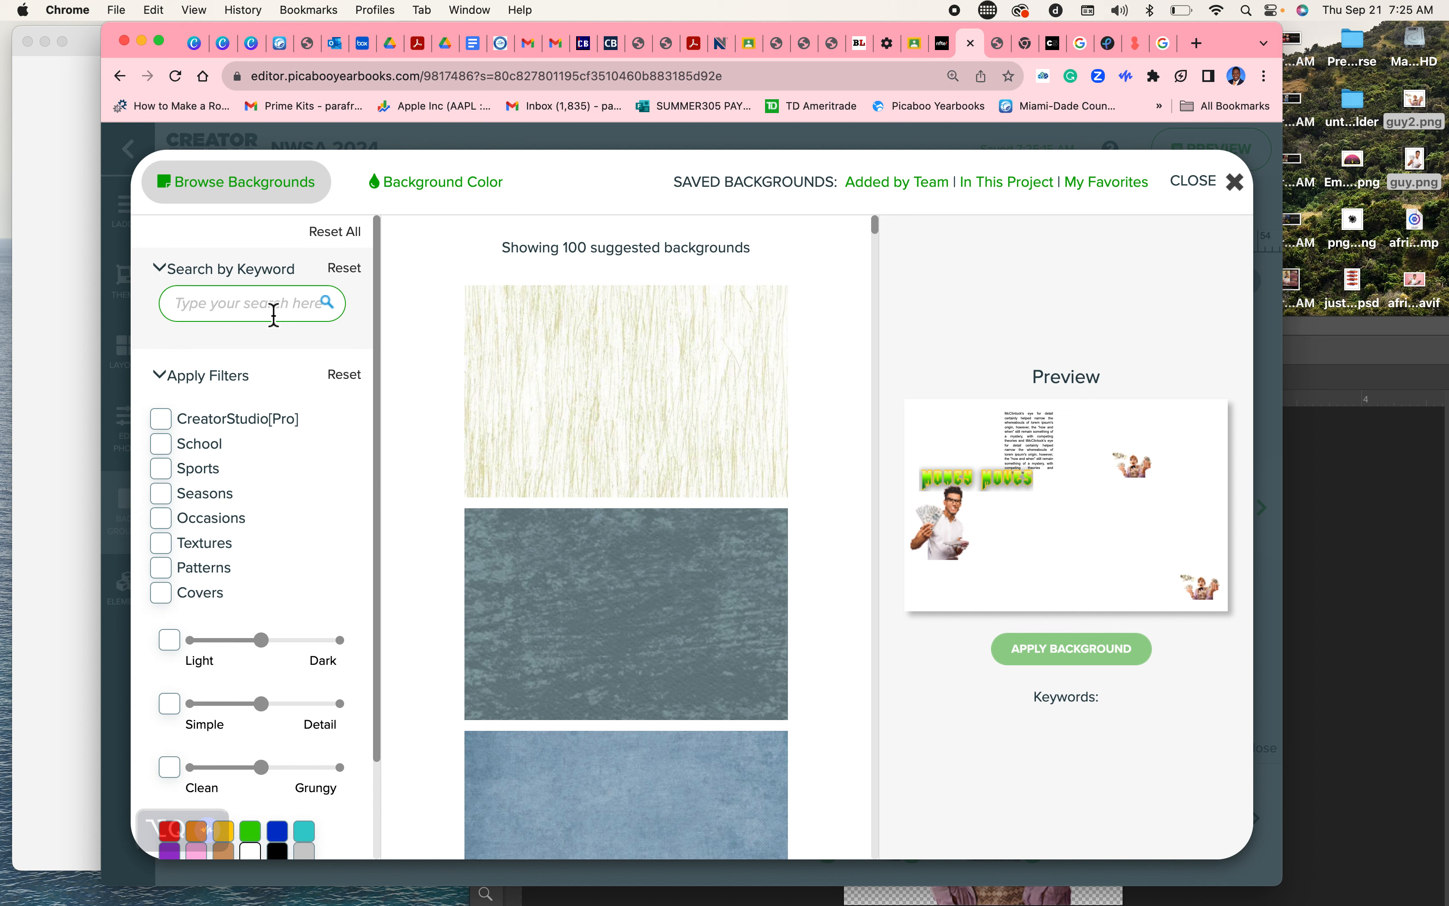
text(gradient)
key(Return)
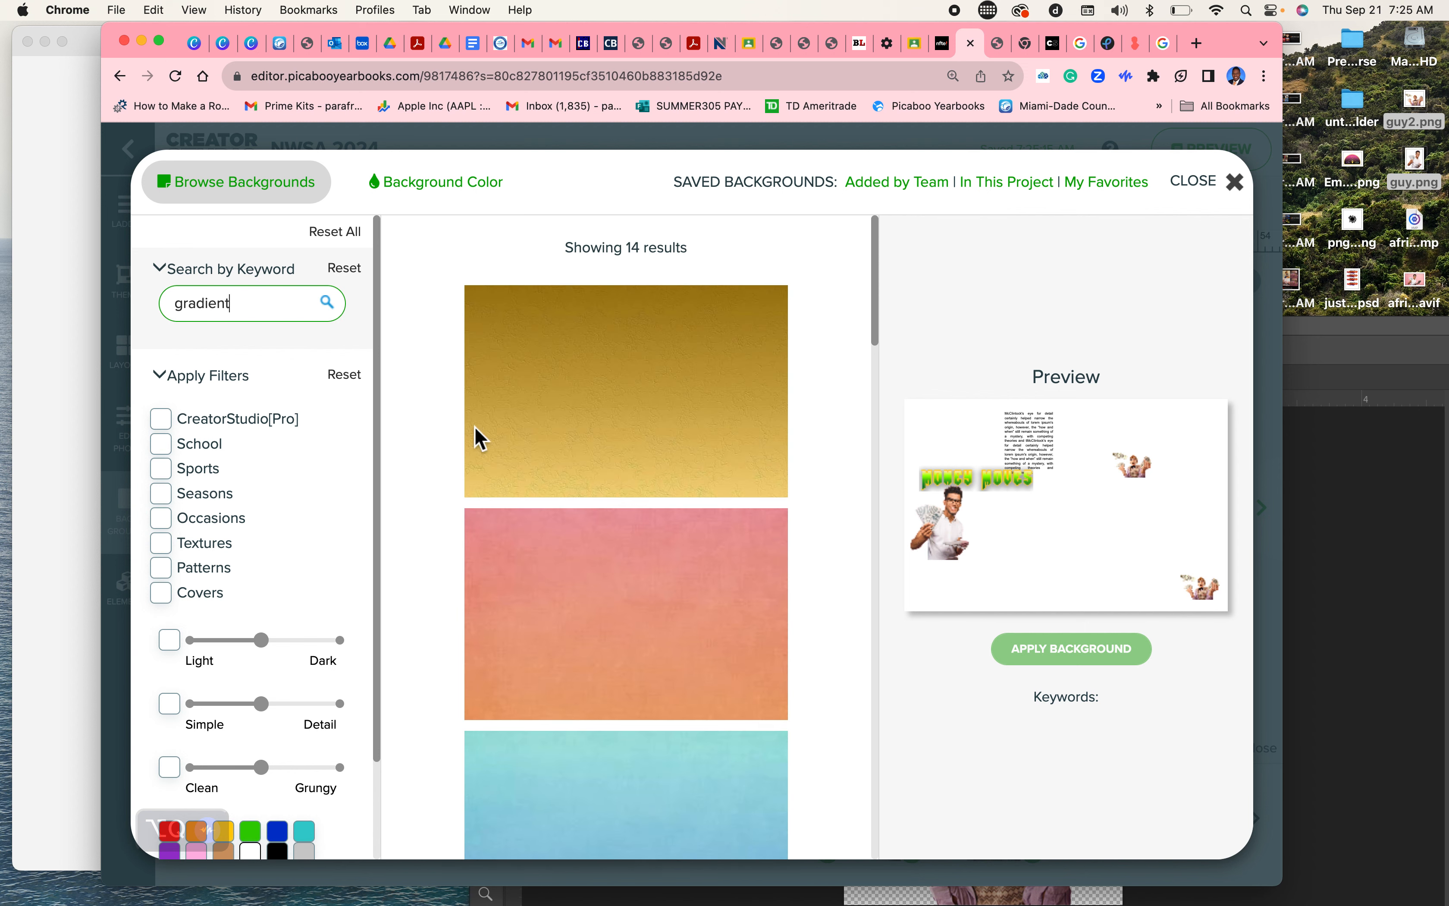
scroll(725, 479, down, 6)
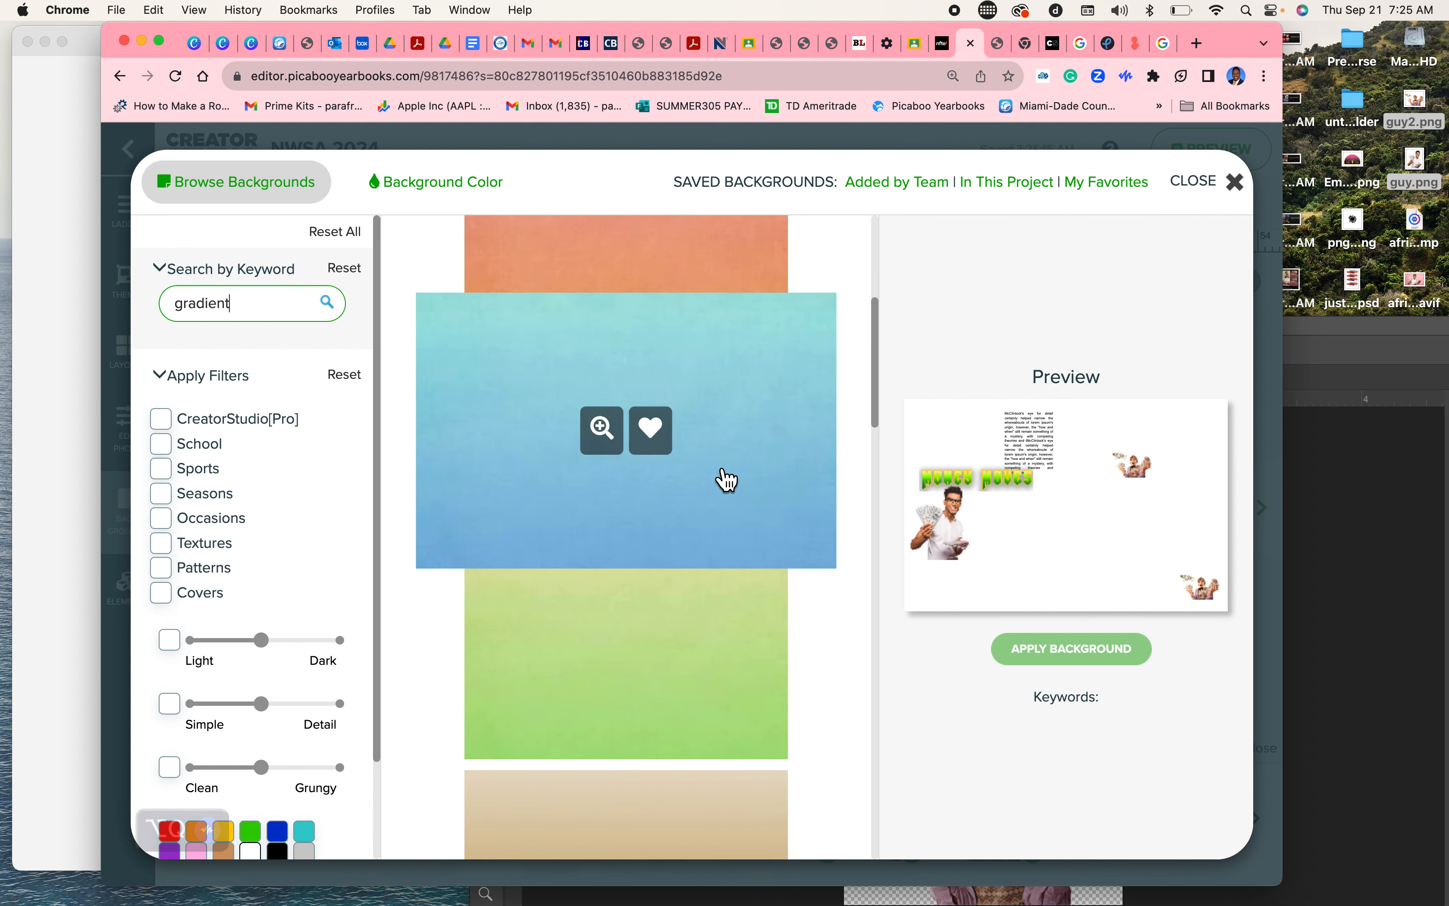
scroll(726, 479, down, 3)
click(760, 540)
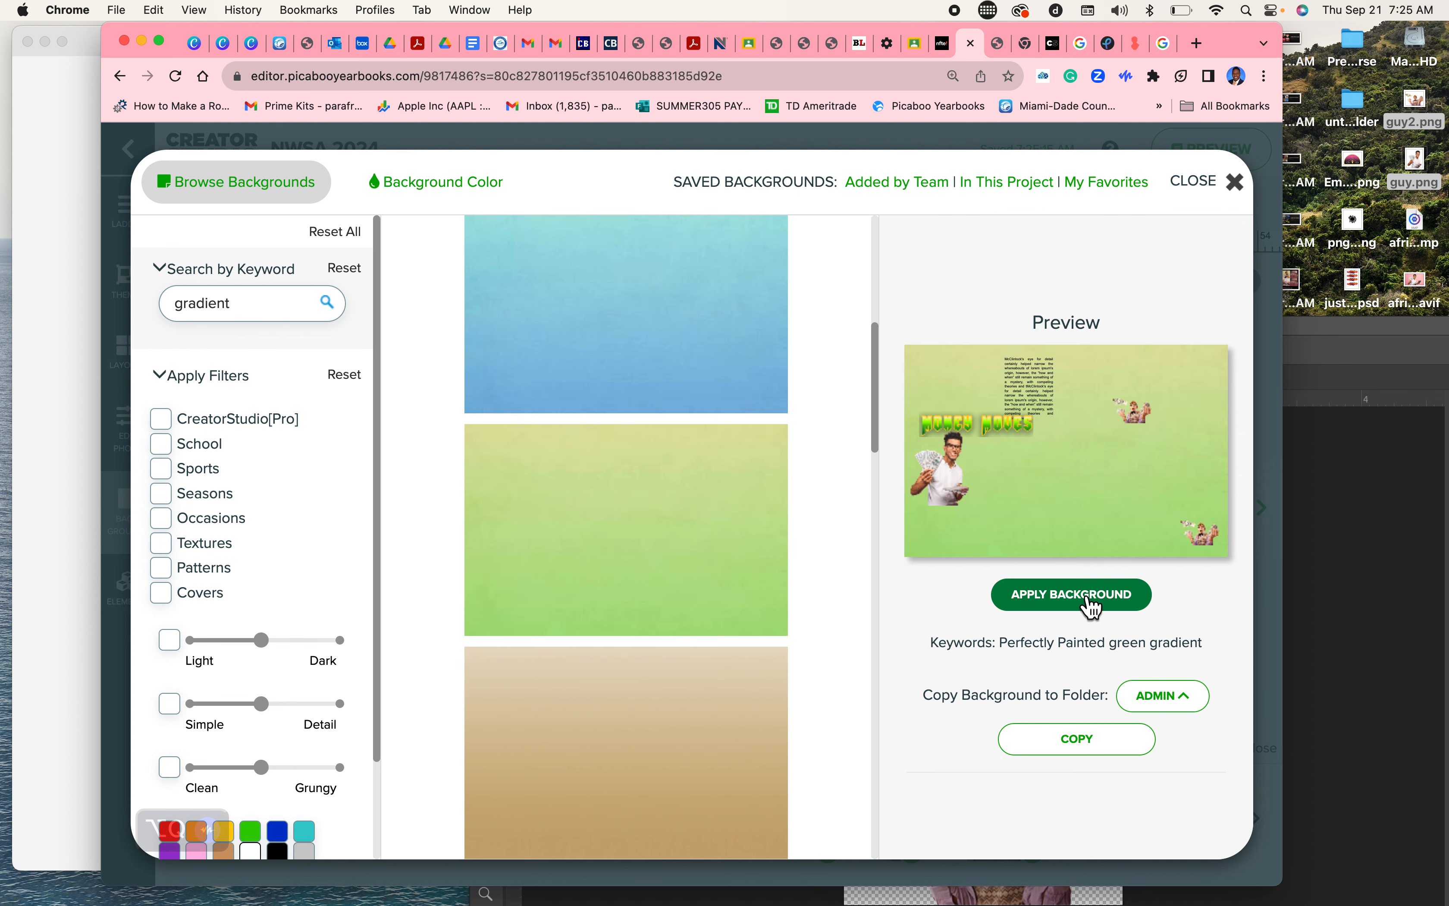
click(1092, 607)
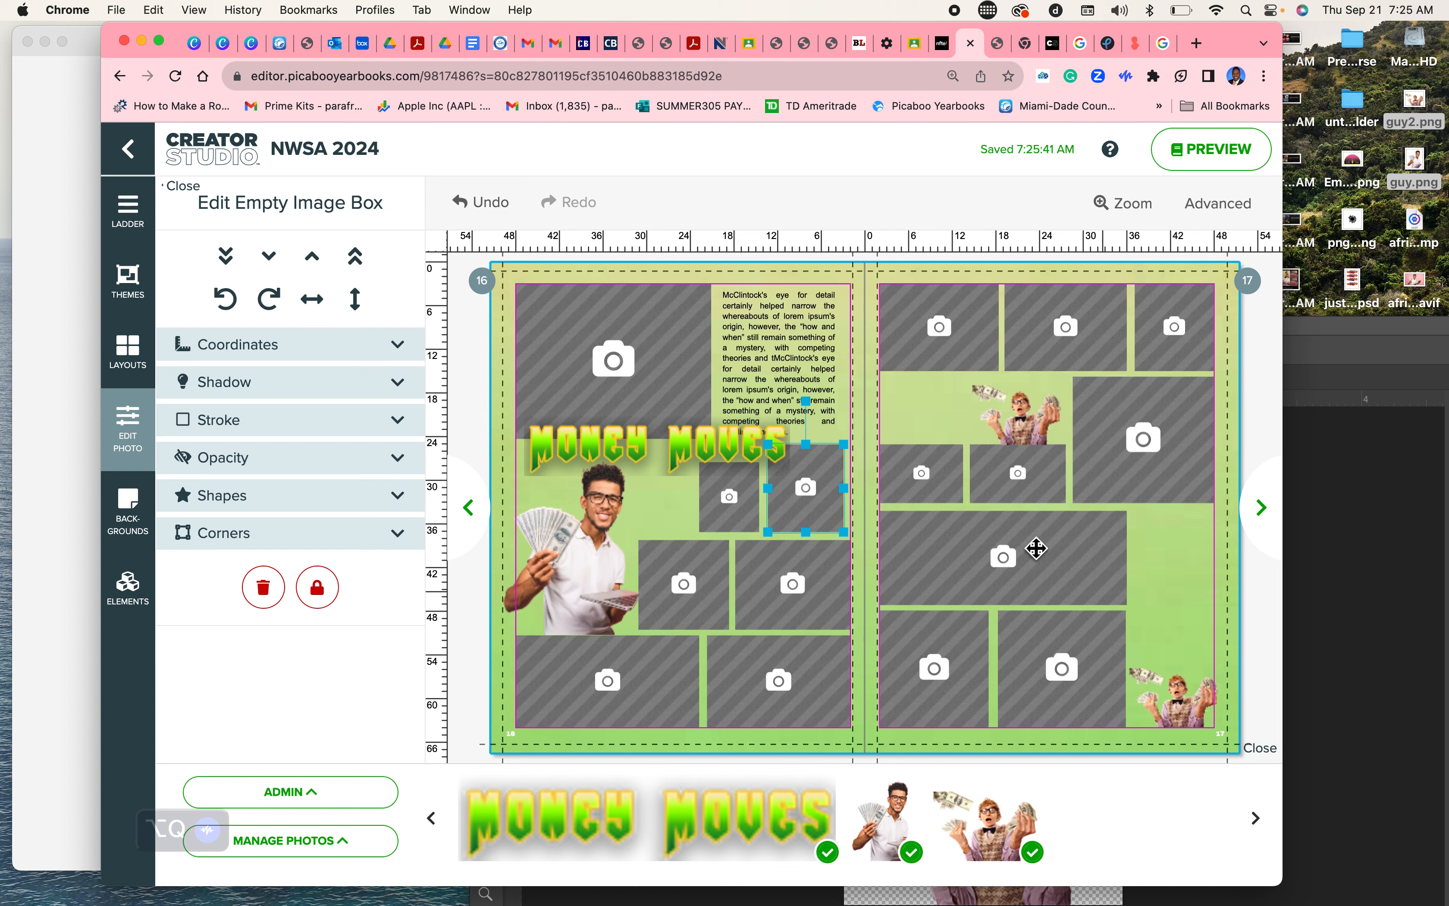
Step: Place a smaller copy of the Money Moves headline on page 17, across the upper edge of the wide middle photo box
click(732, 454)
drag(726, 453, 1075, 520)
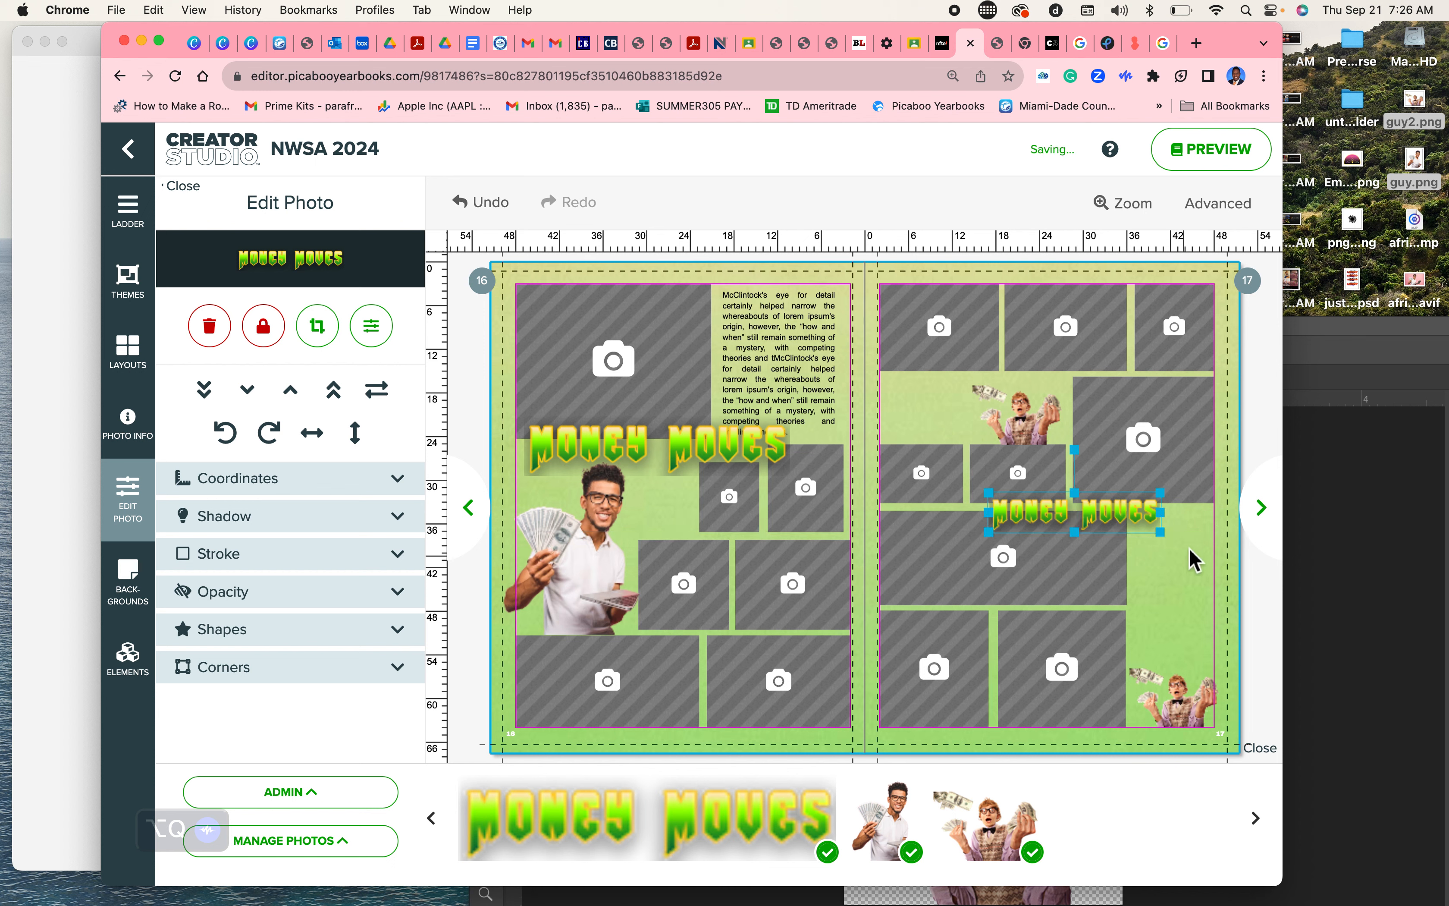
click(590, 578)
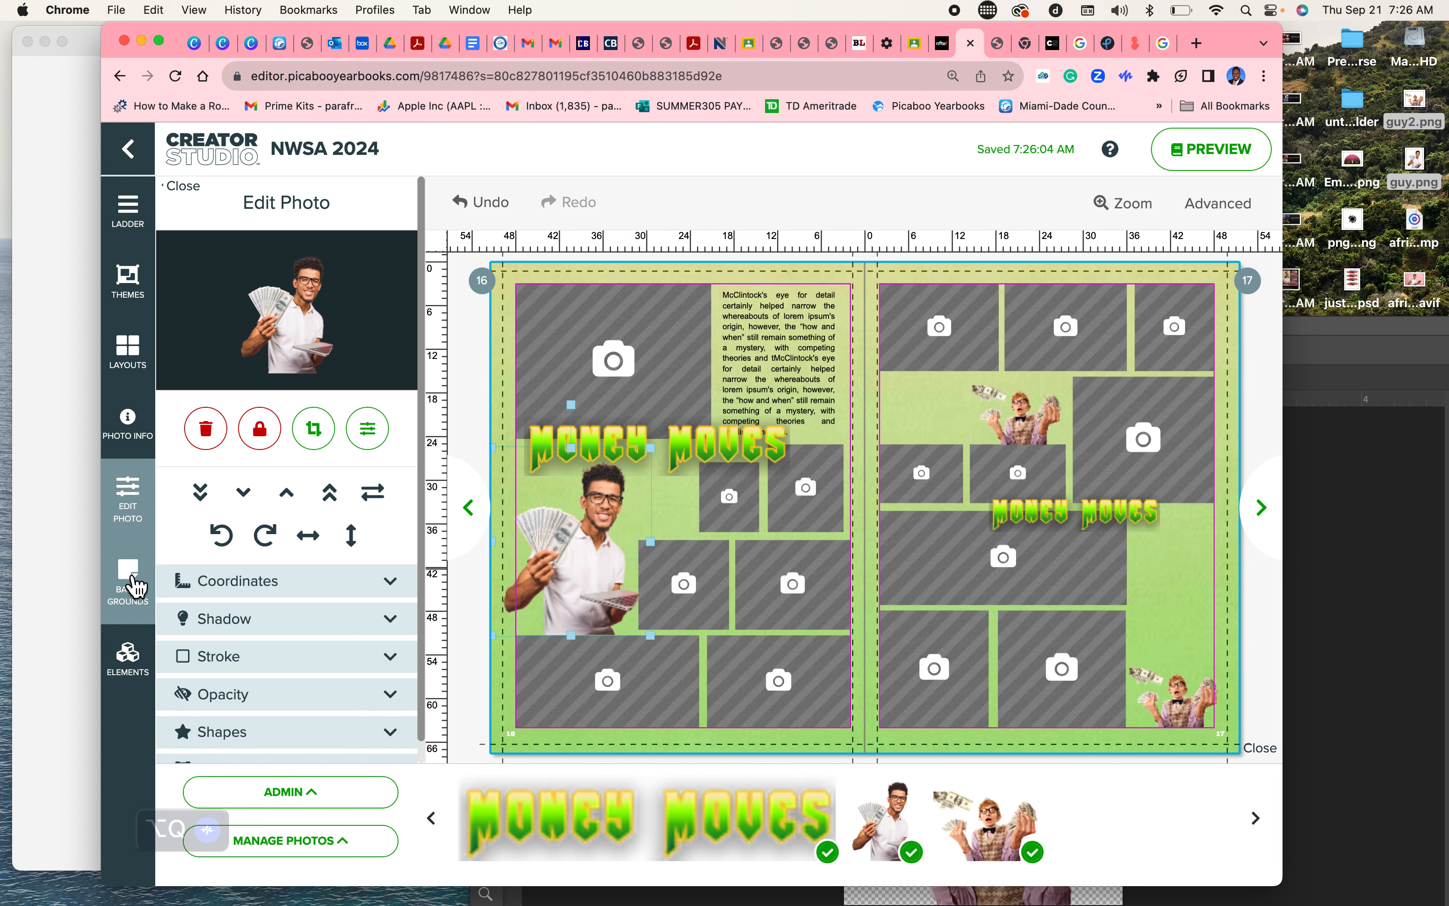
Step: Search the art library for "money" and for "stars"
click(139, 661)
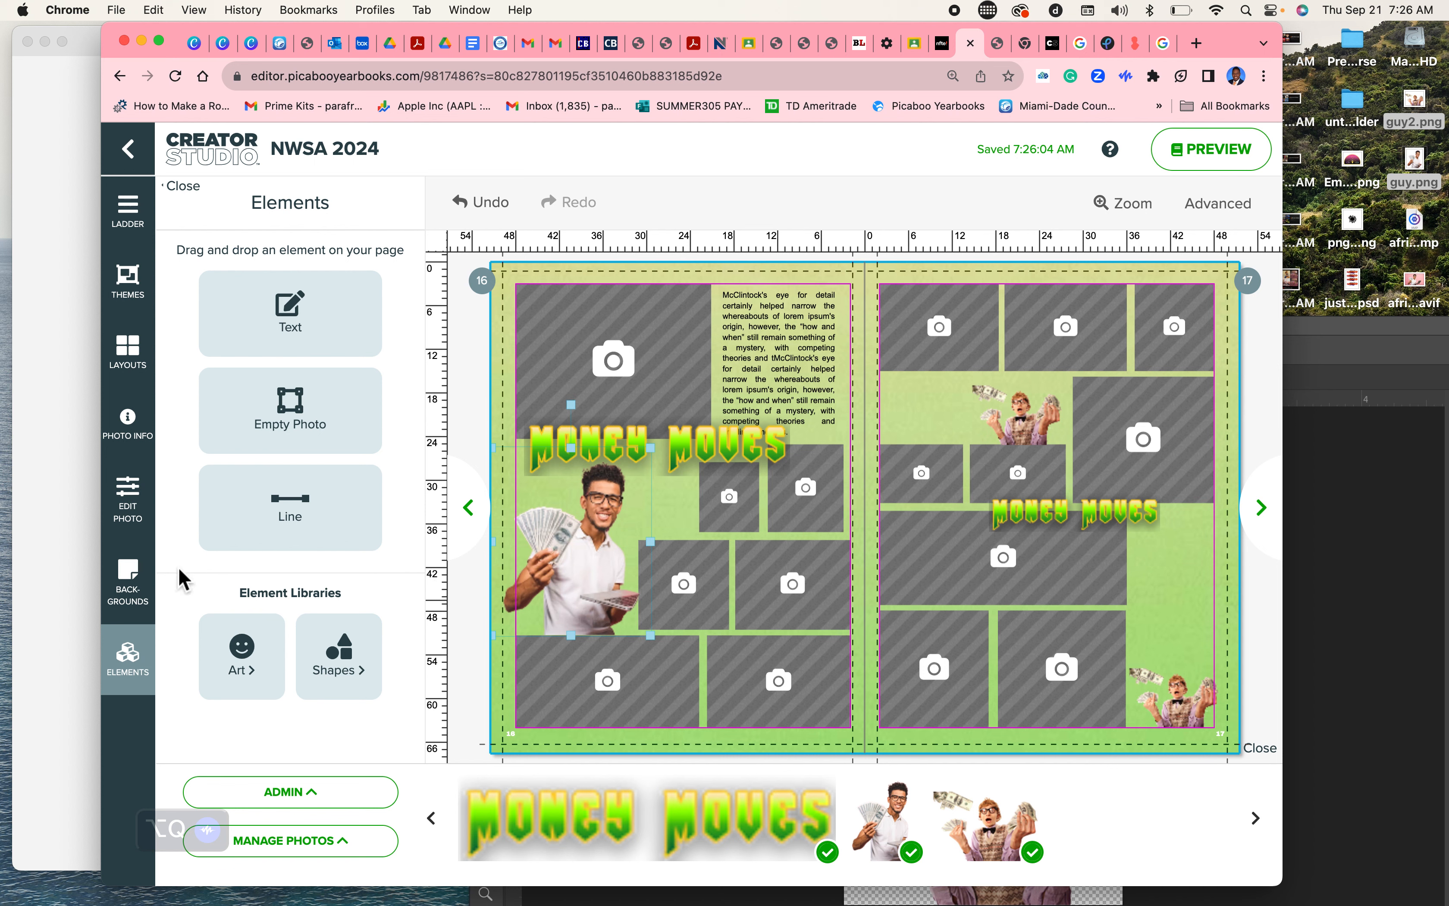
click(256, 671)
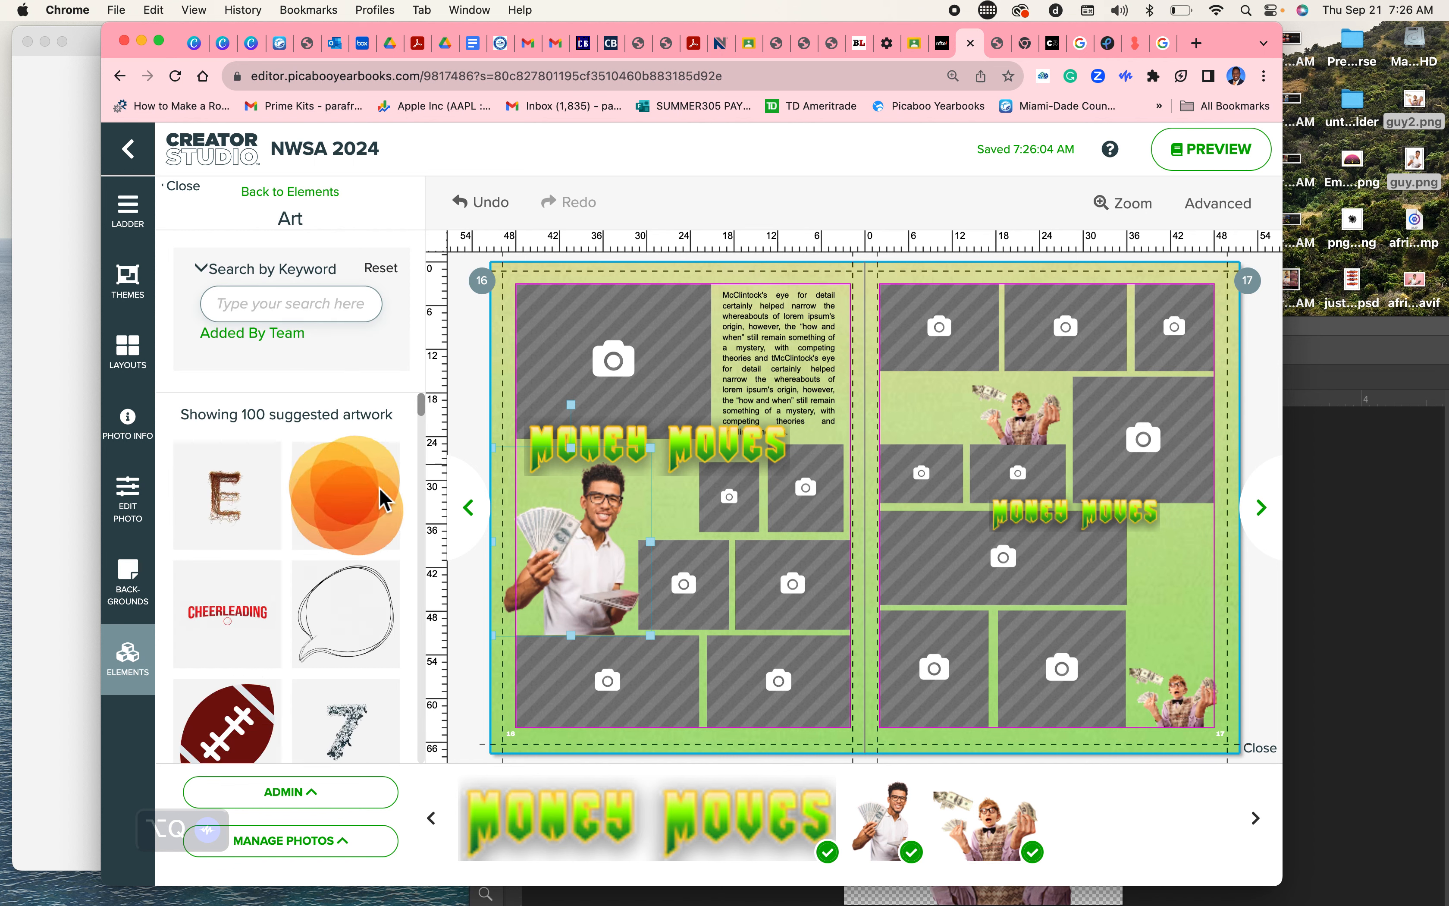
click(287, 310)
text(money)
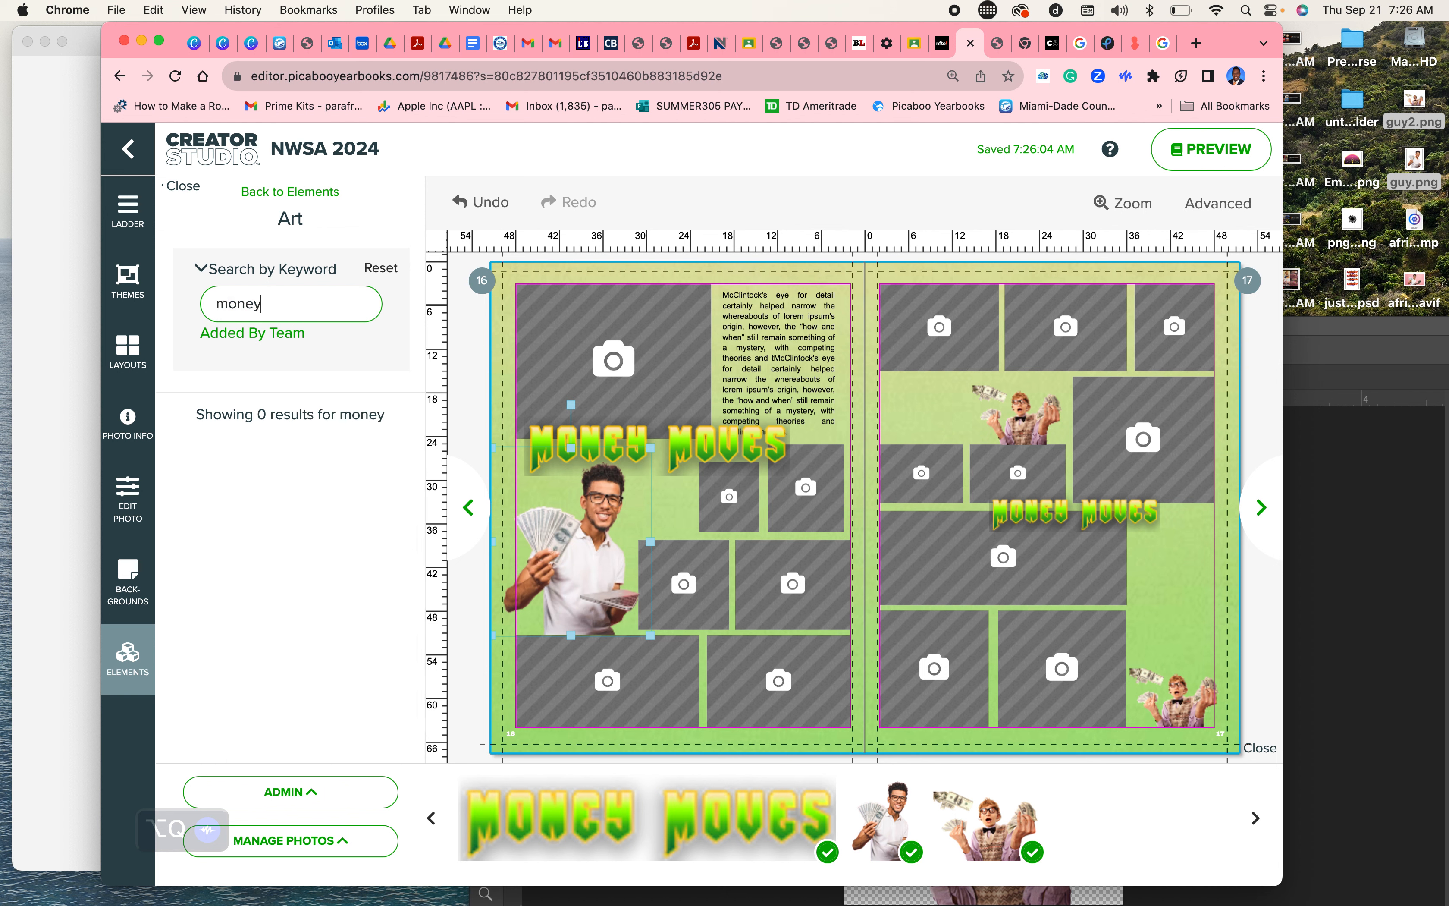
key(BackSpace)
key(BackSpace)
key(BackSpace)
key(BackSpace)
key(BackSpace)
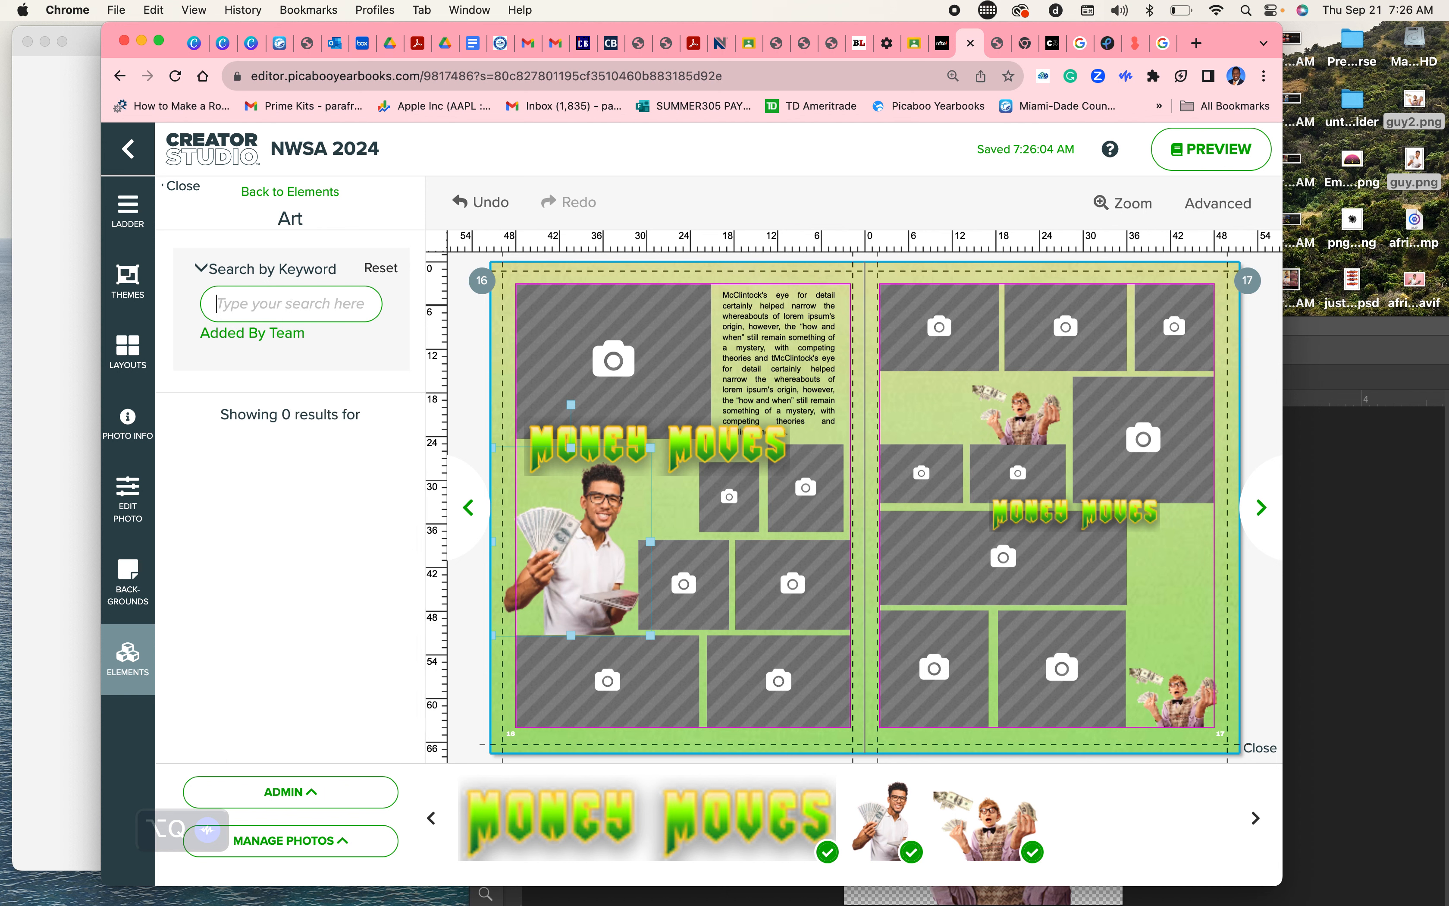
text(stars)
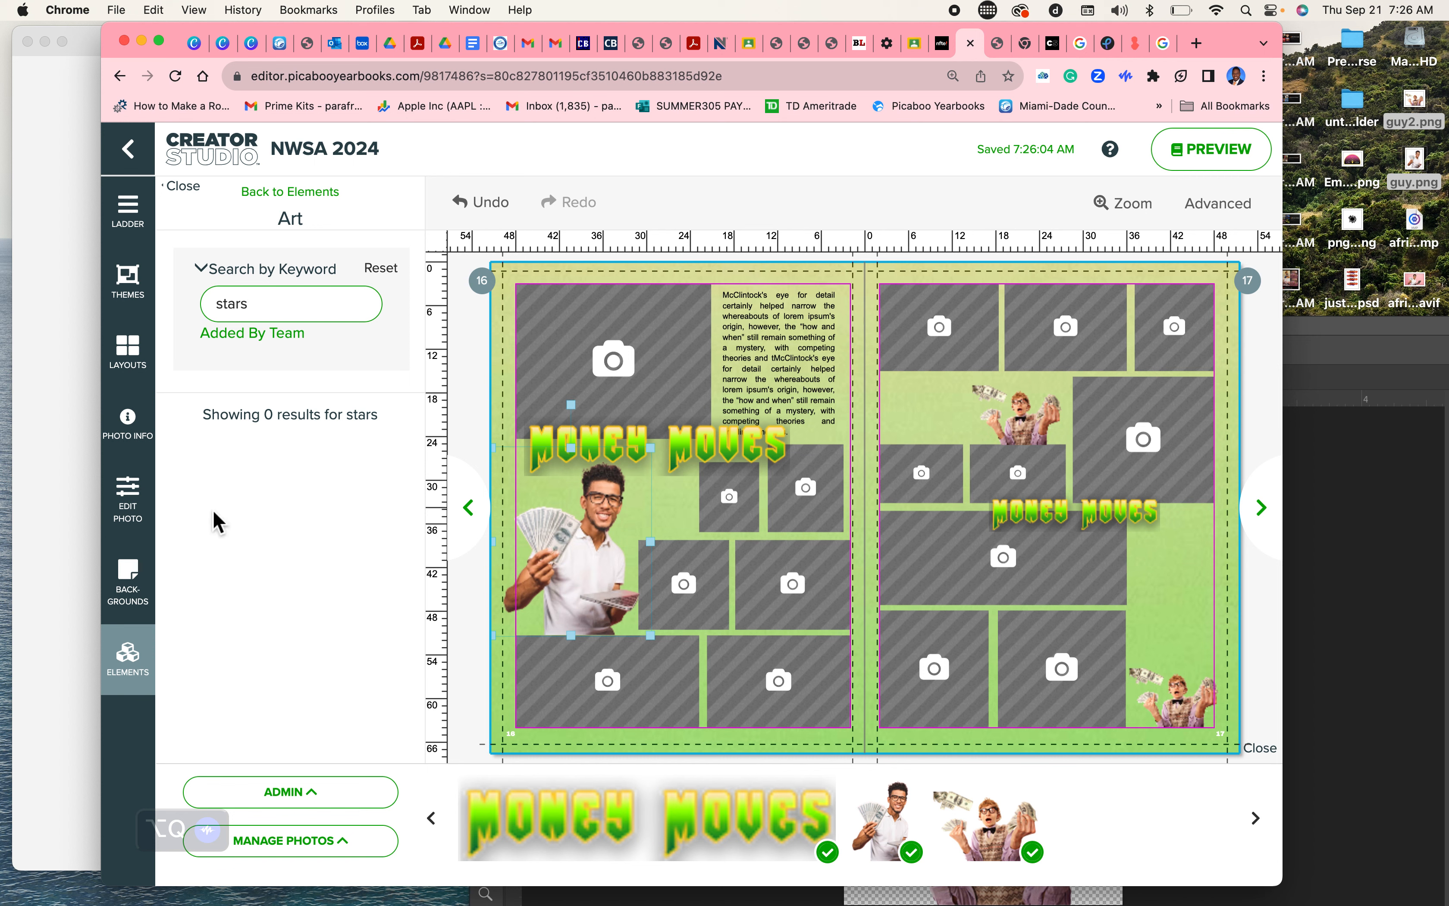
click(133, 666)
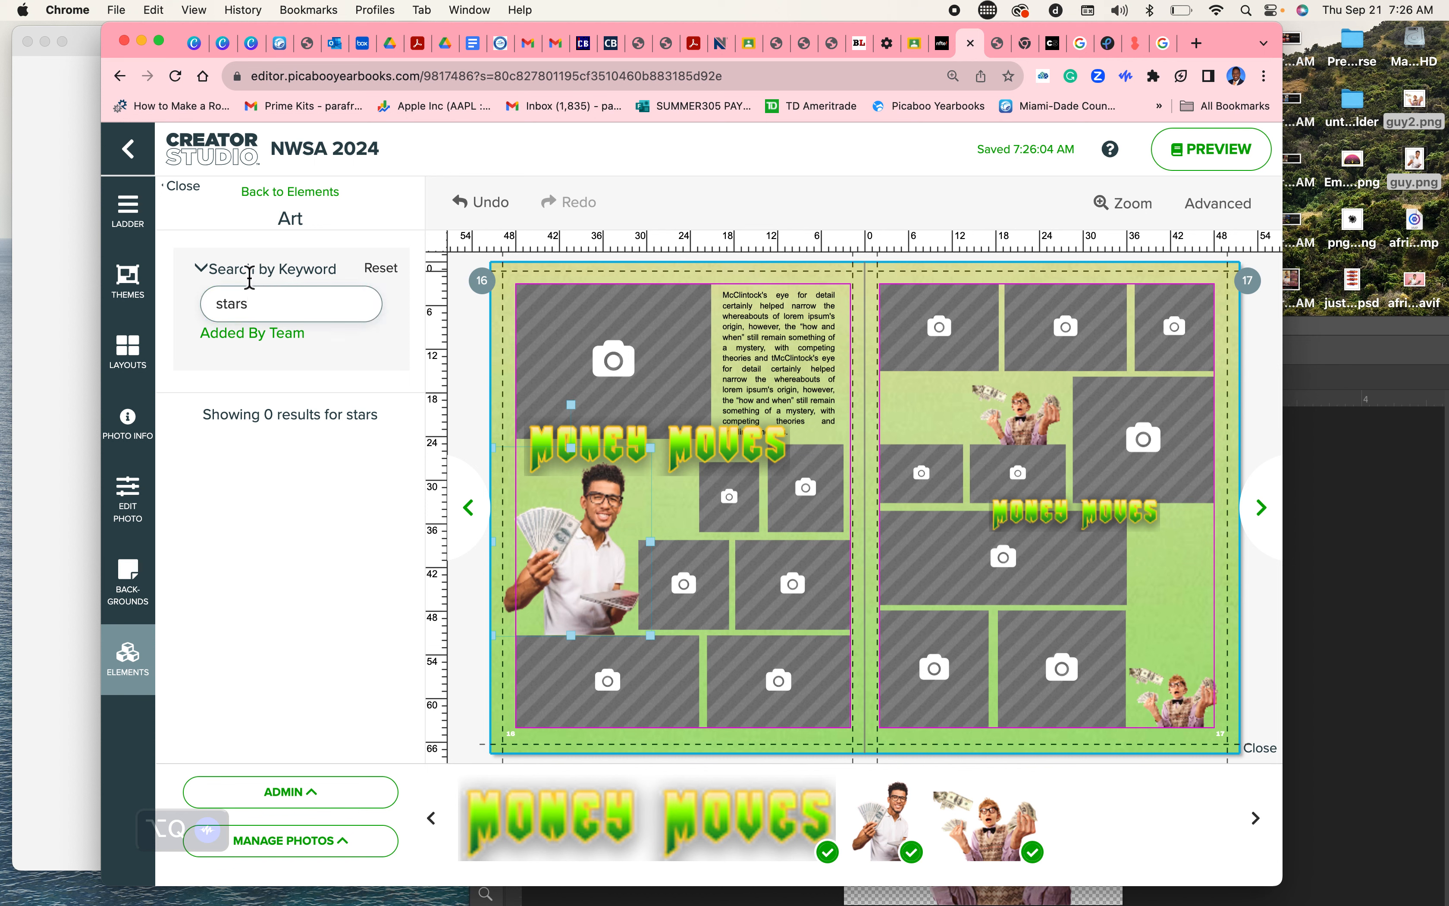
Step: Look through the shapes library and return to the elements overview
click(304, 192)
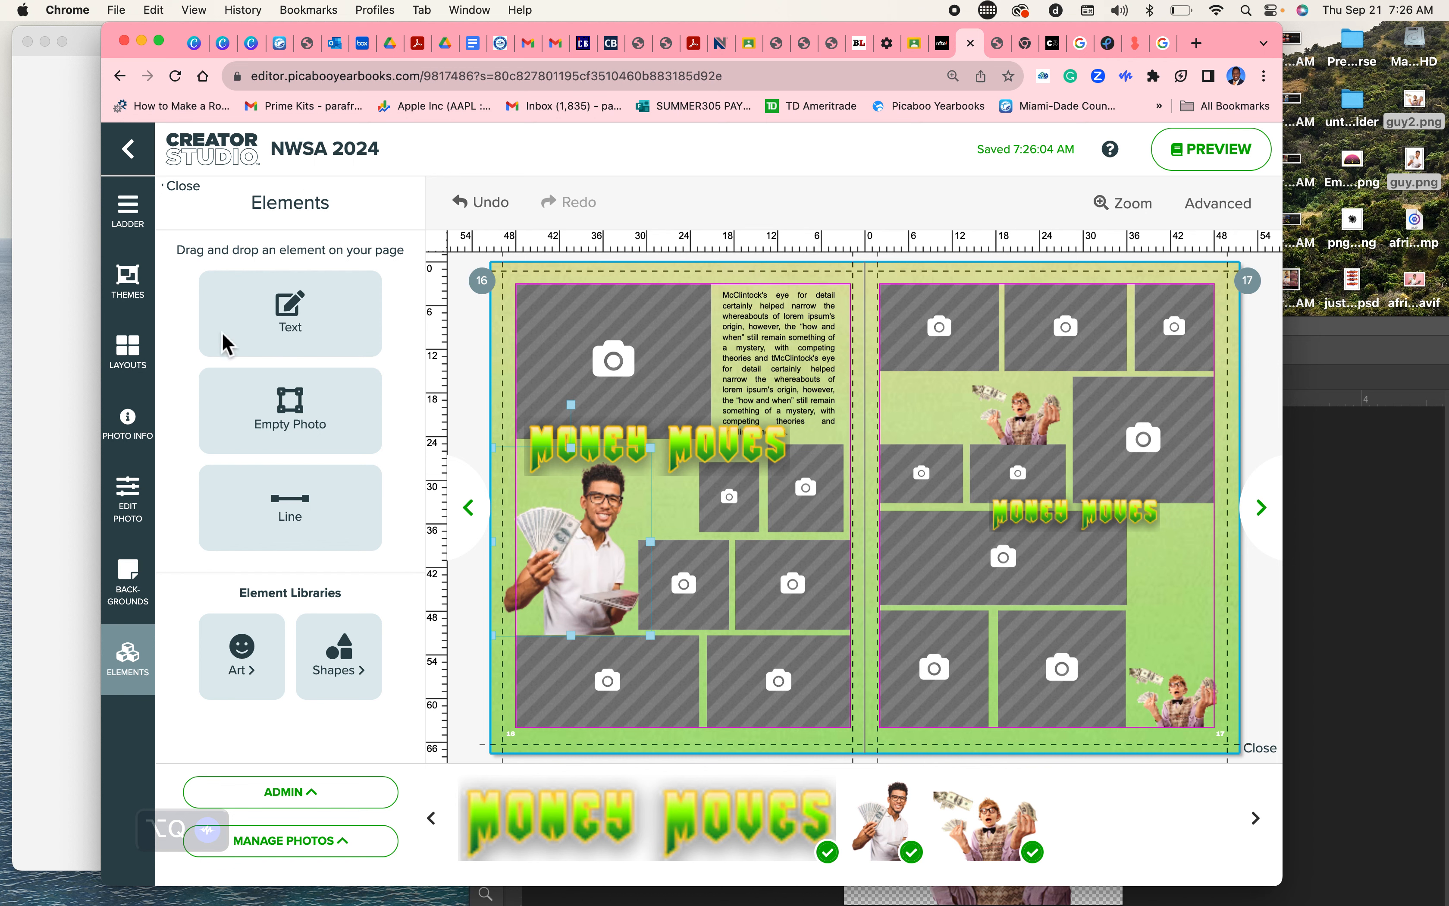
click(346, 665)
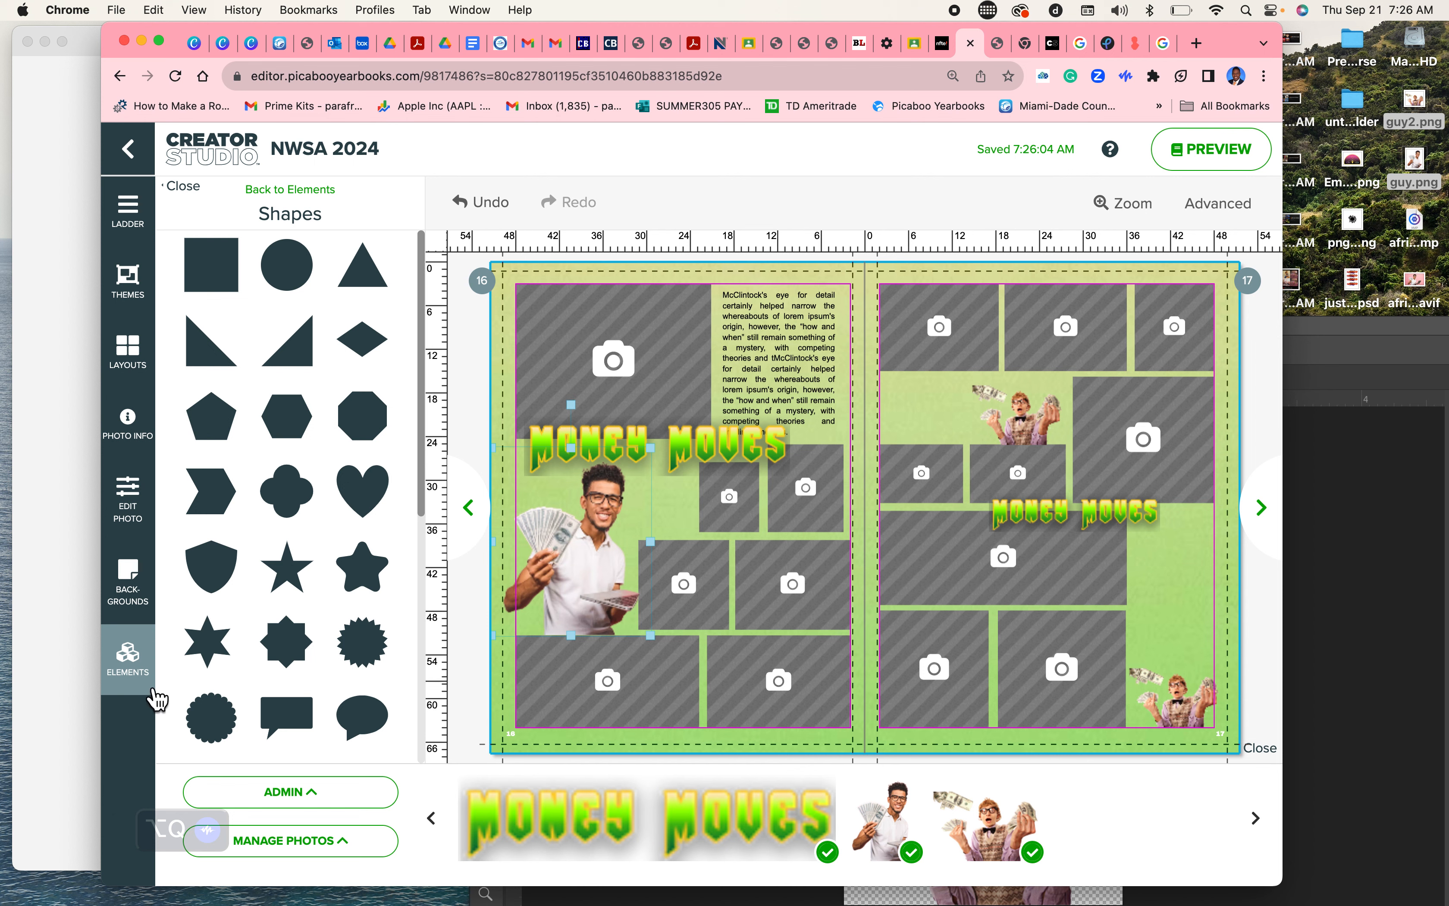
click(294, 191)
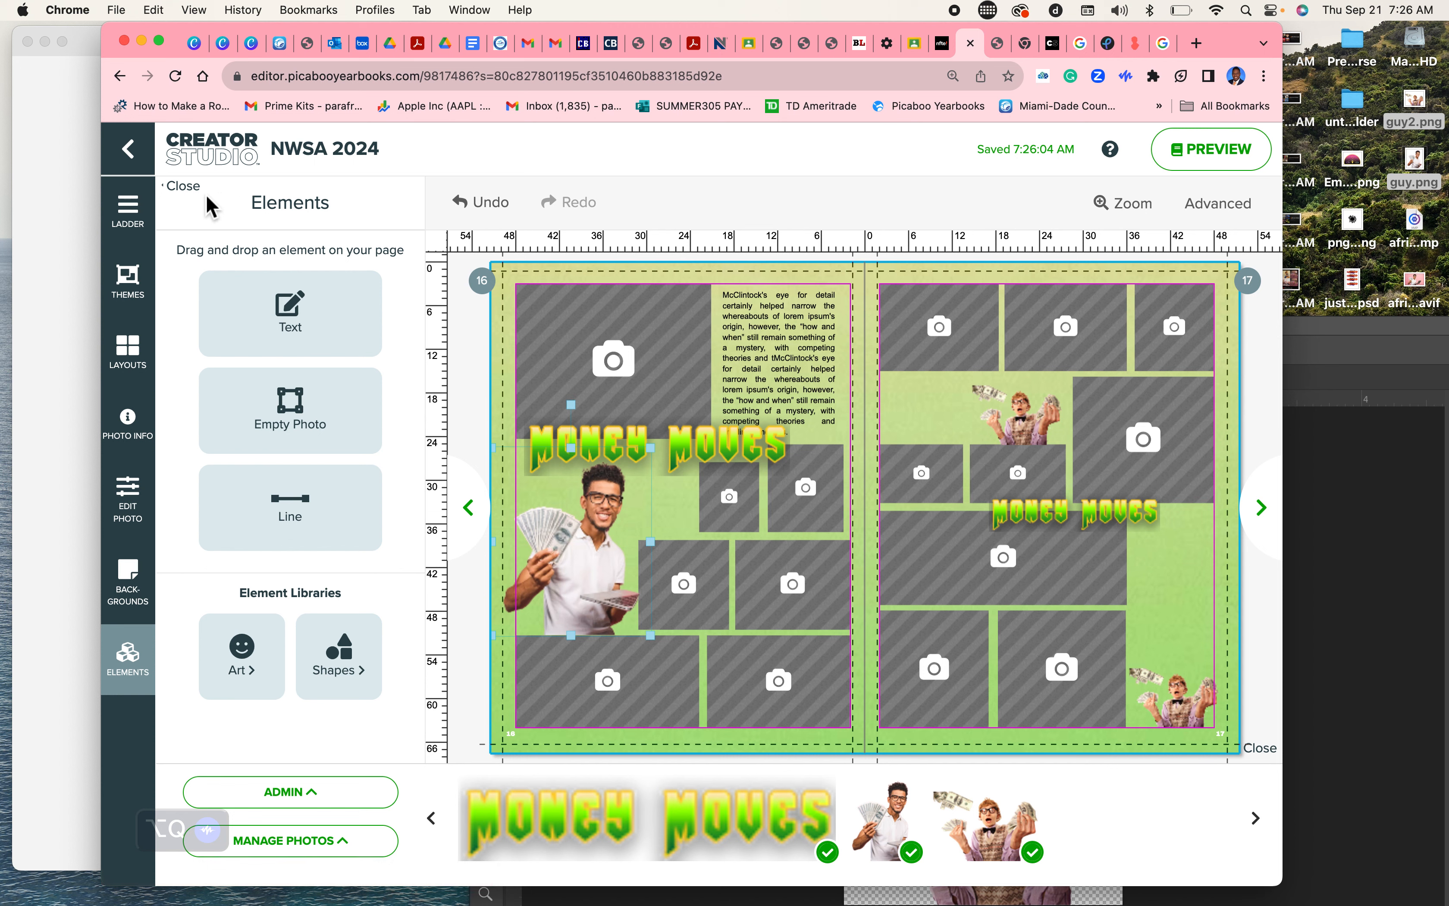
Step: Browse the suggested artwork and place the multicoloured paint-stroke art at the center of the spread
click(242, 674)
scroll(347, 470, down, 3)
scroll(347, 470, down, 10)
scroll(347, 470, down, 8)
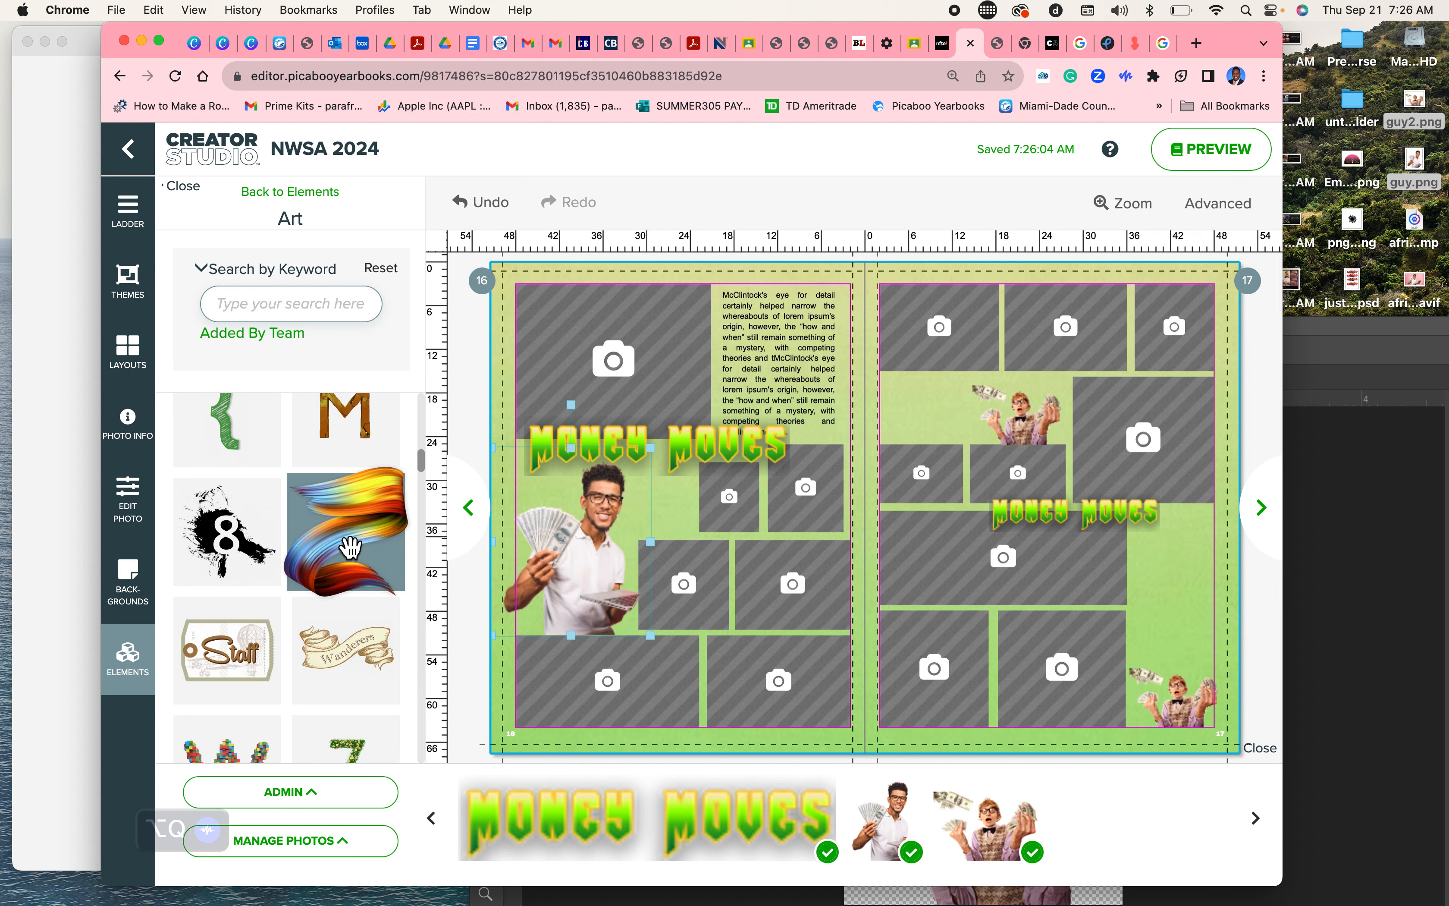
drag(360, 544, 853, 487)
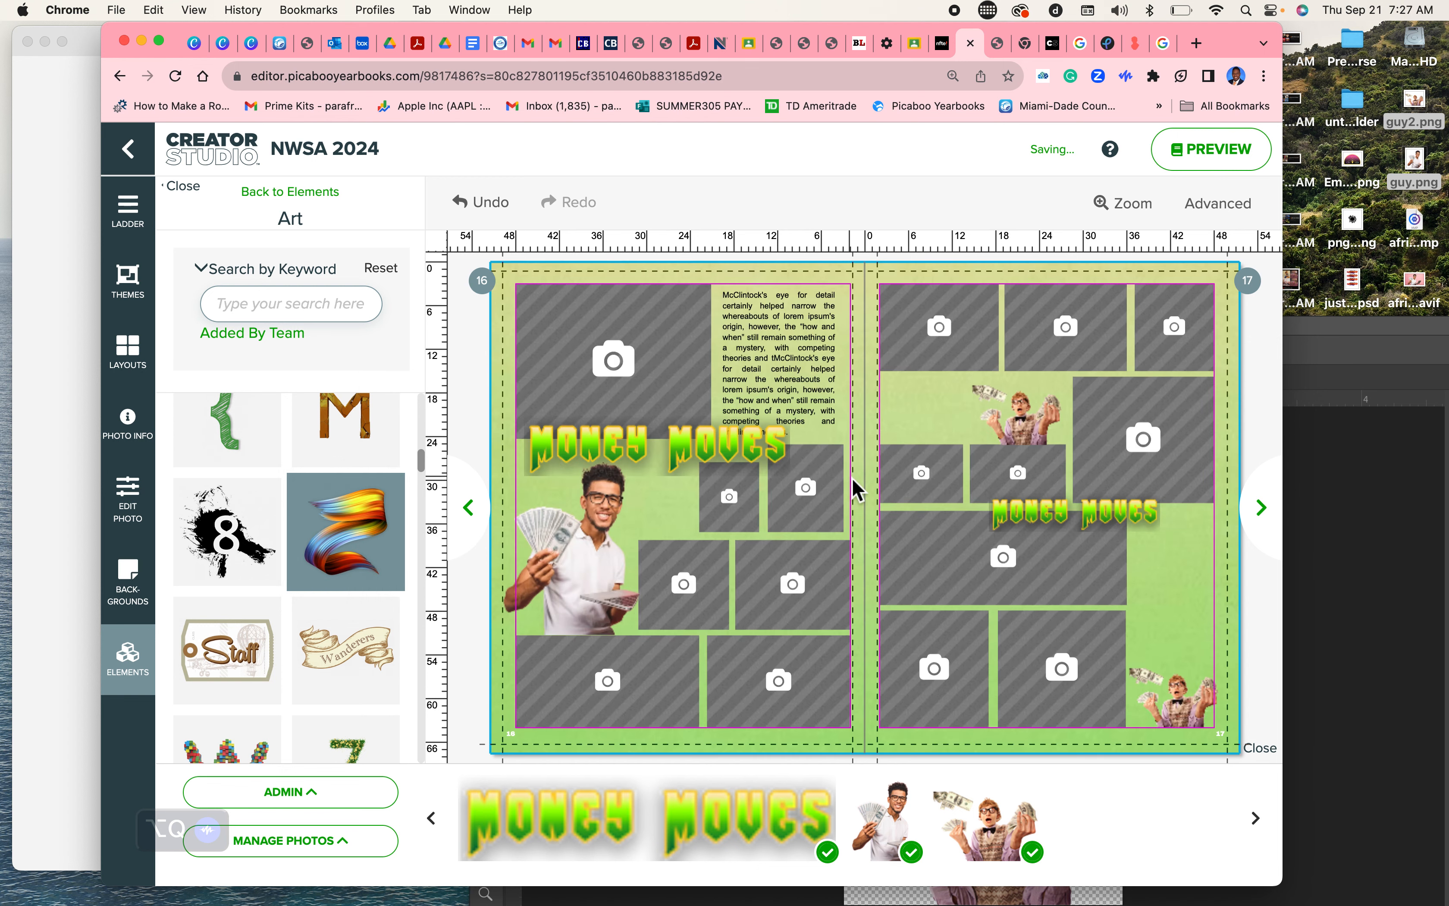
Step: Move the multicoloured paint-stroke art onto the photo box in page 16's lower outer corner and browse more artwork
drag(870, 461, 612, 643)
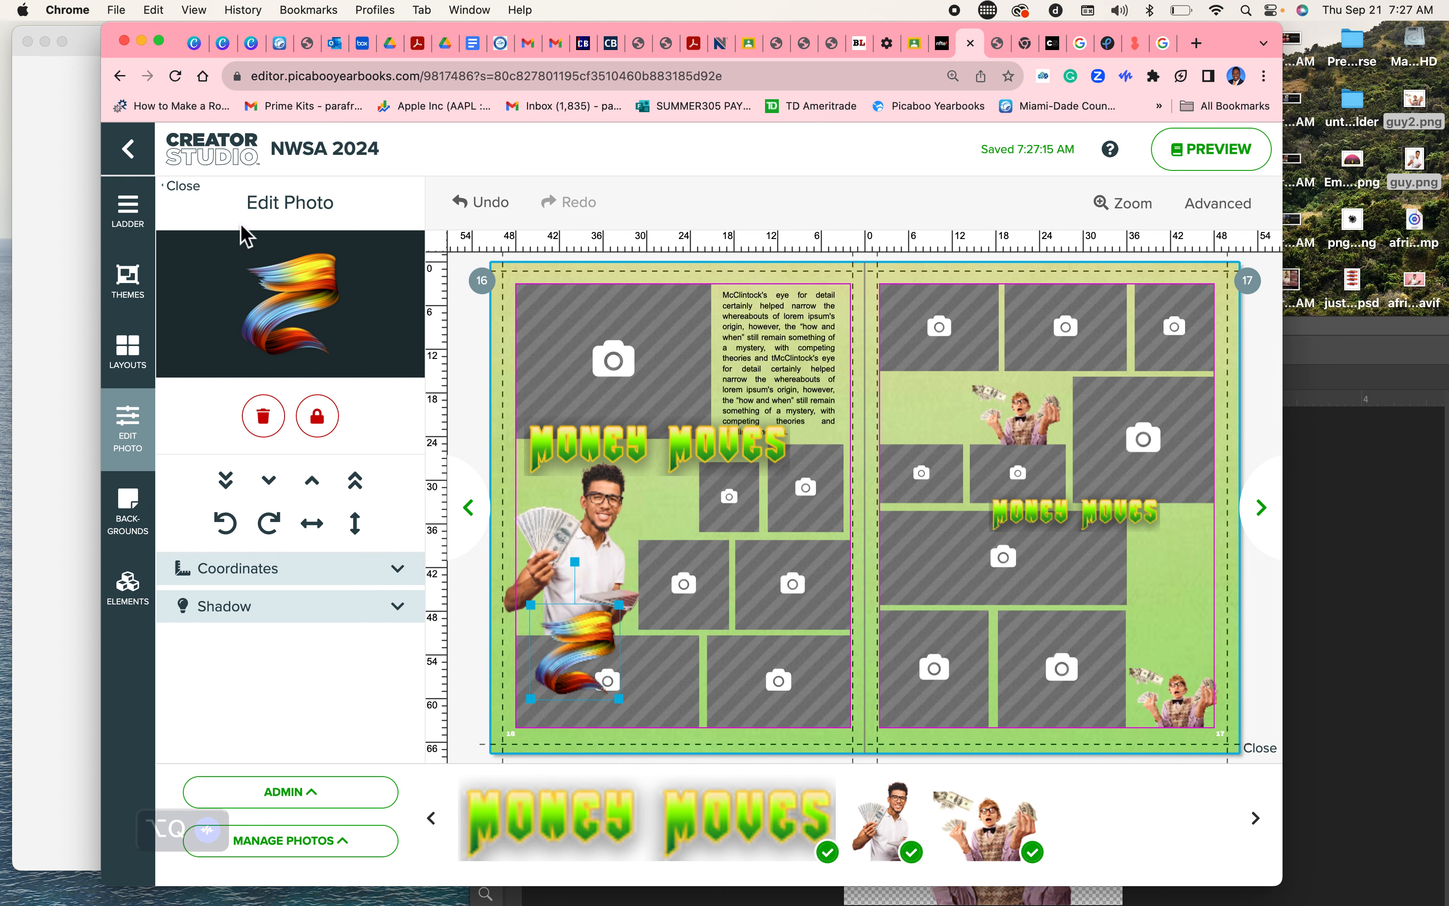
click(133, 602)
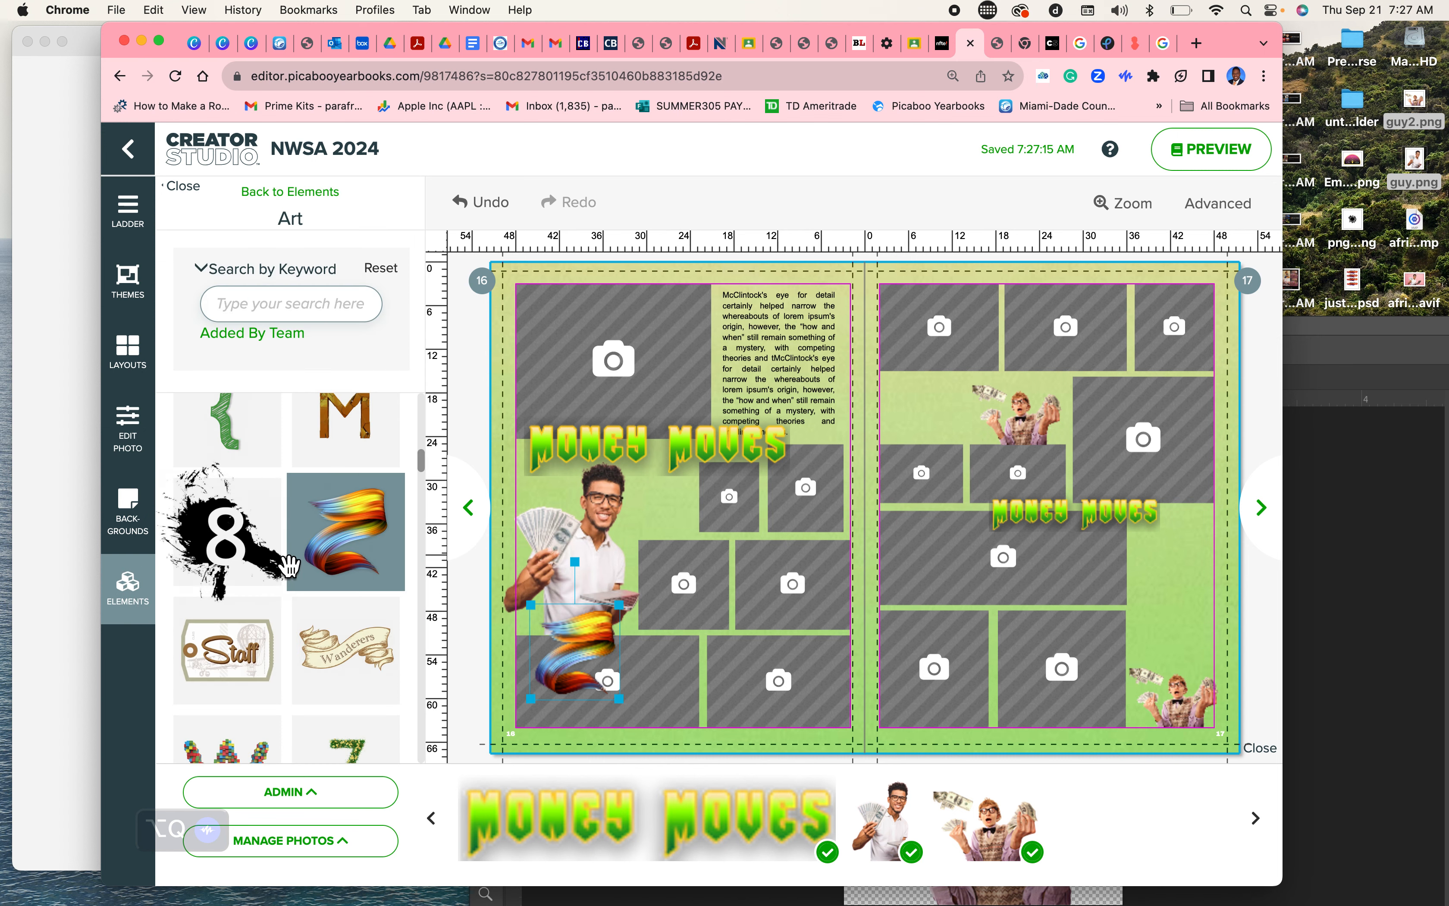
scroll(287, 557, down, 10)
scroll(288, 566, down, 5)
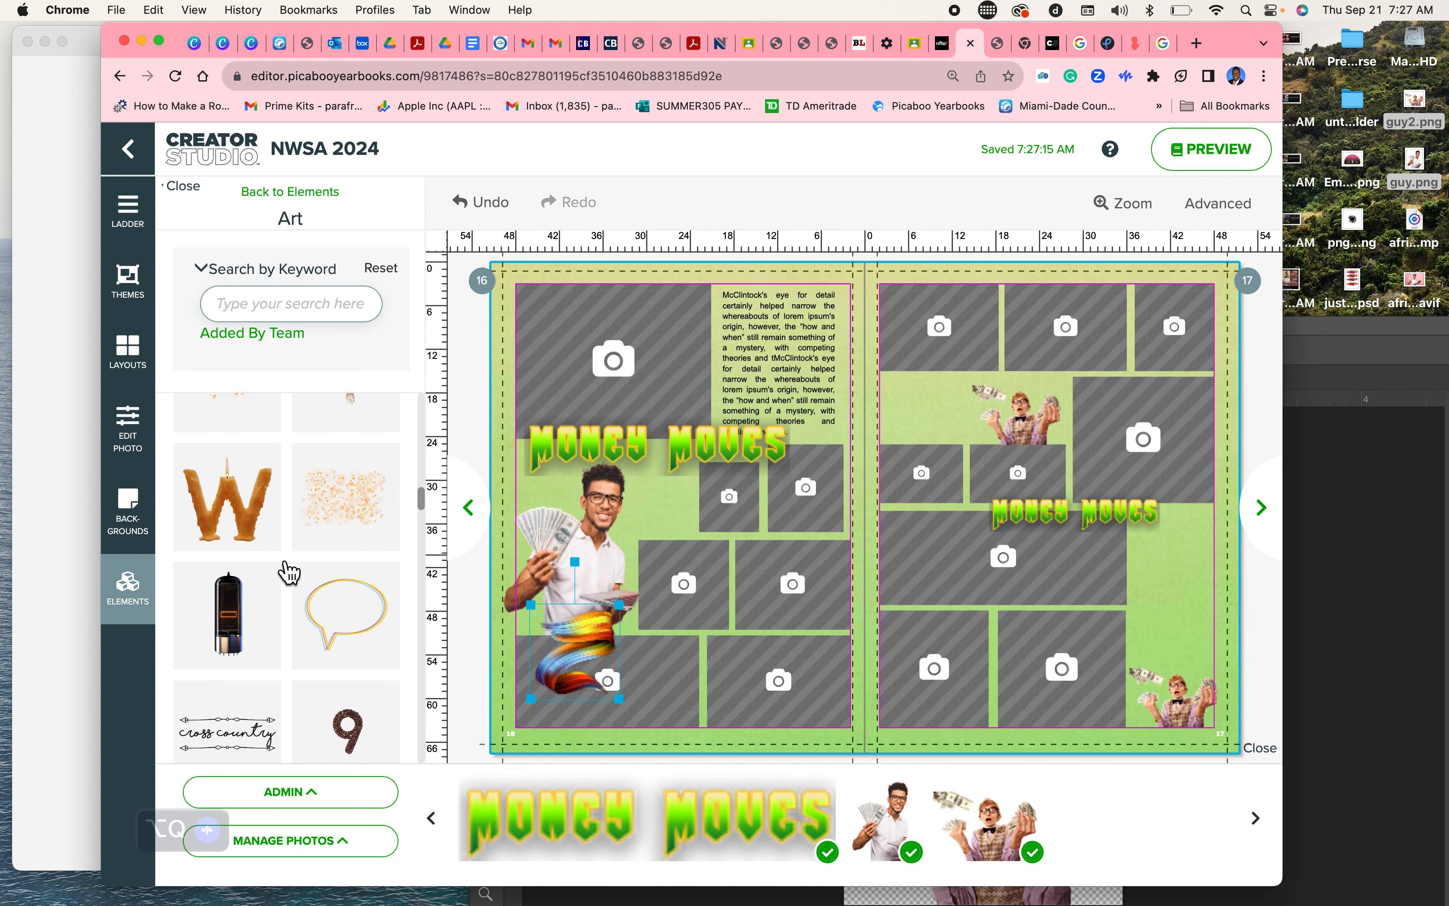
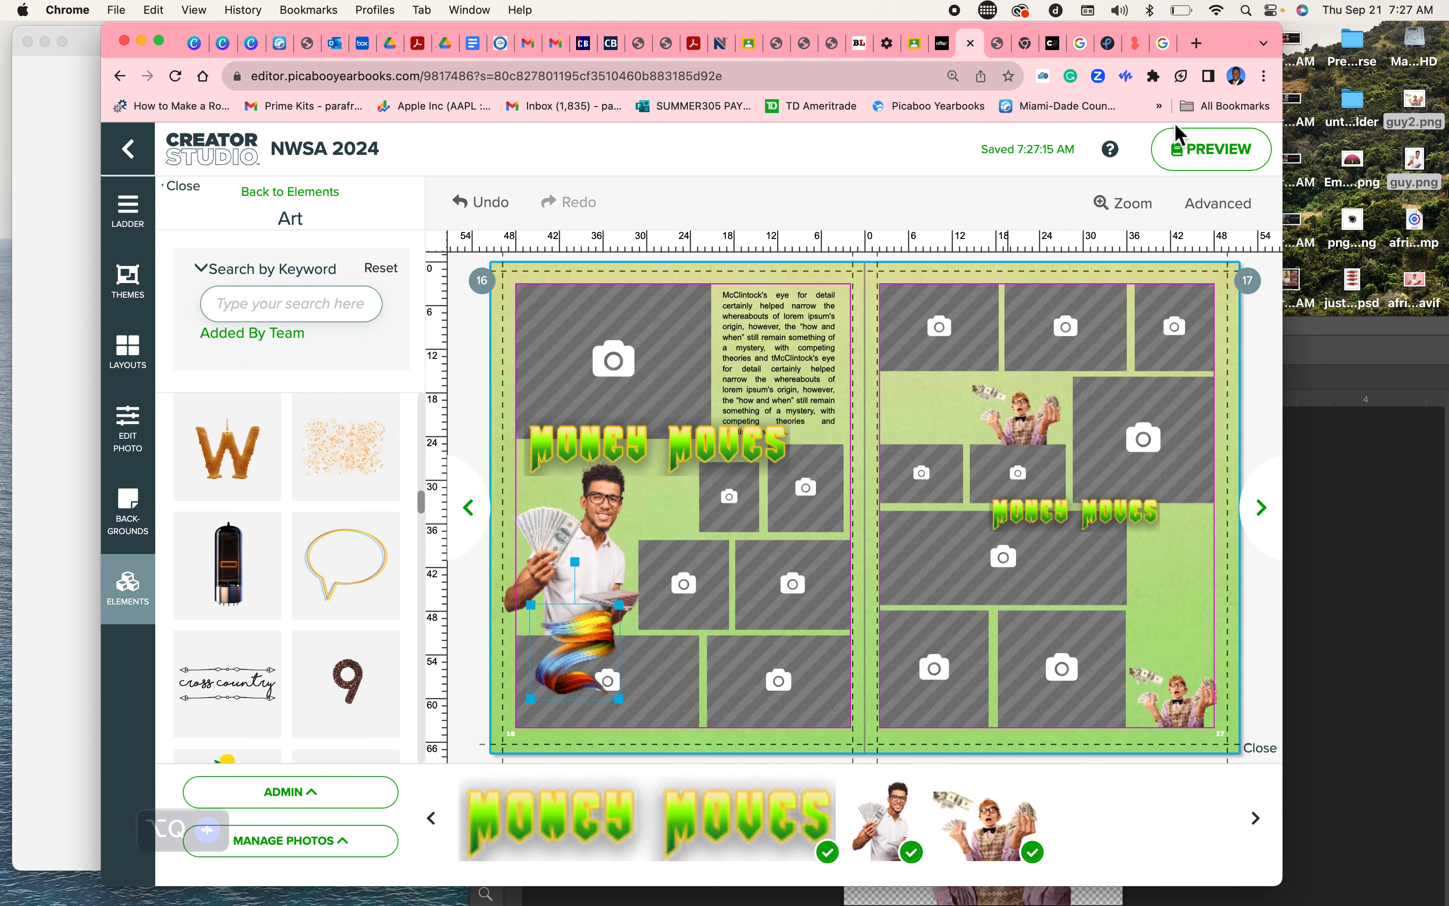
Step: Search Google Images for "money frames" in a new browser tab and refine the search to "money frames vector"
click(1193, 44)
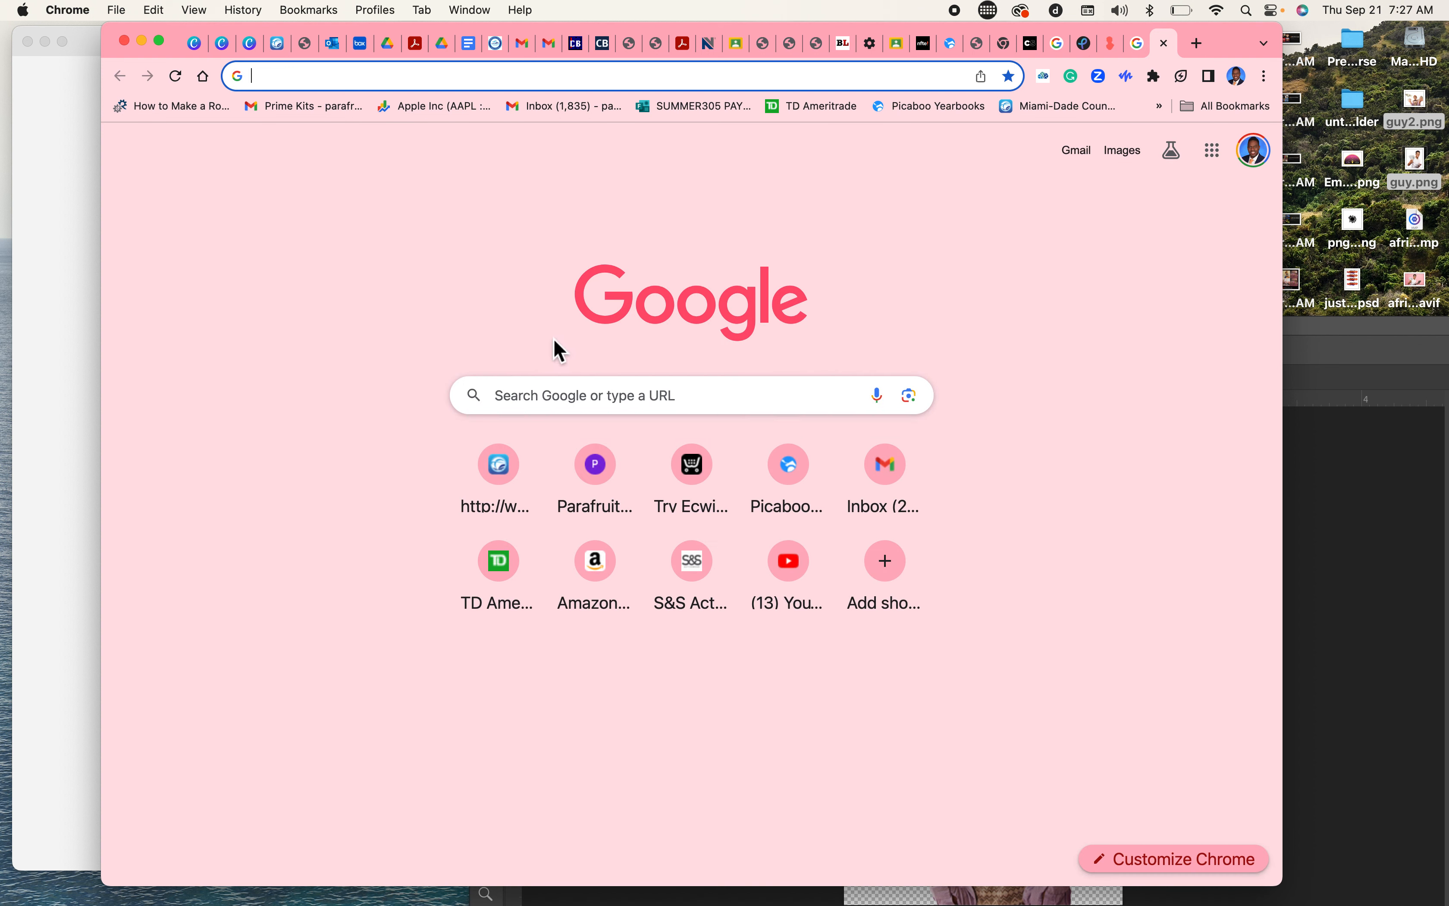
click(572, 398)
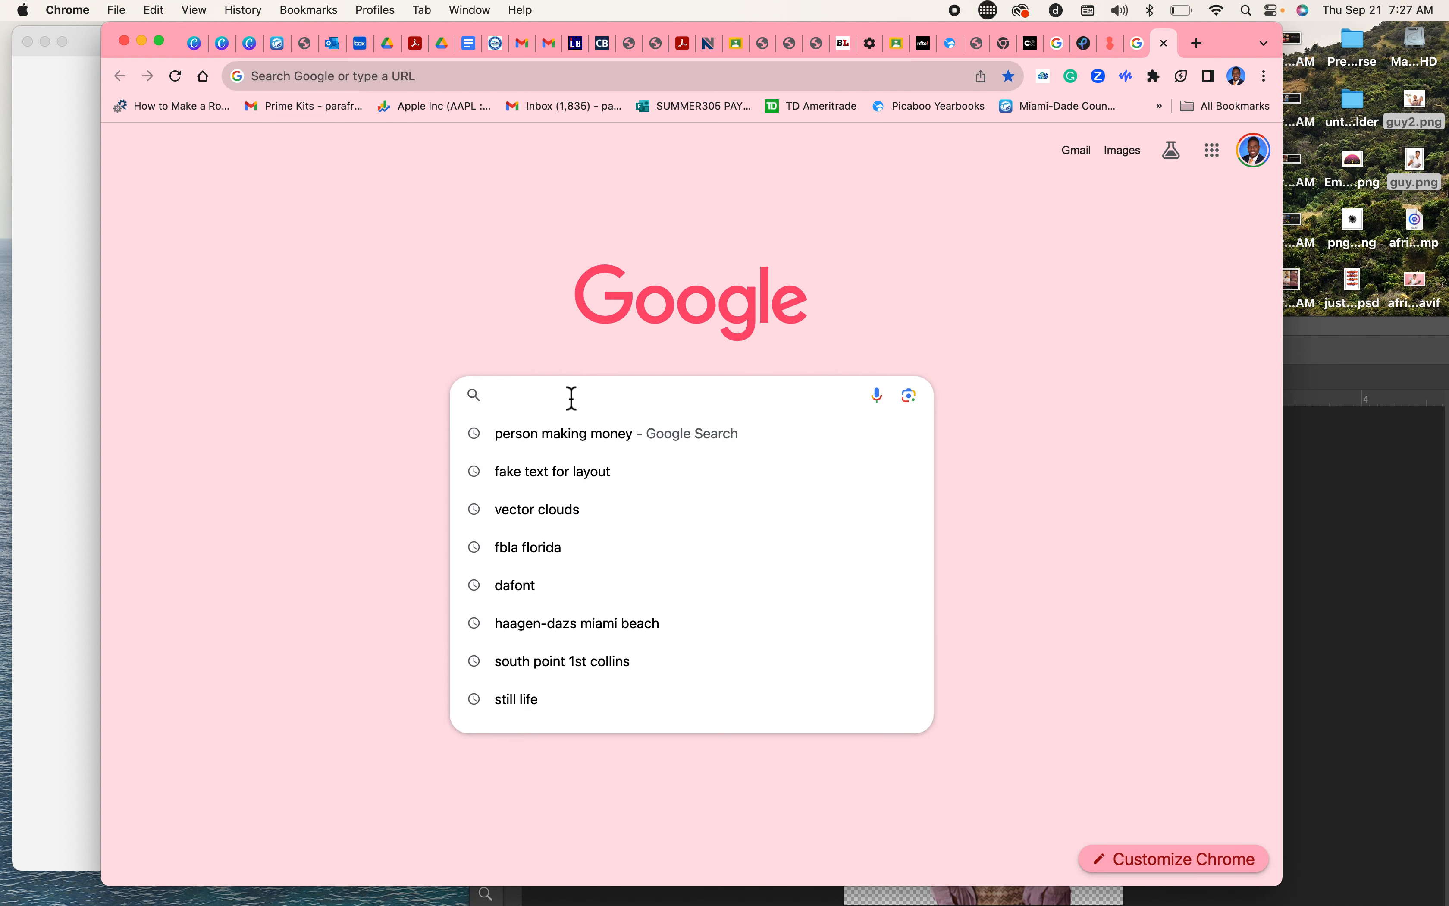
text(money frames)
key(shift+Return)
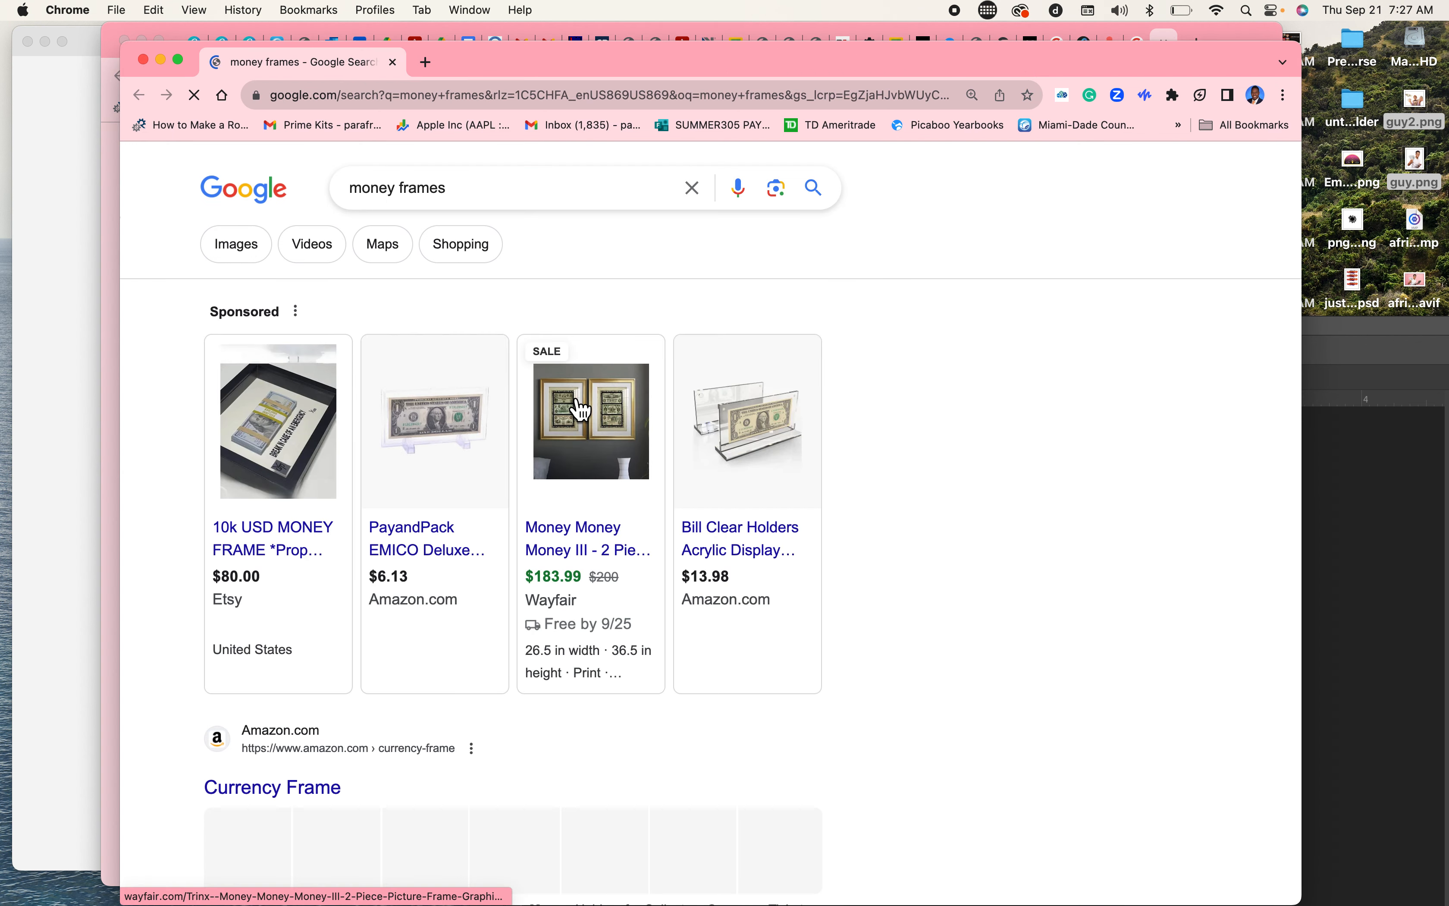
click(233, 259)
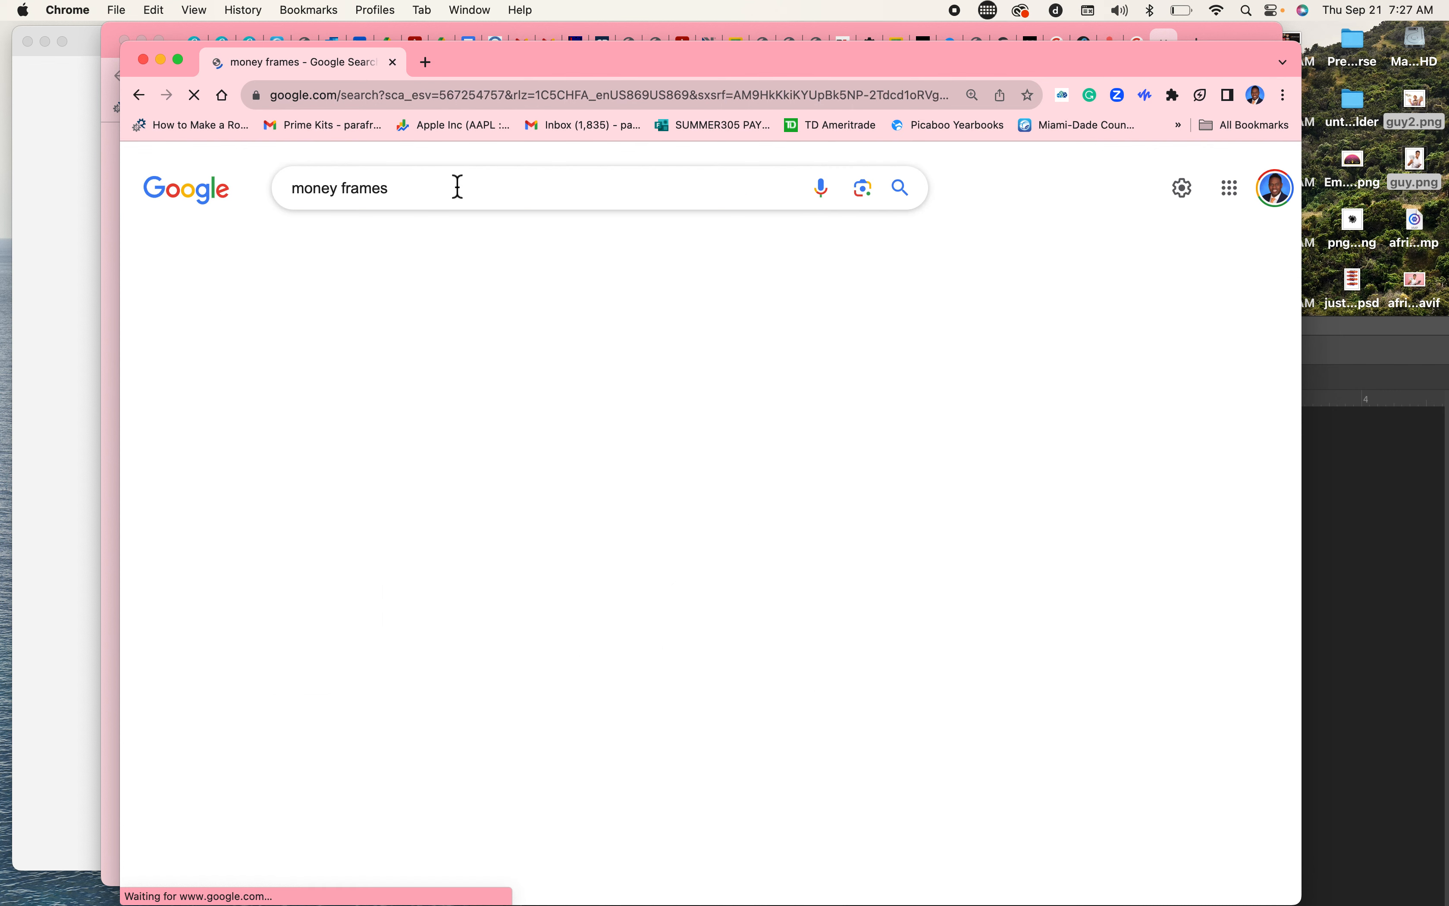
click(445, 190)
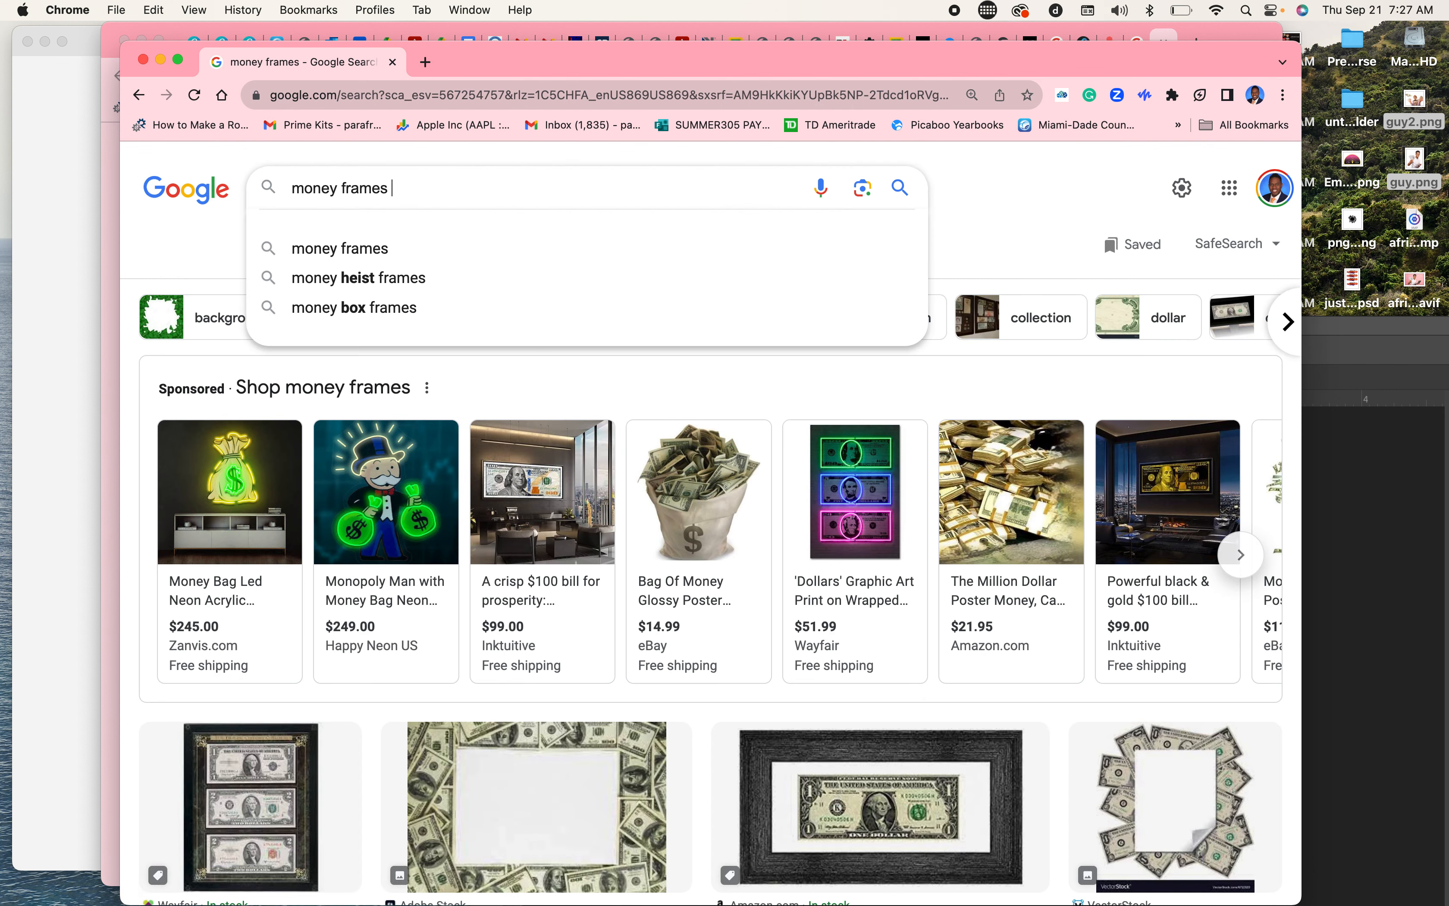
text(vector)
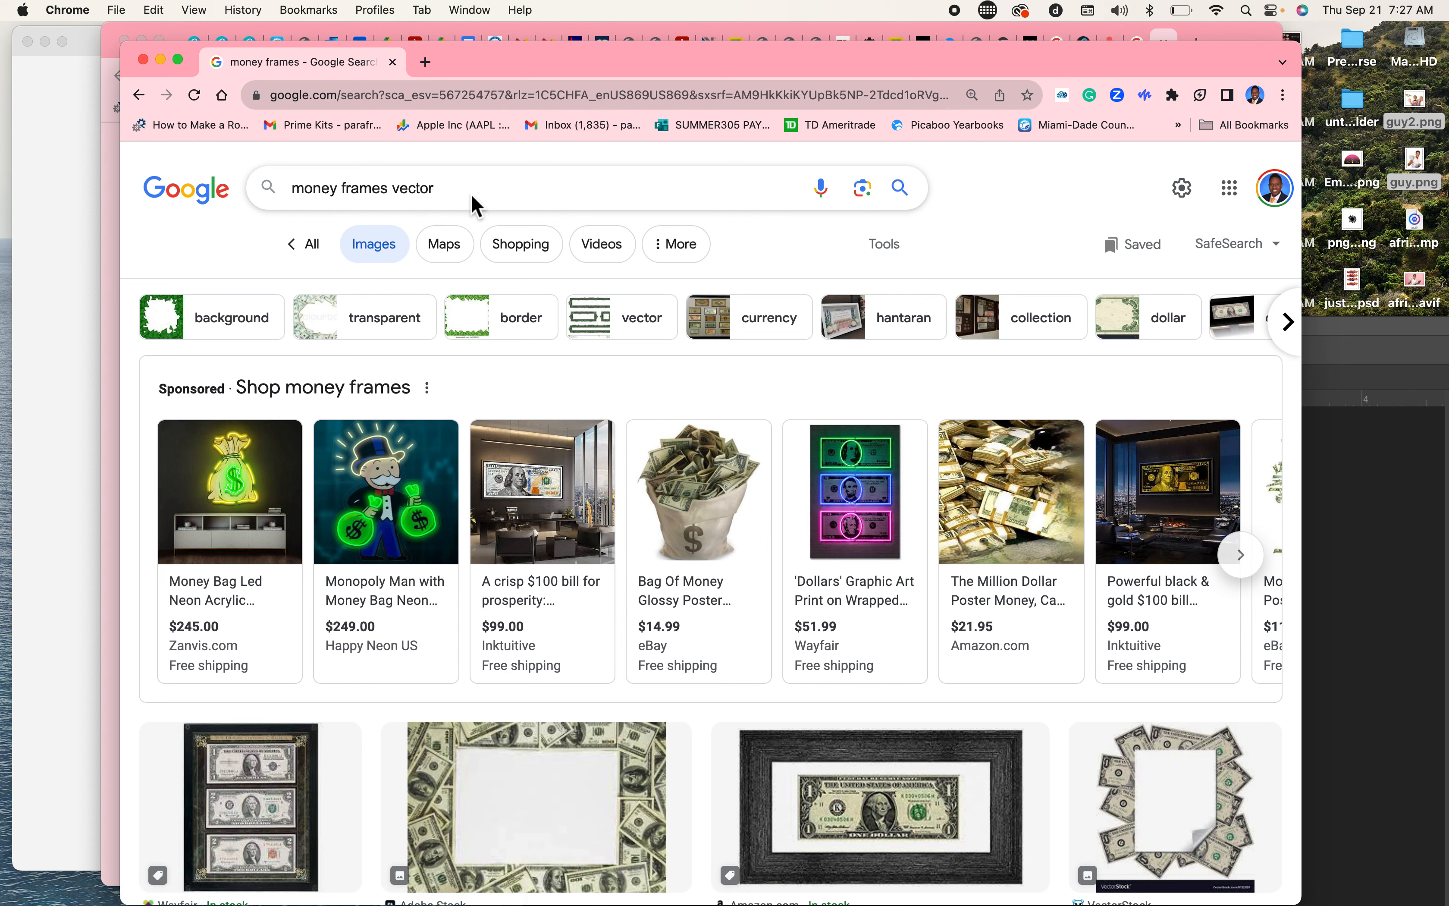
key(Return)
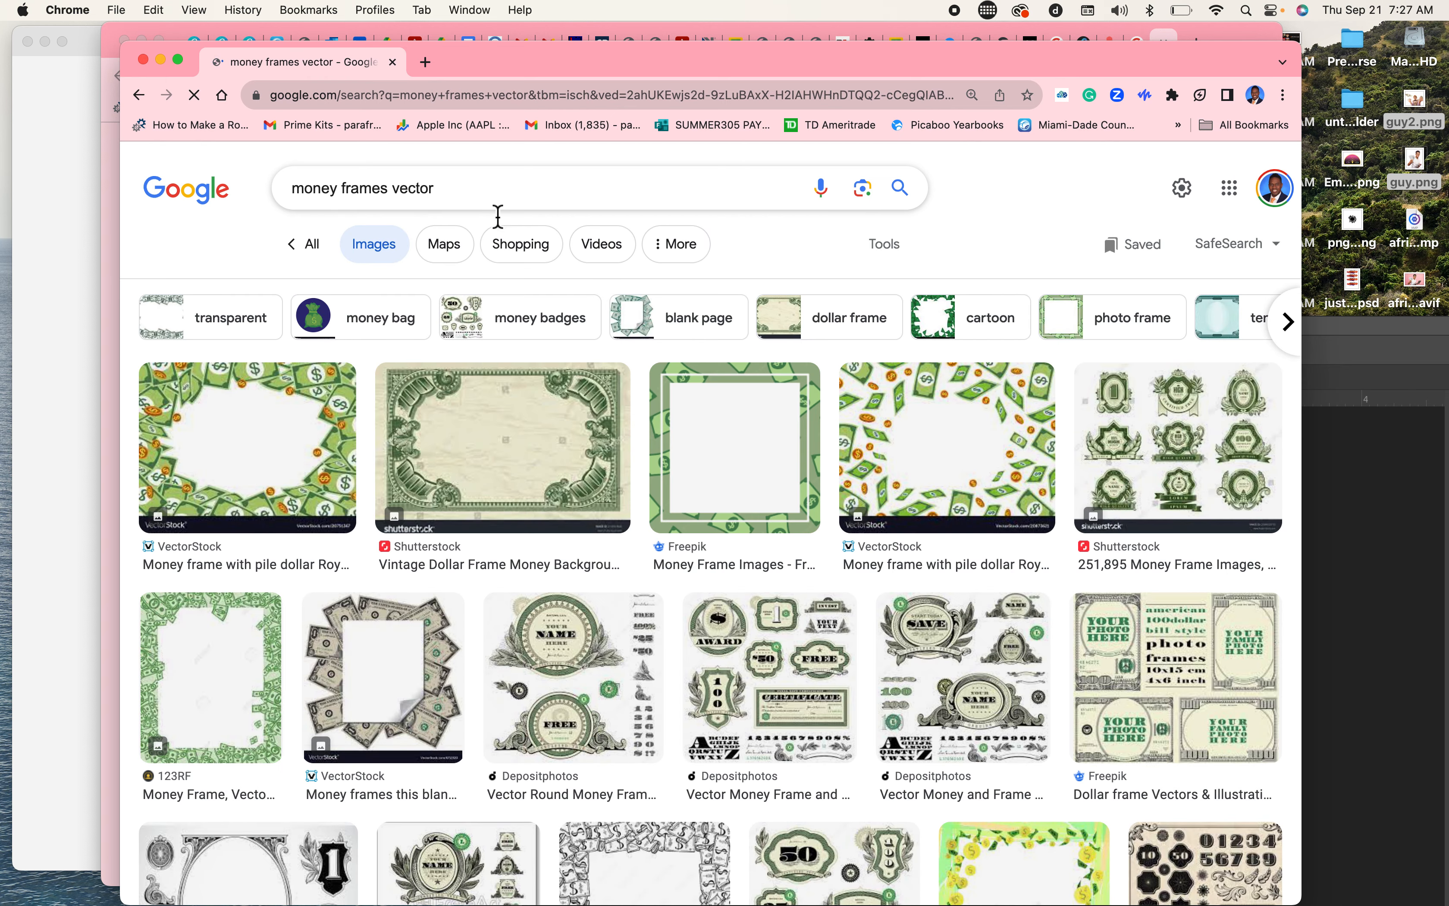
Step: Find the tall green dollar-bill frame from Rawpixel among the image results and save its picture to the desktop
scroll(607, 352, down, 3)
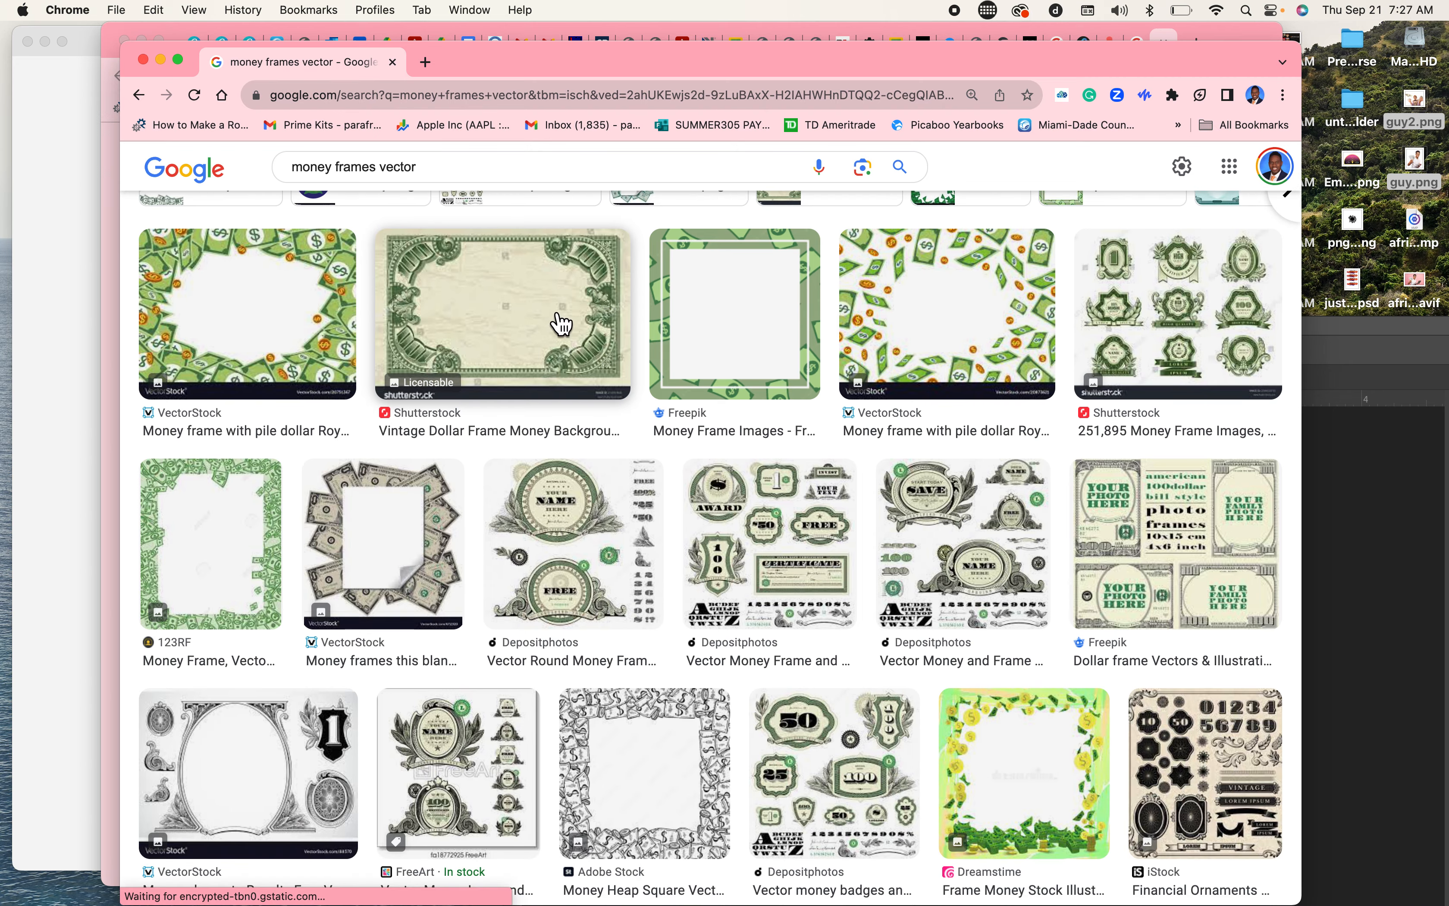
scroll(561, 323, down, 2)
scroll(559, 324, down, 5)
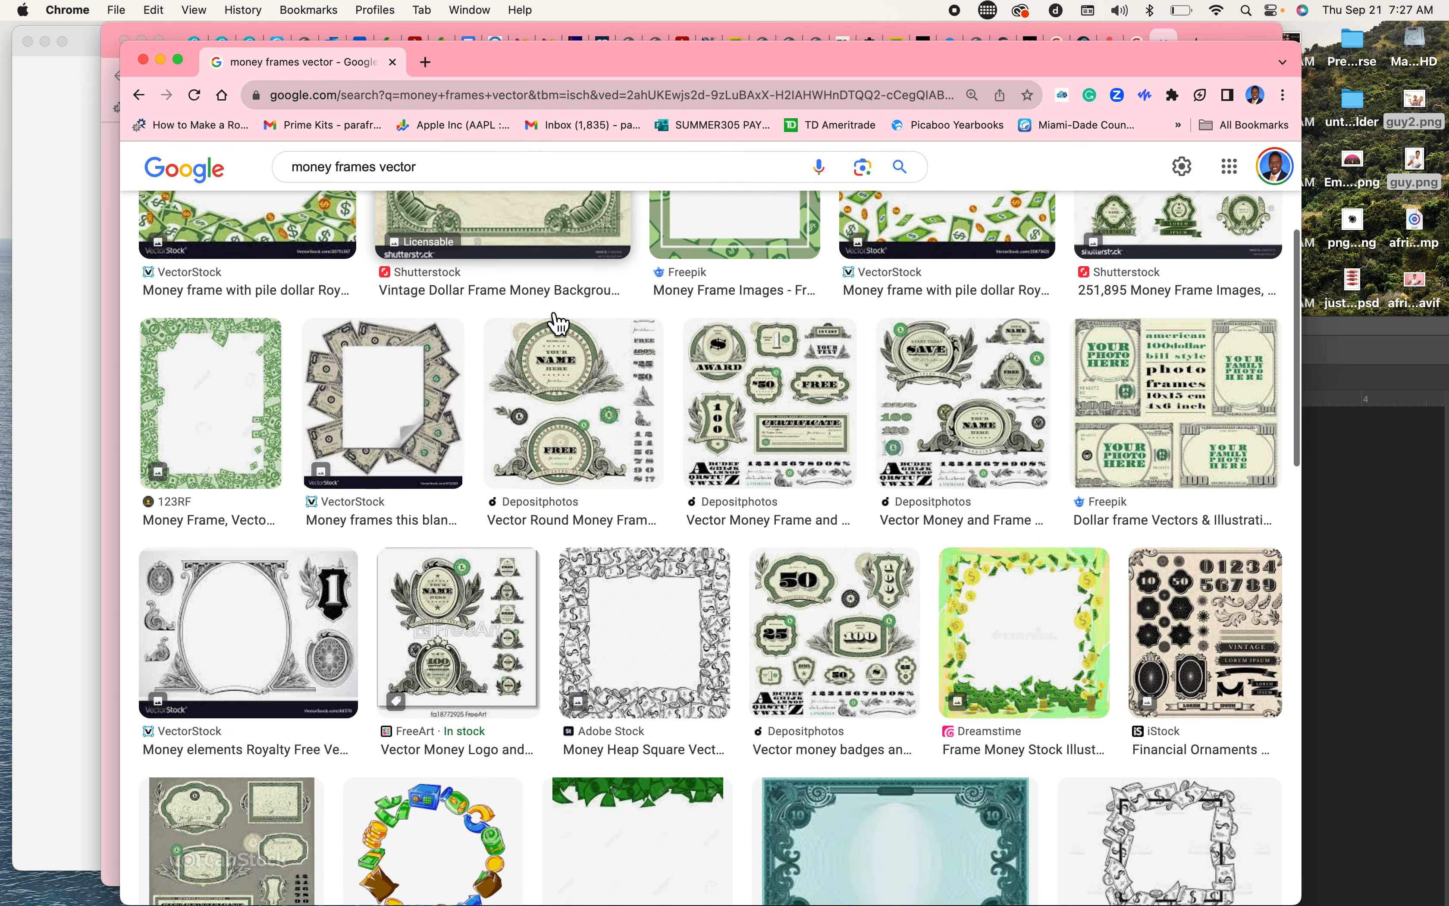
scroll(558, 324, up, 5)
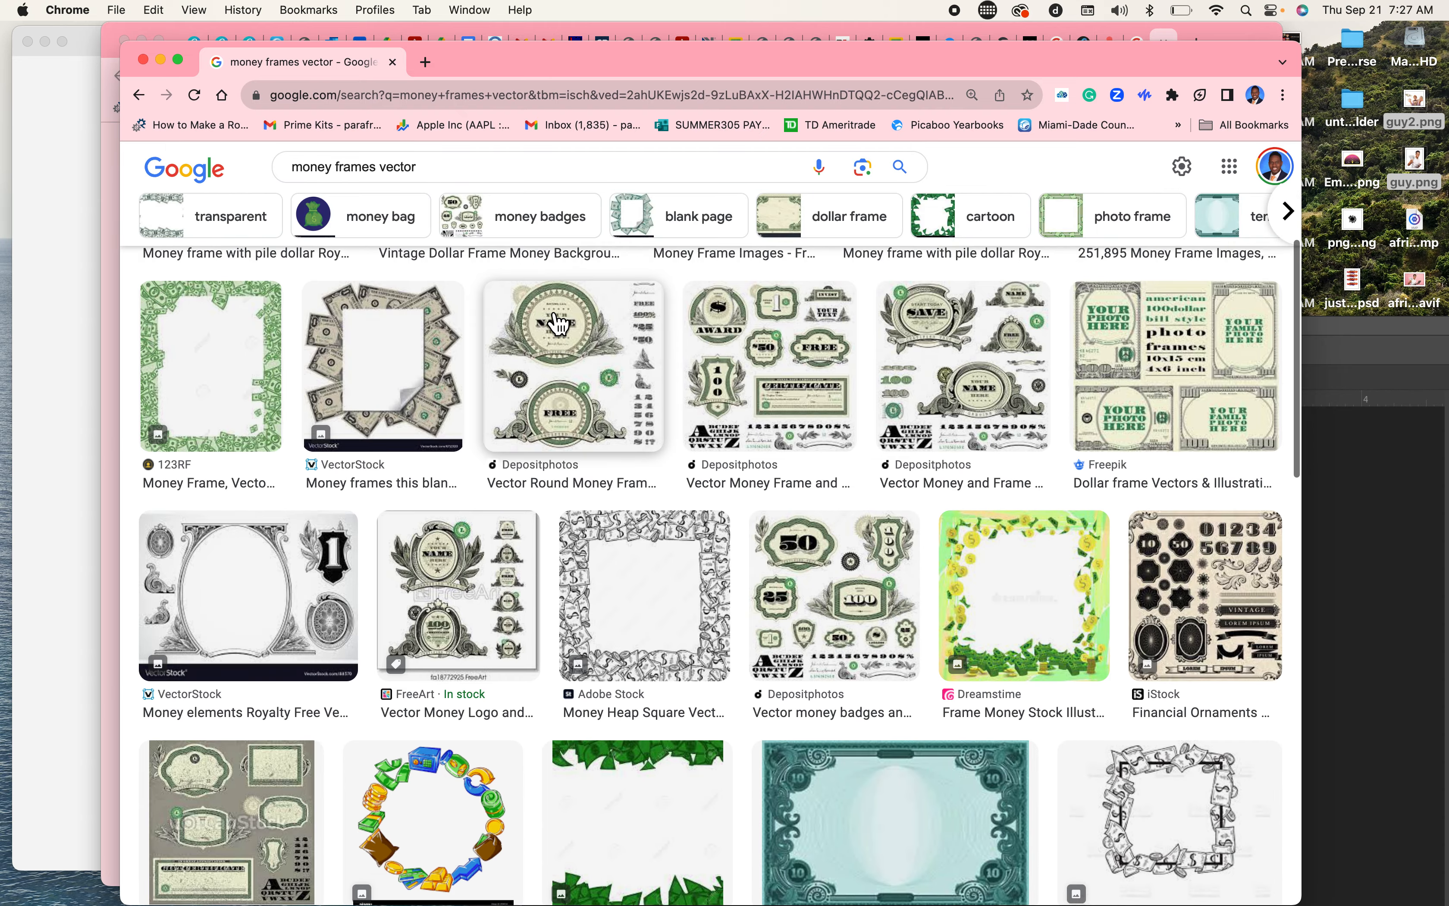
scroll(554, 321, up, 3)
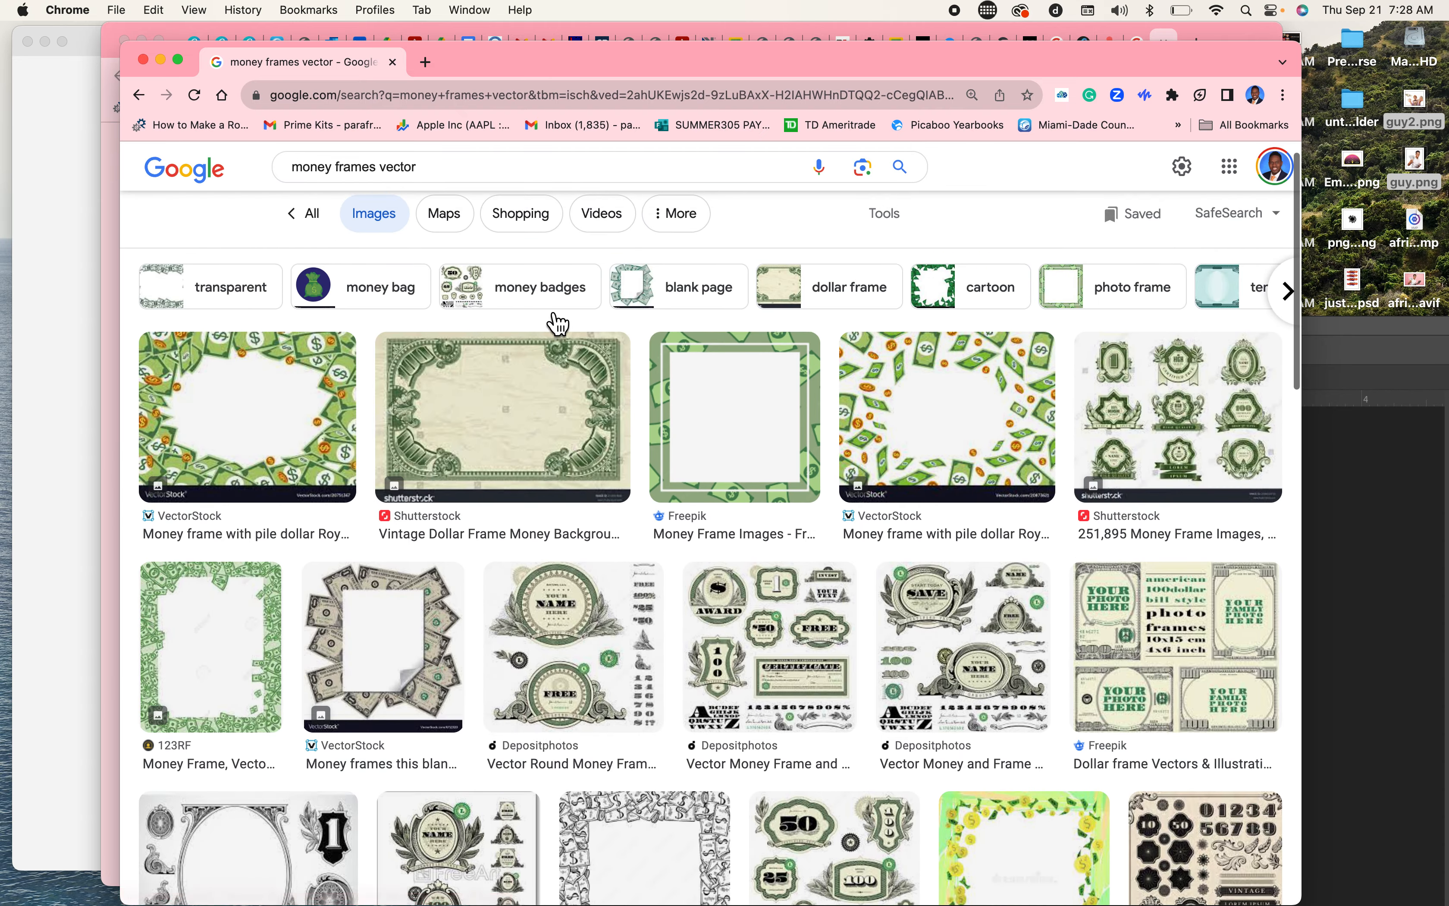
scroll(559, 324, down, 15)
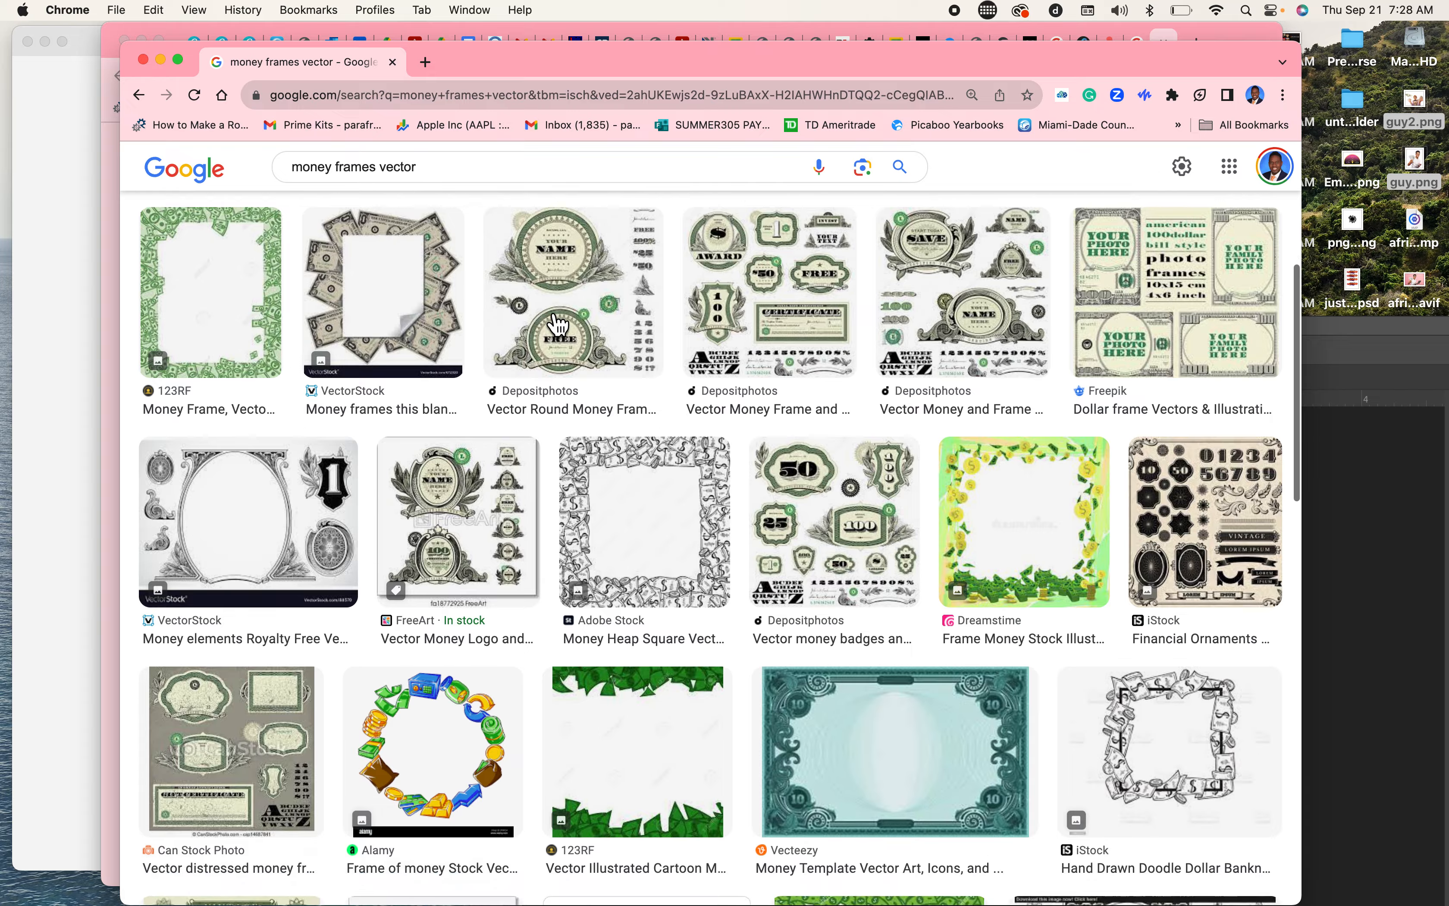
scroll(558, 323, down, 8)
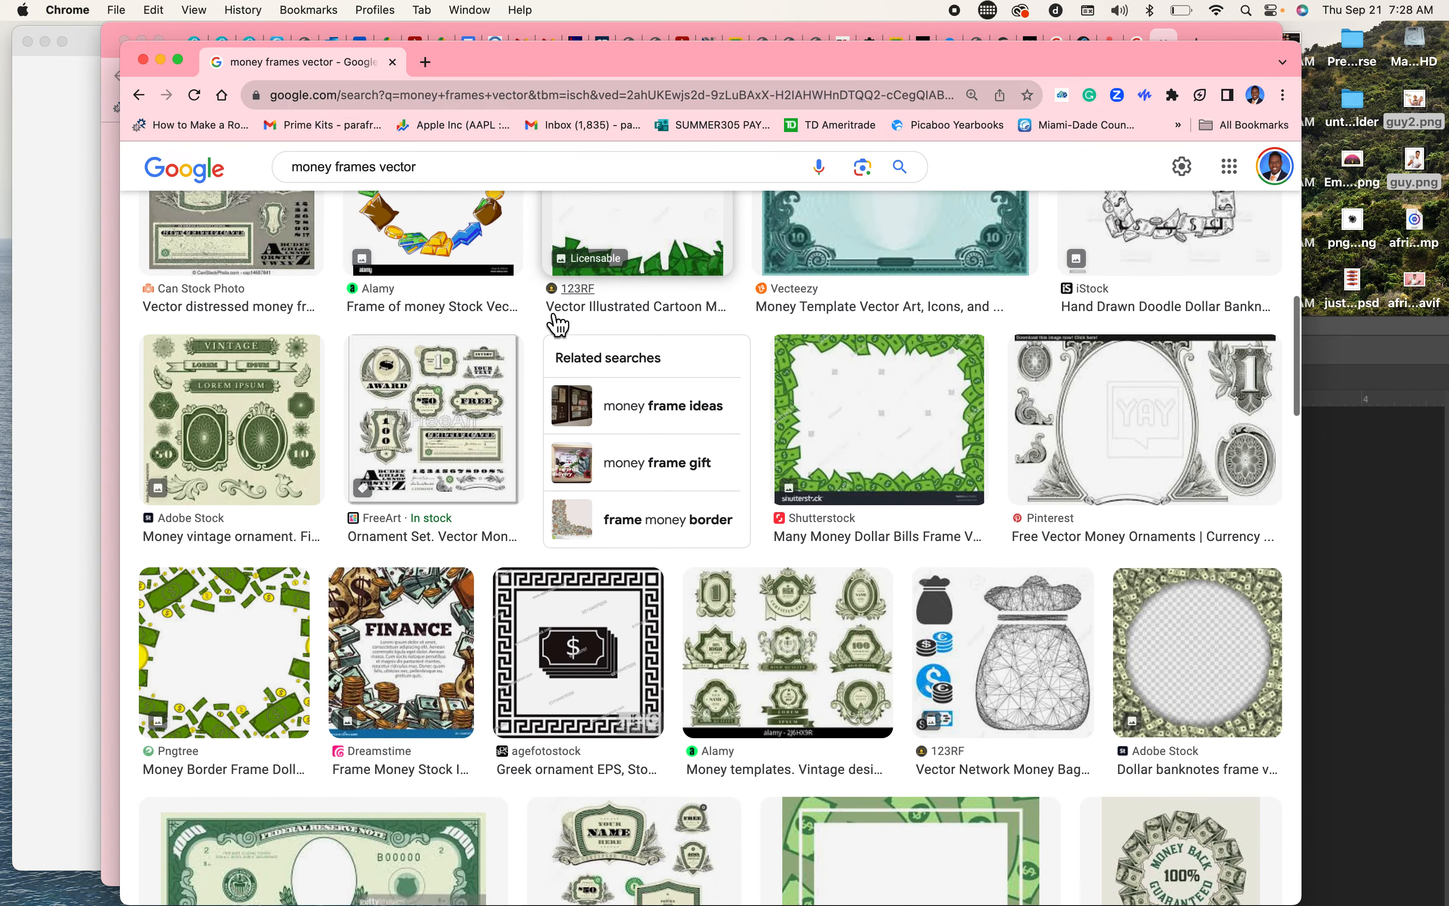
scroll(559, 323, down, 10)
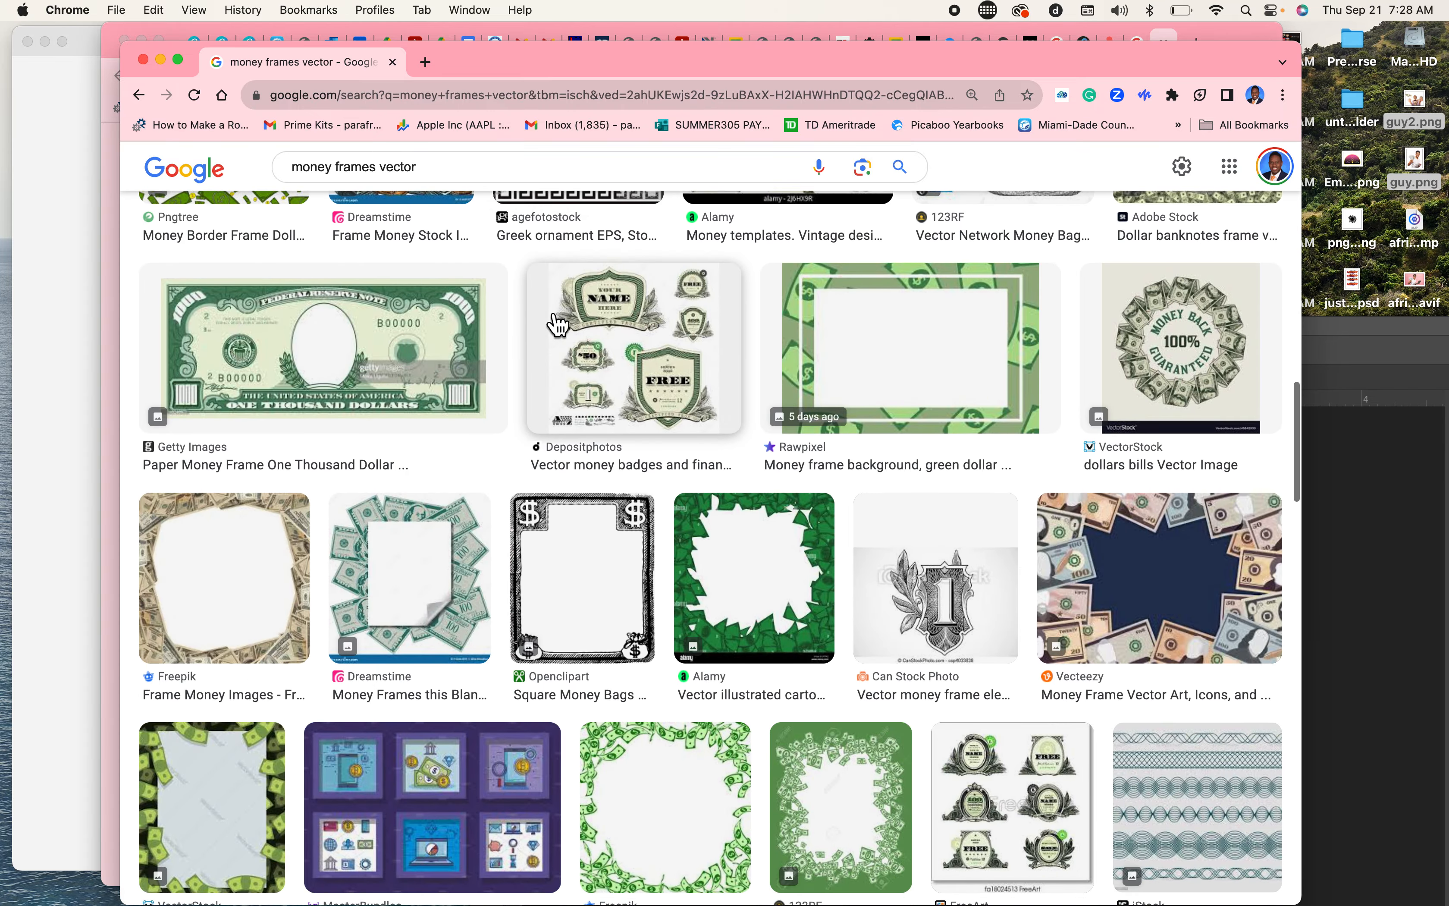
scroll(558, 323, down, 4)
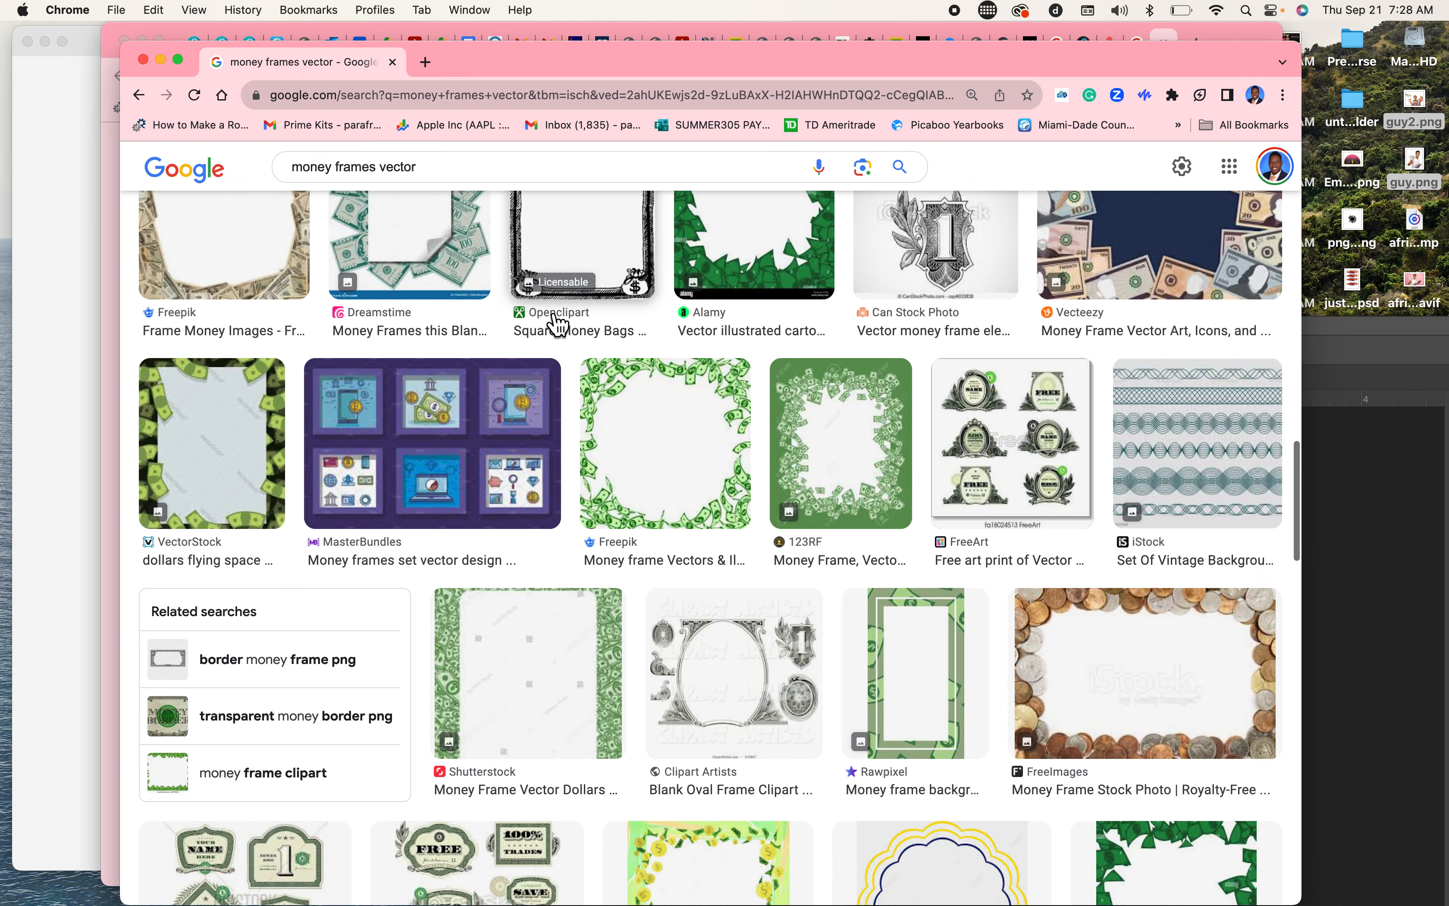
scroll(649, 367, down, 2)
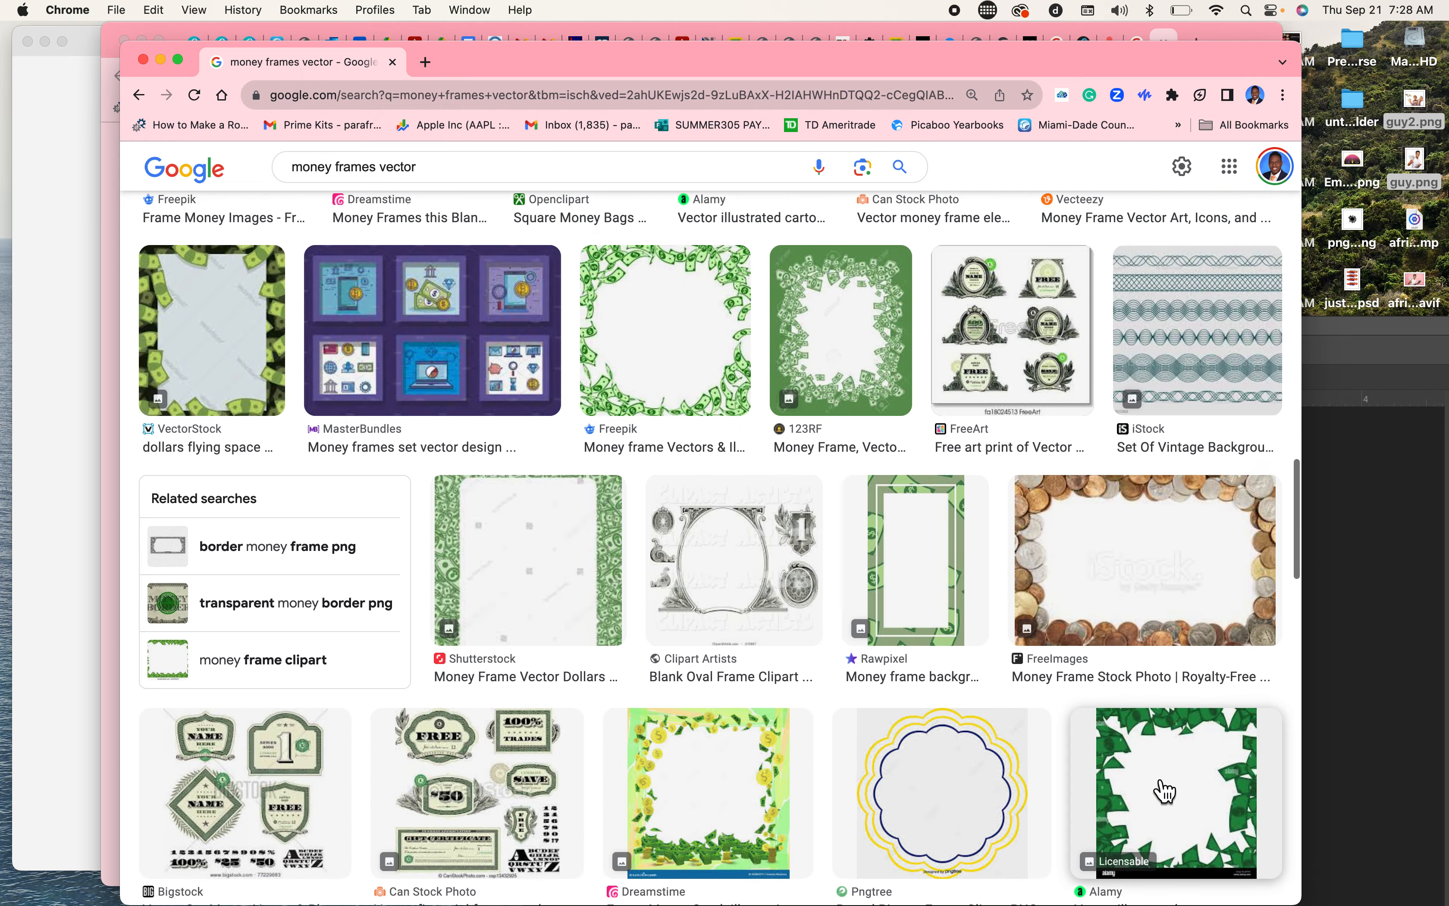
click(939, 575)
drag(989, 414, 1436, 221)
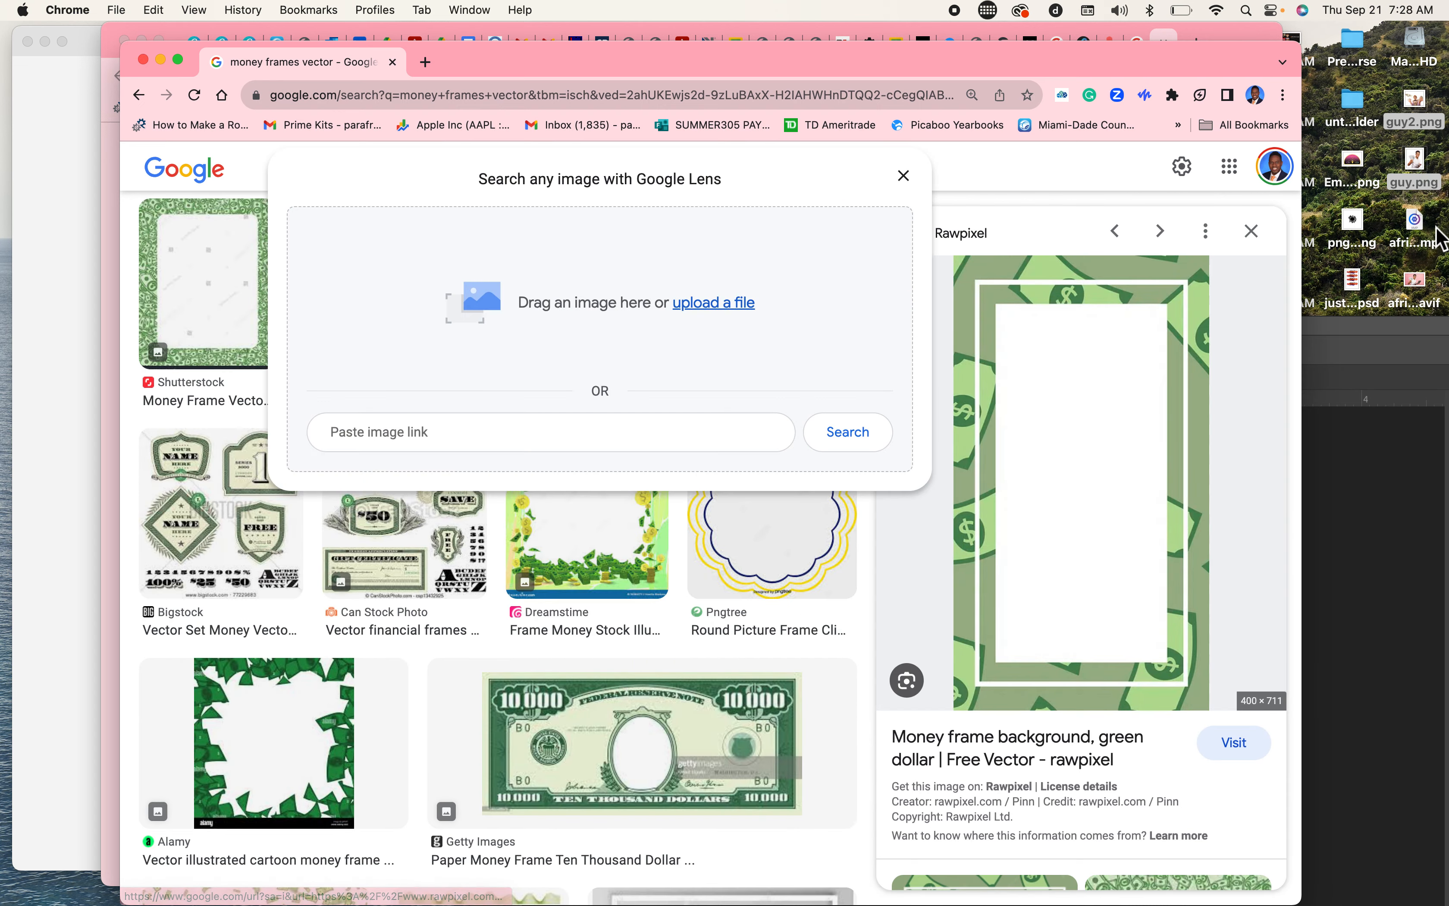
Step: Switch to Photoshop and place the saved money frame image as a new layer in Untitled-3
drag(1183, 67, 1246, 482)
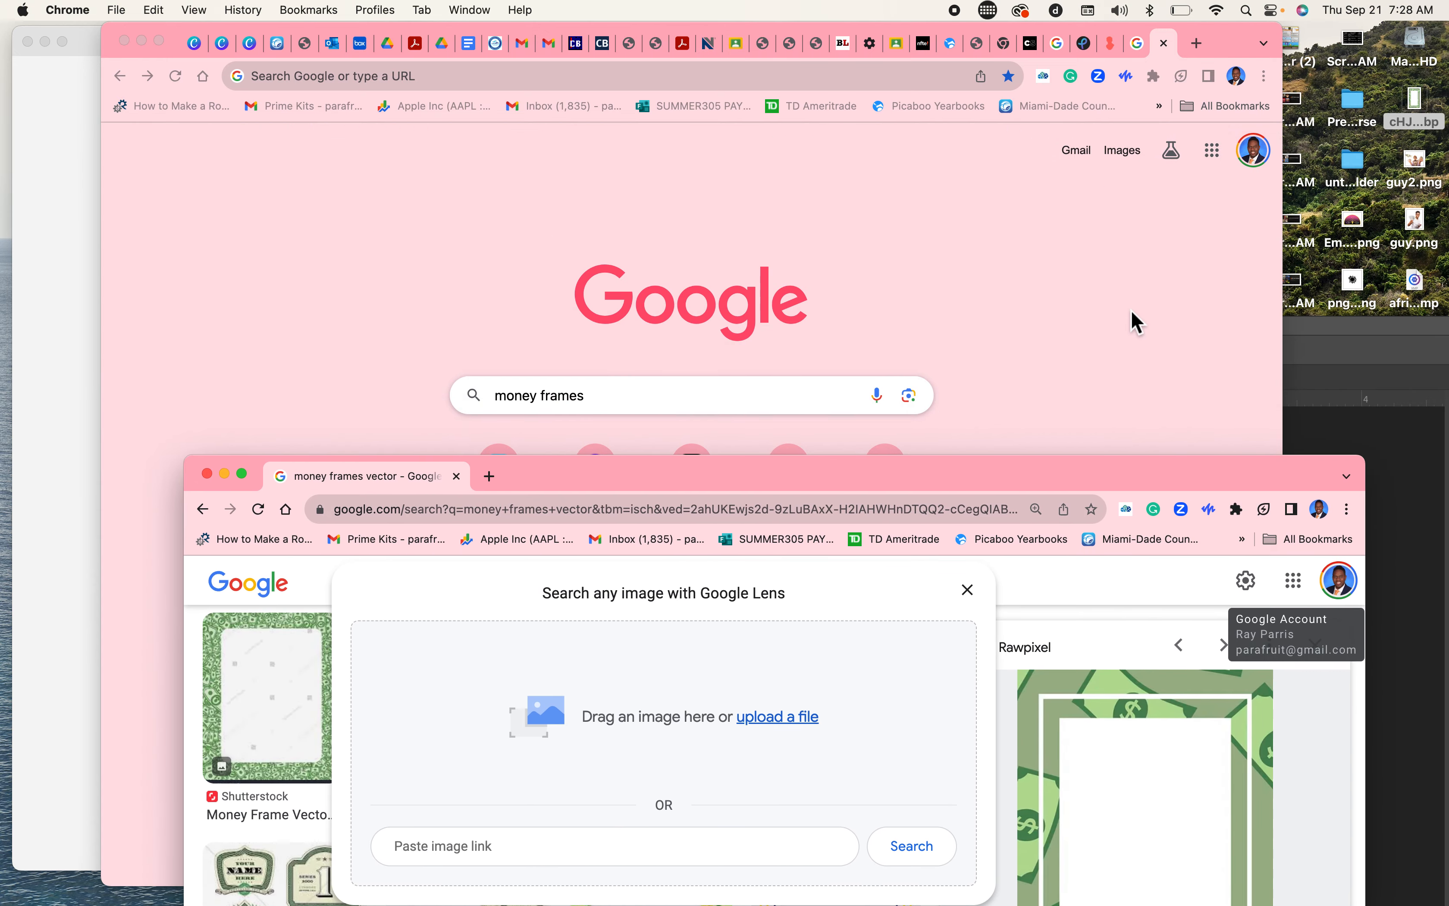
click(1131, 309)
click(1309, 333)
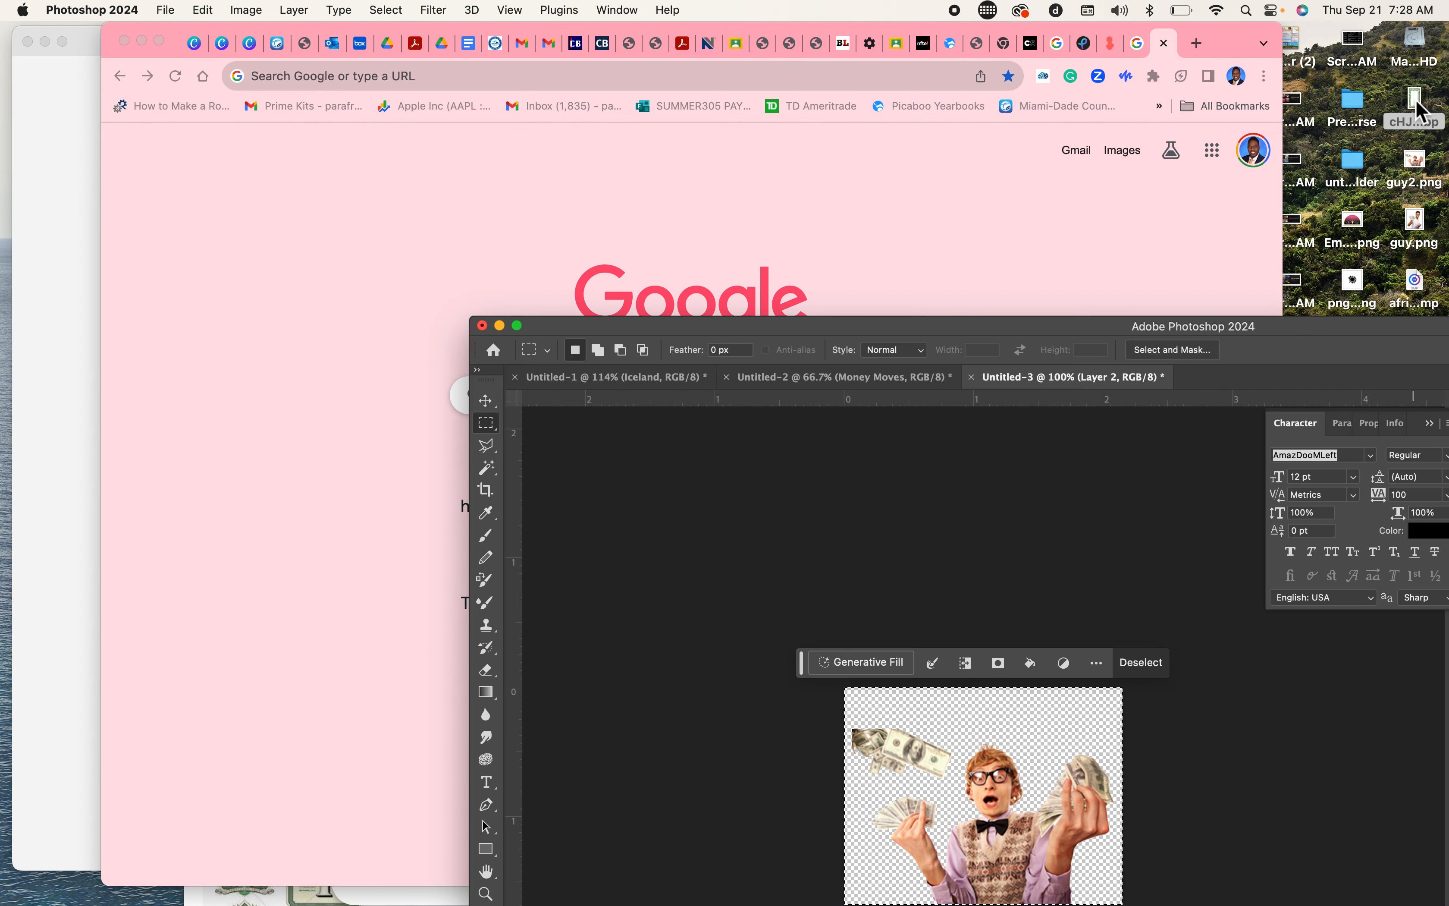
drag(1419, 109, 1012, 815)
drag(1081, 330, 891, 149)
click(1318, 248)
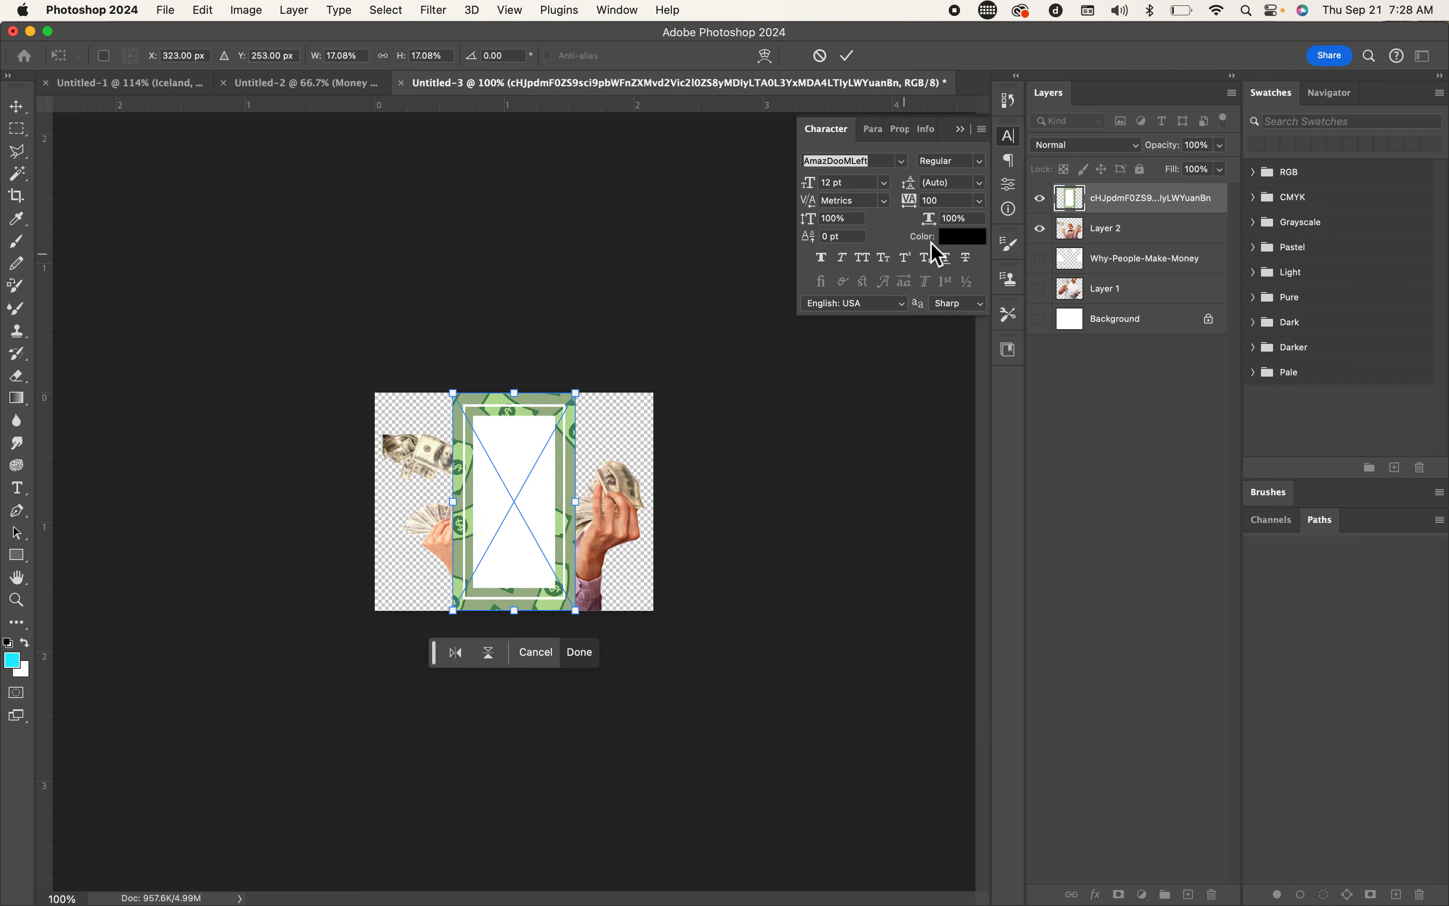
key(Return)
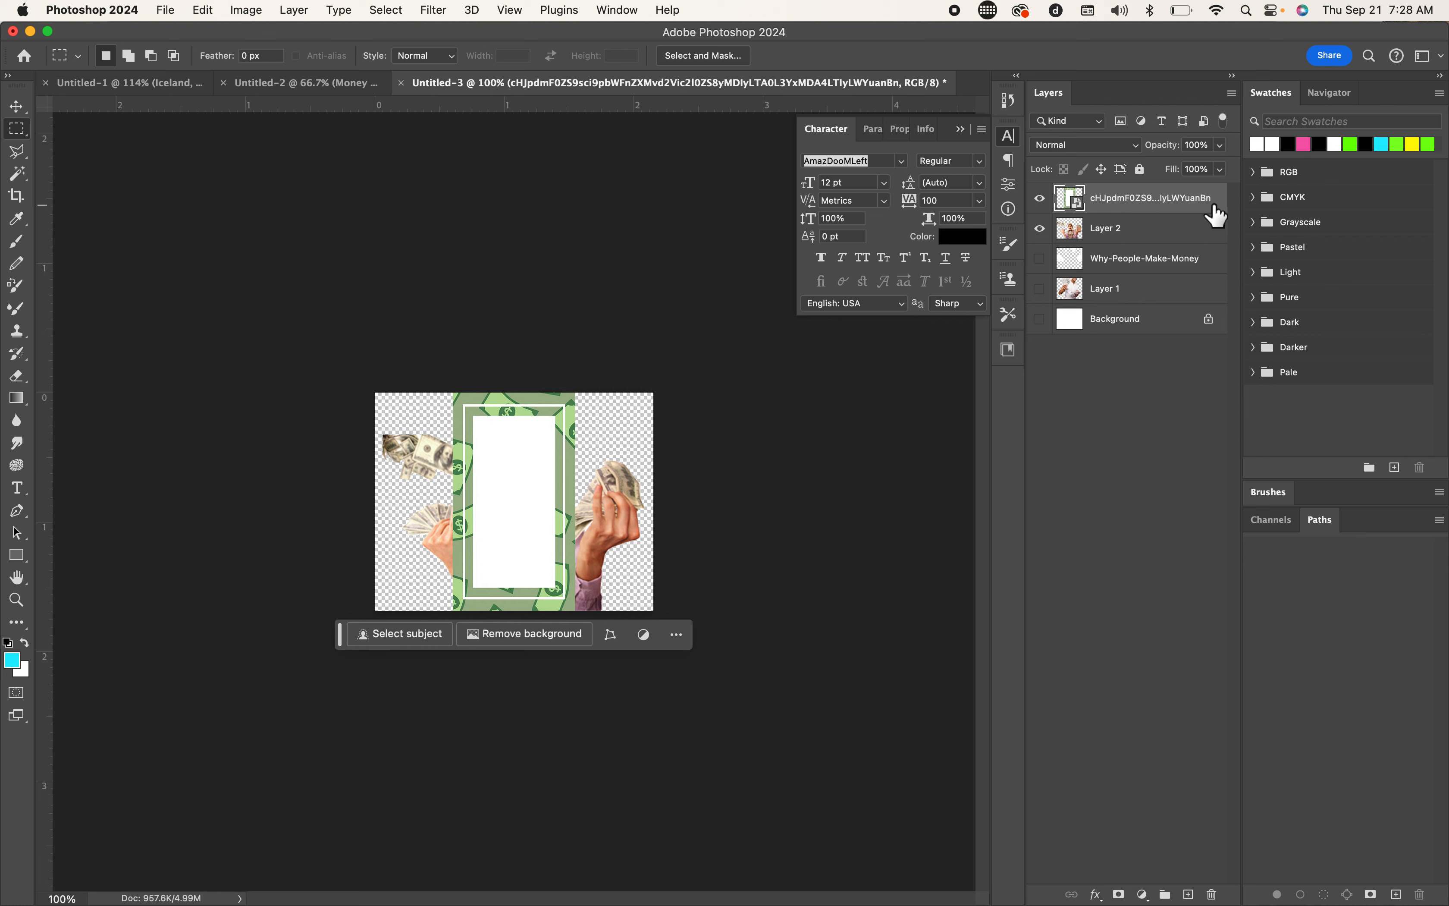
Step: Rasterize the money frame layer and delete the white rectangle at its center
right_click(1209, 211)
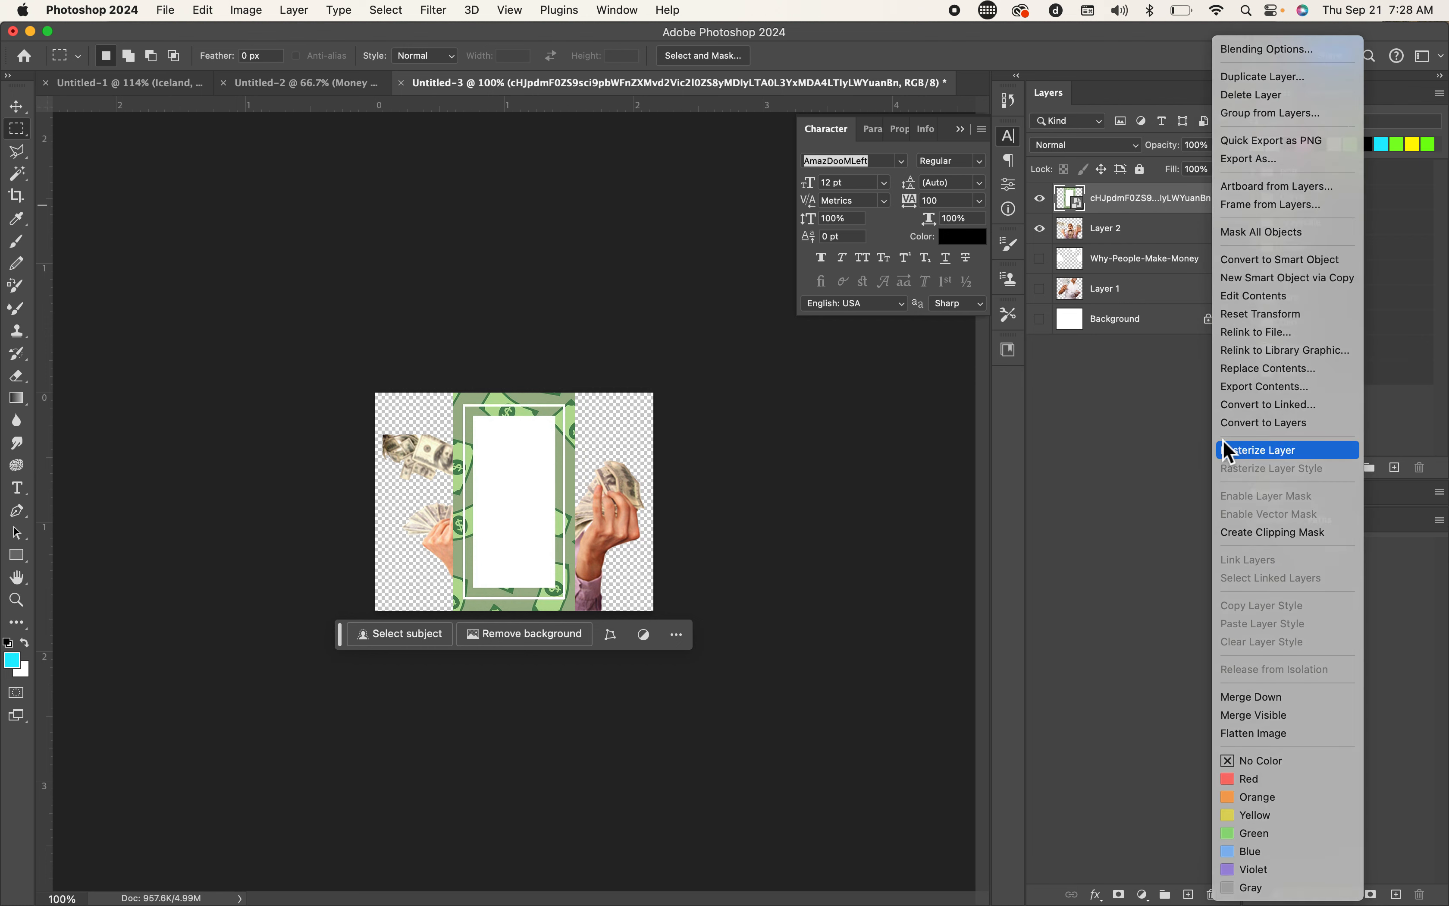
click(1235, 451)
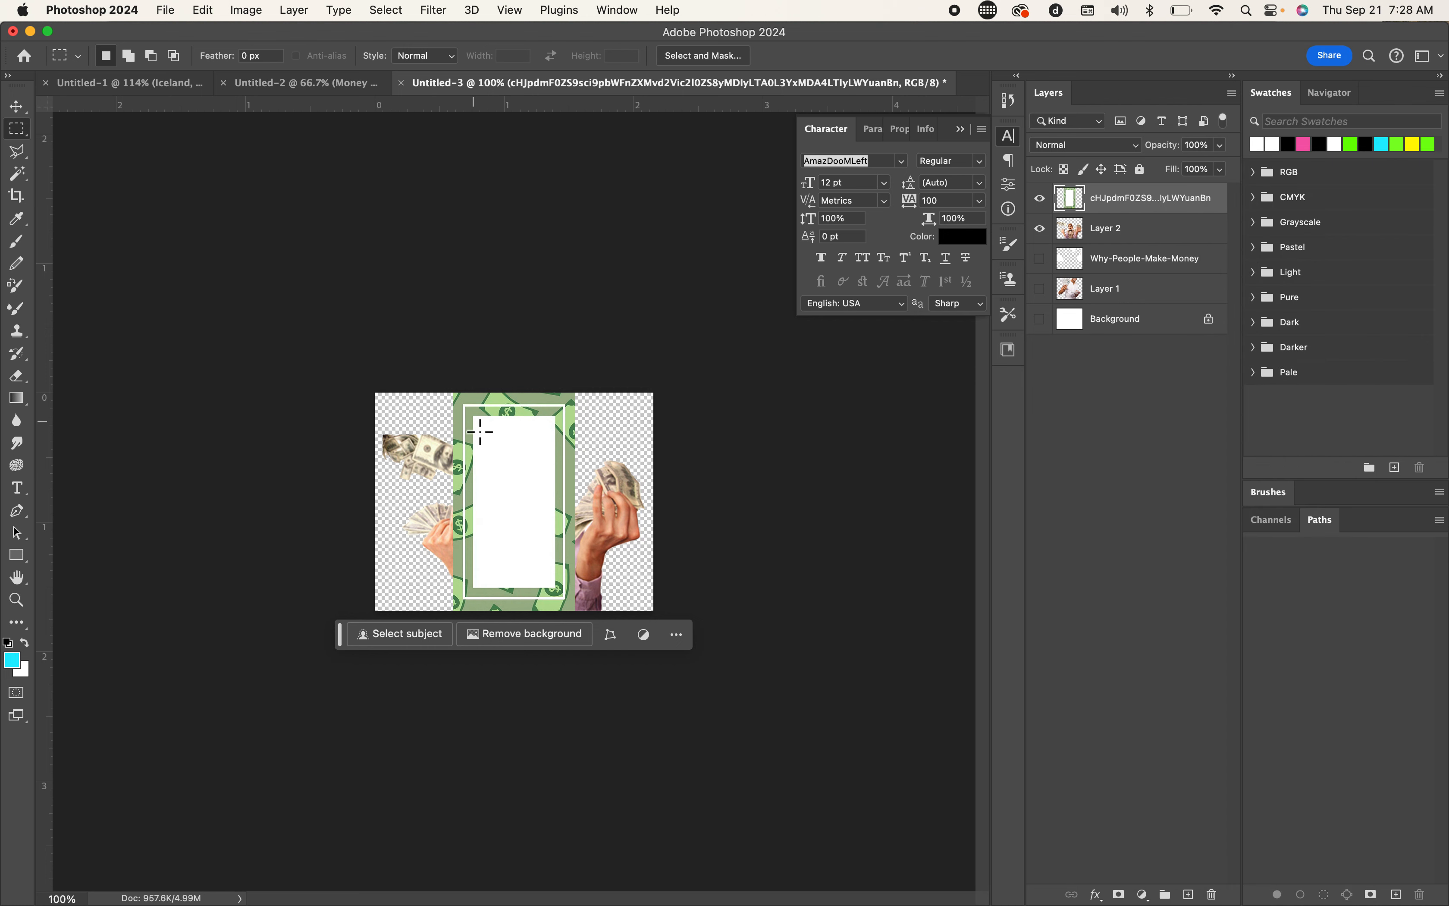
drag(476, 419, 562, 594)
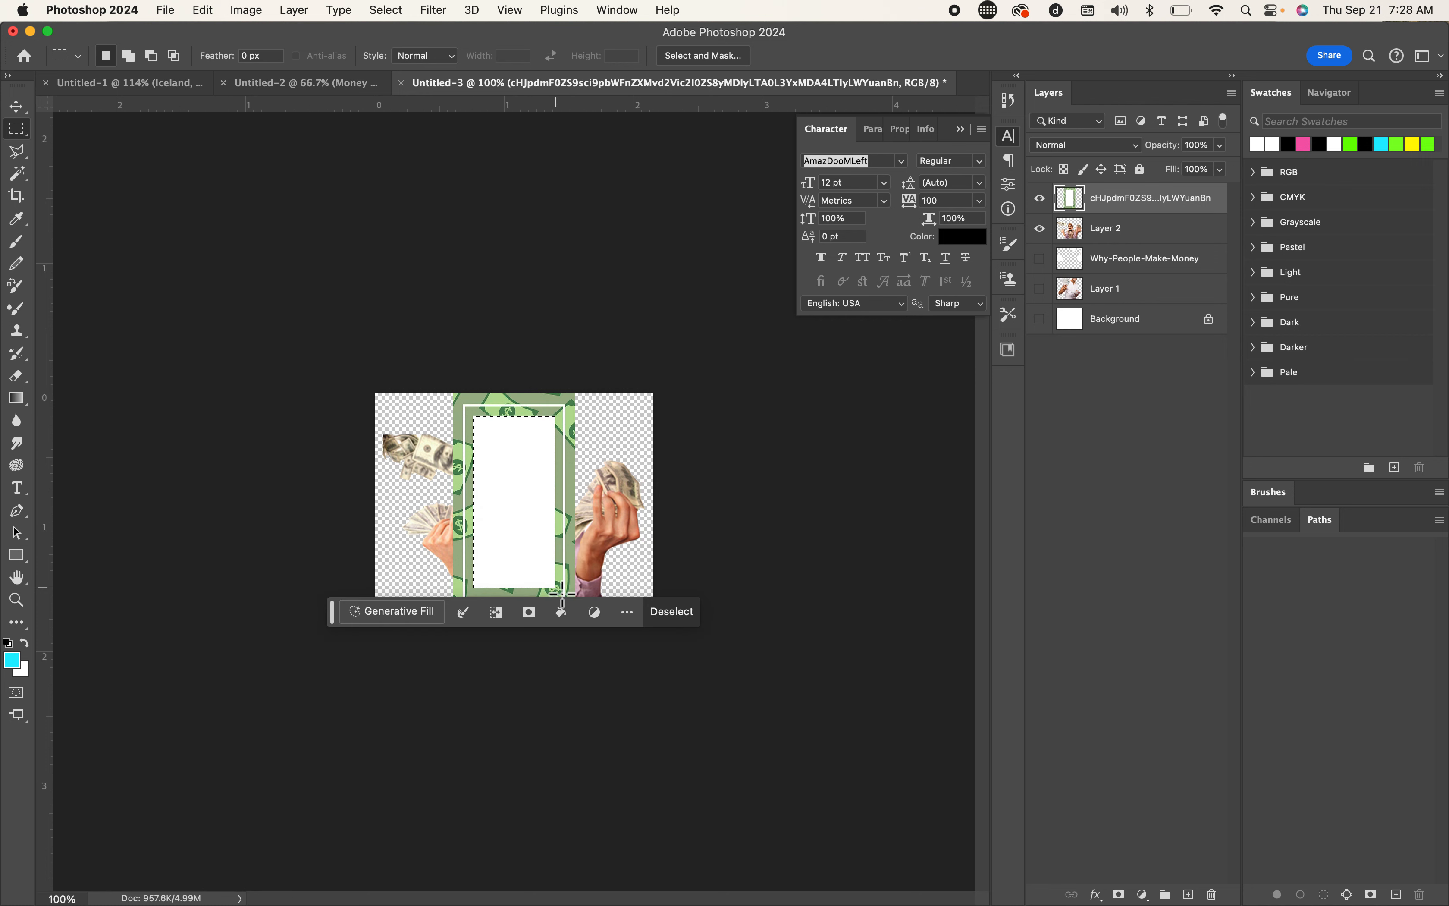
key(Delete)
key(super+d)
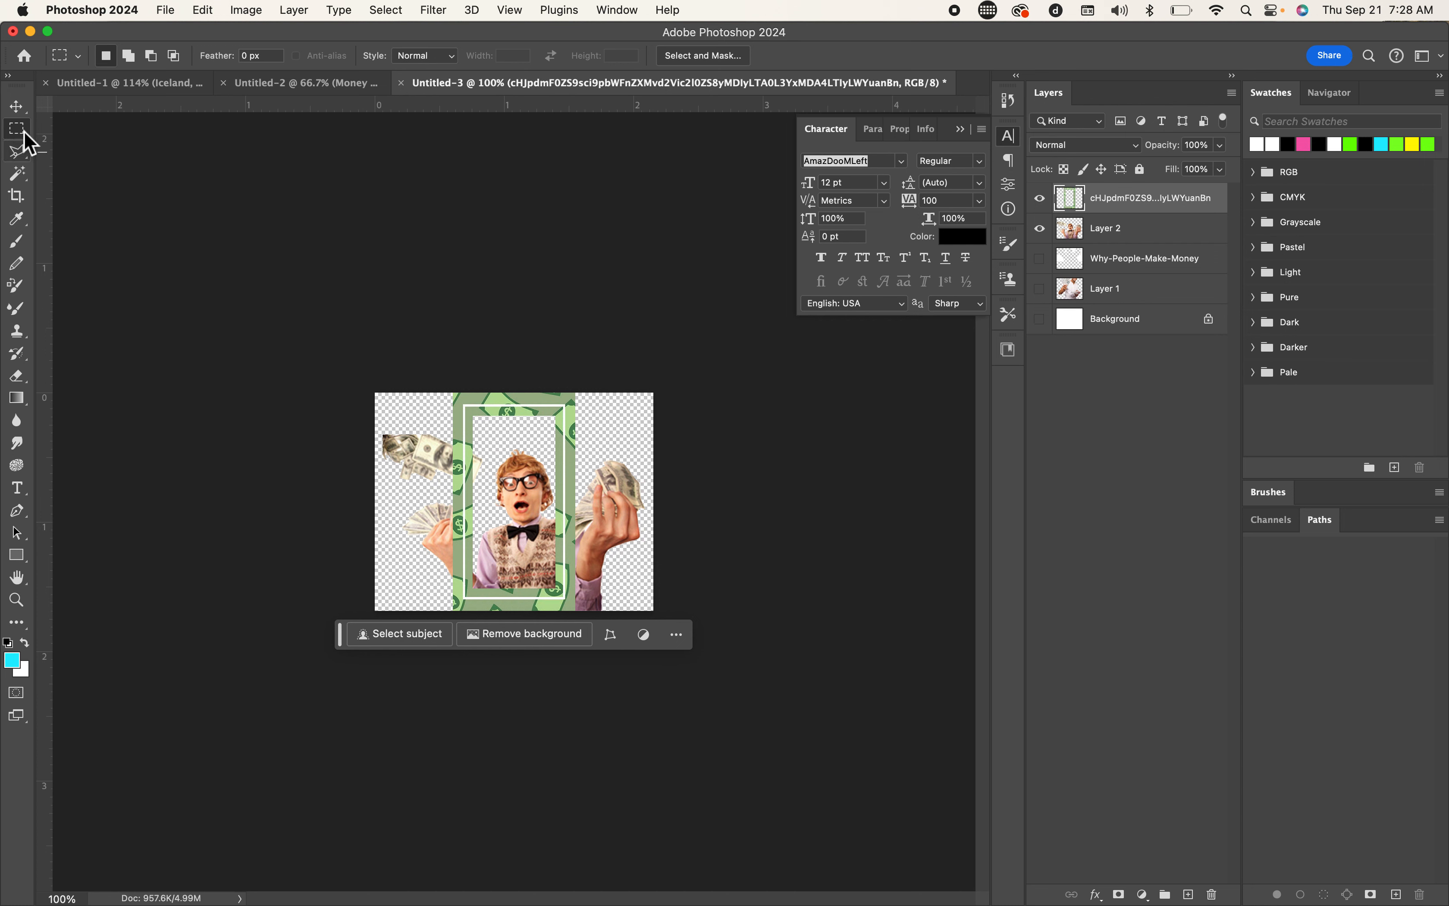
Step: Hide Layer 2 and stretch the money frame horizontally to fill the full width of the canvas
key(v)
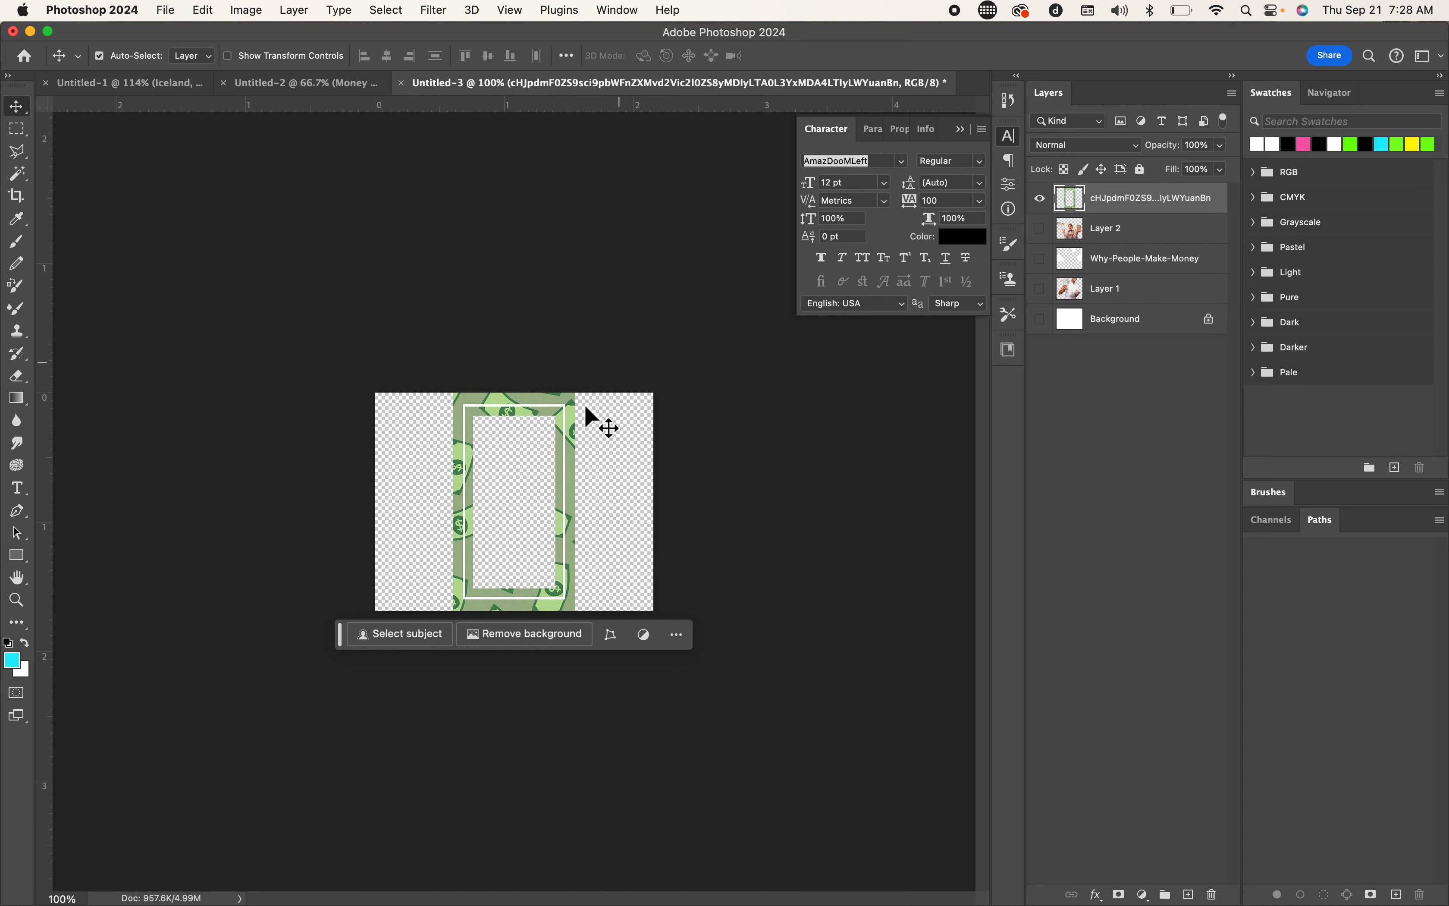
click(554, 483)
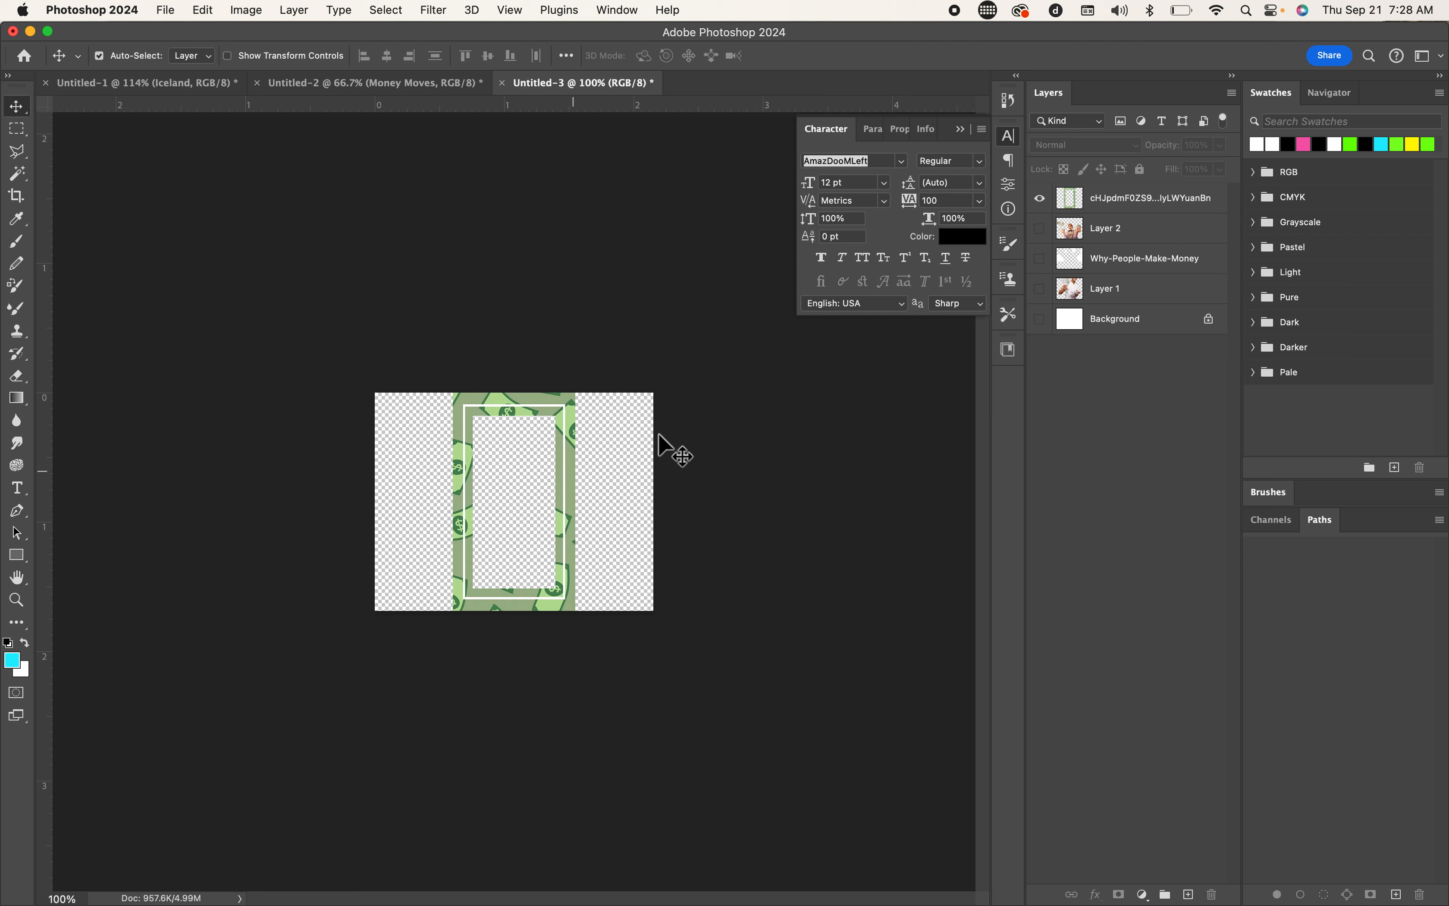
click(1178, 214)
key(super+t)
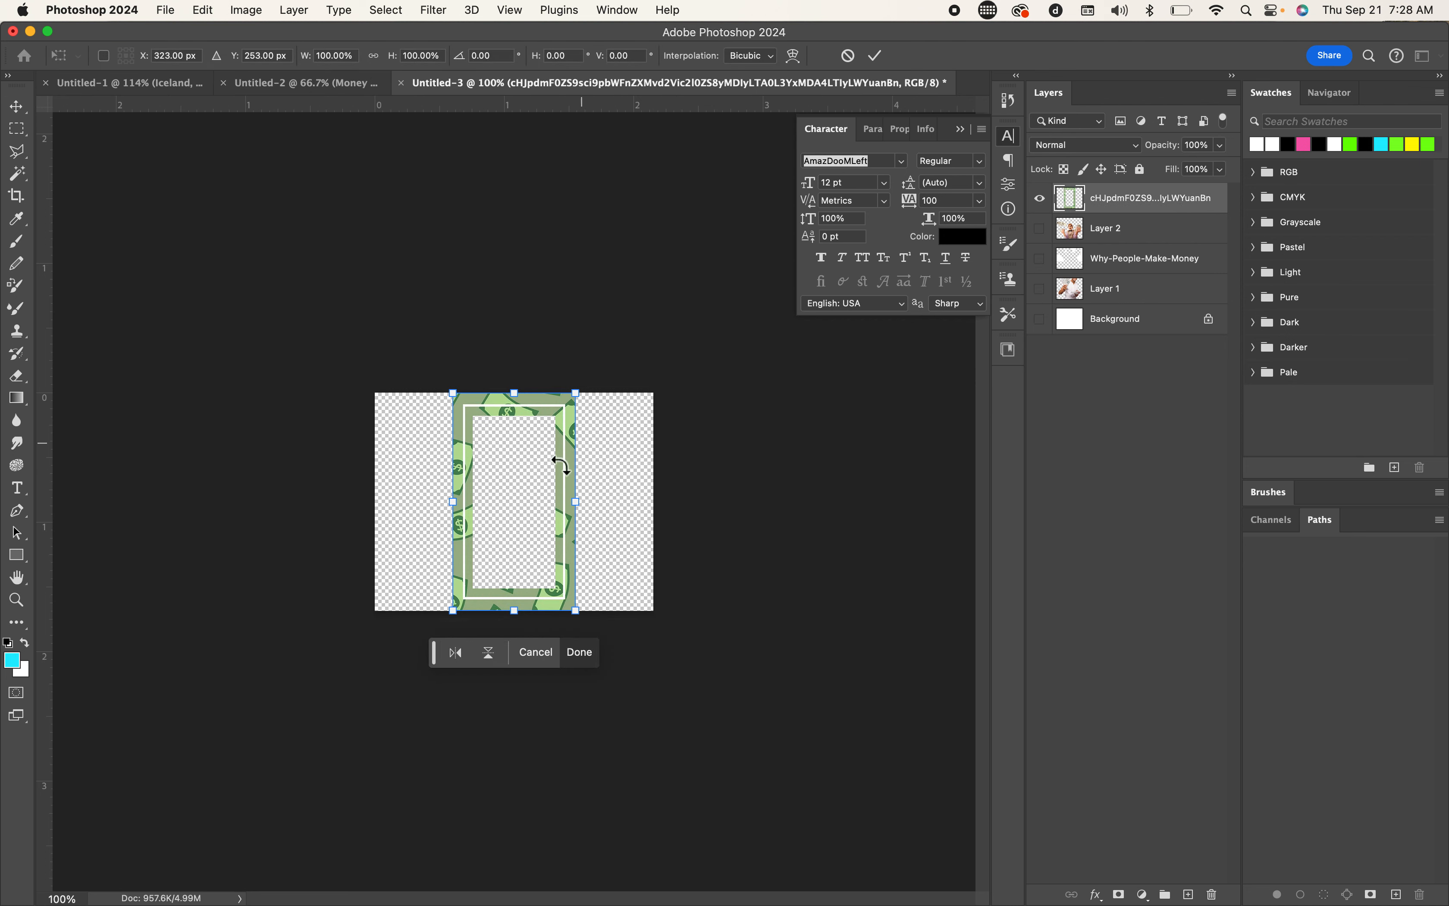
drag(459, 513, 376, 514)
drag(582, 513, 654, 513)
key(Return)
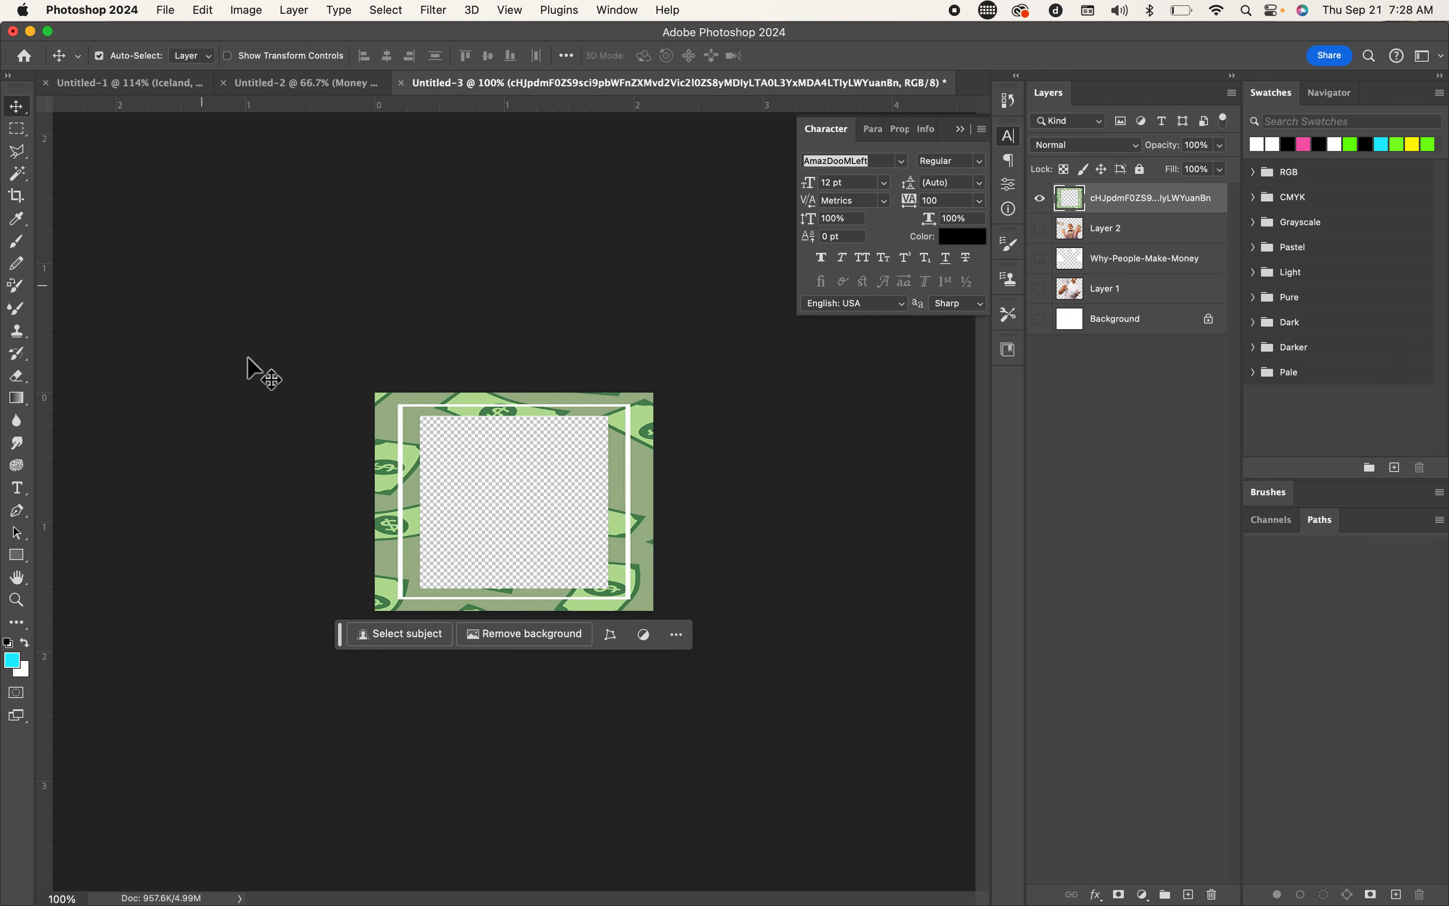
Step: Export the money frame document as a PNG image to the desktop
click(167, 10)
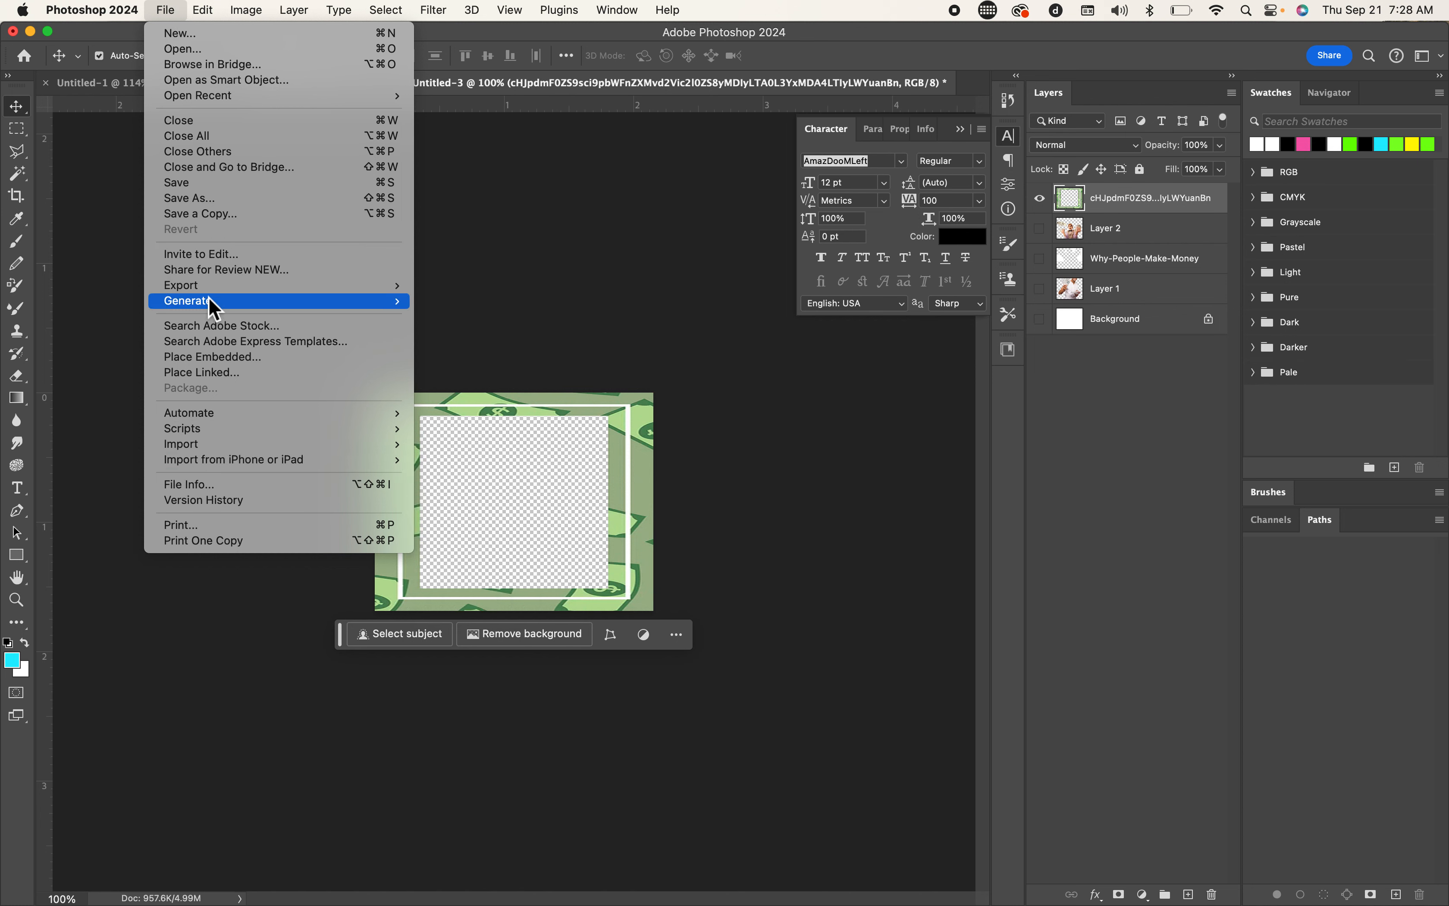
mouse_move(207, 287)
click(463, 285)
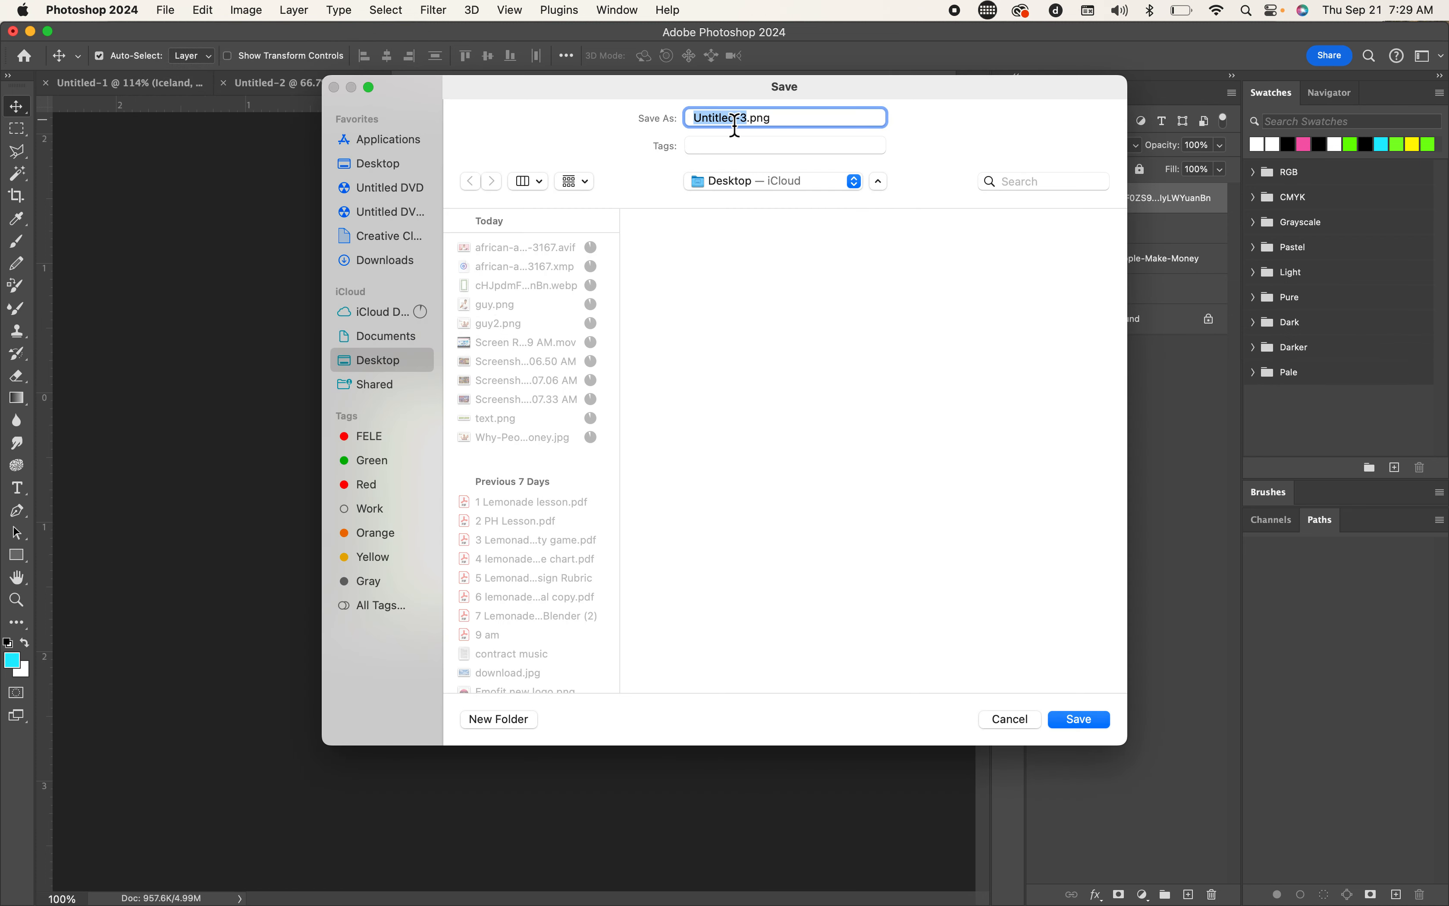
click(1085, 720)
Step: Switch to Creator Studio in Chrome and upload the exported frame PNG to the Admin photo folder of the NWSA 2024 project
drag(439, 37, 392, 250)
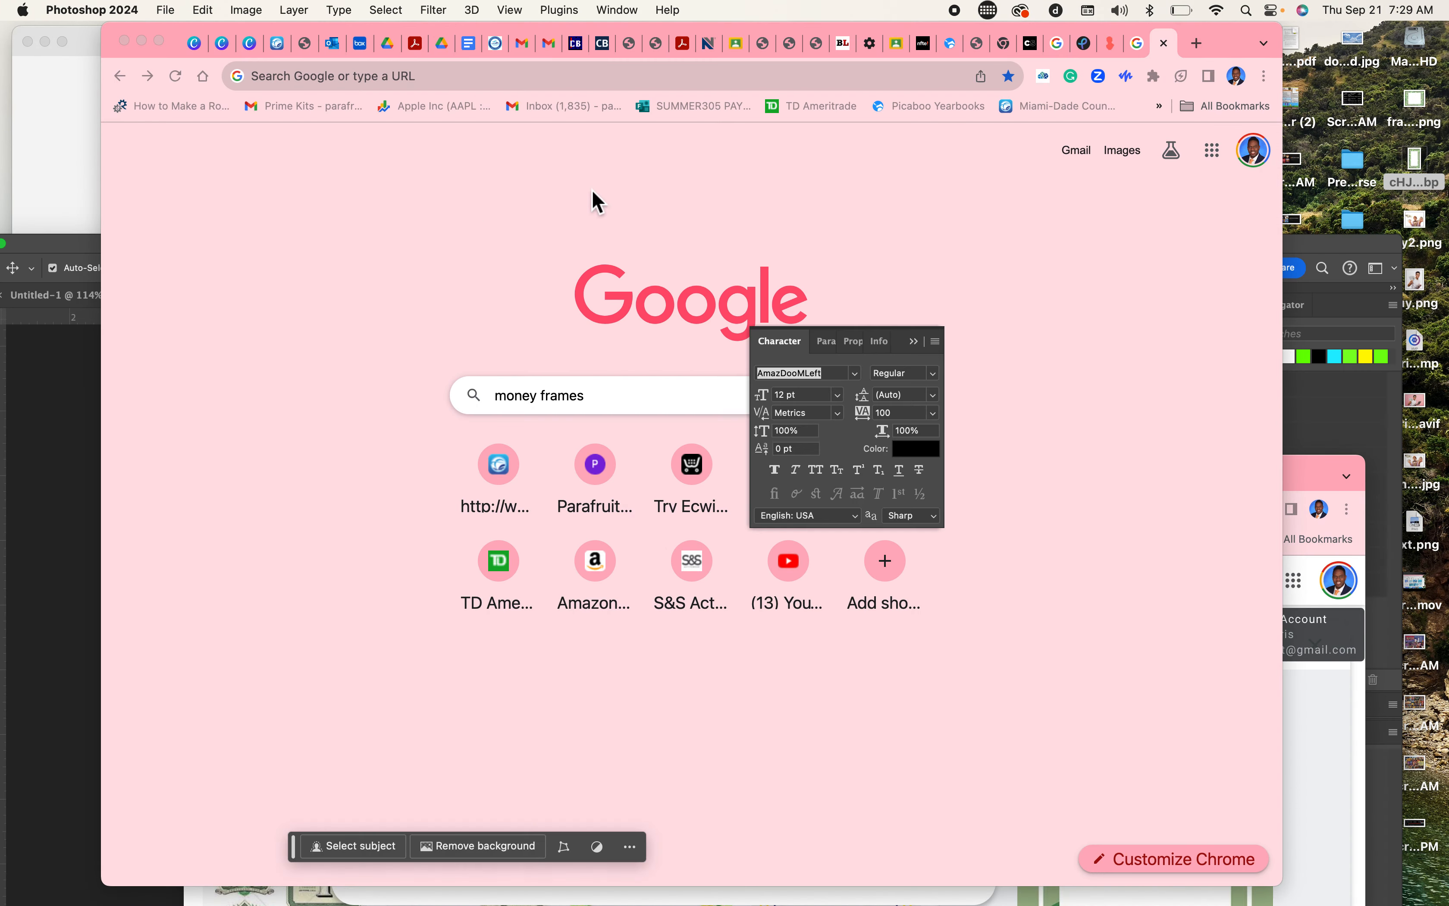
click(950, 44)
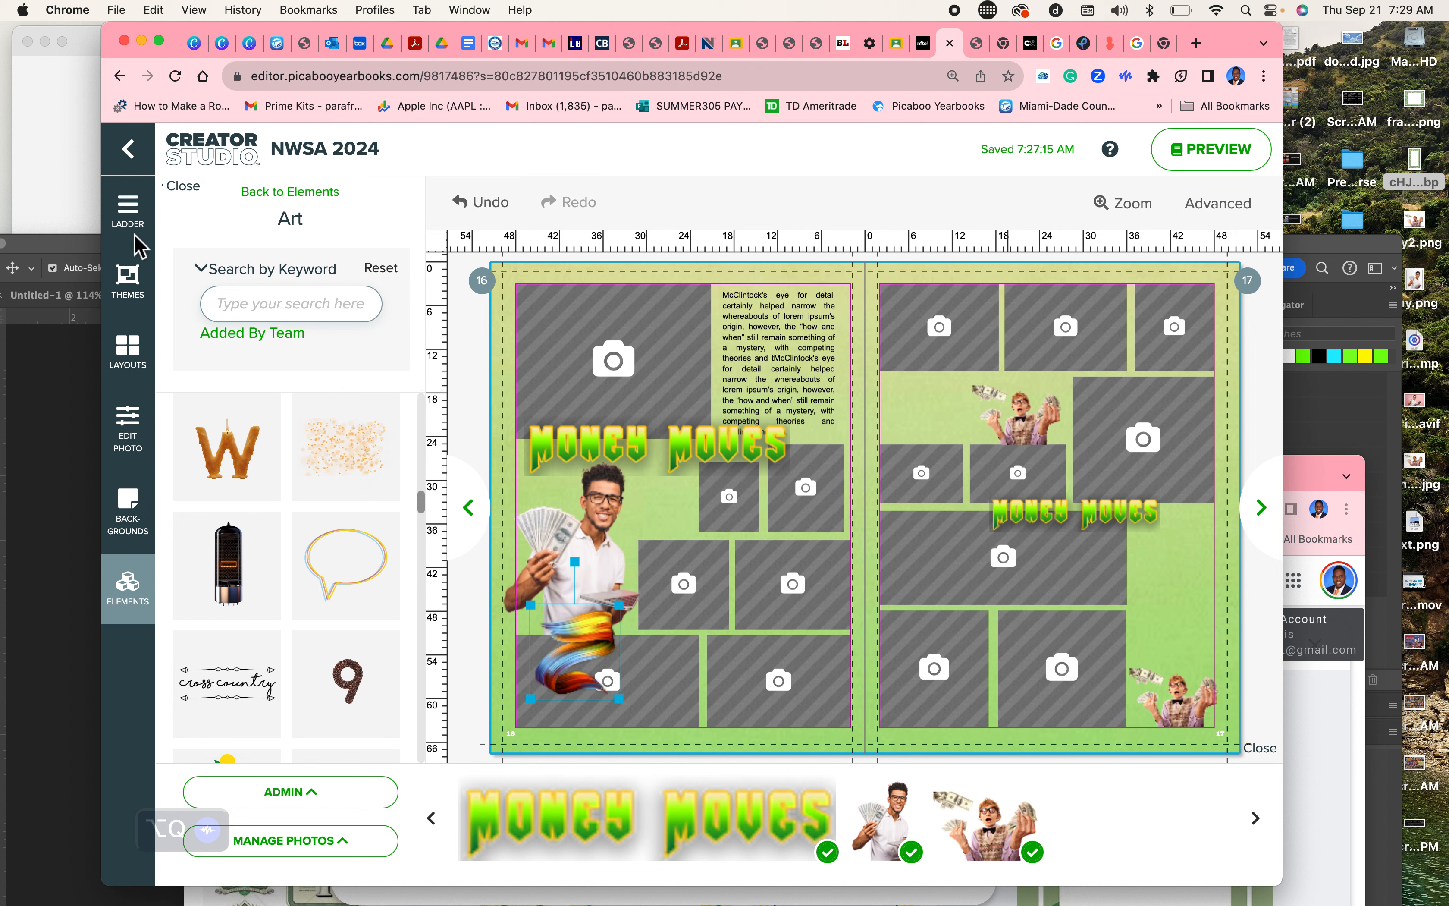
click(136, 165)
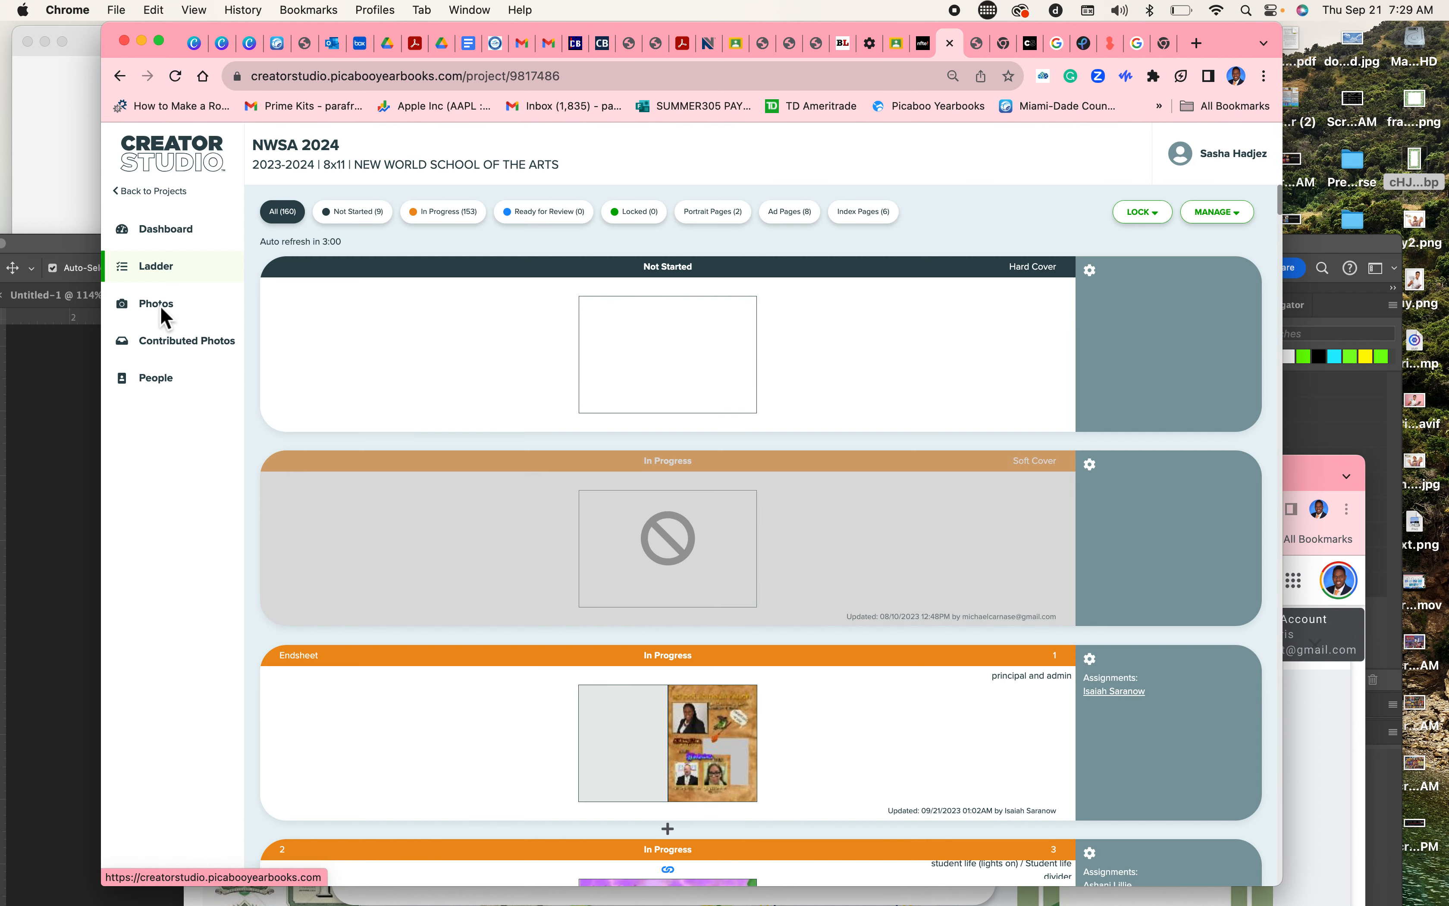
click(151, 306)
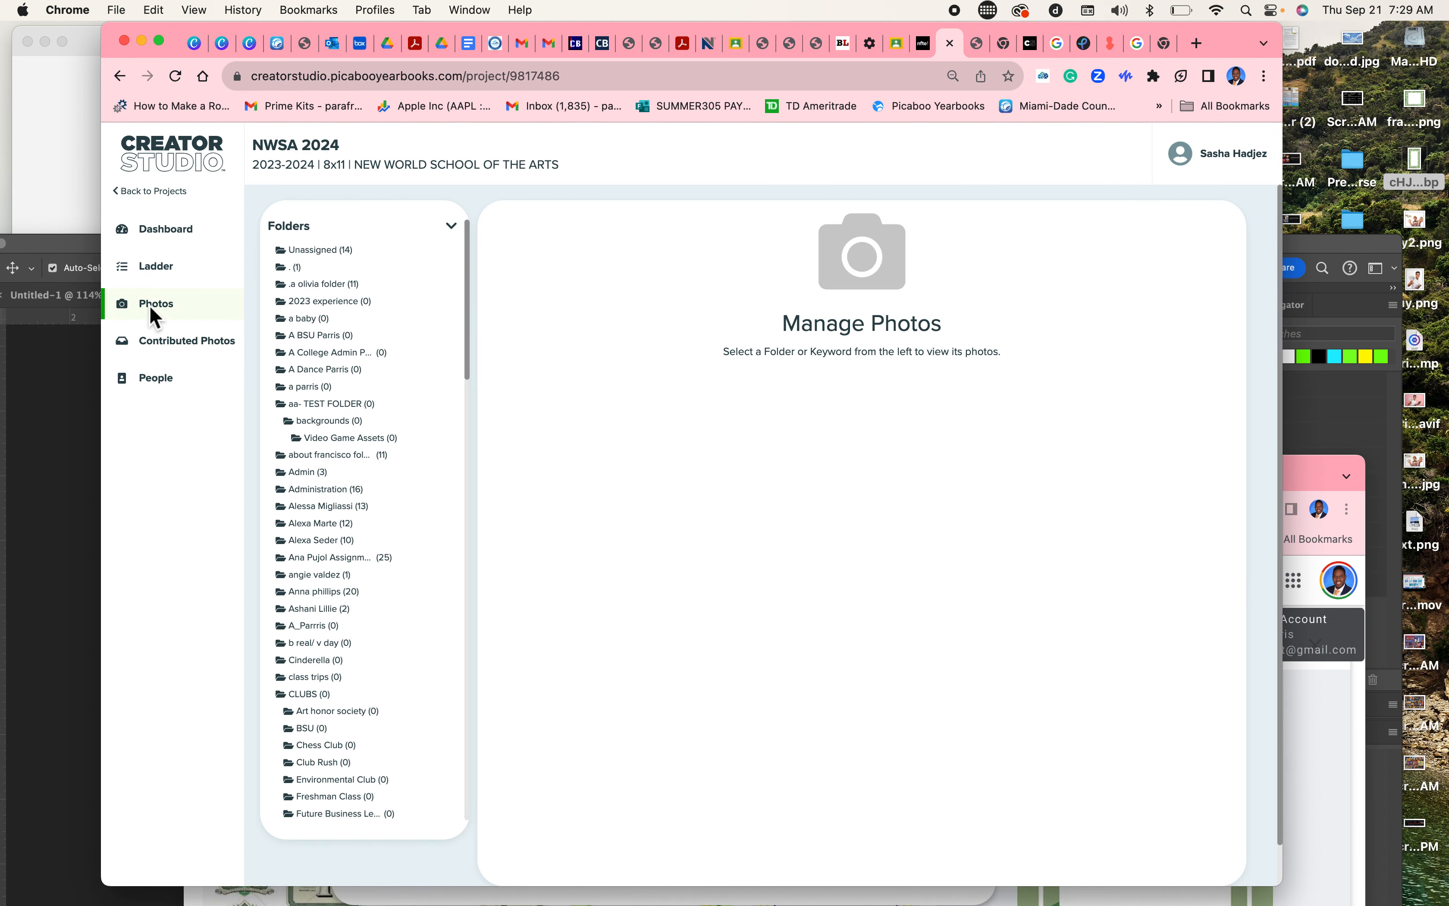
click(296, 473)
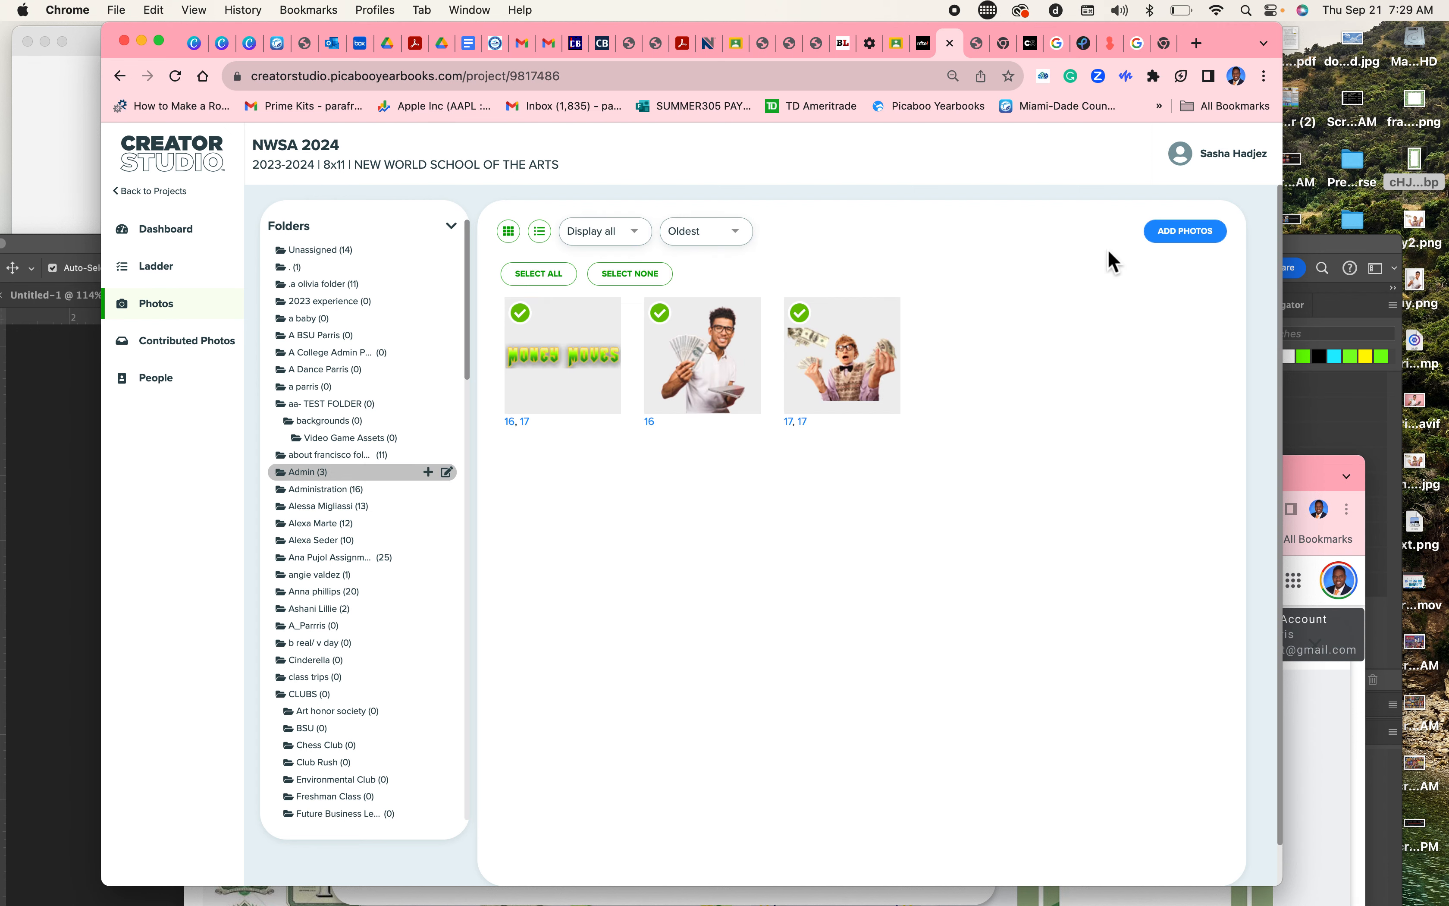
click(1187, 234)
drag(1423, 111, 905, 343)
click(1205, 179)
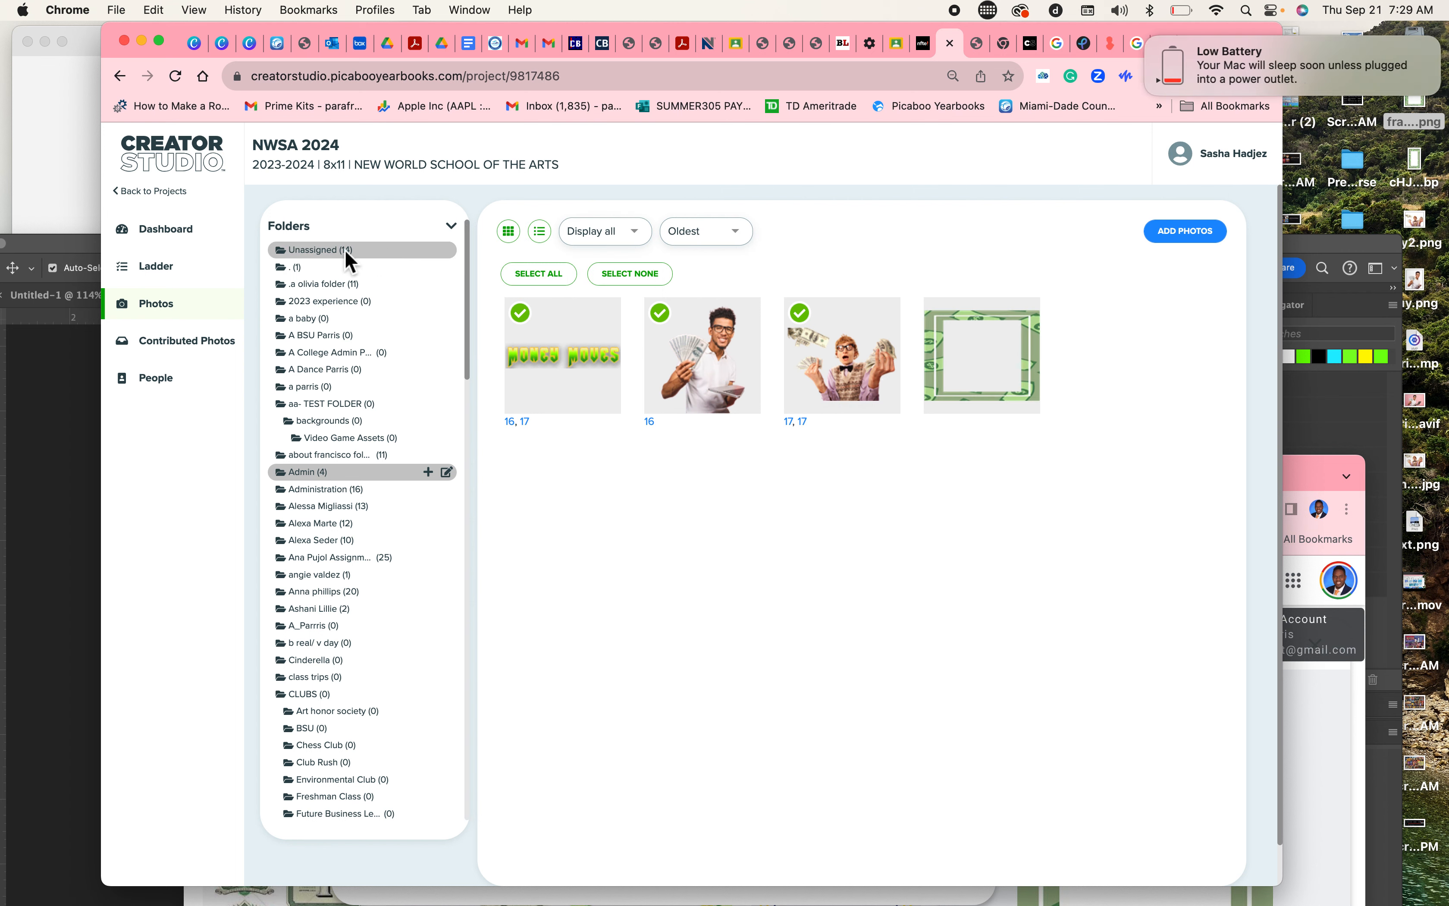
Step: Reopen the spread for pages 16 and 17 from the project ladder
click(157, 268)
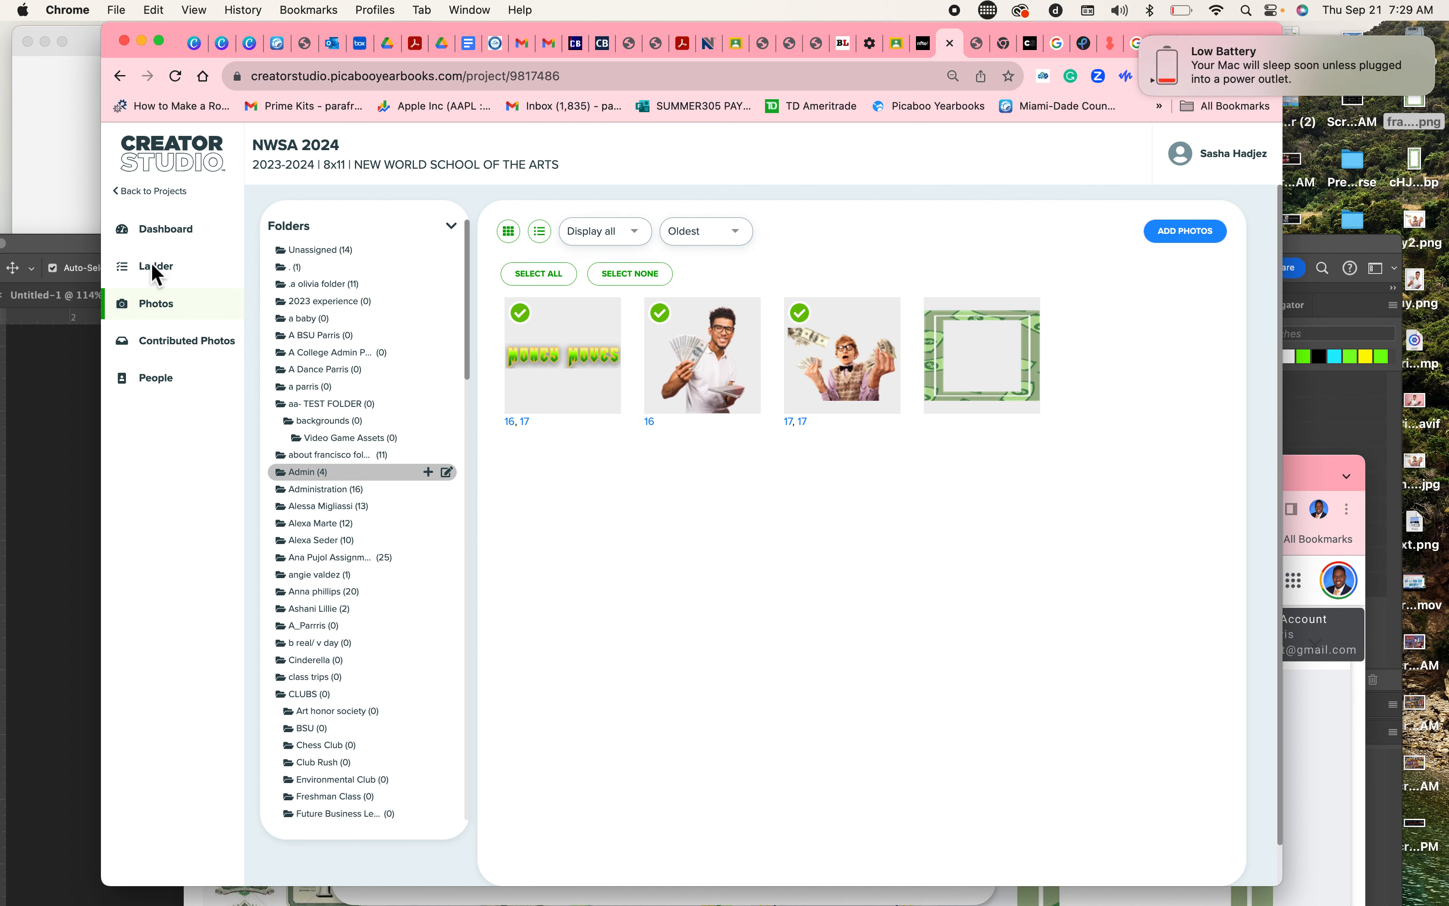
scroll(743, 458, down, 4)
scroll(742, 458, down, 15)
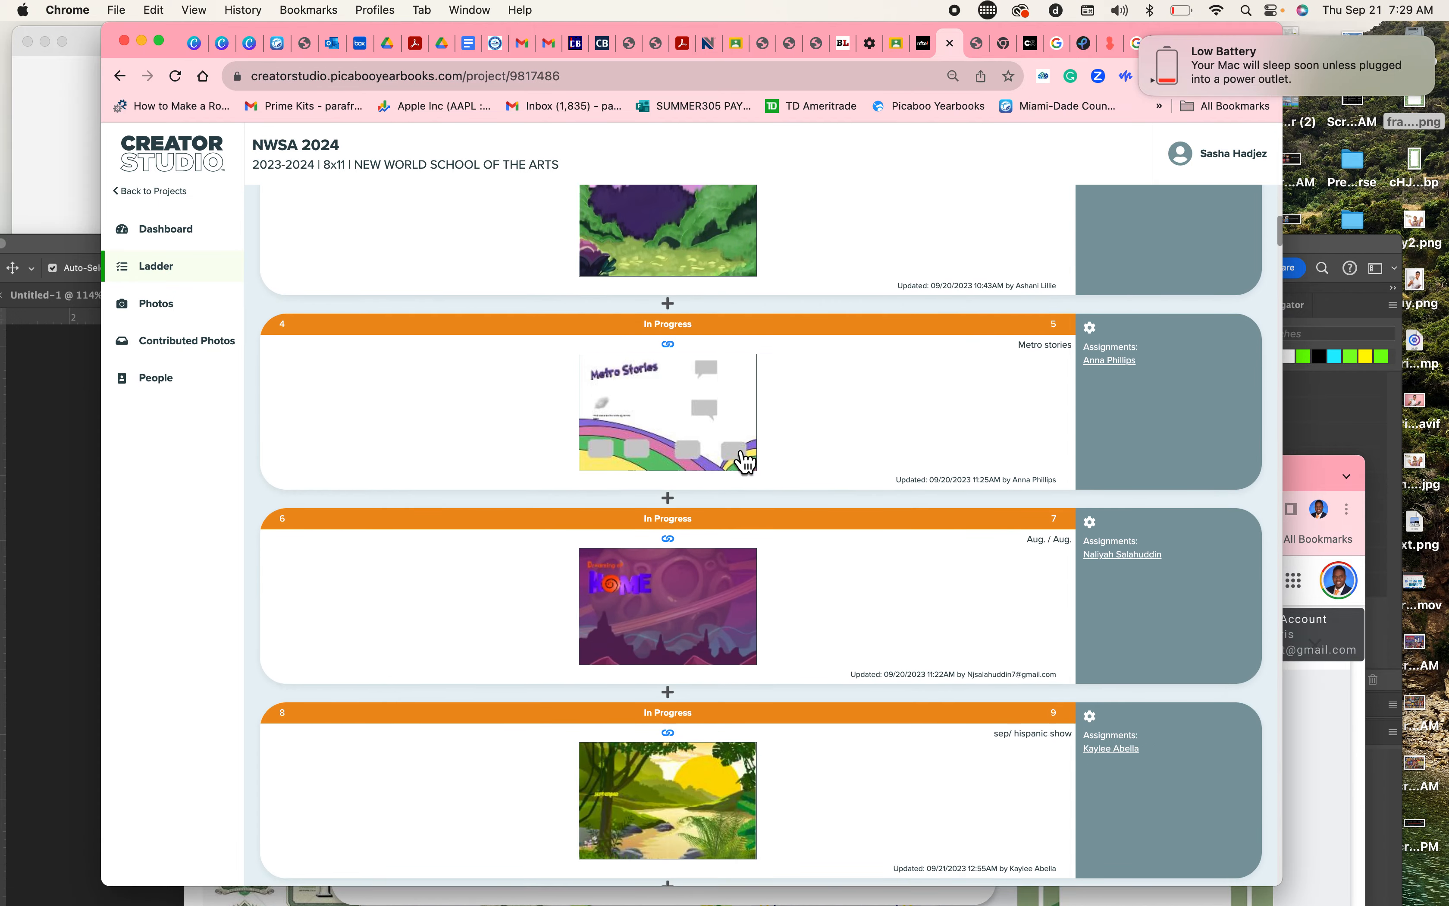
scroll(742, 458, down, 1)
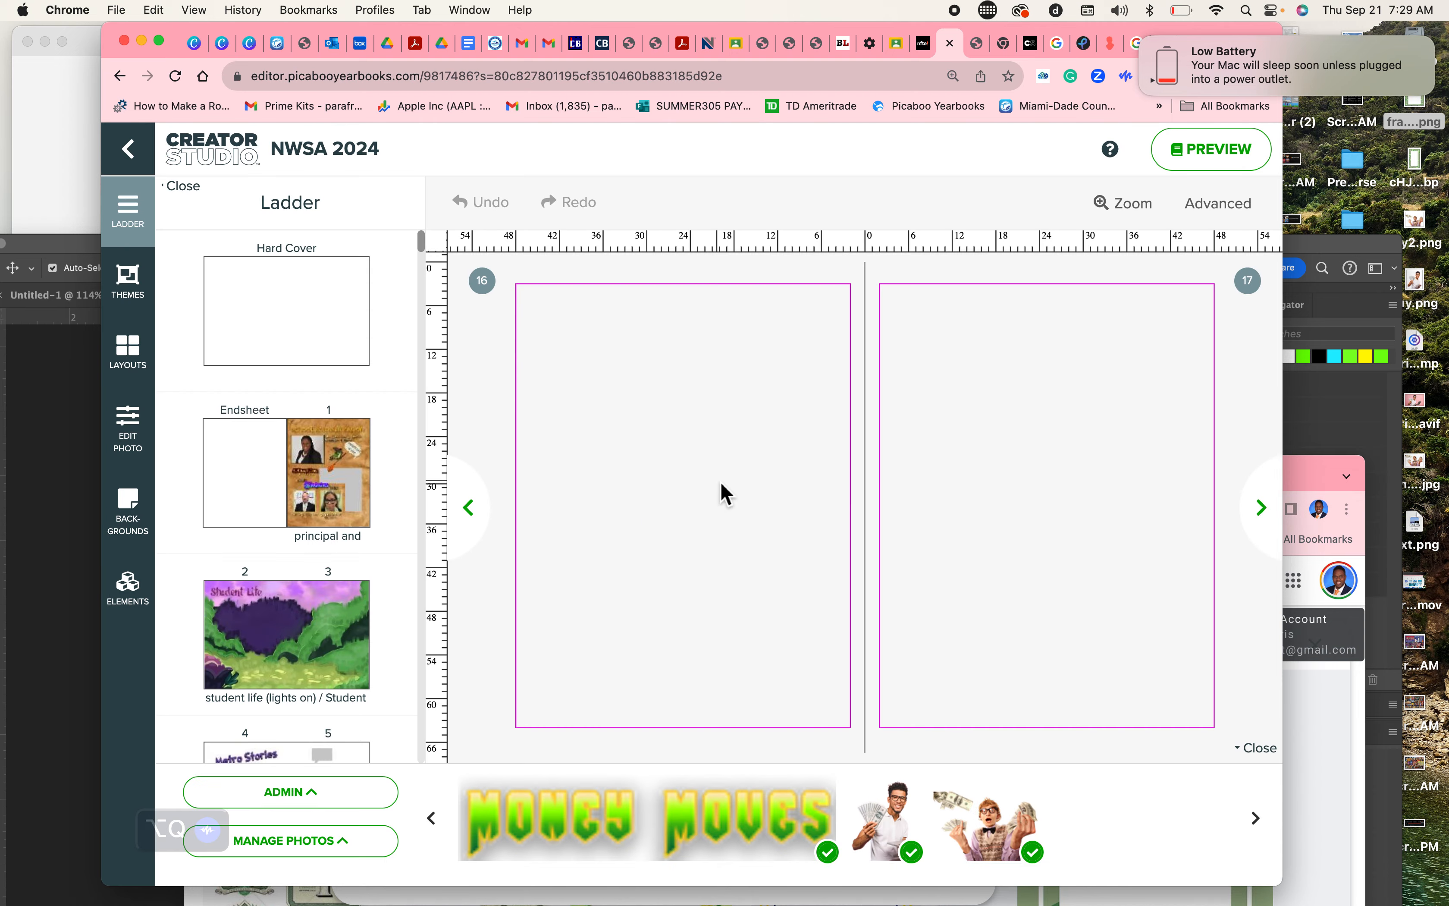
Step: Reload the Admin folder in the spread's photo manager to make the money frame available for placement
click(307, 841)
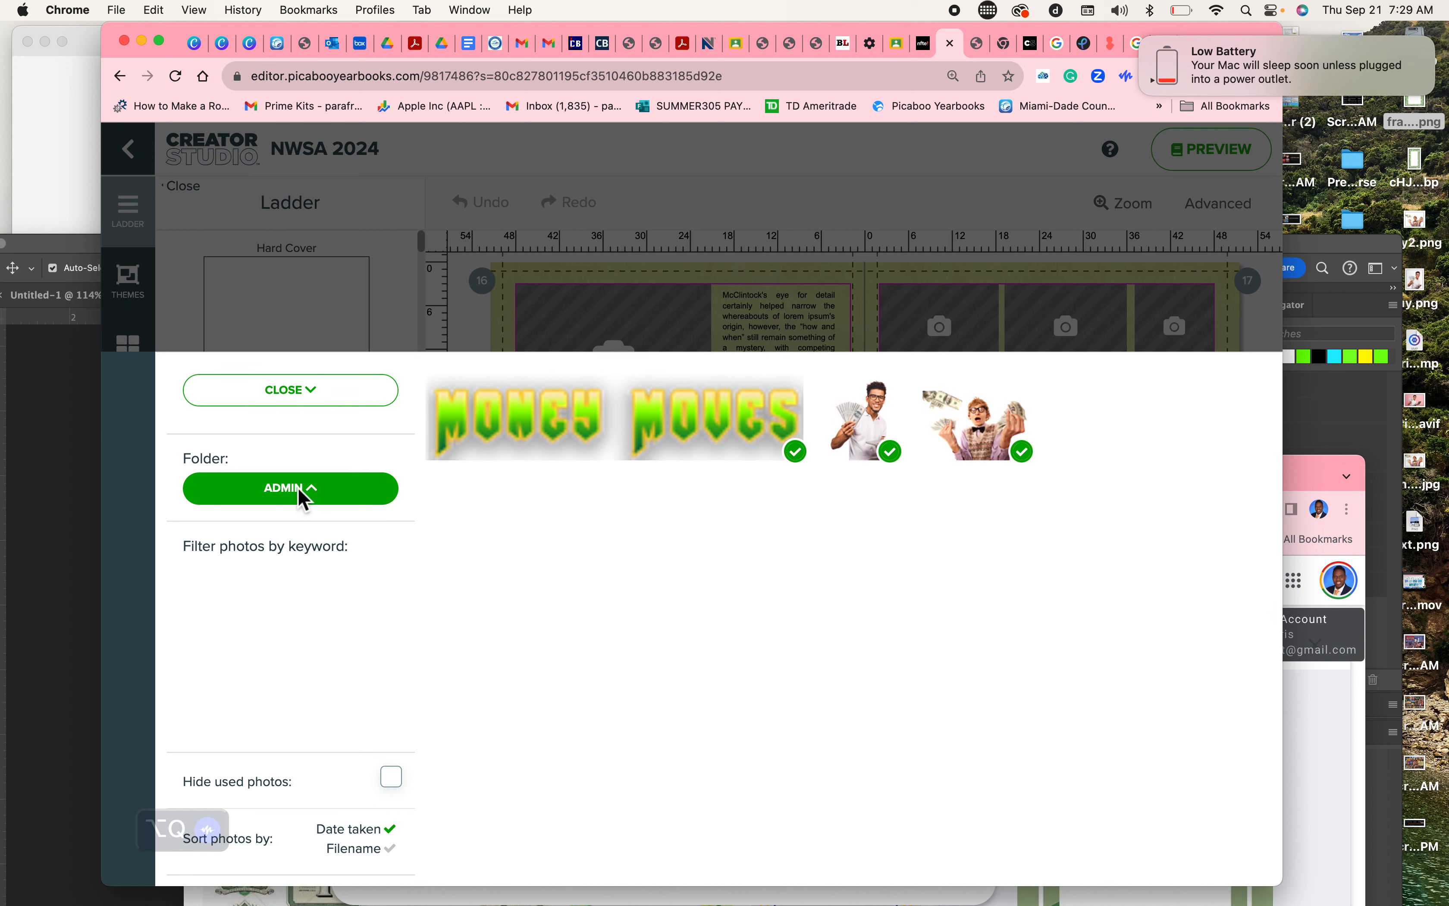
click(297, 493)
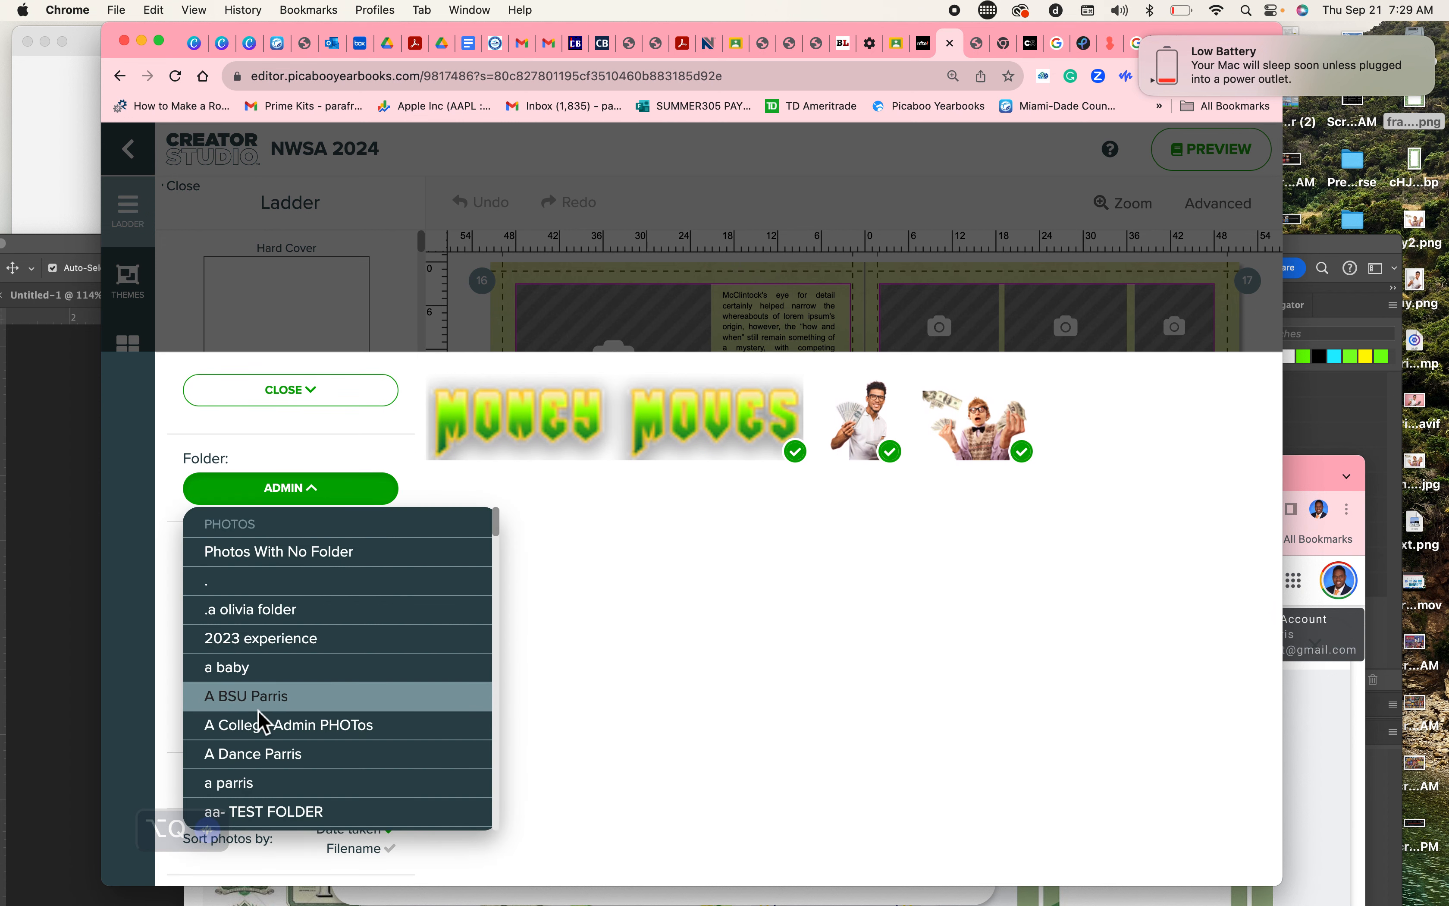
scroll(259, 716, down, 5)
click(262, 682)
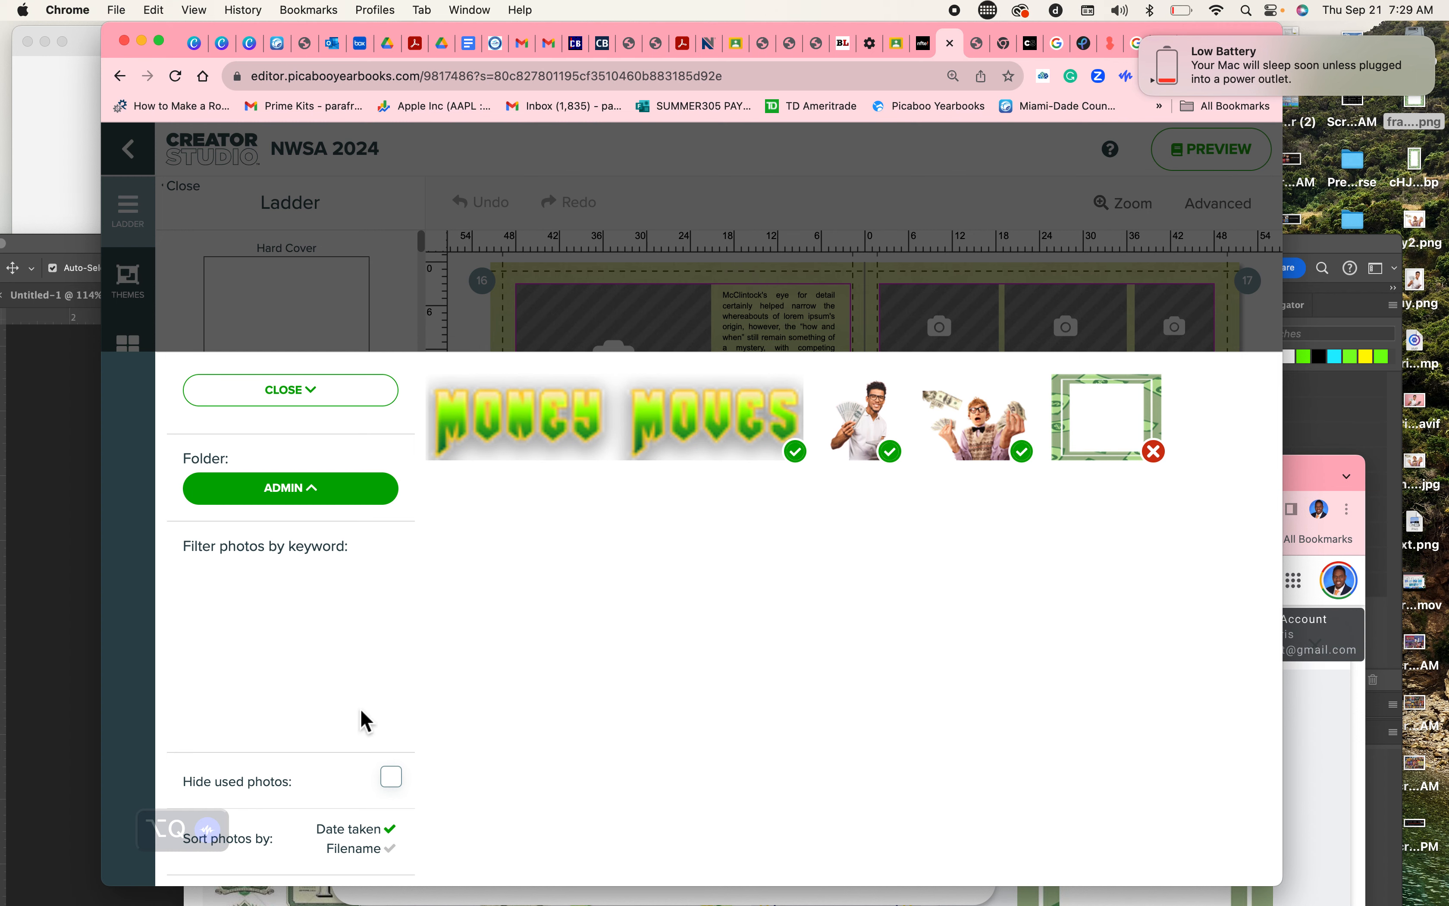
click(288, 391)
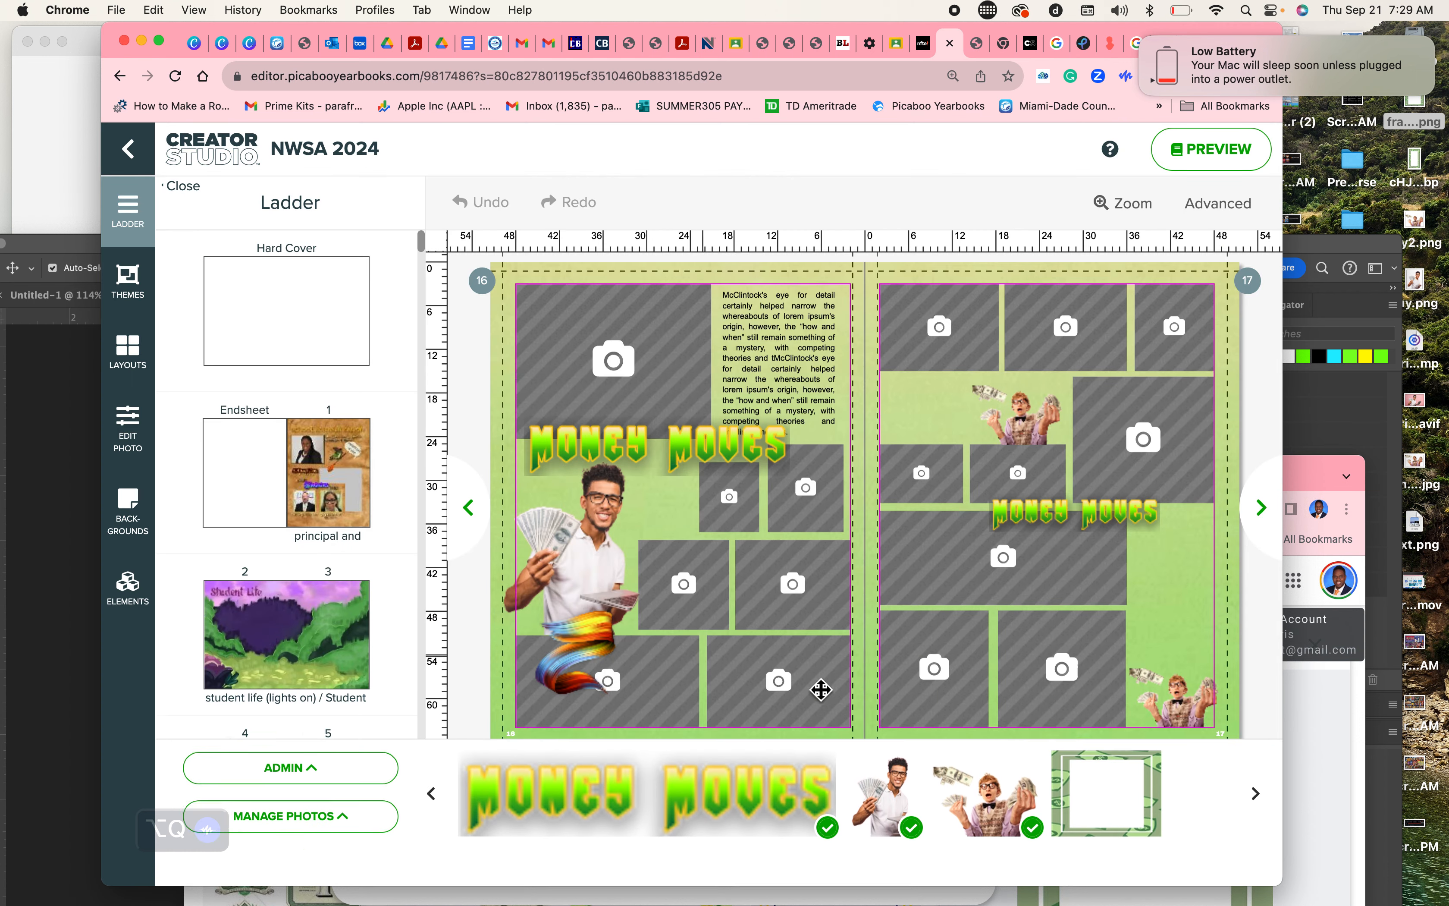
Step: Place the money frame on the spread and shrink it around the upper small photo box nearest the gutter on page 16
drag(1095, 792, 1187, 595)
click(817, 505)
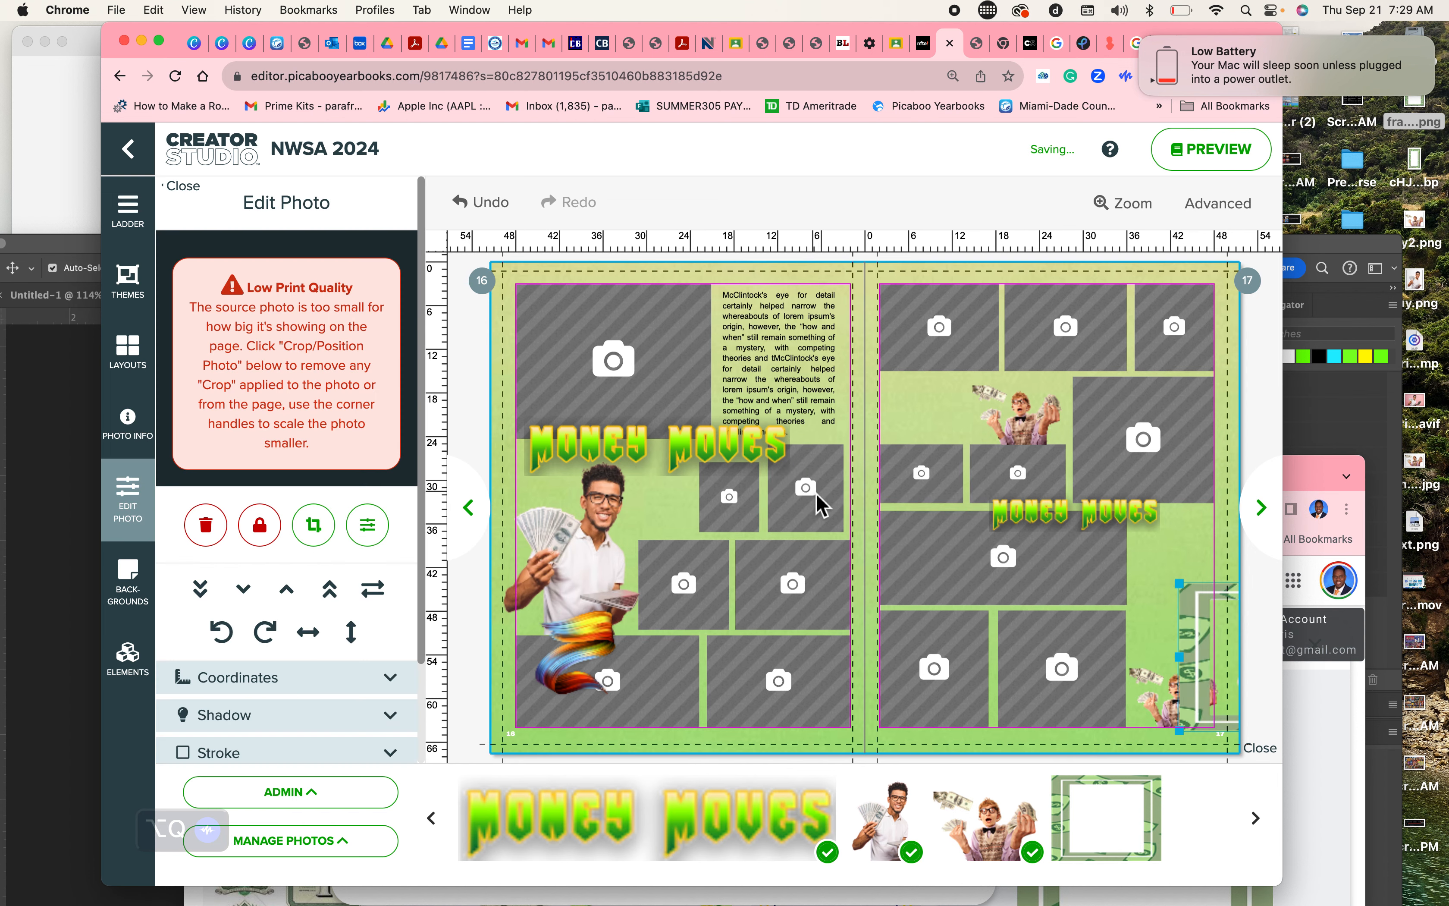
drag(1204, 629, 702, 539)
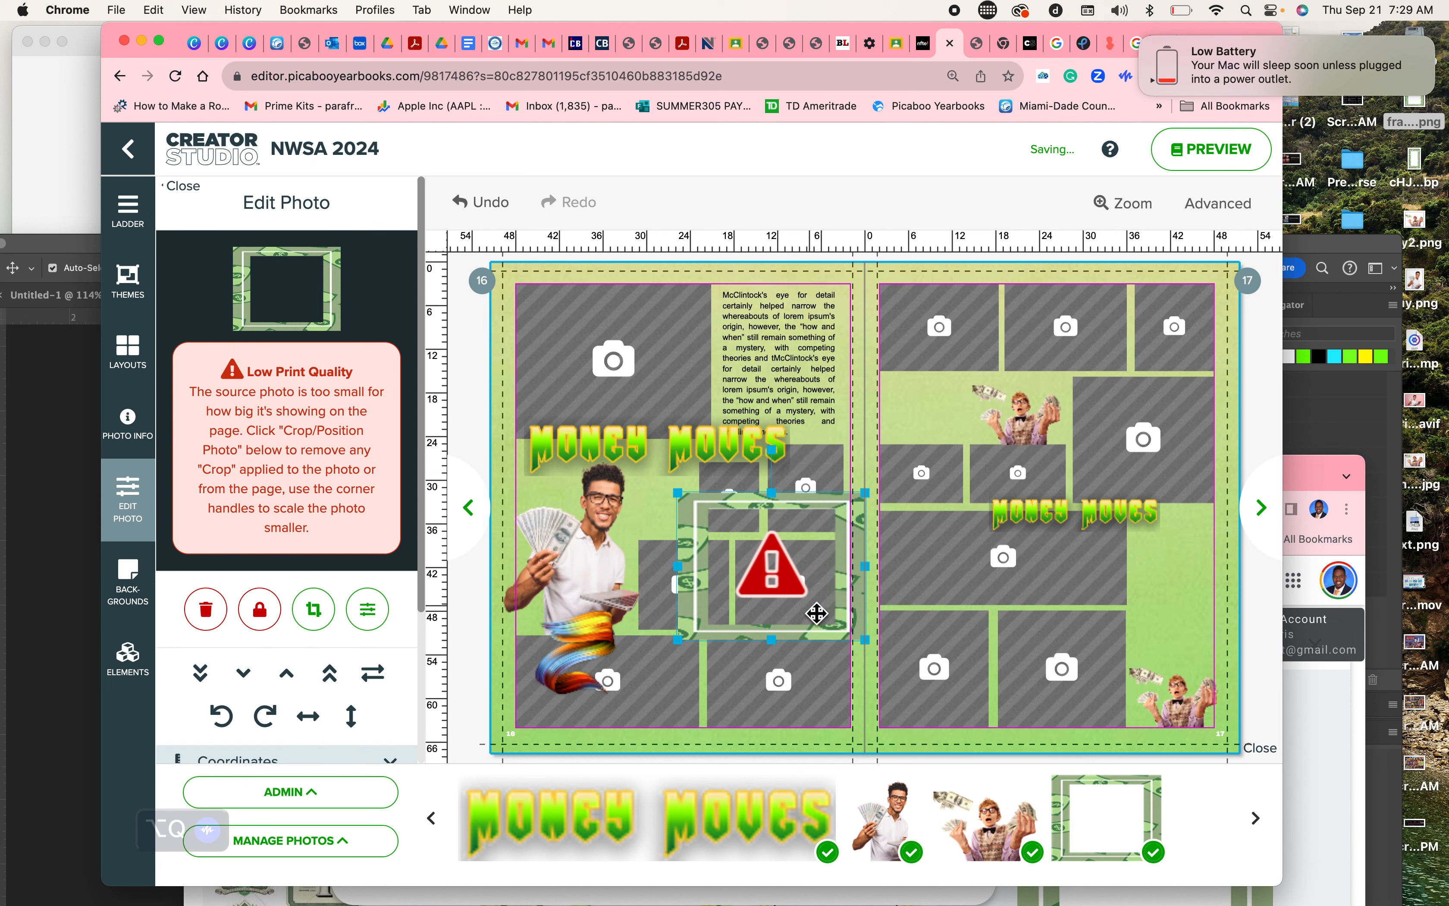
drag(683, 506, 772, 486)
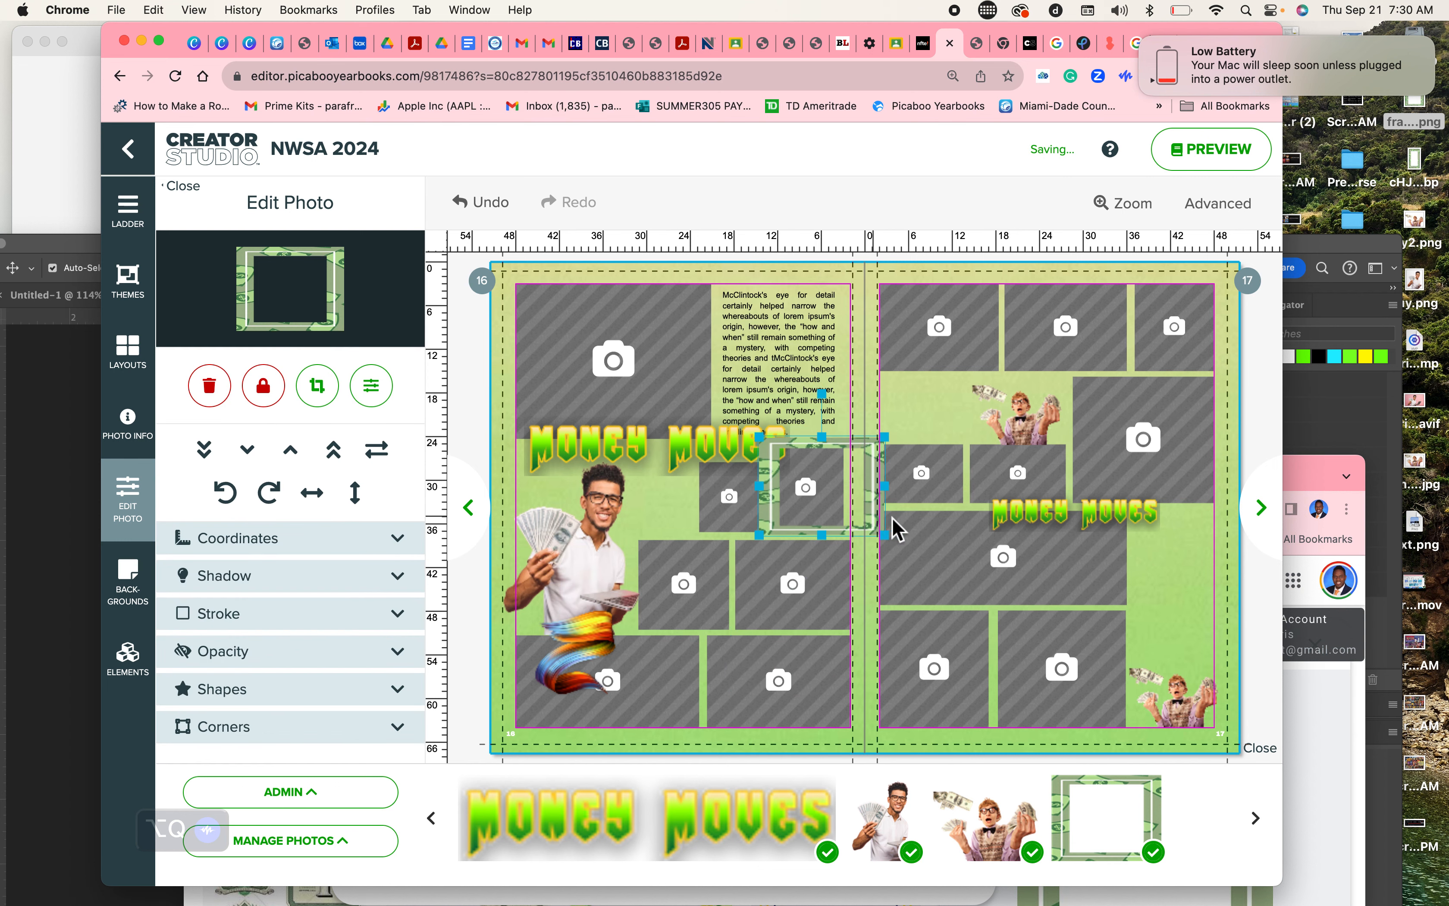
drag(891, 494, 903, 498)
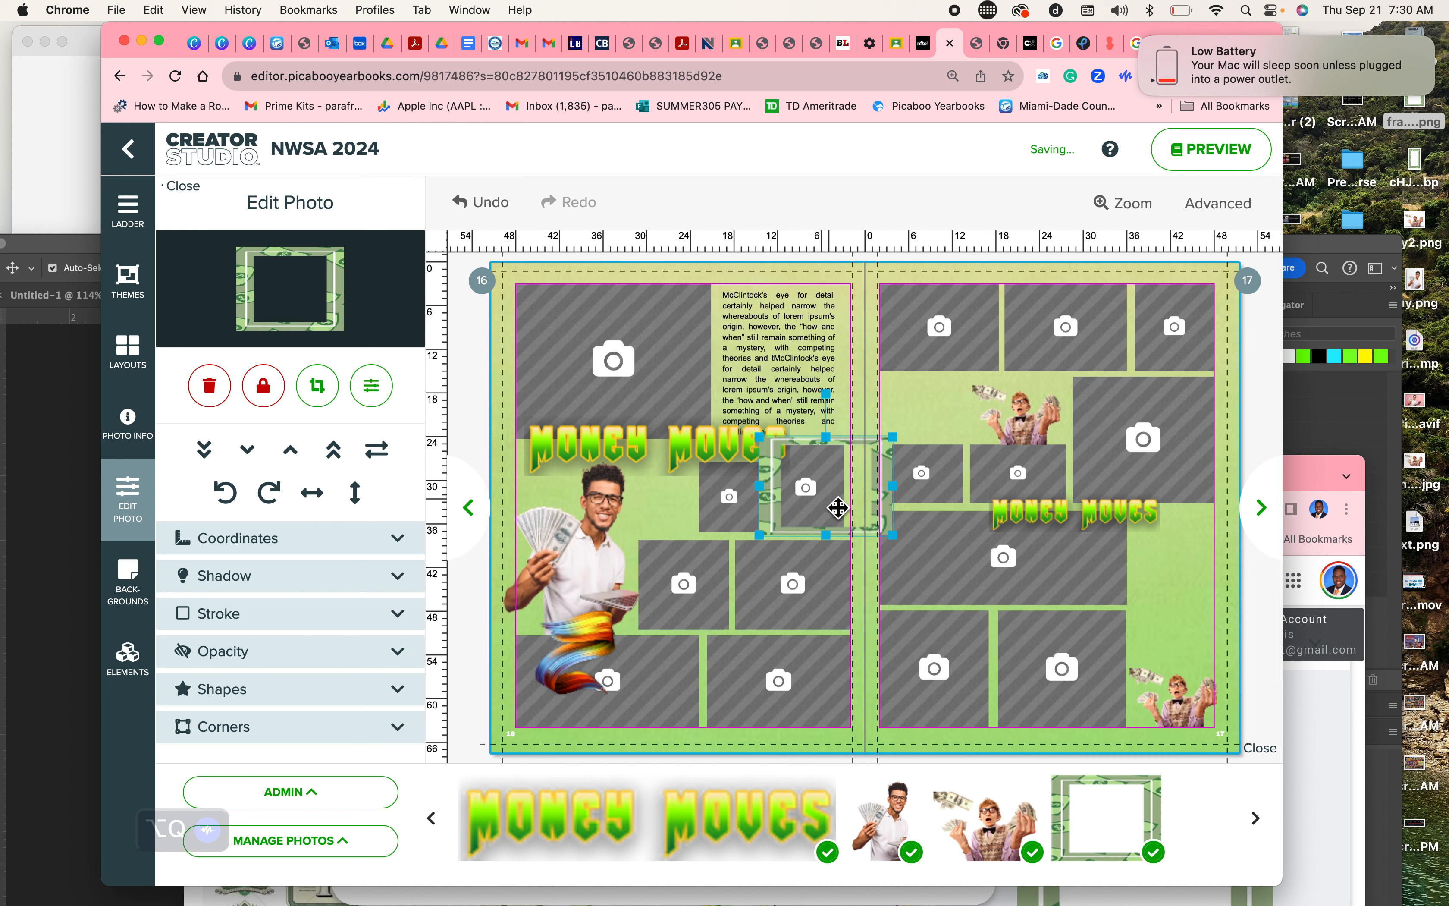
Step: Try the money frame enlarged around the large photo box on page 16, and delete it from the spread
drag(899, 515, 722, 449)
drag(659, 391, 734, 444)
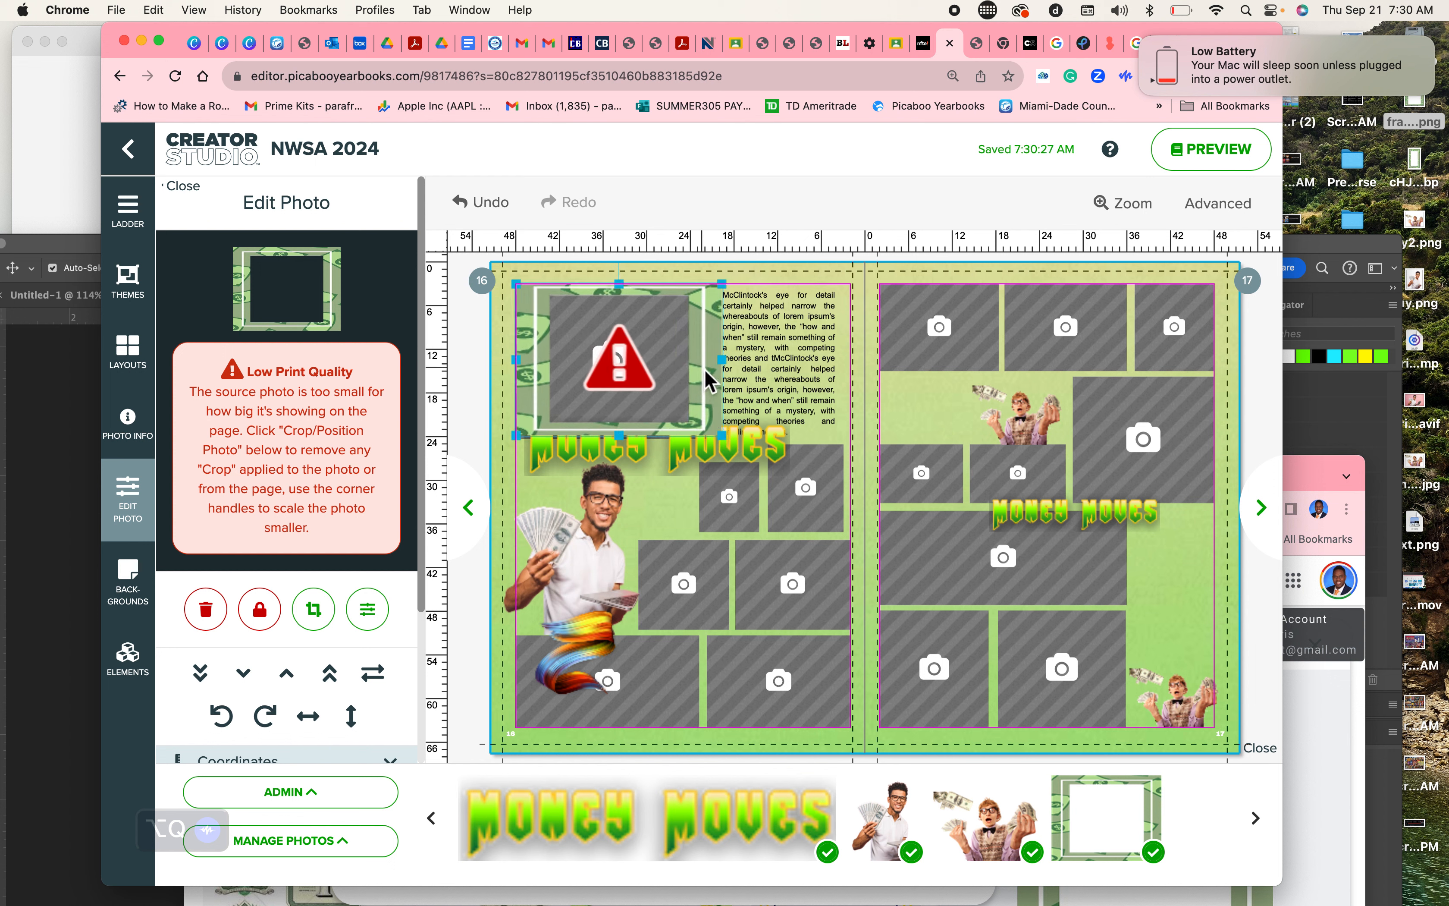
key(Delete)
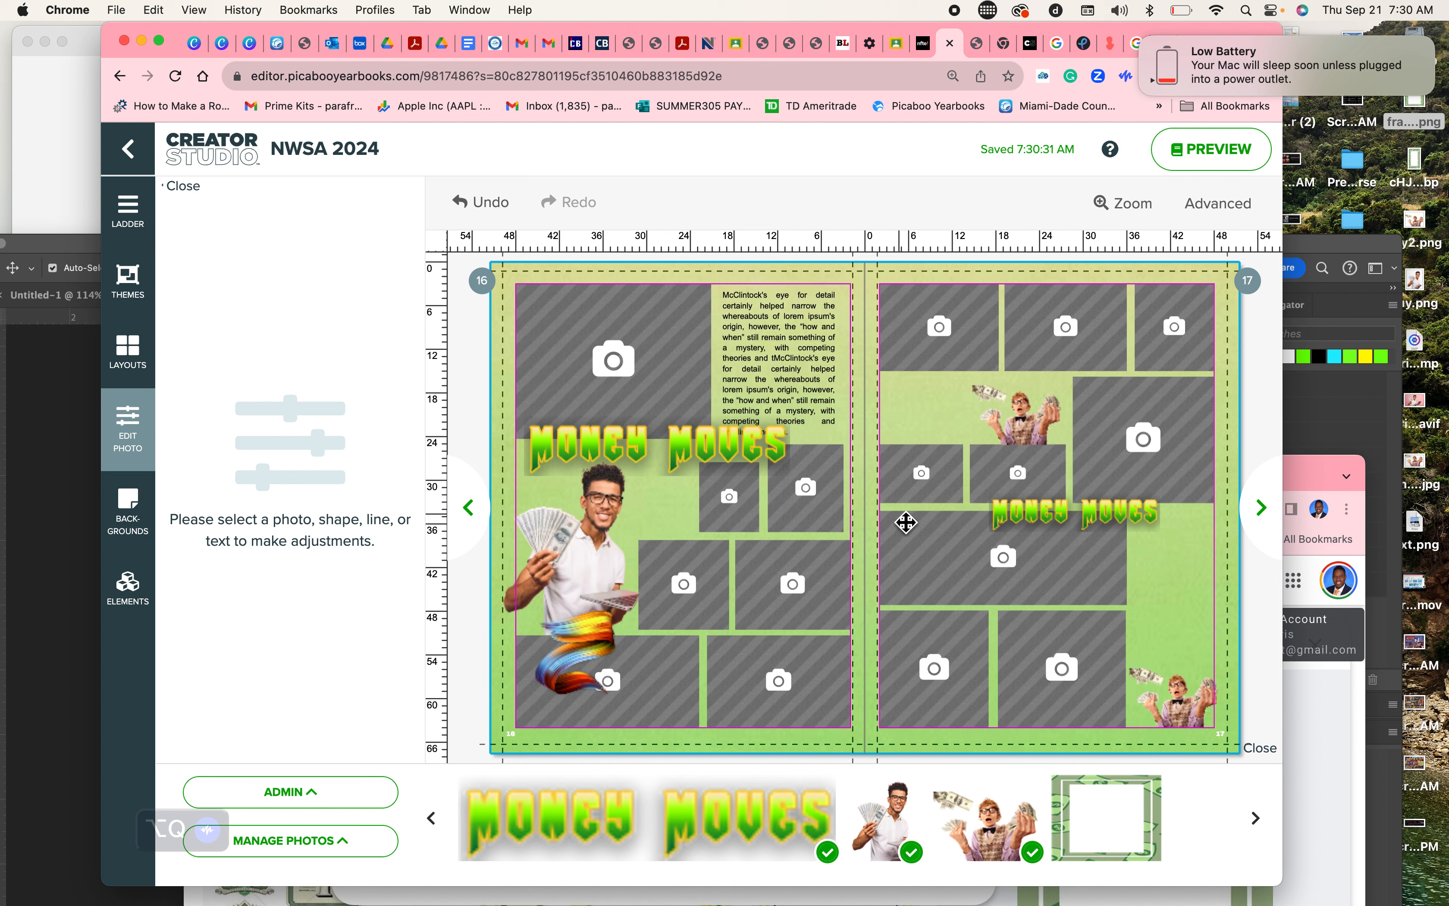
Step: Add a caption text box in size 10 directly below the first photo box on page 17
click(136, 365)
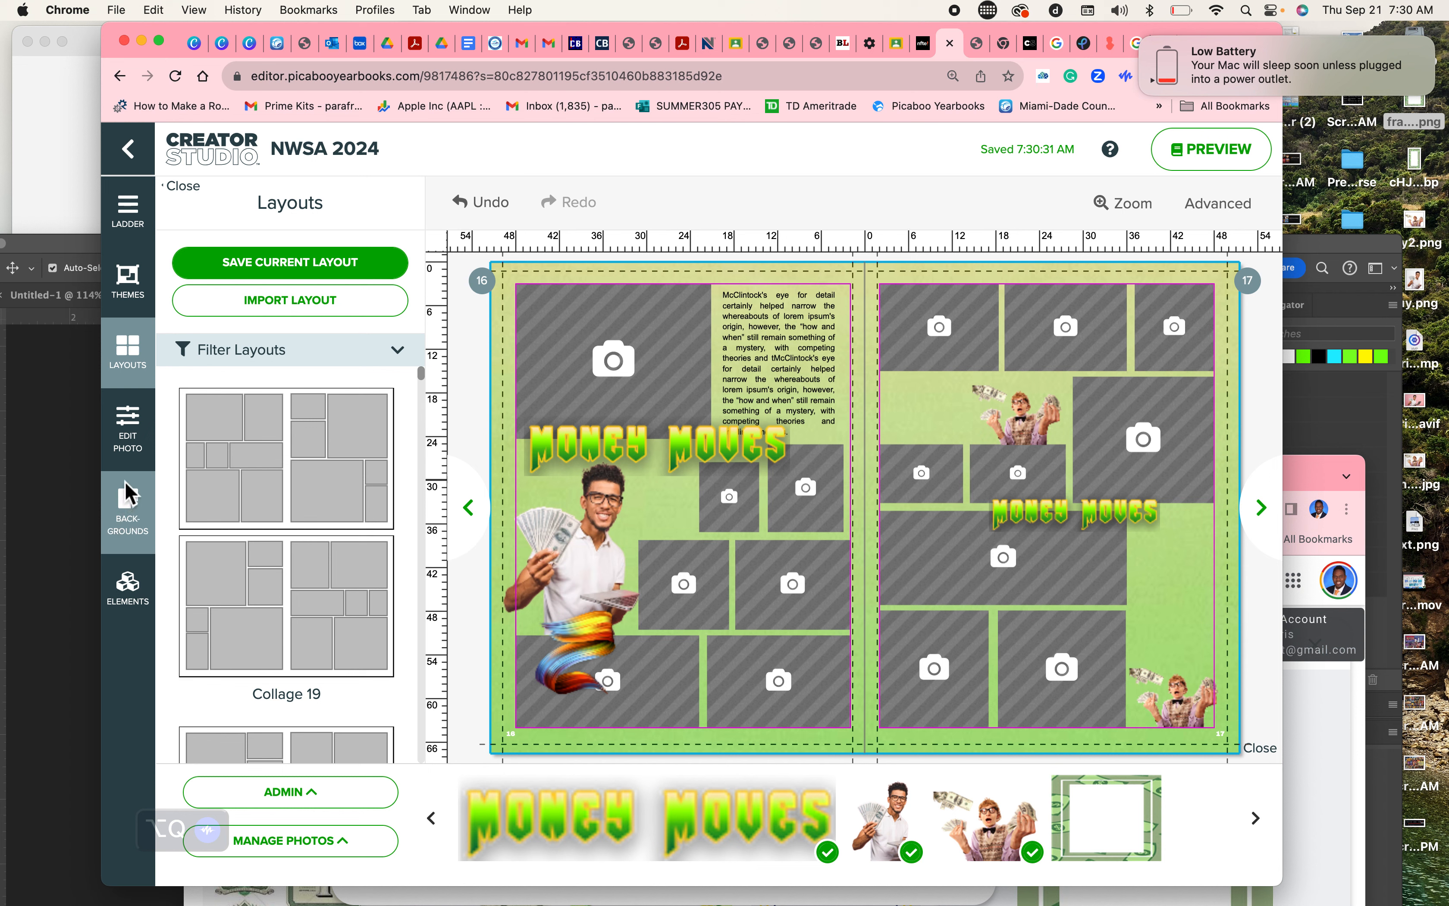
click(129, 584)
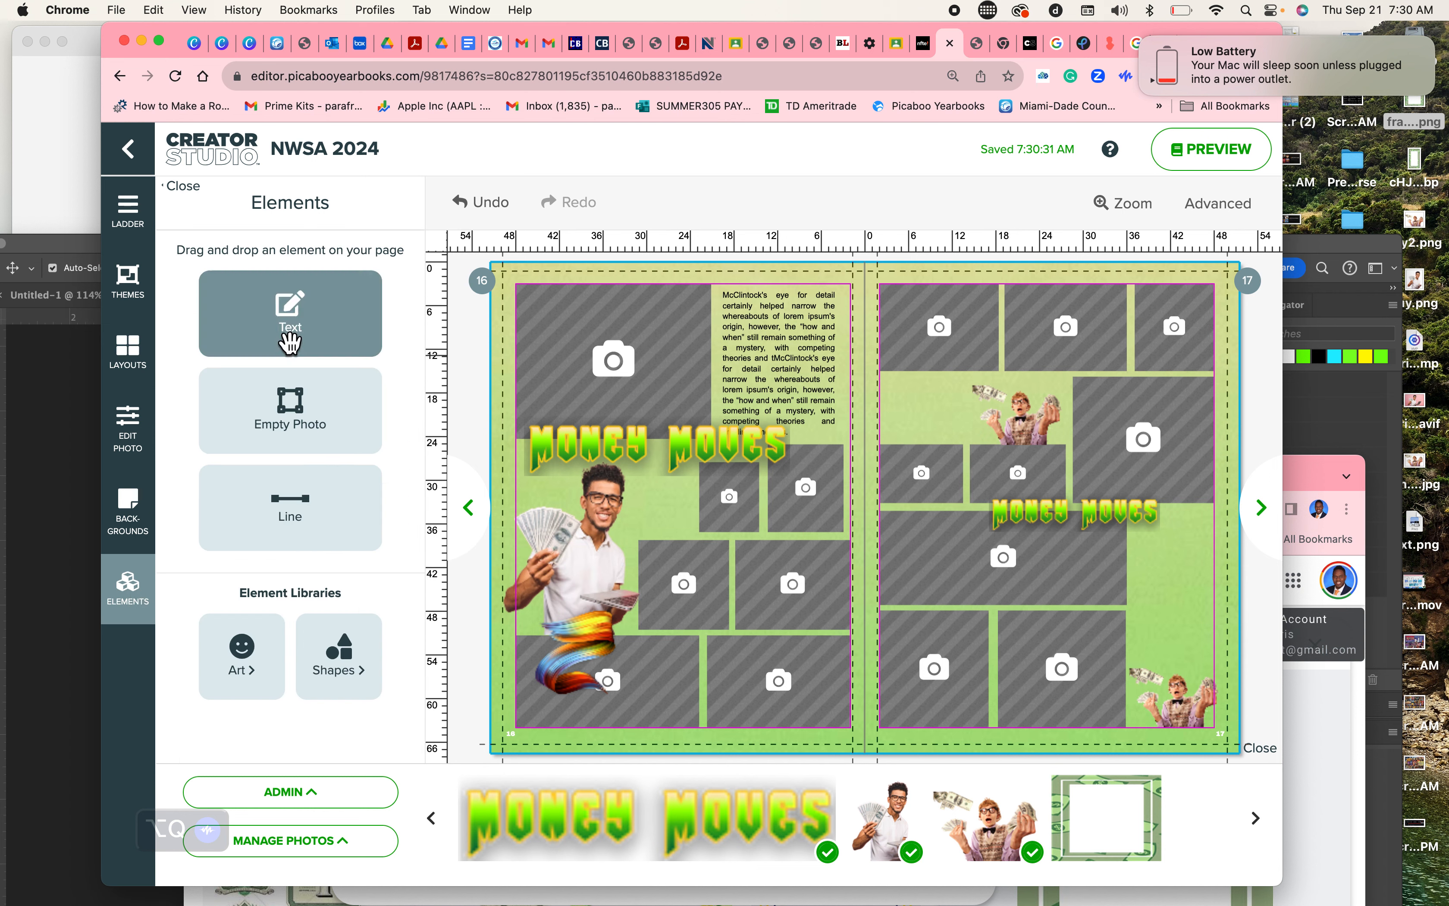
drag(291, 314, 961, 393)
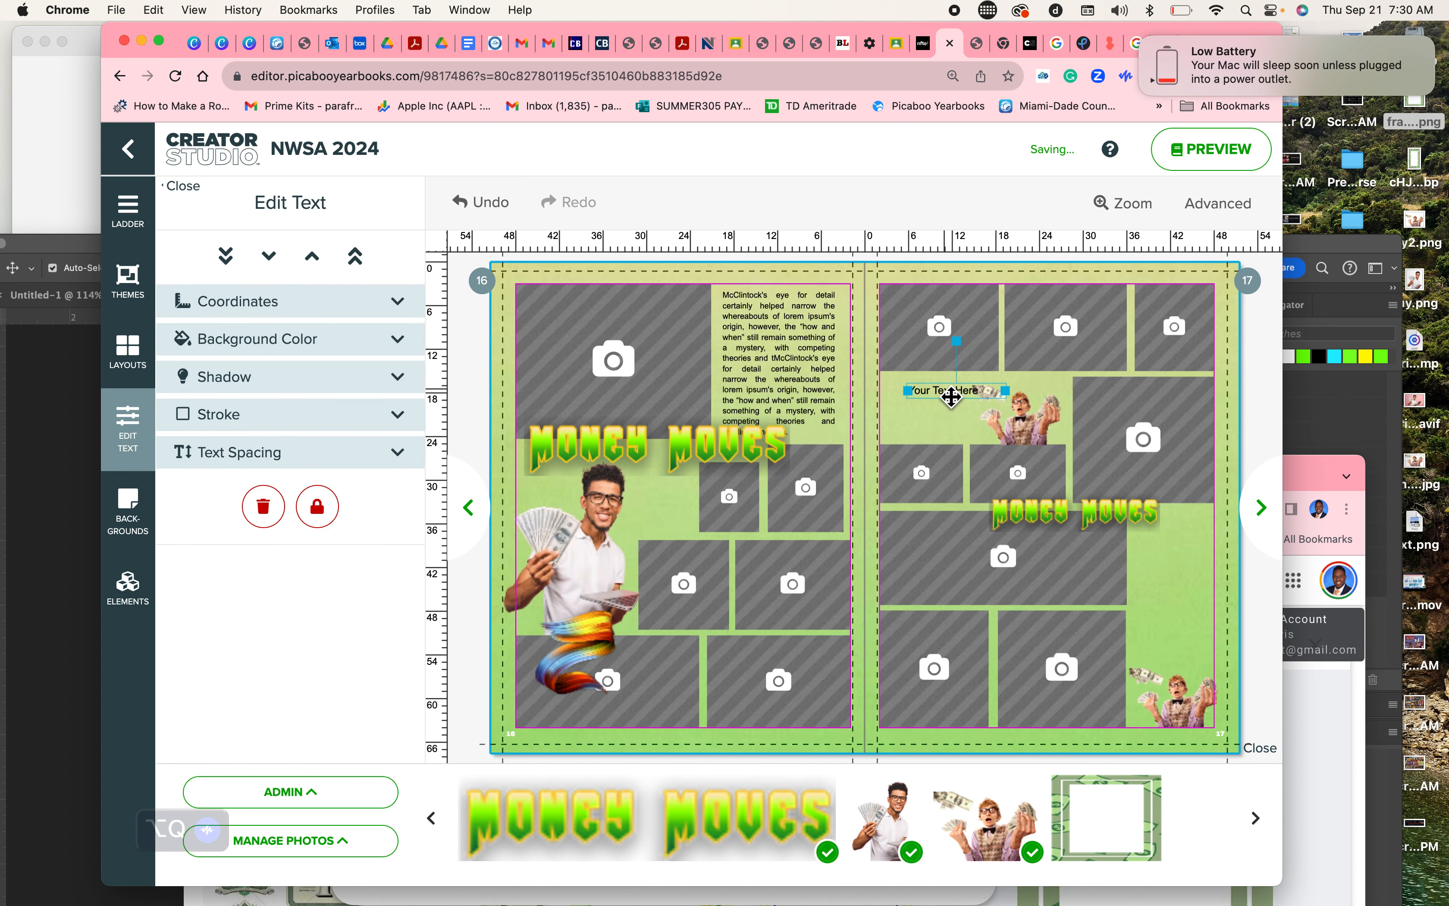
double_click(947, 391)
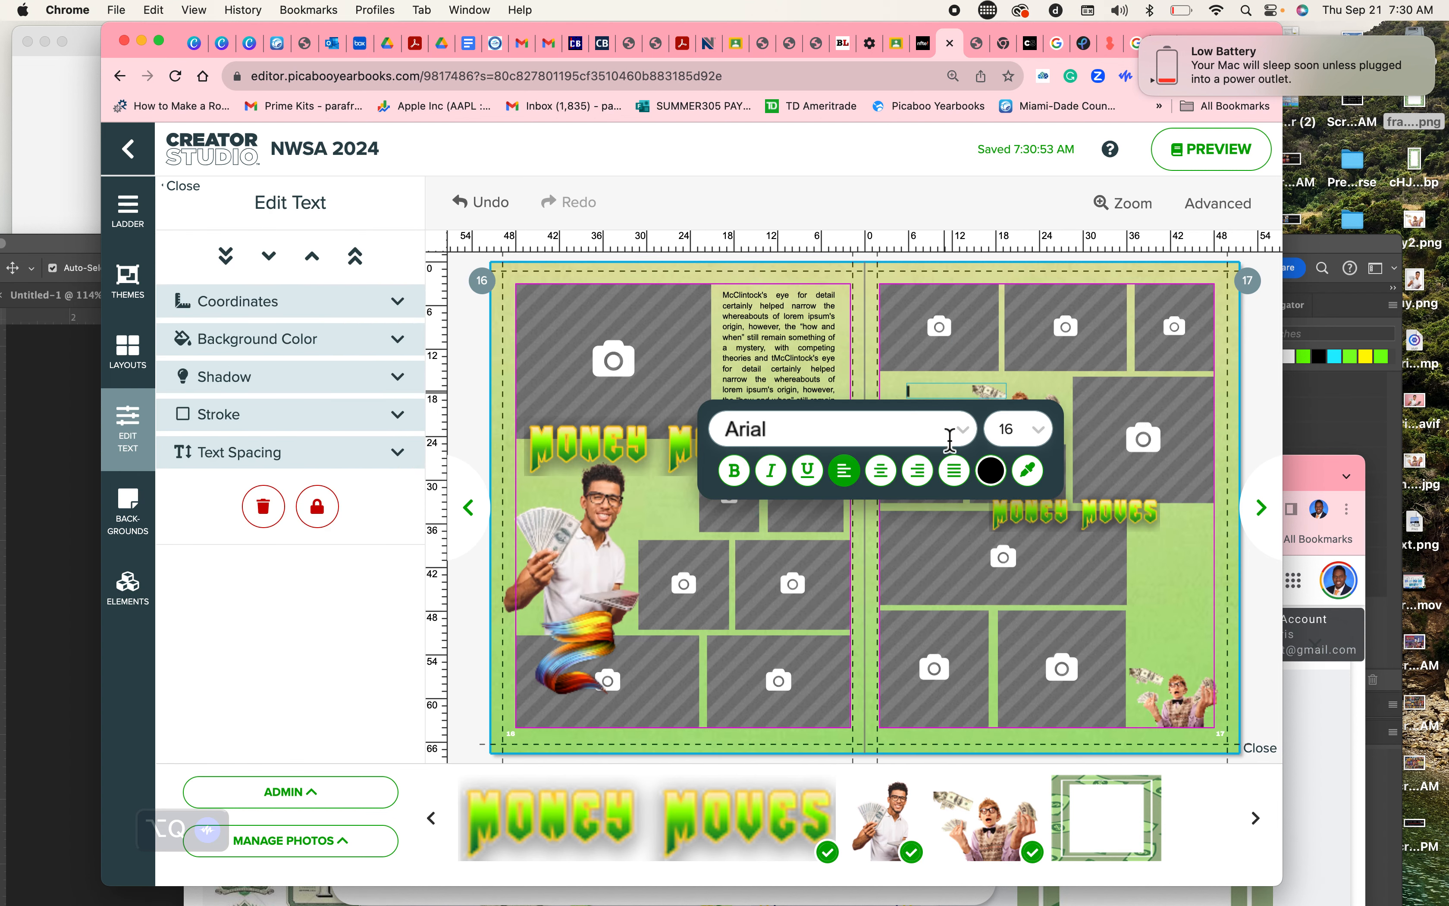
click(1045, 436)
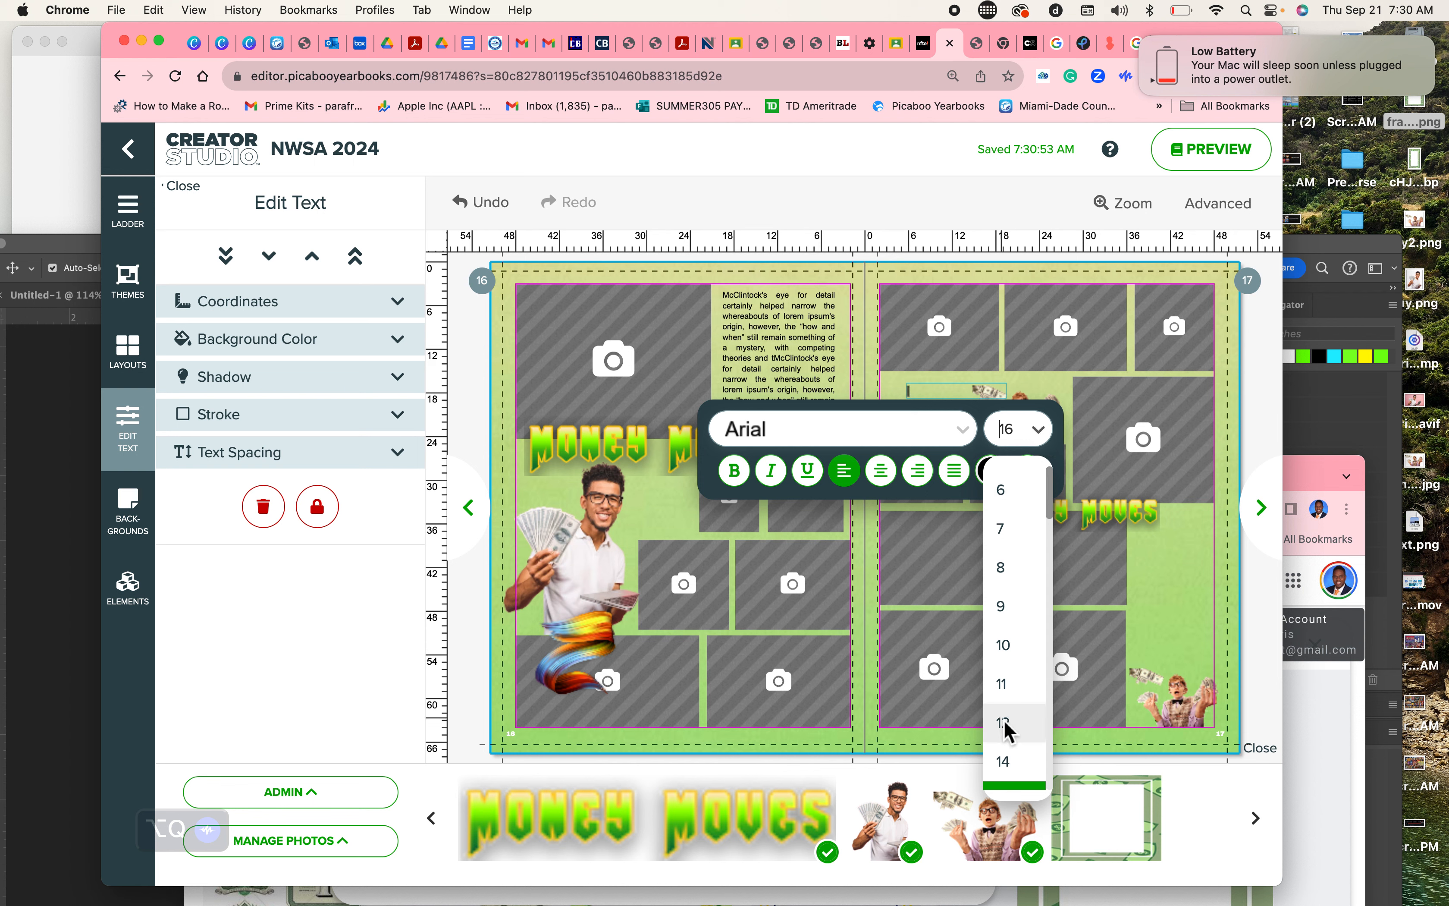
click(1010, 647)
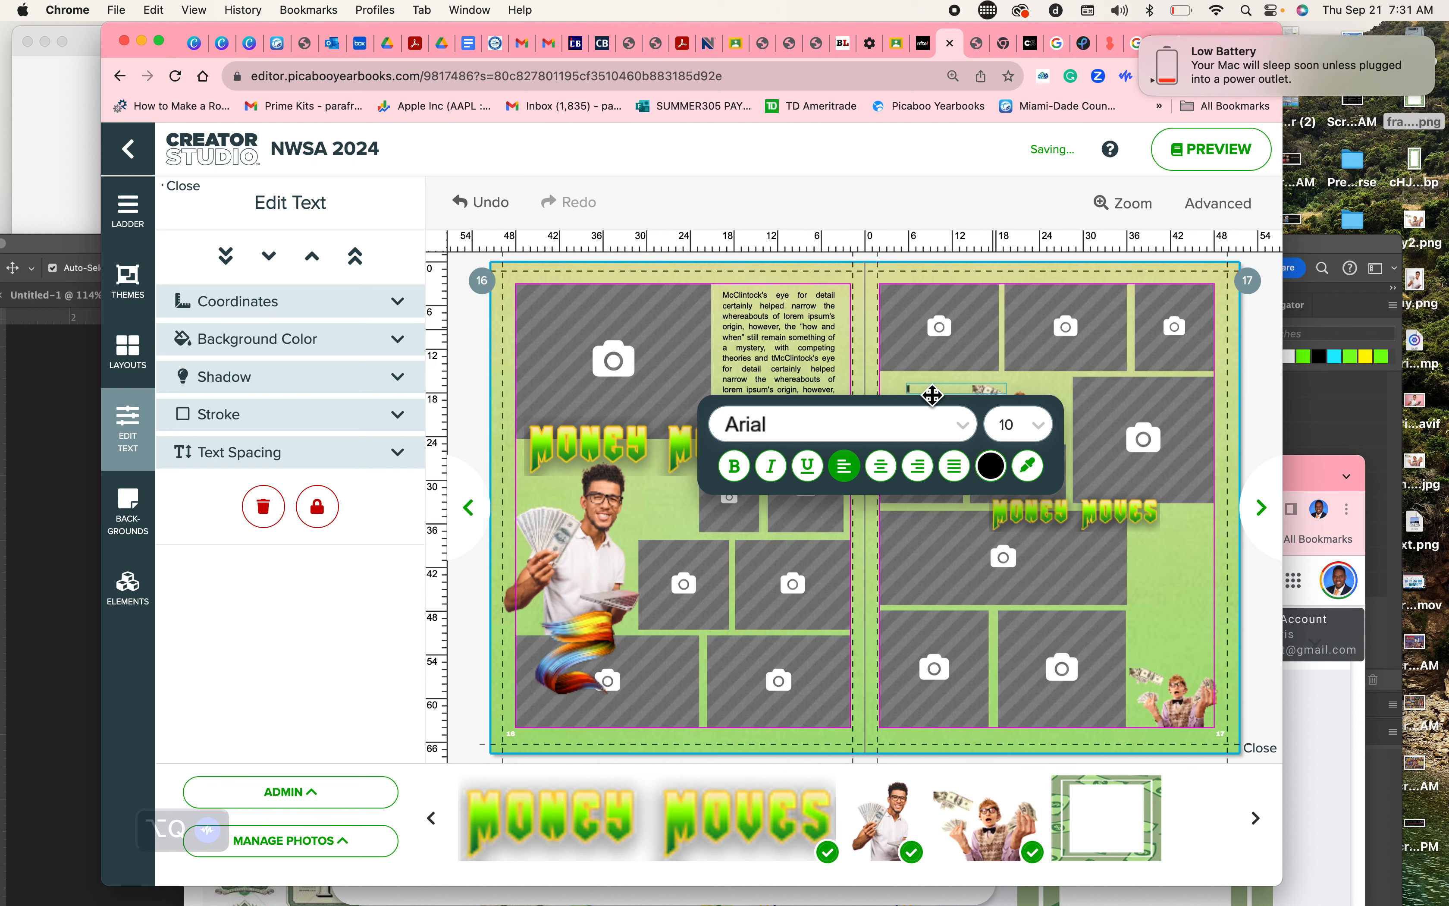
click(924, 390)
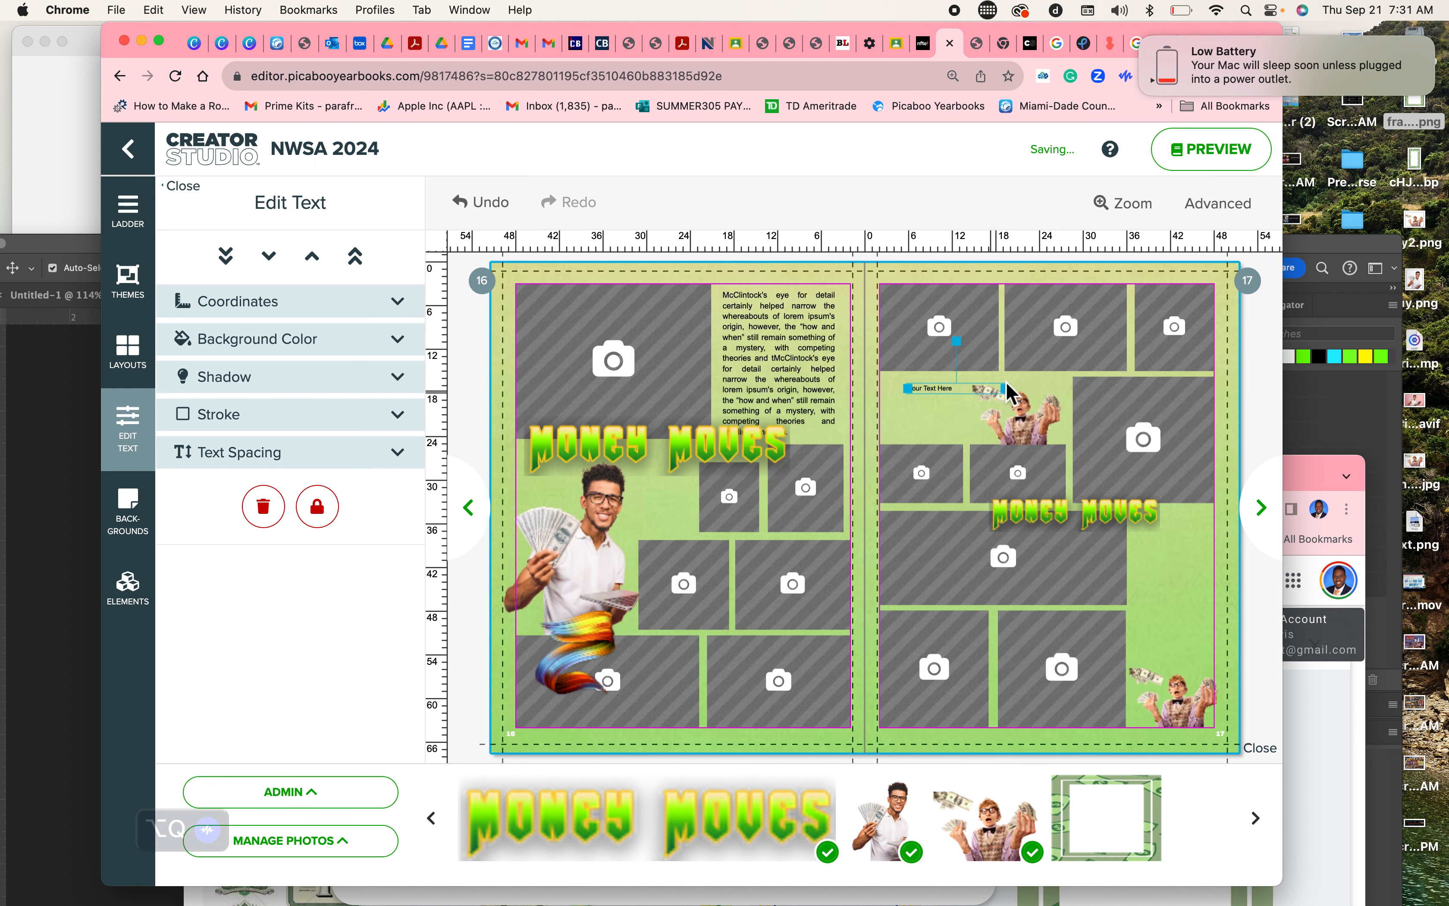
drag(947, 395, 924, 384)
Step: Duplicate the caption text box and move the copy to the middle row of photo boxes on page 16
key(super+c)
key(super+v)
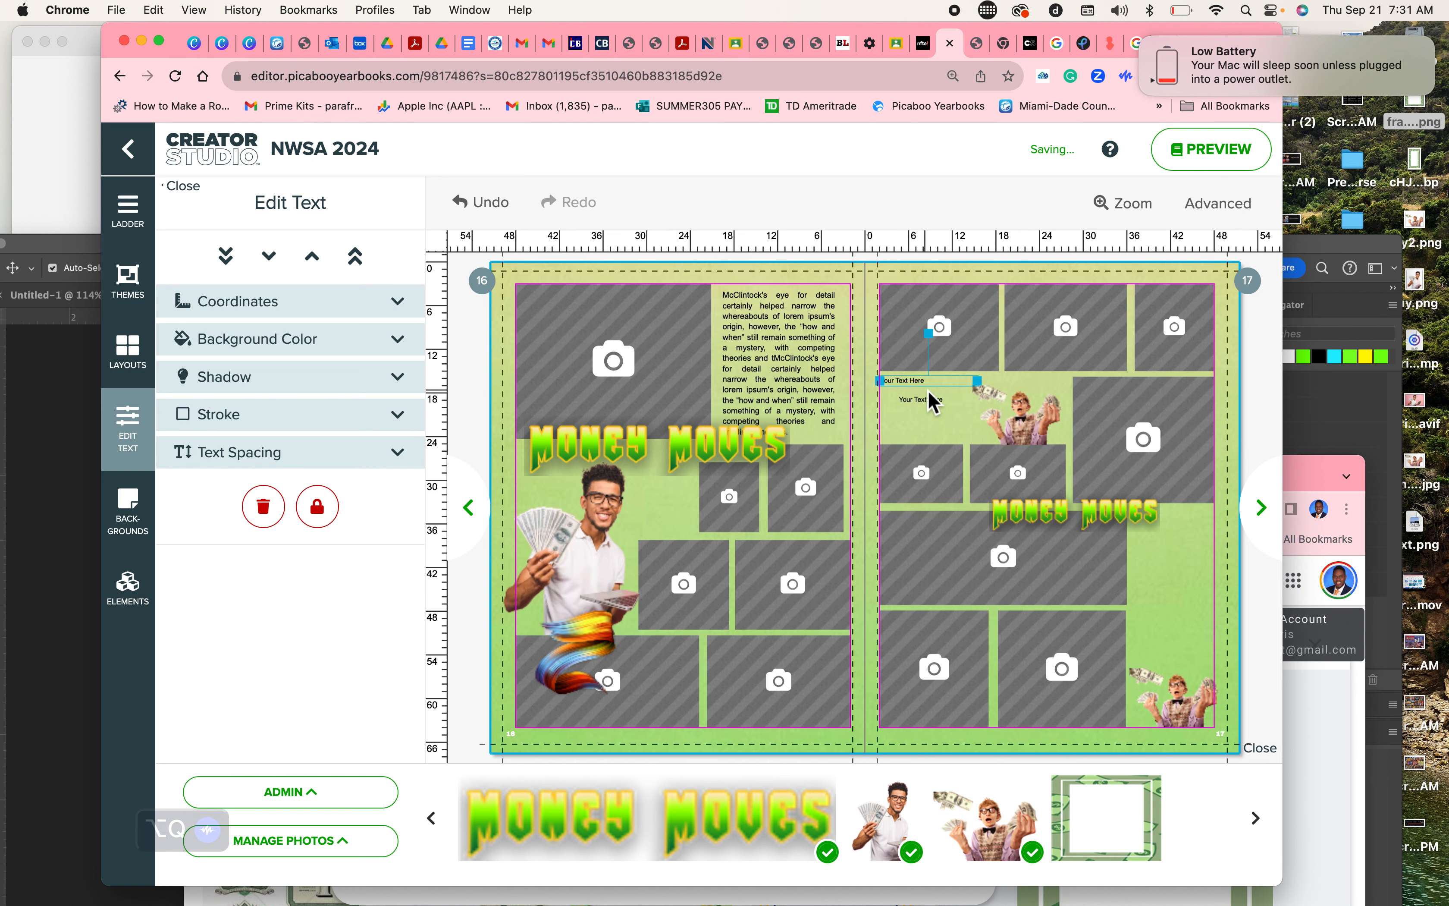
drag(934, 407, 794, 554)
Step: Lower the top edges of the two middle-row photo boxes on page 16 to open a gap for captions
click(802, 562)
click(692, 550)
drag(689, 544, 690, 554)
Step: Align the caption under the right small photo box on page 16 and paste another copy under the left small one
click(799, 544)
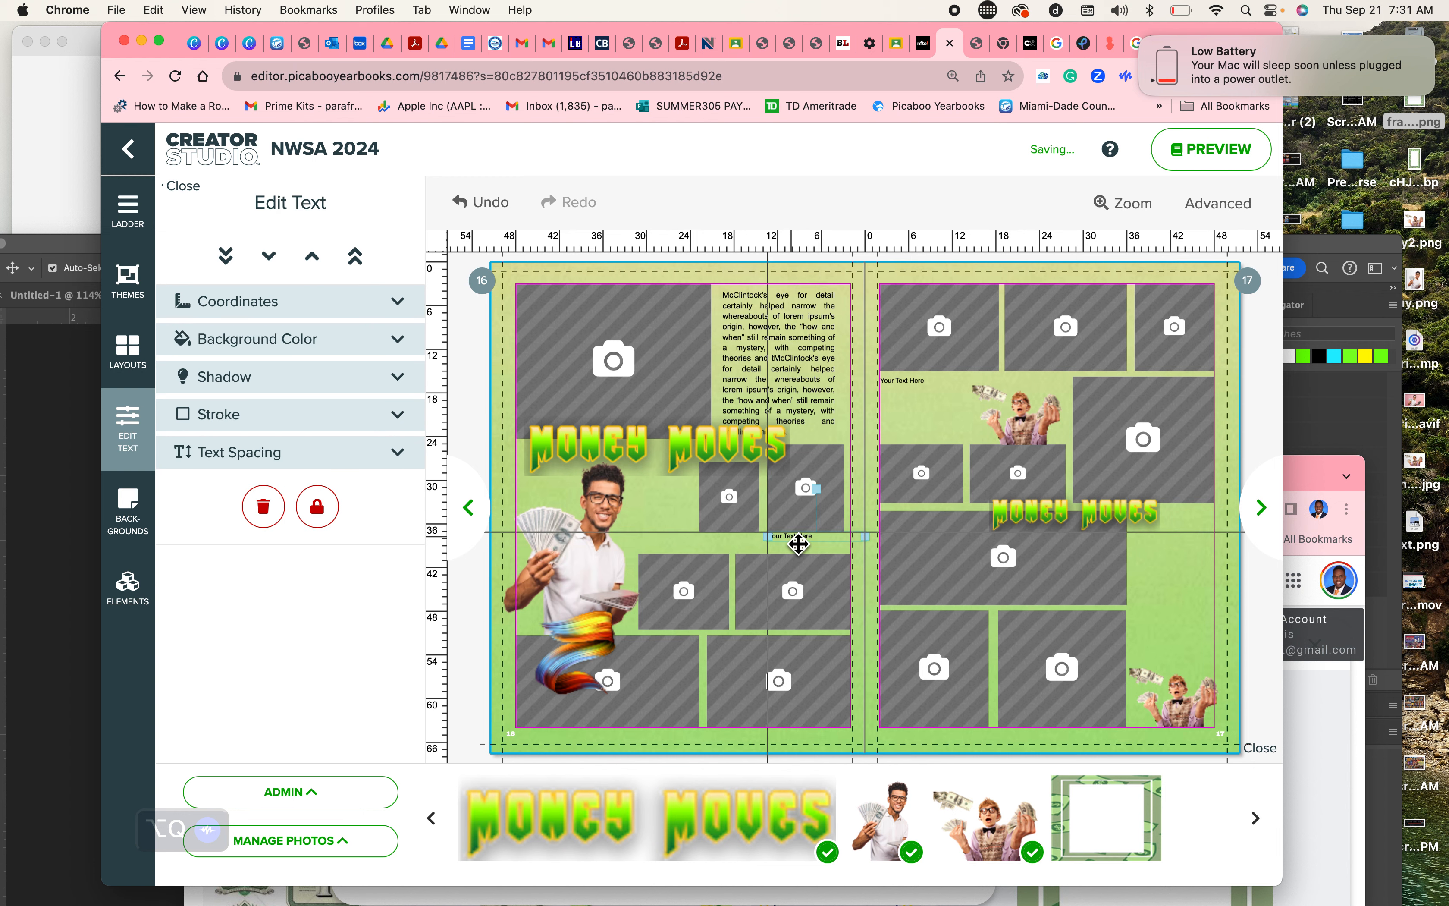
drag(829, 556, 828, 558)
key(super+v)
drag(817, 560, 743, 542)
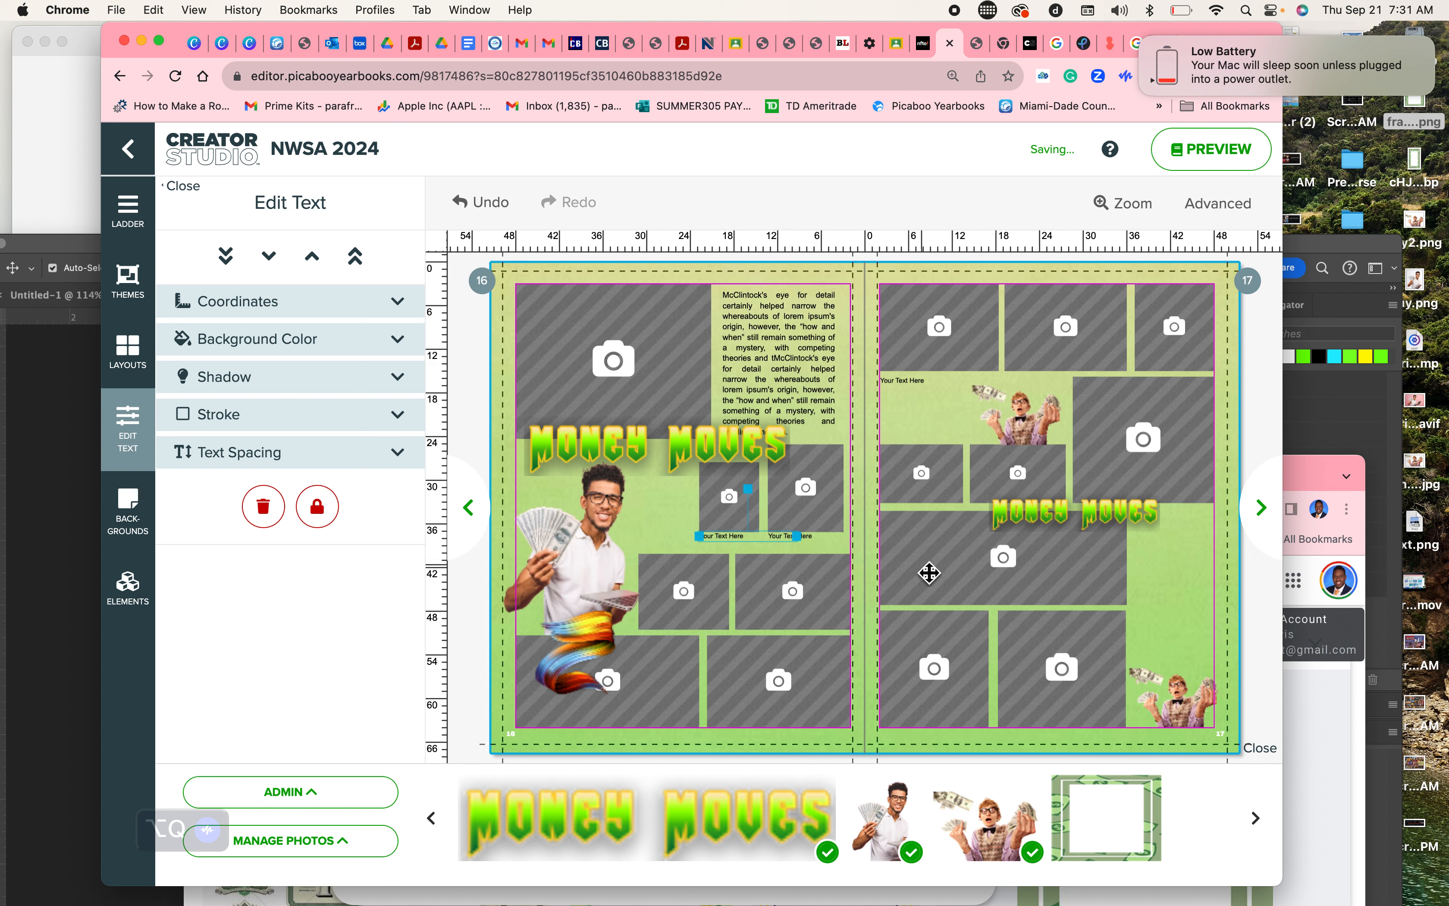